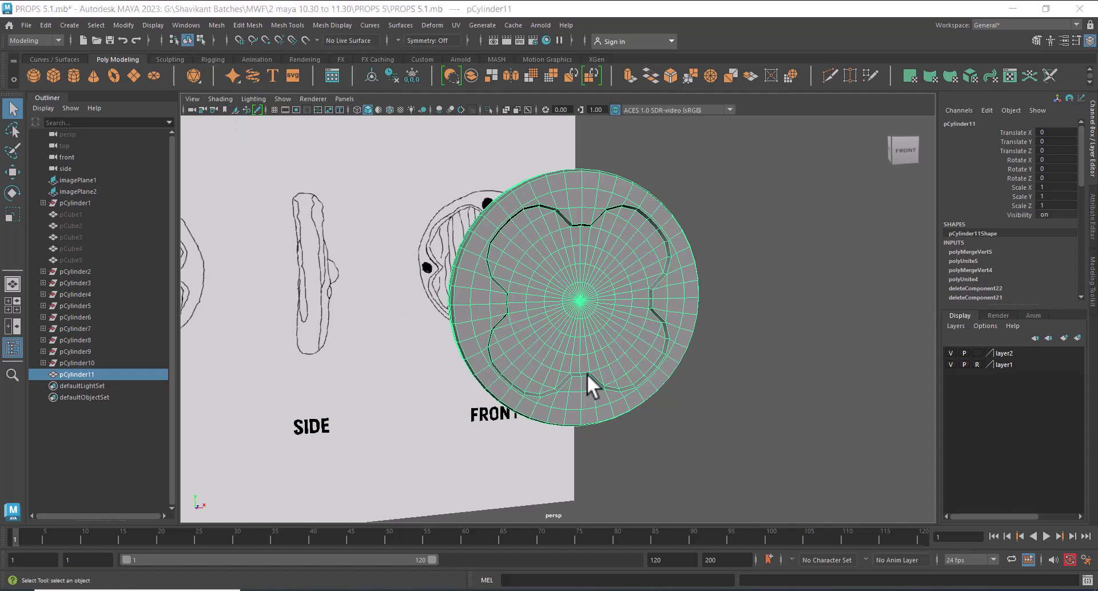
# Deselect the shield disc and show all hidden objects in the scene.
pyautogui.keyDown('alt'); pyautogui.moveTo(668, 377); pyautogui.dragTo(640, 324, button='right'); pyautogui.keyUp('alt')
pyautogui.keyDown('alt'); pyautogui.moveTo(640, 323); pyautogui.dragTo(626, 337); pyautogui.keyUp('alt')
pyautogui.keyDown('alt'); pyautogui.moveTo(627, 337); pyautogui.dragTo(657, 370, button='right'); pyautogui.keyUp('alt')
pyautogui.keyDown('alt'); pyautogui.moveTo(657, 370); pyautogui.dragTo(721, 351, button='middle'); pyautogui.keyUp('alt')
pyautogui.click(786, 324)
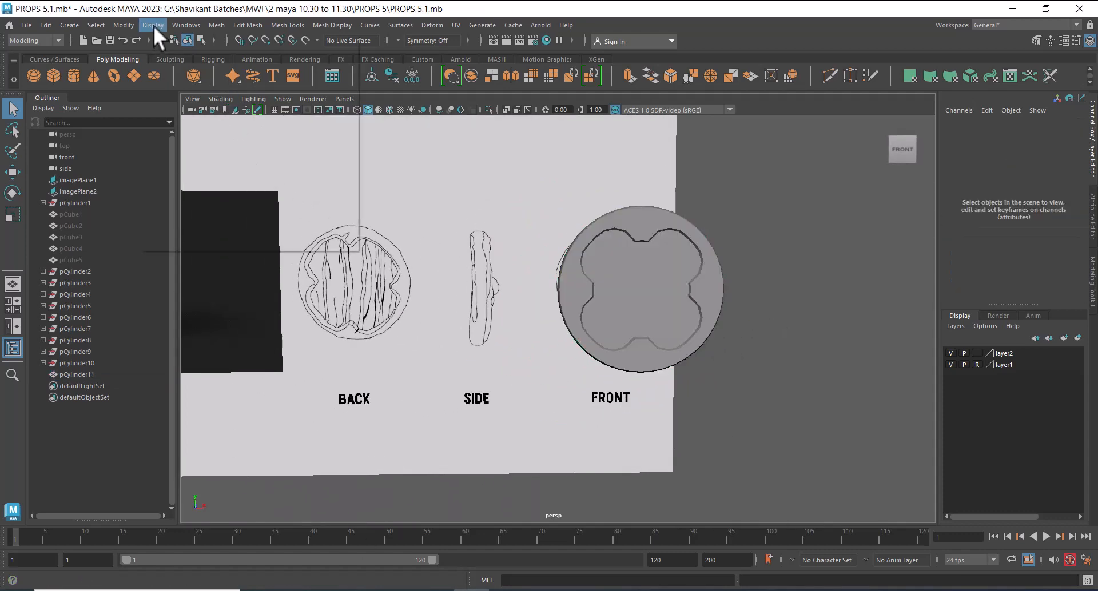
pyautogui.moveTo(211, 100)
pyautogui.click(389, 153)
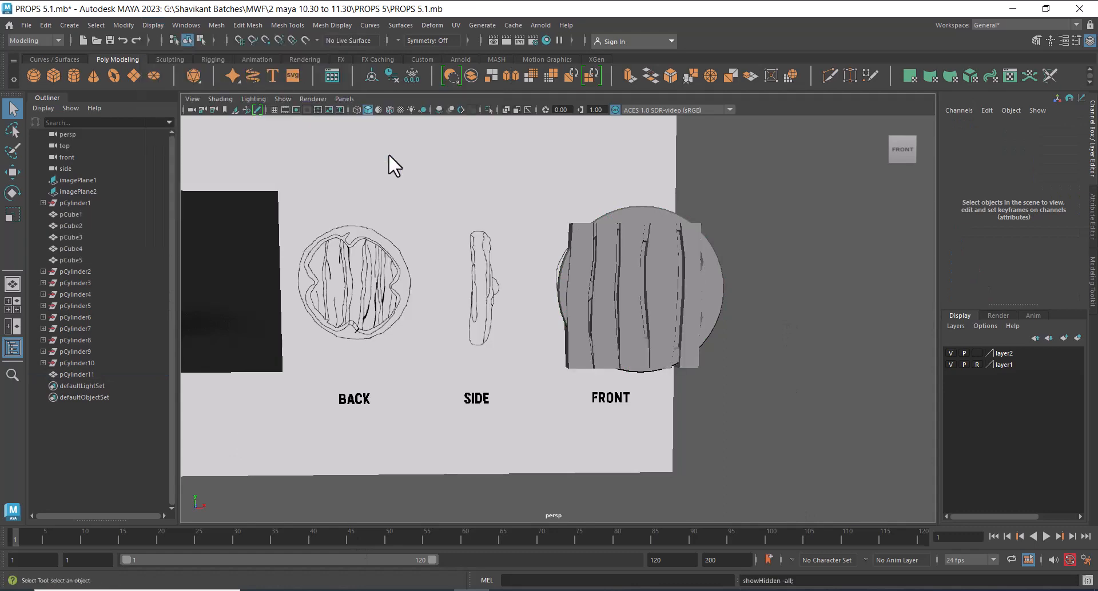
# Select all five planks and move them together to centre them over the shield, placing the leftmost plank at X -1.008, Y 0.716.
pyautogui.keyDown('alt'); pyautogui.moveTo(716, 314); pyautogui.dragTo(603, 335); pyautogui.keyUp('alt')
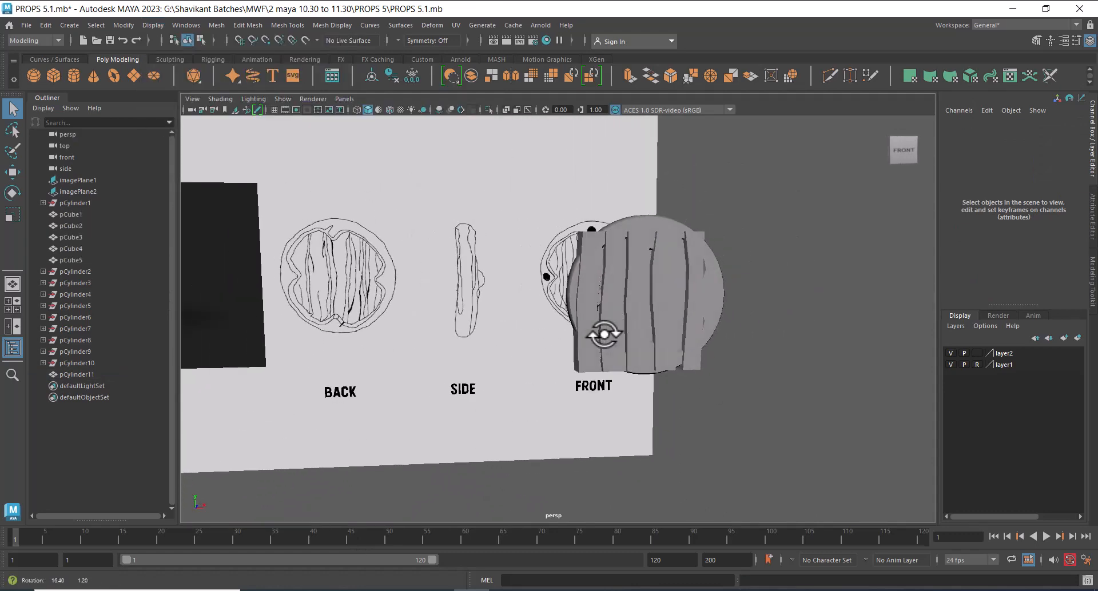
pyautogui.keyDown('alt'); pyautogui.moveTo(603, 334); pyautogui.dragTo(690, 379, button='right'); pyautogui.keyUp('alt')
pyautogui.click(721, 356)
pyautogui.keyDown('alt'); pyautogui.moveTo(726, 356); pyautogui.dragTo(704, 366); pyautogui.keyUp('alt')
pyautogui.keyDown('alt'); pyautogui.moveTo(705, 366); pyautogui.dragTo(725, 371, button='middle'); pyautogui.keyUp('alt')
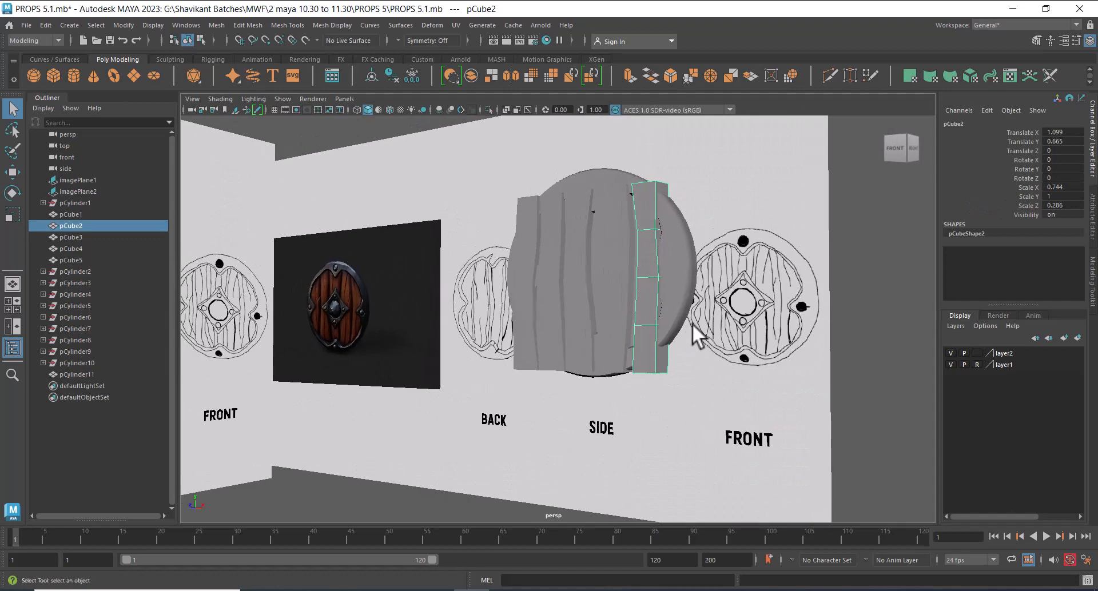
pyautogui.moveTo(693, 324)
pyautogui.keyDown('alt'); pyautogui.mouseDown()
pyautogui.moveTo(618, 384)
pyautogui.moveTo(748, 397)
pyautogui.moveTo(715, 358)
pyautogui.moveTo(739, 382)
pyautogui.moveTo(667, 373)
pyautogui.moveTo(683, 351)
pyautogui.moveTo(662, 289)
pyautogui.moveTo(678, 339)
pyautogui.mouseUp(); pyautogui.keyUp('alt')
pyautogui.keyDown('shift'); pyautogui.click(614, 382); pyautogui.keyUp('shift')
pyautogui.keyDown('shift'); pyautogui.click(590, 370); pyautogui.keyUp('shift')
pyautogui.keyDown('shift'); pyautogui.click(539, 367); pyautogui.keyUp('shift')
pyautogui.keyDown('shift'); pyautogui.click(533, 366); pyautogui.keyUp('shift')
pyautogui.press('space')
pyautogui.press('w')
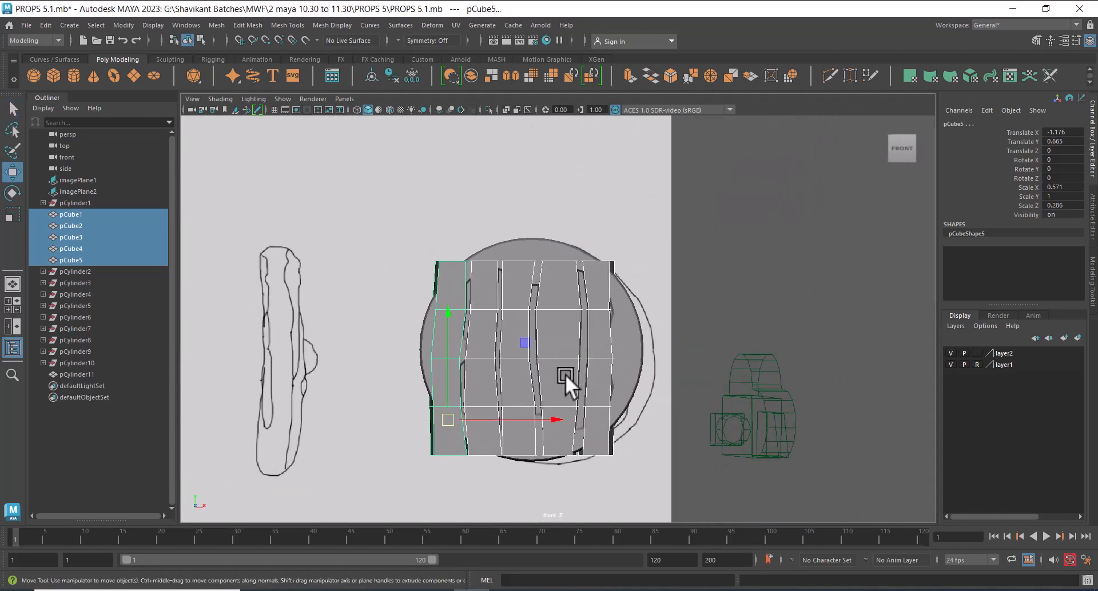
pyautogui.moveTo(595, 391); pyautogui.dragTo(609, 393)
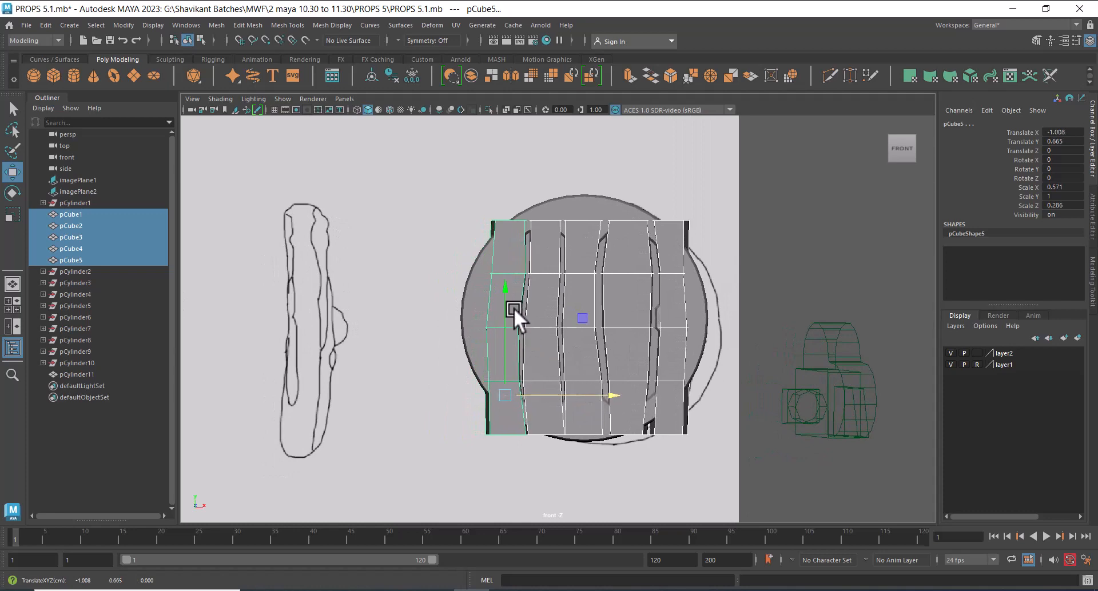
pyautogui.moveTo(506, 296); pyautogui.dragTo(508, 292)
pyautogui.press('space')
pyautogui.click(615, 366)
pyautogui.keyDown('alt'); pyautogui.moveTo(610, 368); pyautogui.dragTo(665, 350); pyautogui.keyUp('alt')
pyautogui.keyDown('alt'); pyautogui.moveTo(710, 378); pyautogui.dragTo(737, 409); pyautogui.keyUp('alt')
pyautogui.keyDown('alt'); pyautogui.moveTo(736, 410); pyautogui.dragTo(638, 349, button='right'); pyautogui.keyUp('alt')
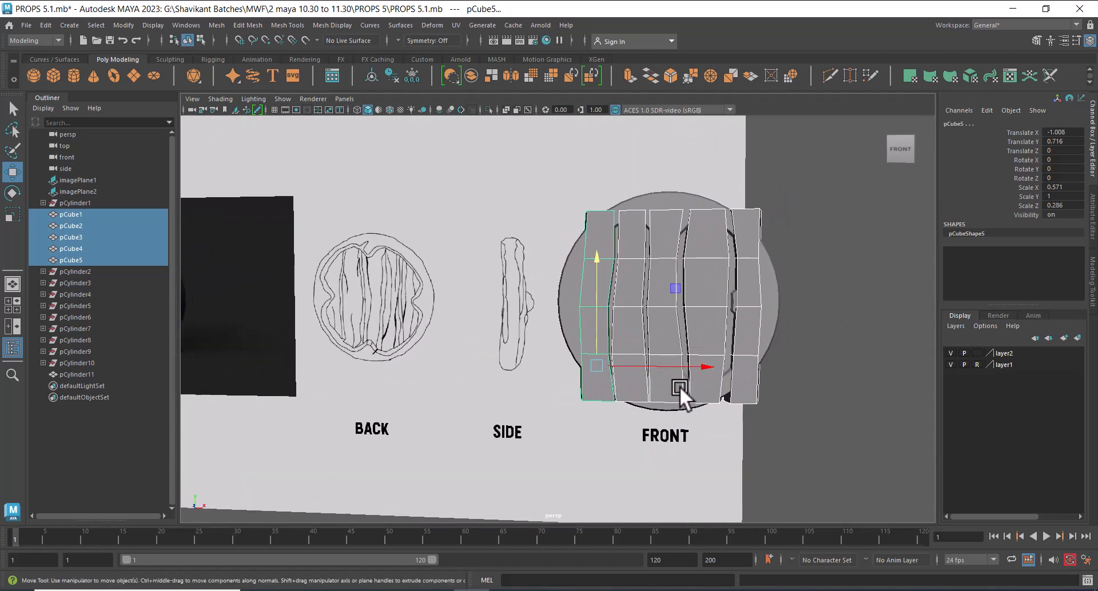
pyautogui.click(813, 461)
# Switch to the sktch-28.jpg reference in ACDSee and show its front shield drawing at 150% in a window beside the model.
pyautogui.click(577, 590)
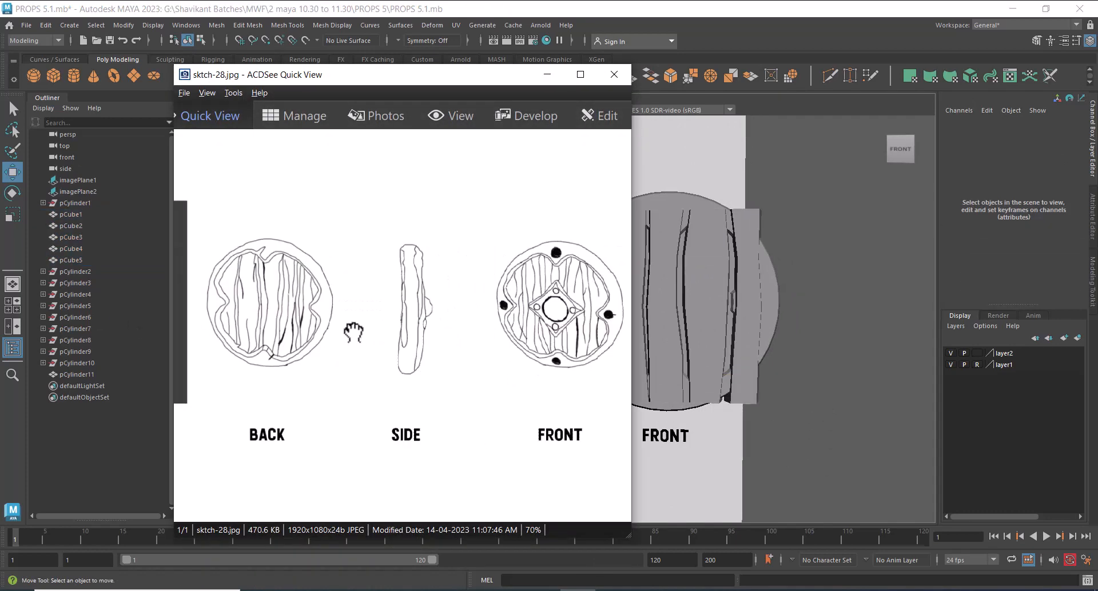
pyautogui.scroll(5, 525, 361)
pyautogui.moveTo(452, 361); pyautogui.dragTo(350, 342)
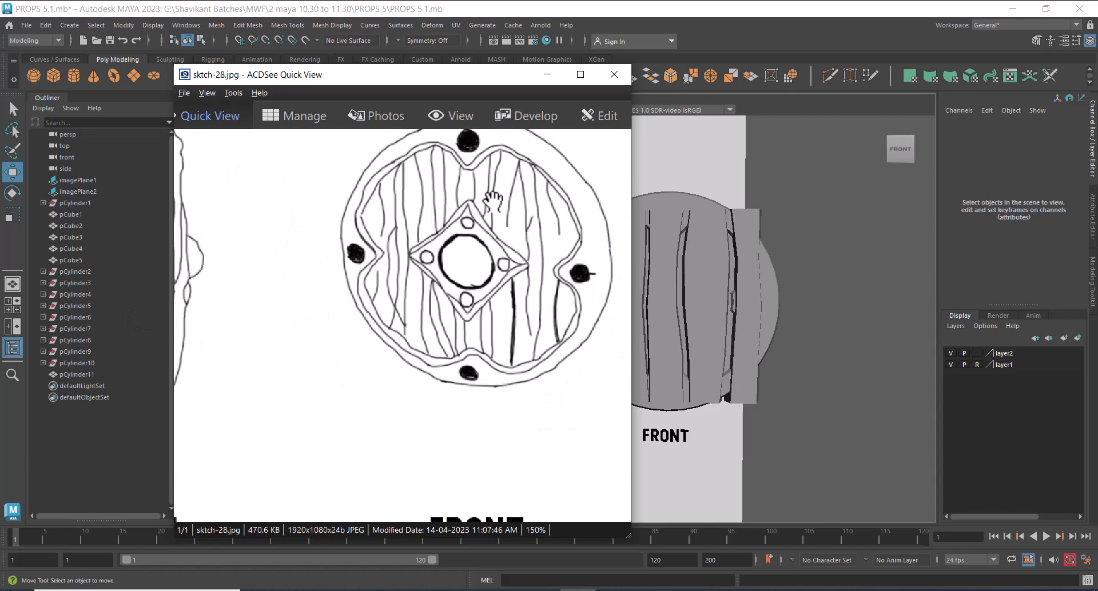
pyautogui.moveTo(491, 74); pyautogui.dragTo(299, 54)
pyautogui.moveTo(266, 249); pyautogui.dragTo(266, 255)
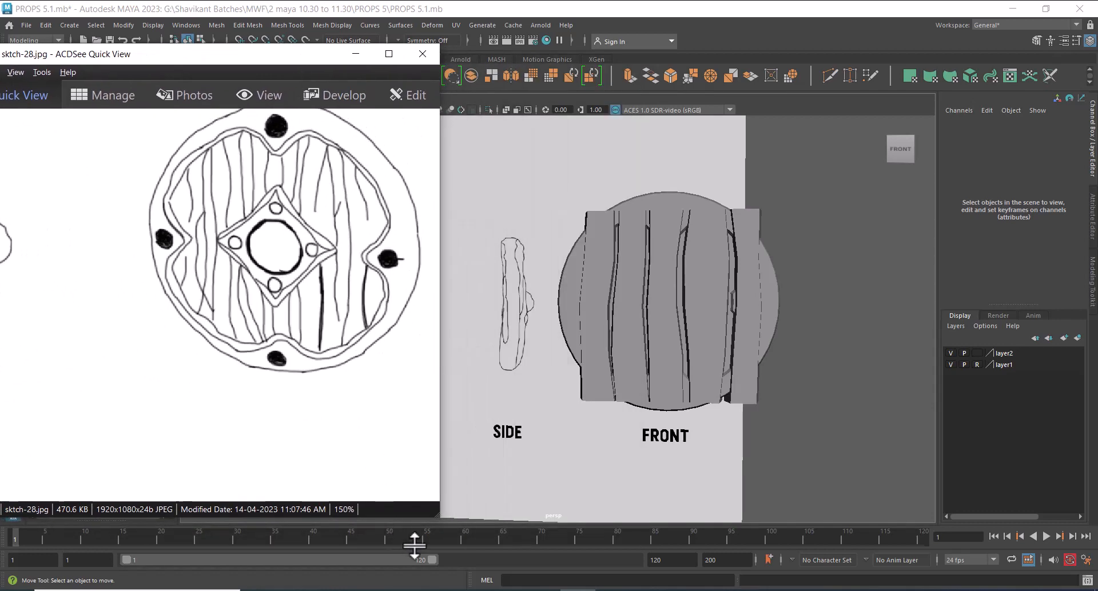
pyautogui.moveTo(441, 521); pyautogui.dragTo(435, 456)
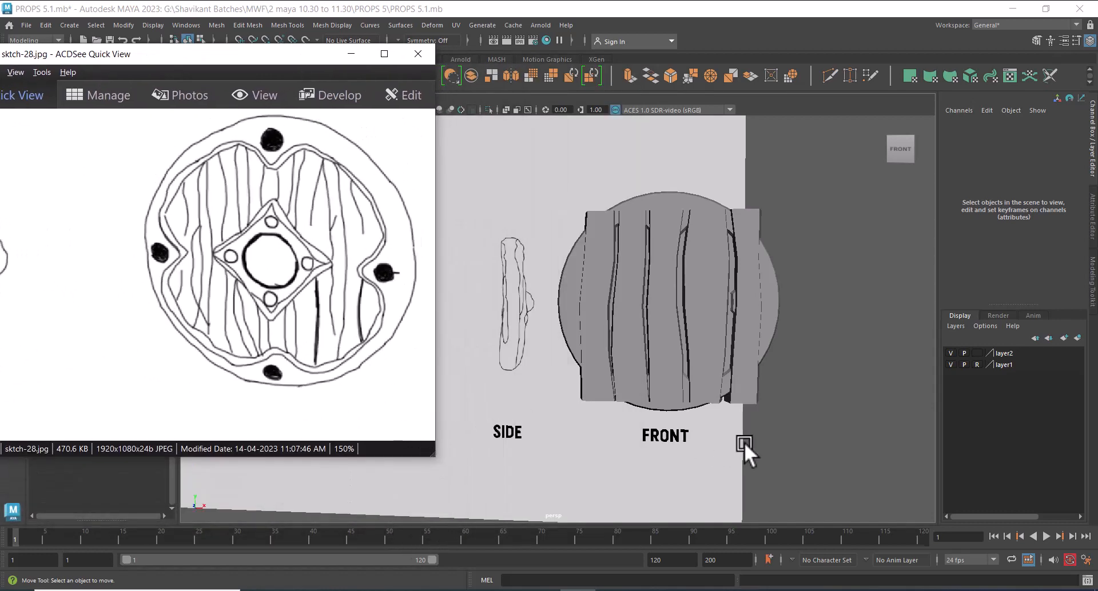
# Examine the planks one at a time, comparing their shapes and spacing with the front shield drawing.
pyautogui.click(738, 370)
pyautogui.keyDown('alt'); pyautogui.moveTo(747, 337); pyautogui.dragTo(576, 344, button='middle'); pyautogui.keyUp('alt')
pyautogui.keyDown('alt'); pyautogui.moveTo(577, 344); pyautogui.dragTo(687, 354, button='right'); pyautogui.keyUp('alt')
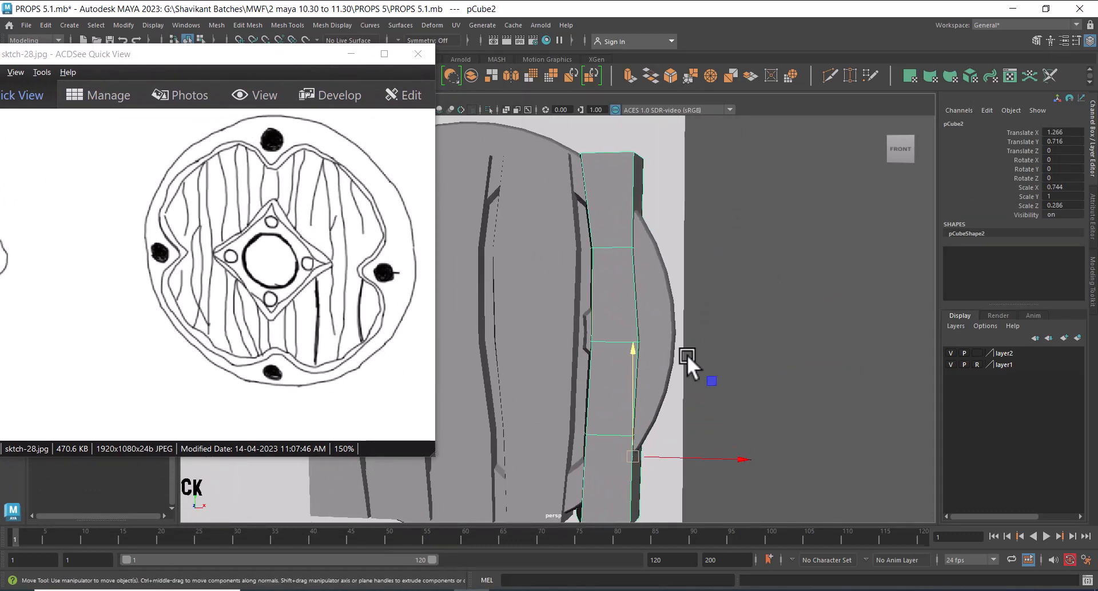
pyautogui.keyDown('alt'); pyautogui.moveTo(622, 366); pyautogui.dragTo(715, 342, button='middle'); pyautogui.keyUp('alt')
pyautogui.keyDown('alt'); pyautogui.moveTo(715, 343); pyautogui.dragTo(712, 310, button='right'); pyautogui.keyUp('alt')
pyautogui.click(648, 312)
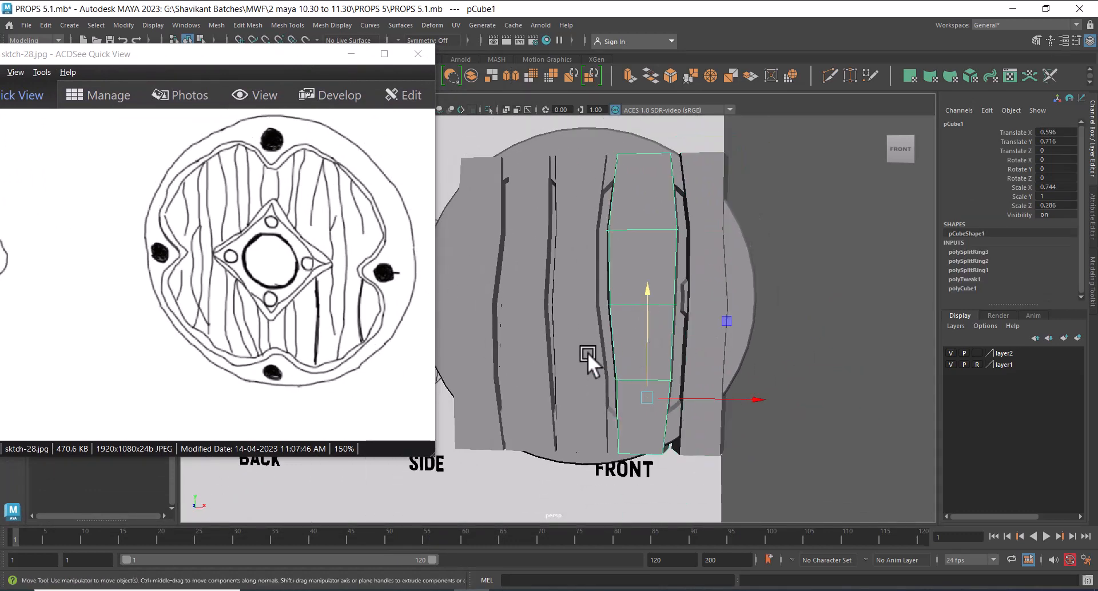
pyautogui.click(582, 331)
pyautogui.click(530, 324)
# Move the leftmost plank slightly inward to Translate X -0.978 in the front view.
pyautogui.click(475, 317)
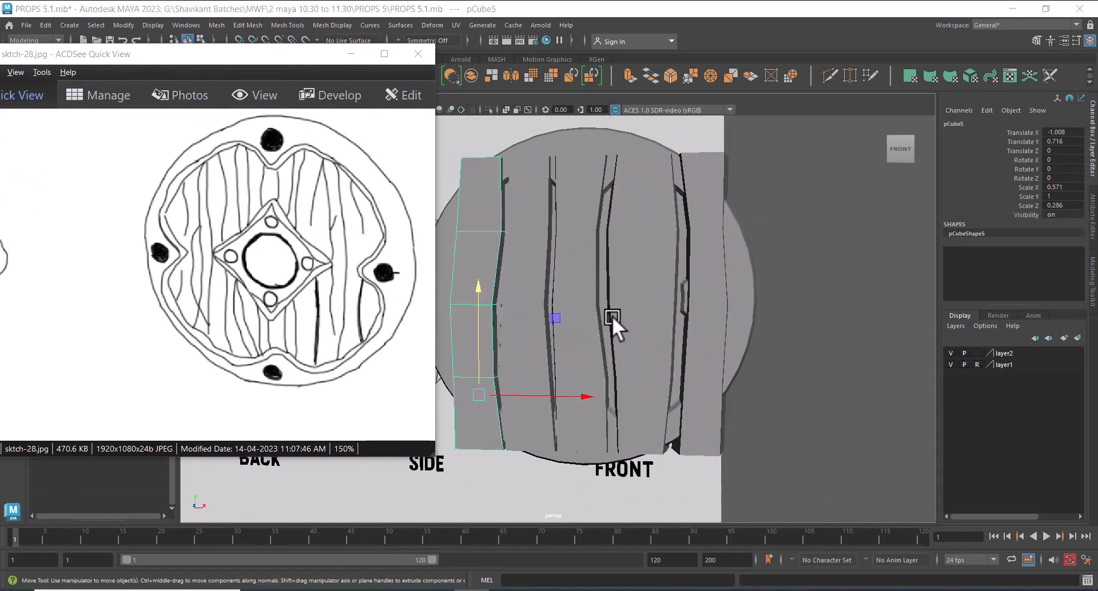
pyautogui.press('space')
pyautogui.click(614, 349)
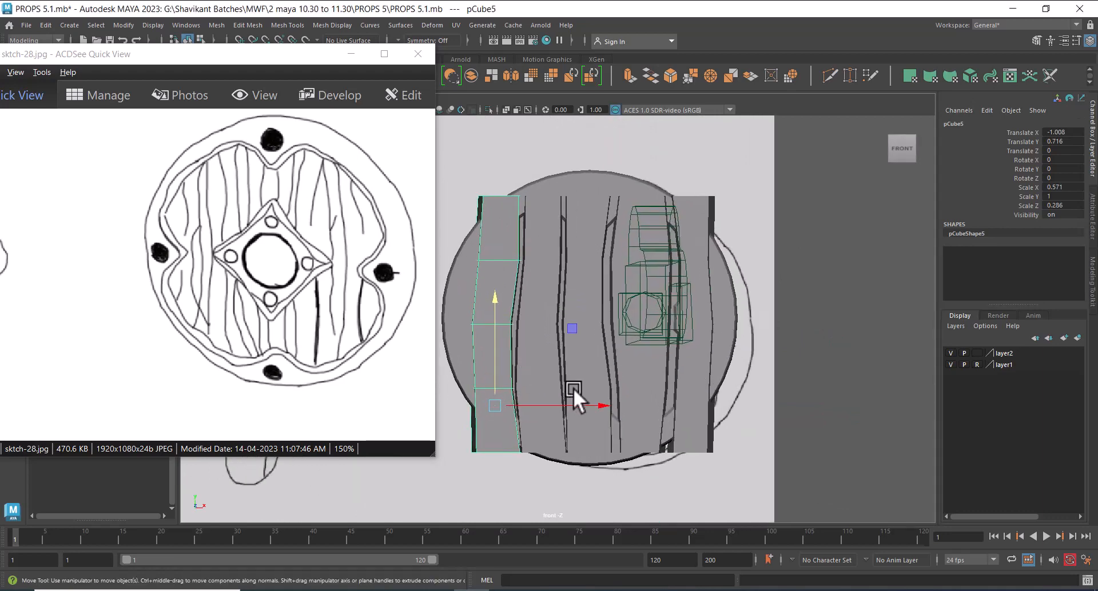
pyautogui.moveTo(602, 404); pyautogui.dragTo(607, 405)
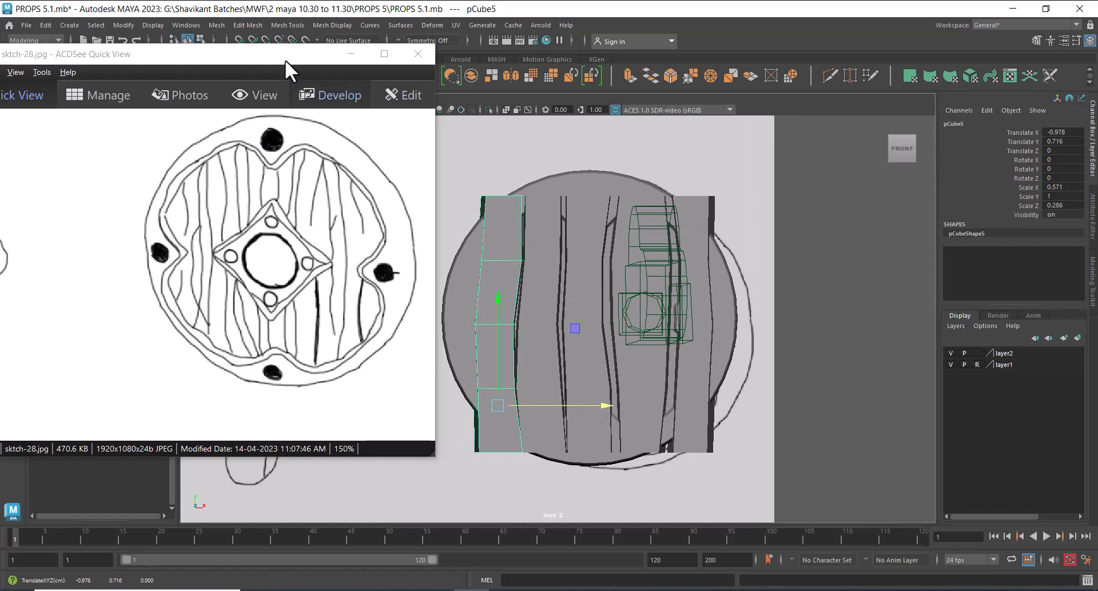
# Lower the reference image window and hide cameras in the front view.
pyautogui.moveTo(285, 58); pyautogui.dragTo(242, 203)
pyautogui.click(283, 100)
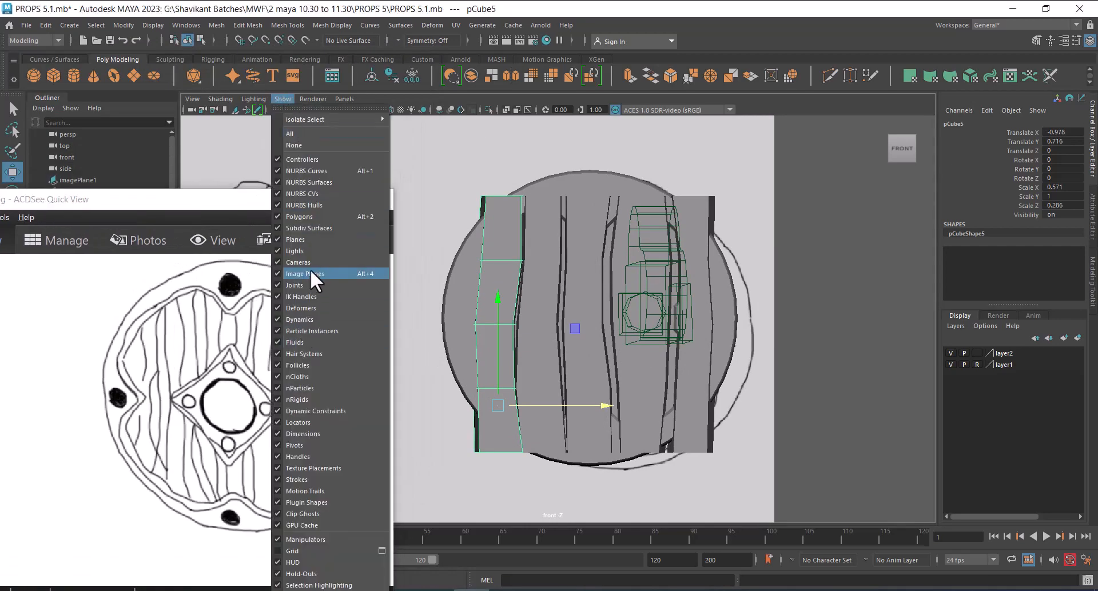
pyautogui.click(345, 262)
# Shift individual planks sideways to even out the gaps, with the rightmost plank at X 1.183 and its neighbour at X 0.549.
pyautogui.click(687, 343)
pyautogui.keyDown('alt'); pyautogui.moveTo(679, 334); pyautogui.dragTo(775, 410, button='right'); pyautogui.keyUp('alt')
pyautogui.moveTo(819, 416); pyautogui.dragTo(761, 423)
pyautogui.click(646, 320)
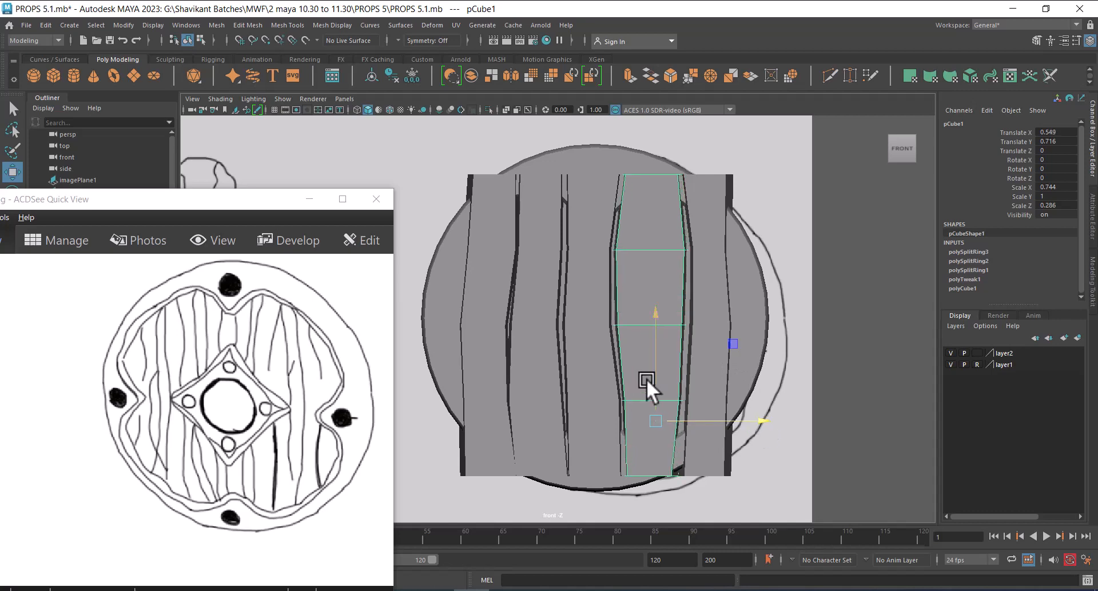
pyautogui.click(599, 358)
pyautogui.click(567, 373)
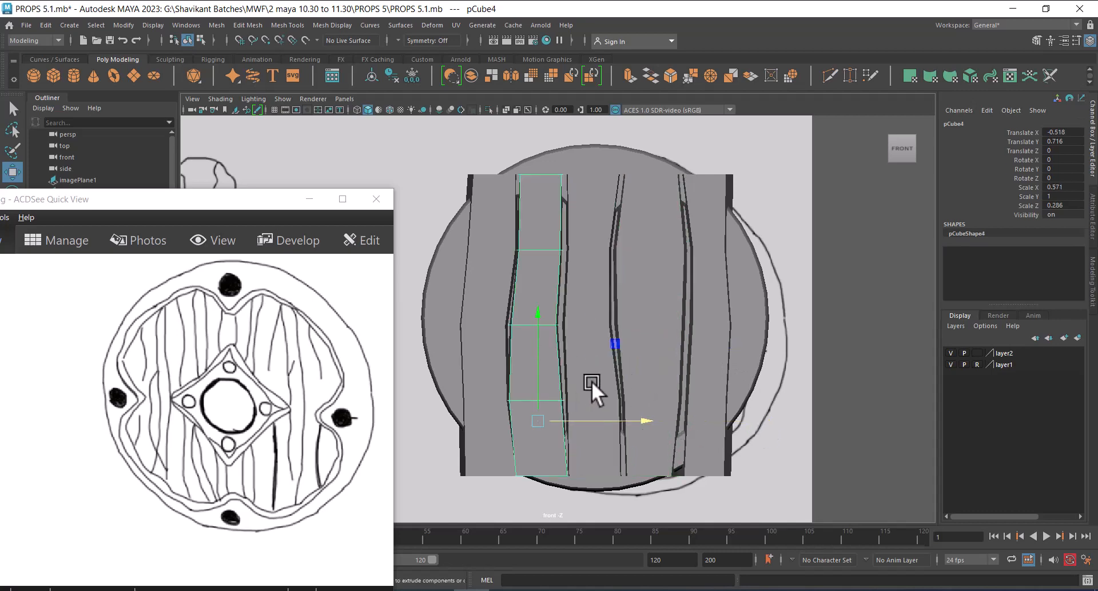
pyautogui.moveTo(653, 422); pyautogui.dragTo(645, 419)
pyautogui.click(635, 345)
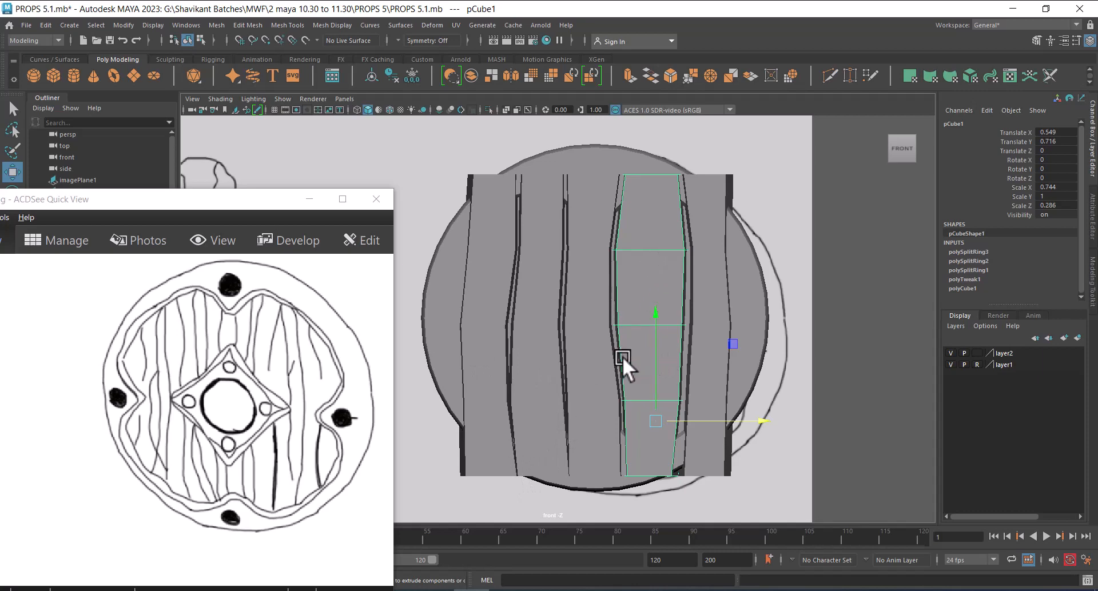
# Select all five planks and move them in depth to Translate Z -0.072 so they sit behind the shield's scalloped opening.
pyautogui.click(695, 353)
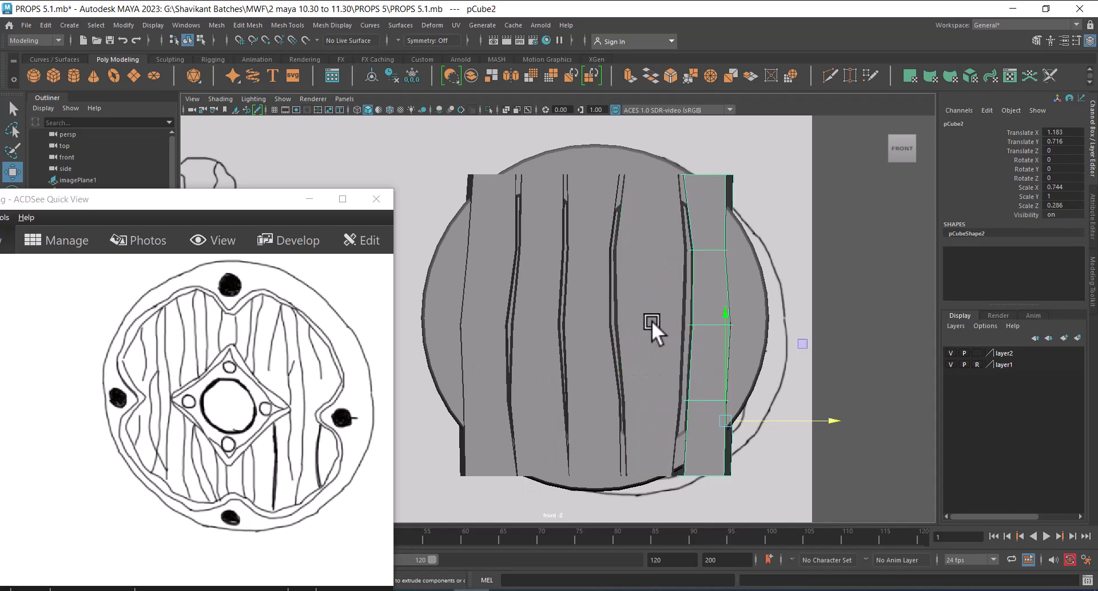
pyautogui.keyDown('shift'); pyautogui.click(652, 319); pyautogui.keyUp('shift')
pyautogui.keyDown('shift'); pyautogui.click(582, 325); pyautogui.keyUp('shift')
pyautogui.keyDown('shift'); pyautogui.click(538, 334); pyautogui.keyUp('shift')
pyautogui.keyDown('shift'); pyautogui.click(477, 344); pyautogui.keyUp('shift')
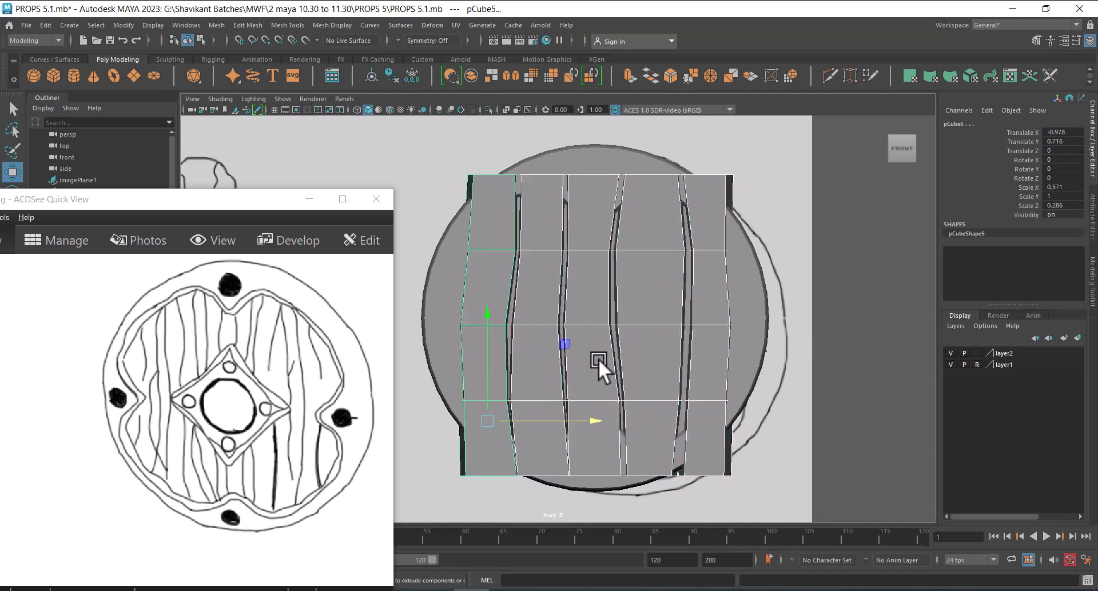
pyautogui.press('space')
pyautogui.moveTo(598, 361); pyautogui.dragTo(715, 363)
pyautogui.scroll(3, 745, 368)
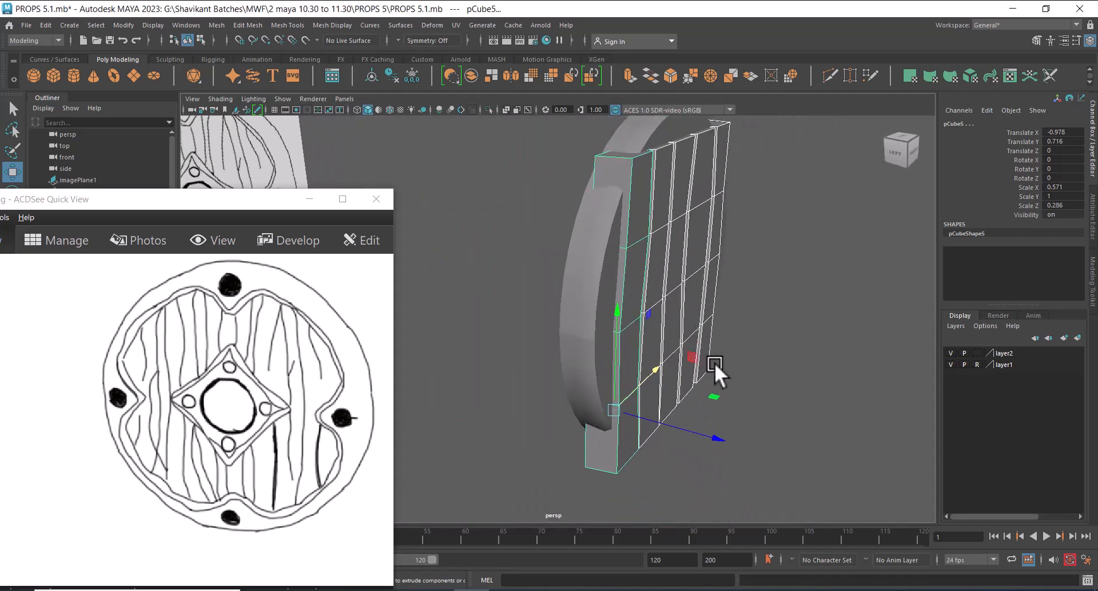
pyautogui.keyDown('alt'); pyautogui.moveTo(724, 439); pyautogui.dragTo(708, 432); pyautogui.keyUp('alt')
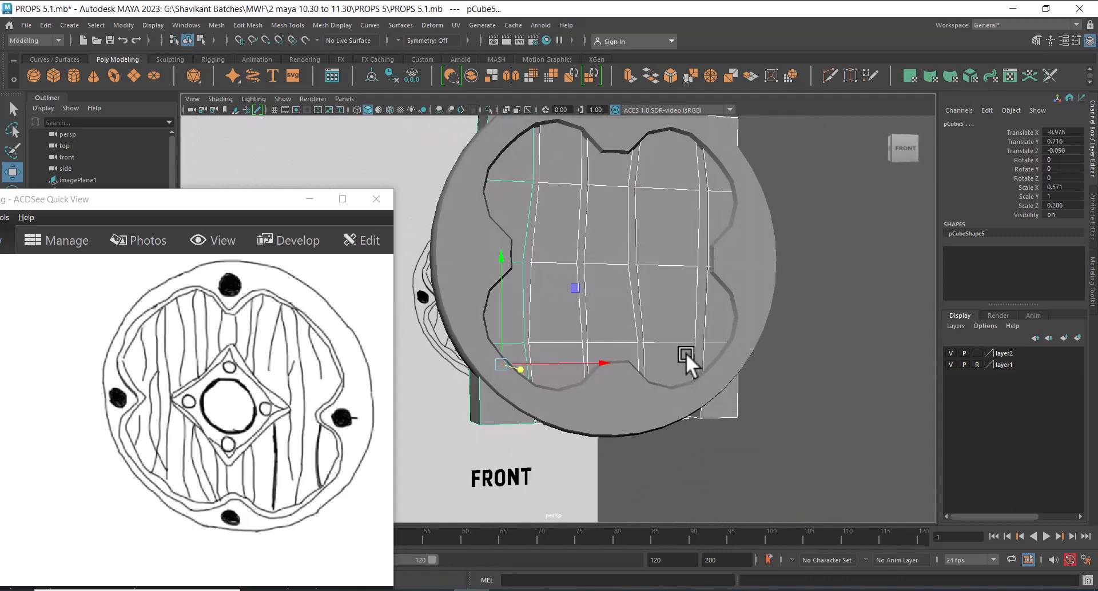
pyautogui.keyDown('alt'); pyautogui.moveTo(685, 353); pyautogui.dragTo(676, 386); pyautogui.keyUp('alt')
pyautogui.keyDown('alt'); pyautogui.moveTo(676, 386); pyautogui.dragTo(686, 383, button='middle'); pyautogui.keyUp('alt')
pyautogui.keyDown('alt'); pyautogui.moveTo(685, 382); pyautogui.dragTo(691, 387, button='right'); pyautogui.keyUp('alt')
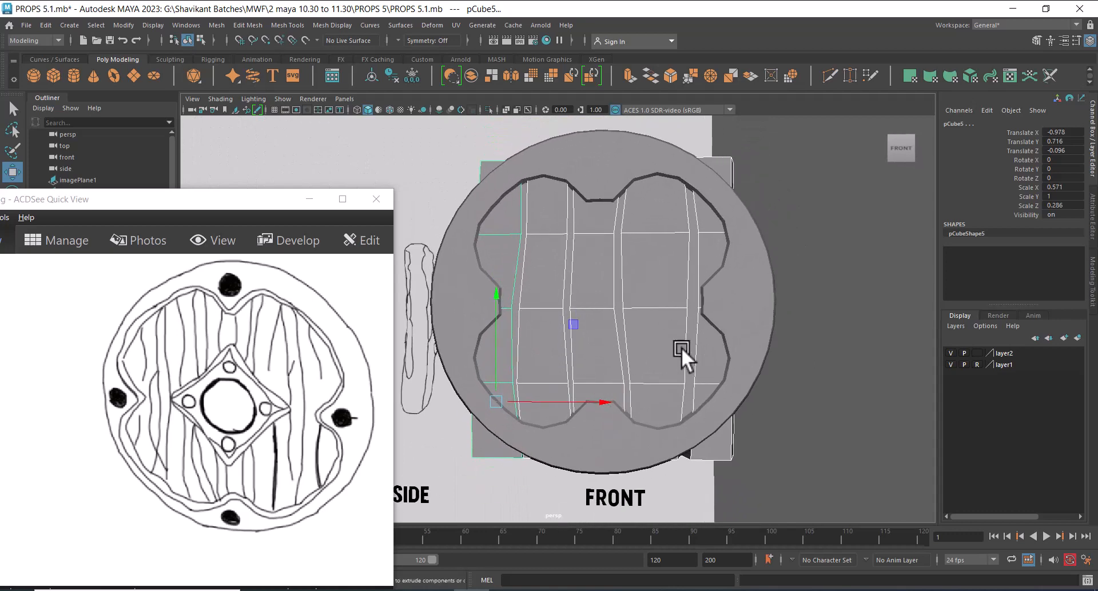
pyautogui.keyDown('alt'); pyautogui.moveTo(656, 367); pyautogui.dragTo(817, 418); pyautogui.keyUp('alt')
pyautogui.press('space')
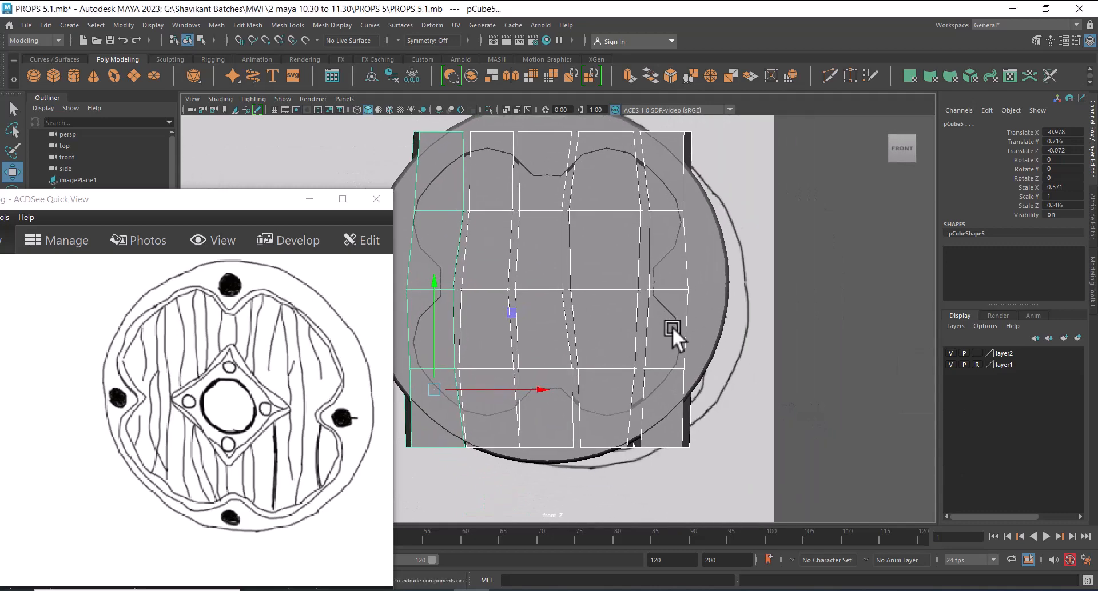
pyautogui.click(776, 472)
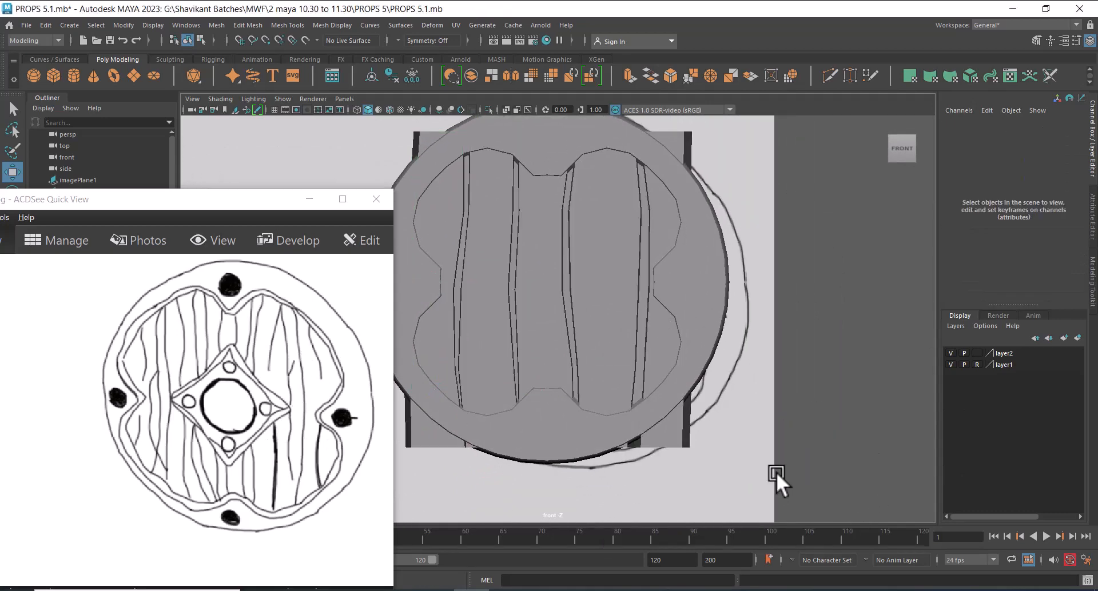
pyautogui.click(681, 430)
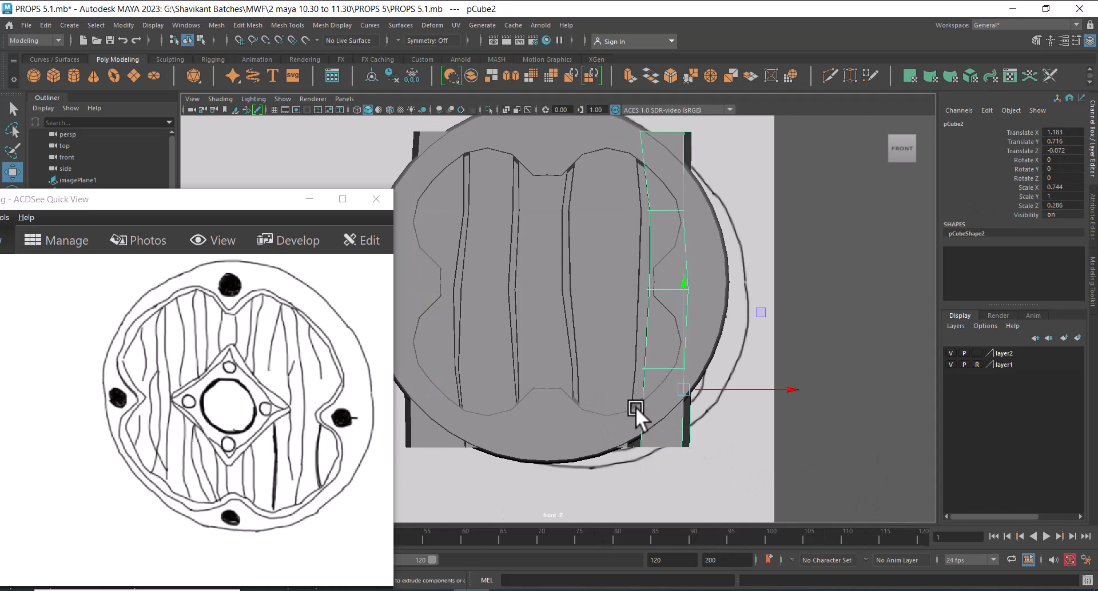
pyautogui.hotkey('alt', 'h')
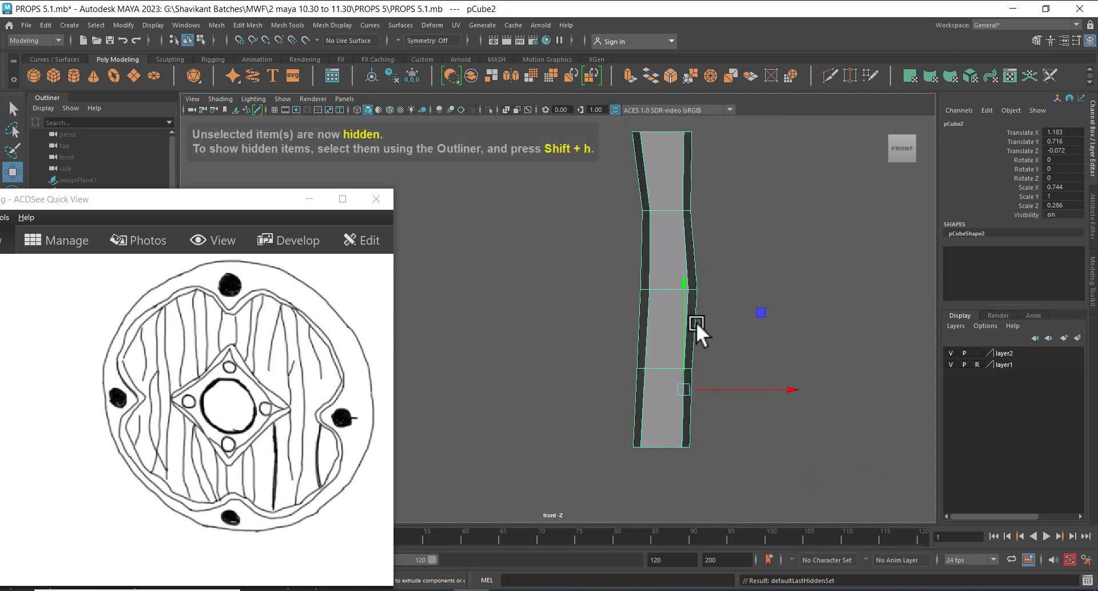
pyautogui.press('F10')
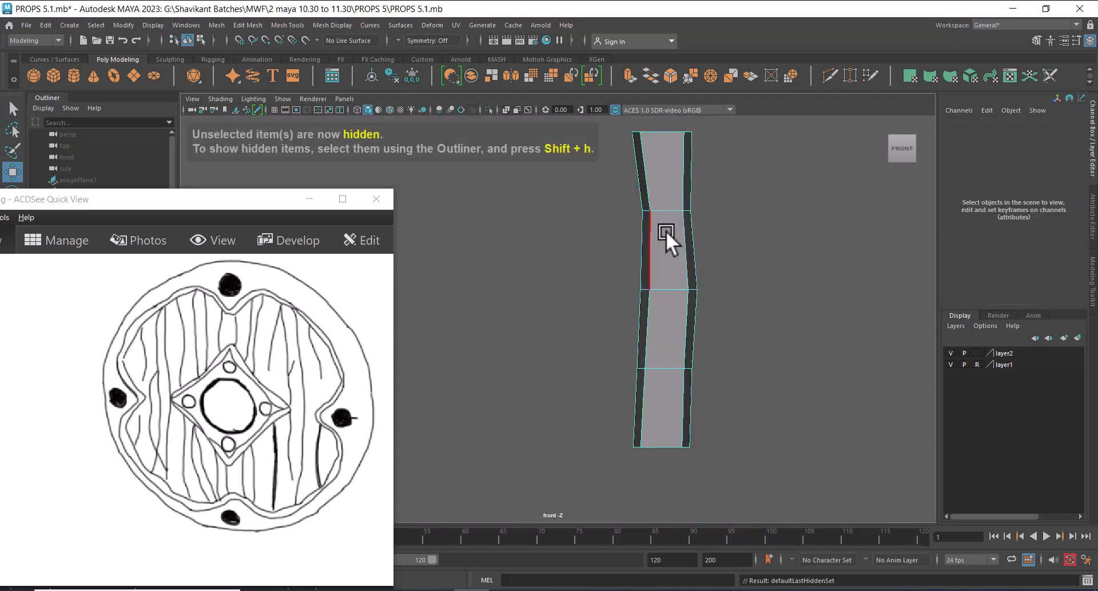
pyautogui.press('space')
pyautogui.press('space')
pyautogui.scroll(-1, 738, 340)
pyautogui.keyDown('alt'); pyautogui.moveTo(737, 340); pyautogui.dragTo(744, 365); pyautogui.keyUp('alt')
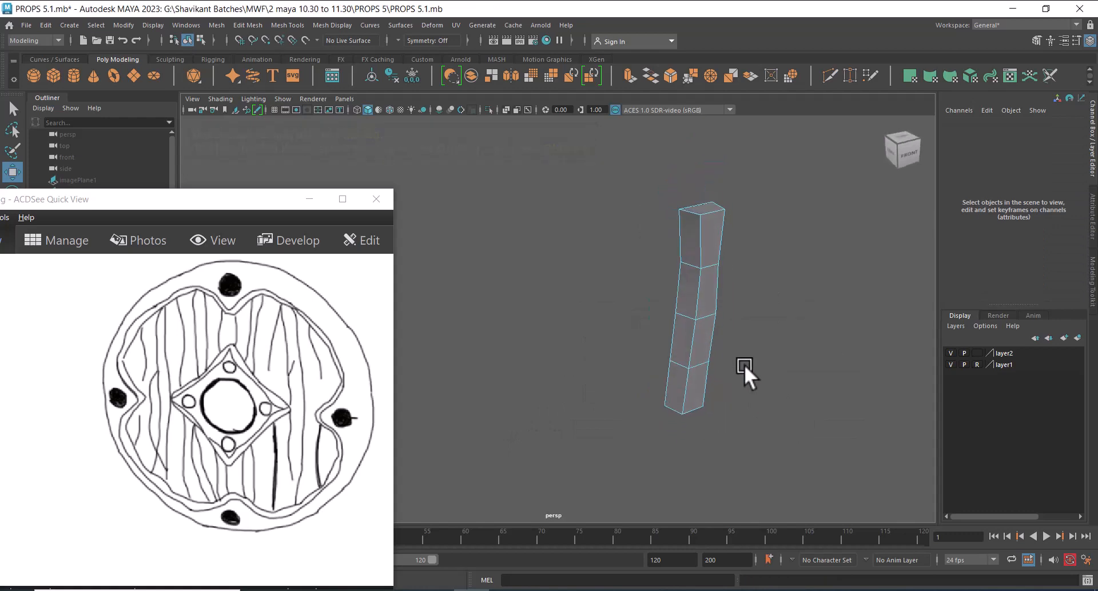
pyautogui.scroll(2, 744, 365)
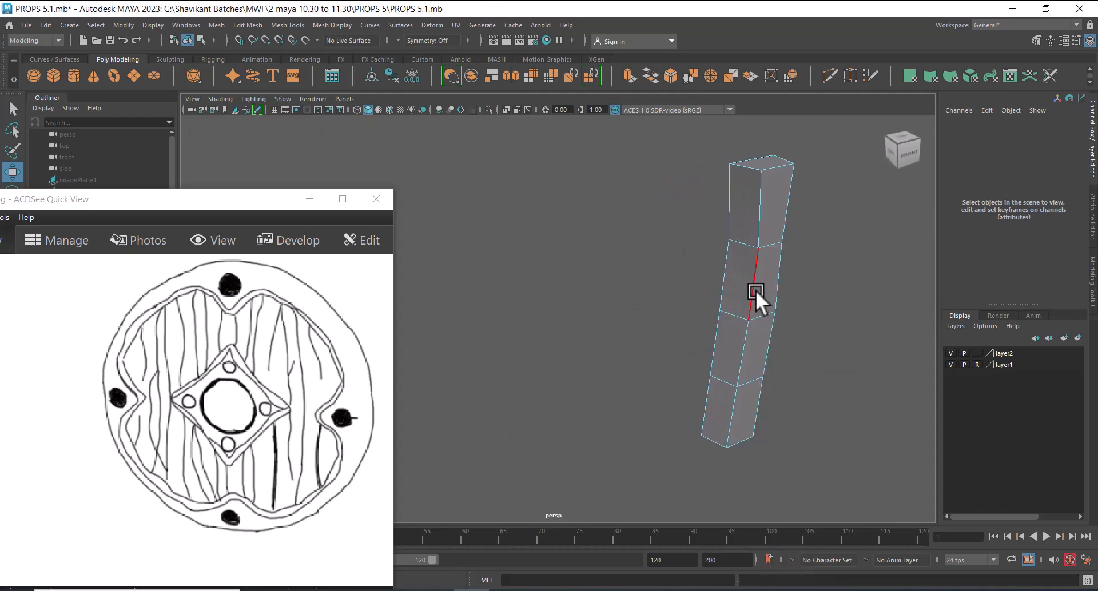
pyautogui.moveTo(757, 290); pyautogui.dragTo(830, 237, button='right')
pyautogui.click(820, 322)
pyautogui.hotkey('ctrl', 'shift', 'h')
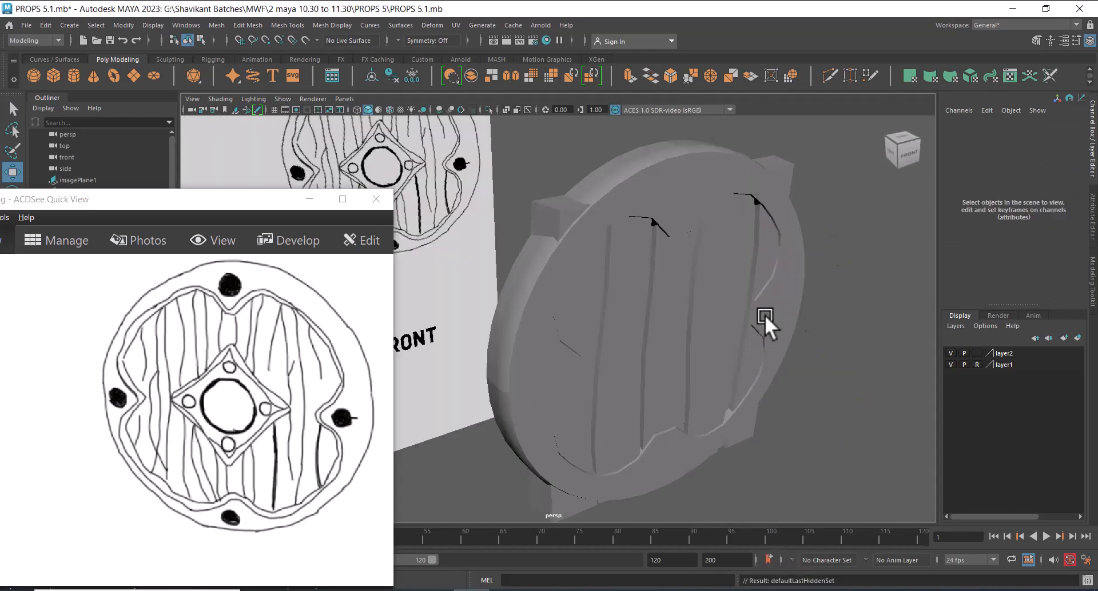
# Select the shield ring and bring the back and side drawings of the reference sketch into view over the model.
pyautogui.keyDown('alt'); pyautogui.moveTo(765, 314); pyautogui.dragTo(677, 266); pyautogui.keyUp('alt')
pyautogui.click(579, 334)
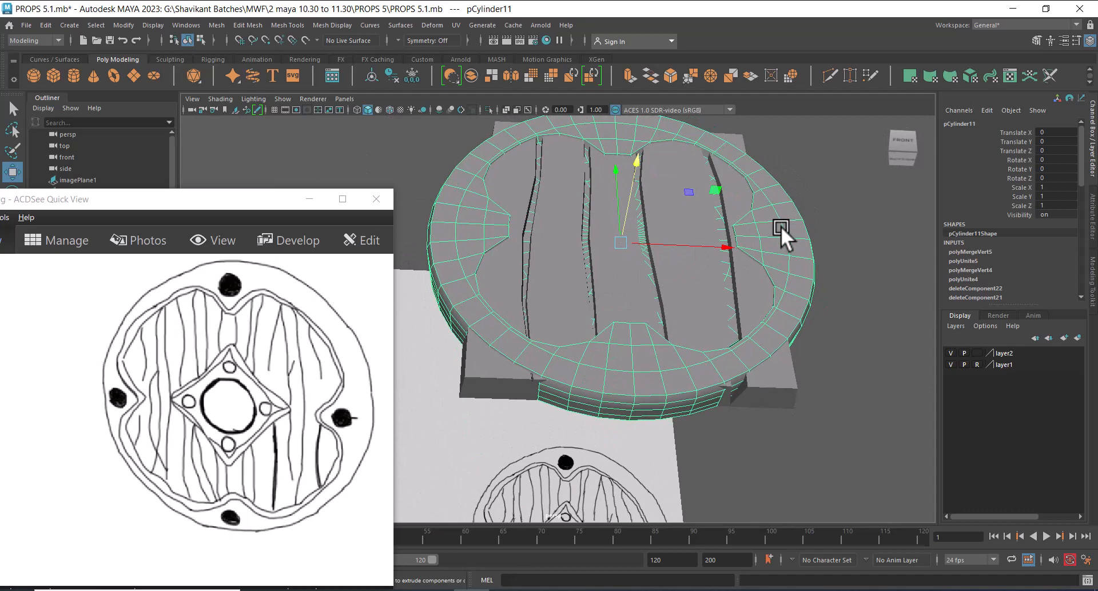
pyautogui.moveTo(274, 204); pyautogui.dragTo(694, 173)
pyautogui.moveTo(518, 334); pyautogui.dragTo(704, 380)
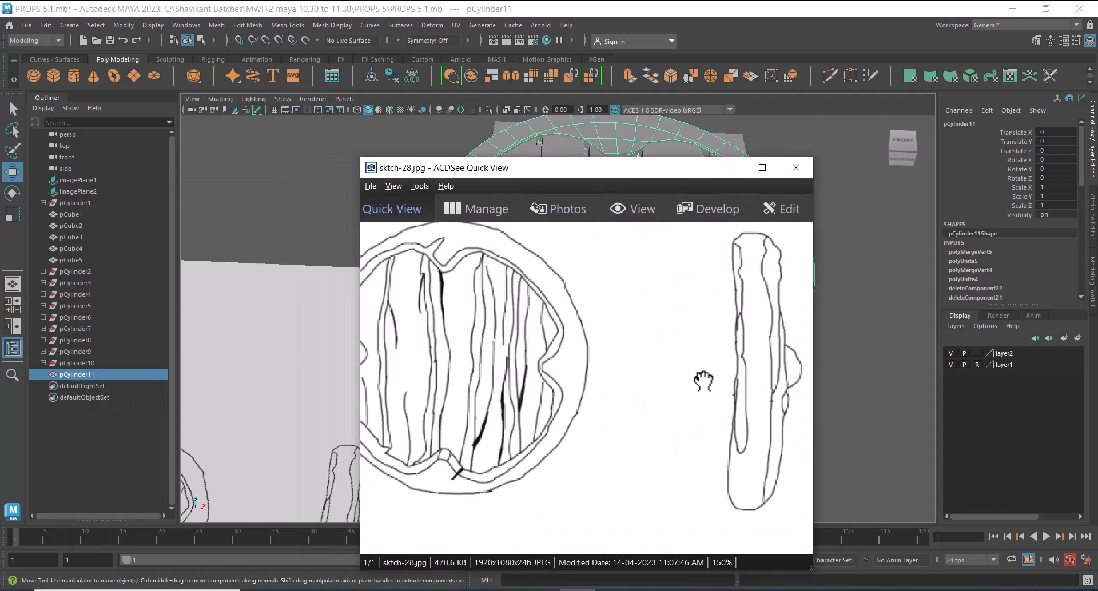
# Place the painted shield reference beside the model and move the shield ring forward to Translate Z 0.078.
pyautogui.moveTo(438, 398)
pyautogui.mouseDown()
pyautogui.moveTo(626, 389)
pyautogui.moveTo(661, 400)
pyautogui.mouseUp()
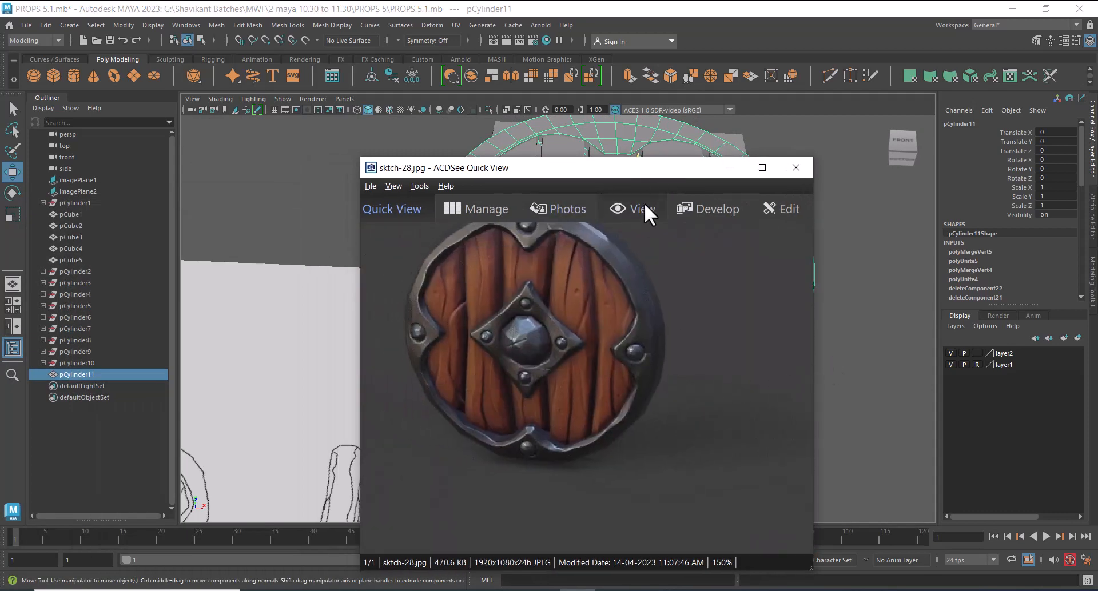
pyautogui.moveTo(623, 175); pyautogui.dragTo(367, 188)
pyautogui.keyDown('alt'); pyautogui.moveTo(675, 296); pyautogui.dragTo(809, 288); pyautogui.keyUp('alt')
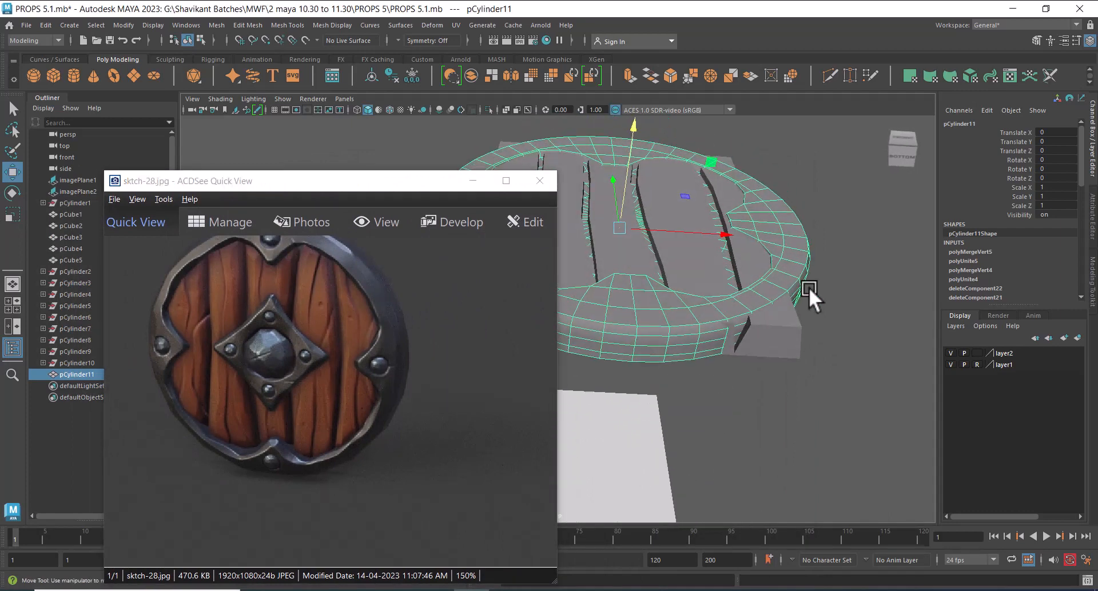
pyautogui.click(805, 282)
pyautogui.click(799, 293)
pyautogui.moveTo(735, 278)
pyautogui.keyDown('alt'); pyautogui.mouseDown()
pyautogui.moveTo(780, 341)
pyautogui.moveTo(737, 305)
pyautogui.moveTo(748, 350)
pyautogui.moveTo(718, 346)
pyautogui.moveTo(734, 262)
pyautogui.moveTo(715, 279)
pyautogui.moveTo(722, 291)
pyautogui.moveTo(707, 318)
pyautogui.moveTo(746, 292)
pyautogui.mouseUp(); pyautogui.keyUp('alt')
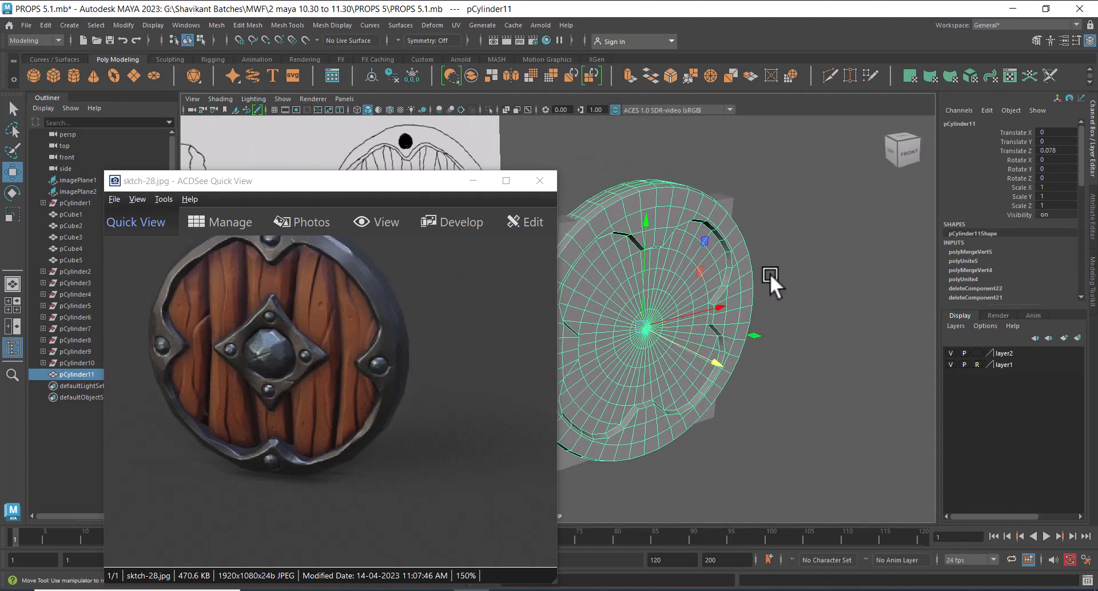
# In the wireframe top view, select the full row of ring vertices just behind the front face.
pyautogui.press('space')
pyautogui.moveTo(790, 259); pyautogui.dragTo(649, 275)
pyautogui.press('4')
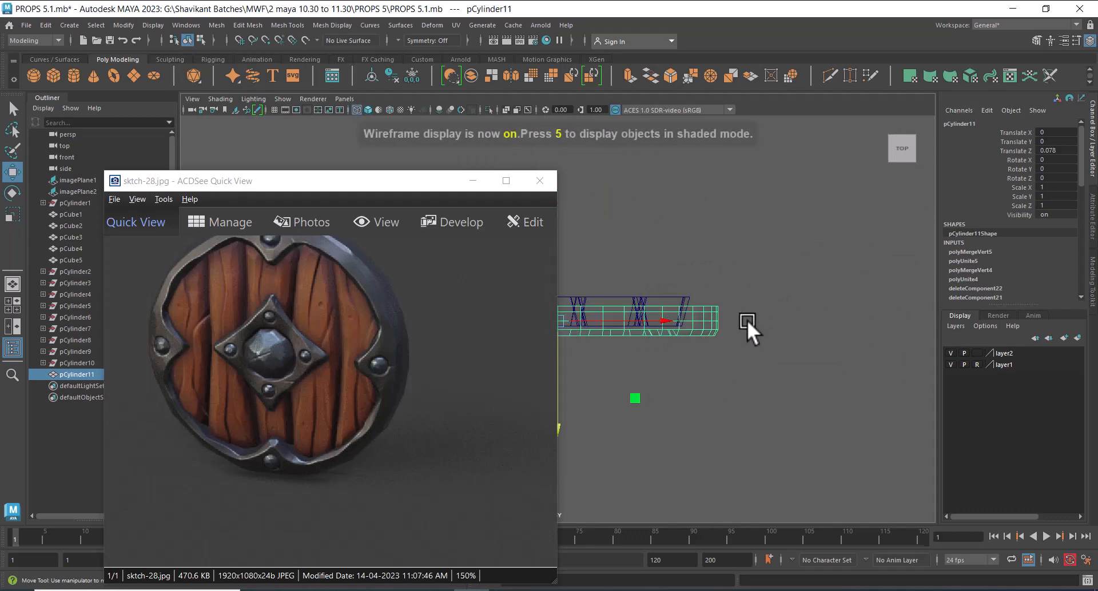
pyautogui.keyDown('alt'); pyautogui.moveTo(747, 320); pyautogui.dragTo(935, 270, button='middle'); pyautogui.keyUp('alt')
pyautogui.scroll(-1, 841, 302)
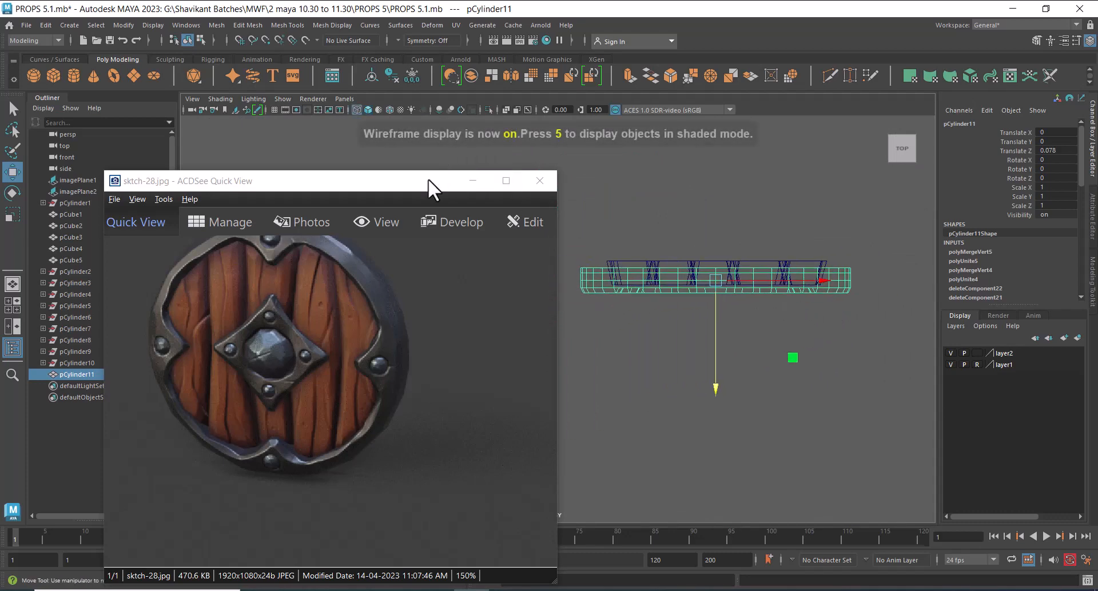
pyautogui.moveTo(428, 179); pyautogui.dragTo(257, 125)
pyautogui.keyDown('alt'); pyautogui.moveTo(728, 327); pyautogui.dragTo(602, 318, button='middle'); pyautogui.keyUp('alt')
pyautogui.scroll(1, 602, 318)
pyautogui.moveTo(808, 240); pyautogui.dragTo(621, 227, button='right')
pyautogui.moveTo(823, 254); pyautogui.dragTo(407, 266)
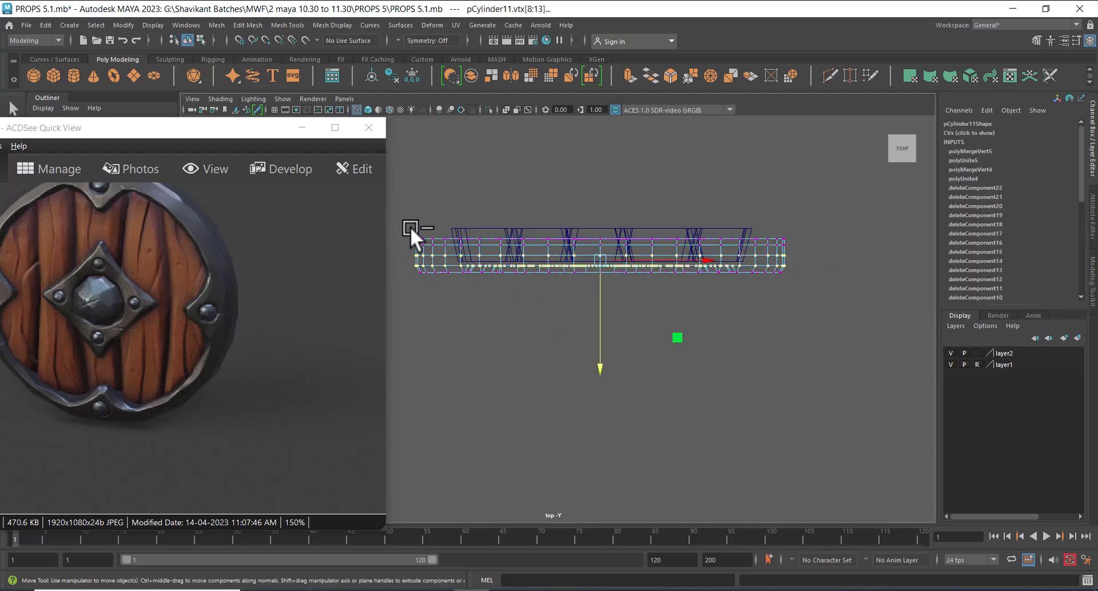
# Examine the selected vertices from the front and in shaded perspective to see which ones lie on the outer rim.
pyautogui.press('space')
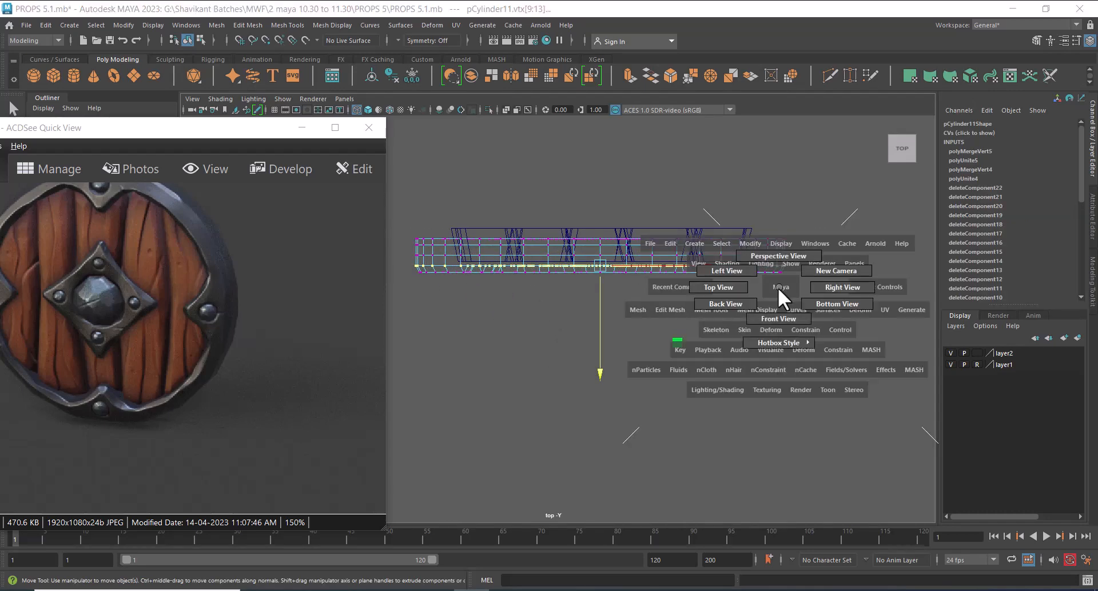
pyautogui.moveTo(778, 287); pyautogui.dragTo(781, 322)
pyautogui.keyDown('alt'); pyautogui.moveTo(701, 324); pyautogui.dragTo(790, 360, button='middle'); pyautogui.keyUp('alt')
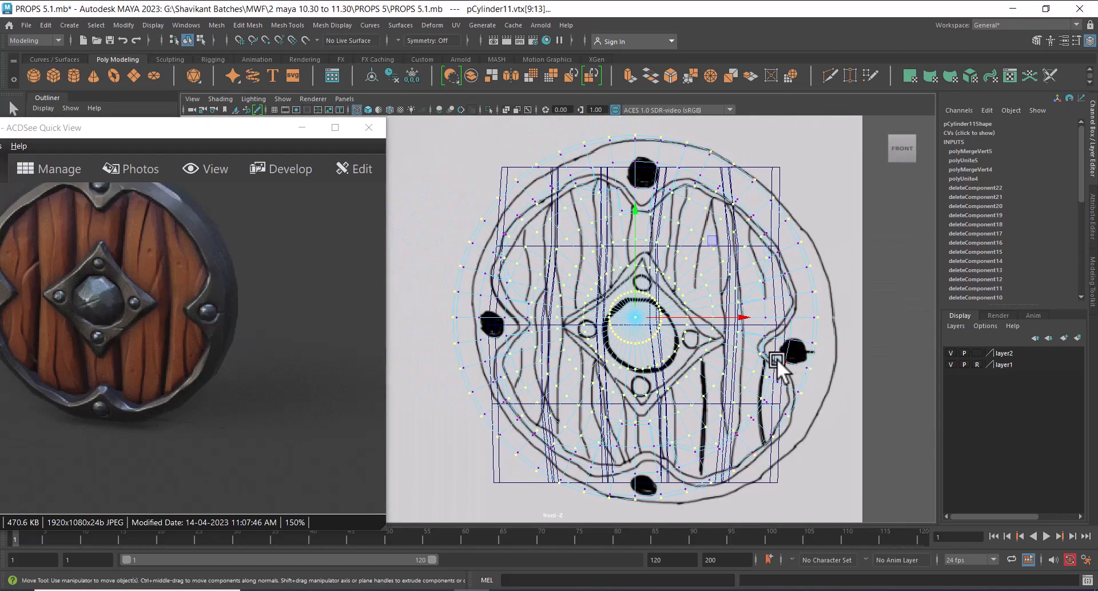
pyautogui.moveTo(777, 360)
pyautogui.keyDown('alt'); pyautogui.mouseDown()
pyautogui.moveTo(767, 309)
pyautogui.moveTo(808, 351)
pyautogui.mouseUp(); pyautogui.keyUp('alt')
pyautogui.press('5')
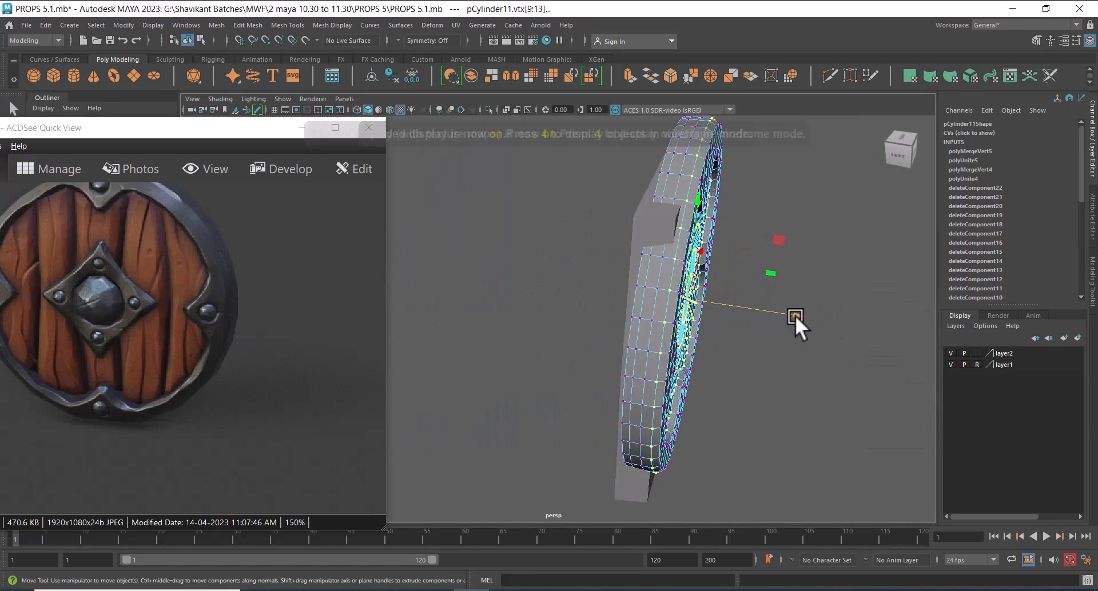
pyautogui.keyDown('alt'); pyautogui.moveTo(795, 315); pyautogui.dragTo(714, 297); pyautogui.keyUp('alt')
pyautogui.keyDown('alt'); pyautogui.moveTo(714, 298); pyautogui.dragTo(712, 301, button='right'); pyautogui.keyUp('alt')
pyautogui.keyDown('alt'); pyautogui.moveTo(711, 301); pyautogui.dragTo(661, 306); pyautogui.keyUp('alt')
pyautogui.keyDown('alt'); pyautogui.moveTo(662, 306); pyautogui.dragTo(679, 305, button='right'); pyautogui.keyUp('alt')
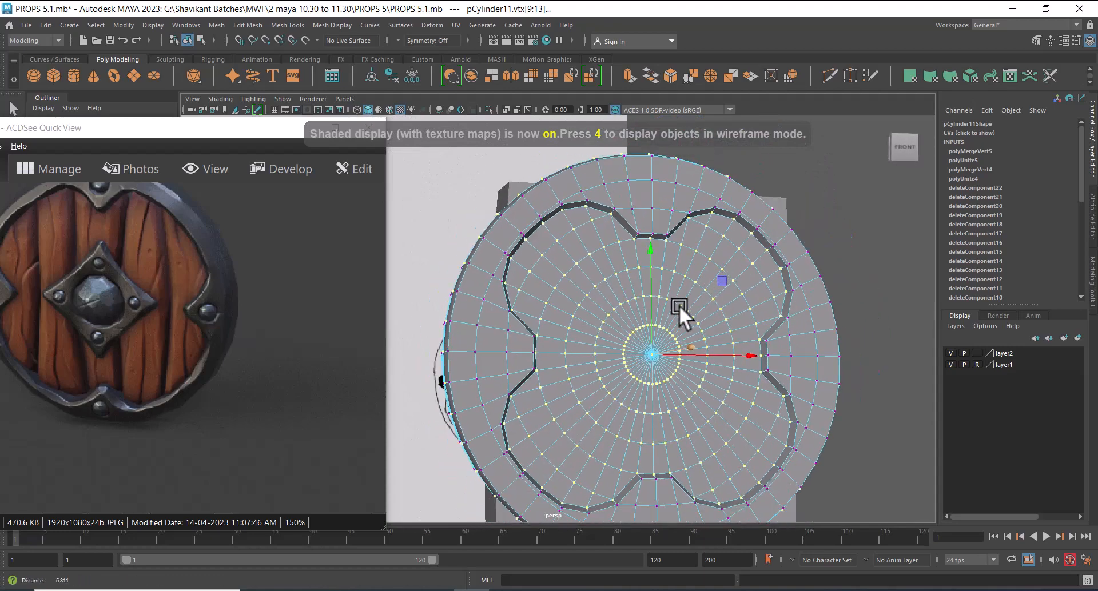
pyautogui.keyDown('alt'); pyautogui.moveTo(679, 305); pyautogui.dragTo(648, 312); pyautogui.keyUp('alt')
pyautogui.keyDown('alt'); pyautogui.moveTo(734, 309); pyautogui.dragTo(736, 338); pyautogui.keyUp('alt')
pyautogui.press('space')
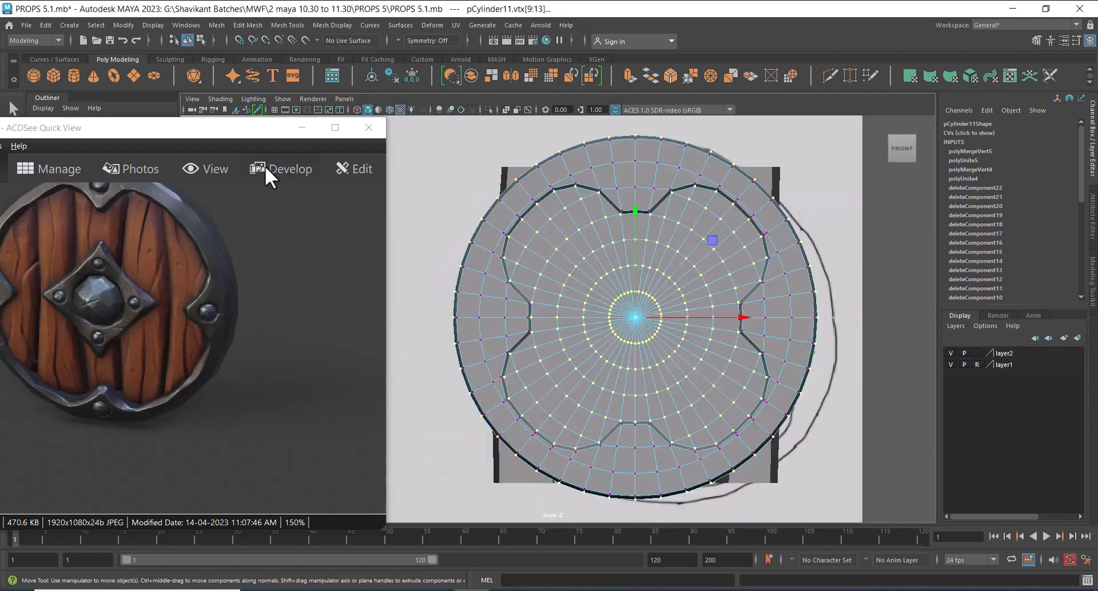
# Minimise the reference image, turn on Object X symmetry and lasso the outer-rim vertices out of the selection.
pyautogui.click(299, 127)
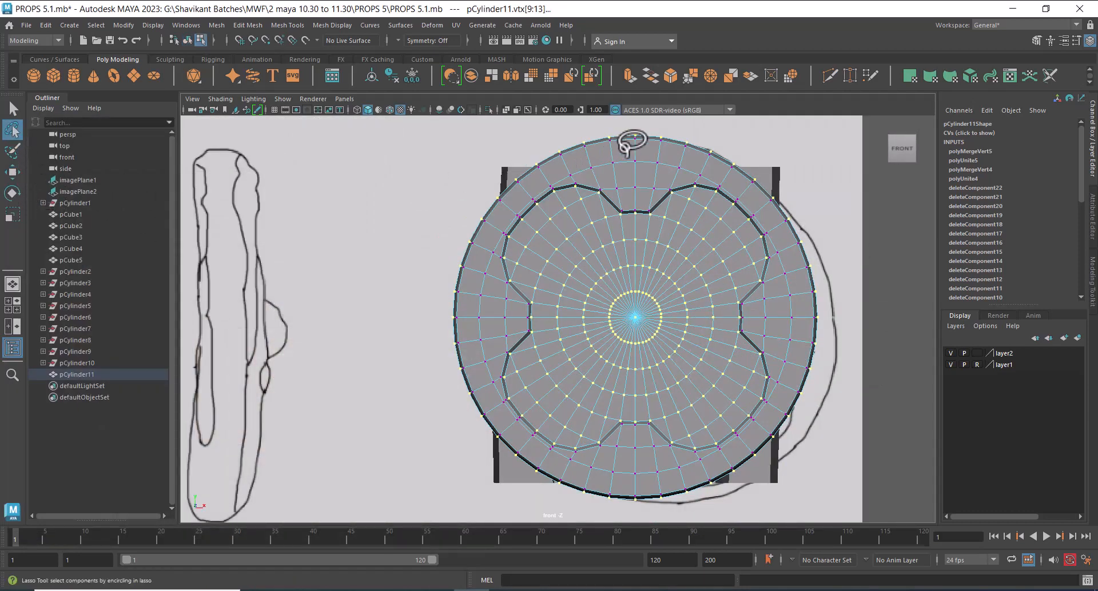
pyautogui.keyDown('alt'); pyautogui.moveTo(642, 144); pyautogui.dragTo(692, 147); pyautogui.keyUp('alt')
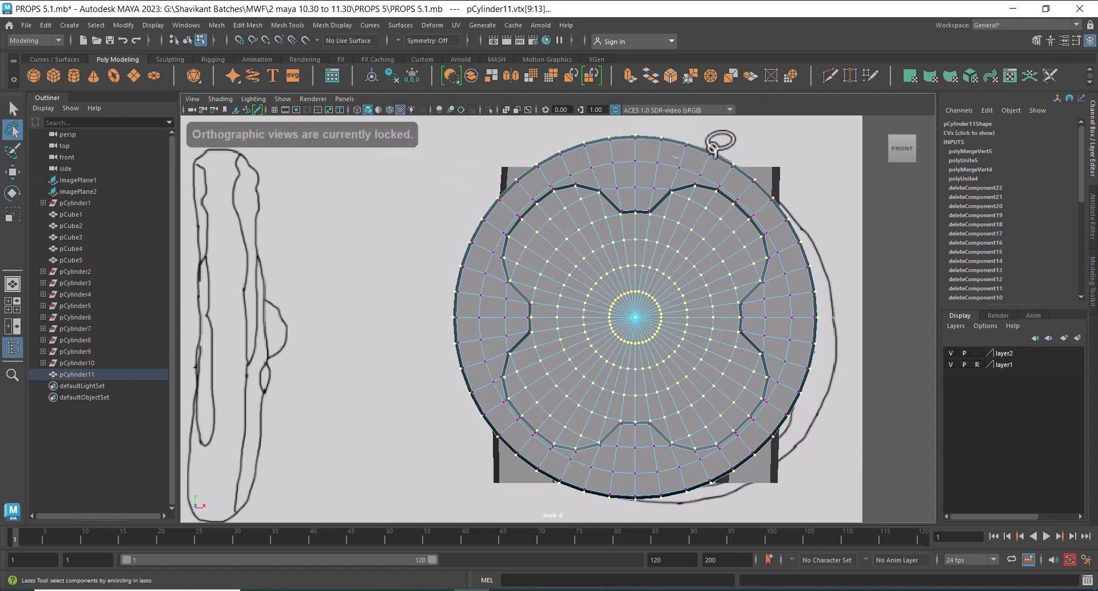
pyautogui.moveTo(510, 153); pyautogui.dragTo(458, 184)
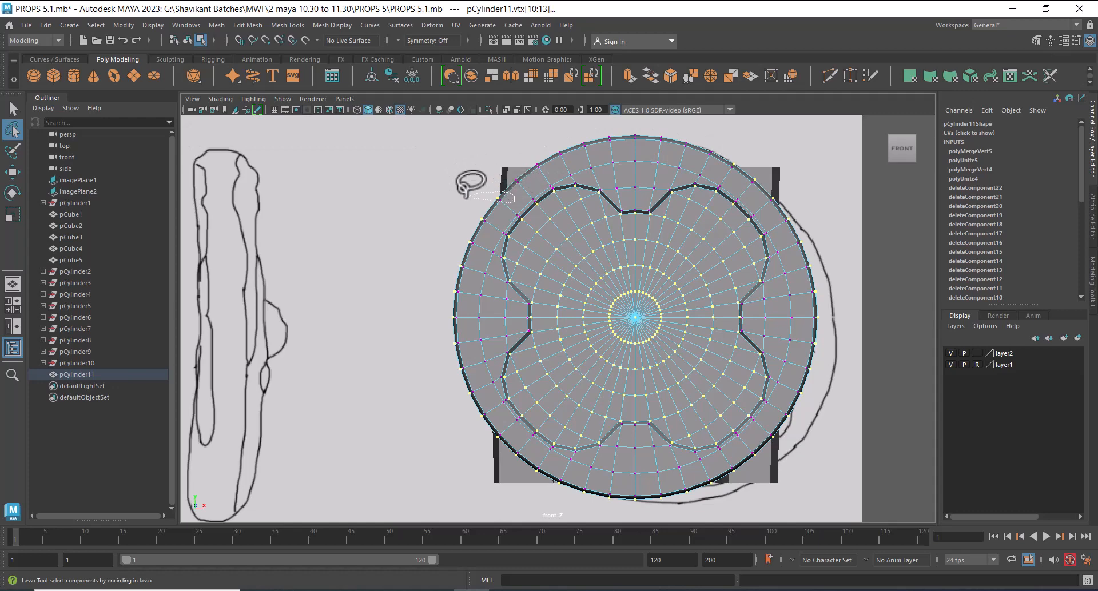
pyautogui.moveTo(585, 261); pyautogui.dragTo(593, 180, button='right')
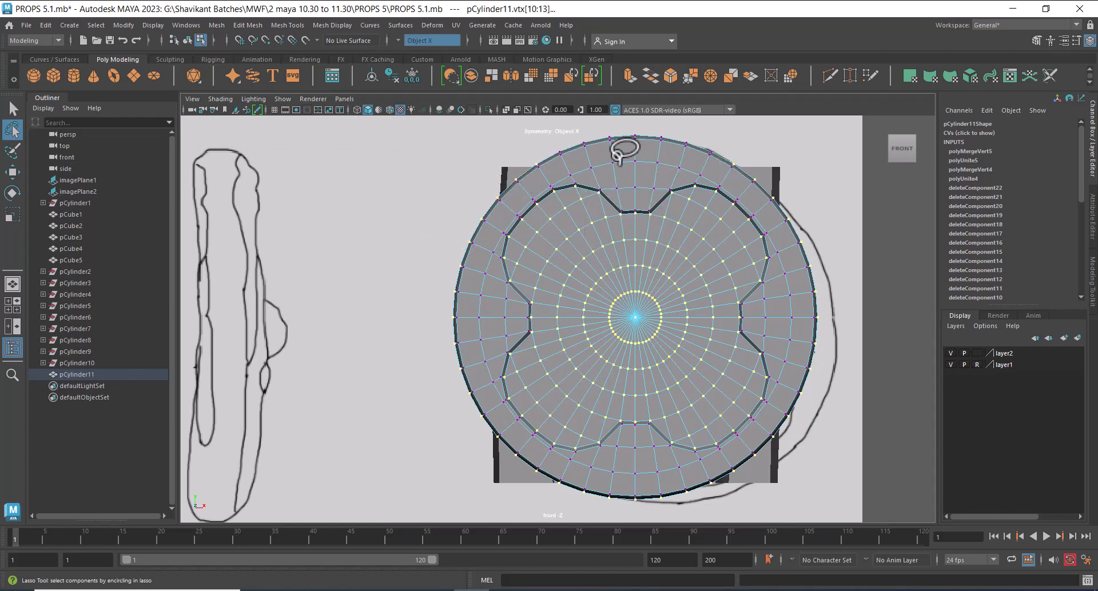
pyautogui.moveTo(557, 151); pyautogui.dragTo(466, 193)
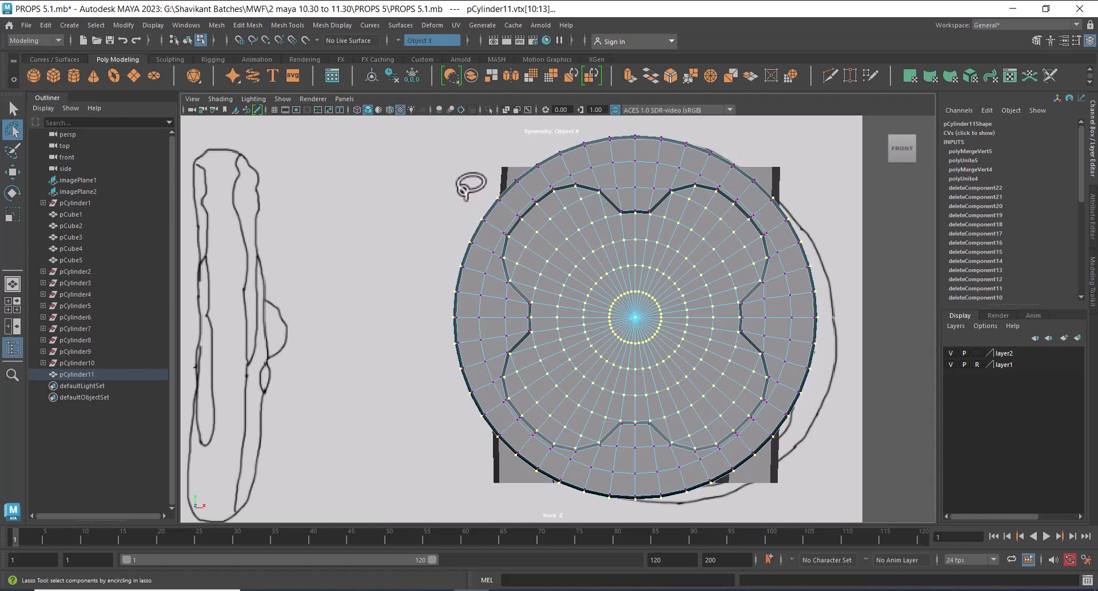
pyautogui.moveTo(433, 241)
pyautogui.keyDown('ctrl'); pyautogui.mouseDown()
pyautogui.moveTo(412, 449)
pyautogui.moveTo(458, 490)
pyautogui.moveTo(467, 482)
pyautogui.mouseUp(); pyautogui.keyUp('ctrl')
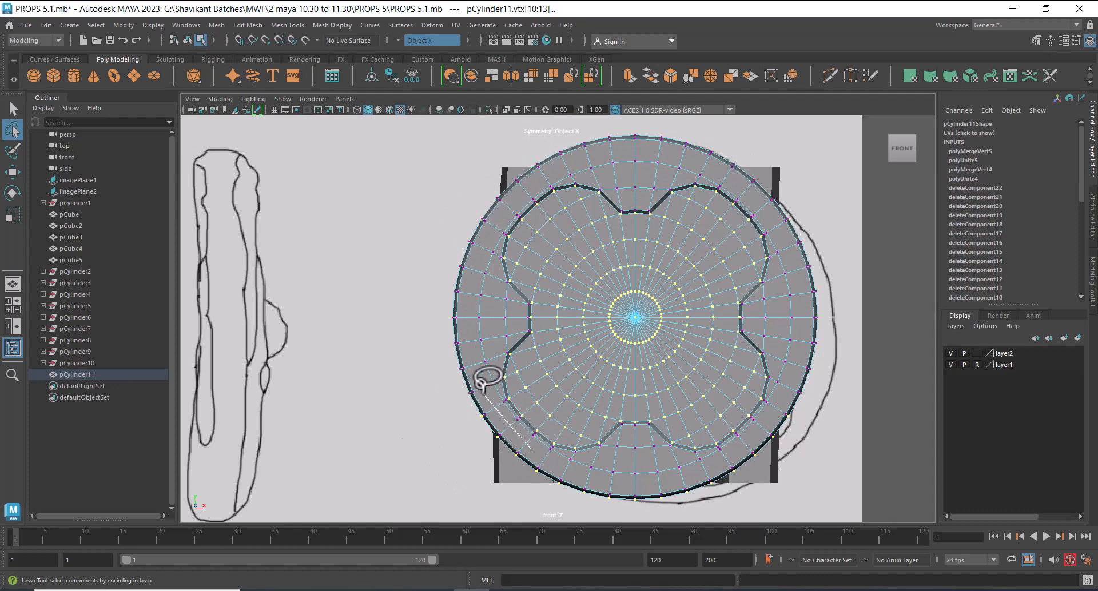
pyautogui.moveTo(480, 392); pyautogui.dragTo(499, 519)
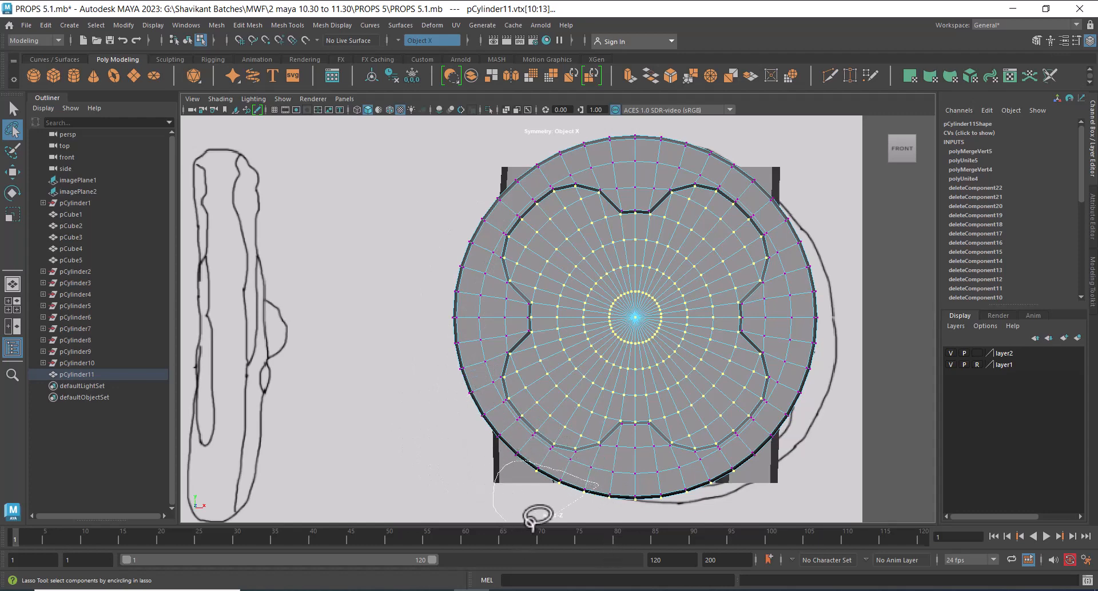
pyautogui.keyDown('ctrl'); pyautogui.moveTo(798, 515); pyautogui.dragTo(844, 455); pyautogui.keyUp('ctrl')
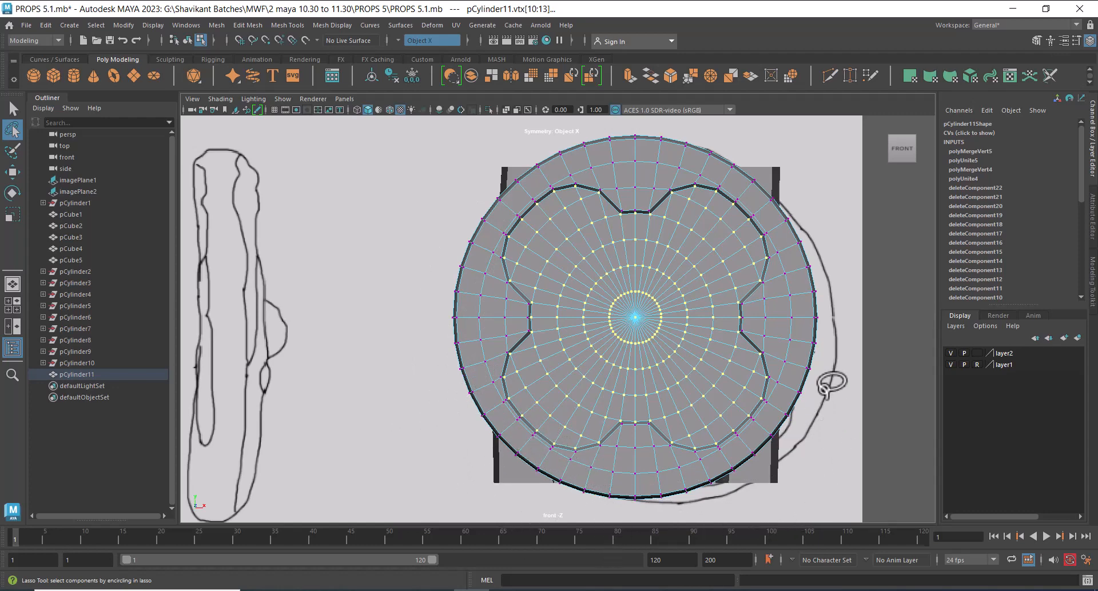
# Move the remaining inner vertices slightly back in depth, then return to object mode with the ring selected.
pyautogui.press('w')
pyautogui.press('space')
pyautogui.moveTo(786, 385); pyautogui.dragTo(752, 296)
pyautogui.moveTo(752, 367)
pyautogui.keyDown('alt'); pyautogui.mouseDown()
pyautogui.moveTo(758, 305)
pyautogui.moveTo(645, 323)
pyautogui.moveTo(573, 291)
pyautogui.mouseUp(); pyautogui.keyUp('alt')
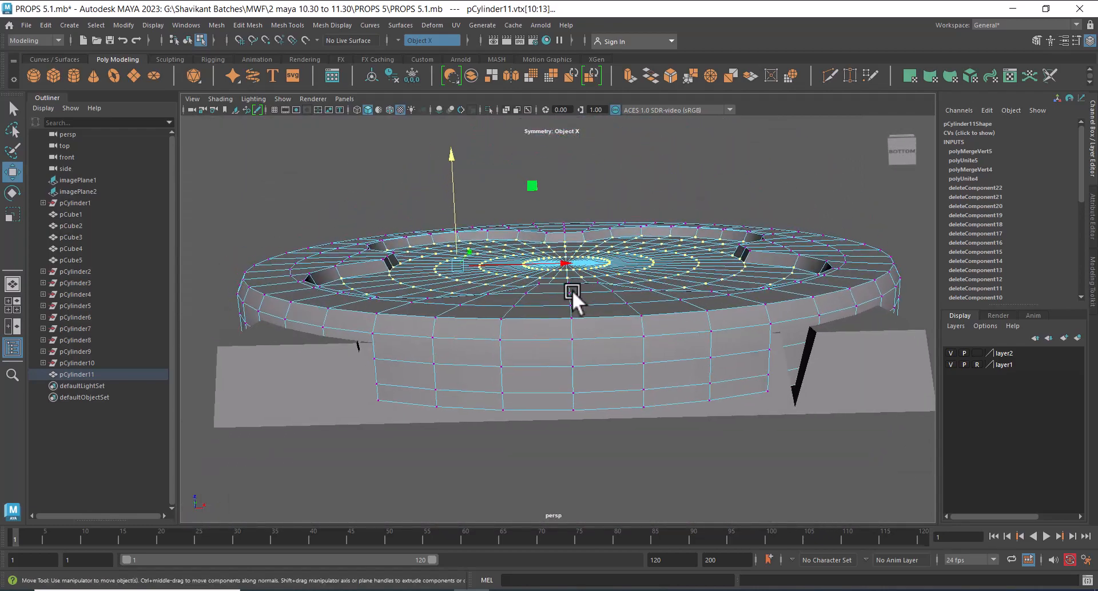
pyautogui.moveTo(450, 155); pyautogui.dragTo(455, 168)
pyautogui.keyDown('alt'); pyautogui.moveTo(492, 251); pyautogui.dragTo(658, 324); pyautogui.keyUp('alt')
pyautogui.press('F8')
pyautogui.click(664, 279)
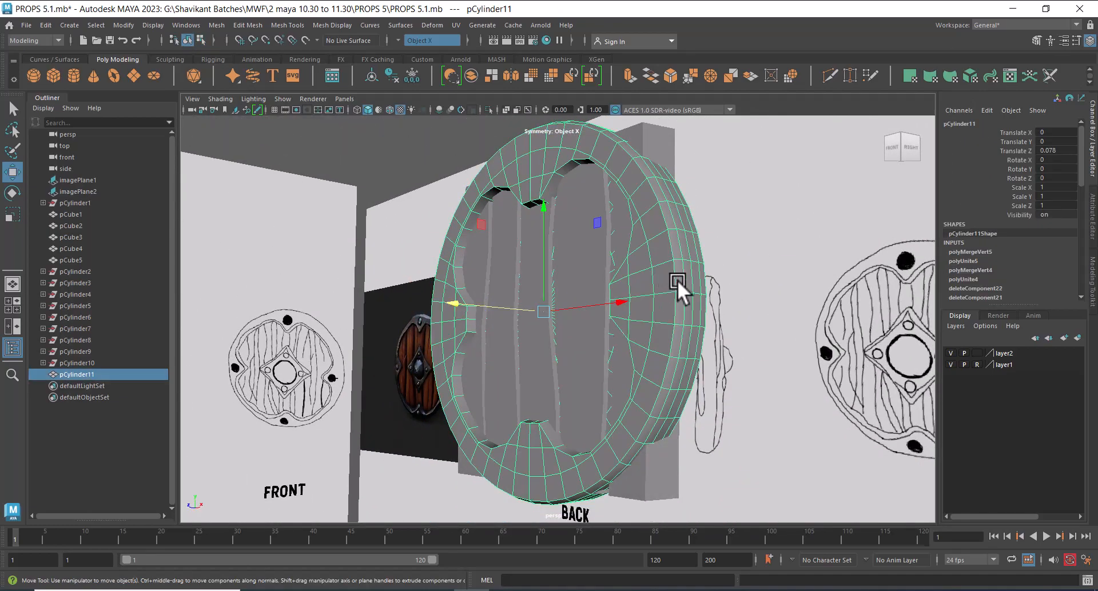
# Isolate the ring and insert an edge loop around the inner wall of its scalloped opening.
pyautogui.hotkey('ctrl', '1')
pyautogui.keyDown('alt'); pyautogui.moveTo(676, 279); pyautogui.dragTo(500, 381); pyautogui.keyUp('alt')
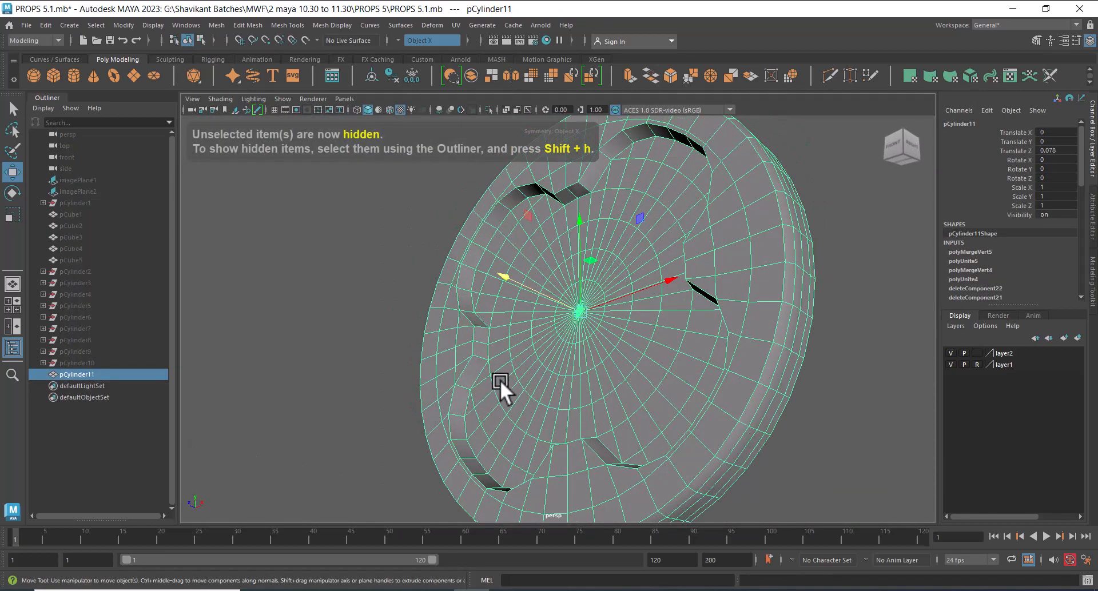
pyautogui.moveTo(501, 380); pyautogui.dragTo(449, 266, button='right')
pyautogui.moveTo(488, 358); pyautogui.dragTo(485, 136, button='right')
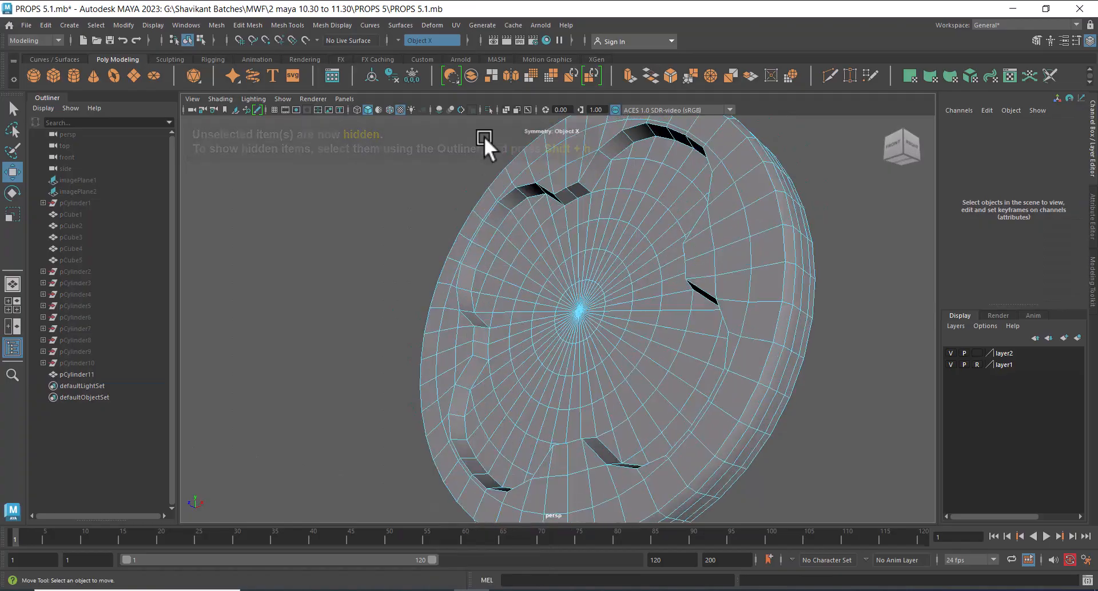
pyautogui.moveTo(563, 234); pyautogui.dragTo(467, 268, button='right')
pyautogui.keyDown('alt'); pyautogui.moveTo(467, 268); pyautogui.dragTo(608, 254); pyautogui.keyUp('alt')
pyautogui.moveTo(607, 247); pyautogui.dragTo(623, 231, button='right')
pyautogui.click(462, 281)
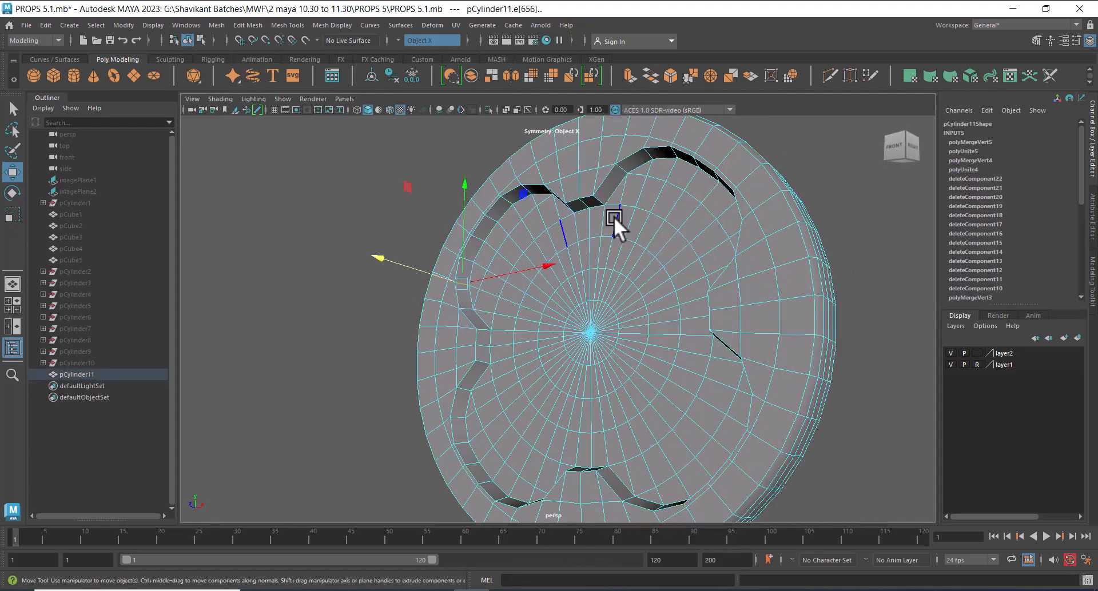
pyautogui.keyDown('ctrl'); pyautogui.moveTo(476, 274); pyautogui.dragTo(534, 289, button='right'); pyautogui.keyUp('ctrl')
pyautogui.keyDown('alt'); pyautogui.moveTo(761, 409); pyautogui.dragTo(723, 304); pyautogui.keyUp('alt')
pyautogui.moveTo(723, 304); pyautogui.dragTo(818, 248, button='right')
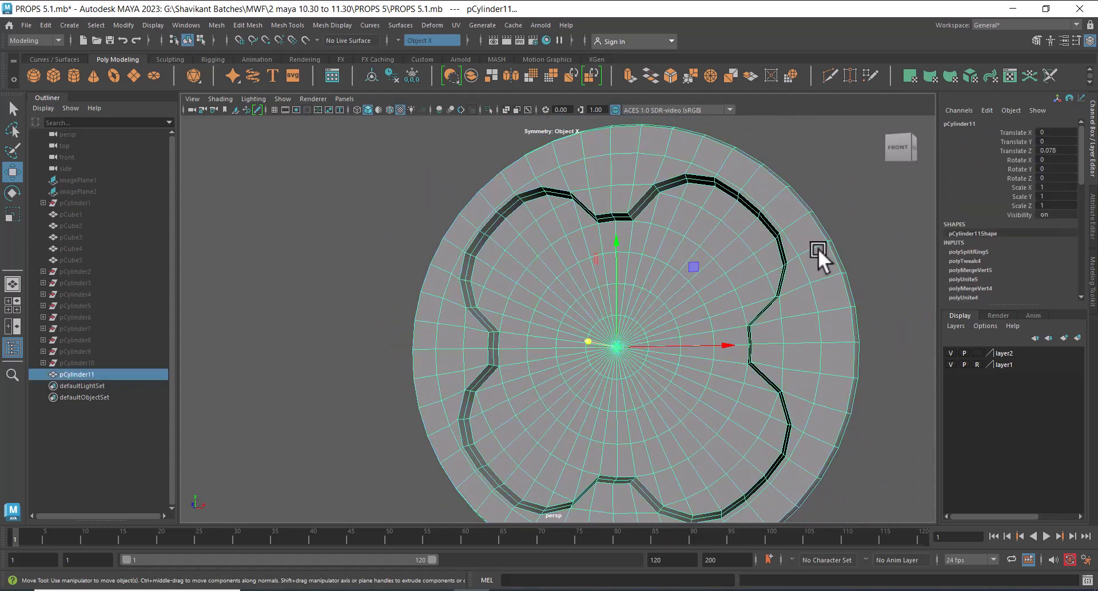
# Show the hidden objects again and thin all five planks to Scale Z 0.21, positioned at Translate Z 0.017.
pyautogui.hotkey('ctrl', 'shift', 'h')
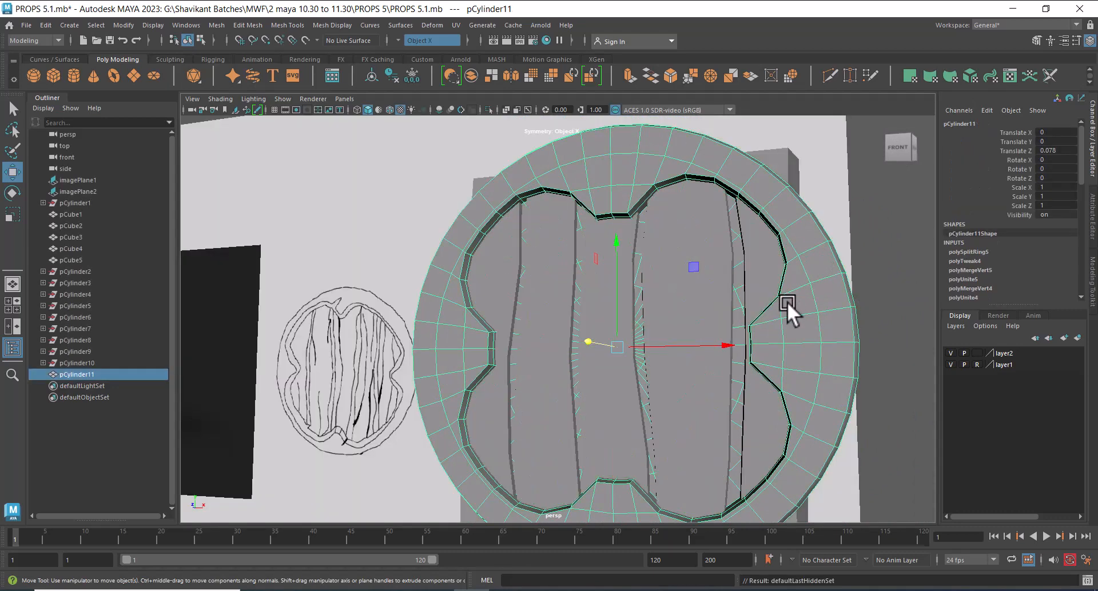
pyautogui.scroll(-2, 745, 412)
pyautogui.click(735, 407)
pyautogui.keyDown('shift'); pyautogui.click(675, 422); pyautogui.keyUp('shift')
pyautogui.keyDown('shift'); pyautogui.click(608, 413); pyautogui.keyUp('shift')
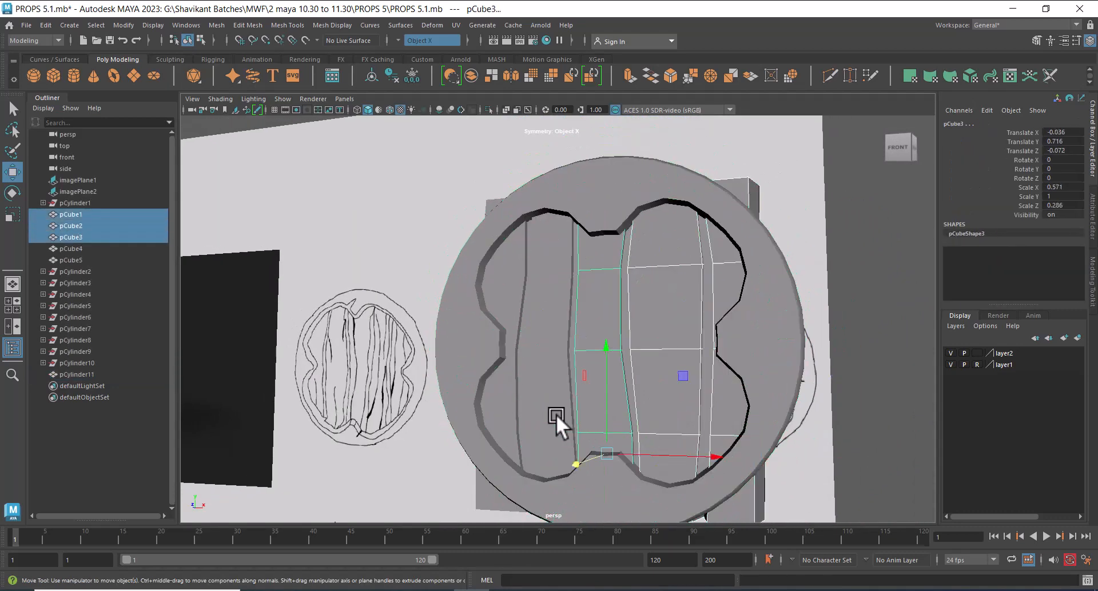
pyautogui.keyDown('shift'); pyautogui.click(556, 415); pyautogui.keyUp('shift')
pyautogui.keyDown('shift'); pyautogui.click(504, 418); pyautogui.keyUp('shift')
pyautogui.keyDown('alt'); pyautogui.moveTo(675, 414); pyautogui.dragTo(691, 295); pyautogui.keyUp('alt')
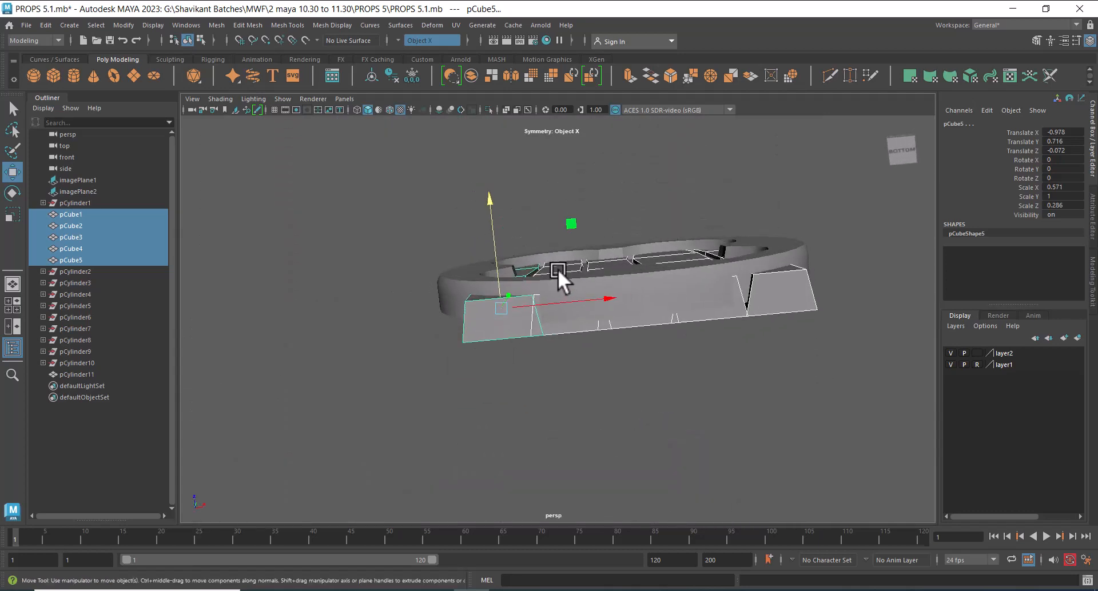
pyautogui.press('r')
pyautogui.moveTo(490, 205); pyautogui.dragTo(550, 307)
pyautogui.press('w')
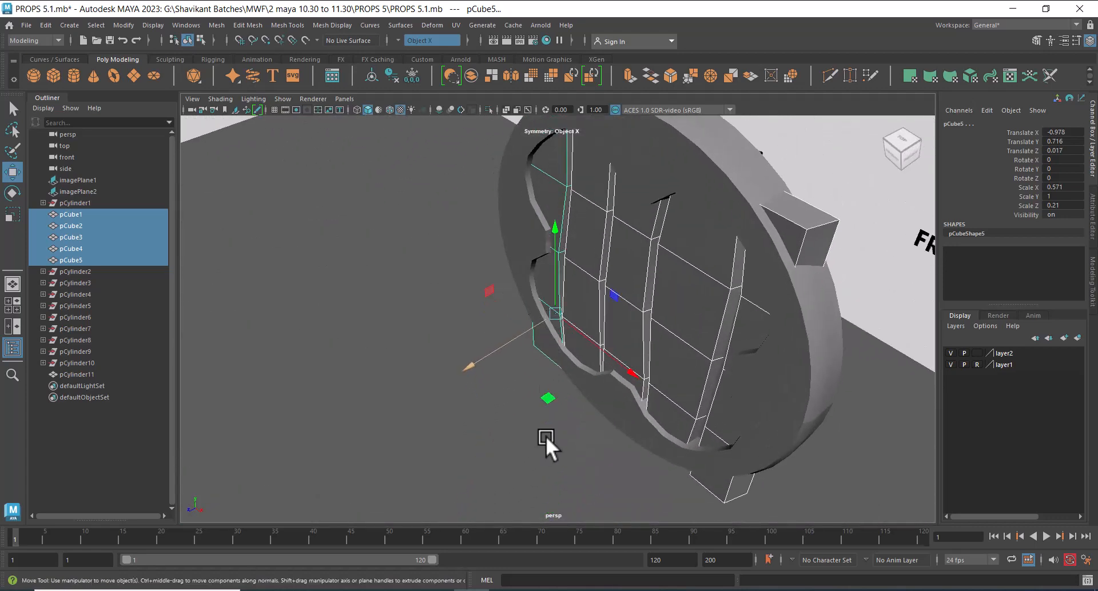
# Reopen the painted reference beside the model and select the ring's inner scalloped edge loop in the front view.
pyautogui.scroll(3, 546, 436)
pyautogui.click(470, 590)
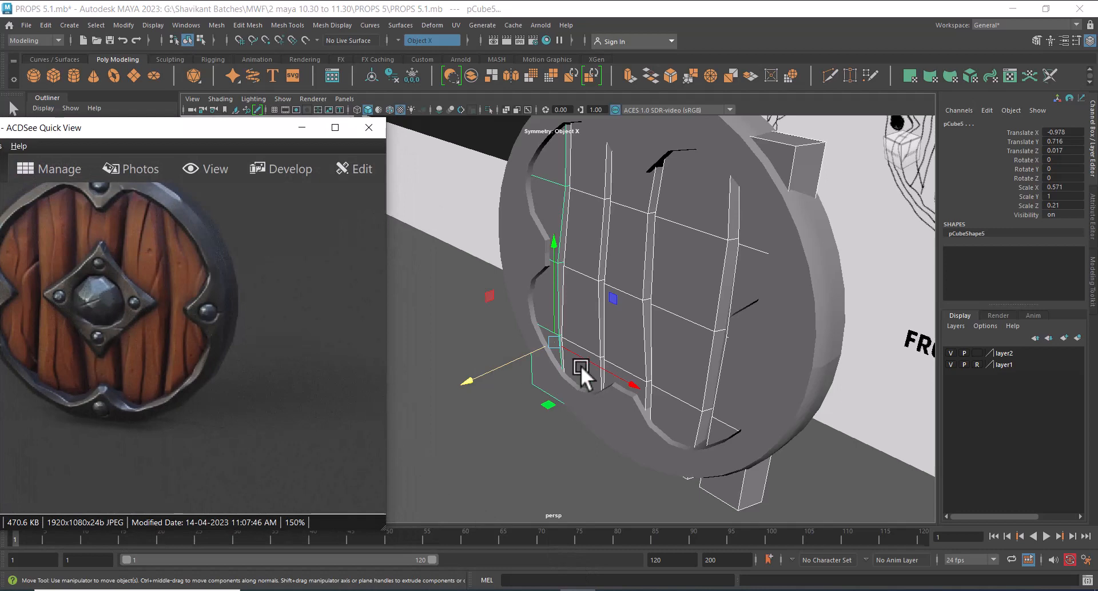
pyautogui.keyDown('alt'); pyautogui.moveTo(597, 363); pyautogui.dragTo(636, 380, button='middle'); pyautogui.keyUp('alt')
pyautogui.keyDown('alt'); pyautogui.moveTo(635, 381); pyautogui.dragTo(741, 327); pyautogui.keyUp('alt')
pyautogui.click(801, 298)
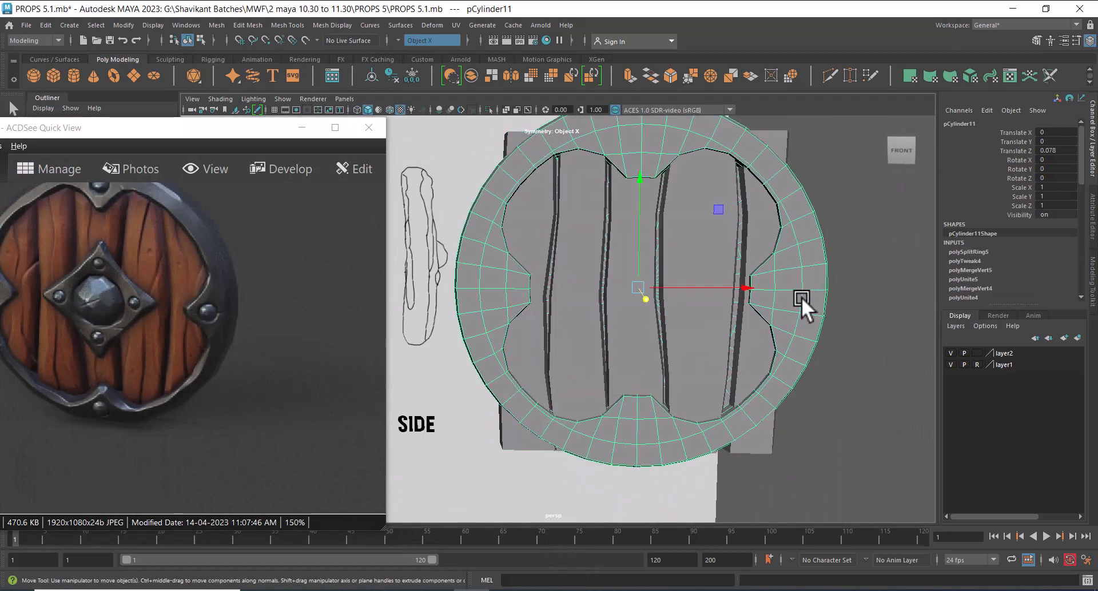
pyautogui.keyDown('alt'); pyautogui.moveTo(776, 299); pyautogui.dragTo(790, 296, button='right'); pyautogui.keyUp('alt')
pyautogui.press('space')
pyautogui.moveTo(790, 297); pyautogui.dragTo(792, 330)
pyautogui.keyDown('alt'); pyautogui.moveTo(776, 331); pyautogui.dragTo(795, 217, button='right'); pyautogui.keyUp('alt')
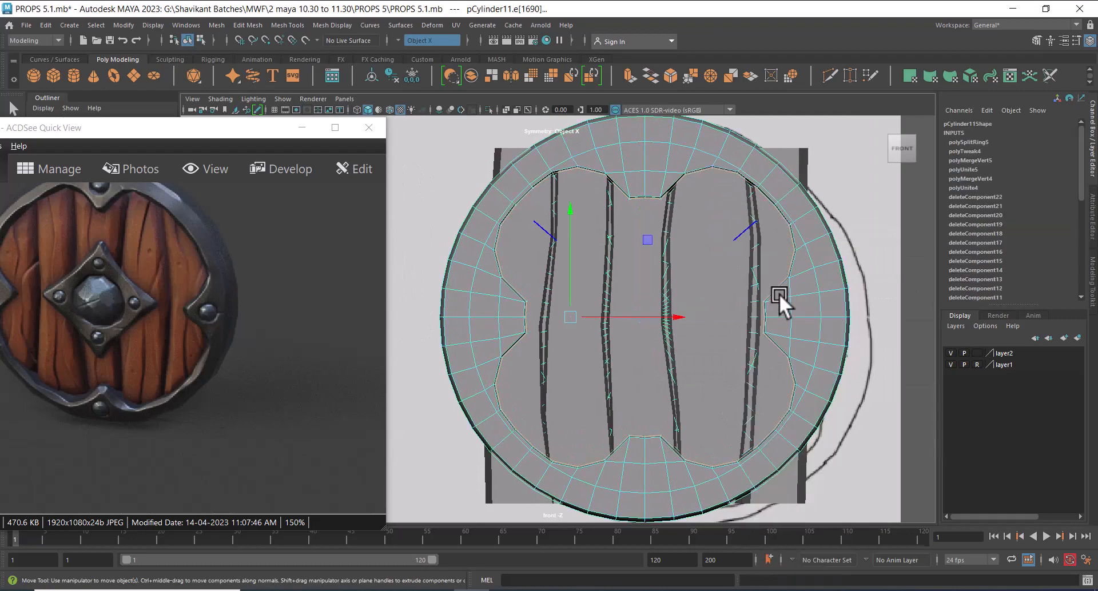
# Pull the middle vertices of the ring's two side notches inward symmetrically to form points.
pyautogui.keyDown('alt'); pyautogui.moveTo(779, 293); pyautogui.dragTo(836, 291, button='right'); pyautogui.keyUp('alt')
pyautogui.keyDown('alt'); pyautogui.moveTo(796, 327); pyautogui.dragTo(828, 317, button='right'); pyautogui.keyUp('alt')
pyautogui.click(861, 316)
pyautogui.moveTo(829, 317); pyautogui.dragTo(822, 312, button='middle')
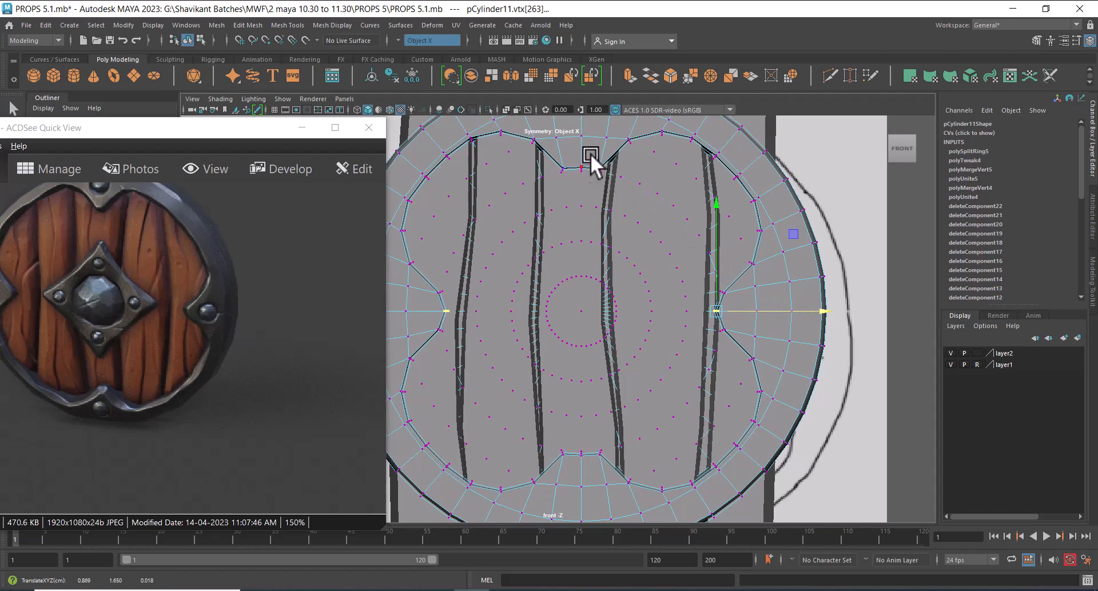
# Scale the middle vertices of the ring's upper and lower notches vertically so both notches come to points, and leave vertex editing.
pyautogui.click(580, 173)
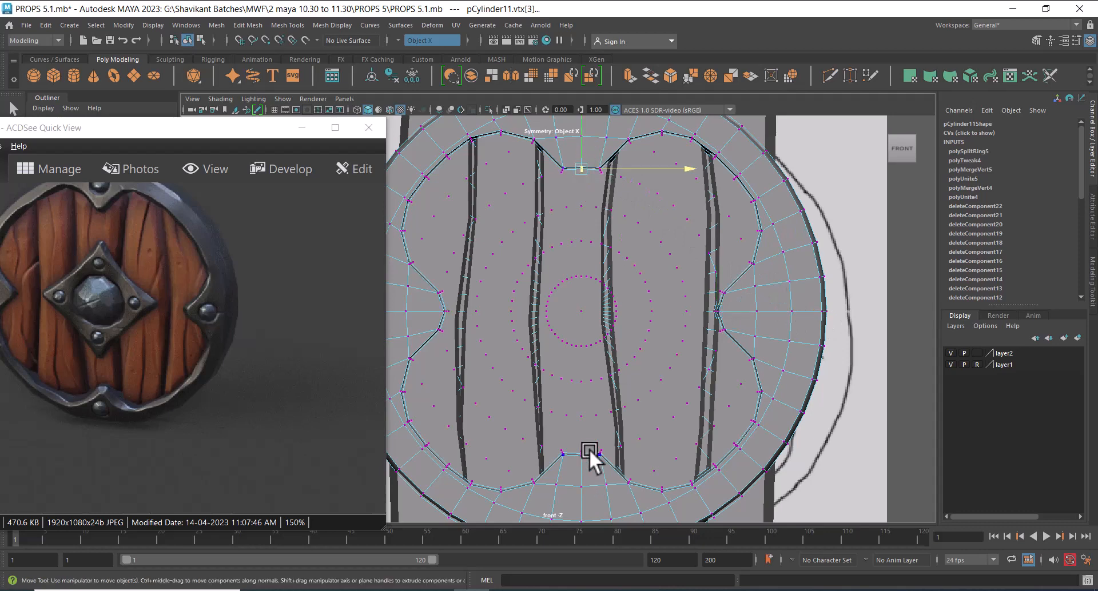
pyautogui.keyDown('shift'); pyautogui.moveTo(586, 441); pyautogui.dragTo(575, 468); pyautogui.keyUp('shift')
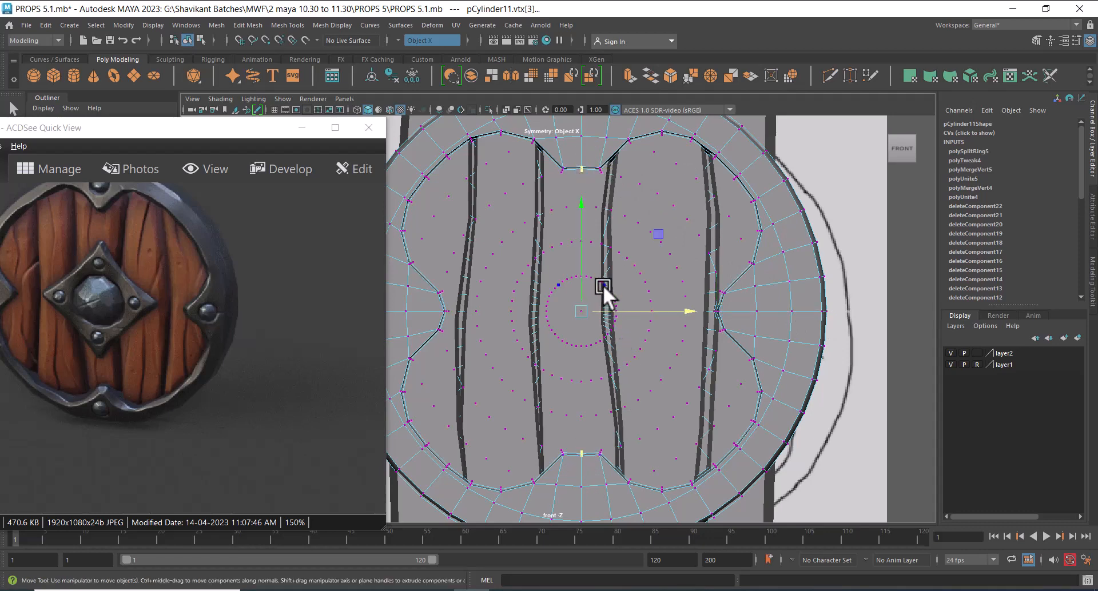
pyautogui.press('r')
pyautogui.moveTo(581, 208); pyautogui.dragTo(581, 215)
pyautogui.scroll(-4, 636, 327)
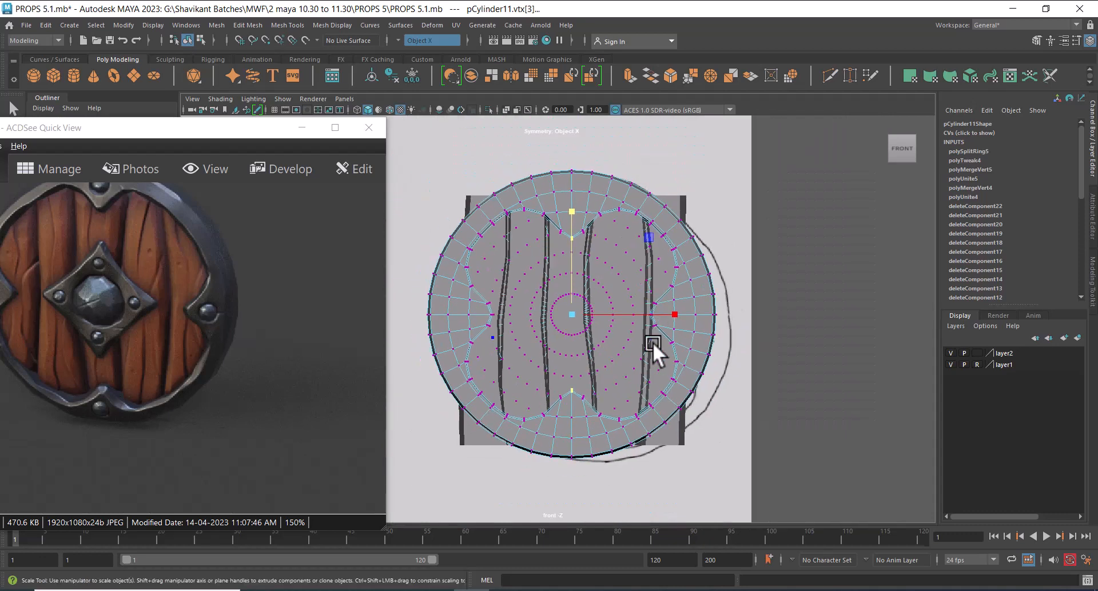
pyautogui.click(804, 229)
pyautogui.keyDown('alt'); pyautogui.moveTo(677, 376); pyautogui.dragTo(595, 301); pyautogui.keyUp('alt')
pyautogui.scroll(4, 659, 350)
pyautogui.scroll(-4, 689, 330)
pyautogui.scroll(1, 690, 341)
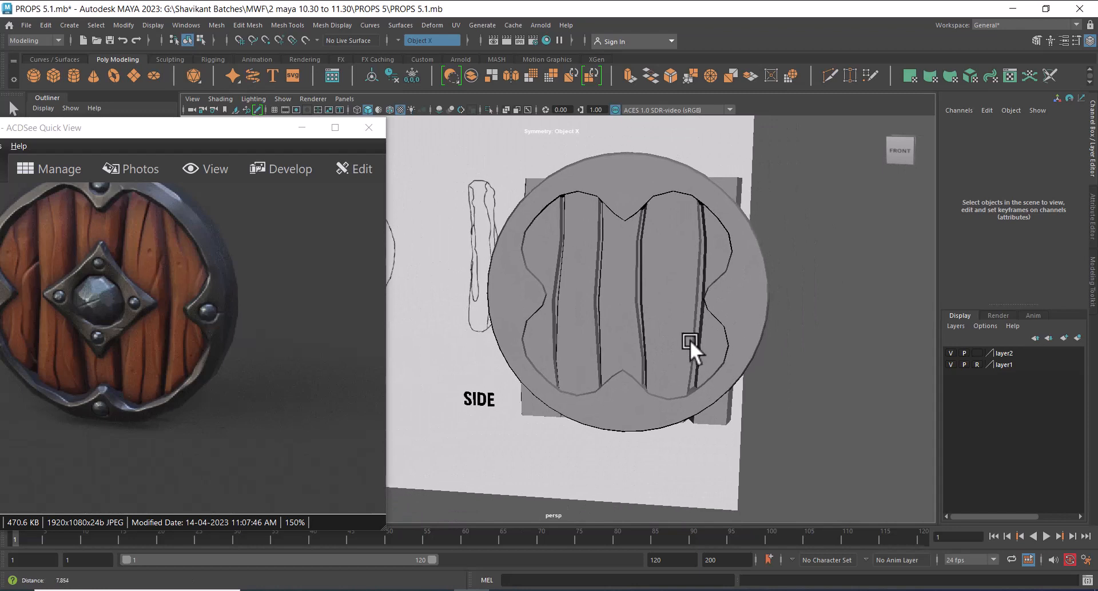
# Insert a lengthwise edge loop down the middle of the shield's rightmost plank and return to object mode.
pyautogui.scroll(1, 690, 340)
pyautogui.press('r')
pyautogui.click(731, 434)
pyautogui.keyDown('alt'); pyautogui.moveTo(730, 435); pyautogui.dragTo(784, 356); pyautogui.keyUp('alt')
pyautogui.keyDown('alt'); pyautogui.moveTo(783, 356); pyautogui.dragTo(723, 299, button='middle'); pyautogui.keyUp('alt')
pyautogui.scroll(1, 724, 299)
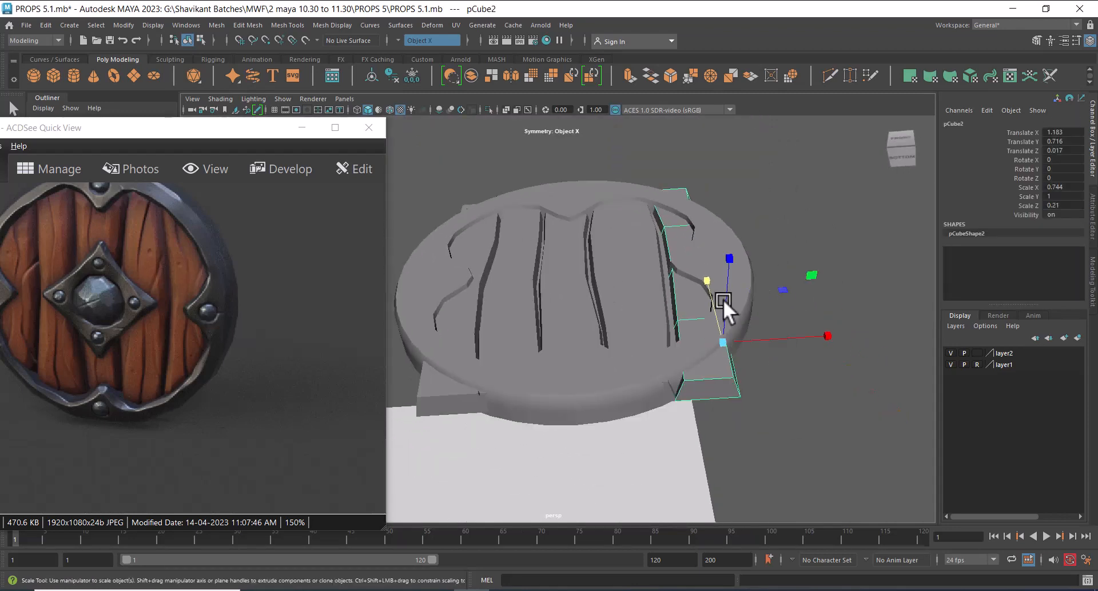
pyautogui.keyDown('alt'); pyautogui.moveTo(723, 299); pyautogui.dragTo(735, 364); pyautogui.keyUp('alt')
pyautogui.keyDown('alt'); pyautogui.moveTo(736, 364); pyautogui.dragTo(714, 294, button='middle'); pyautogui.keyUp('alt')
pyautogui.scroll(2, 713, 294)
pyautogui.scroll(1, 713, 293)
pyautogui.keyDown('alt'); pyautogui.moveTo(714, 293); pyautogui.dragTo(737, 339); pyautogui.keyUp('alt')
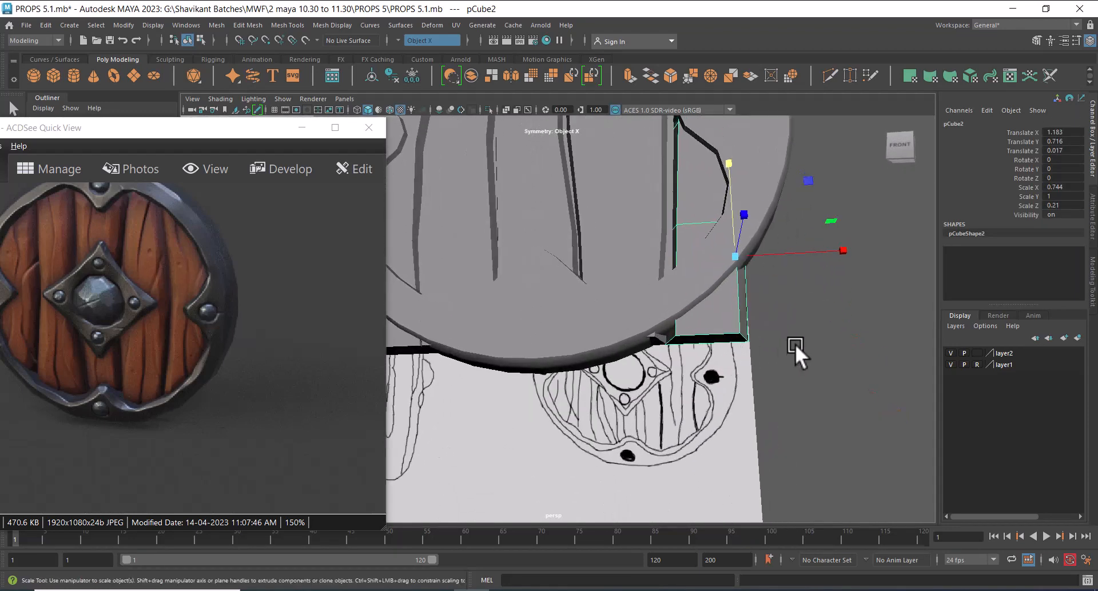
pyautogui.moveTo(815, 248); pyautogui.dragTo(769, 154, button='right')
pyautogui.click(700, 343)
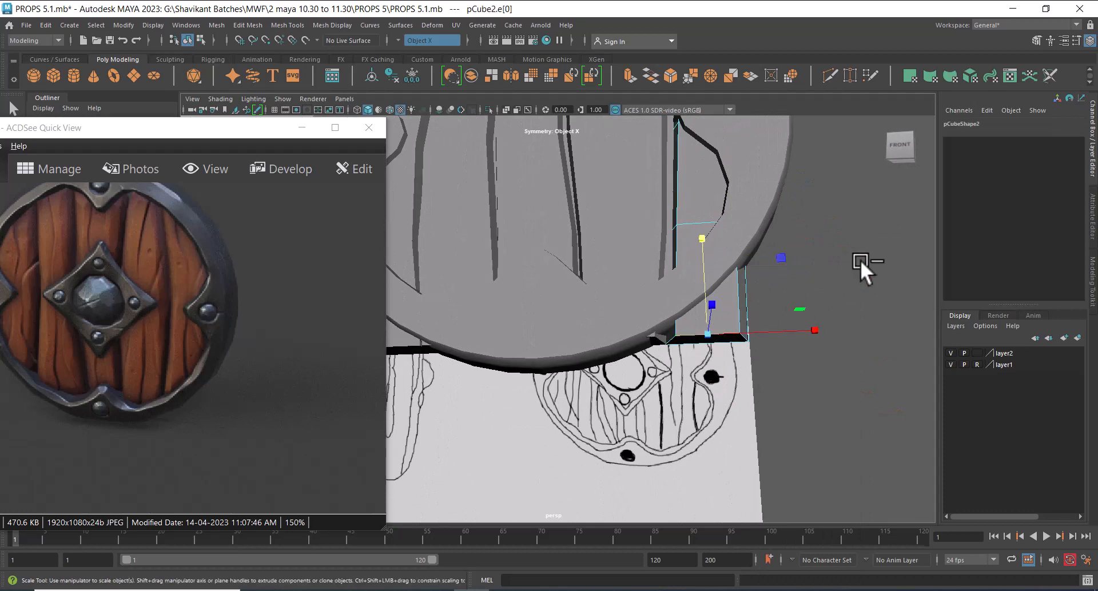
pyautogui.moveTo(860, 263); pyautogui.dragTo(854, 368, button='right')
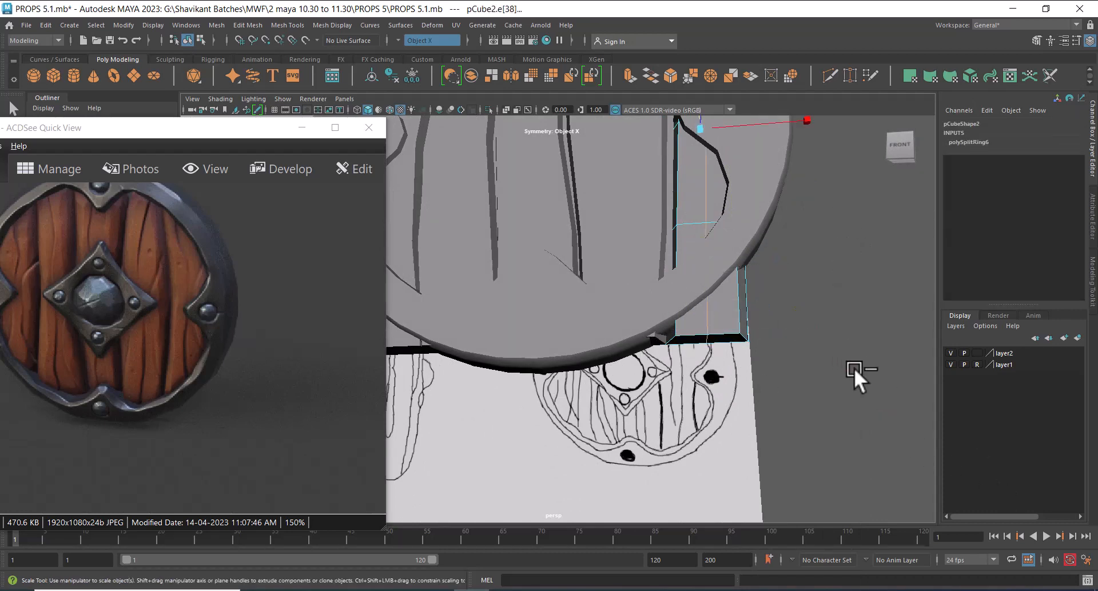
pyautogui.keyDown('alt'); pyautogui.moveTo(790, 358); pyautogui.dragTo(756, 410, button='middle'); pyautogui.keyUp('alt')
pyautogui.moveTo(707, 380); pyautogui.dragTo(805, 285, button='right')
pyautogui.click(799, 320)
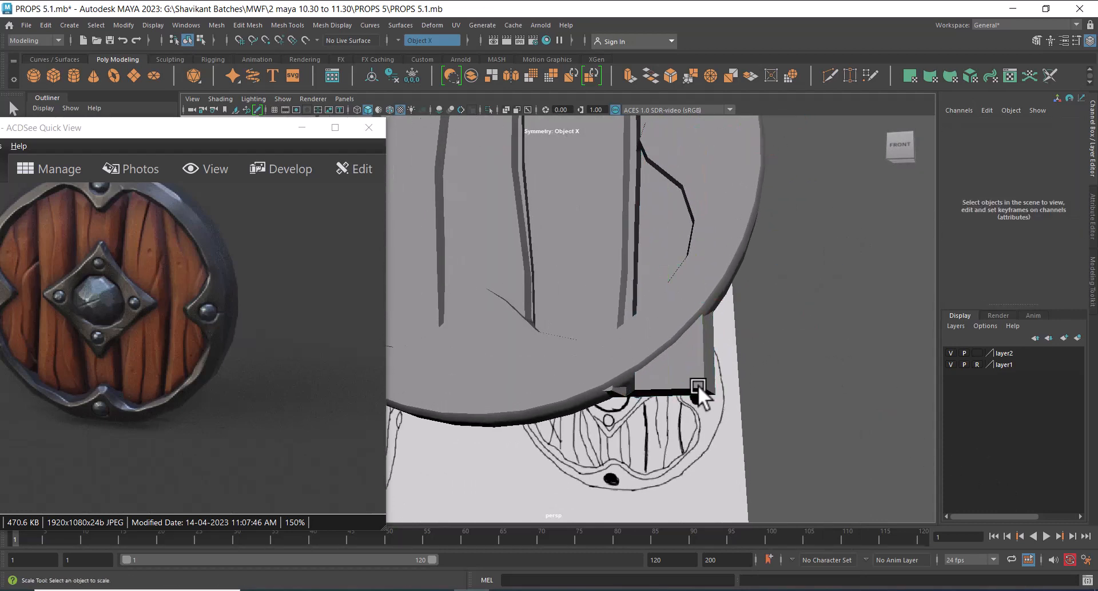
# Isolate the rightmost plank by hiding all other objects and face its front with edge editing active.
pyautogui.click(697, 384)
pyautogui.hotkey('alt', 'h')
pyautogui.keyDown('alt'); pyautogui.moveTo(665, 395); pyautogui.dragTo(605, 416, button='middle'); pyautogui.keyUp('alt')
pyautogui.keyDown('alt'); pyautogui.moveTo(605, 417); pyautogui.dragTo(640, 410, button='right'); pyautogui.keyUp('alt')
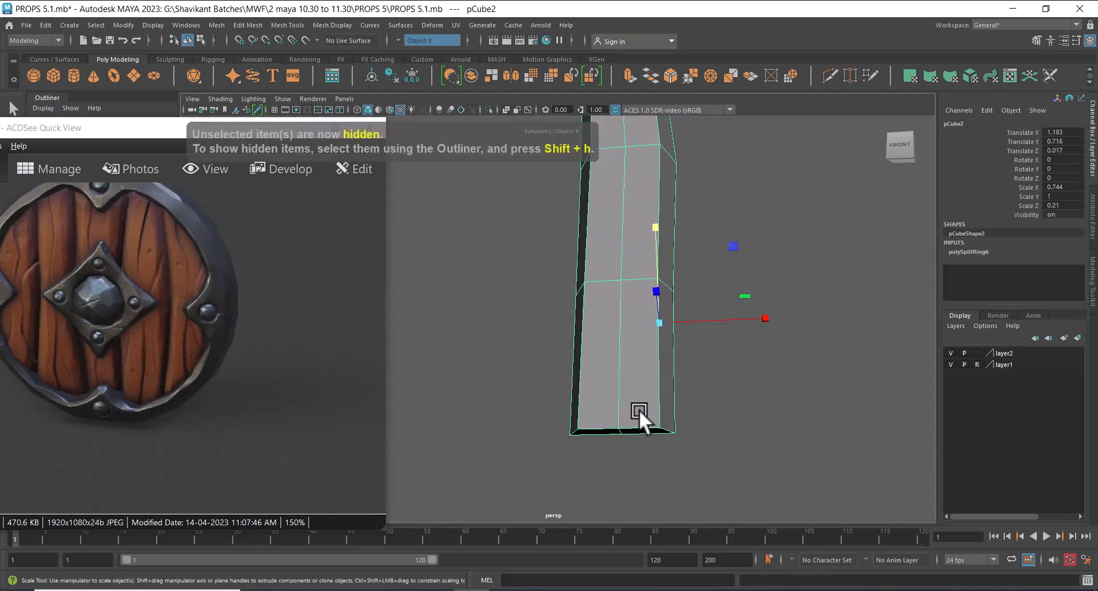
pyautogui.keyDown('alt'); pyautogui.moveTo(639, 410); pyautogui.dragTo(617, 443, button='middle'); pyautogui.keyUp('alt')
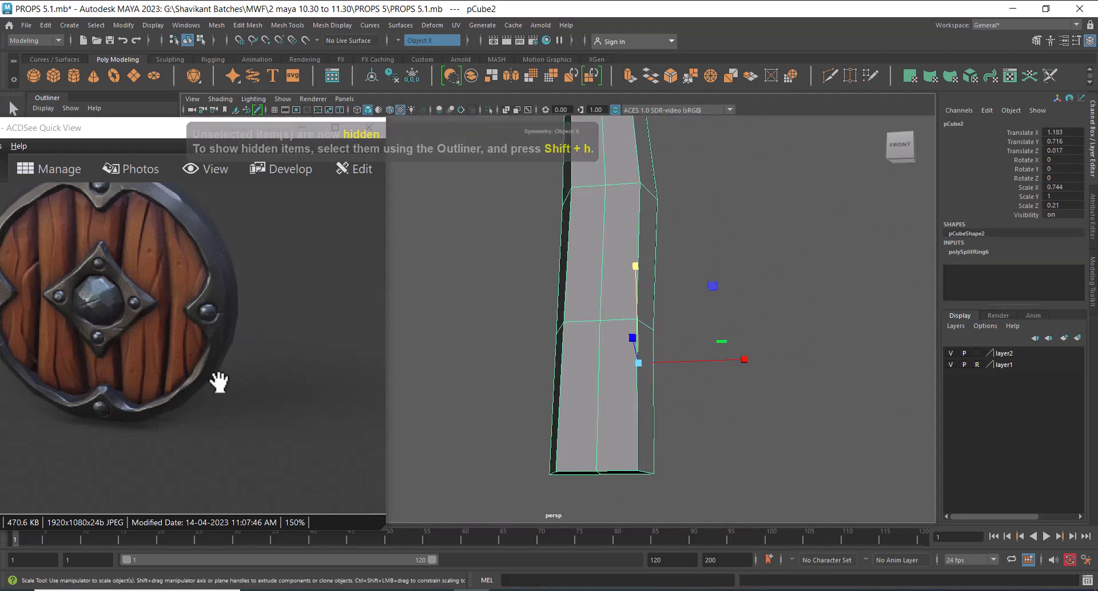
pyautogui.keyDown('alt'); pyautogui.moveTo(503, 326); pyautogui.dragTo(648, 350); pyautogui.keyUp('alt')
pyautogui.keyDown('alt'); pyautogui.moveTo(647, 350); pyautogui.dragTo(609, 221, button='right'); pyautogui.keyUp('alt')
pyautogui.scroll(2, 630, 291)
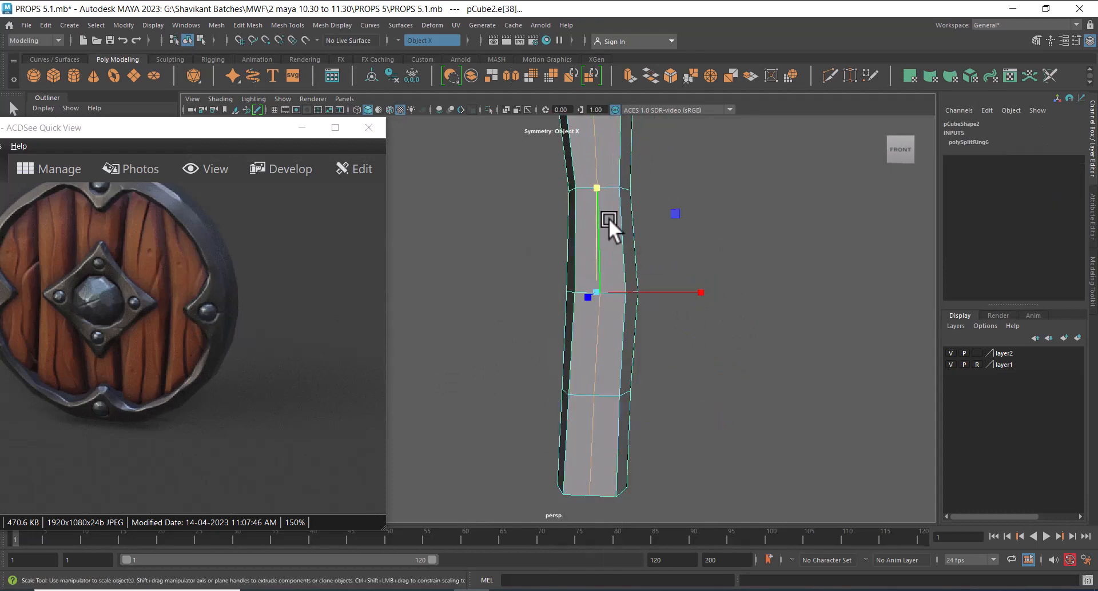
pyautogui.click(612, 182)
pyautogui.keyDown('shift'); pyautogui.click(611, 289); pyautogui.keyUp('shift')
pyautogui.keyDown('shift'); pyautogui.click(608, 395); pyautogui.keyUp('shift')
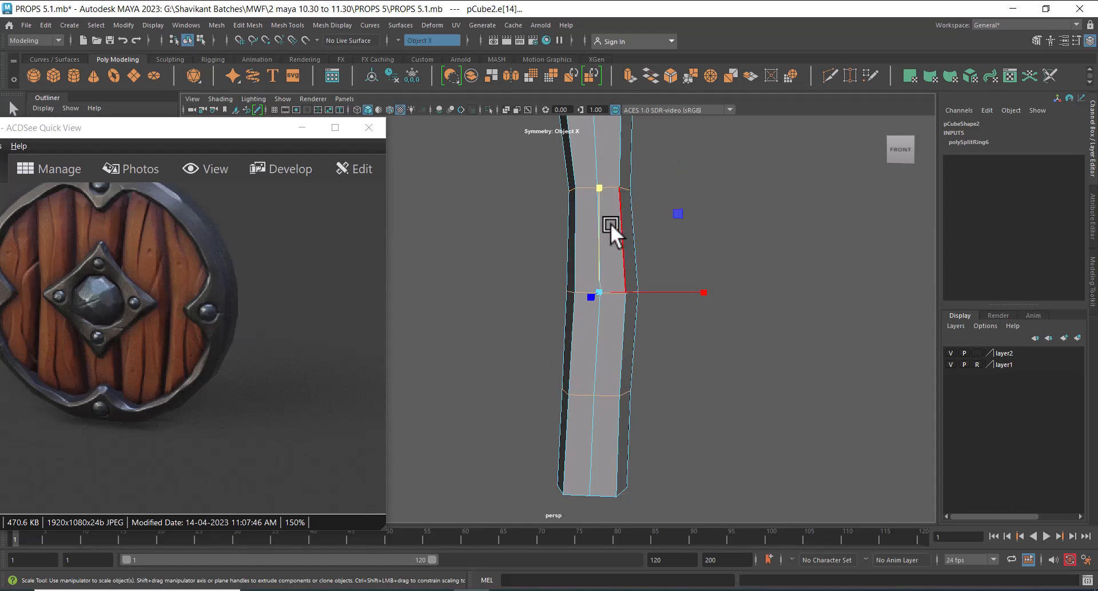
pyautogui.hotkey('ctrl', 'b')
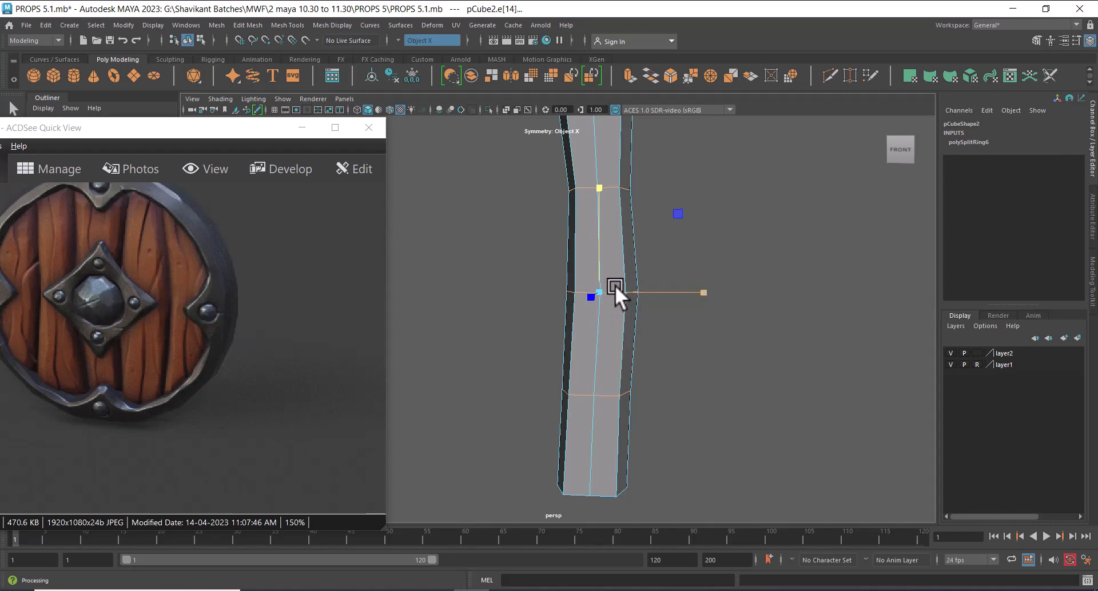
pyautogui.click(597, 332)
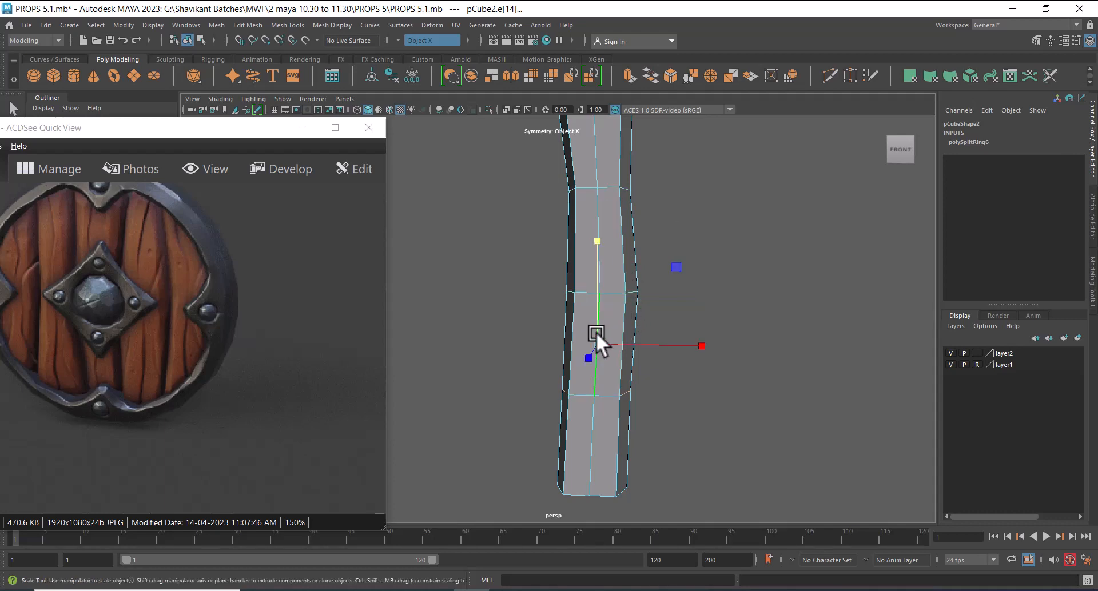
pyautogui.click(610, 378)
# Bevel the plank's three crosswise edge loops with a fraction of 0.5 and one segment.
pyautogui.click(598, 283)
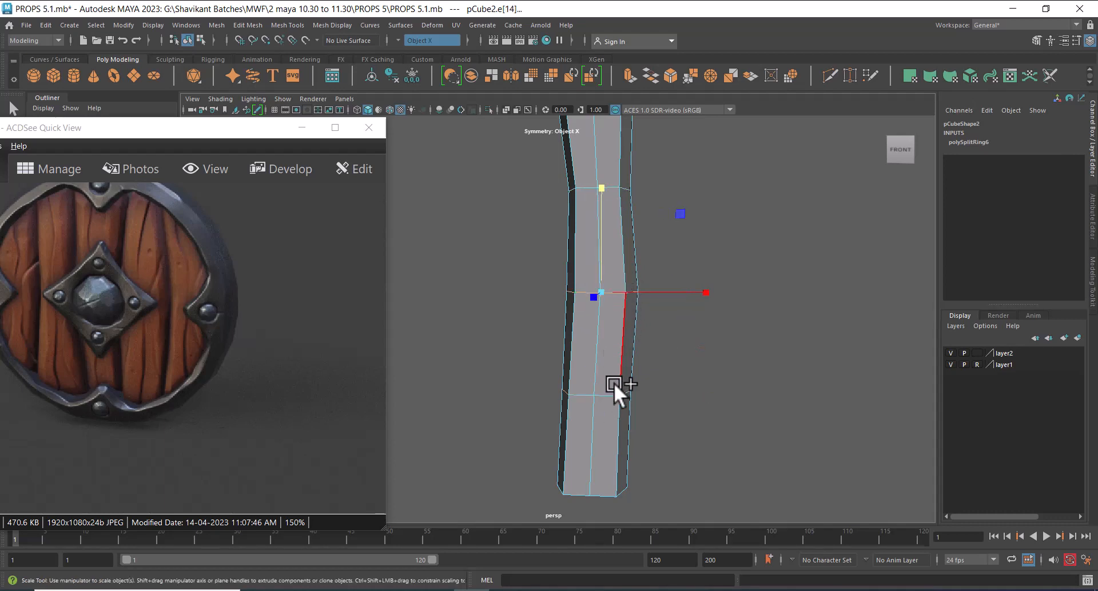
pyautogui.keyDown('shift'); pyautogui.click(606, 389); pyautogui.keyUp('shift')
pyautogui.keyDown('shift'); pyautogui.click(596, 232); pyautogui.keyUp('shift')
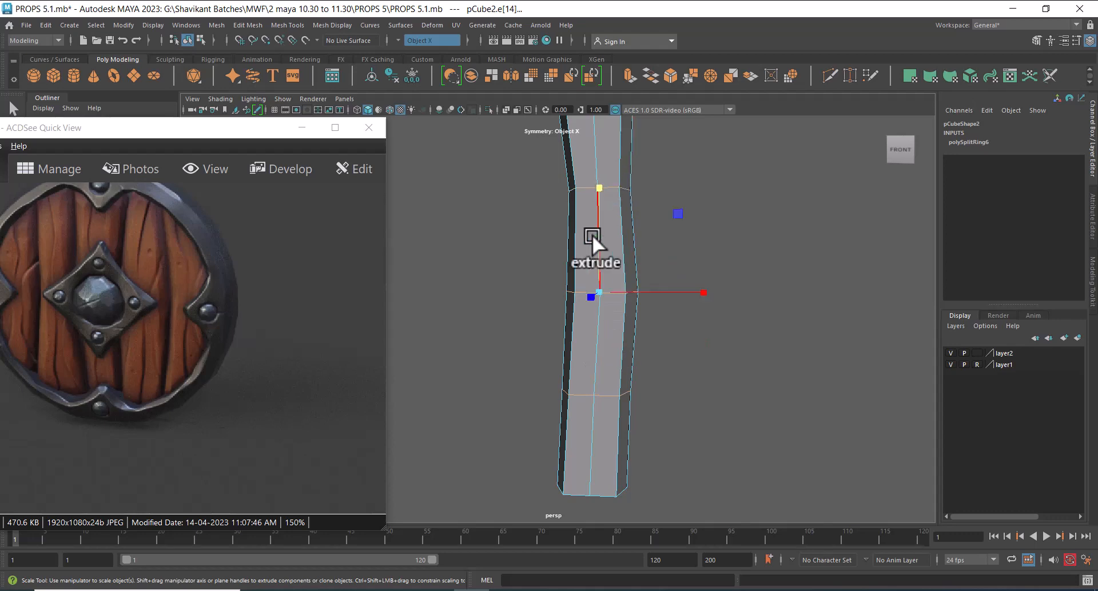
pyautogui.keyDown('shift'); pyautogui.rightClick(592, 206); pyautogui.keyUp('shift')
pyautogui.click(636, 207)
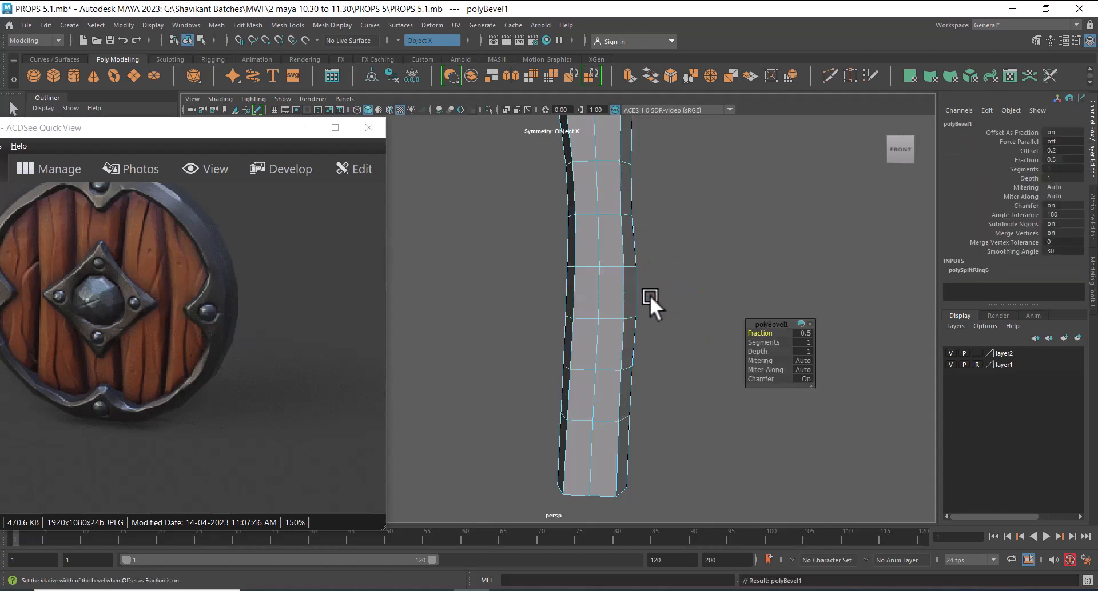
pyautogui.keyDown('alt'); pyautogui.moveTo(636, 294); pyautogui.dragTo(605, 260, button='right'); pyautogui.keyUp('alt')
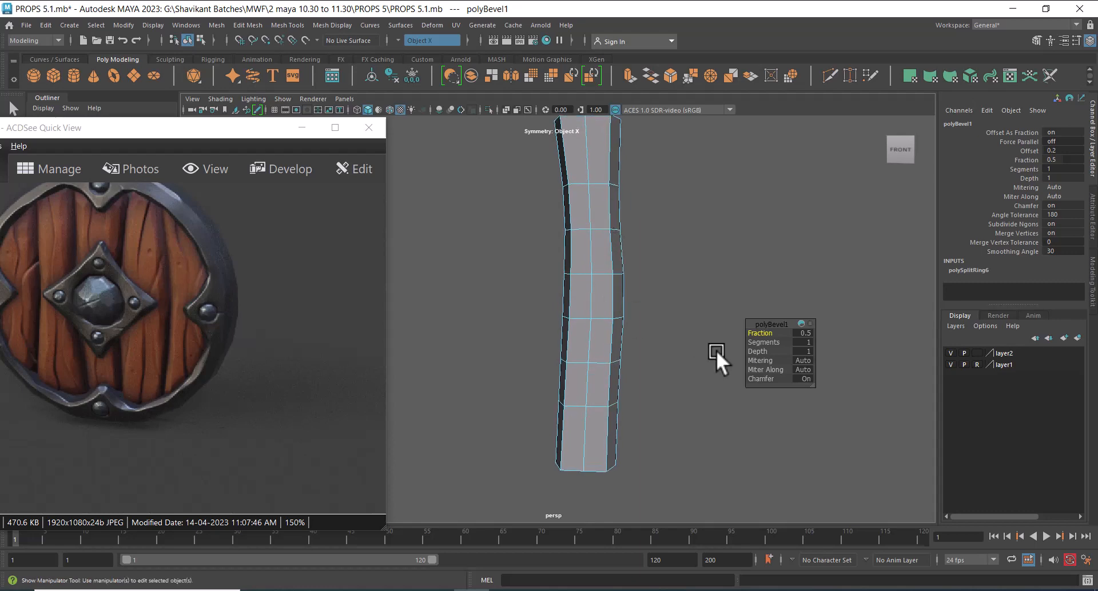
# Bevel the lower centre edges, including the one across the bottom end, with fraction 0.16 and 2 segments.
pyautogui.click(593, 329)
pyautogui.keyDown('alt'); pyautogui.moveTo(593, 333); pyautogui.dragTo(620, 343, button='right'); pyautogui.keyUp('alt')
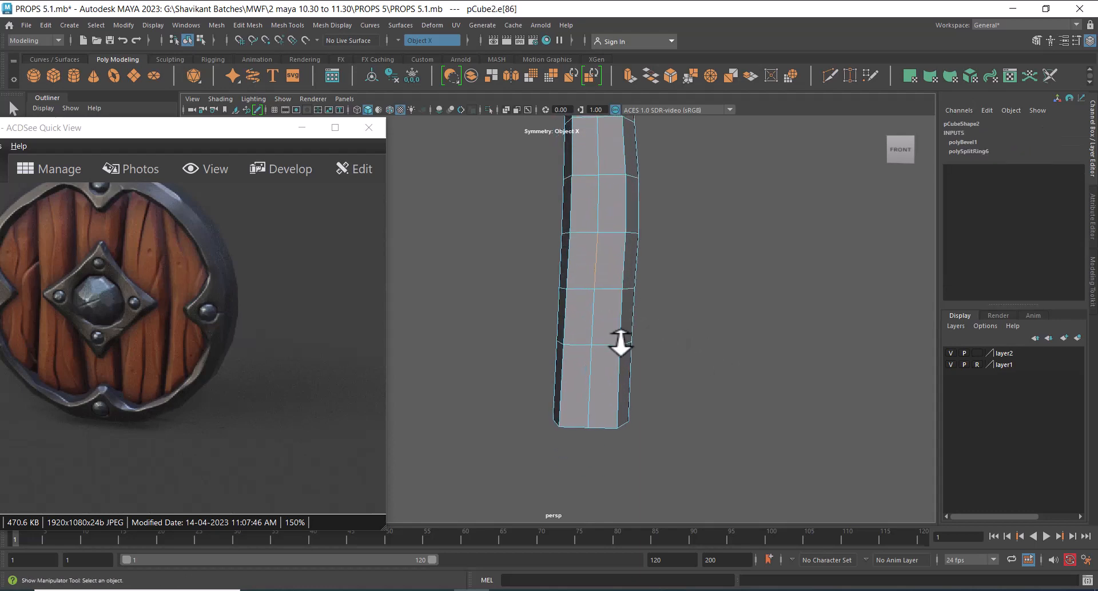
pyautogui.keyDown('shift'); pyautogui.click(593, 317); pyautogui.keyUp('shift')
pyautogui.keyDown('shift'); pyautogui.click(592, 382); pyautogui.keyUp('shift')
pyautogui.keyDown('alt'); pyautogui.moveTo(593, 386); pyautogui.dragTo(607, 370); pyautogui.keyUp('alt')
pyautogui.keyDown('shift'); pyautogui.click(602, 405); pyautogui.keyUp('shift')
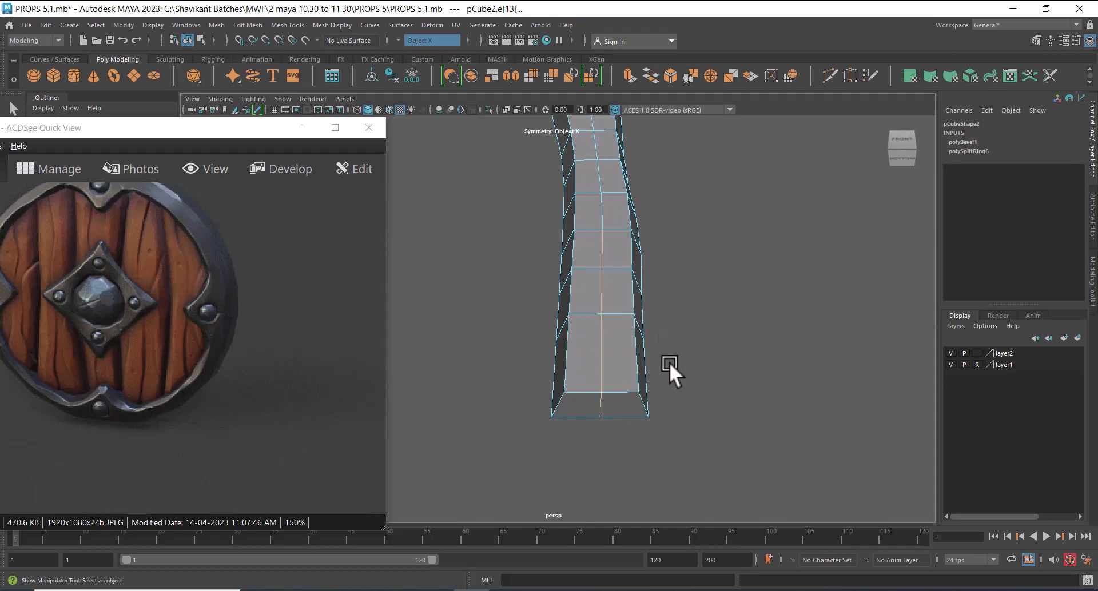
pyautogui.keyDown('alt'); pyautogui.moveTo(669, 362); pyautogui.dragTo(692, 260); pyautogui.keyUp('alt')
pyautogui.keyDown('shift'); pyautogui.moveTo(693, 259); pyautogui.dragTo(752, 262, button='right'); pyautogui.keyUp('shift')
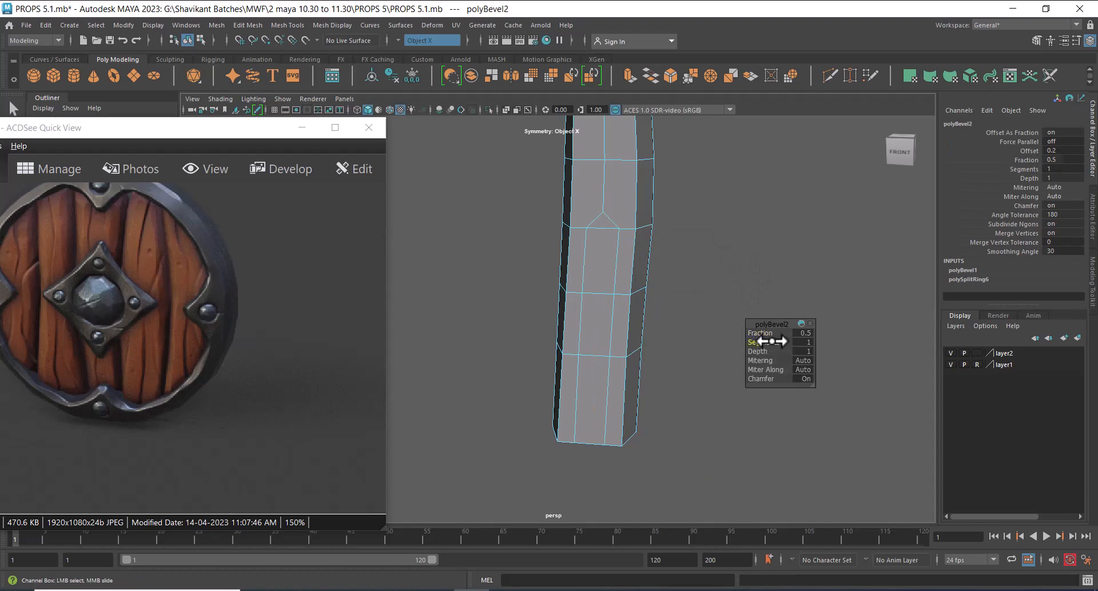
pyautogui.moveTo(772, 342); pyautogui.dragTo(742, 341)
# Switch to the front view and activate vertex editing on the plank, framing the lower bevelled strip.
pyautogui.press('space')
pyautogui.moveTo(709, 271); pyautogui.dragTo(707, 303)
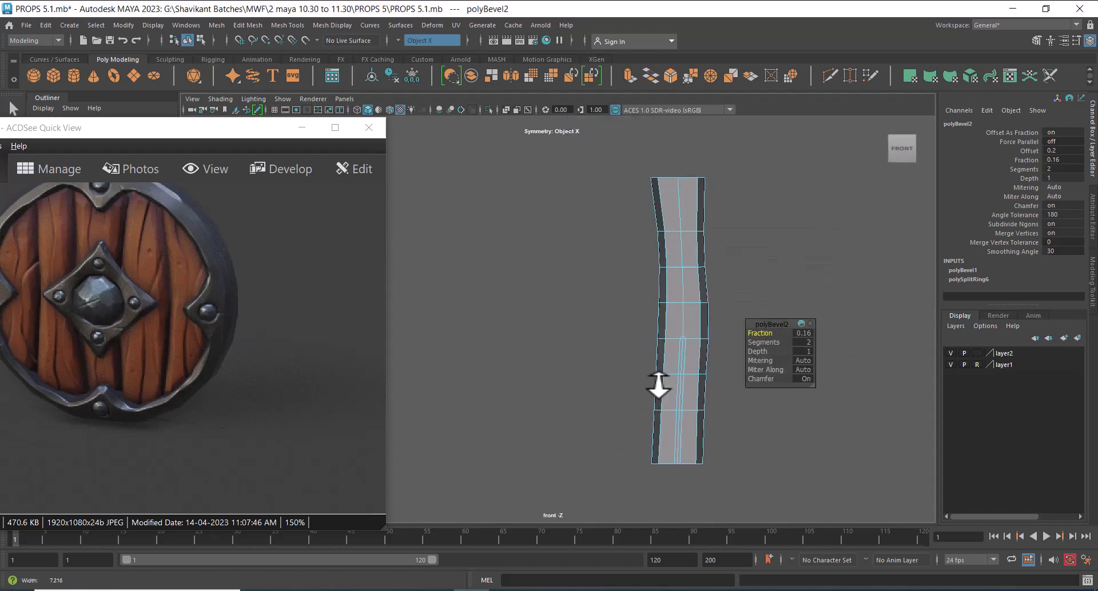
pyautogui.keyDown('alt'); pyautogui.moveTo(660, 386); pyautogui.dragTo(663, 395, button='right'); pyautogui.keyUp('alt')
pyautogui.keyDown('alt'); pyautogui.moveTo(647, 320); pyautogui.dragTo(537, 221, button='middle'); pyautogui.keyUp('alt')
pyautogui.keyDown('alt'); pyautogui.moveTo(532, 216); pyautogui.dragTo(598, 268, button='right'); pyautogui.keyUp('alt')
pyautogui.keyDown('alt'); pyautogui.moveTo(598, 269); pyautogui.dragTo(576, 334, button='middle'); pyautogui.keyUp('alt')
pyautogui.keyDown('alt'); pyautogui.moveTo(576, 335); pyautogui.dragTo(595, 339, button='right'); pyautogui.keyUp('alt')
pyautogui.moveTo(723, 216); pyautogui.dragTo(644, 207, button='right')
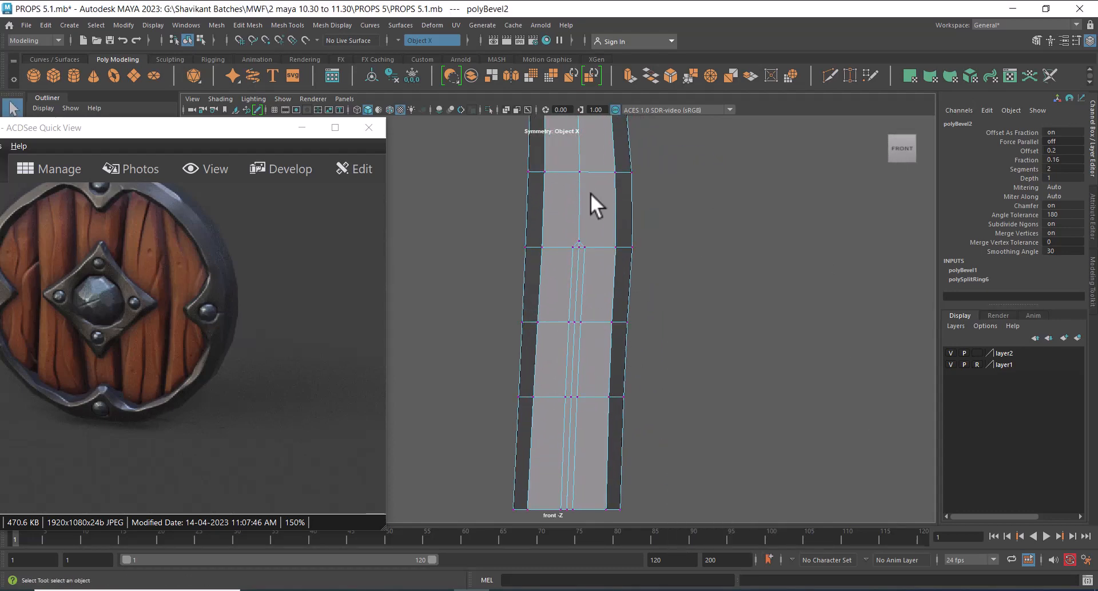
pyautogui.keyDown('alt'); pyautogui.moveTo(635, 309); pyautogui.dragTo(684, 365, button='right'); pyautogui.keyUp('alt')
# Try to shift the vertices at the upper tip of the bevelled strip sideways.
pyautogui.moveTo(611, 211); pyautogui.dragTo(560, 247)
pyautogui.press('w')
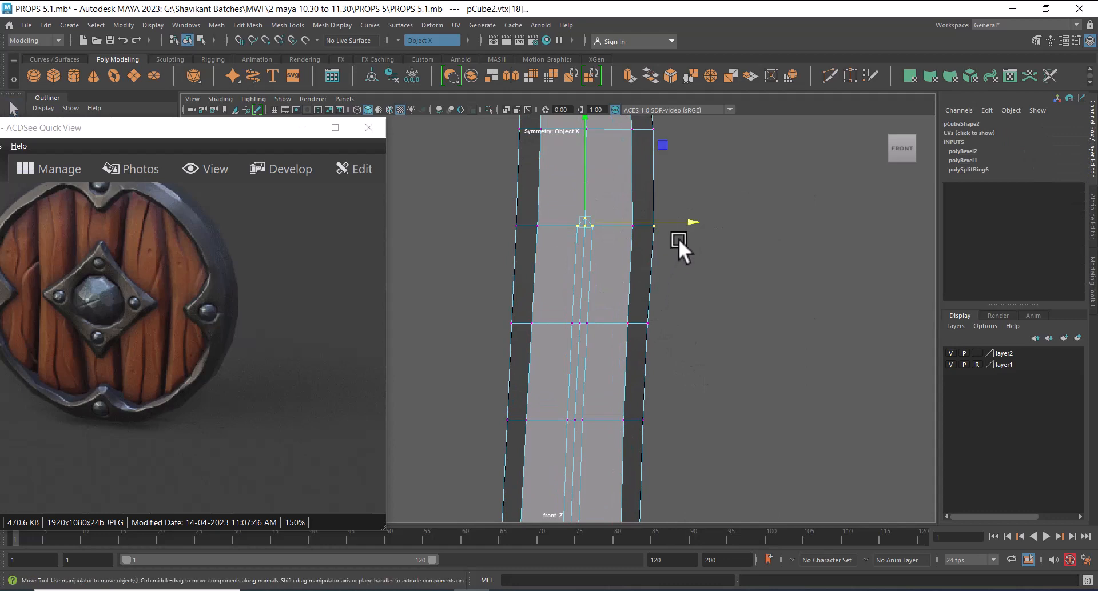
pyautogui.moveTo(690, 220); pyautogui.dragTo(693, 221)
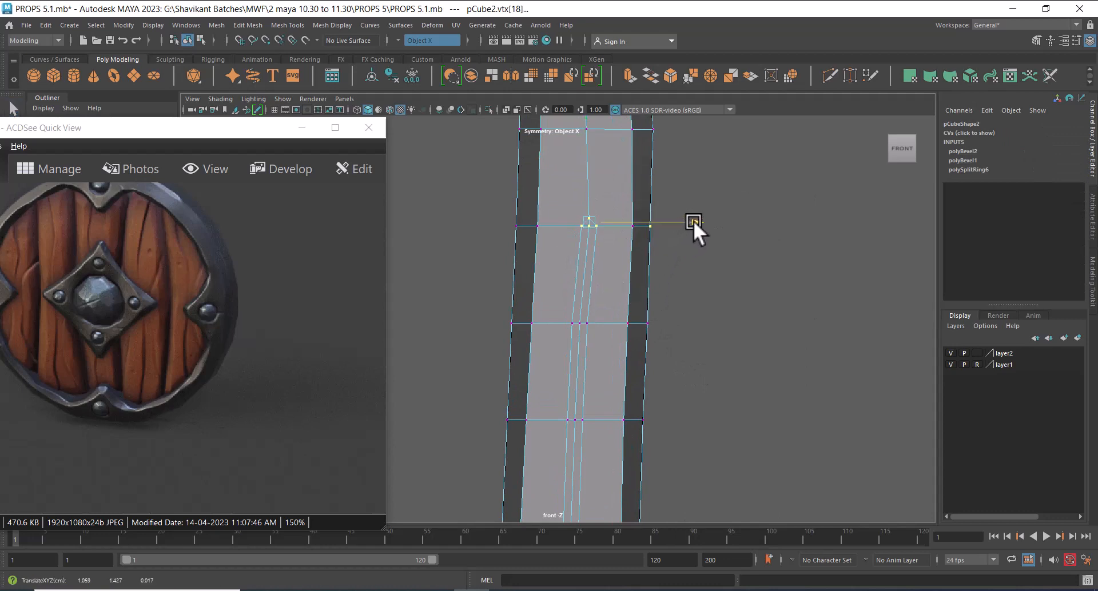
# Turn off symmetry and shift the slightly narrowed tip vertices of the bevelled strip toward the plank's right edge.
pyautogui.keyDown('ctrl'); pyautogui.keyDown('shift'); pyautogui.moveTo(719, 257); pyautogui.dragTo(711, 99, button='right'); pyautogui.keyUp('shift'); pyautogui.keyUp('ctrl')
pyautogui.click(668, 275)
pyautogui.click(569, 210)
pyautogui.scroll(2, 629, 258)
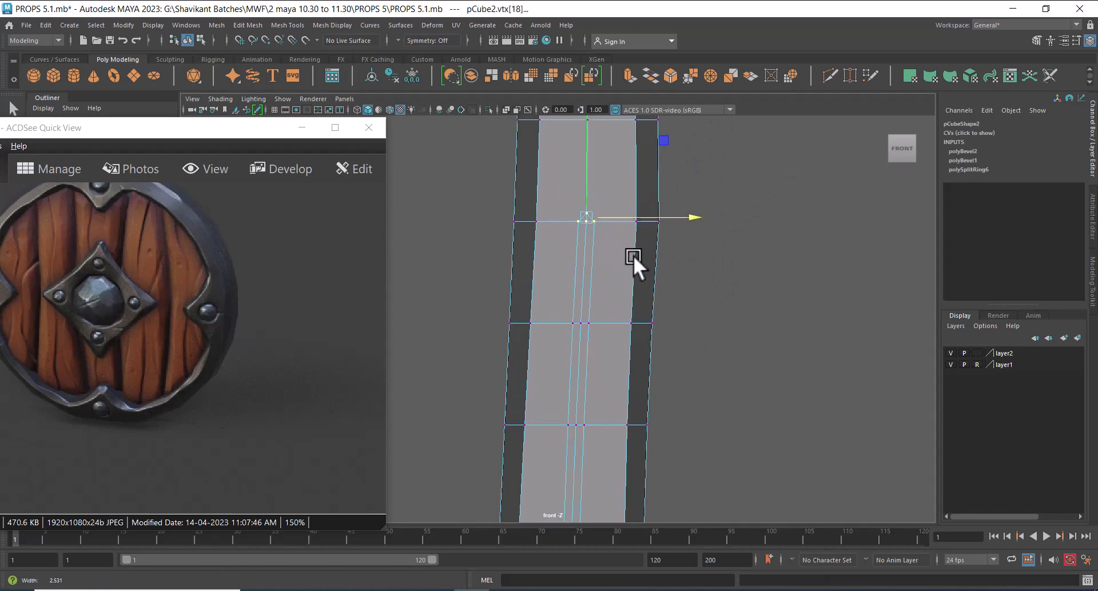
pyautogui.press('r')
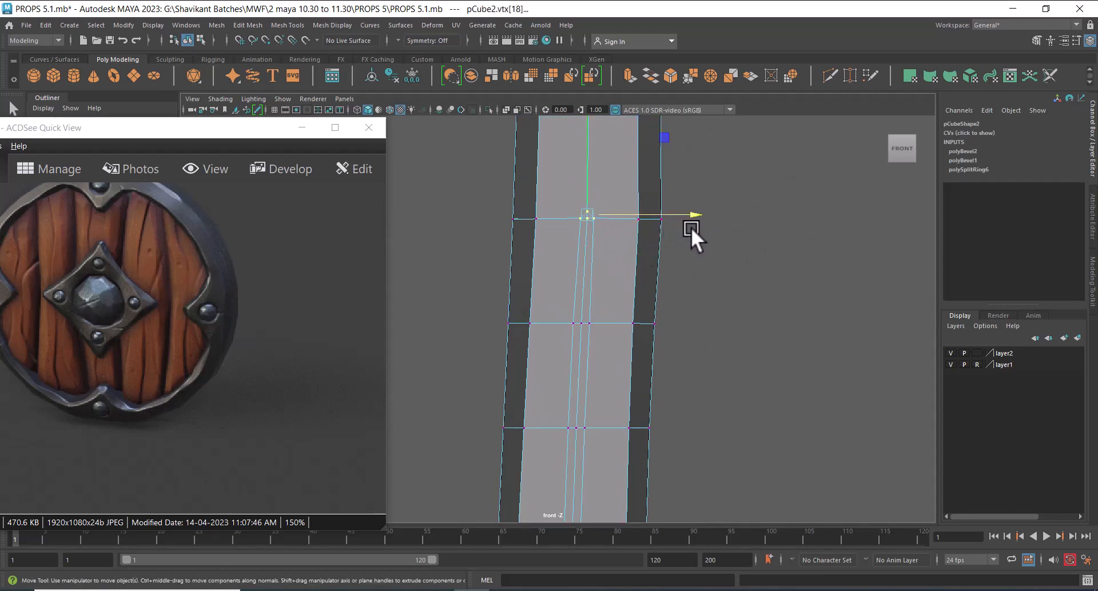
pyautogui.moveTo(691, 215); pyautogui.dragTo(695, 216)
pyautogui.press('w')
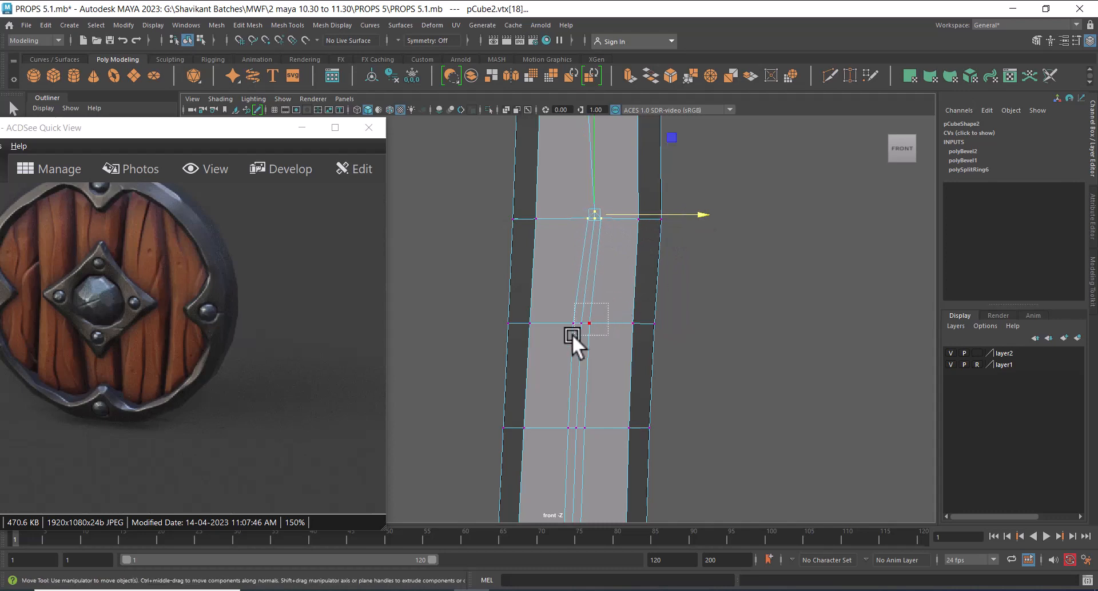
# Narrow the three strip vertices in the row below the tip and shift them toward the plank's left edge.
pyautogui.click(575, 330)
pyautogui.press('r')
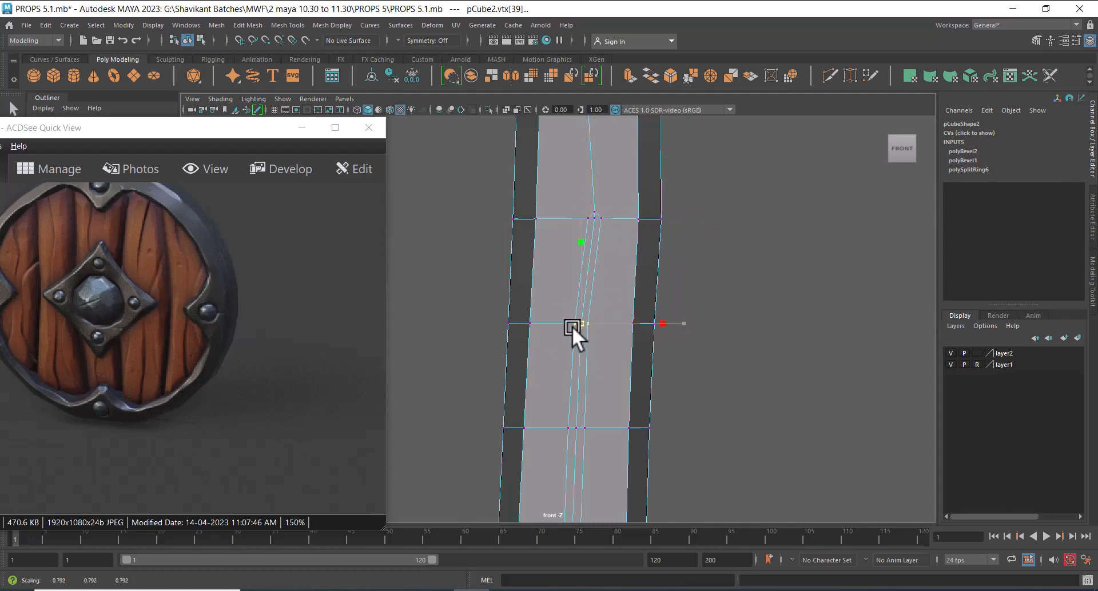
pyautogui.press('w')
pyautogui.moveTo(674, 318); pyautogui.dragTo(674, 320)
pyautogui.click(598, 218)
pyautogui.press('r')
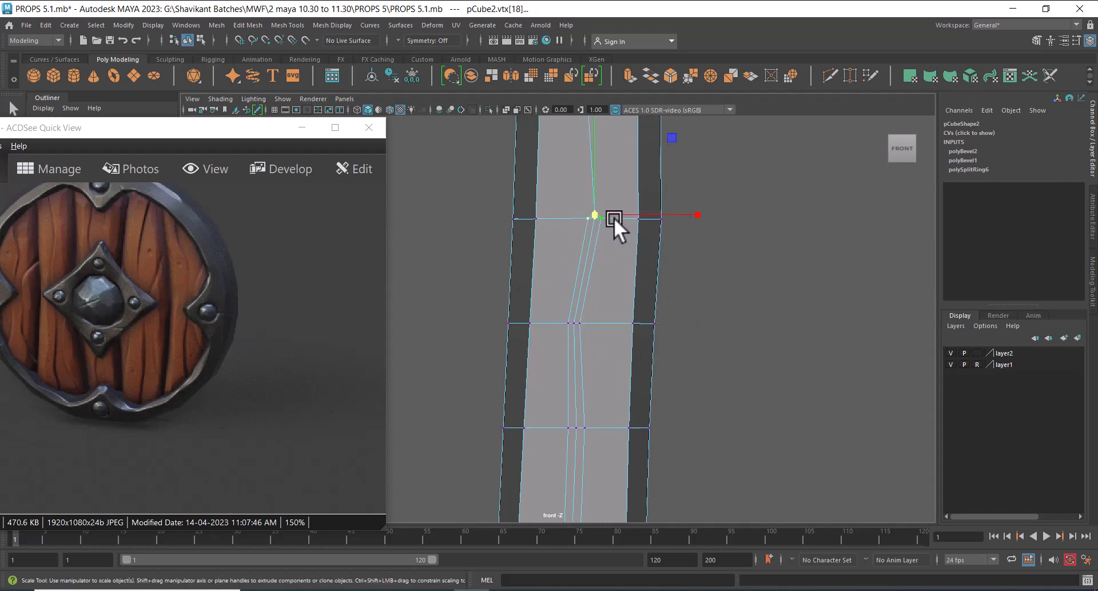
pyautogui.press('space')
pyautogui.moveTo(654, 280); pyautogui.dragTo(645, 193)
pyautogui.moveTo(594, 247)
pyautogui.keyDown('alt'); pyautogui.mouseDown()
pyautogui.moveTo(489, 294)
pyautogui.moveTo(527, 269)
pyautogui.moveTo(515, 237)
pyautogui.moveTo(583, 244)
pyautogui.mouseUp(); pyautogui.keyUp('alt')
pyautogui.hotkey('ctrl', 'z')
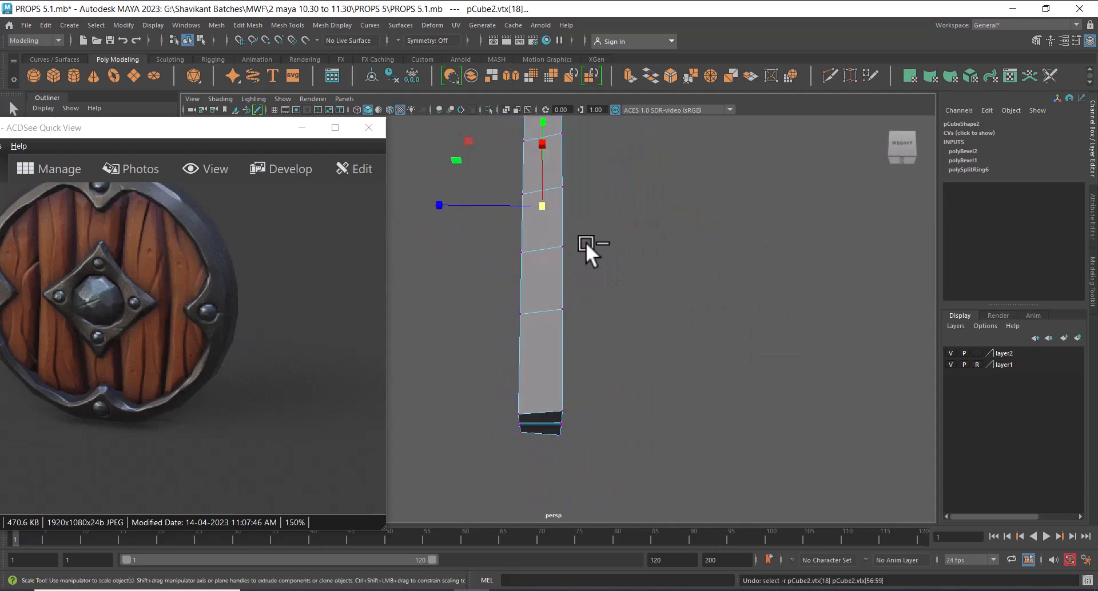
pyautogui.keyDown('alt'); pyautogui.moveTo(602, 280); pyautogui.dragTo(691, 286); pyautogui.keyUp('alt')
pyautogui.press('space')
pyautogui.scroll(2, 631, 272)
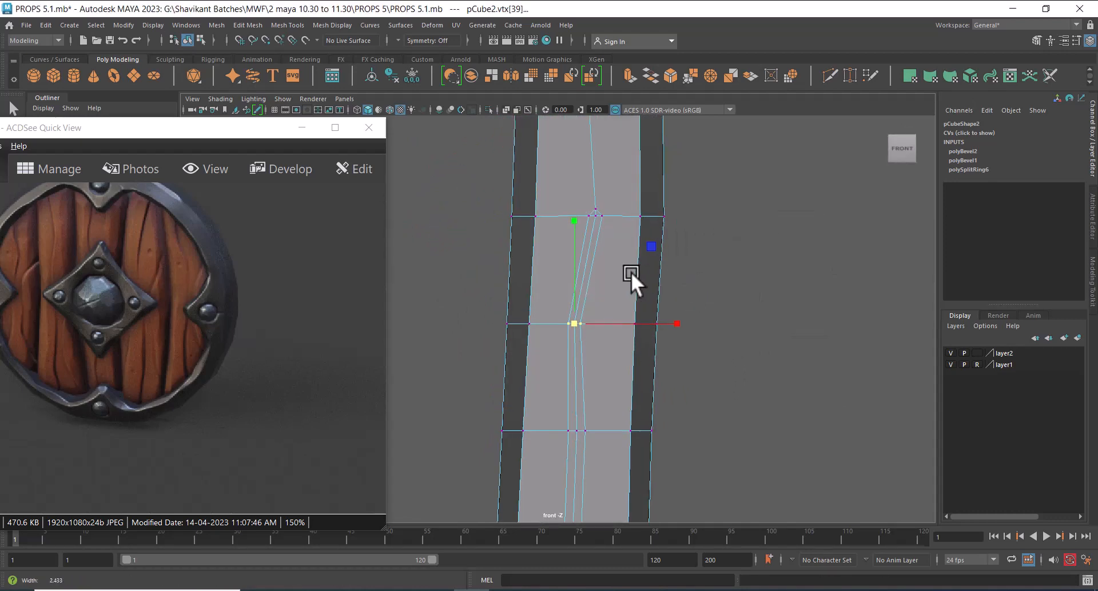
pyautogui.click(601, 205)
pyautogui.scroll(-5, 617, 275)
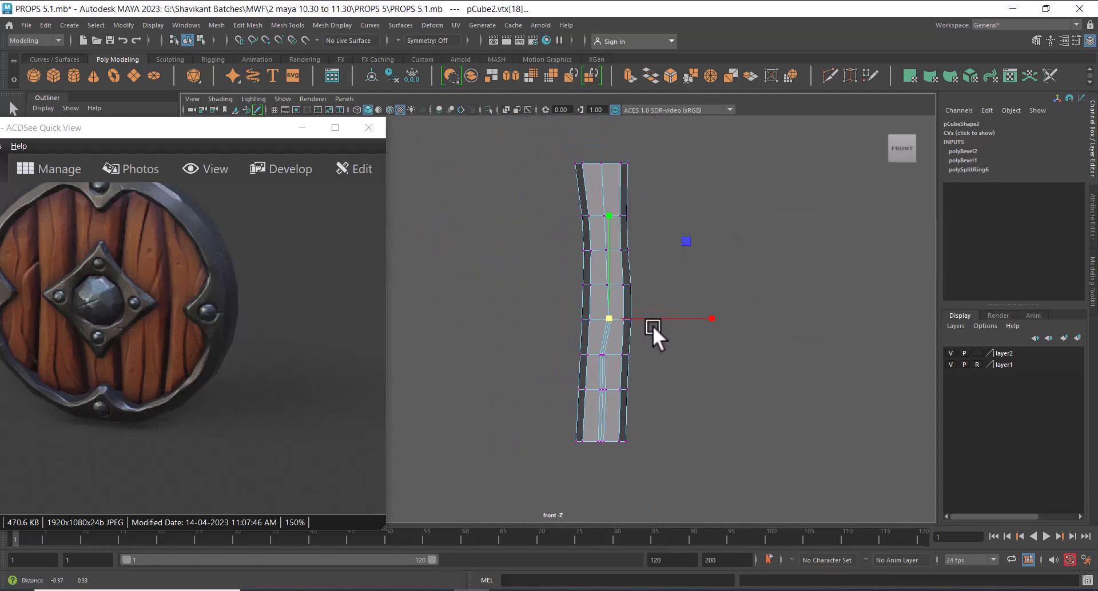
pyautogui.scroll(2, 505, 298)
pyautogui.keyDown('alt'); pyautogui.moveTo(675, 350); pyautogui.dragTo(703, 362); pyautogui.keyUp('alt')
pyautogui.press('space')
pyautogui.moveTo(704, 363); pyautogui.dragTo(680, 223)
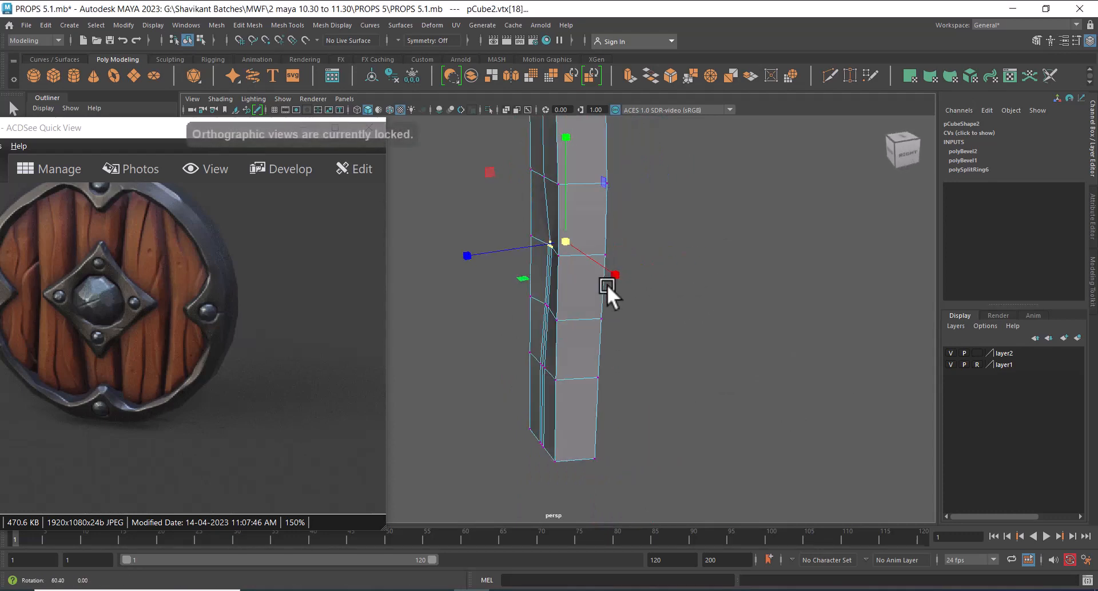
pyautogui.keyDown('alt'); pyautogui.moveTo(607, 284); pyautogui.dragTo(565, 355); pyautogui.keyUp('alt')
# Undo the recent narrowing and sideways shifts of the vertices in the plank's lower bevelled strip.
pyautogui.hotkey('ctrl', 'z')
pyautogui.hotkey('ctrl', 'z')
pyautogui.hotkey('ctrl', 'z')
pyautogui.hotkey('ctrl', 'z')
# Reselect the vertices at the upper tip of the lower bevelled strip and scale them closer together in the front view.
pyautogui.moveTo(621, 160); pyautogui.dragTo(556, 239)
pyautogui.press('space')
pyautogui.moveTo(614, 264); pyautogui.dragTo(625, 309)
pyautogui.keyDown('alt'); pyautogui.moveTo(633, 302); pyautogui.dragTo(744, 496, button='right'); pyautogui.keyUp('alt')
pyautogui.keyDown('alt'); pyautogui.moveTo(704, 319); pyautogui.dragTo(638, 272, button='middle'); pyautogui.keyUp('alt')
pyautogui.keyDown('alt'); pyautogui.moveTo(638, 273); pyautogui.dragTo(662, 285, button='right'); pyautogui.keyUp('alt')
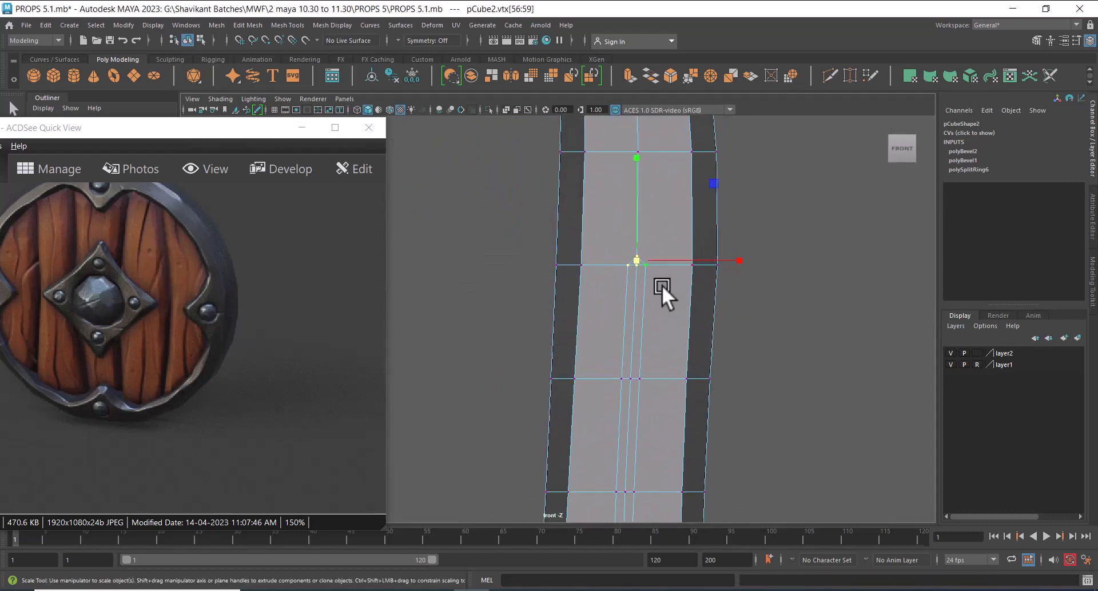
pyautogui.moveTo(642, 262); pyautogui.dragTo(632, 261)
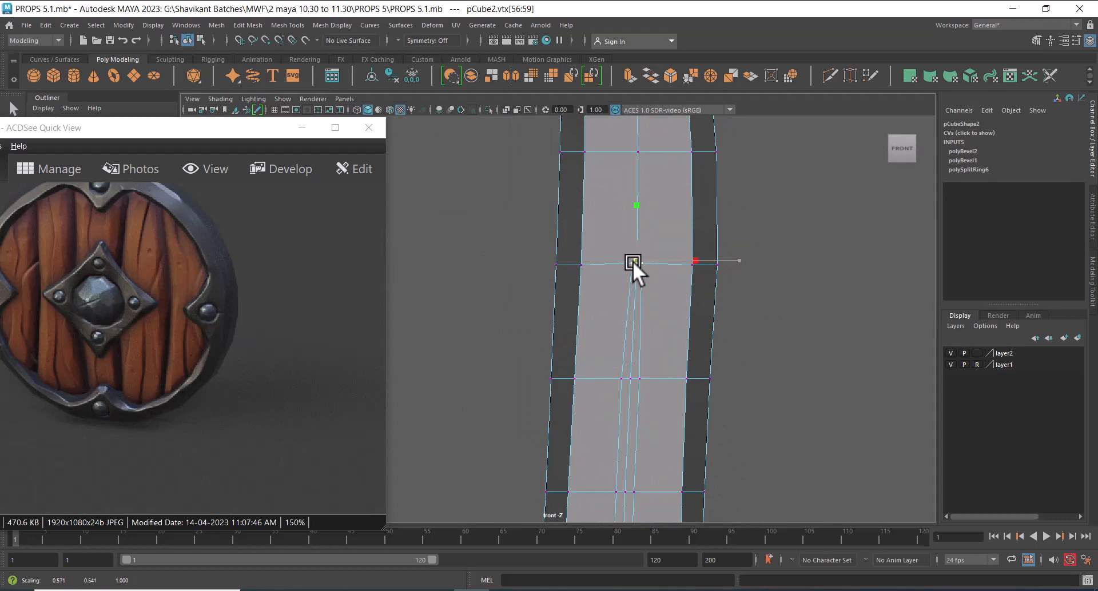
# Move the reference image aside, then narrow the strip's three vertices just below the tip and shift them toward the plank's left edge.
pyautogui.keyDown('alt'); pyautogui.moveTo(703, 378); pyautogui.dragTo(626, 353, button='right'); pyautogui.keyUp('alt')
pyautogui.keyDown('alt'); pyautogui.moveTo(625, 357); pyautogui.dragTo(638, 257, button='middle'); pyautogui.keyUp('alt')
pyautogui.keyDown('alt'); pyautogui.moveTo(638, 257); pyautogui.dragTo(653, 265, button='right'); pyautogui.keyUp('alt')
pyautogui.moveTo(258, 131); pyautogui.dragTo(197, 111)
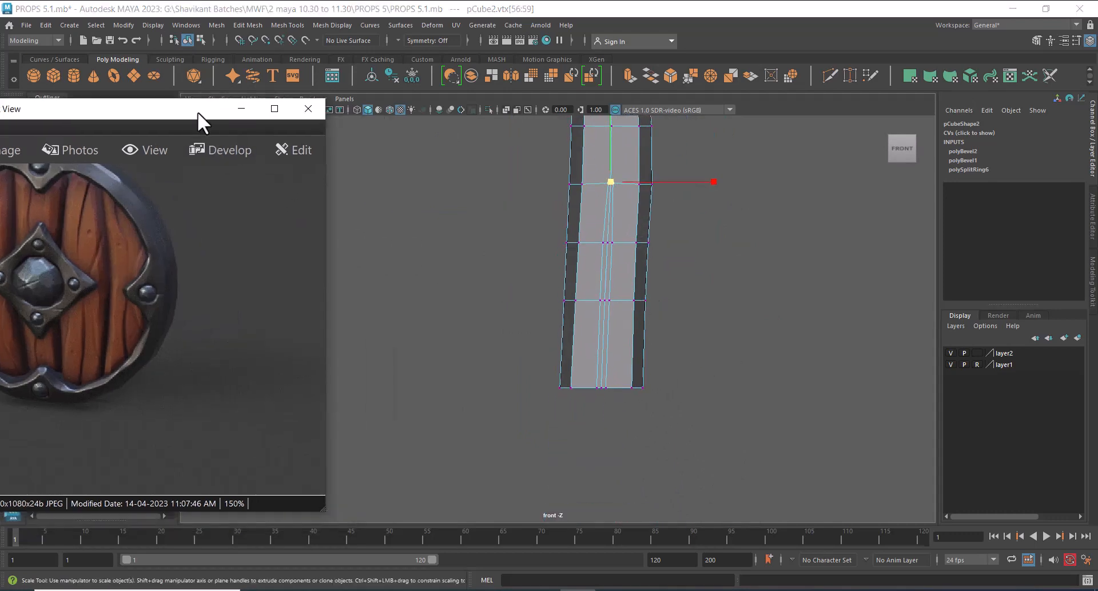
pyautogui.keyDown('alt'); pyautogui.moveTo(680, 355); pyautogui.dragTo(728, 388, button='right'); pyautogui.keyUp('alt')
pyautogui.press('Down')
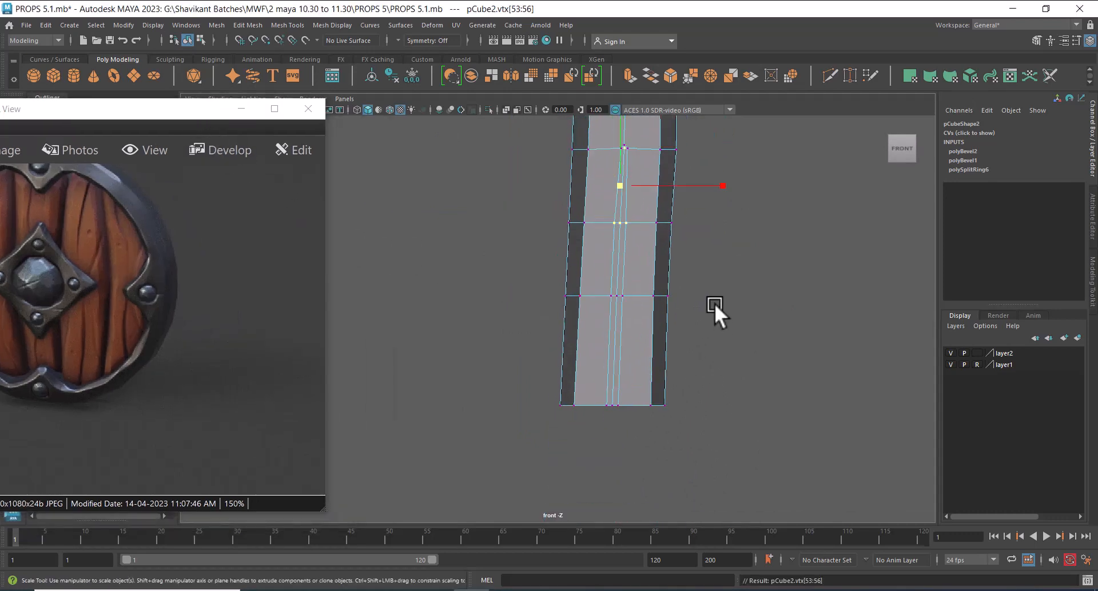
pyautogui.keyDown('alt'); pyautogui.moveTo(665, 182); pyautogui.dragTo(679, 274, button='middle'); pyautogui.keyUp('alt')
pyautogui.keyDown('alt'); pyautogui.moveTo(679, 275); pyautogui.dragTo(694, 277, button='right'); pyautogui.keyUp('alt')
pyautogui.keyDown('ctrl'); pyautogui.moveTo(678, 199); pyautogui.dragTo(615, 253); pyautogui.keyUp('ctrl')
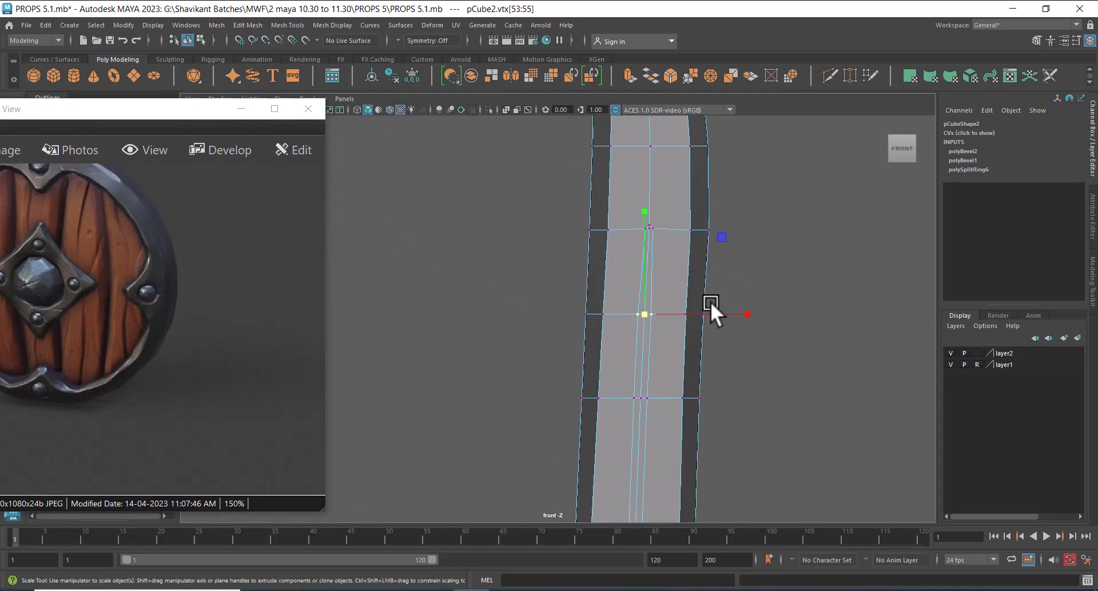
pyautogui.keyDown('alt'); pyautogui.moveTo(674, 313); pyautogui.dragTo(683, 324, button='right'); pyautogui.keyUp('alt')
pyautogui.moveTo(653, 316); pyautogui.dragTo(650, 316)
pyautogui.press('w')
pyautogui.moveTo(760, 312); pyautogui.dragTo(747, 314)
# Shift the following row of strip vertices slightly left and the strip vertices on the plank's bottom edge slightly right.
pyautogui.keyDown('alt'); pyautogui.moveTo(738, 387); pyautogui.dragTo(722, 292, button='middle'); pyautogui.keyUp('alt')
pyautogui.keyDown('alt'); pyautogui.moveTo(722, 292); pyautogui.dragTo(734, 317, button='right'); pyautogui.keyUp('alt')
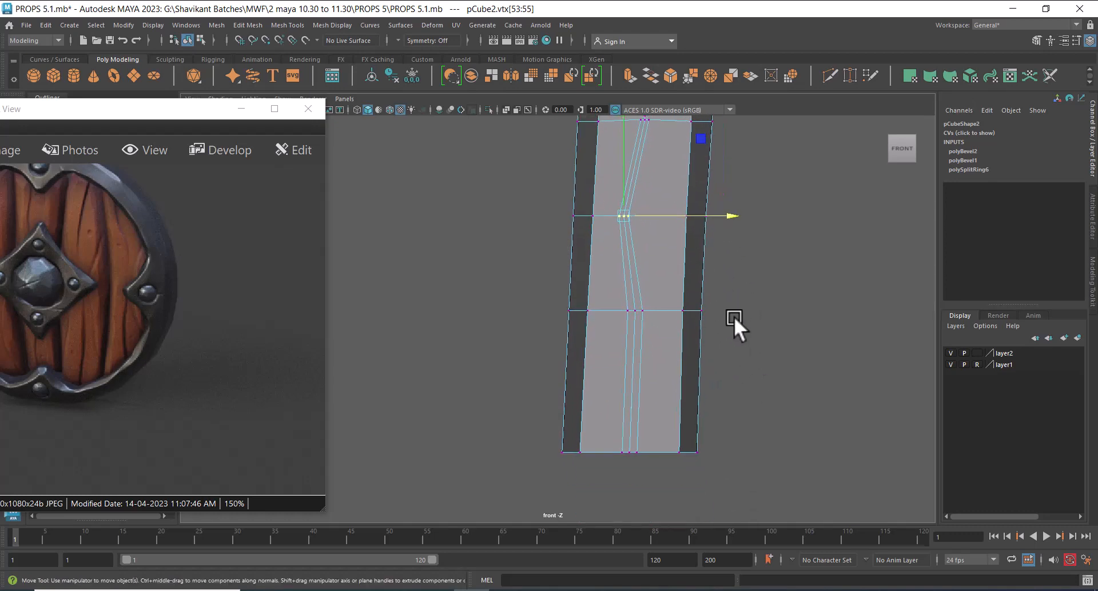
pyautogui.press('Down')
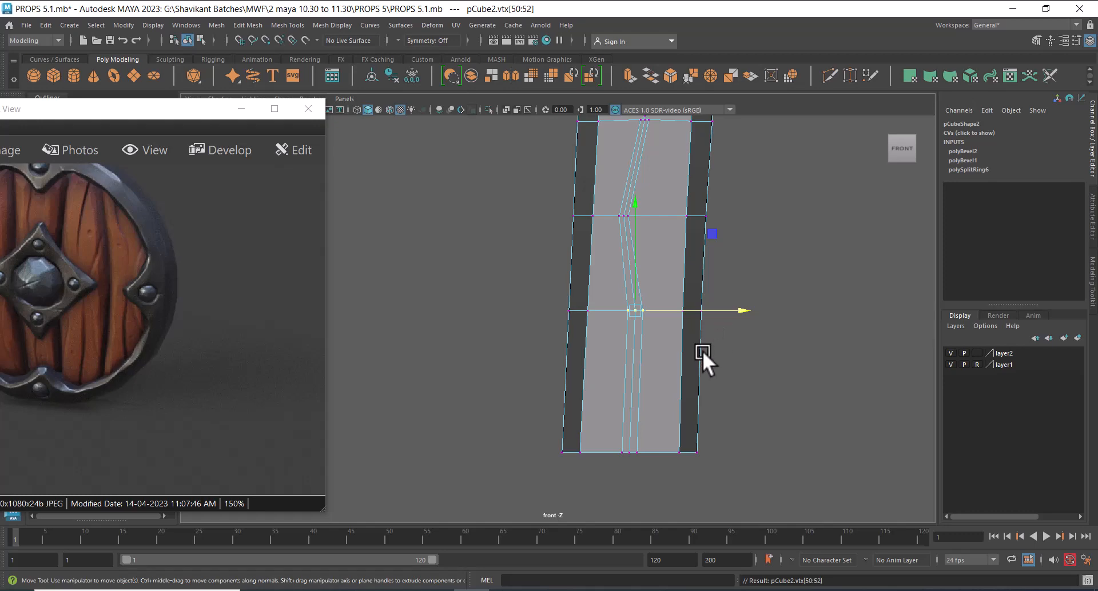
pyautogui.moveTo(742, 309); pyautogui.dragTo(735, 308)
pyautogui.press('Down')
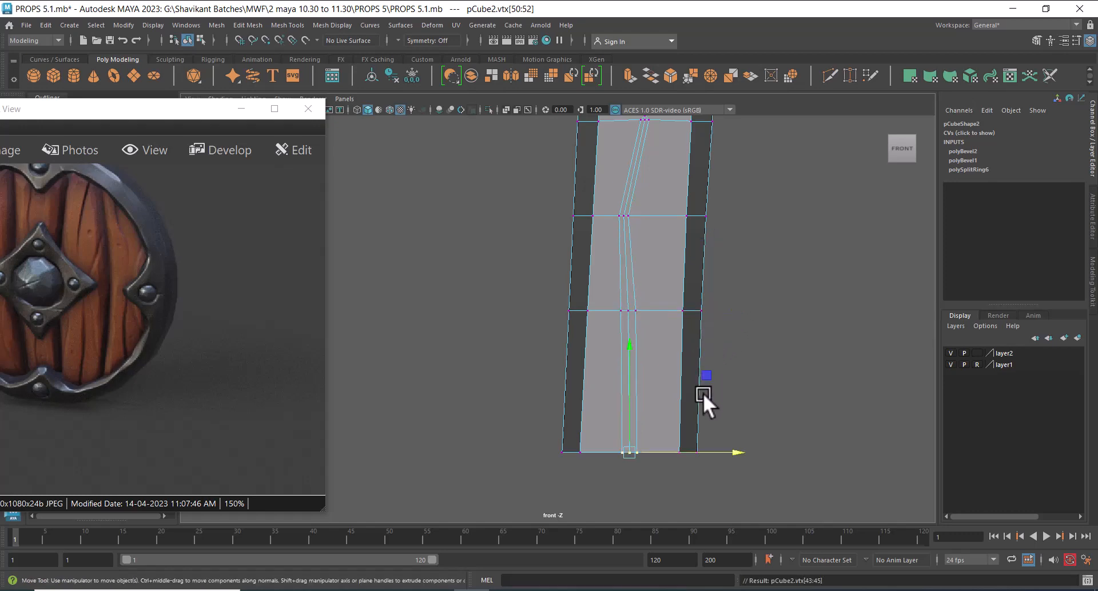
pyautogui.moveTo(733, 458); pyautogui.dragTo(744, 453)
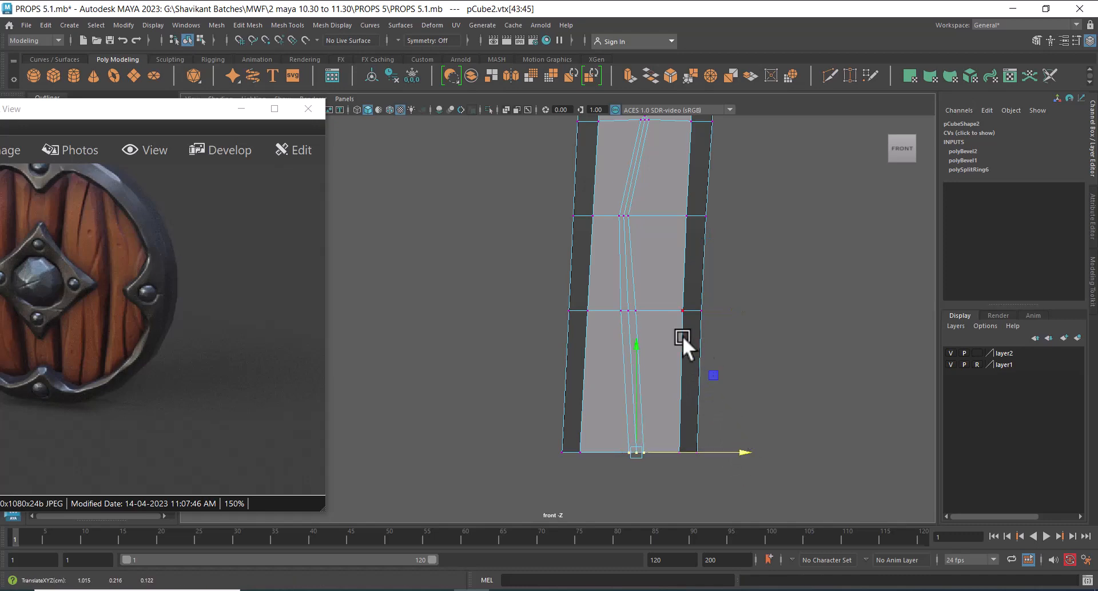
# Bevel the centre edges running down the plank's upper front and across its top end with fraction 0.25 and 2 segments.
pyautogui.keyDown('alt'); pyautogui.moveTo(682, 337); pyautogui.dragTo(707, 453, button='middle'); pyautogui.keyUp('alt')
pyautogui.keyDown('alt'); pyautogui.moveTo(708, 453); pyautogui.dragTo(710, 349, button='right'); pyautogui.keyUp('alt')
pyautogui.keyDown('alt'); pyautogui.moveTo(704, 263); pyautogui.dragTo(703, 397, button='middle'); pyautogui.keyUp('alt')
pyautogui.keyDown('alt'); pyautogui.moveTo(702, 397); pyautogui.dragTo(680, 354, button='right'); pyautogui.keyUp('alt')
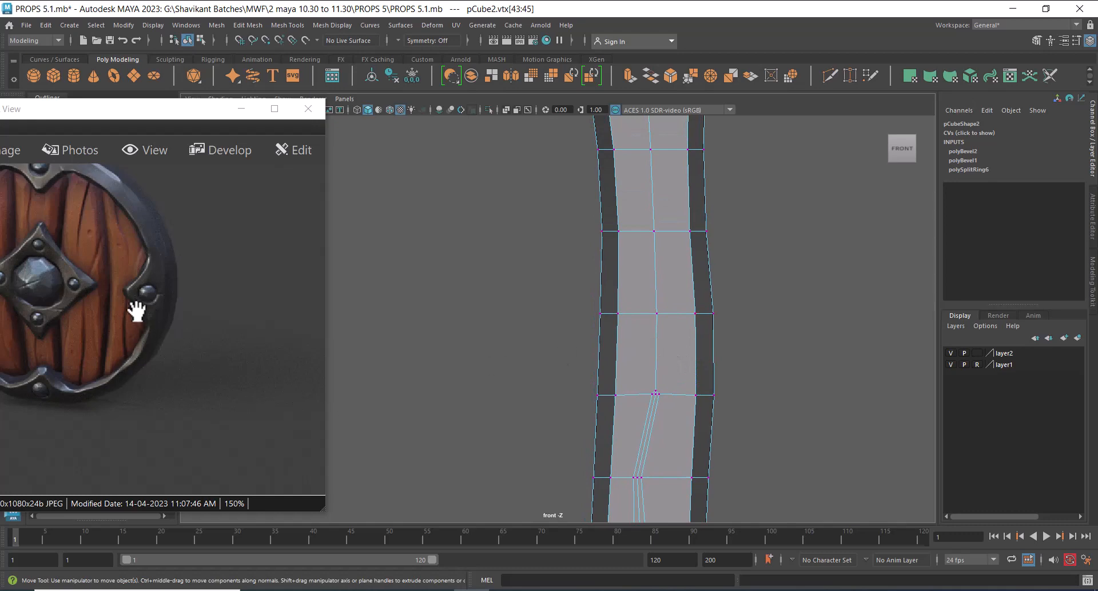
pyautogui.keyDown('alt'); pyautogui.moveTo(608, 299); pyautogui.dragTo(619, 430, button='middle'); pyautogui.keyUp('alt')
pyautogui.moveTo(620, 430); pyautogui.dragTo(670, 210, button='right')
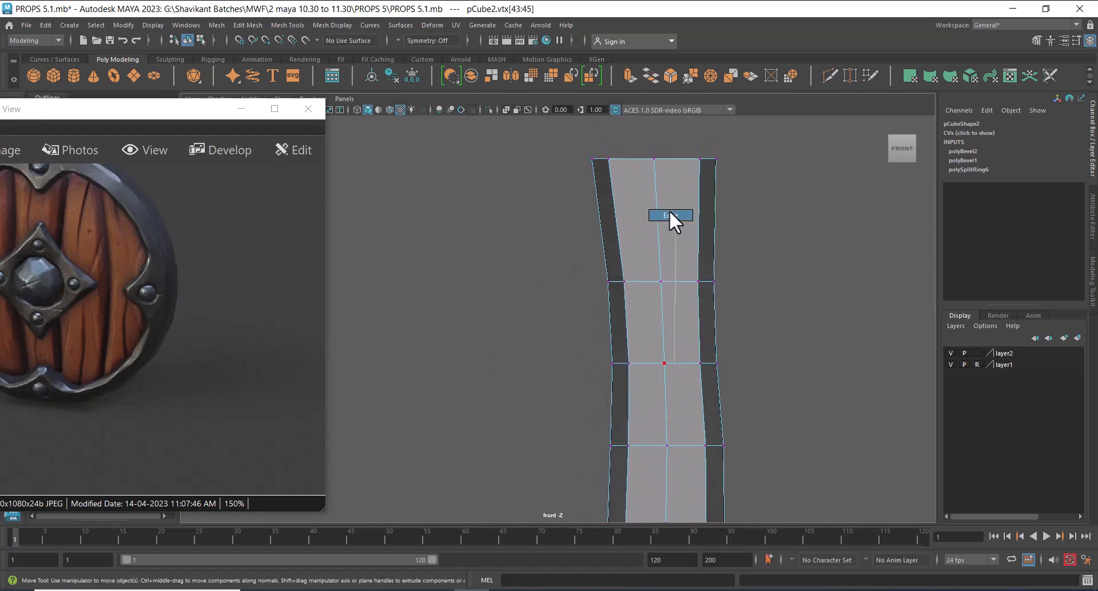
pyautogui.doubleClick(659, 231)
pyautogui.keyDown('alt'); pyautogui.moveTo(680, 437); pyautogui.dragTo(690, 343, button='middle'); pyautogui.keyUp('alt')
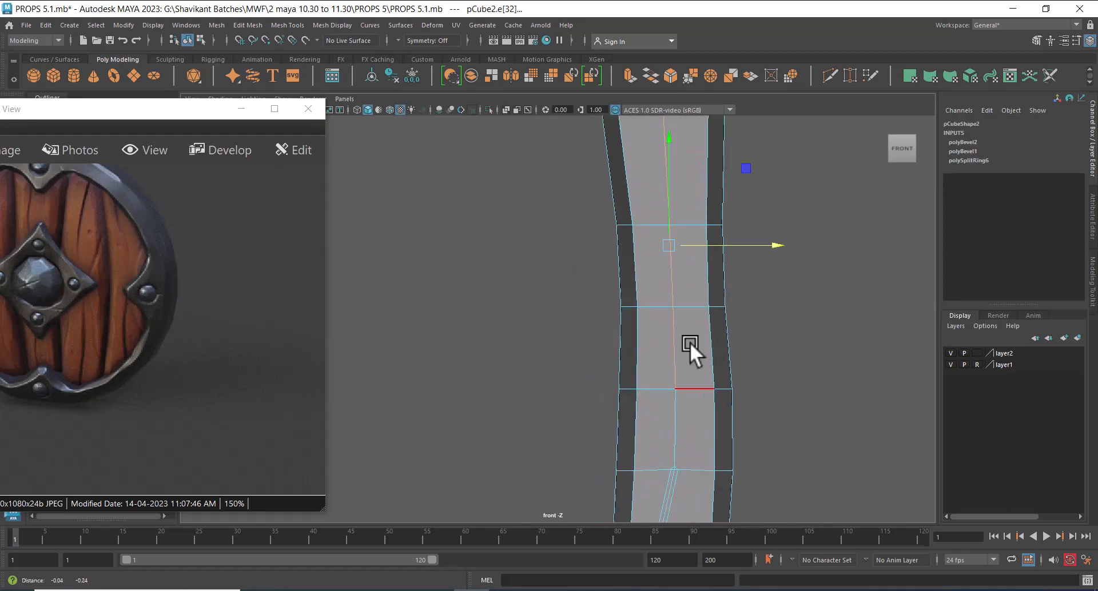
pyautogui.scroll(1, 688, 343)
pyautogui.press('space')
pyautogui.moveTo(708, 395); pyautogui.dragTo(609, 422)
pyautogui.scroll(3, 634, 256)
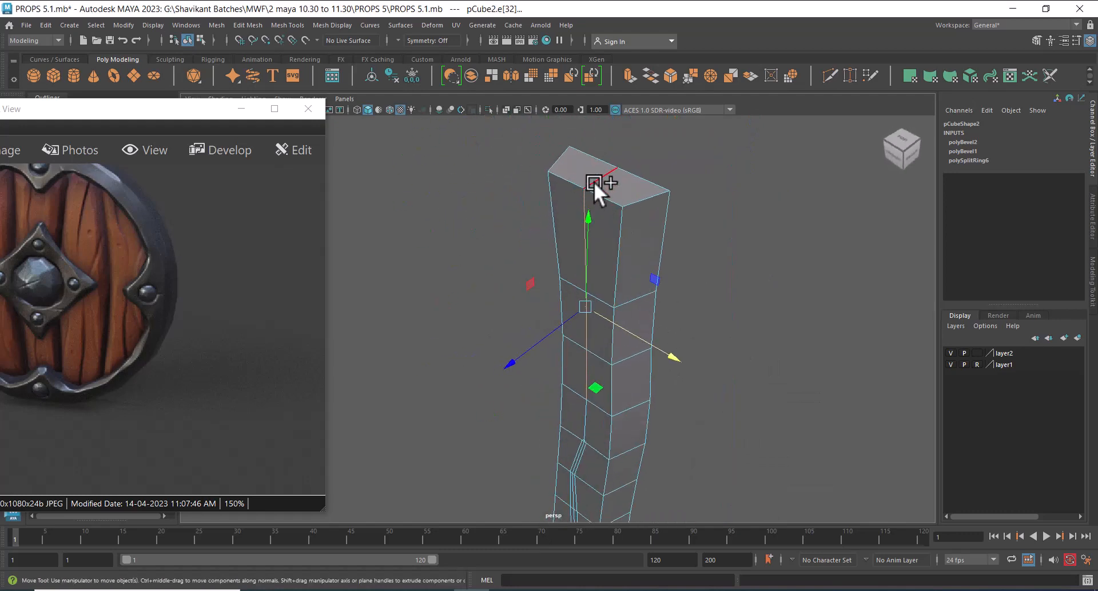
pyautogui.keyDown('shift'); pyautogui.moveTo(588, 251); pyautogui.dragTo(637, 254, button='right'); pyautogui.keyUp('shift')
pyautogui.keyDown('alt'); pyautogui.moveTo(636, 282); pyautogui.dragTo(688, 292); pyautogui.keyUp('alt')
pyautogui.moveTo(769, 342); pyautogui.dragTo(757, 340)
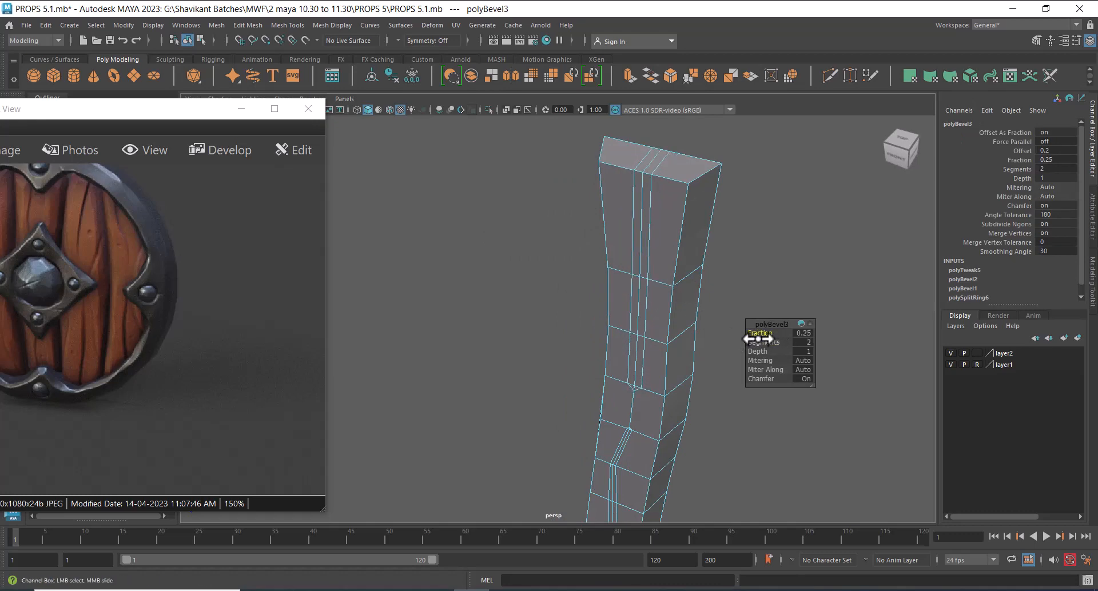
# In wireframe front view, select the four vertices at the lower tip of the upper bevelled strip and scale them to about 0.2.
pyautogui.press('space')
pyautogui.moveTo(691, 304); pyautogui.dragTo(693, 327)
pyautogui.keyDown('alt'); pyautogui.moveTo(693, 327); pyautogui.dragTo(570, 283, button='middle'); pyautogui.keyUp('alt')
pyautogui.keyDown('alt'); pyautogui.moveTo(634, 327); pyautogui.dragTo(697, 346, button='right'); pyautogui.keyUp('alt')
pyautogui.rightClick(825, 217)
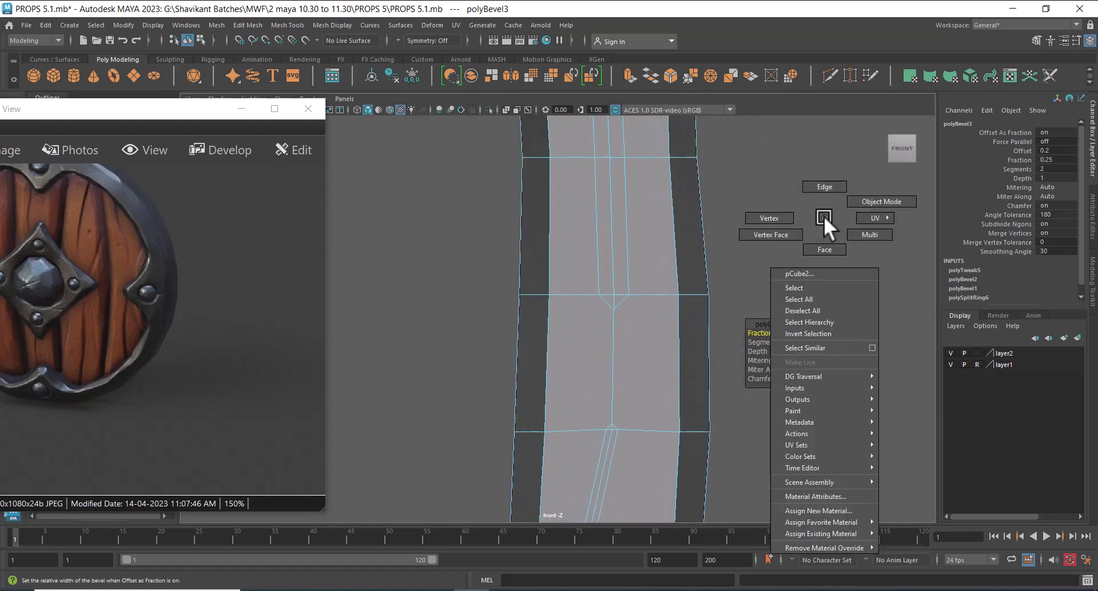
pyautogui.click(770, 218)
pyautogui.press('4')
pyautogui.moveTo(649, 285); pyautogui.dragTo(575, 329)
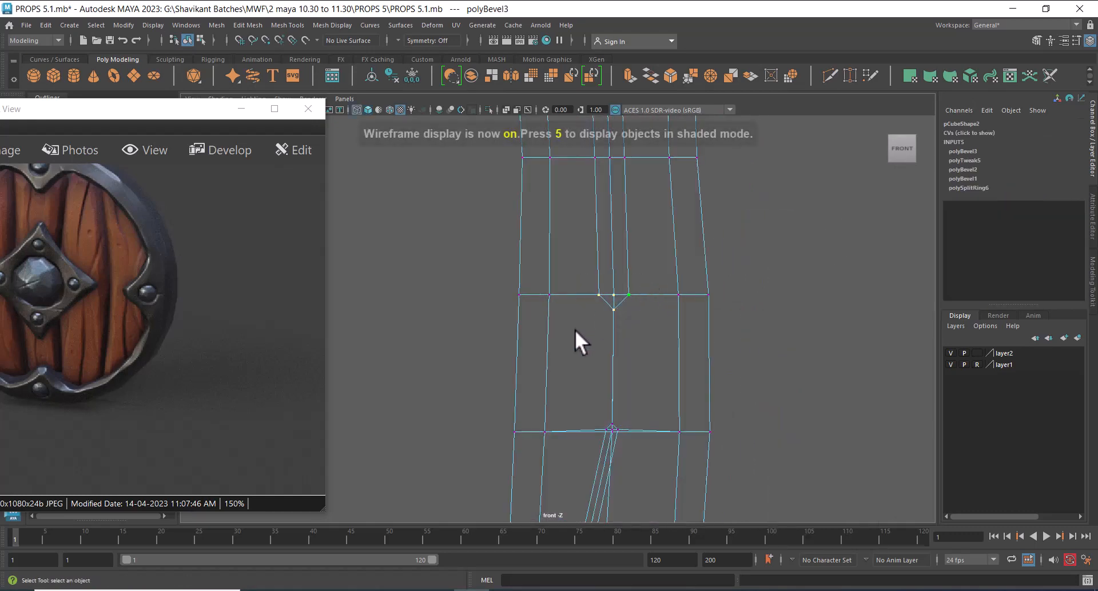
pyautogui.press('space')
pyautogui.moveTo(657, 326); pyautogui.dragTo(670, 176)
pyautogui.keyDown('alt'); pyautogui.moveTo(744, 248); pyautogui.dragTo(650, 257); pyautogui.keyUp('alt')
pyautogui.moveTo(578, 281); pyautogui.dragTo(521, 367)
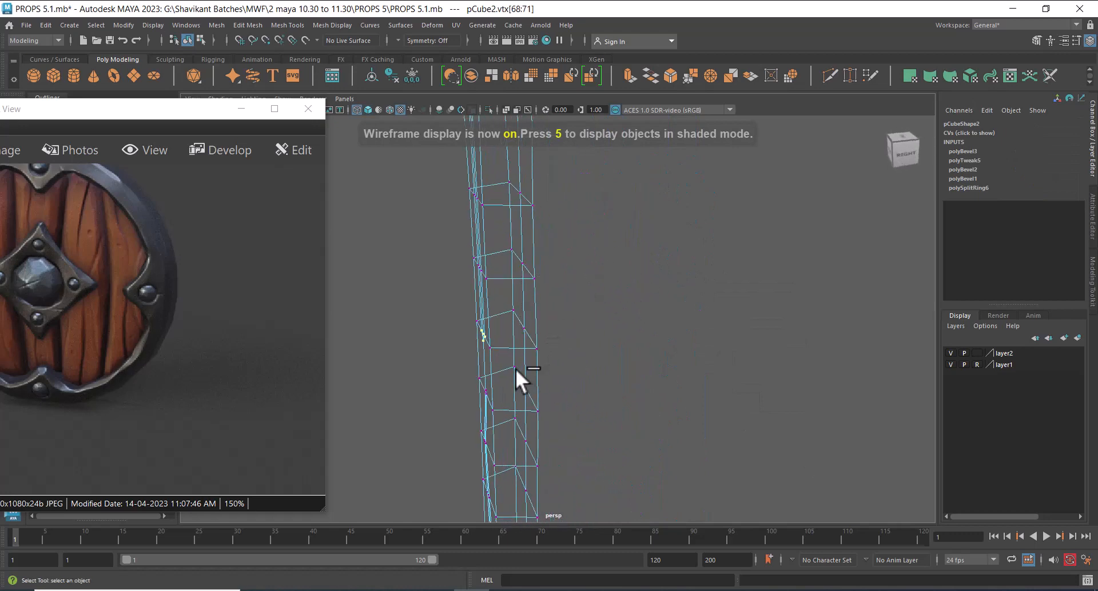
pyautogui.press('space')
pyautogui.moveTo(662, 334); pyautogui.dragTo(675, 372)
pyautogui.press('r')
pyautogui.scroll(1, 675, 360)
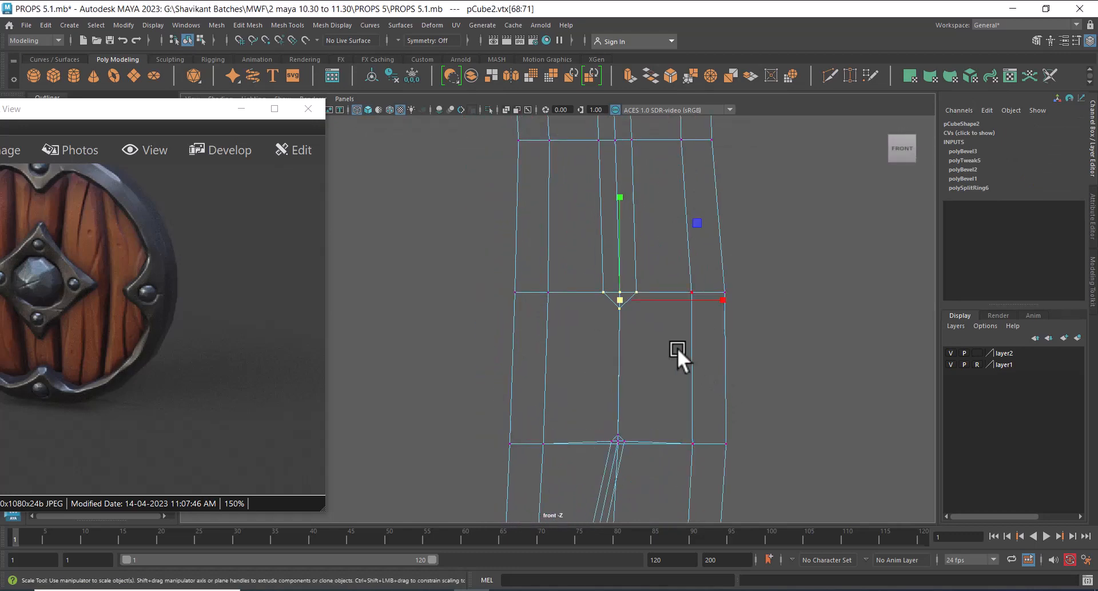
pyautogui.moveTo(623, 297); pyautogui.dragTo(603, 301)
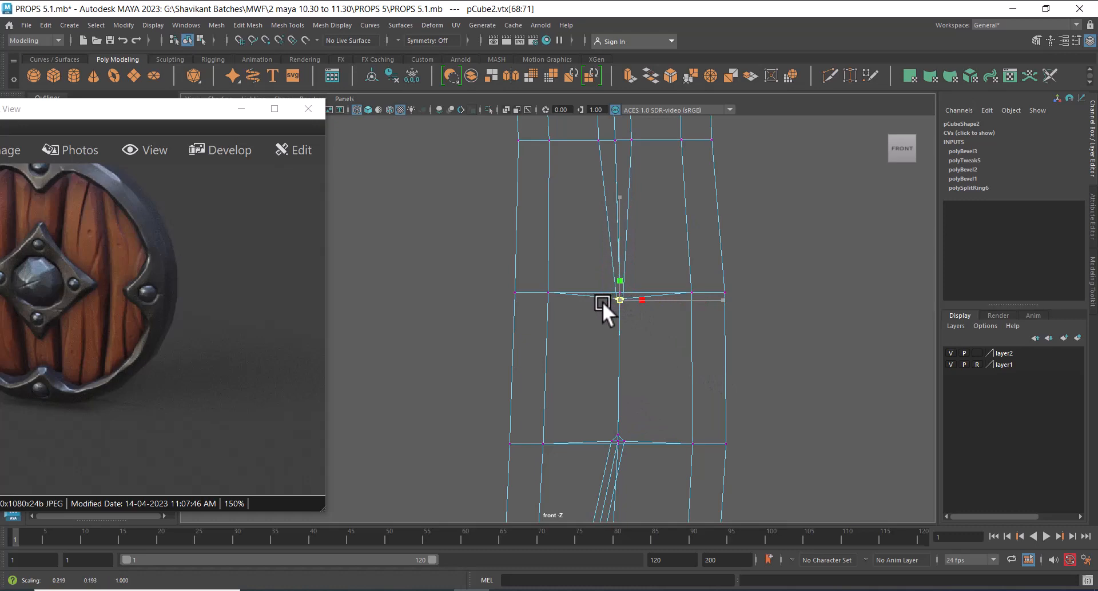
# Shift the three strip vertices in the row above the lower tip slightly left and scale them to about 0.34.
pyautogui.keyDown('alt'); pyautogui.moveTo(659, 203); pyautogui.dragTo(676, 298, button='middle'); pyautogui.keyUp('alt')
pyautogui.press('Up')
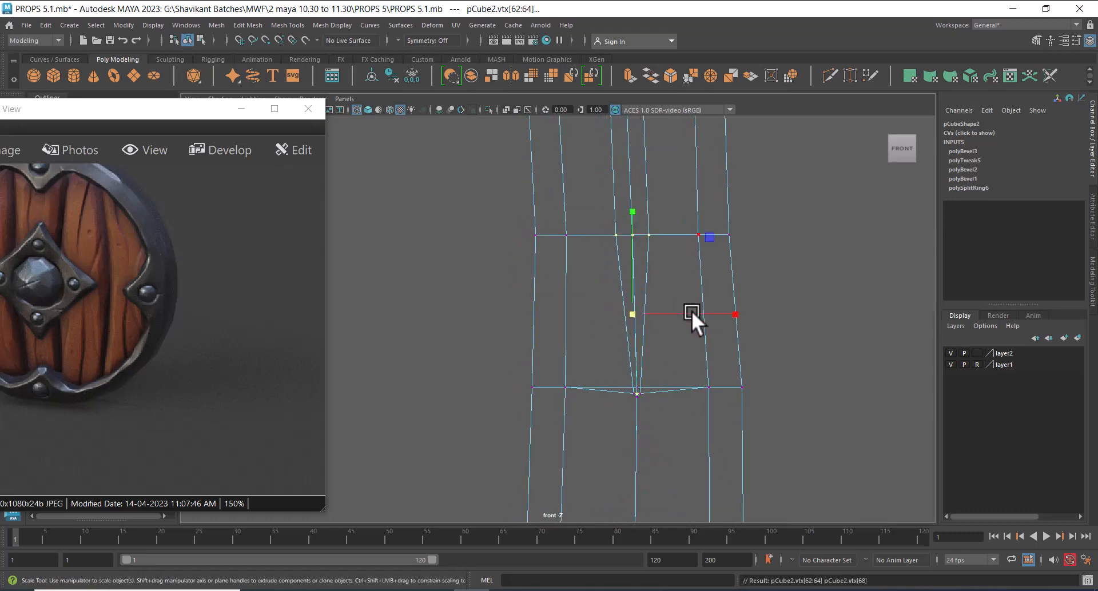
pyautogui.keyDown('ctrl'); pyautogui.moveTo(697, 370); pyautogui.dragTo(600, 422); pyautogui.keyUp('ctrl')
pyautogui.press('w')
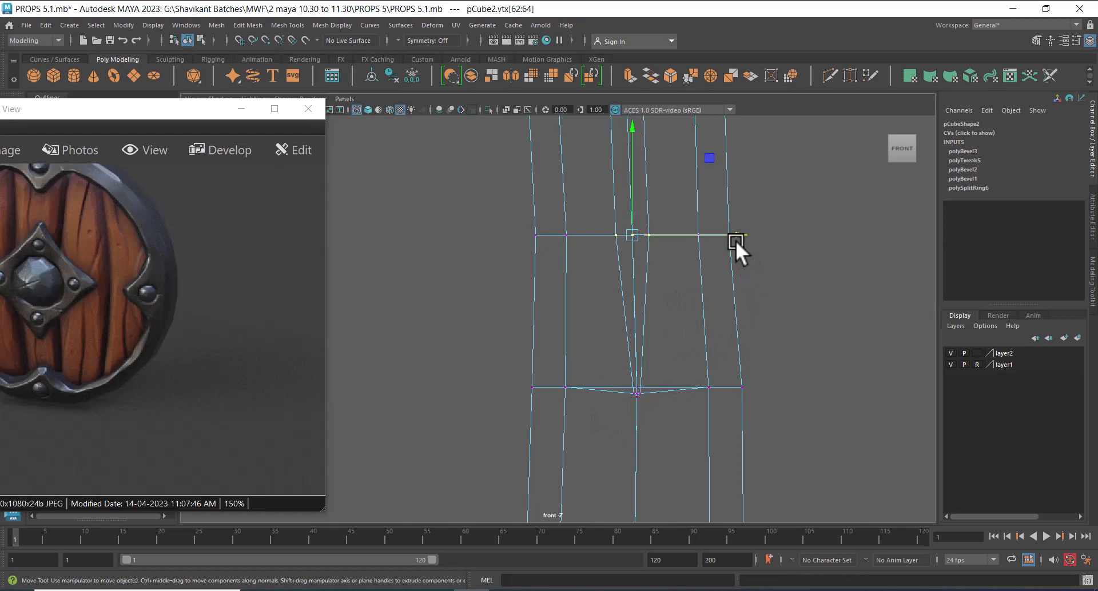
pyautogui.moveTo(741, 235); pyautogui.dragTo(734, 232)
pyautogui.press('r')
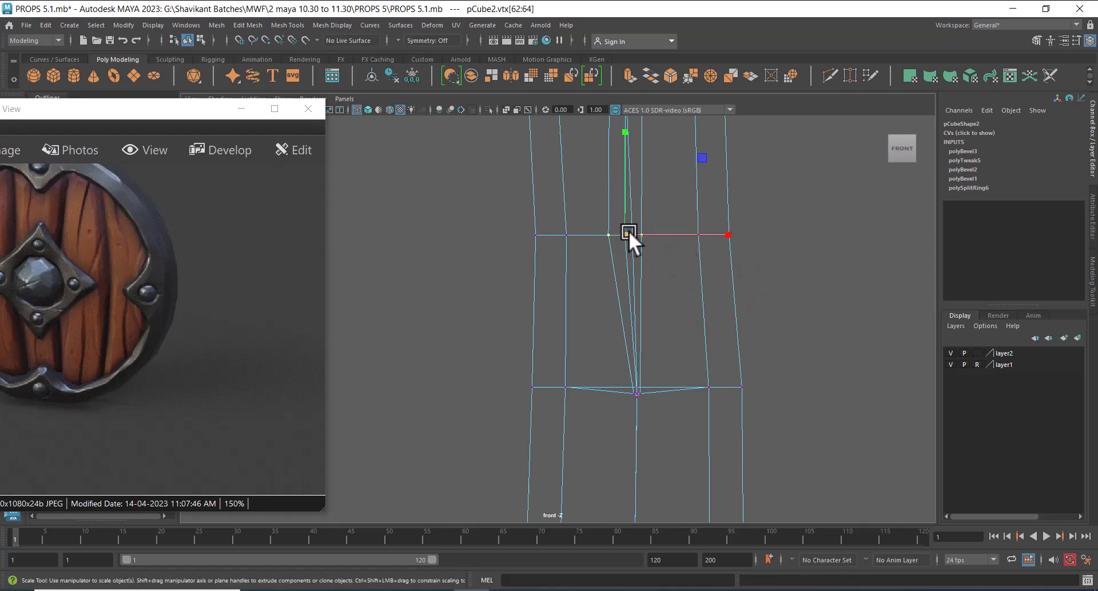
pyautogui.moveTo(629, 232); pyautogui.dragTo(618, 232)
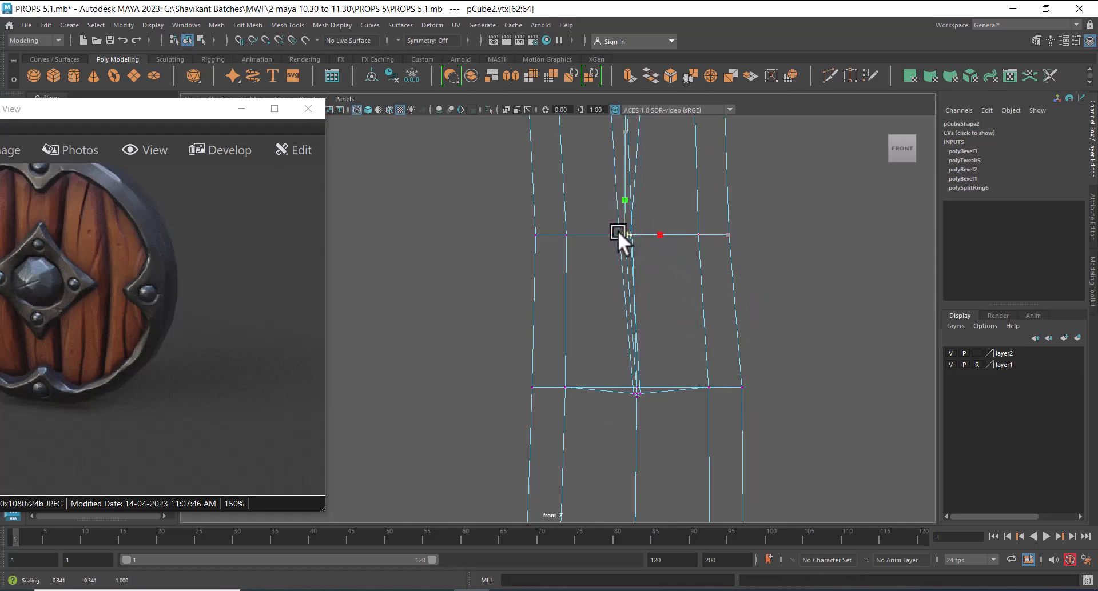
# Return to shaded display and shift the narrowed row of three strip vertices toward the plank's right edge.
pyautogui.keyDown('alt'); pyautogui.moveTo(658, 235); pyautogui.dragTo(670, 326, button='middle'); pyautogui.keyUp('alt')
pyautogui.keyDown('alt'); pyautogui.moveTo(669, 326); pyautogui.dragTo(693, 321, button='right'); pyautogui.keyUp('alt')
pyautogui.press('4')
pyautogui.press('5')
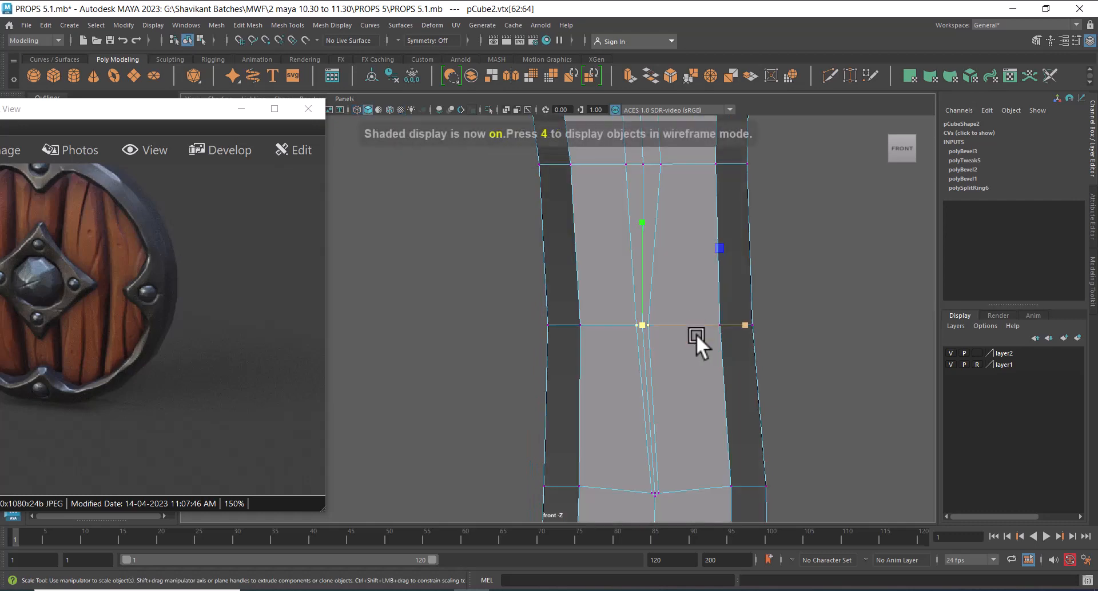
pyautogui.keyDown('alt'); pyautogui.moveTo(698, 337); pyautogui.dragTo(768, 372, button='middle'); pyautogui.keyUp('alt')
pyautogui.press('w')
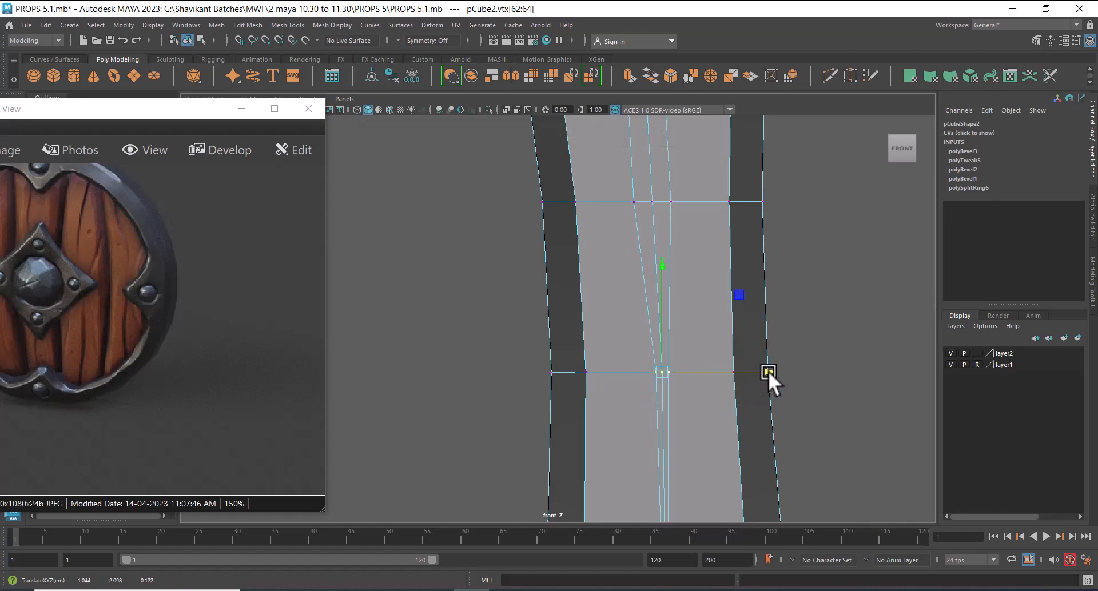
# Narrow the strip's three vertices in the row below the plank's top end and shift them toward its left edge.
pyautogui.press('Up')
pyautogui.press('r')
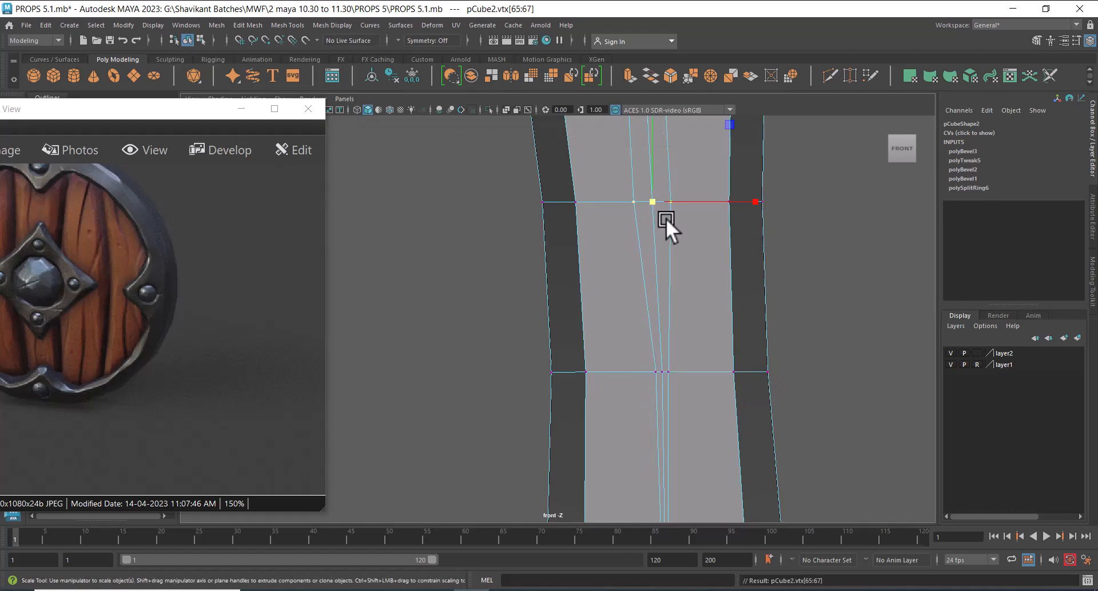
pyautogui.moveTo(654, 205); pyautogui.dragTo(640, 208)
pyautogui.press('w')
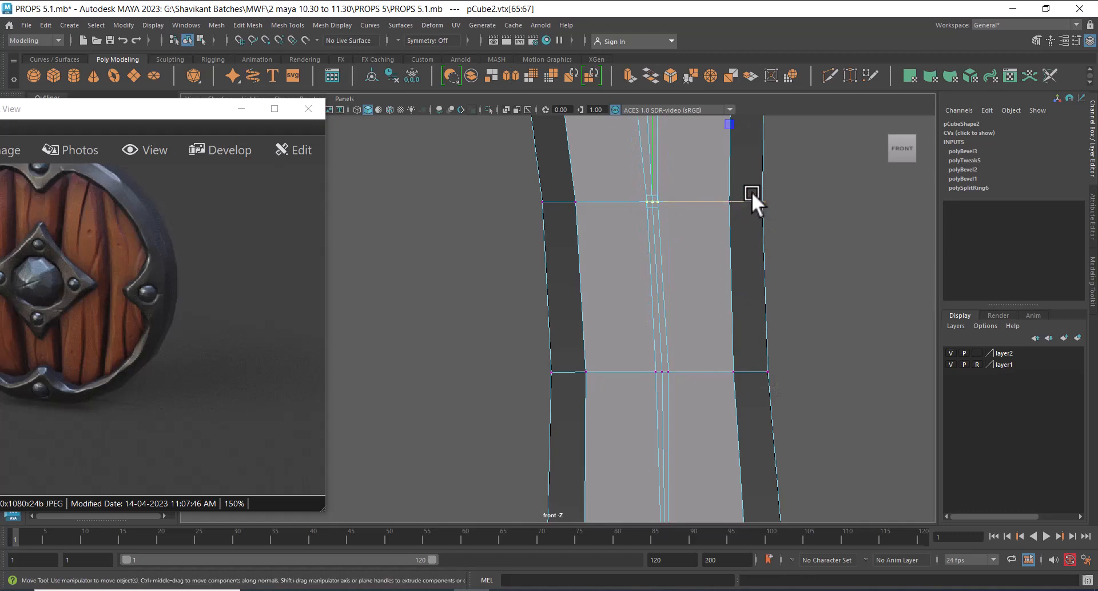
pyautogui.moveTo(758, 201); pyautogui.dragTo(729, 202)
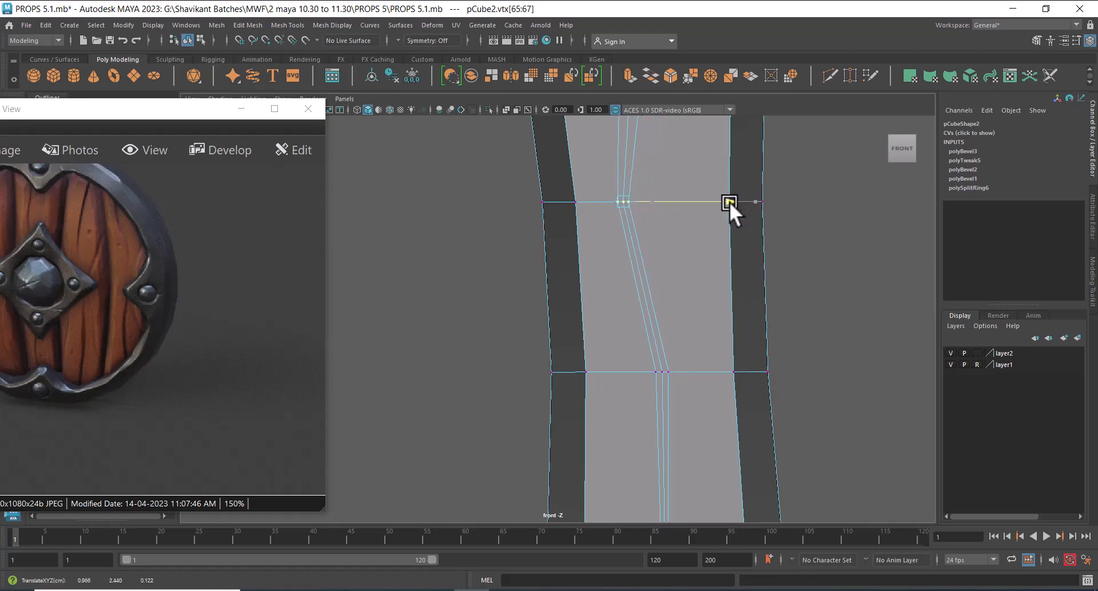
# Shift the three strip vertices on the plank's top edge to the right, leaving their spacing wide.
pyautogui.keyDown('alt'); pyautogui.moveTo(729, 202); pyautogui.dragTo(705, 433, button='middle'); pyautogui.keyUp('alt')
pyautogui.press('Up')
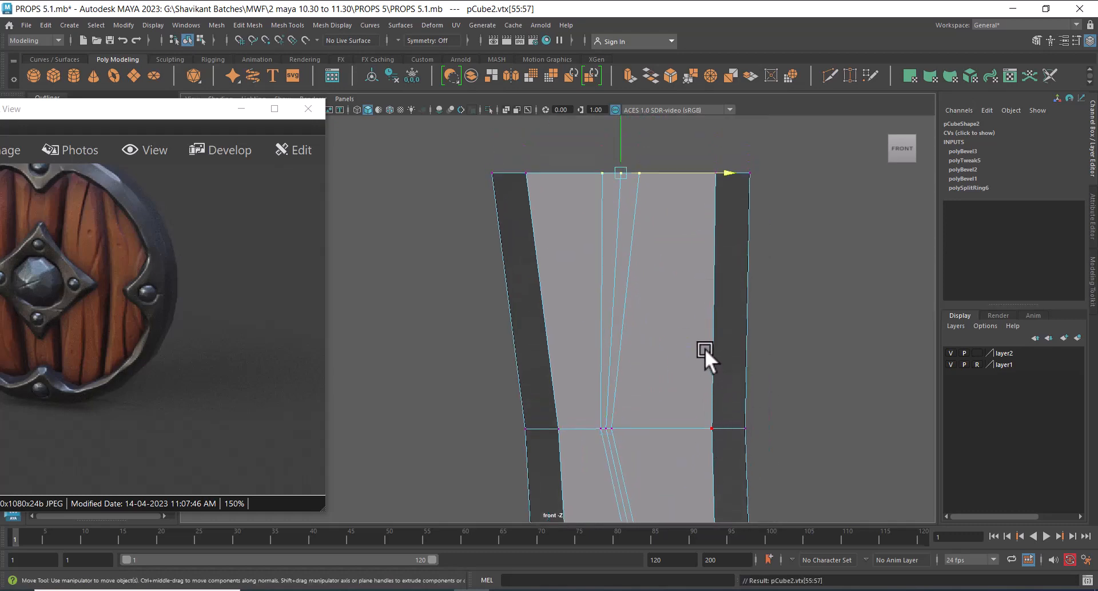
pyautogui.moveTo(733, 172); pyautogui.dragTo(759, 177)
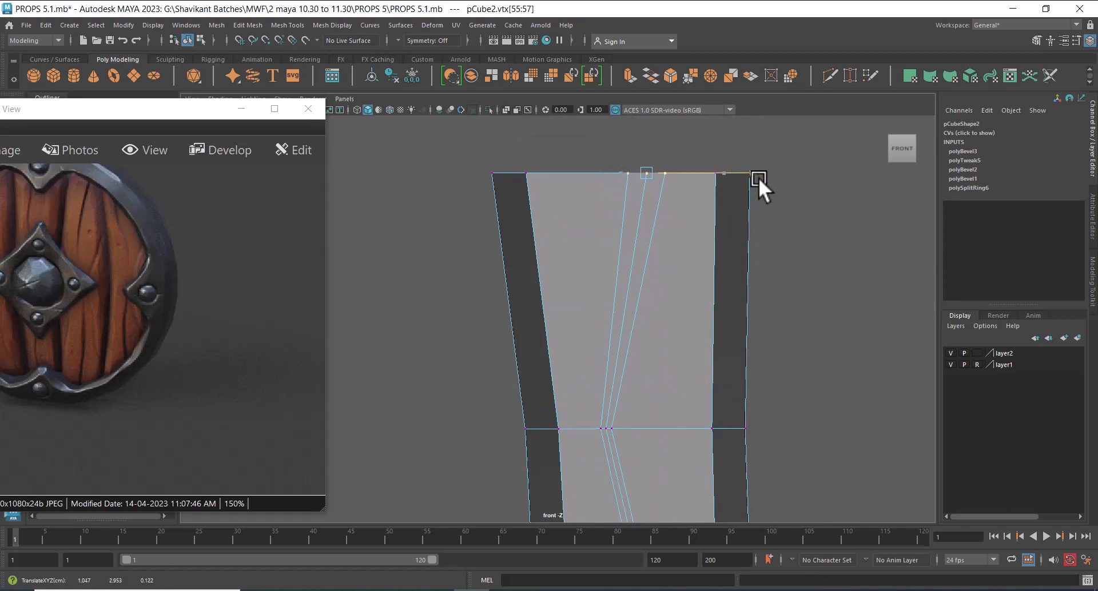
# Insert a horizontal edge loop across the plank between its top edge and the first row below.
pyautogui.keyDown('alt'); pyautogui.moveTo(707, 345); pyautogui.dragTo(696, 448, button='right'); pyautogui.keyUp('alt')
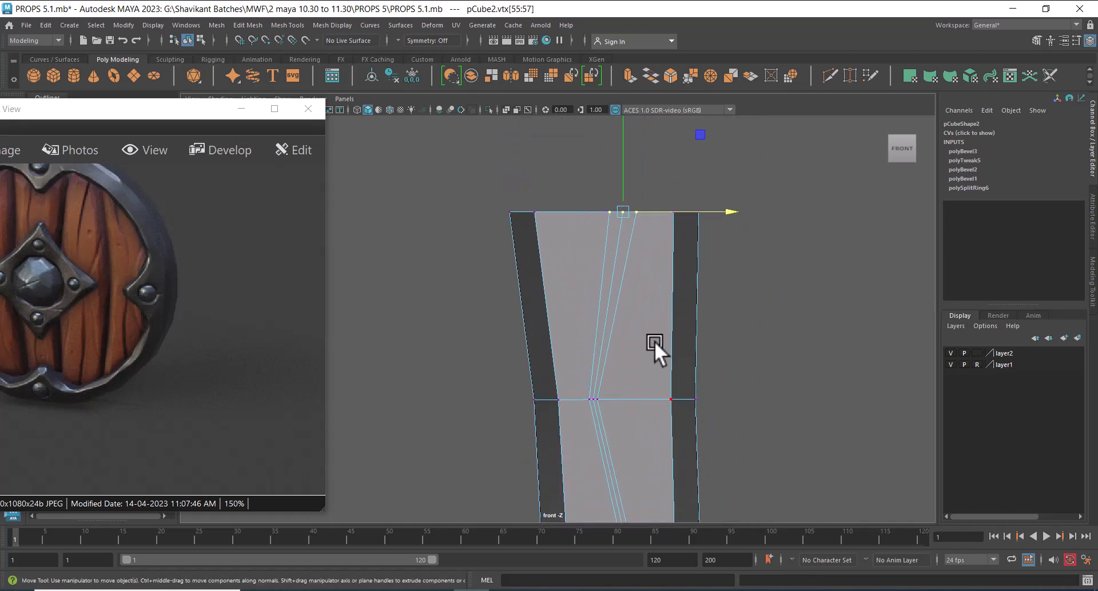
pyautogui.moveTo(654, 343); pyautogui.dragTo(658, 298, button='right')
pyautogui.click(688, 300)
pyautogui.keyDown('shift'); pyautogui.moveTo(703, 264); pyautogui.dragTo(596, 291, button='right'); pyautogui.keyUp('shift')
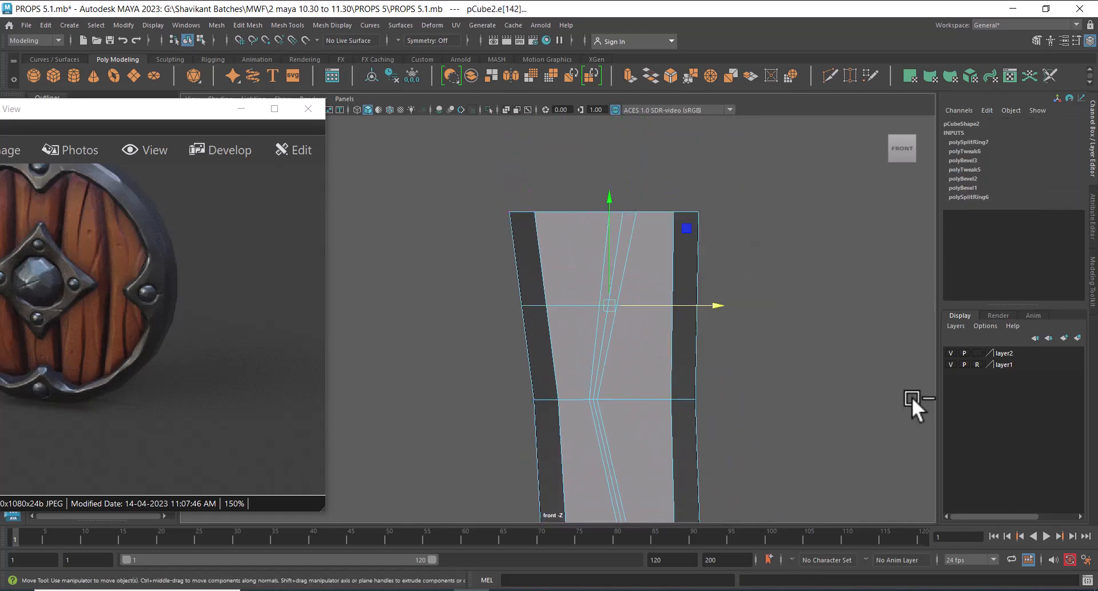
# Shift the strip's two short edges on the new row slightly left and scale them to about 0.61.
pyautogui.keyDown('alt'); pyautogui.moveTo(659, 335); pyautogui.dragTo(665, 389, button='right'); pyautogui.keyUp('alt')
pyautogui.moveTo(662, 245); pyautogui.dragTo(613, 244, button='right')
pyautogui.keyDown('alt'); pyautogui.moveTo(644, 280); pyautogui.dragTo(704, 327, button='right'); pyautogui.keyUp('alt')
pyautogui.moveTo(738, 326); pyautogui.dragTo(741, 289, button='right')
pyautogui.doubleClick(735, 279)
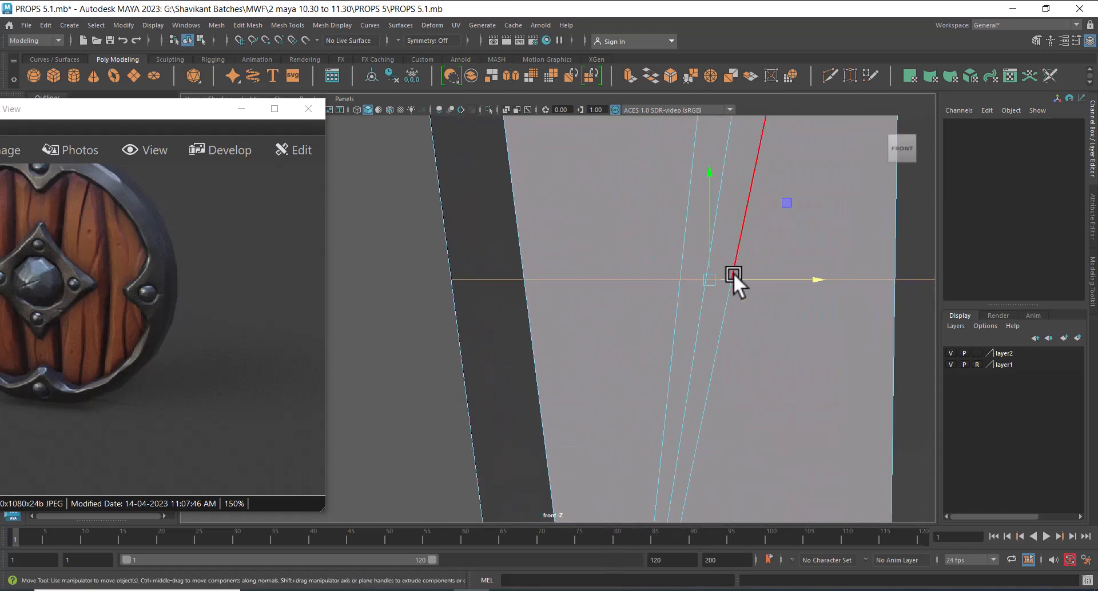
pyautogui.click(698, 293)
pyautogui.click(695, 275)
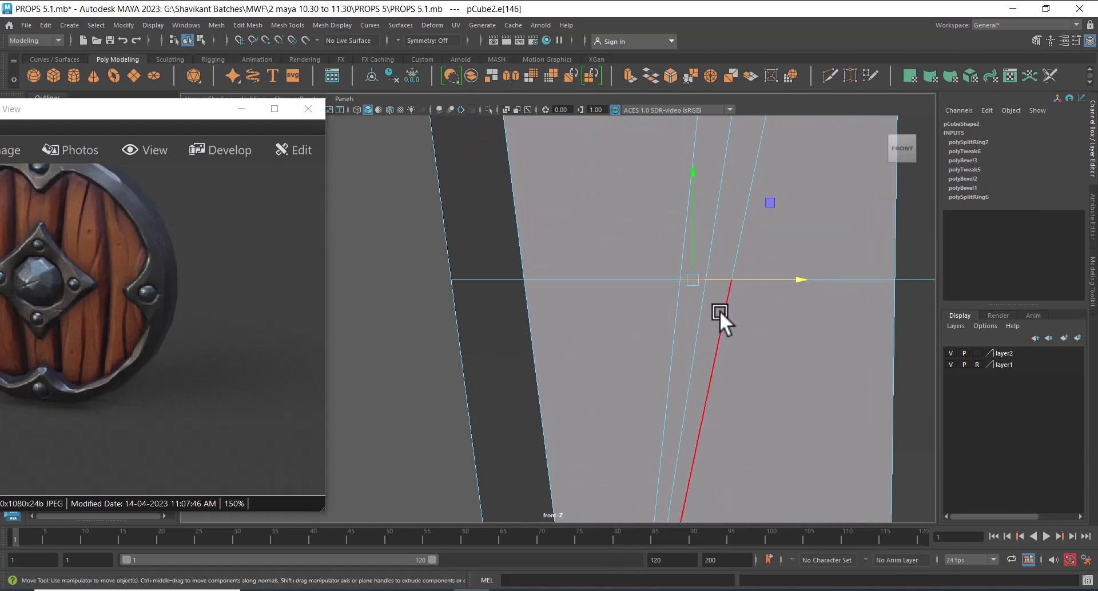
pyautogui.keyDown('alt'); pyautogui.moveTo(720, 311); pyautogui.dragTo(822, 382, button='right'); pyautogui.keyUp('alt')
pyautogui.click(799, 317)
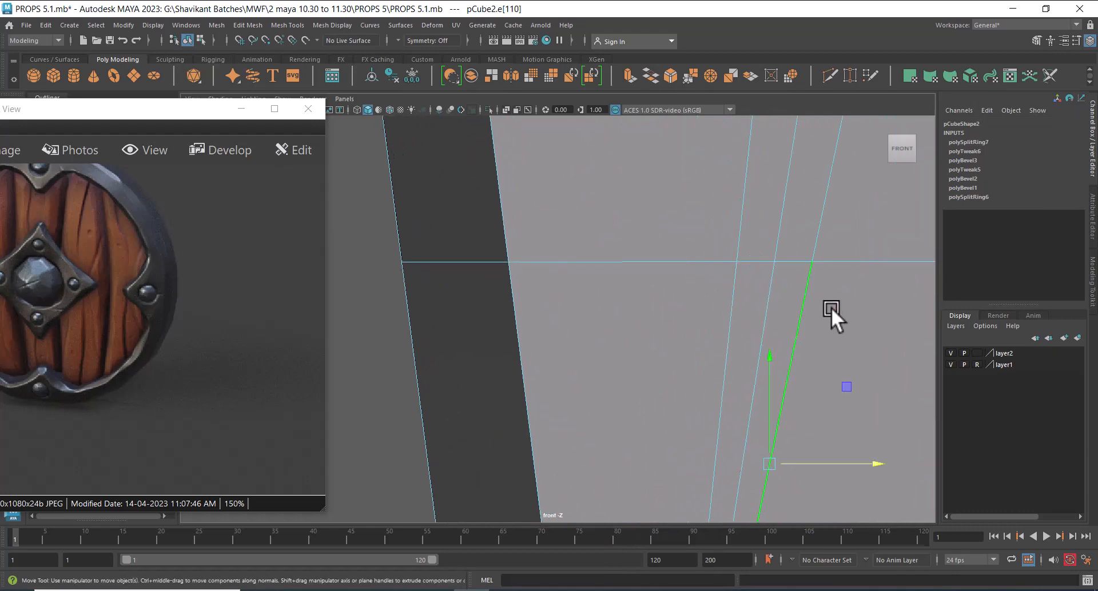
pyautogui.click(792, 261)
pyautogui.keyDown('shift'); pyautogui.click(753, 261); pyautogui.keyUp('shift')
pyautogui.moveTo(876, 262); pyautogui.dragTo(857, 260)
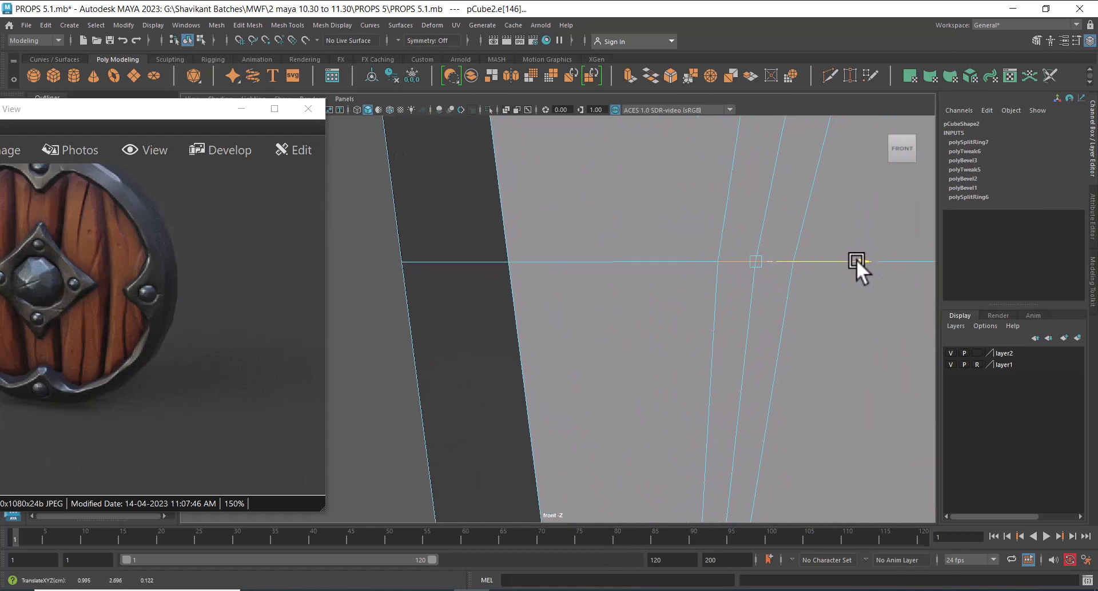
pyautogui.press('r')
pyautogui.moveTo(765, 264); pyautogui.dragTo(738, 268)
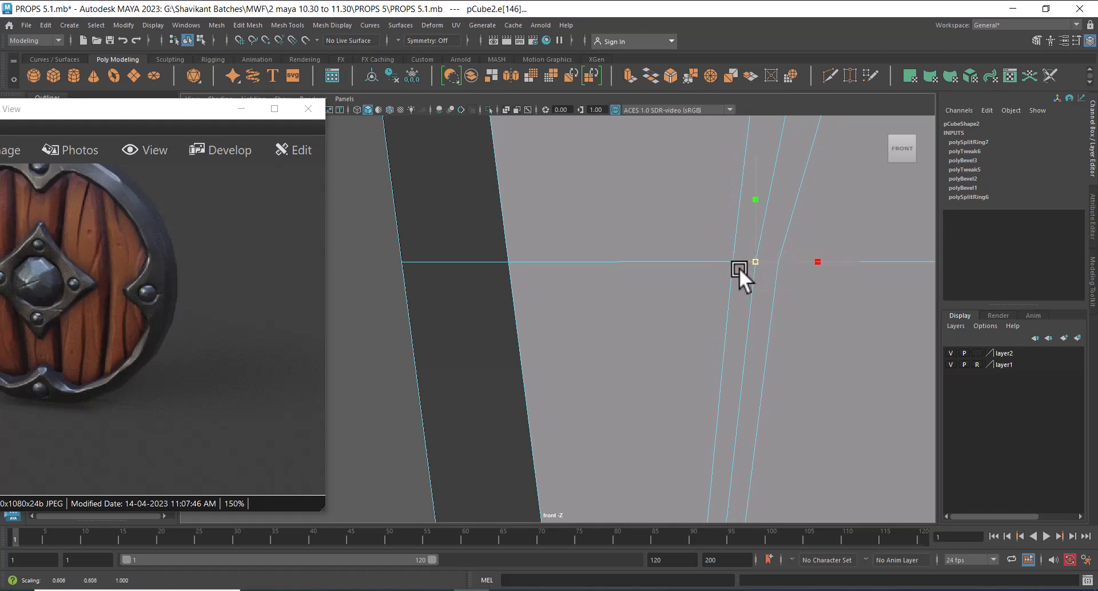
# Examine the strips down the plank in front view and switch to perspective to check the lower half.
pyautogui.scroll(-15, 738, 286)
pyautogui.scroll(7, 603, 362)
pyautogui.keyDown('alt'); pyautogui.moveTo(635, 413); pyautogui.dragTo(618, 292, button='middle'); pyautogui.keyUp('alt')
pyautogui.scroll(1, 626, 367)
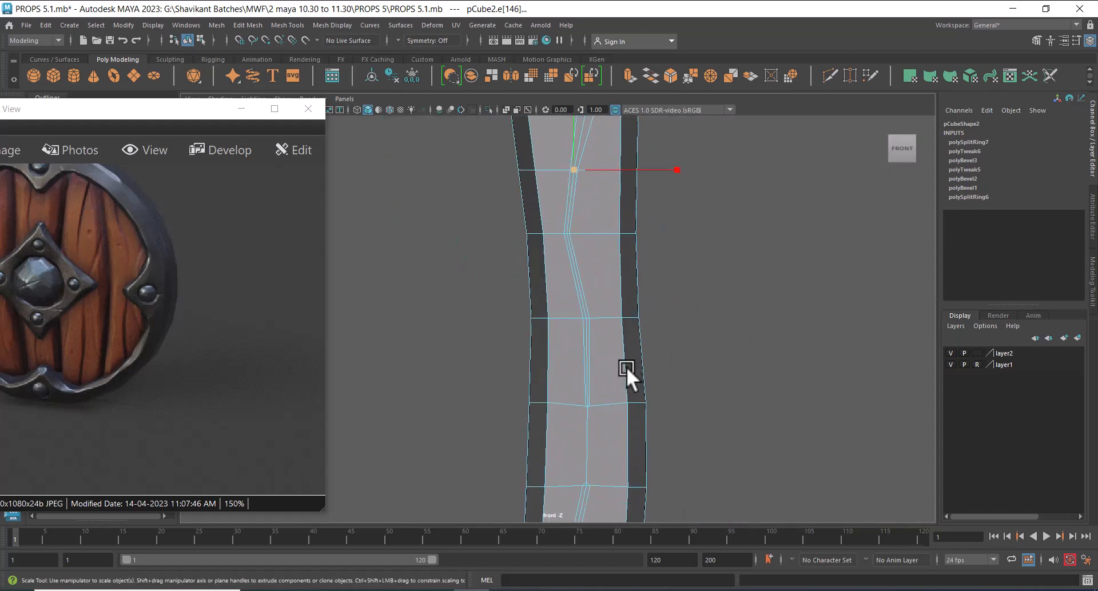
pyautogui.scroll(2, 585, 255)
pyautogui.keyDown('alt'); pyautogui.moveTo(611, 469); pyautogui.dragTo(604, 367, button='middle'); pyautogui.keyUp('alt')
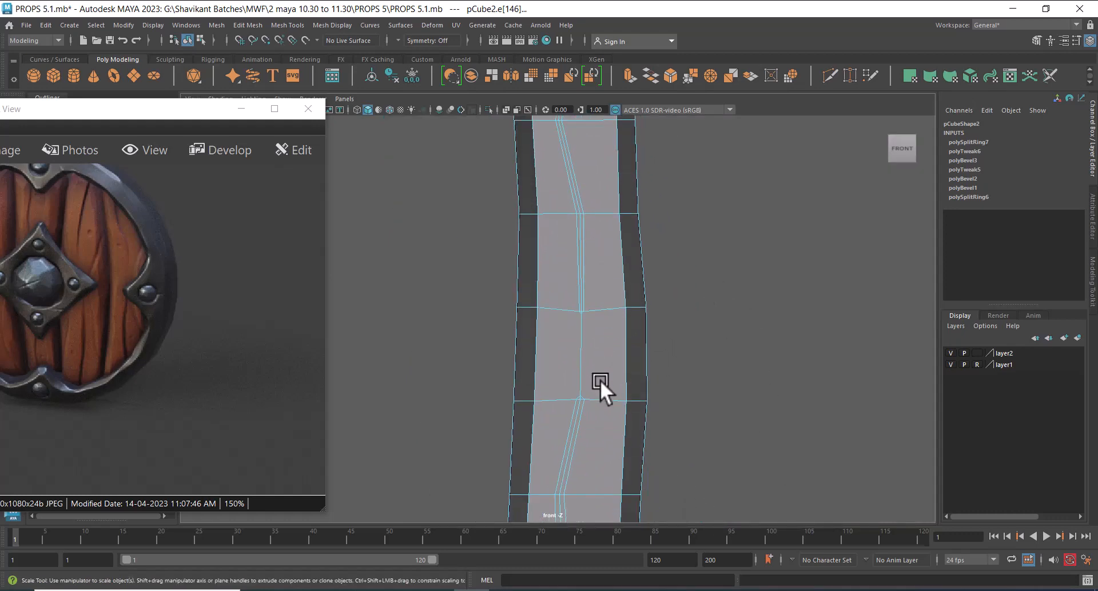
pyautogui.scroll(3, 629, 423)
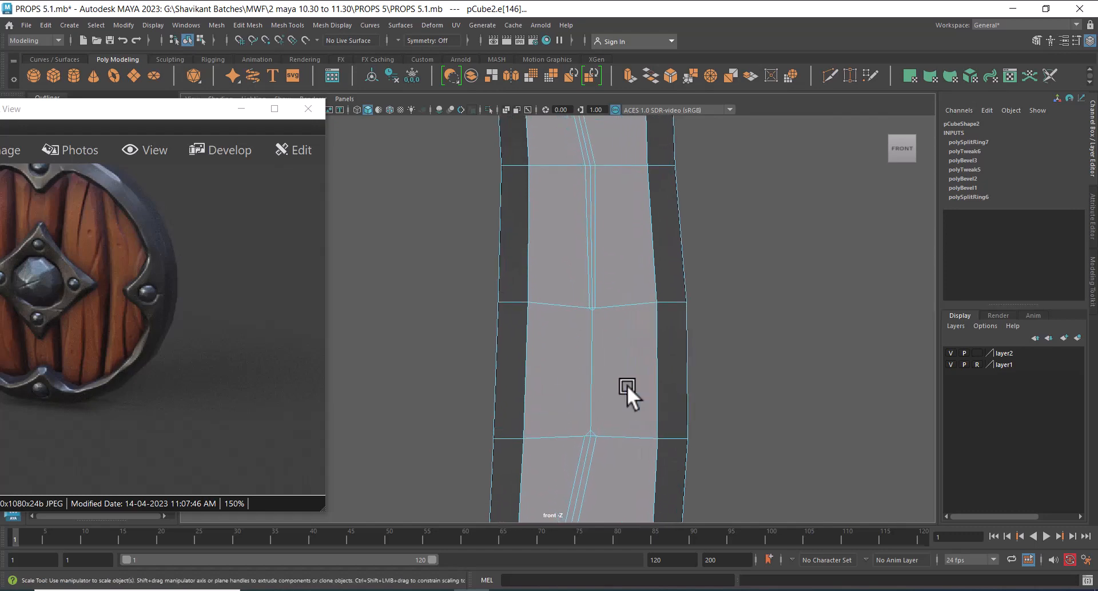
pyautogui.press('space')
pyautogui.moveTo(627, 385); pyautogui.dragTo(627, 269)
pyautogui.scroll(-3, 620, 338)
pyautogui.keyDown('alt'); pyautogui.moveTo(574, 375); pyautogui.dragTo(676, 314); pyautogui.keyUp('alt')
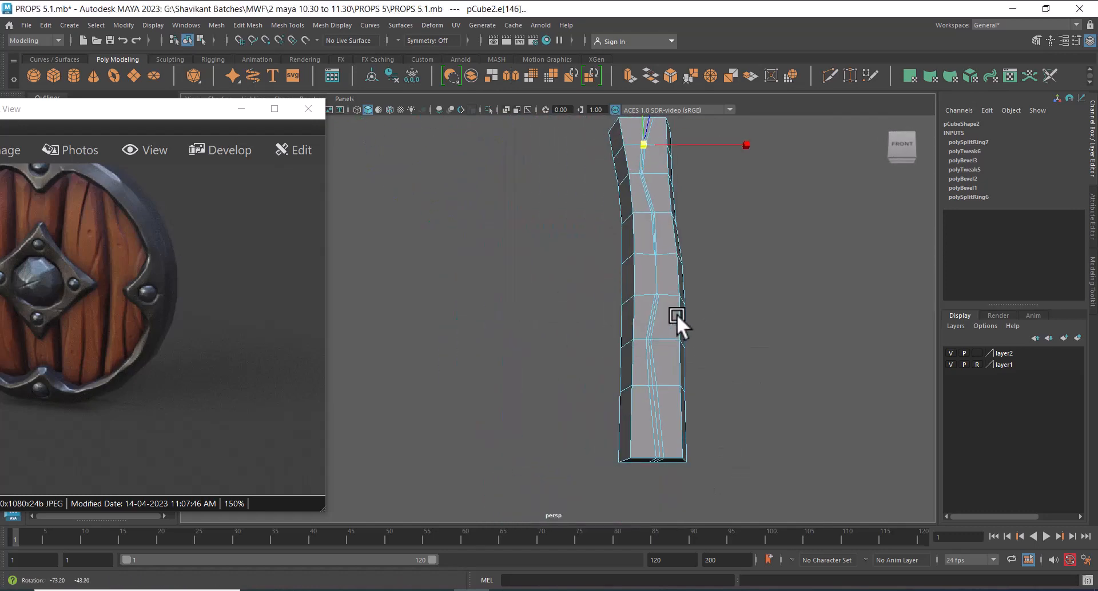
pyautogui.scroll(4, 632, 322)
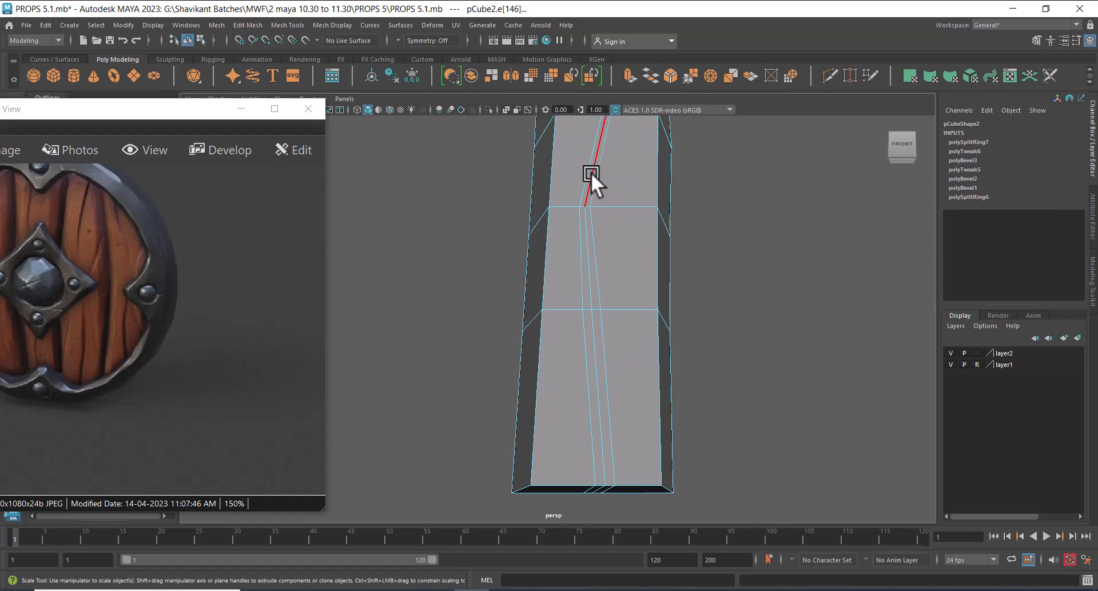
# Select the centre-line edges of both bevelled strips and push them back into the plank's depth to form V-shaped cracks.
pyautogui.click(591, 173)
pyautogui.keyDown('shift'); pyautogui.click(590, 270); pyautogui.keyUp('shift')
pyautogui.keyDown('shift'); pyautogui.click(602, 383); pyautogui.keyUp('shift')
pyautogui.keyDown('alt'); pyautogui.moveTo(645, 196); pyautogui.dragTo(621, 284, button='middle'); pyautogui.keyUp('alt')
pyautogui.scroll(2, 630, 328)
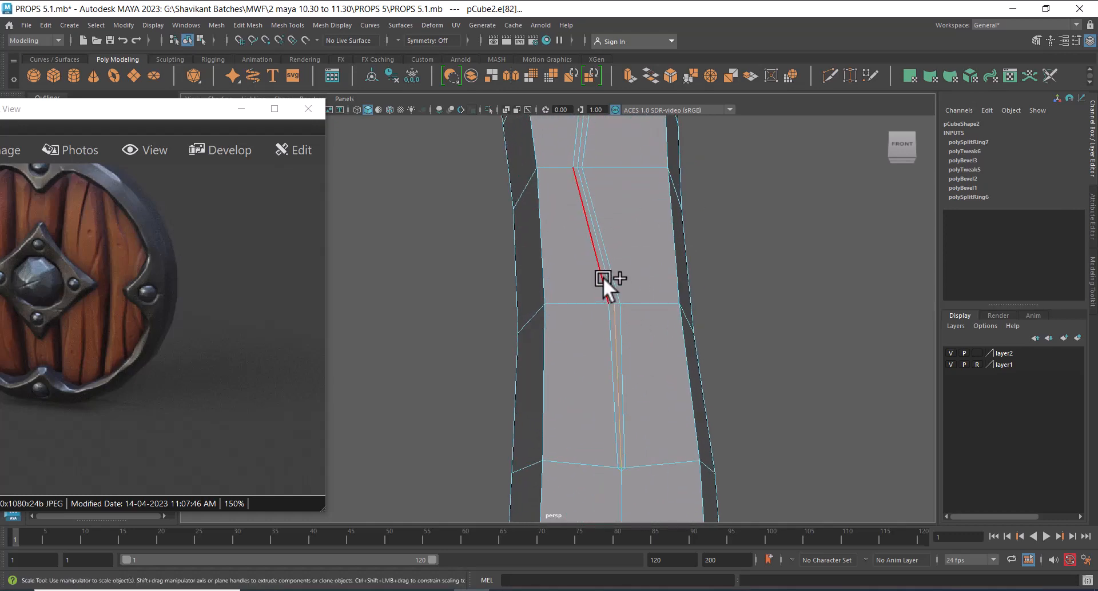
pyautogui.scroll(-3, 610, 292)
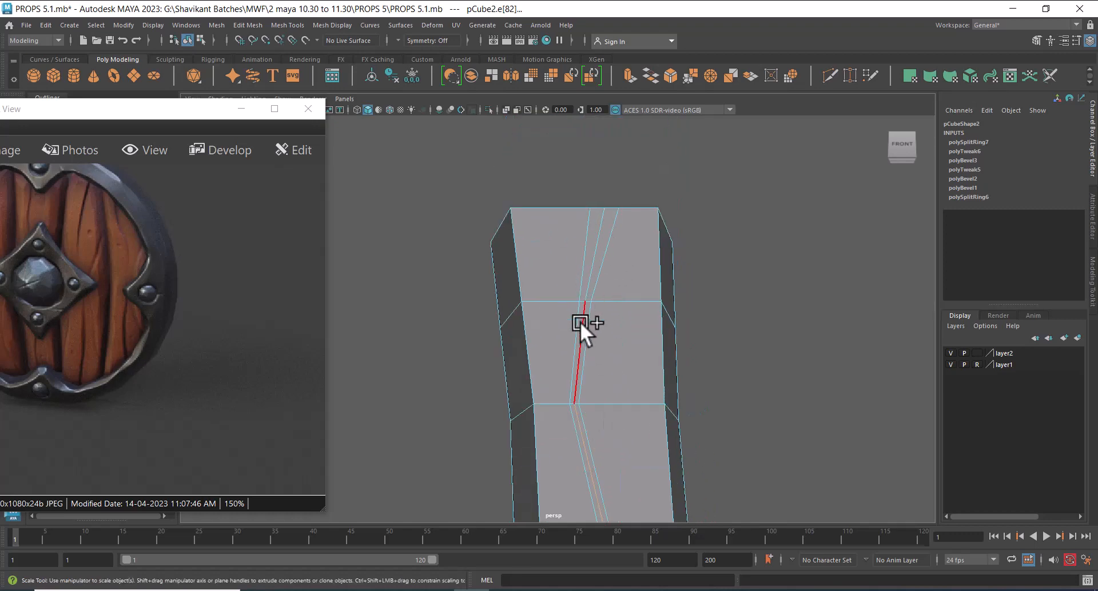
pyautogui.keyDown('alt'); pyautogui.moveTo(593, 260); pyautogui.dragTo(658, 412); pyautogui.keyUp('alt')
pyautogui.keyDown('alt'); pyautogui.moveTo(658, 412); pyautogui.dragTo(657, 309, button='middle'); pyautogui.keyUp('alt')
pyautogui.scroll(1, 663, 352)
pyautogui.press('w')
pyautogui.keyDown('alt'); pyautogui.moveTo(682, 375); pyautogui.dragTo(680, 316, button='middle'); pyautogui.keyUp('alt')
pyautogui.keyDown('alt'); pyautogui.moveTo(667, 412); pyautogui.dragTo(686, 458); pyautogui.keyUp('alt')
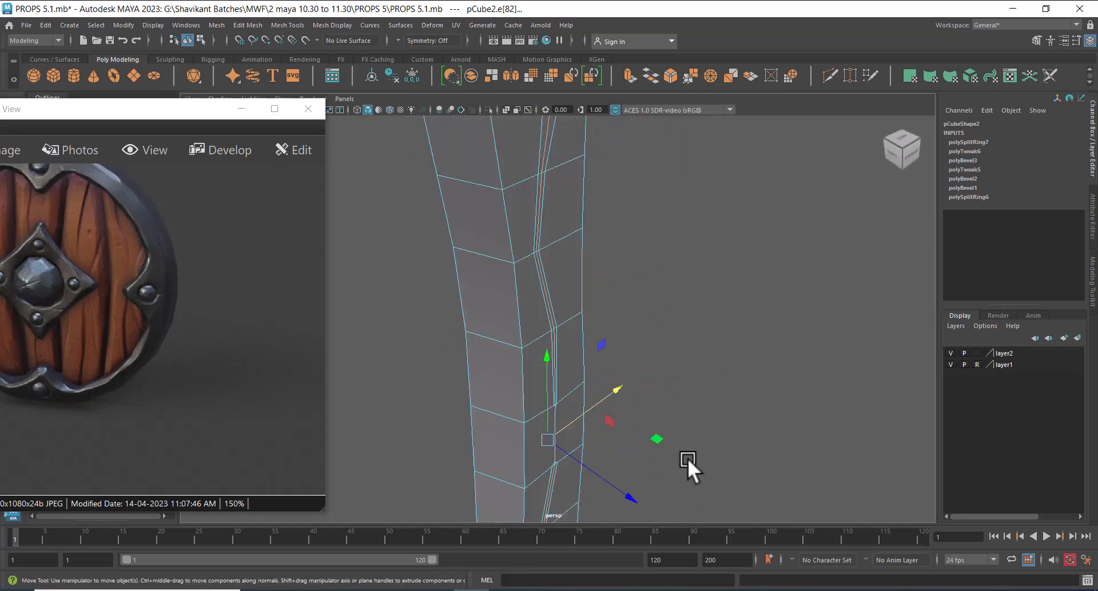
pyautogui.keyDown('alt'); pyautogui.moveTo(624, 498); pyautogui.dragTo(721, 469); pyautogui.keyUp('alt')
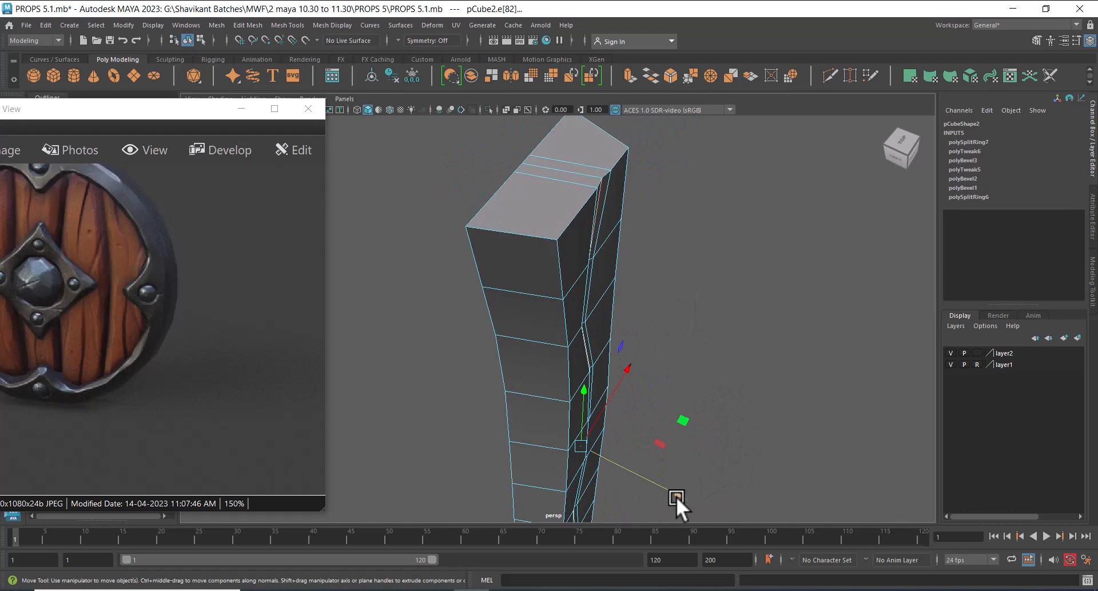
pyautogui.moveTo(676, 497); pyautogui.dragTo(670, 498)
pyautogui.scroll(-5, 580, 268)
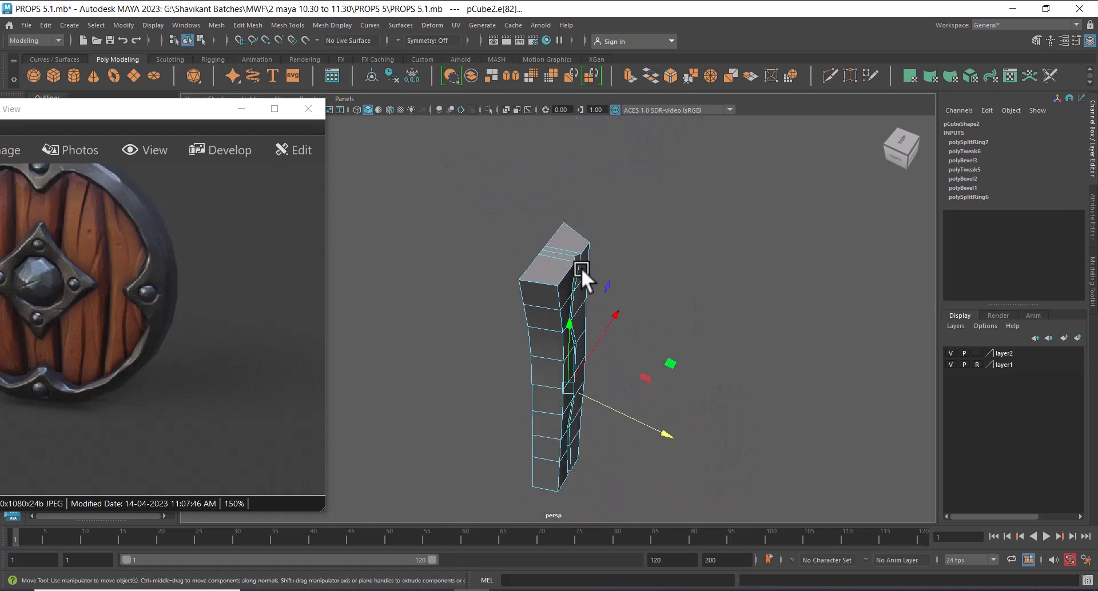
# Return to object mode and harden the edges of the whole plank.
pyautogui.keyDown('alt'); pyautogui.moveTo(676, 458); pyautogui.dragTo(629, 373); pyautogui.keyUp('alt')
pyautogui.keyDown('alt'); pyautogui.moveTo(629, 374); pyautogui.dragTo(607, 240, button='middle'); pyautogui.keyUp('alt')
pyautogui.scroll(3, 602, 214)
pyautogui.moveTo(601, 213); pyautogui.dragTo(676, 178, button='right')
pyautogui.click(748, 145)
pyautogui.scroll(-3, 647, 335)
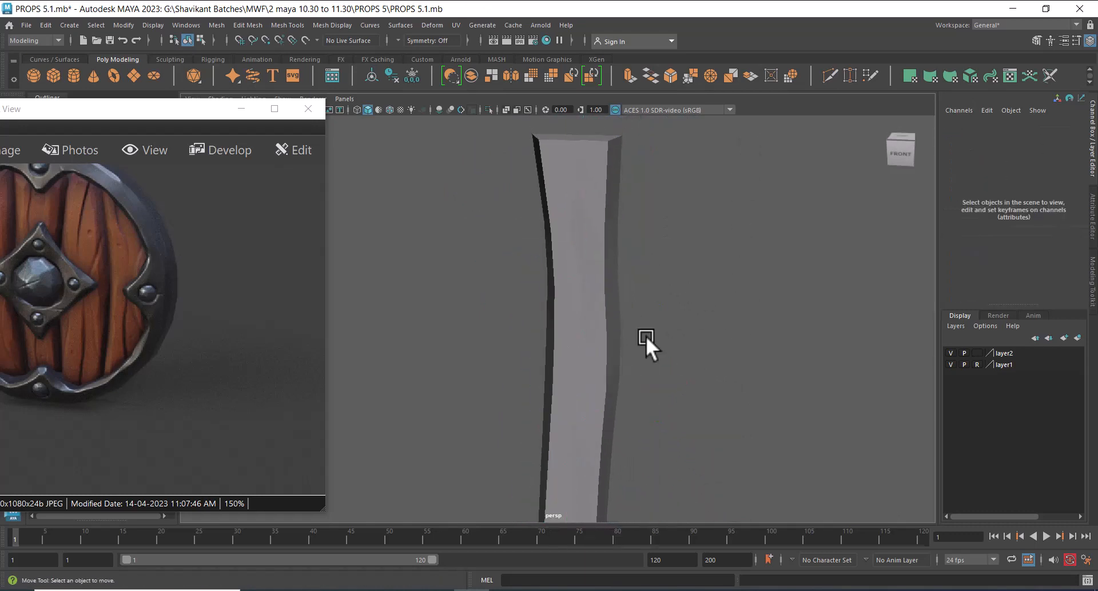
pyautogui.keyDown('alt'); pyautogui.moveTo(646, 336); pyautogui.dragTo(599, 310); pyautogui.keyUp('alt')
pyautogui.click(599, 310)
pyautogui.moveTo(584, 227)
pyautogui.keyDown('shift'); pyautogui.mouseDown(button='right')
pyautogui.moveTo(663, 268)
pyautogui.moveTo(703, 271)
pyautogui.mouseUp(button='right'); pyautogui.keyUp('shift')
pyautogui.click(745, 348)
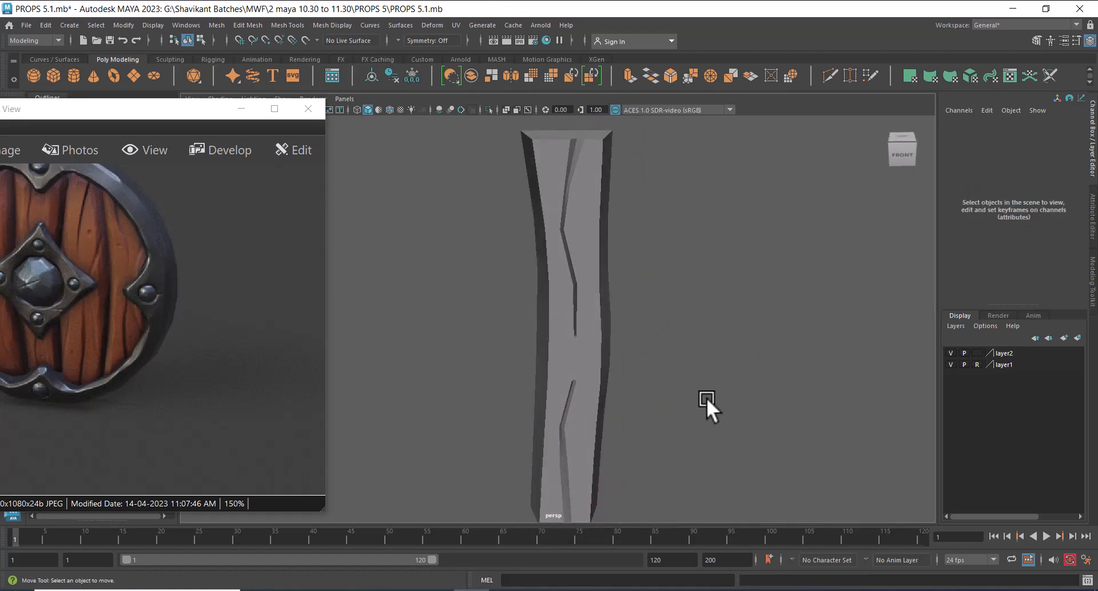
# Examine the sunken cracks and the topology of the faces between their two tips from several angles.
pyautogui.scroll(-3, 706, 398)
pyautogui.keyDown('alt'); pyautogui.moveTo(652, 358); pyautogui.dragTo(647, 271, button='middle'); pyautogui.keyUp('alt')
pyautogui.keyDown('alt'); pyautogui.moveTo(647, 270); pyautogui.dragTo(612, 256); pyautogui.keyUp('alt')
pyautogui.scroll(3, 611, 256)
pyautogui.keyDown('alt'); pyautogui.moveTo(612, 254); pyautogui.dragTo(652, 371, button='middle'); pyautogui.keyUp('alt')
pyautogui.click(612, 307)
pyautogui.keyDown('alt'); pyautogui.moveTo(618, 309); pyautogui.dragTo(668, 329); pyautogui.keyUp('alt')
pyautogui.keyDown('alt'); pyautogui.moveTo(668, 329); pyautogui.dragTo(687, 395, button='right'); pyautogui.keyUp('alt')
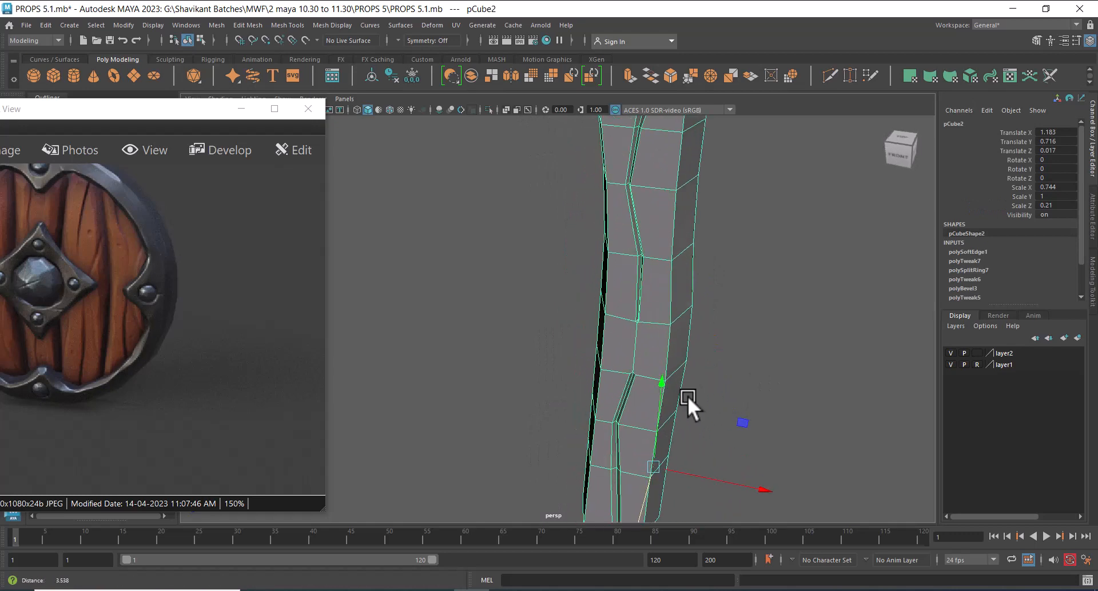
pyautogui.keyDown('alt'); pyautogui.moveTo(688, 395); pyautogui.dragTo(674, 276); pyautogui.keyUp('alt')
pyautogui.keyDown('alt'); pyautogui.moveTo(674, 276); pyautogui.dragTo(681, 343, button='right'); pyautogui.keyUp('alt')
pyautogui.keyDown('alt'); pyautogui.moveTo(686, 286); pyautogui.dragTo(685, 253, button='right'); pyautogui.keyUp('alt')
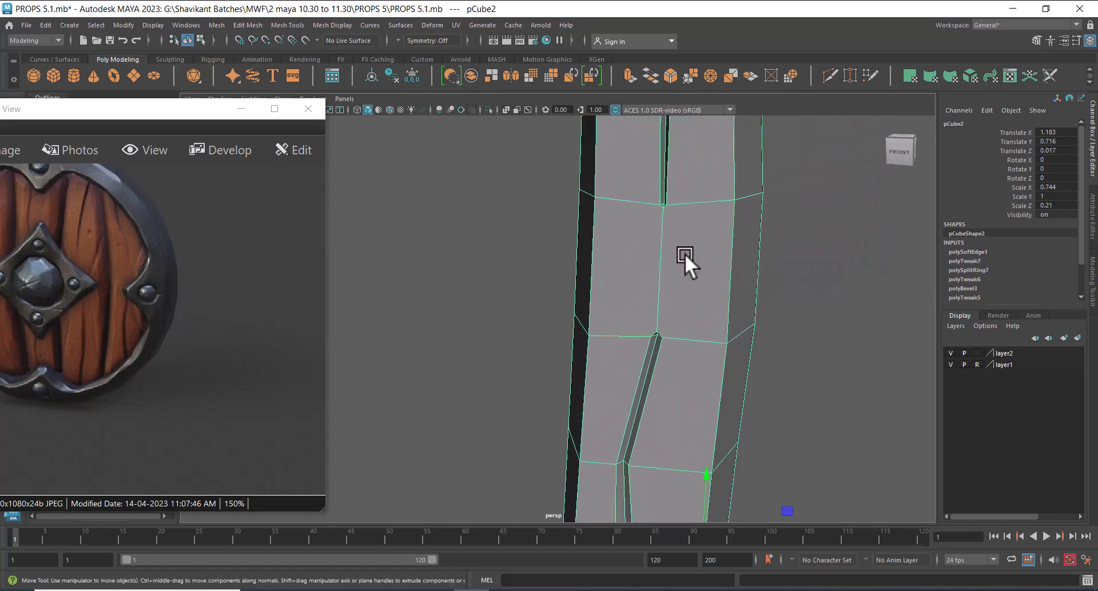
pyautogui.keyDown('alt'); pyautogui.moveTo(685, 254); pyautogui.dragTo(666, 247); pyautogui.keyUp('alt')
pyautogui.keyDown('alt'); pyautogui.moveTo(666, 344); pyautogui.dragTo(672, 489, button='right'); pyautogui.keyUp('alt')
# Reset the Cleanup options and select matching polygons with more than 4 sides across all polygonal objects.
pyautogui.moveTo(820, 229); pyautogui.dragTo(920, 181)
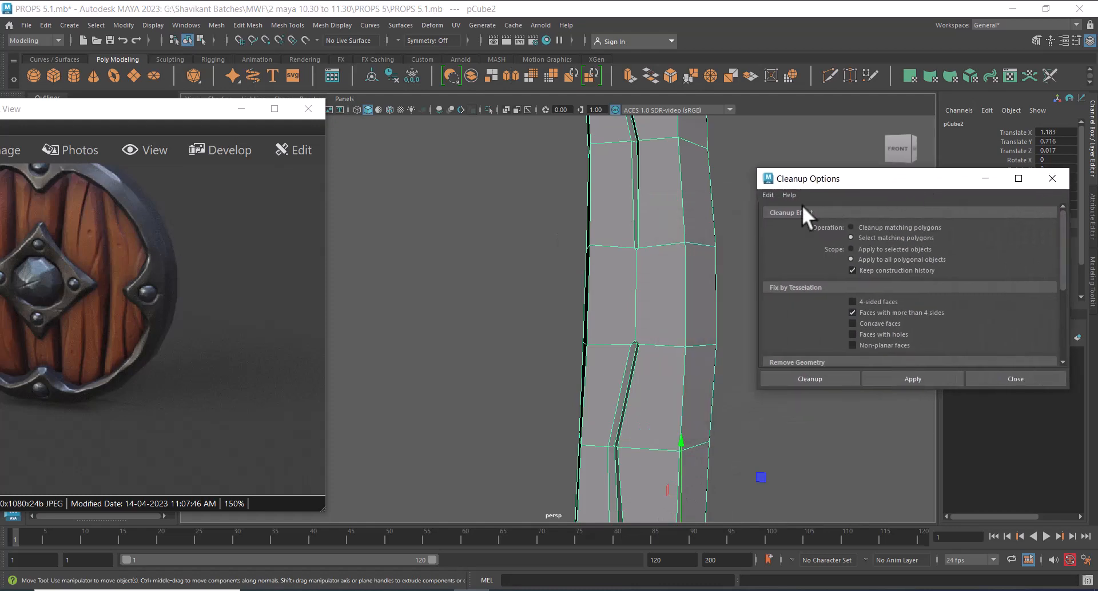
pyautogui.click(768, 195)
pyautogui.click(787, 218)
pyautogui.click(888, 238)
pyautogui.click(892, 259)
pyautogui.click(913, 380)
# Examine the highlighted faces between the crack tips and how their vertices meet the groove ends.
pyautogui.keyDown('alt'); pyautogui.moveTo(698, 379); pyautogui.dragTo(538, 336, button='right'); pyautogui.keyUp('alt')
pyautogui.keyDown('alt'); pyautogui.moveTo(537, 337); pyautogui.dragTo(578, 338); pyautogui.keyUp('alt')
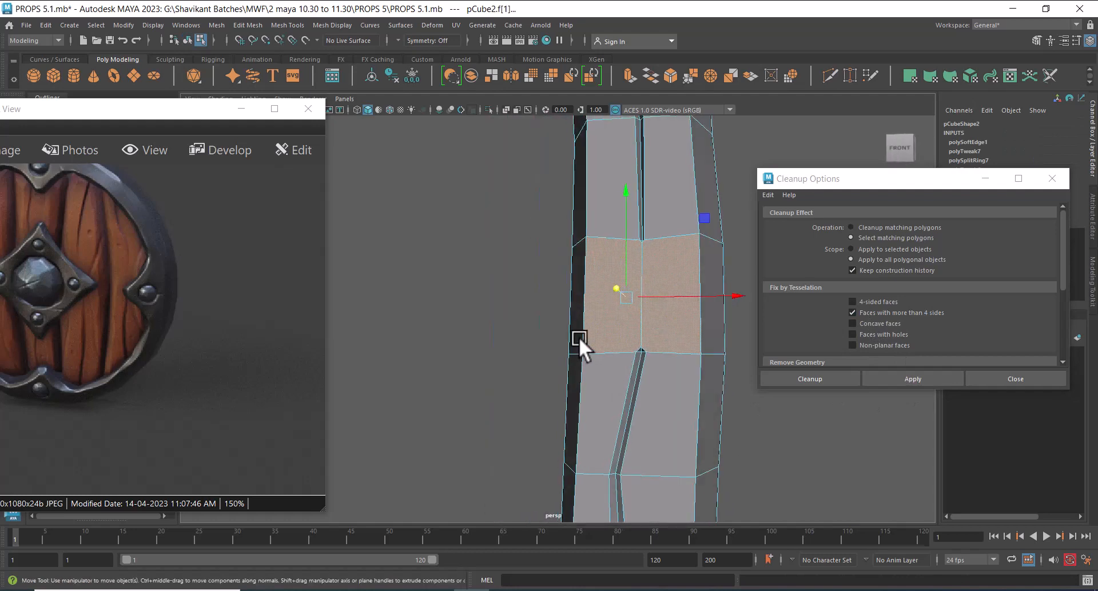
pyautogui.keyDown('alt'); pyautogui.moveTo(579, 338); pyautogui.dragTo(667, 413, button='right'); pyautogui.keyUp('alt')
pyautogui.keyDown('alt'); pyautogui.moveTo(667, 413); pyautogui.dragTo(542, 431, button='middle'); pyautogui.keyUp('alt')
pyautogui.keyDown('alt'); pyautogui.moveTo(542, 431); pyautogui.dragTo(541, 335, button='right'); pyautogui.keyUp('alt')
pyautogui.keyDown('alt'); pyautogui.moveTo(542, 336); pyautogui.dragTo(538, 285); pyautogui.keyUp('alt')
pyautogui.keyDown('alt'); pyautogui.moveTo(539, 286); pyautogui.dragTo(635, 334, button='right'); pyautogui.keyUp('alt')
pyautogui.keyDown('alt'); pyautogui.moveTo(635, 335); pyautogui.dragTo(572, 286); pyautogui.keyUp('alt')
pyautogui.keyDown('alt'); pyautogui.moveTo(573, 286); pyautogui.dragTo(683, 184, button='right'); pyautogui.keyUp('alt')
pyautogui.click(683, 182)
pyautogui.keyDown('alt'); pyautogui.moveTo(658, 285); pyautogui.dragTo(680, 337, button='right'); pyautogui.keyUp('alt')
pyautogui.keyDown('alt'); pyautogui.moveTo(681, 337); pyautogui.dragTo(625, 350); pyautogui.keyUp('alt')
pyautogui.click(567, 278)
pyautogui.keyDown('alt'); pyautogui.moveTo(566, 277); pyautogui.dragTo(617, 286, button='right'); pyautogui.keyUp('alt')
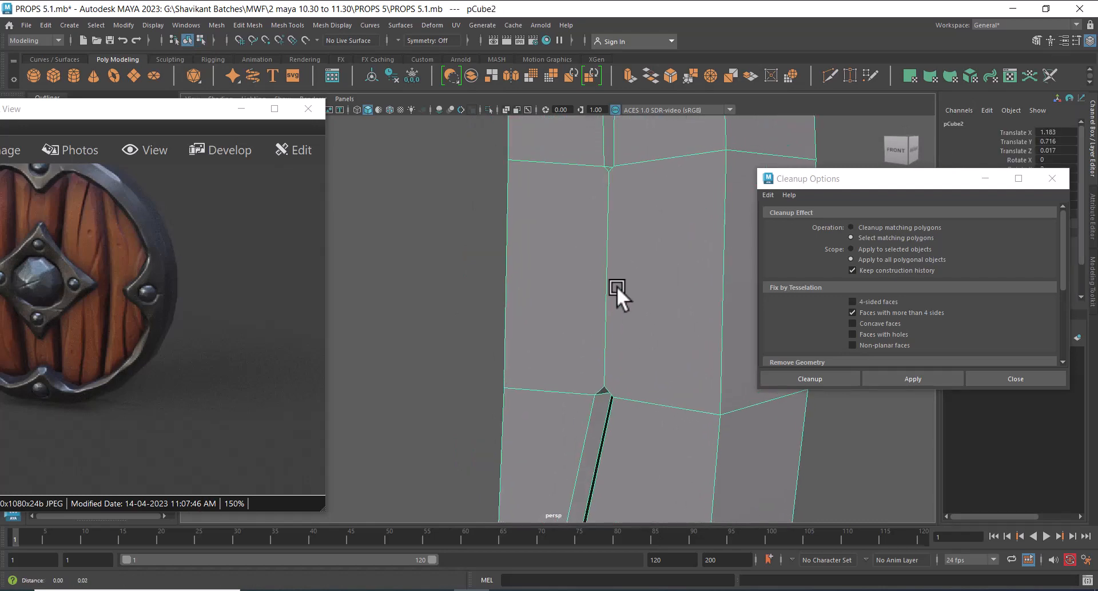
pyautogui.keyDown('alt'); pyautogui.moveTo(618, 286); pyautogui.dragTo(624, 280); pyautogui.keyUp('alt')
# Try to merge the two facing crack-tip vertices to their centre and recheck the mesh with Cleanup.
pyautogui.moveTo(652, 225); pyautogui.dragTo(527, 225, button='right')
pyautogui.click(607, 178)
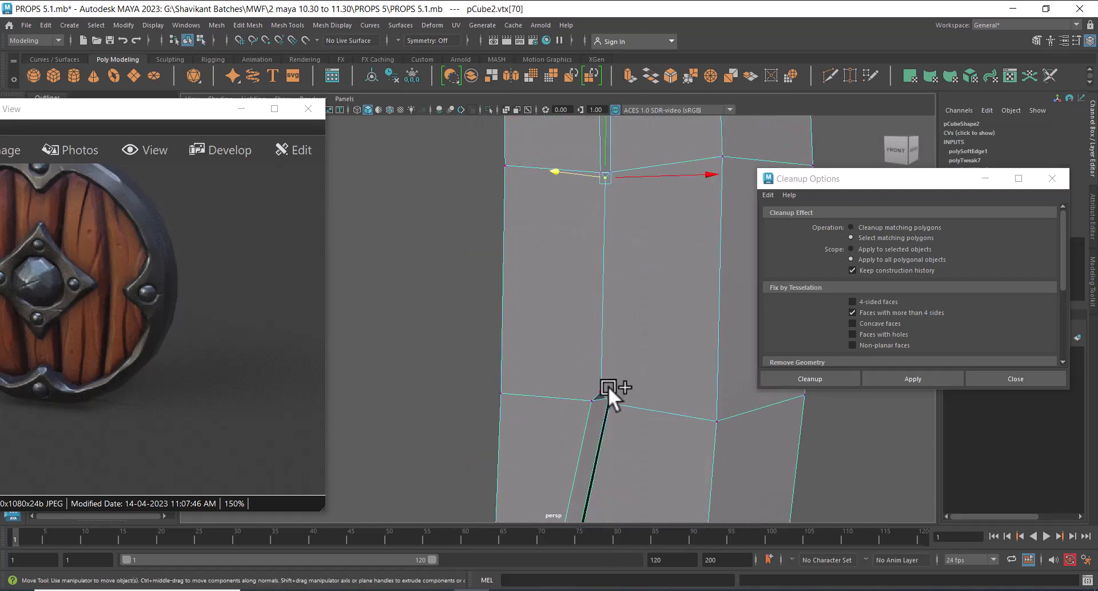
pyautogui.keyDown('shift'); pyautogui.click(600, 386); pyautogui.keyUp('shift')
pyautogui.keyDown('shift'); pyautogui.moveTo(644, 263); pyautogui.dragTo(646, 184, button='right'); pyautogui.keyUp('shift')
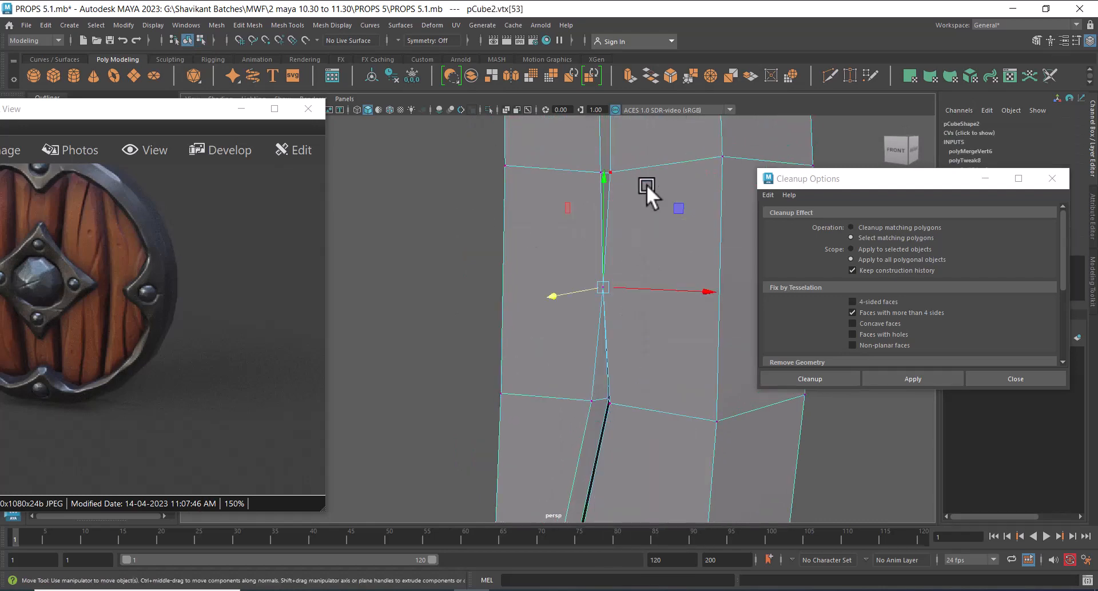
pyautogui.click(898, 379)
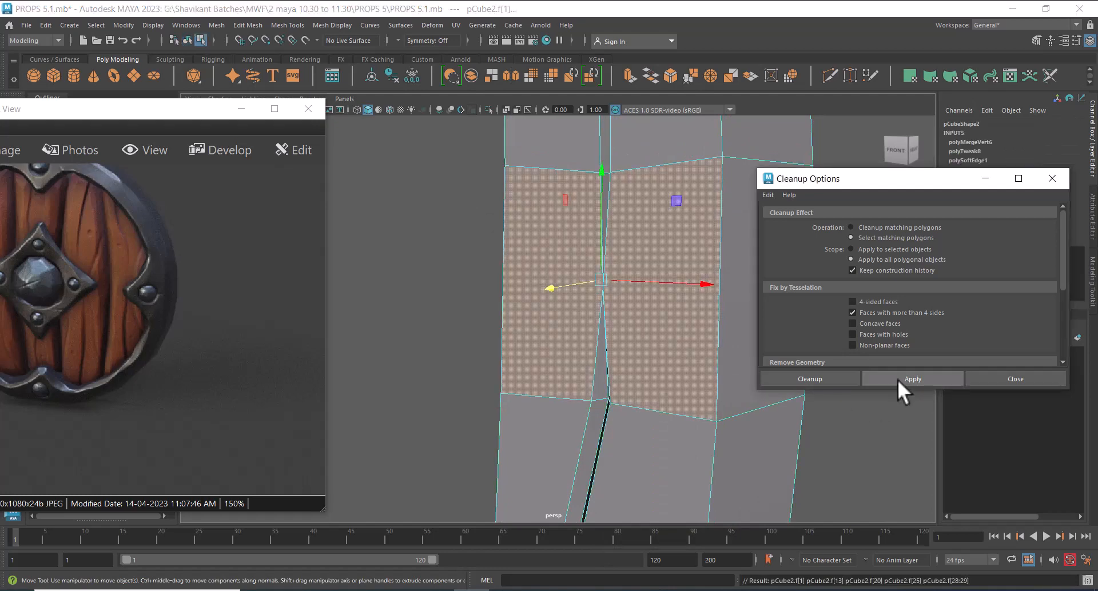
pyautogui.moveTo(615, 398)
pyautogui.keyDown('alt'); pyautogui.mouseDown()
pyautogui.moveTo(659, 396)
pyautogui.moveTo(637, 394)
pyautogui.mouseUp(); pyautogui.keyUp('alt')
pyautogui.moveTo(613, 356); pyautogui.dragTo(649, 327, button='right')
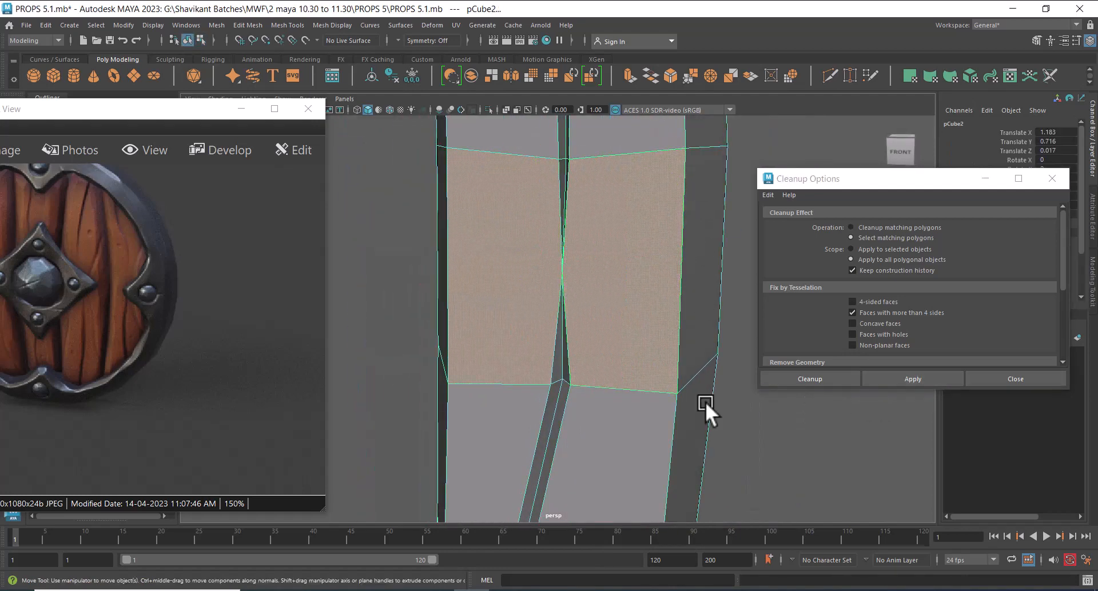
pyautogui.click(726, 434)
pyautogui.scroll(-5, 545, 283)
pyautogui.moveTo(612, 332)
pyautogui.keyDown('alt'); pyautogui.mouseDown()
pyautogui.moveTo(648, 326)
pyautogui.moveTo(617, 337)
pyautogui.mouseUp(); pyautogui.keyUp('alt')
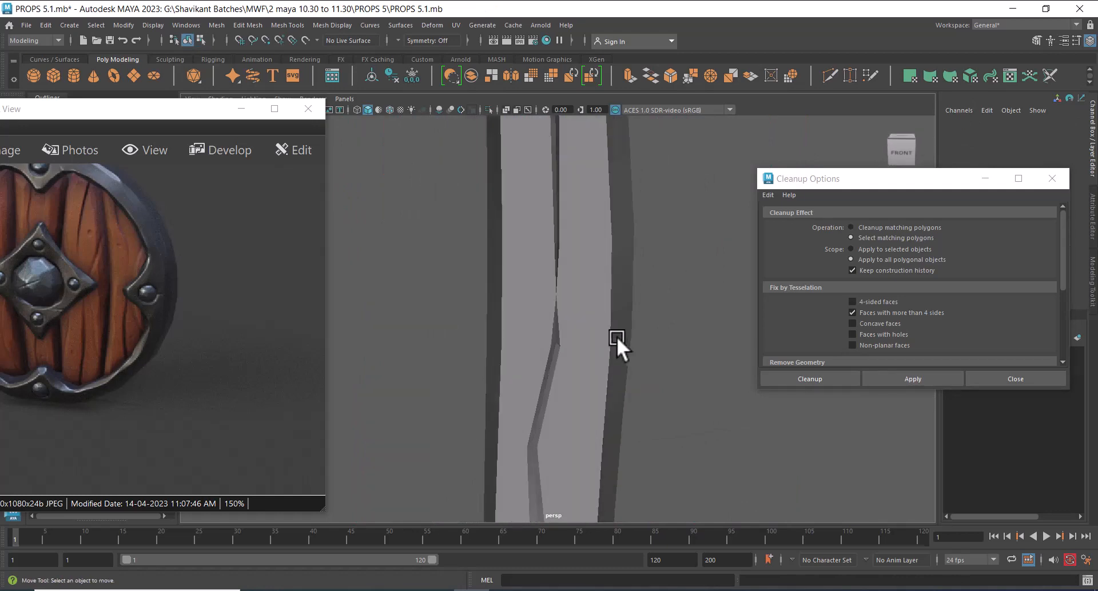
# Undo the merge of the two crack-tip vertices.
pyautogui.hotkey('ctrl', 'z')
pyautogui.hotkey('ctrl', 'z')
pyautogui.hotkey('ctrl', 'z')
pyautogui.hotkey('ctrl', 'z')
pyautogui.hotkey('ctrl', 'z')
pyautogui.hotkey('ctrl', 'z')
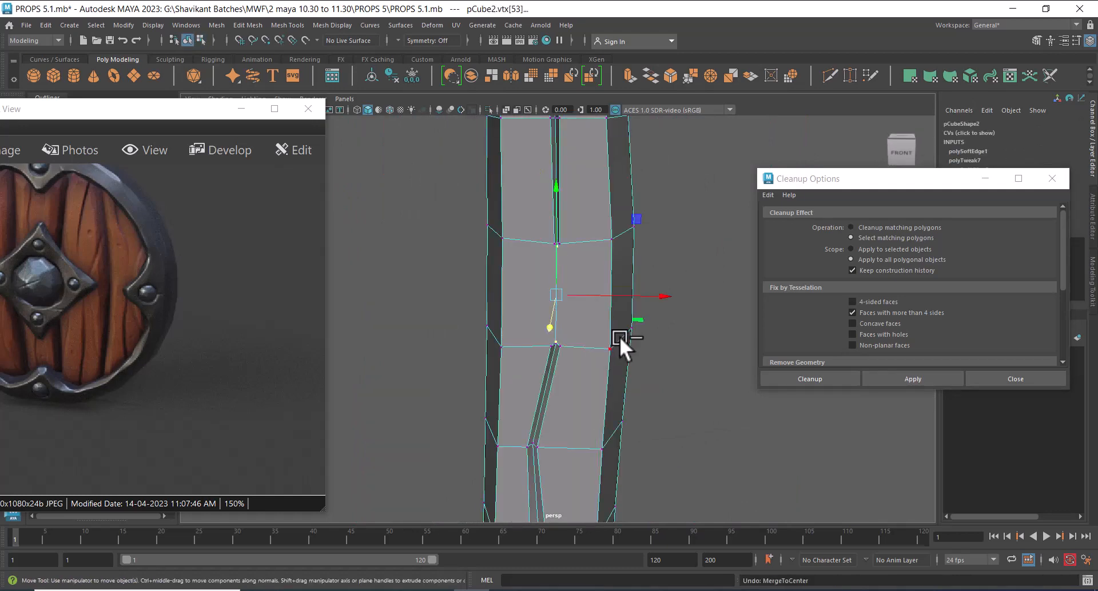
# Cut a diagonal edge from the lower crack's tip to the upper outer corner of the adjoining right-hand face and rerun the Cleanup check.
pyautogui.scroll(4, 577, 327)
pyautogui.keyDown('alt'); pyautogui.moveTo(579, 369); pyautogui.dragTo(595, 388); pyautogui.keyUp('alt')
pyautogui.scroll(2, 596, 390)
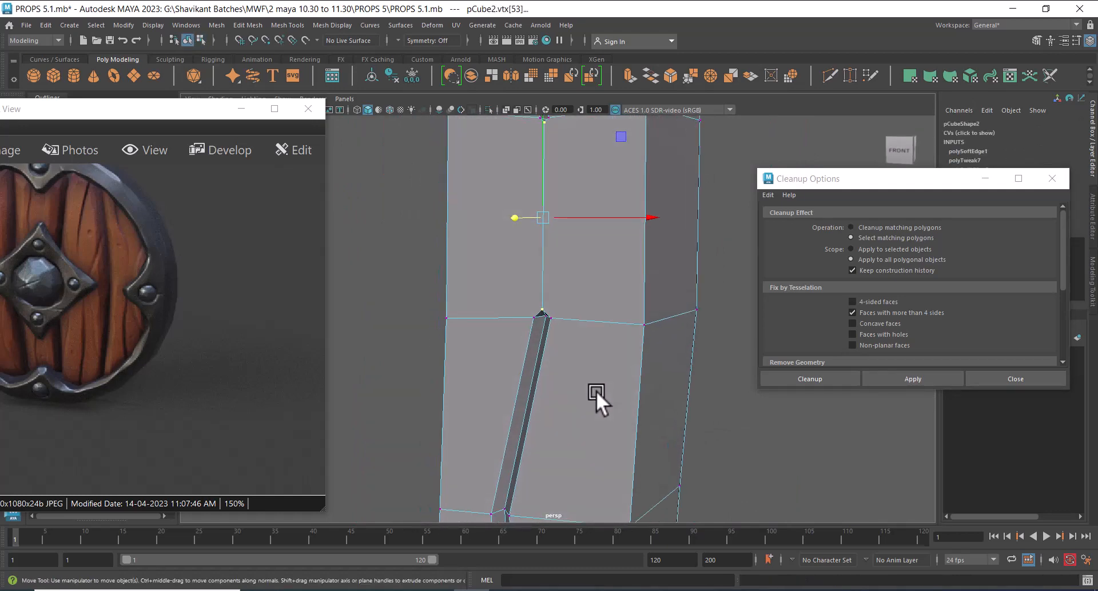
pyautogui.press('F8')
pyautogui.keyDown('shift'); pyautogui.moveTo(617, 197); pyautogui.dragTo(535, 198, button='right'); pyautogui.keyUp('shift')
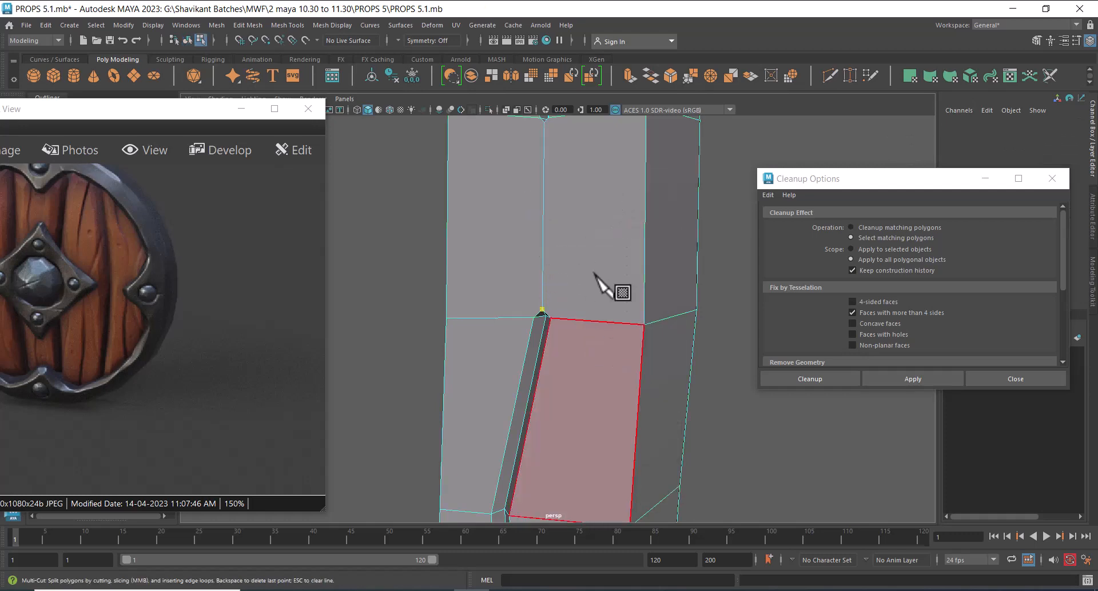
pyautogui.keyDown('alt'); pyautogui.moveTo(658, 193); pyautogui.dragTo(674, 300, button='middle'); pyautogui.keyUp('alt')
pyautogui.click(663, 219)
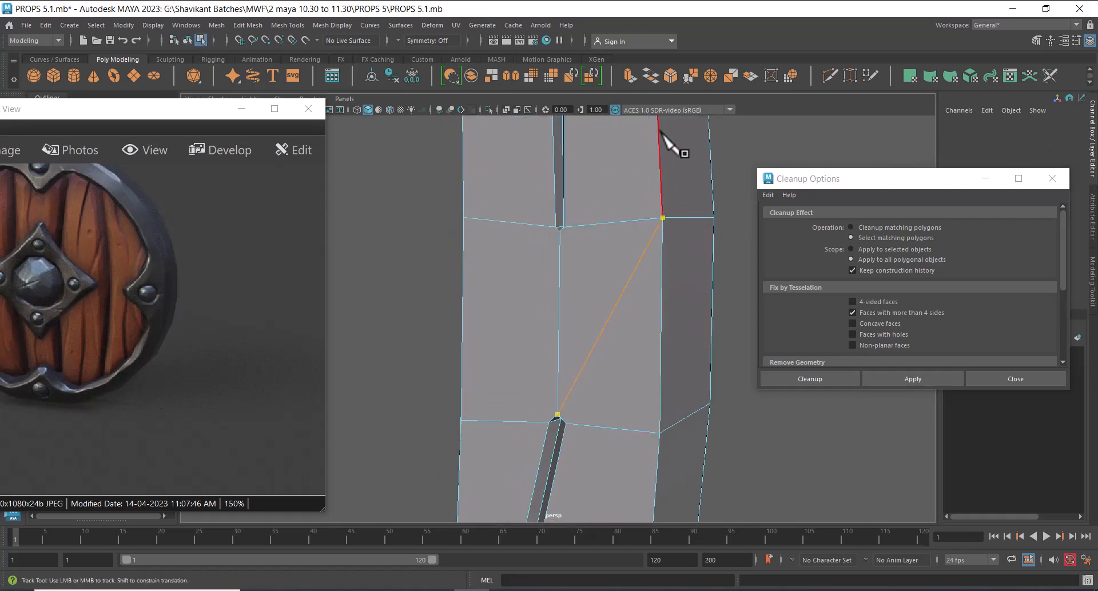
pyautogui.rightClick(669, 184)
pyautogui.press('w')
pyautogui.click(642, 242)
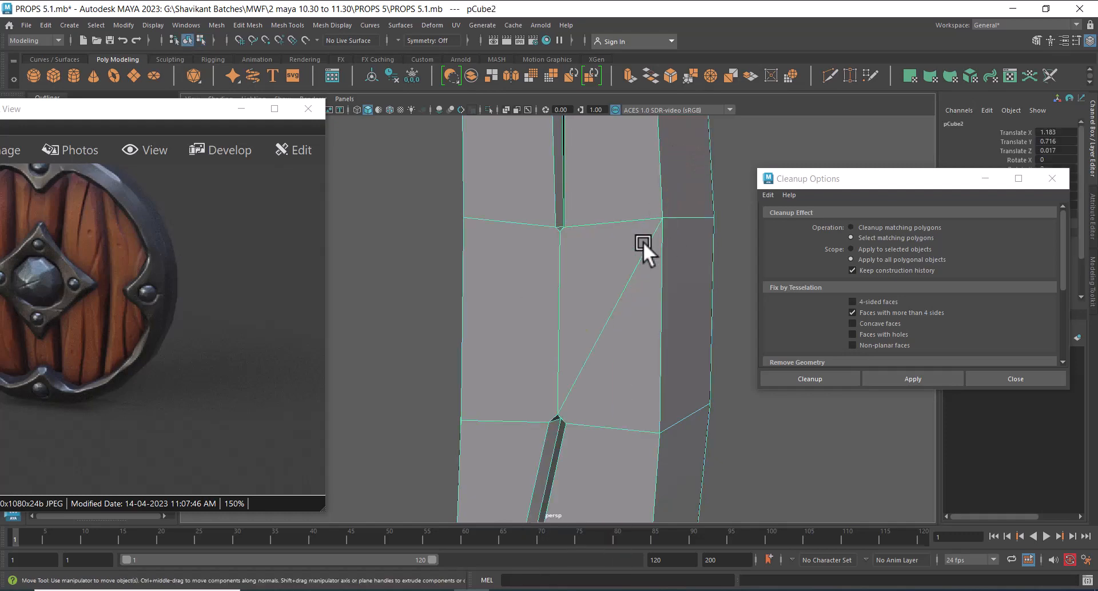
pyautogui.click(915, 380)
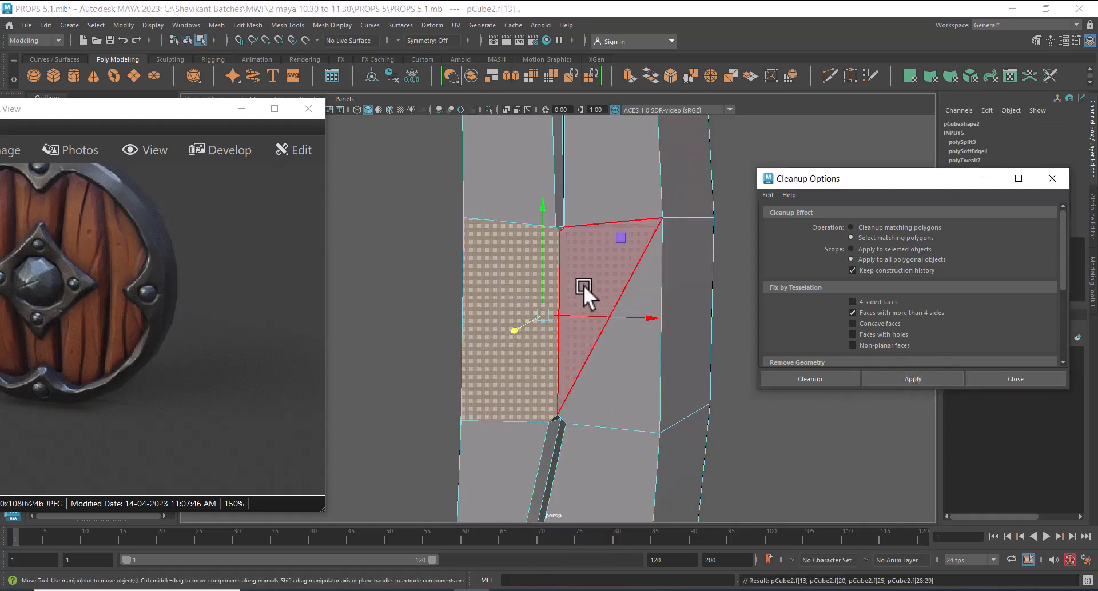
# Cut a diagonal edge from the lower crack's tip to the upper outer corner of the adjoining left-hand face and rerun the Cleanup check.
pyautogui.moveTo(592, 248); pyautogui.dragTo(677, 162, button='right')
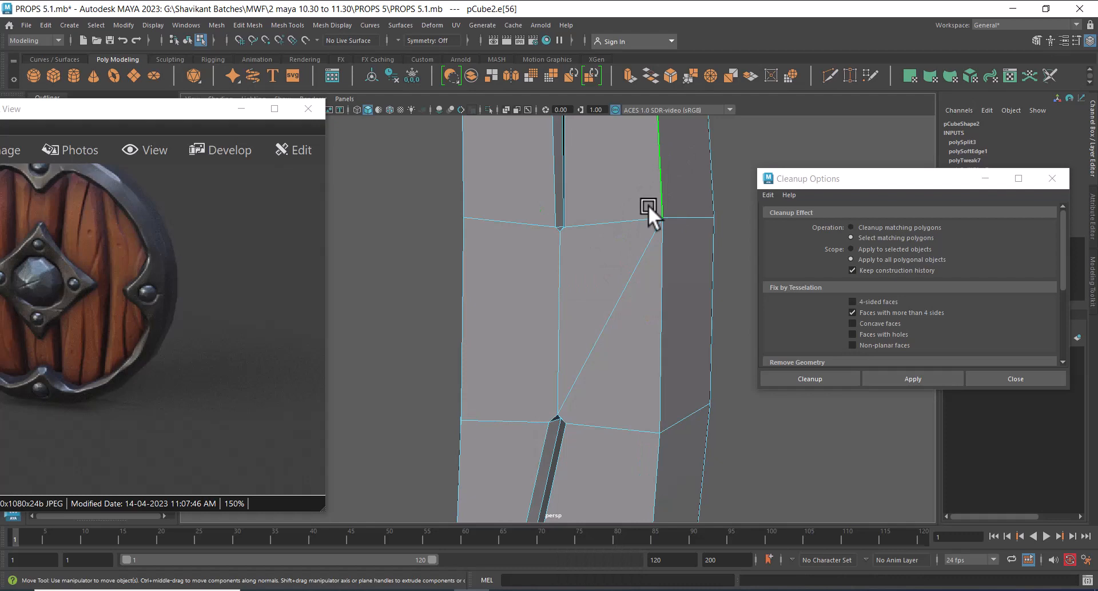
pyautogui.keyDown('shift'); pyautogui.rightClick(625, 243); pyautogui.keyUp('shift')
pyautogui.click(563, 243)
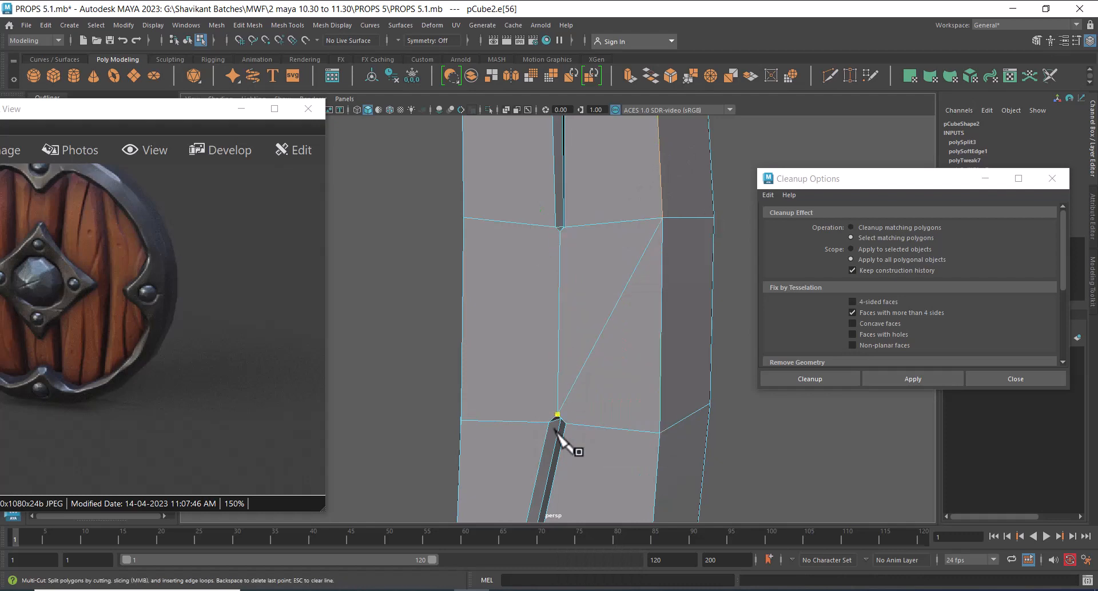
pyautogui.click(465, 218)
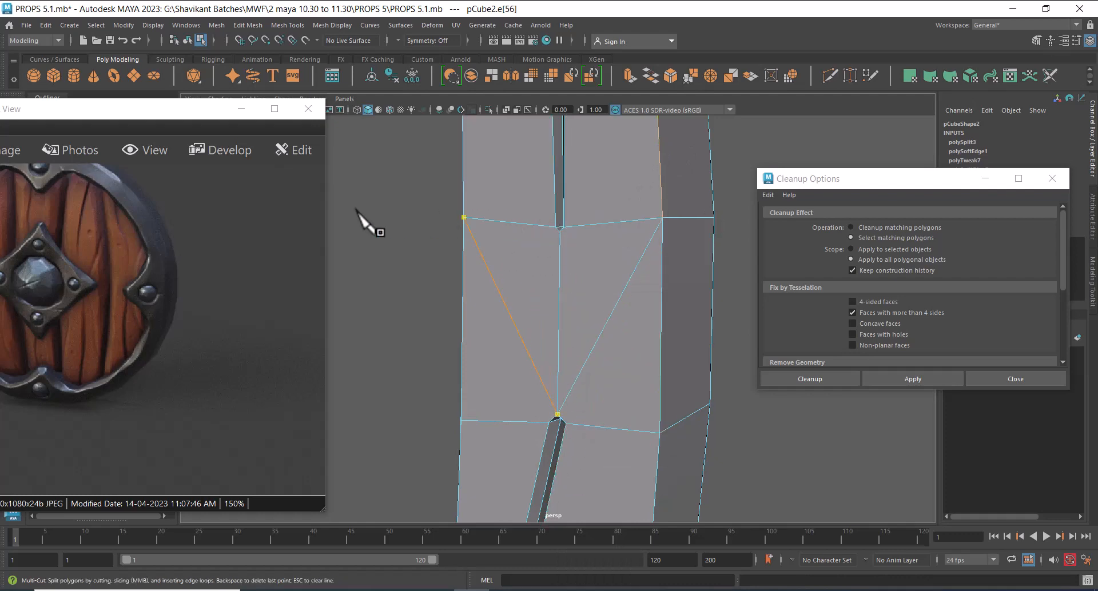
pyautogui.press('Return')
pyautogui.moveTo(503, 240); pyautogui.dragTo(669, 172, button='right')
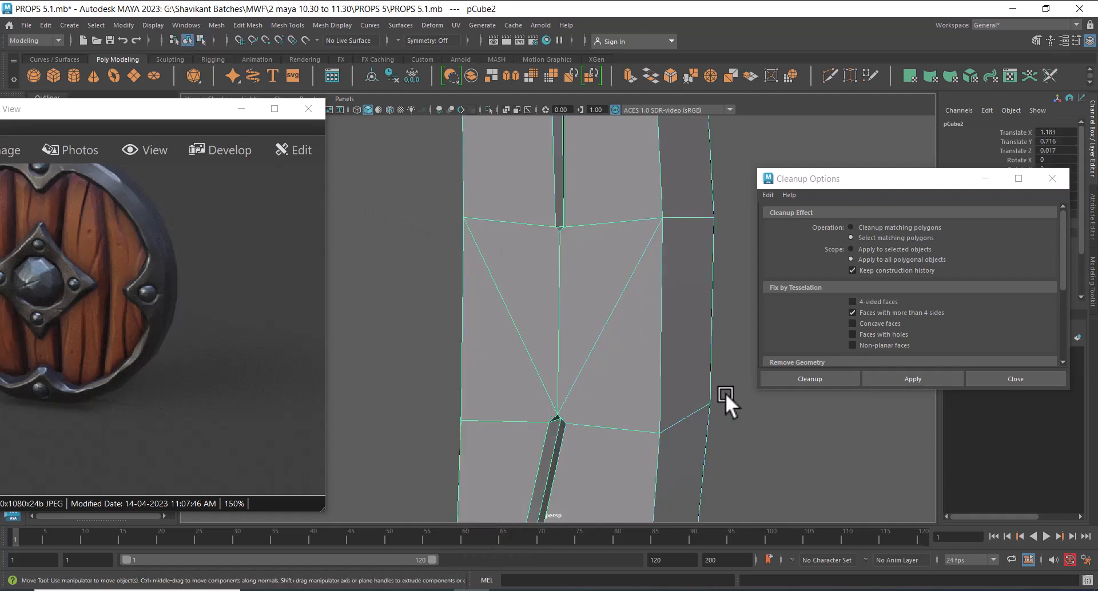
pyautogui.click(926, 377)
# Merge the cluster of vertices at the crack's back end on top of the plank to their centre and rerun the Cleanup check.
pyautogui.keyDown('alt'); pyautogui.moveTo(611, 286); pyautogui.dragTo(512, 262, button='right'); pyautogui.keyUp('alt')
pyautogui.keyDown('alt'); pyautogui.moveTo(513, 261); pyautogui.dragTo(704, 344); pyautogui.keyUp('alt')
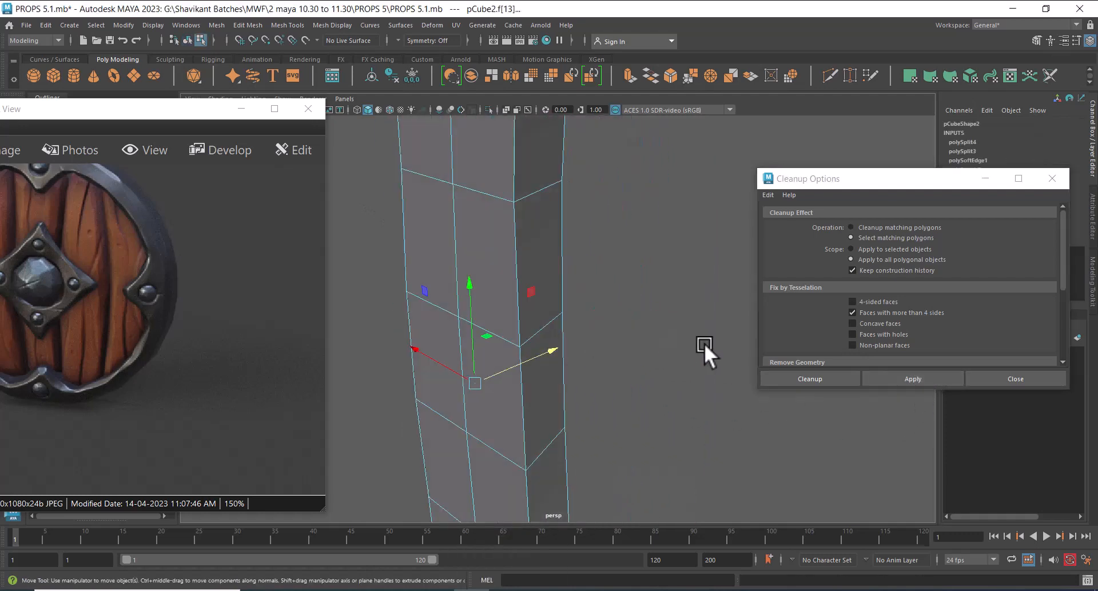
pyautogui.keyDown('alt'); pyautogui.moveTo(704, 343); pyautogui.dragTo(562, 319, button='right'); pyautogui.keyUp('alt')
pyautogui.moveTo(562, 318)
pyautogui.keyDown('alt'); pyautogui.mouseDown(button='middle')
pyautogui.moveTo(538, 211)
pyautogui.moveTo(559, 321)
pyautogui.mouseUp(button='middle'); pyautogui.keyUp('alt')
pyautogui.moveTo(559, 320)
pyautogui.keyDown('alt'); pyautogui.mouseDown()
pyautogui.moveTo(590, 337)
pyautogui.moveTo(565, 326)
pyautogui.mouseUp(); pyautogui.keyUp('alt')
pyautogui.keyDown('alt'); pyautogui.moveTo(565, 326); pyautogui.dragTo(518, 251, button='right'); pyautogui.keyUp('alt')
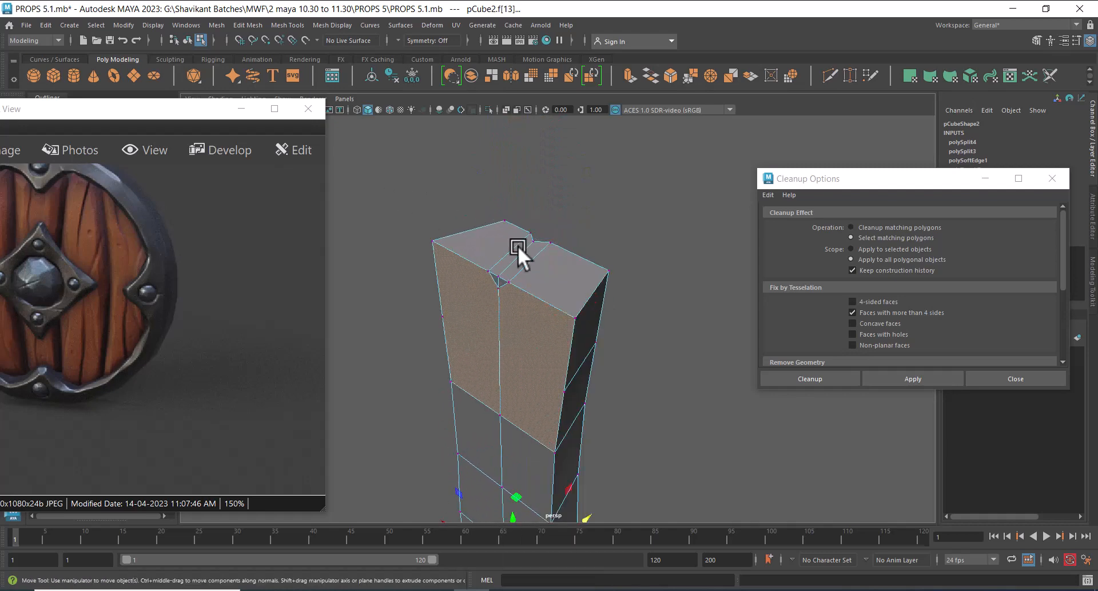
pyautogui.keyDown('alt'); pyautogui.moveTo(518, 245); pyautogui.dragTo(511, 229); pyautogui.keyUp('alt')
pyautogui.keyDown('alt'); pyautogui.moveTo(511, 229); pyautogui.dragTo(505, 228, button='right'); pyautogui.keyUp('alt')
pyautogui.press('4')
pyautogui.keyDown('alt'); pyautogui.moveTo(512, 228); pyautogui.dragTo(394, 211); pyautogui.keyUp('alt')
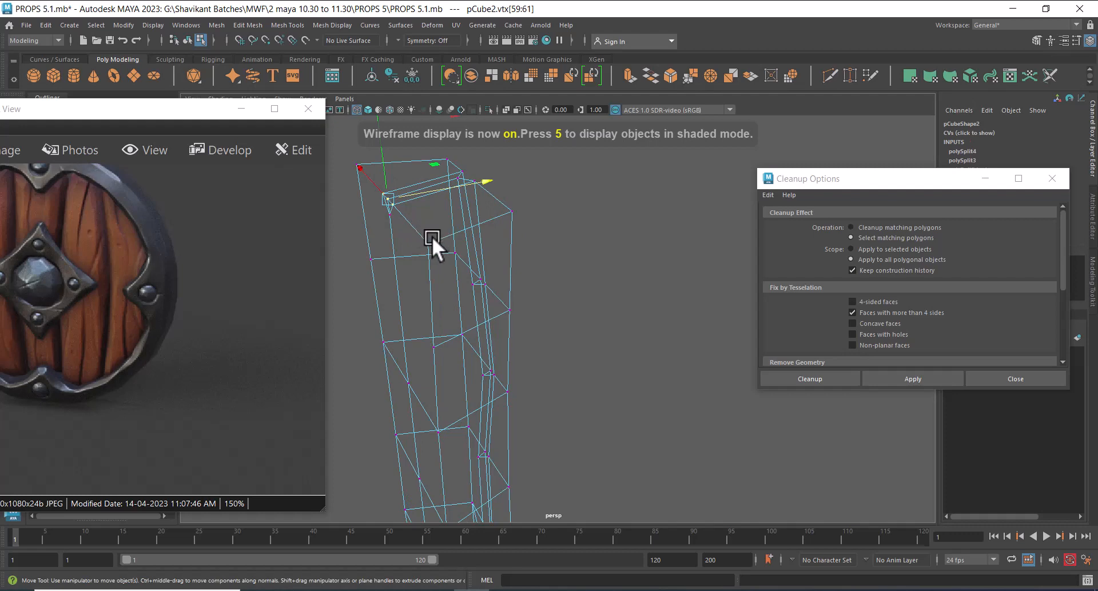
pyautogui.keyDown('alt'); pyautogui.moveTo(432, 235); pyautogui.dragTo(494, 285, button='right'); pyautogui.keyUp('alt')
pyautogui.keyDown('shift'); pyautogui.moveTo(466, 207); pyautogui.dragTo(484, 152, button='right'); pyautogui.keyUp('shift')
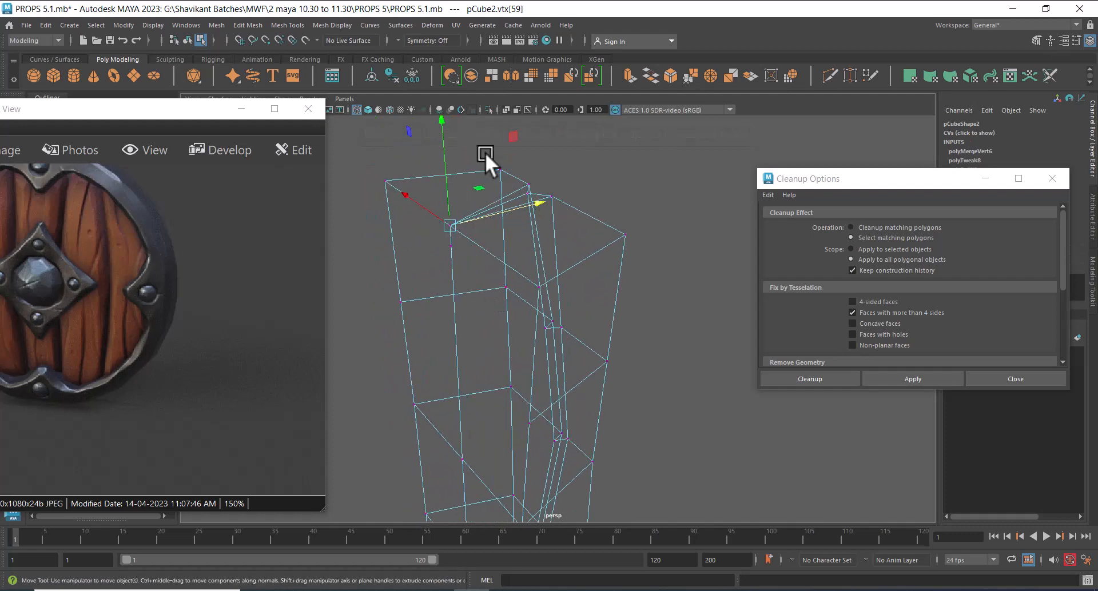
pyautogui.click(440, 250)
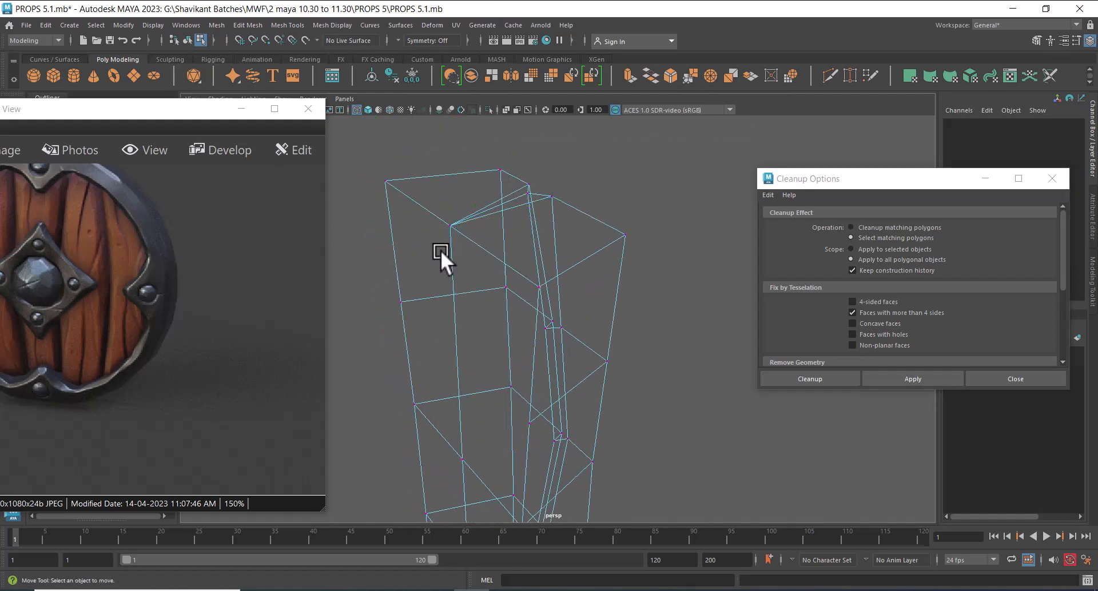
pyautogui.click(902, 379)
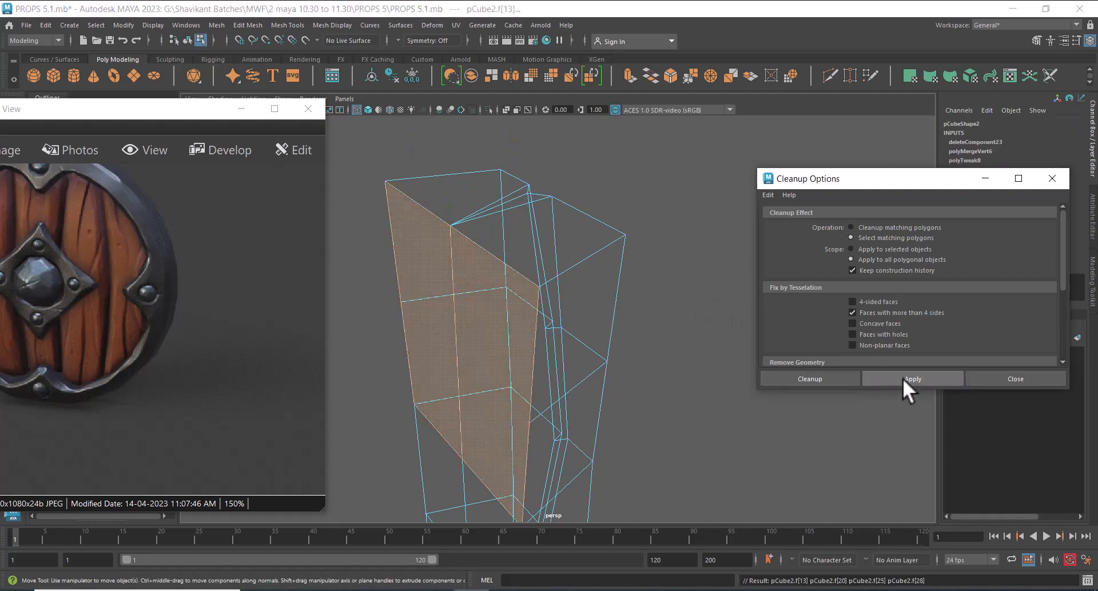
# Merge the extra vertex on the plank's long corner edge near its upper end with the vertex below it to their centre.
pyautogui.keyDown('alt'); pyautogui.moveTo(561, 280); pyautogui.dragTo(440, 328); pyautogui.keyUp('alt')
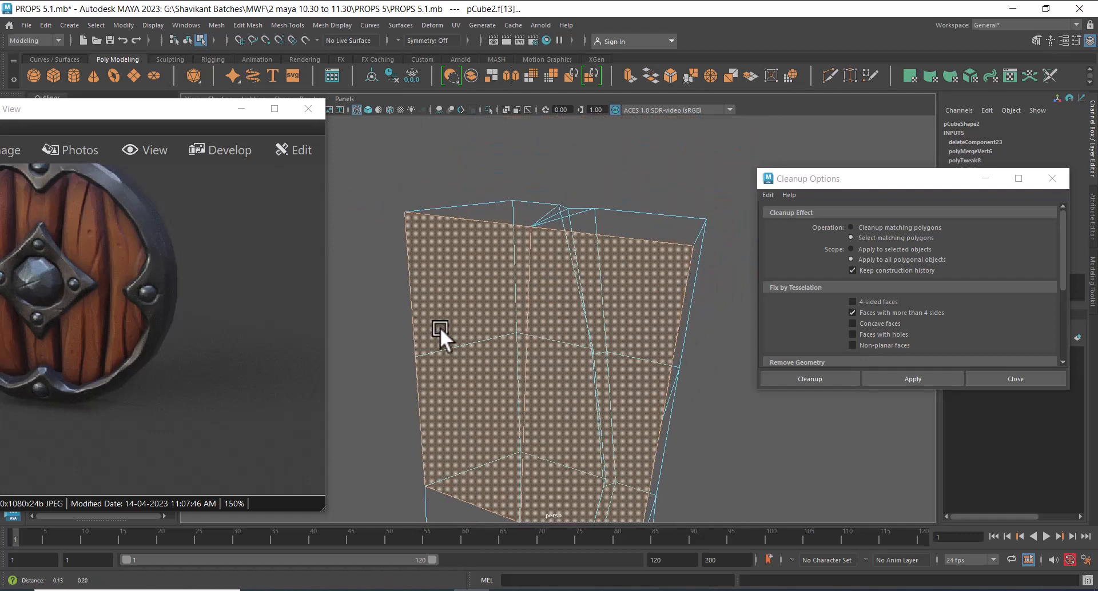
pyautogui.press('5')
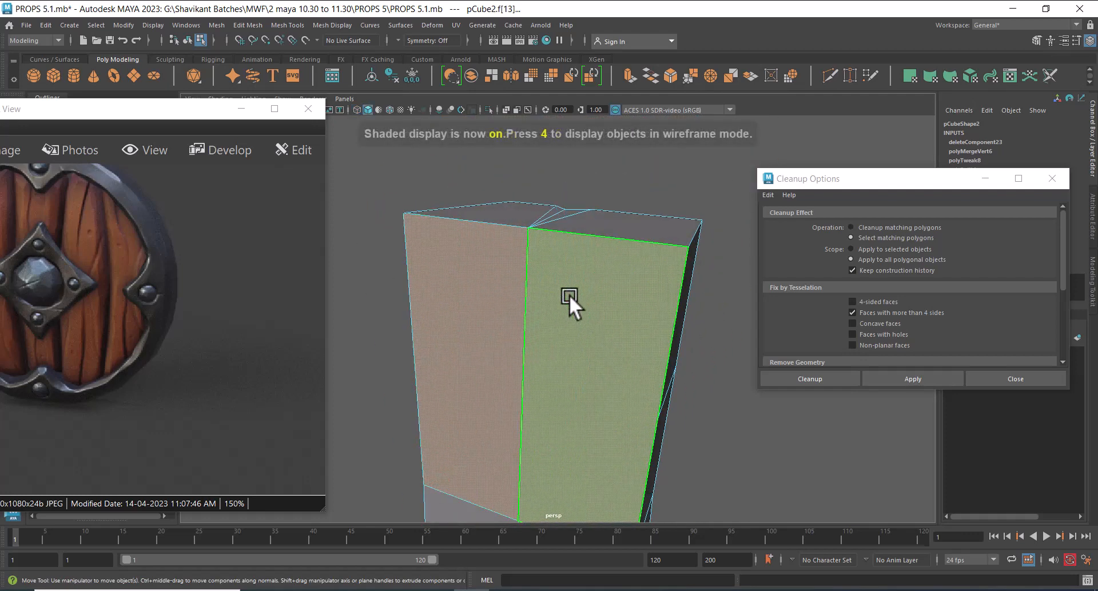
pyautogui.keyDown('alt'); pyautogui.moveTo(666, 259); pyautogui.dragTo(568, 319); pyautogui.keyUp('alt')
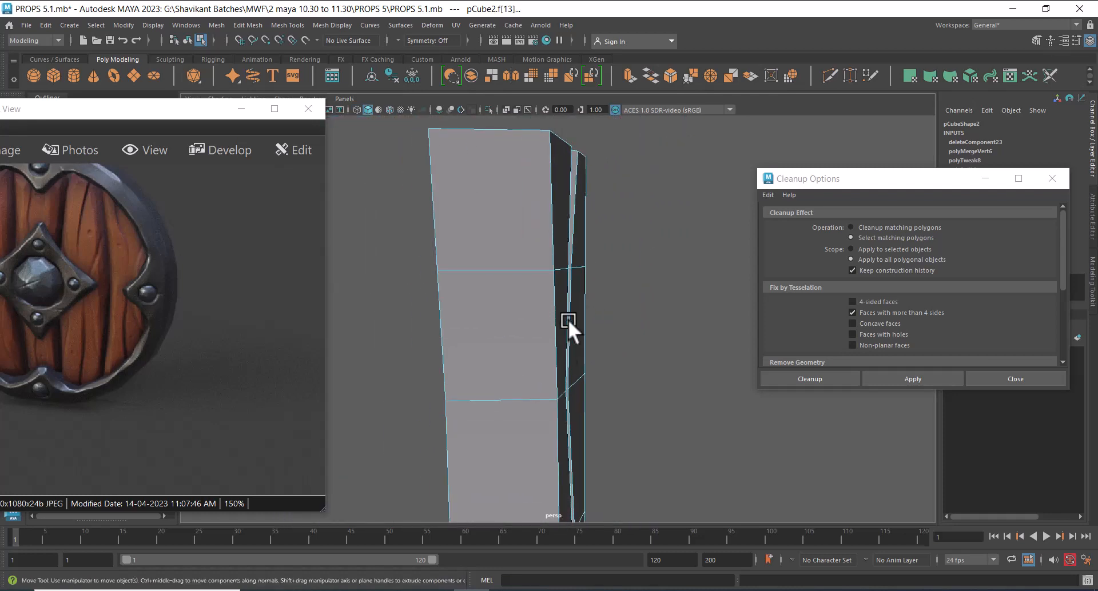
pyautogui.click(476, 346)
pyautogui.press('f')
pyautogui.press('F8')
pyautogui.keyDown('alt'); pyautogui.moveTo(618, 238); pyautogui.dragTo(465, 217); pyautogui.keyUp('alt')
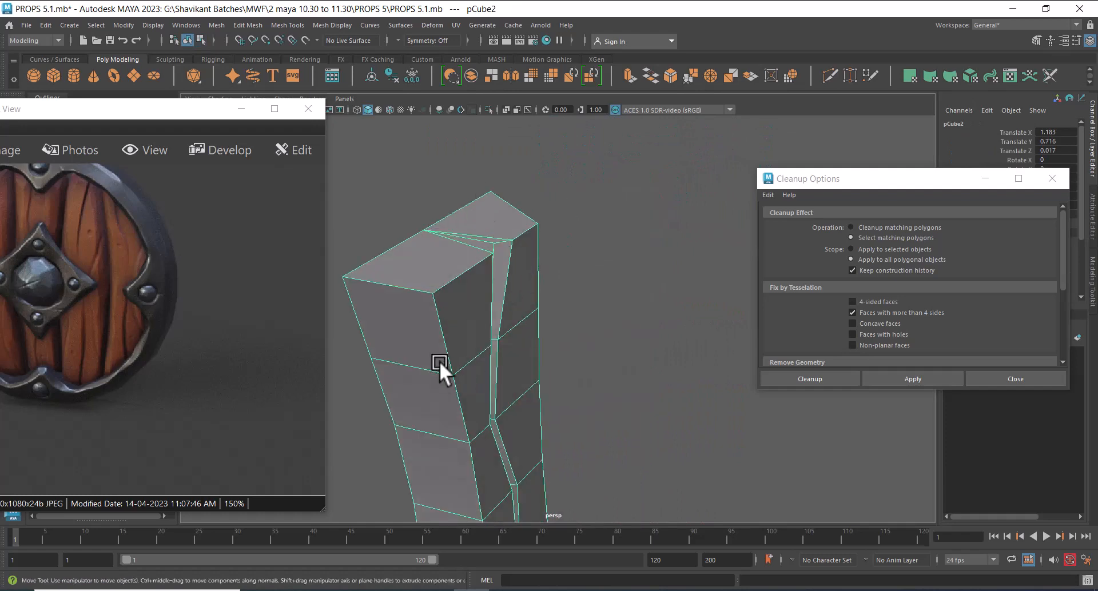
pyautogui.keyDown('alt'); pyautogui.moveTo(433, 366); pyautogui.dragTo(489, 354); pyautogui.keyUp('alt')
pyautogui.keyDown('alt'); pyautogui.moveTo(578, 350); pyautogui.dragTo(513, 347); pyautogui.keyUp('alt')
pyautogui.keyDown('alt'); pyautogui.moveTo(578, 304); pyautogui.dragTo(523, 299); pyautogui.keyUp('alt')
pyautogui.moveTo(562, 255); pyautogui.dragTo(519, 257, button='right')
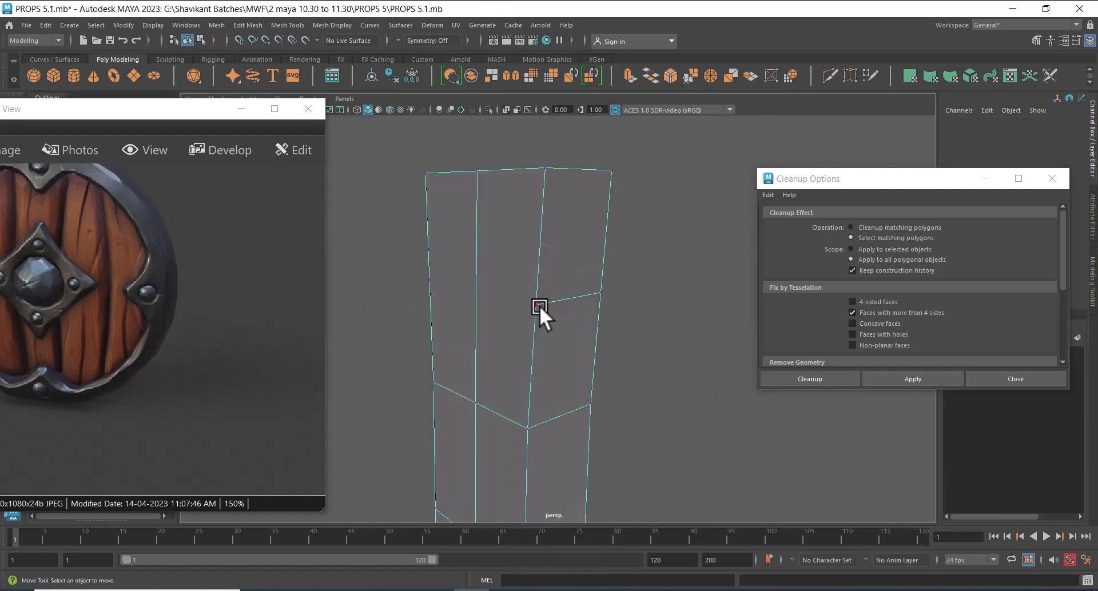
pyautogui.click(538, 306)
pyautogui.keyDown('shift'); pyautogui.click(525, 428); pyautogui.keyUp('shift')
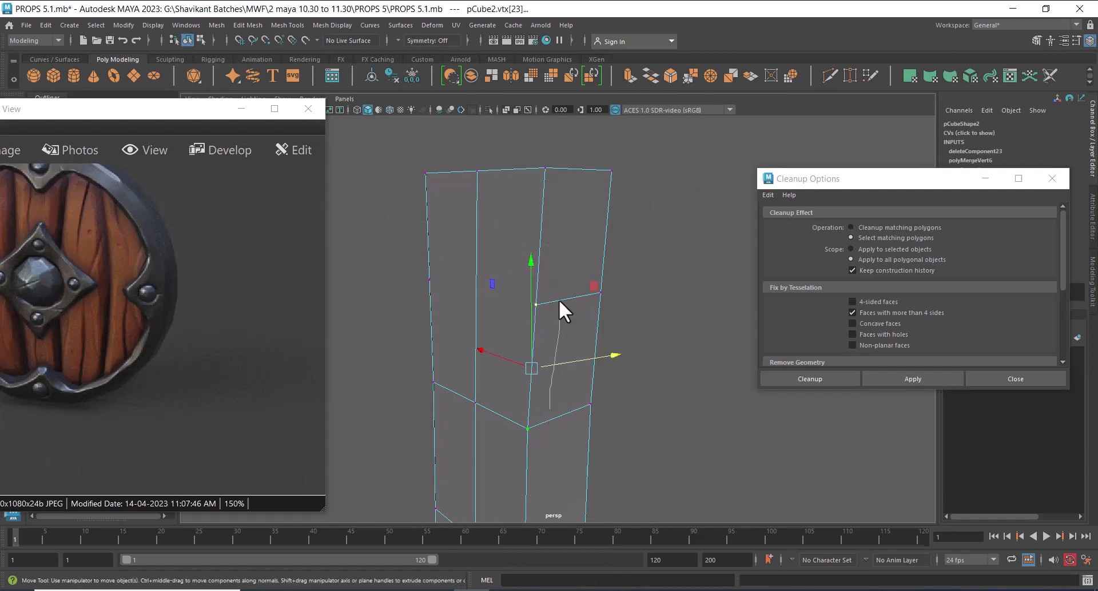
pyautogui.keyDown('shift'); pyautogui.moveTo(558, 300); pyautogui.dragTo(559, 176, button='right'); pyautogui.keyUp('shift')
# Merge the matching pair of vertices on the opposite corner edge to their centre and rerun the Cleanup check.
pyautogui.keyDown('alt'); pyautogui.moveTo(559, 176); pyautogui.dragTo(605, 278); pyautogui.keyUp('alt')
pyautogui.click(605, 279)
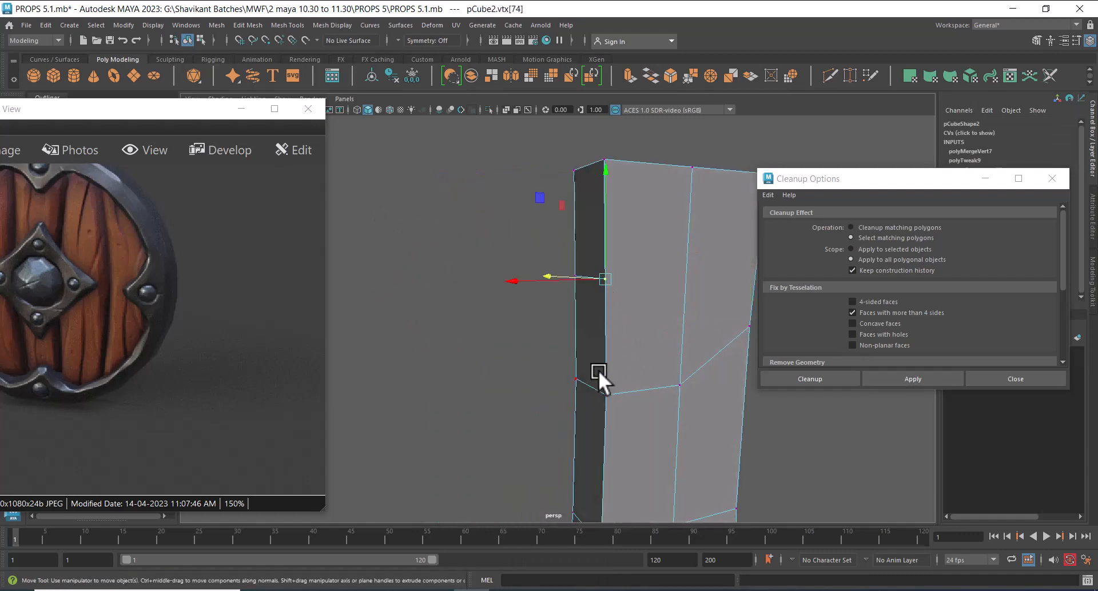
pyautogui.keyDown('shift'); pyautogui.click(605, 396); pyautogui.keyUp('shift')
pyautogui.keyDown('shift'); pyautogui.moveTo(619, 407); pyautogui.dragTo(649, 285, button='right'); pyautogui.keyUp('shift')
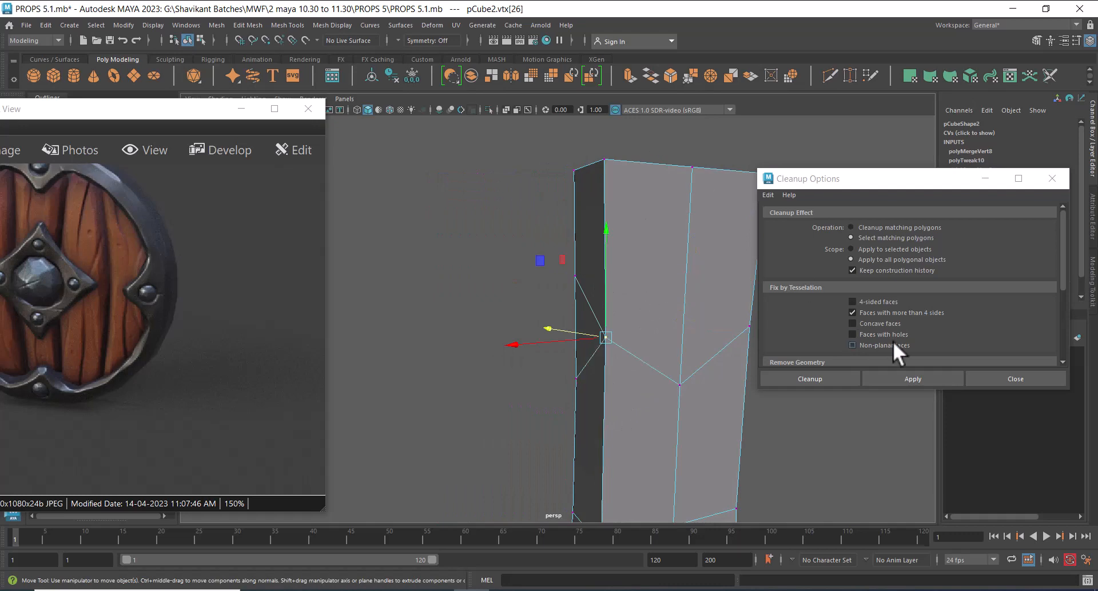
pyautogui.click(924, 376)
# Merge the clustered vertices at the crack's back end on the underside of the plank to their centre.
pyautogui.scroll(-5, 498, 294)
pyautogui.keyDown('alt'); pyautogui.moveTo(597, 484); pyautogui.dragTo(557, 308, button='middle'); pyautogui.keyUp('alt')
pyautogui.scroll(3, 541, 370)
pyautogui.keyDown('alt'); pyautogui.moveTo(542, 370); pyautogui.dragTo(543, 316); pyautogui.keyUp('alt')
pyautogui.moveTo(544, 317); pyautogui.dragTo(365, 274, button='right')
pyautogui.scroll(3, 516, 378)
pyautogui.moveTo(560, 278); pyautogui.dragTo(464, 331, button='right')
pyautogui.keyDown('alt'); pyautogui.moveTo(464, 331); pyautogui.dragTo(498, 400); pyautogui.keyUp('alt')
pyautogui.keyDown('alt'); pyautogui.moveTo(498, 401); pyautogui.dragTo(508, 358); pyautogui.keyUp('alt')
pyautogui.keyDown('shift'); pyautogui.moveTo(508, 344); pyautogui.dragTo(497, 242, button='right'); pyautogui.keyUp('shift')
pyautogui.keyDown('alt'); pyautogui.moveTo(552, 279); pyautogui.dragTo(495, 244); pyautogui.keyUp('alt')
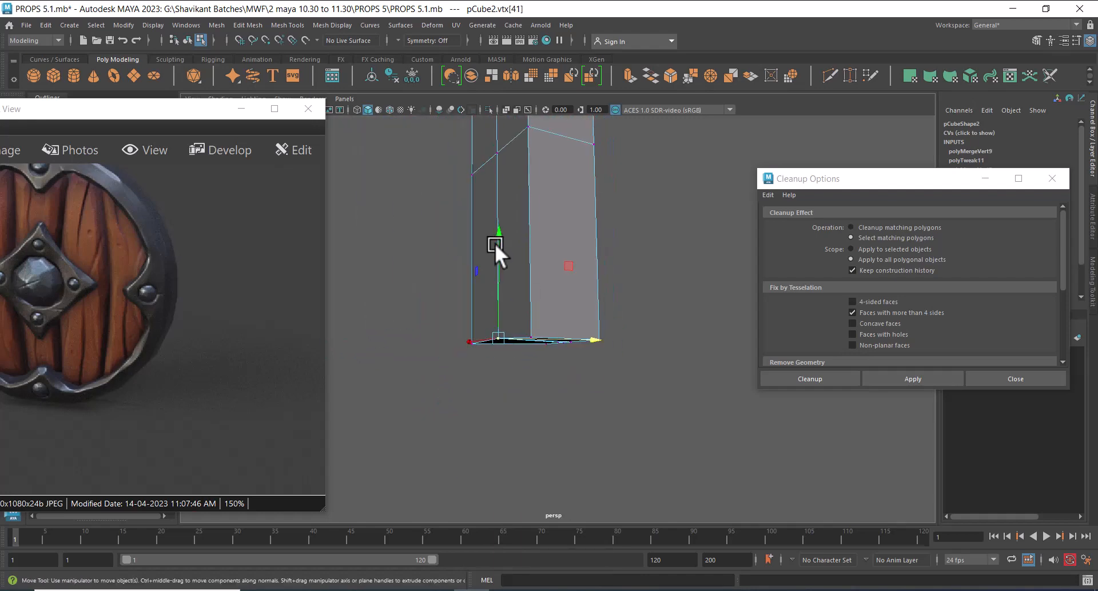
# Return to whole-object selection and undo the plank's accidental move.
pyautogui.moveTo(496, 244); pyautogui.dragTo(585, 182, button='right')
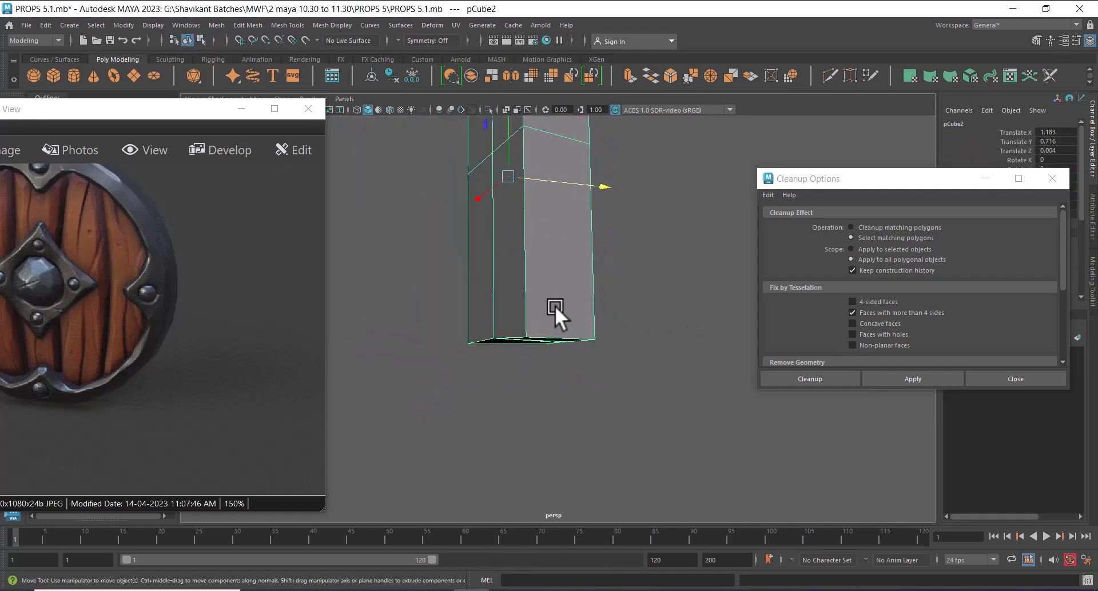
pyautogui.hotkey('ctrl', 'z')
pyautogui.click(589, 408)
pyautogui.hotkey('ctrl', 'z')
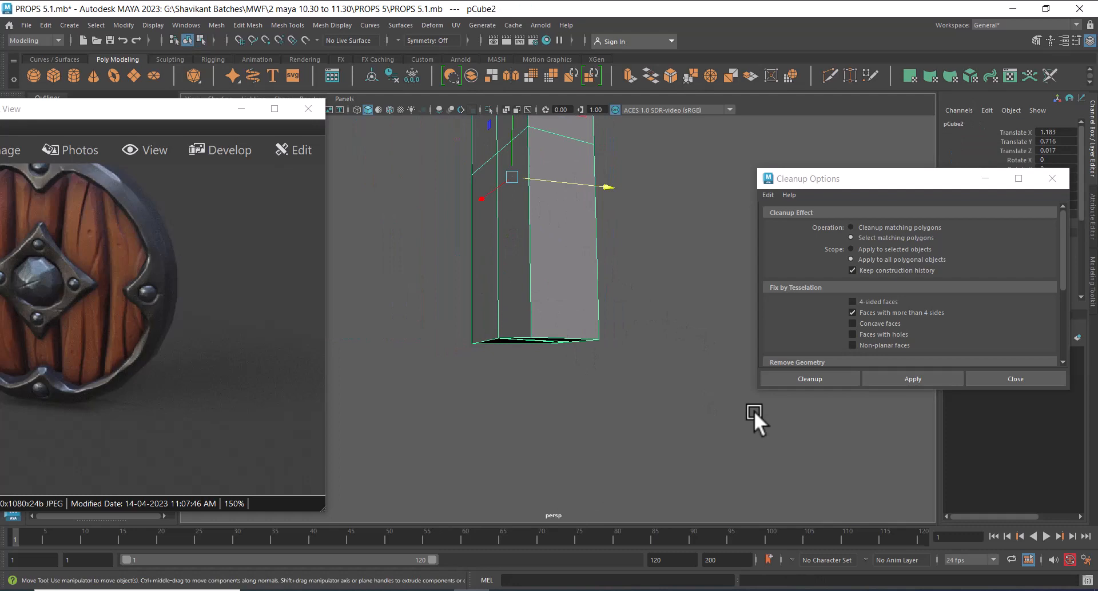
# Rerun the Cleanup check for faces with more than four sides, inspect the plank and close the Cleanup options.
pyautogui.click(907, 377)
pyautogui.scroll(-5, 491, 254)
pyautogui.scroll(-2, 457, 200)
pyautogui.keyDown('alt'); pyautogui.moveTo(491, 254); pyautogui.dragTo(546, 354); pyautogui.keyUp('alt')
pyautogui.scroll(3, 592, 375)
pyautogui.scroll(2, 546, 354)
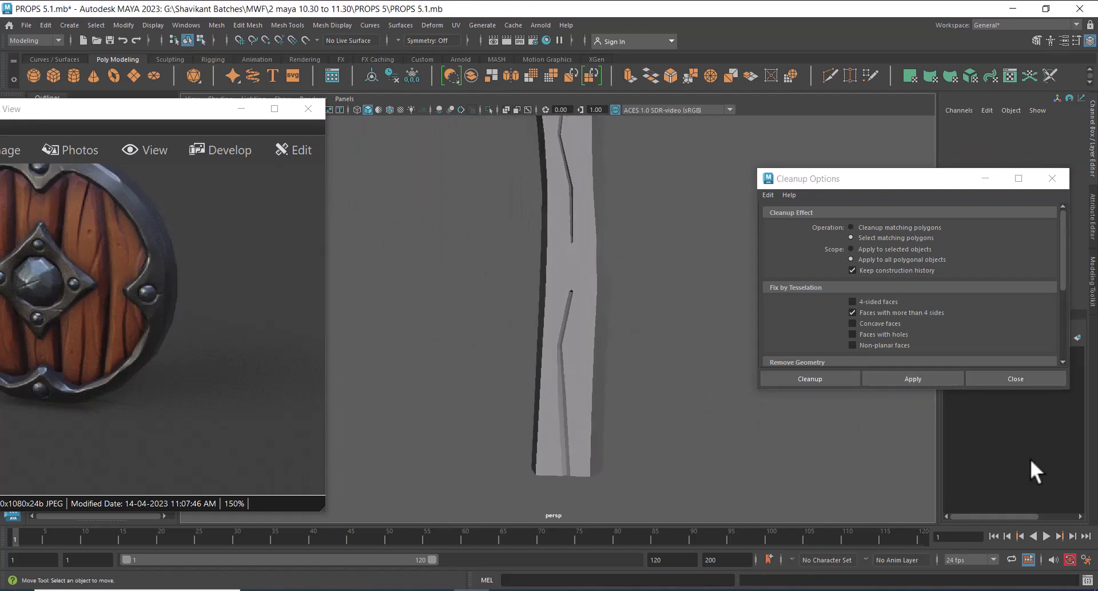
pyautogui.click(1024, 379)
# Select the long front corner edges running down both sides of the plank.
pyautogui.click(589, 349)
pyautogui.scroll(3, 559, 359)
pyautogui.moveTo(558, 360); pyautogui.dragTo(554, 193, button='right')
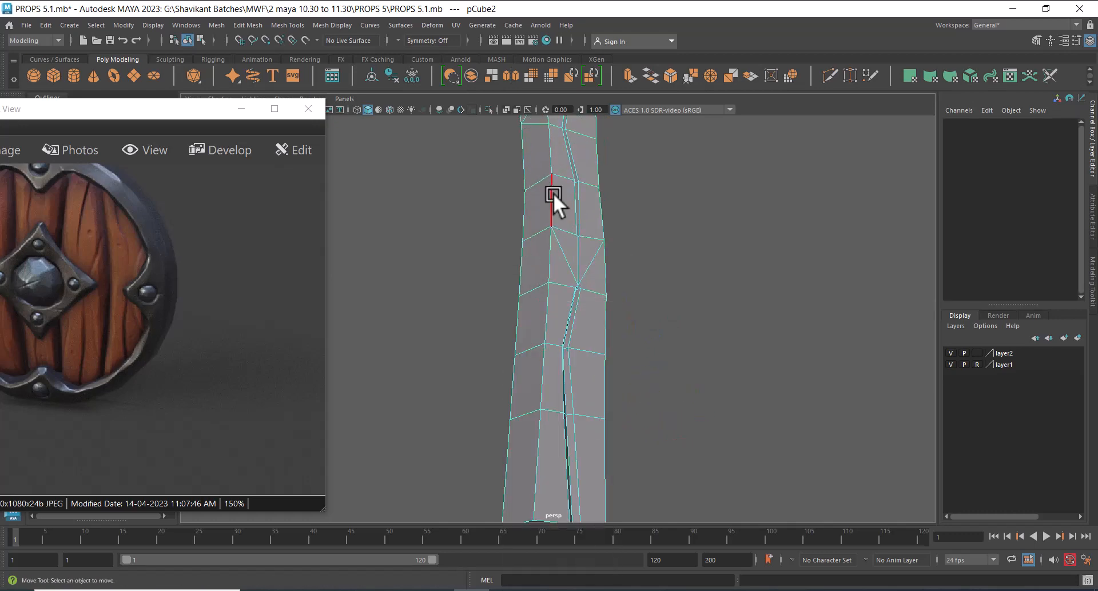
pyautogui.keyDown('alt'); pyautogui.moveTo(551, 473); pyautogui.dragTo(548, 357, button='middle'); pyautogui.keyUp('alt')
pyautogui.click(538, 350)
pyautogui.keyDown('alt'); pyautogui.moveTo(564, 146); pyautogui.dragTo(596, 301, button='middle'); pyautogui.keyUp('alt')
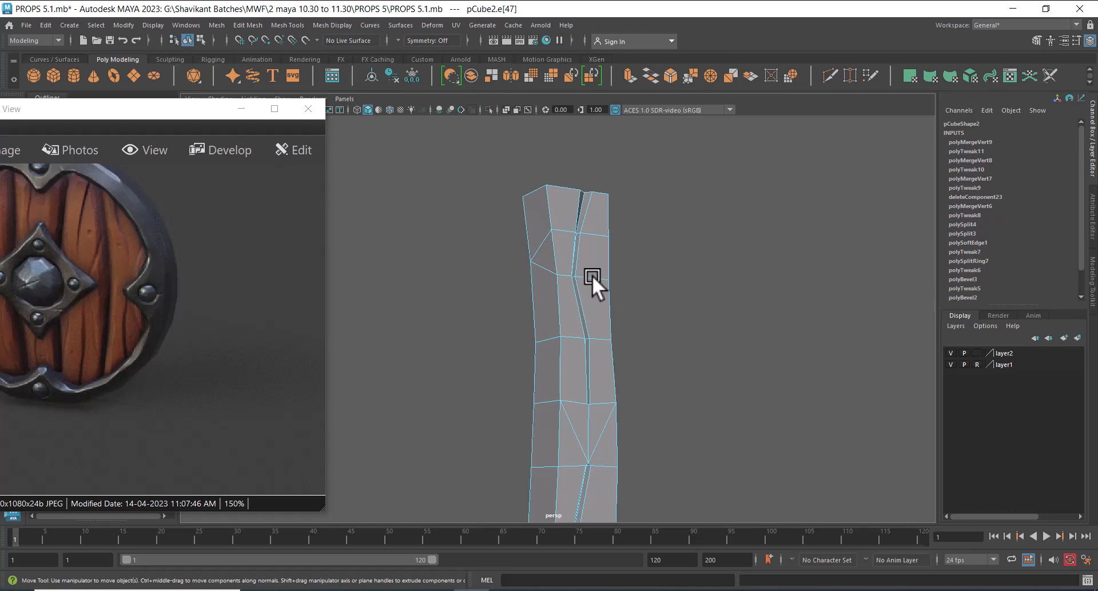
pyautogui.keyDown('alt'); pyautogui.moveTo(591, 303); pyautogui.dragTo(593, 338); pyautogui.keyUp('alt')
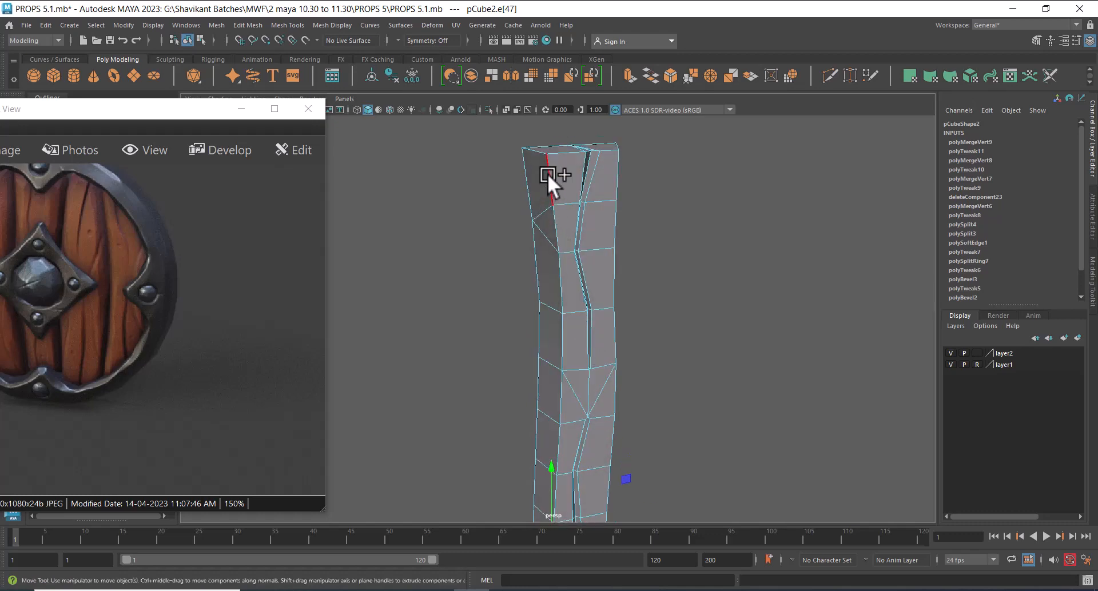
pyautogui.keyDown('shift'); pyautogui.click(548, 173); pyautogui.keyUp('shift')
pyautogui.keyDown('alt'); pyautogui.moveTo(554, 180); pyautogui.dragTo(601, 229); pyautogui.keyUp('alt')
pyautogui.keyDown('shift'); pyautogui.click(648, 183); pyautogui.keyUp('shift')
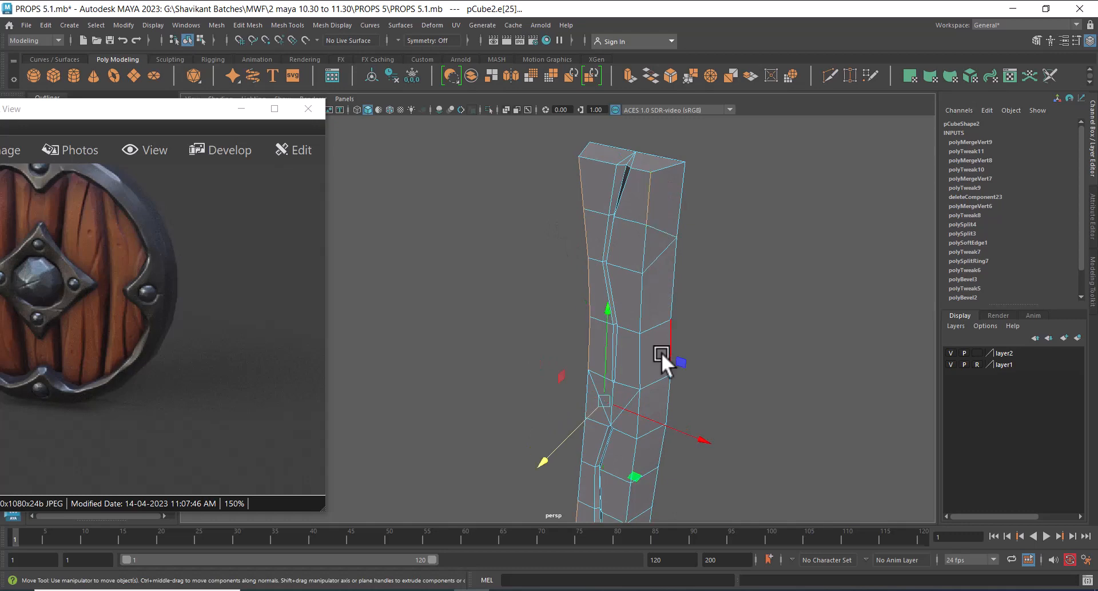
pyautogui.keyDown('alt'); pyautogui.moveTo(662, 353); pyautogui.dragTo(644, 131, button='middle'); pyautogui.keyUp('alt')
pyautogui.keyDown('shift'); pyautogui.doubleClick(605, 360); pyautogui.keyUp('shift')
# Add the front edges of the plank's upper end, on both sides of the crack, to the edge selection.
pyautogui.keyDown('alt'); pyautogui.moveTo(650, 246); pyautogui.dragTo(652, 421, button='middle'); pyautogui.keyUp('alt')
pyautogui.scroll(3, 648, 271)
pyautogui.scroll(2, 695, 286)
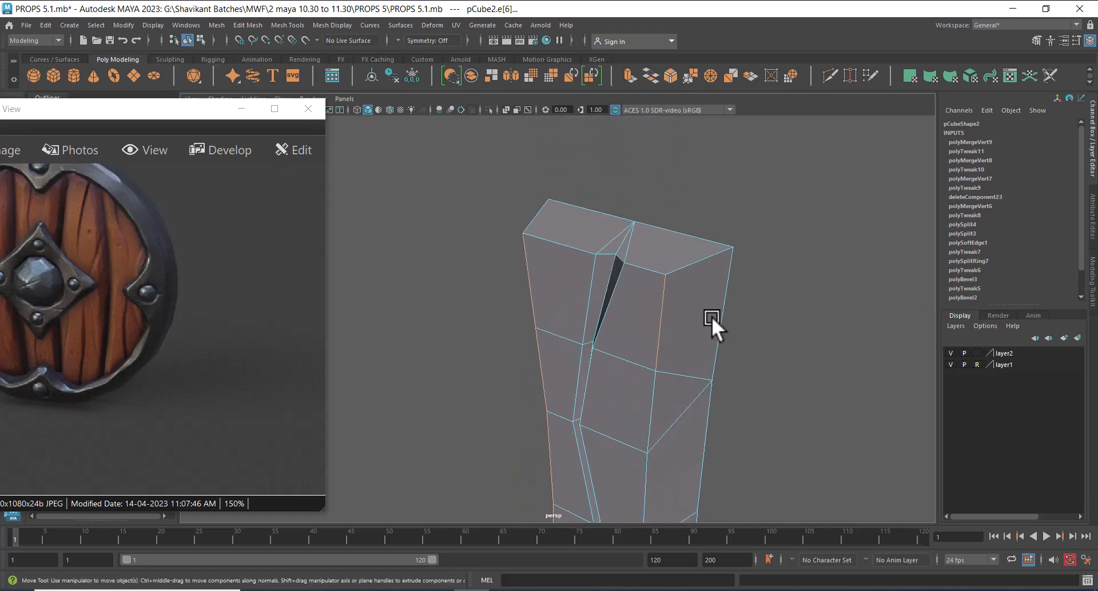
pyautogui.keyDown('shift'); pyautogui.click(691, 264); pyautogui.keyUp('shift')
pyautogui.keyDown('shift'); pyautogui.doubleClick(644, 264); pyautogui.keyUp('shift')
pyautogui.keyDown('alt'); pyautogui.moveTo(545, 240); pyautogui.dragTo(608, 240); pyautogui.keyUp('alt')
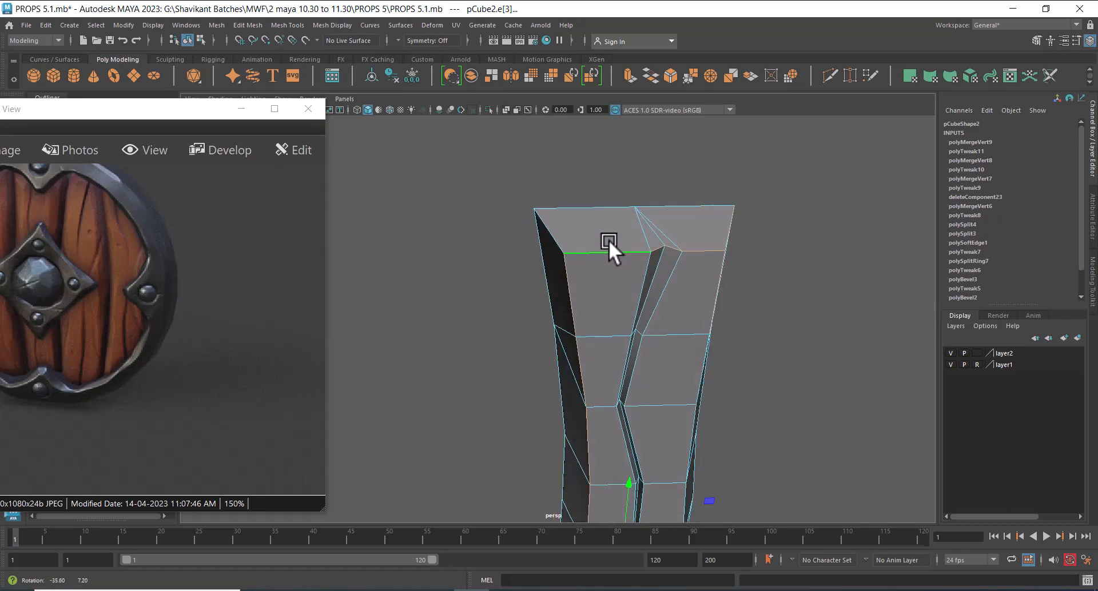
pyautogui.keyDown('shift'); pyautogui.click(554, 230); pyautogui.keyUp('shift')
# Add the front corner edges beside and below the uncracked middle section to the edge selection.
pyautogui.keyDown('alt'); pyautogui.moveTo(643, 344); pyautogui.dragTo(643, 278, button='middle'); pyautogui.keyUp('alt')
pyautogui.keyDown('alt'); pyautogui.moveTo(642, 277); pyautogui.dragTo(662, 237); pyautogui.keyUp('alt')
pyautogui.keyDown('alt'); pyautogui.moveTo(648, 422); pyautogui.dragTo(655, 255, button='middle'); pyautogui.keyUp('alt')
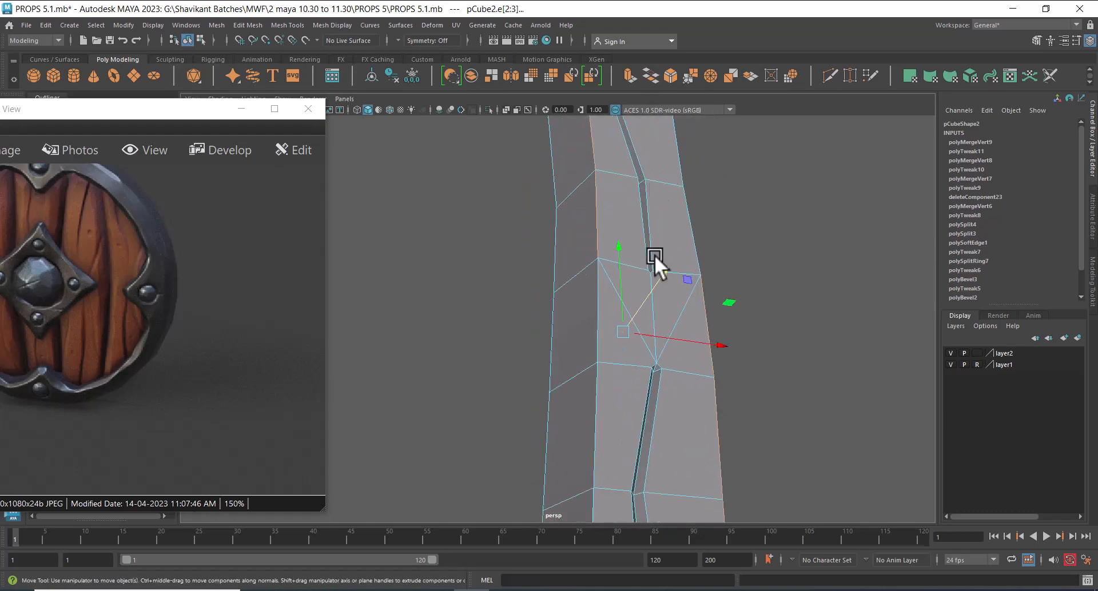
pyautogui.keyDown('shift'); pyautogui.click(599, 331); pyautogui.keyUp('shift')
pyautogui.keyDown('alt'); pyautogui.moveTo(601, 435); pyautogui.dragTo(608, 286, button='middle'); pyautogui.keyUp('alt')
pyautogui.keyDown('shift'); pyautogui.doubleClick(603, 285); pyautogui.keyUp('shift')
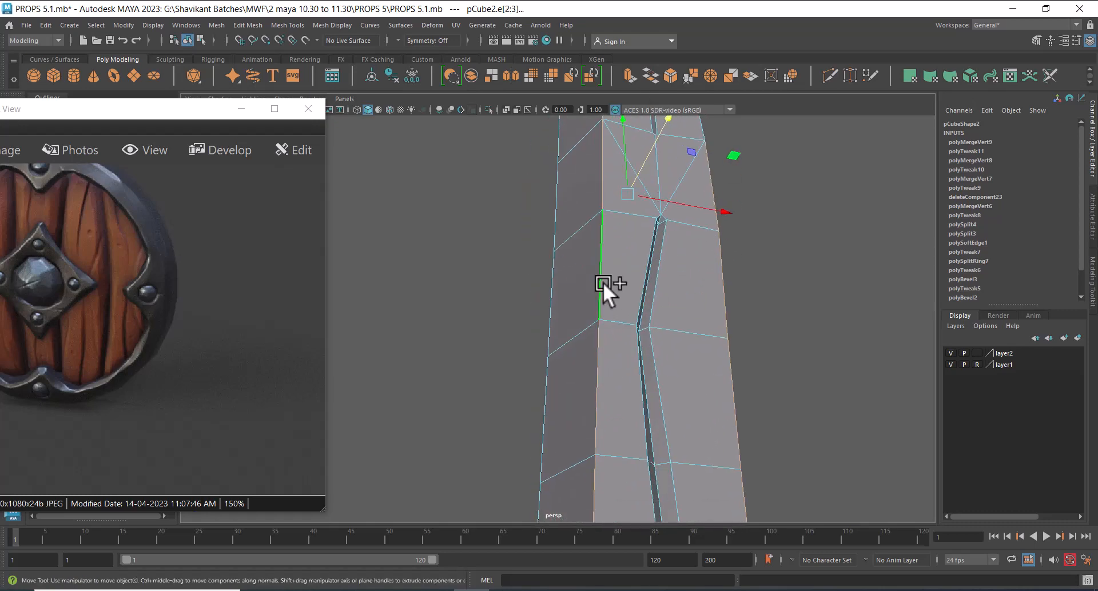
# Add the front edges of the plank's lower end, on both sides of the crack, to the edge selection.
pyautogui.keyDown('alt'); pyautogui.moveTo(662, 378); pyautogui.dragTo(637, 315, button='right'); pyautogui.keyUp('alt')
pyautogui.keyDown('alt'); pyautogui.moveTo(638, 314); pyautogui.dragTo(577, 318); pyautogui.keyUp('alt')
pyautogui.keyDown('alt'); pyautogui.moveTo(660, 422); pyautogui.dragTo(631, 318); pyautogui.keyUp('alt')
pyautogui.scroll(5, 631, 318)
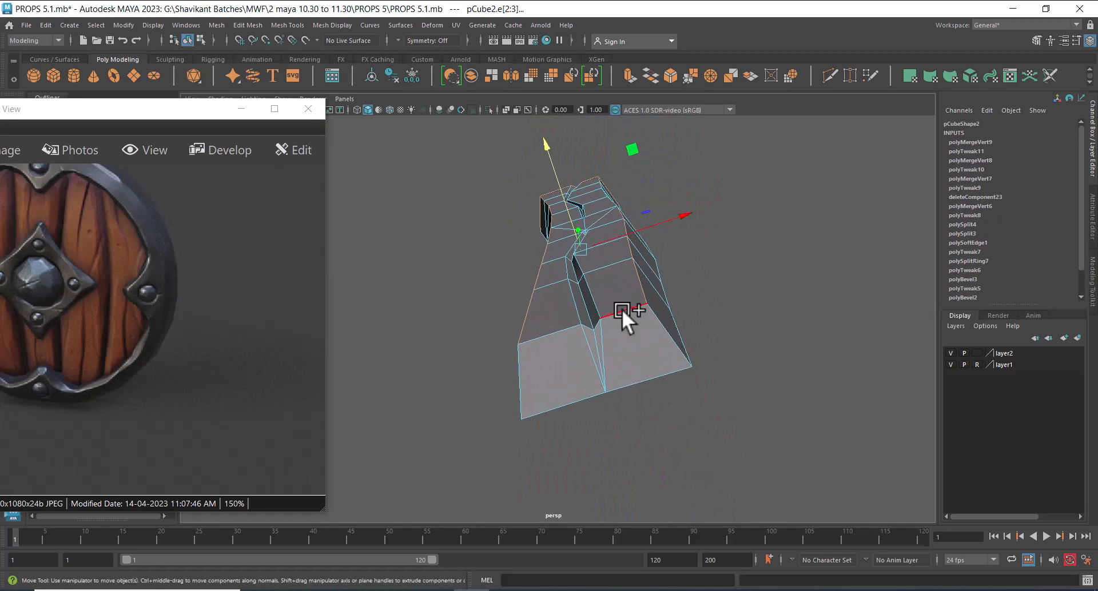
pyautogui.keyDown('shift'); pyautogui.doubleClick(523, 375); pyautogui.keyUp('shift')
# Try to bevel the selected front border edges with a fraction of 0.5 and one segment.
pyautogui.keyDown('alt'); pyautogui.moveTo(654, 296); pyautogui.dragTo(635, 258); pyautogui.keyUp('alt')
pyautogui.keyDown('alt'); pyautogui.moveTo(653, 335); pyautogui.dragTo(525, 268); pyautogui.keyUp('alt')
pyautogui.keyDown('alt'); pyautogui.moveTo(525, 269); pyautogui.dragTo(648, 399, button='right'); pyautogui.keyUp('alt')
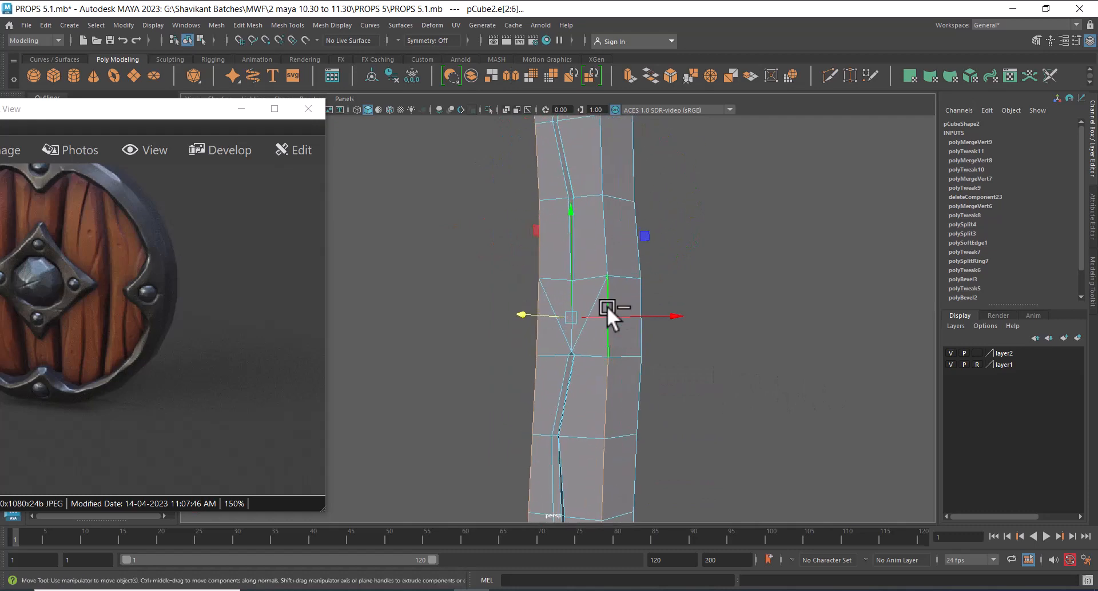
pyautogui.keyDown('shift'); pyautogui.moveTo(606, 306); pyautogui.dragTo(654, 305, button='right'); pyautogui.keyUp('shift')
pyautogui.keyDown('alt'); pyautogui.moveTo(630, 323); pyautogui.dragTo(600, 281); pyautogui.keyUp('alt')
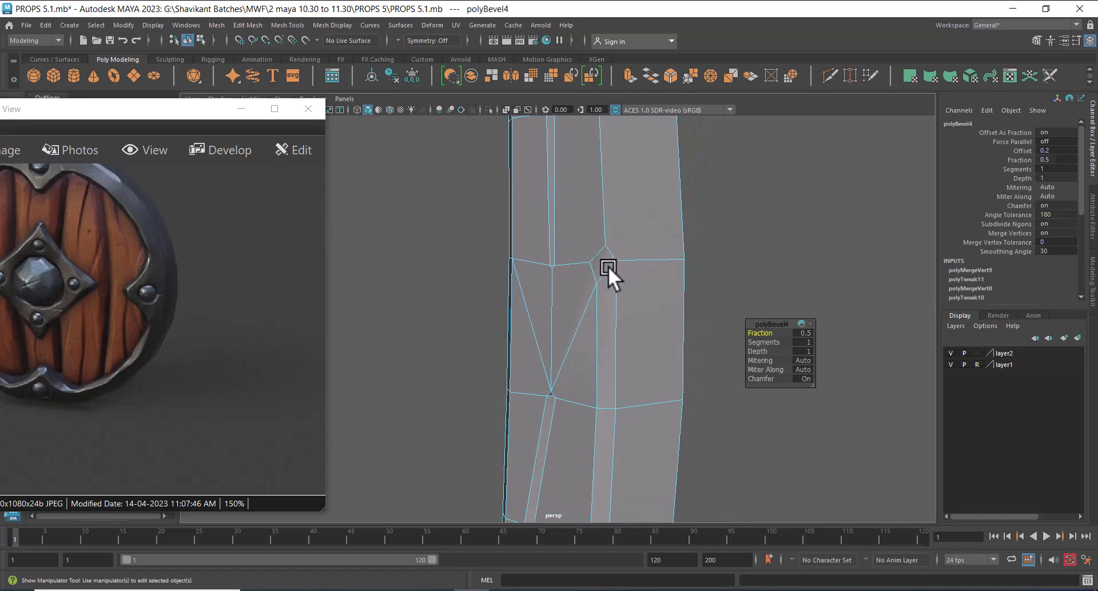
pyautogui.keyDown('alt'); pyautogui.moveTo(608, 300); pyautogui.dragTo(610, 396, button='middle'); pyautogui.keyUp('alt')
pyautogui.hotkey('ctrl', 'z')
# Add the missed border edges to the selection and bevel the cracked plank's border with a fraction of 0.25 and two segments.
pyautogui.keyDown('alt'); pyautogui.moveTo(613, 316); pyautogui.dragTo(605, 425, button='middle'); pyautogui.keyUp('alt')
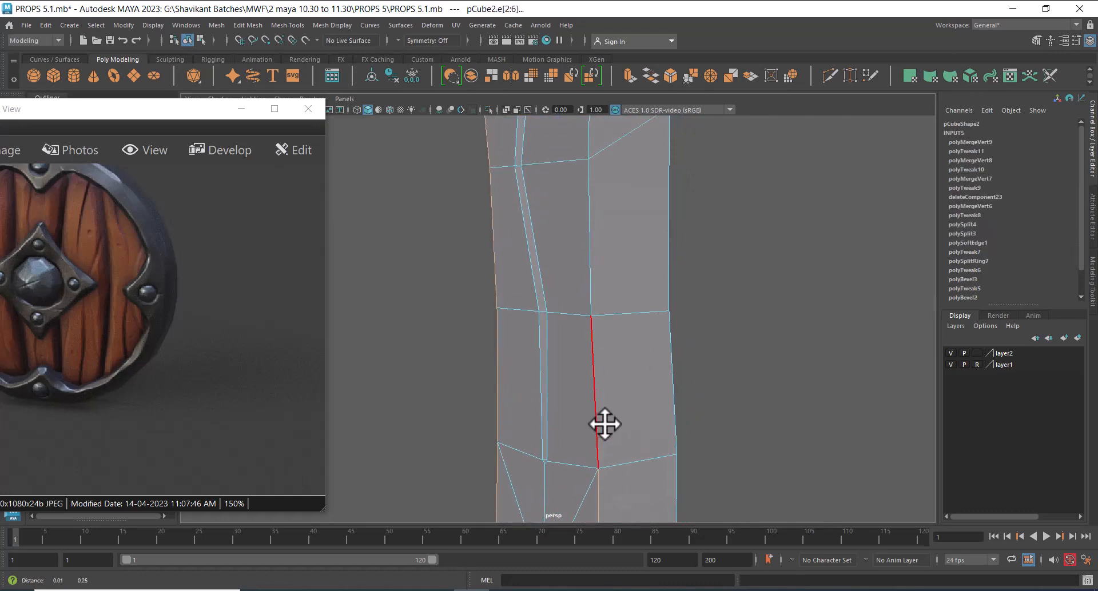
pyautogui.keyDown('alt'); pyautogui.moveTo(596, 278); pyautogui.dragTo(645, 433); pyautogui.keyUp('alt')
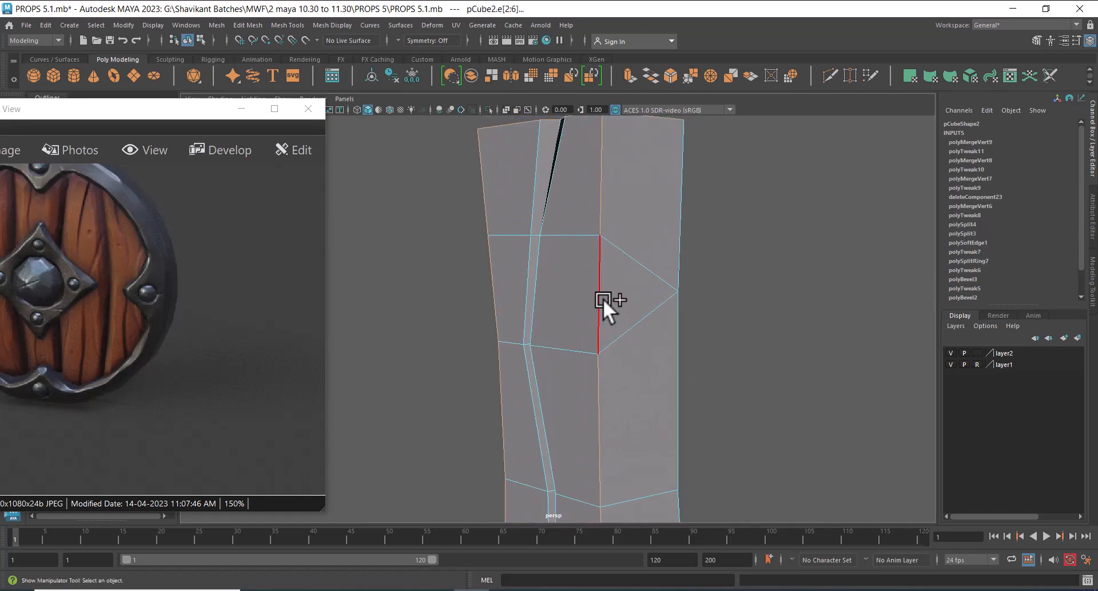
pyautogui.keyDown('alt'); pyautogui.moveTo(632, 323); pyautogui.dragTo(612, 255, button='right'); pyautogui.keyUp('alt')
pyautogui.keyDown('shift'); pyautogui.moveTo(674, 285); pyautogui.dragTo(727, 288, button='right'); pyautogui.keyUp('shift')
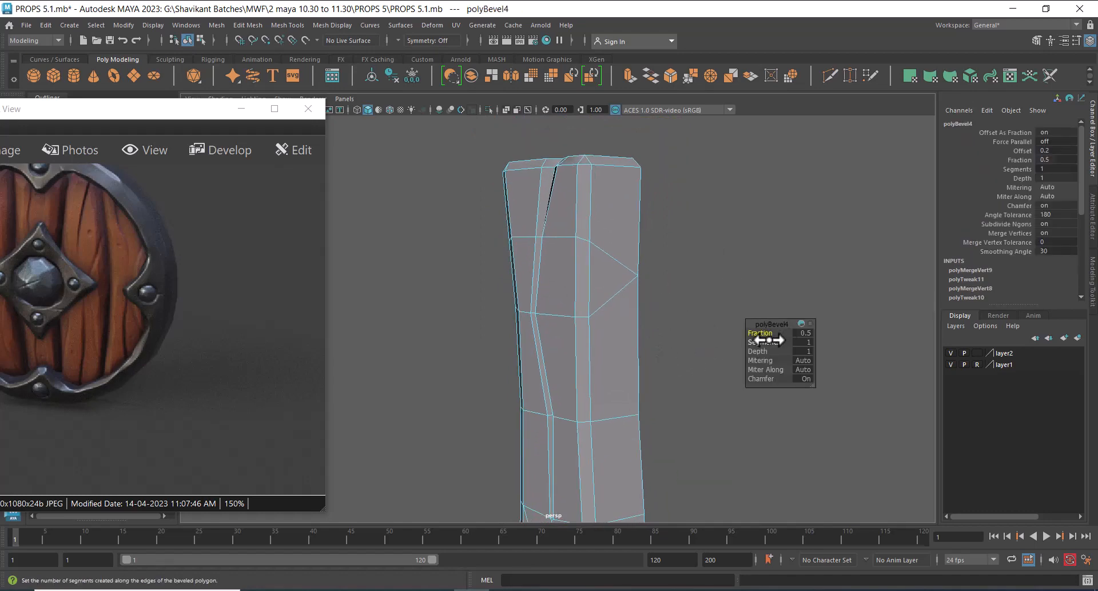
pyautogui.moveTo(770, 341); pyautogui.dragTo(755, 334)
pyautogui.keyDown('alt'); pyautogui.moveTo(552, 281); pyautogui.dragTo(619, 285); pyautogui.keyUp('alt')
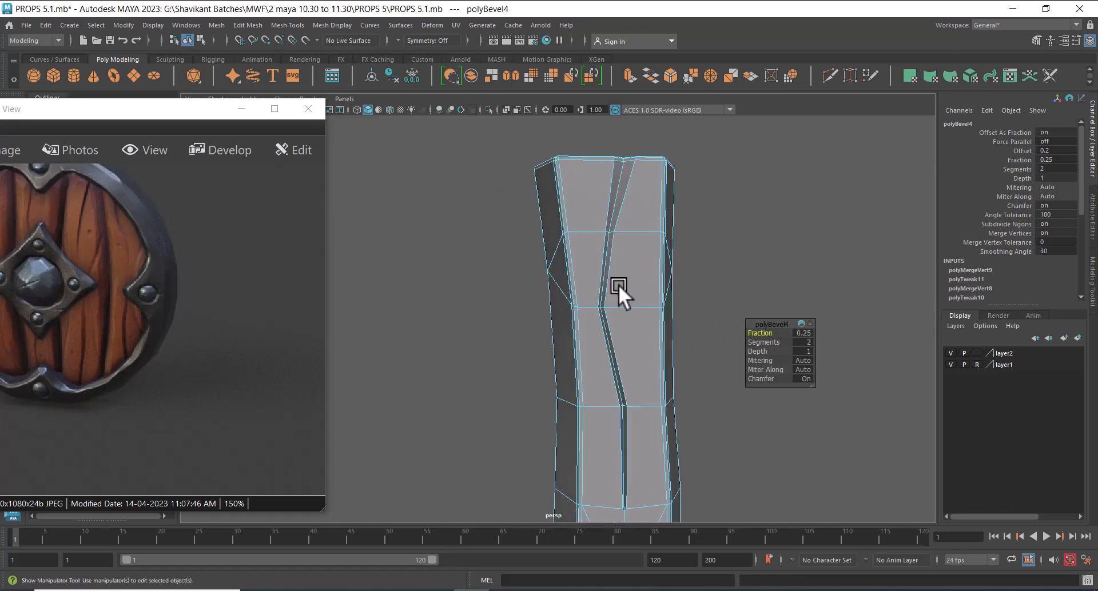
# Examine the bevelled cracked plank's shading and wireframe from the back and the front.
pyautogui.click(746, 193)
pyautogui.keyDown('alt'); pyautogui.moveTo(744, 198); pyautogui.dragTo(656, 282, button='right'); pyautogui.keyUp('alt')
pyautogui.keyDown('alt'); pyautogui.moveTo(656, 283); pyautogui.dragTo(645, 172, button='middle'); pyautogui.keyUp('alt')
pyautogui.keyDown('alt'); pyautogui.moveTo(701, 354); pyautogui.dragTo(679, 363, button='right'); pyautogui.keyUp('alt')
pyautogui.keyDown('alt'); pyautogui.moveTo(679, 364); pyautogui.dragTo(691, 350); pyautogui.keyUp('alt')
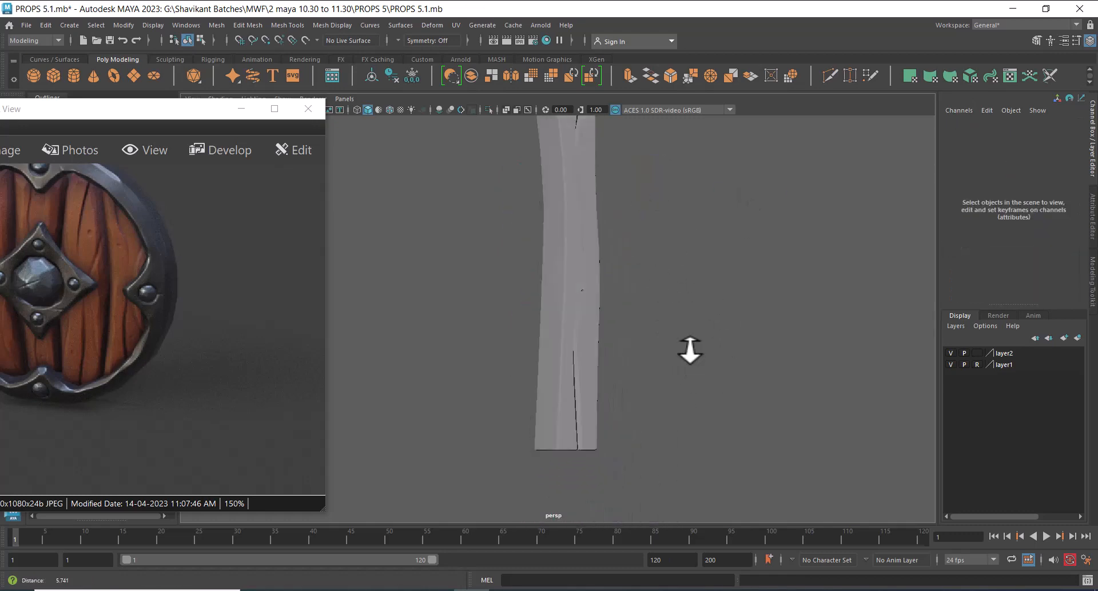
pyautogui.click(596, 307)
pyautogui.click(770, 400)
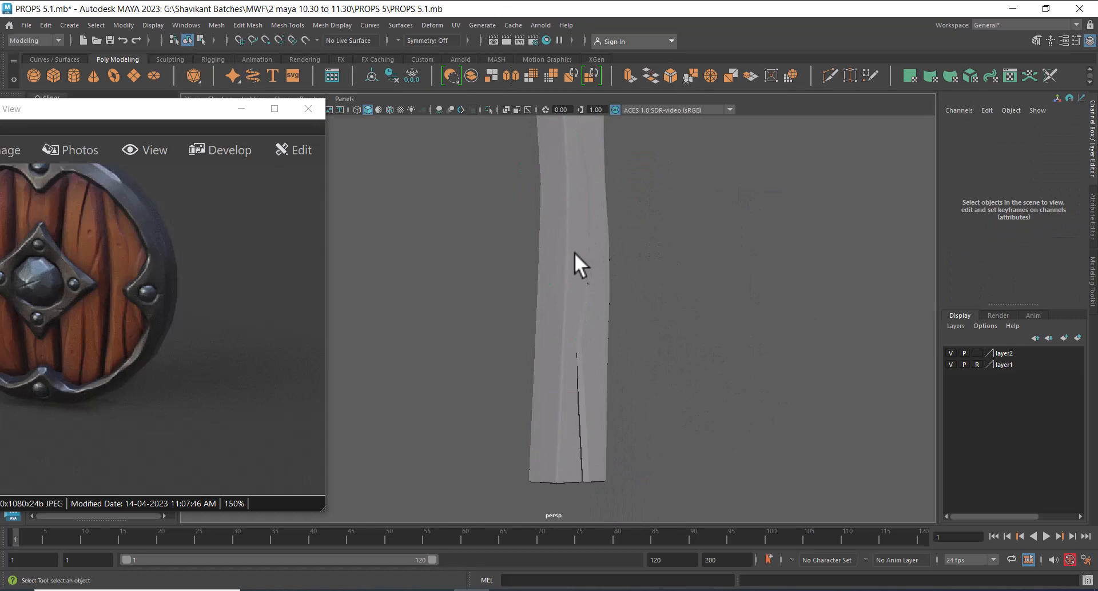
pyautogui.click(591, 311)
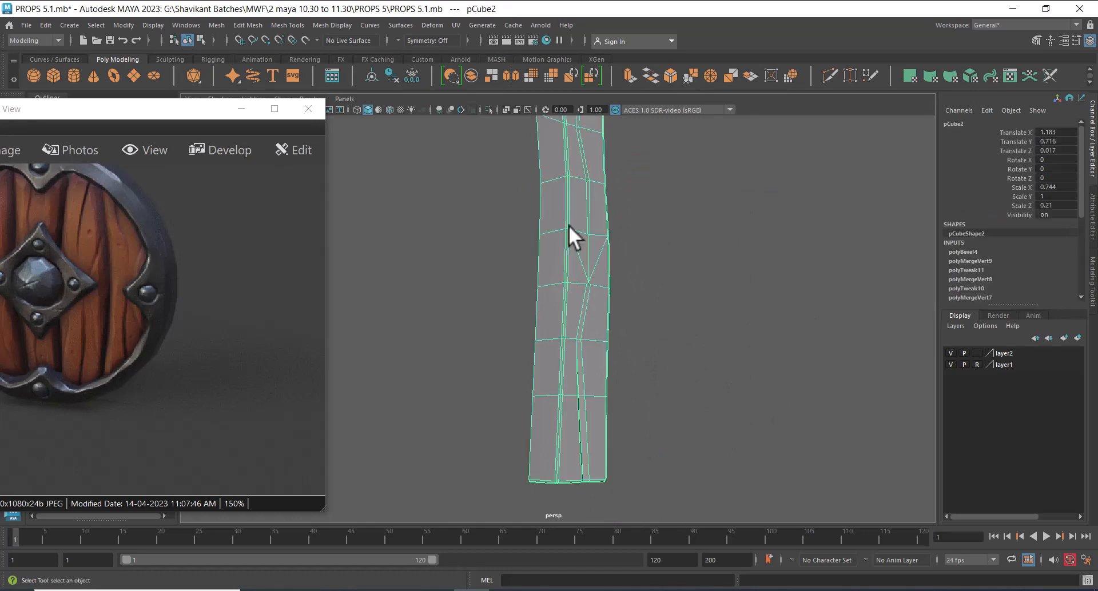
pyautogui.moveTo(569, 227); pyautogui.dragTo(666, 484, button='right')
pyautogui.click(777, 427)
pyautogui.keyDown('alt'); pyautogui.moveTo(666, 390); pyautogui.dragTo(625, 410); pyautogui.keyUp('alt')
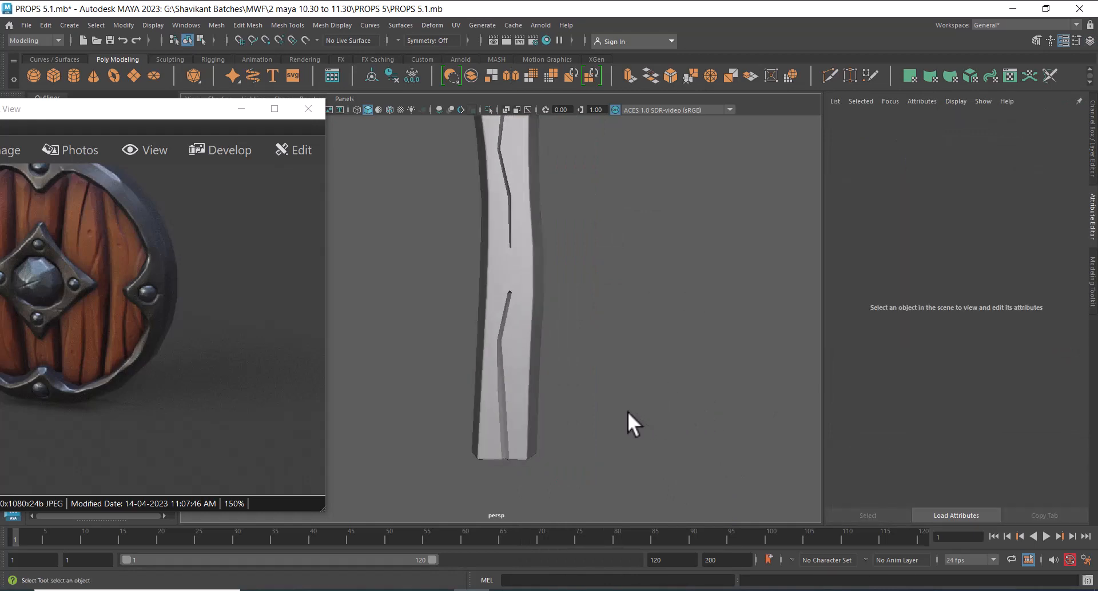
pyautogui.keyDown('alt'); pyautogui.moveTo(540, 372); pyautogui.dragTo(604, 446); pyautogui.keyUp('alt')
pyautogui.click(508, 353)
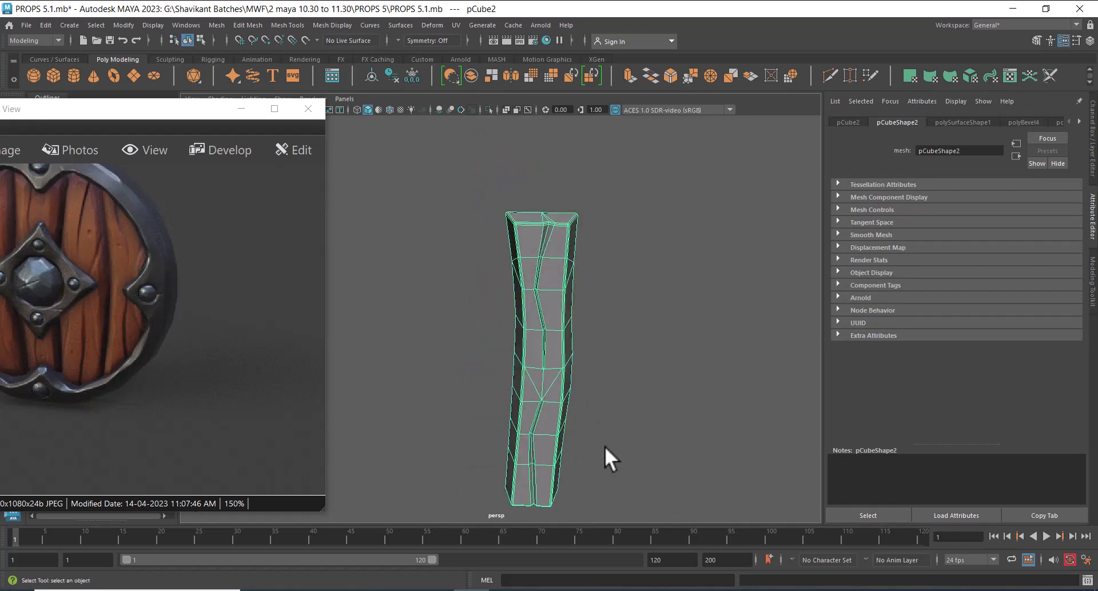
pyautogui.scroll(-3, 615, 430)
pyautogui.scroll(3, 632, 414)
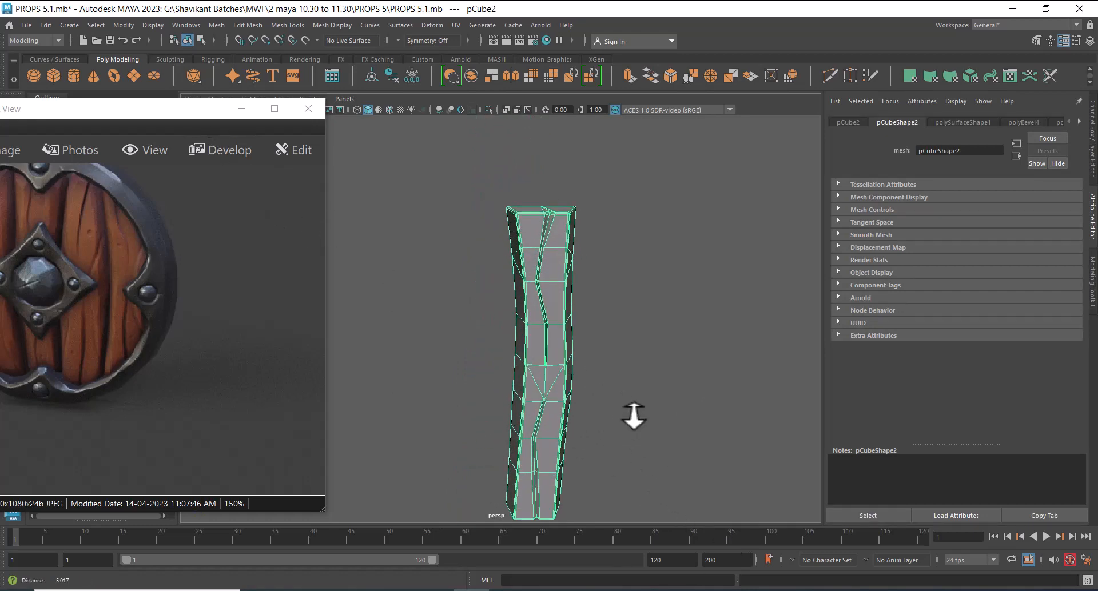
pyautogui.scroll(3, 658, 380)
pyautogui.click(697, 390)
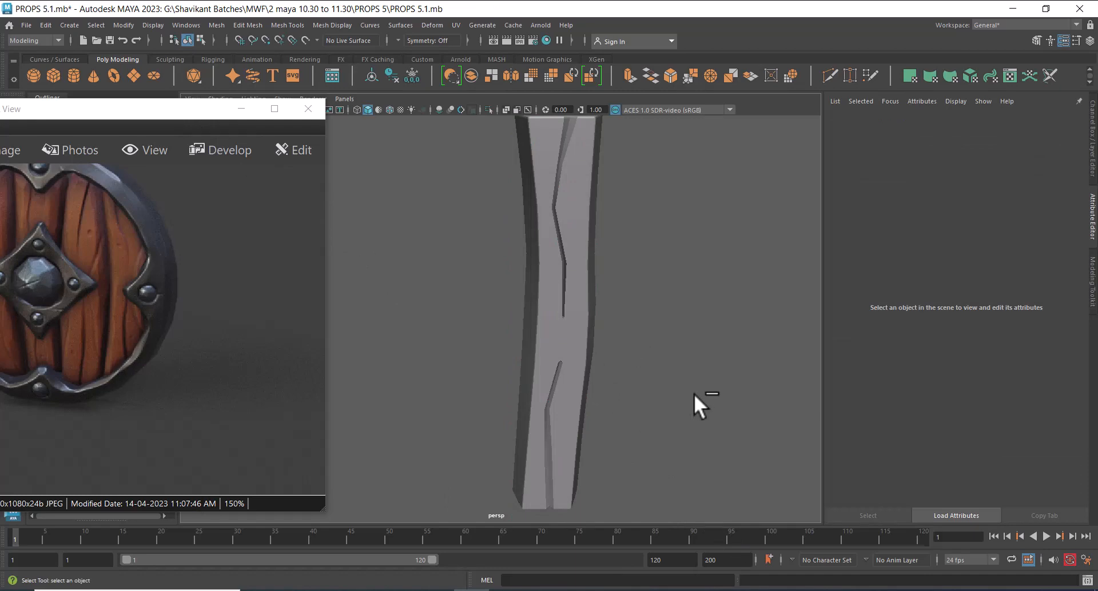
# Unhide the whole shield and isolate the uncracked plank next to the cracked one.
pyautogui.hotkey('ctrl', 'shift', 'h')
pyautogui.scroll(-4, 564, 299)
pyautogui.keyDown('alt'); pyautogui.moveTo(590, 395); pyautogui.dragTo(605, 356); pyautogui.keyUp('alt')
pyautogui.scroll(1, 605, 356)
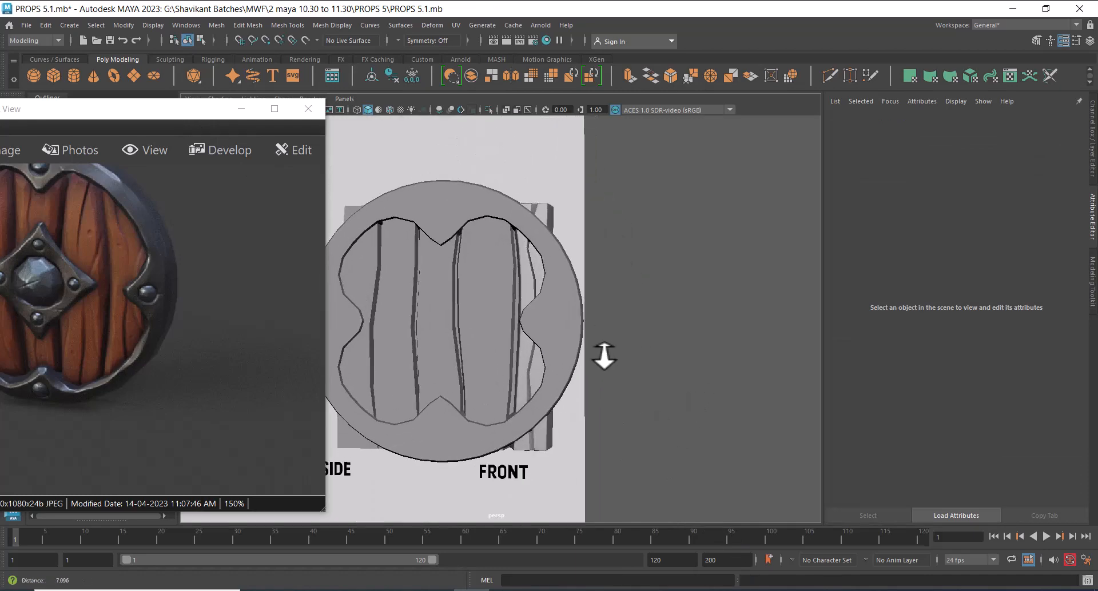
pyautogui.scroll(2, 605, 356)
pyautogui.click(494, 363)
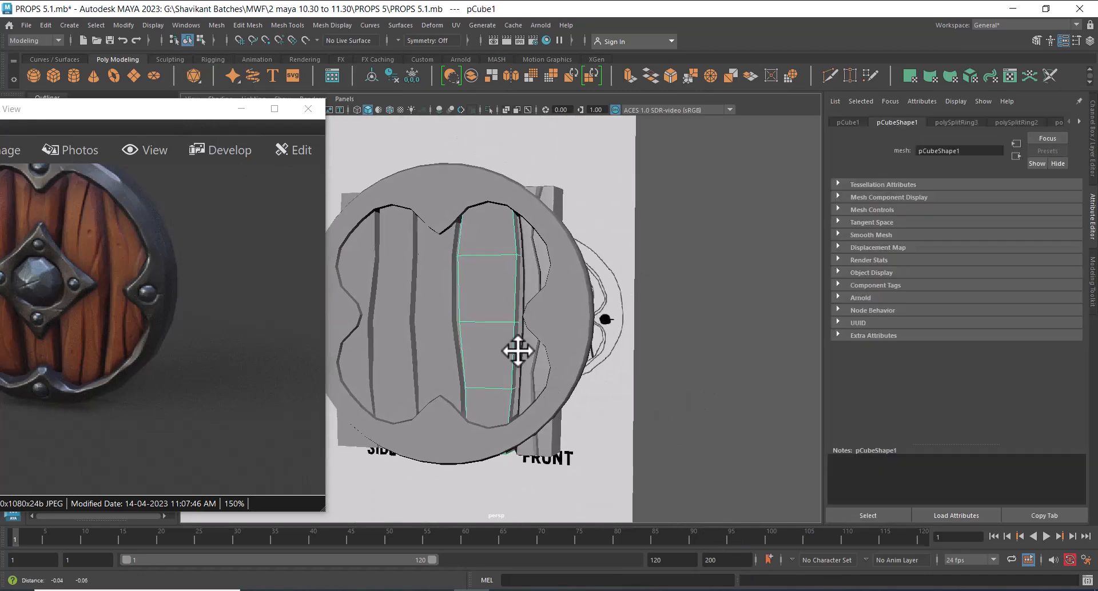
pyautogui.scroll(2, 566, 361)
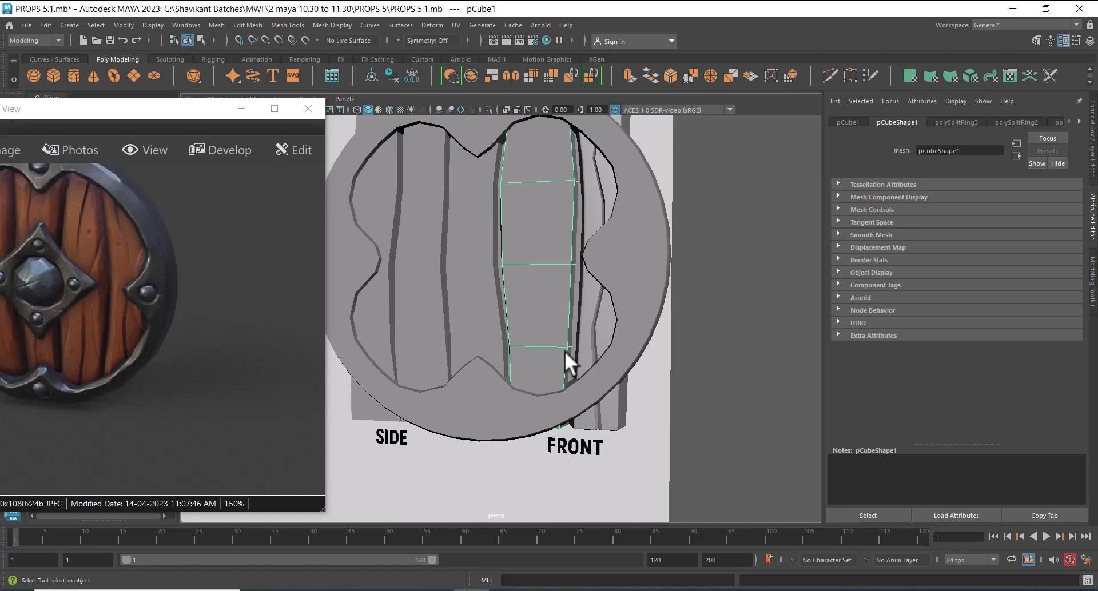
pyautogui.hotkey('alt', 'h')
# Add a lengthwise edge loop down the middle of the isolated plank.
pyautogui.moveTo(561, 359); pyautogui.dragTo(550, 183, button='right')
pyautogui.click(547, 343)
pyautogui.keyDown('ctrl'); pyautogui.moveTo(581, 227); pyautogui.dragTo(601, 404, button='right'); pyautogui.keyUp('ctrl')
# Bevel the plank's three crosswise edge loops with a fraction of 0.5 and one segment.
pyautogui.click(558, 265)
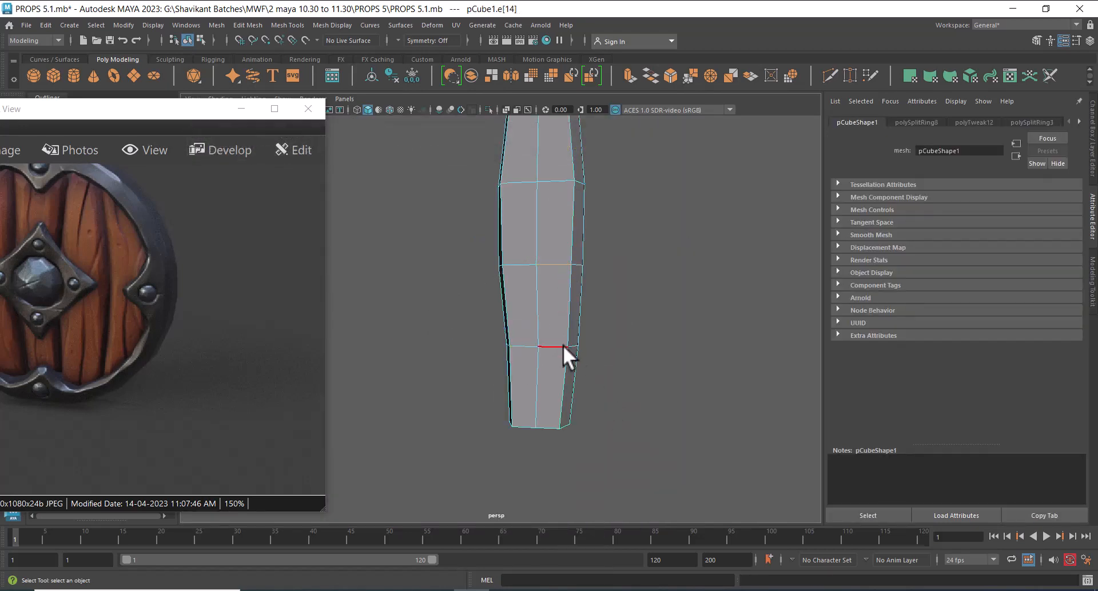
pyautogui.click(553, 346)
pyautogui.keyDown('shift'); pyautogui.doubleClick(548, 263); pyautogui.keyUp('shift')
pyautogui.keyDown('shift'); pyautogui.doubleClick(550, 182); pyautogui.keyUp('shift')
pyautogui.keyDown('alt'); pyautogui.moveTo(603, 255); pyautogui.dragTo(603, 340, button='middle'); pyautogui.keyUp('alt')
pyautogui.keyDown('shift'); pyautogui.moveTo(533, 266); pyautogui.dragTo(581, 265, button='right'); pyautogui.keyUp('shift')
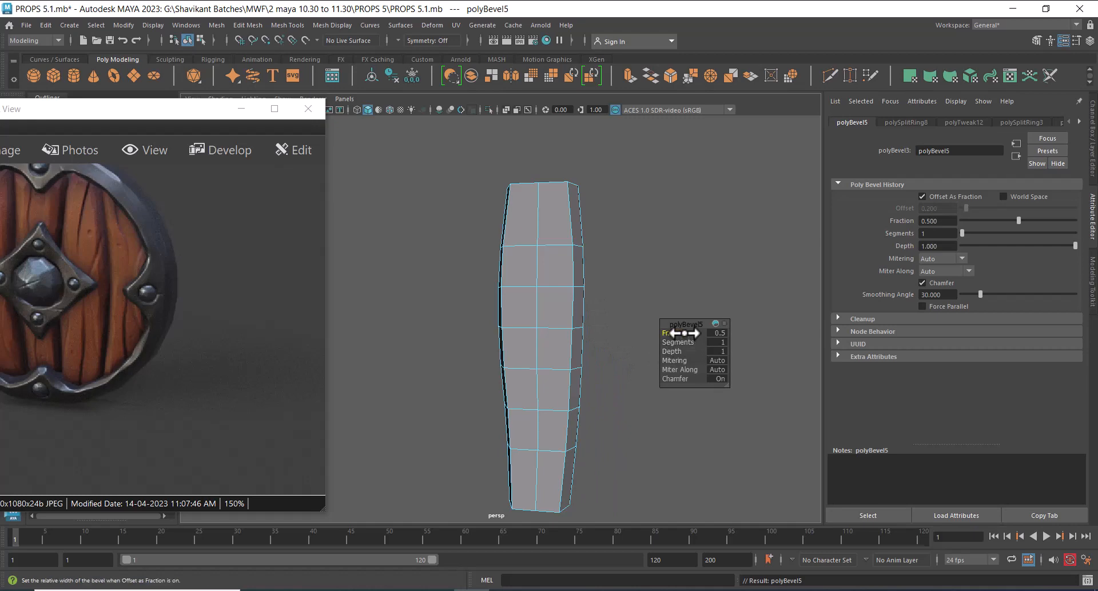
pyautogui.keyDown('alt'); pyautogui.moveTo(633, 351); pyautogui.dragTo(564, 299, button='middle'); pyautogui.keyUp('alt')
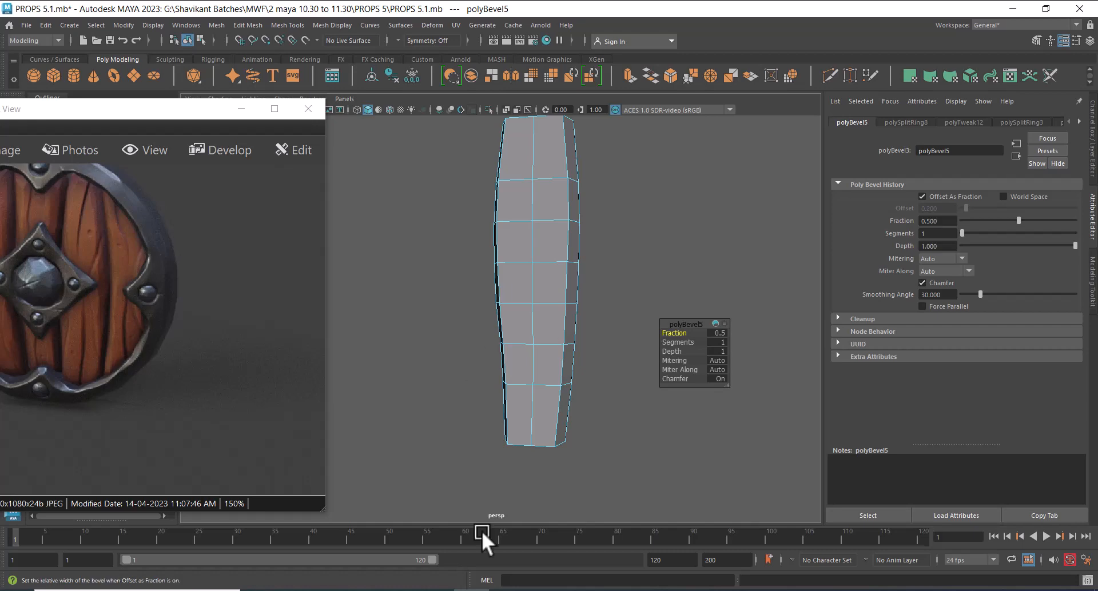
pyautogui.keyDown('alt'); pyautogui.moveTo(595, 302); pyautogui.dragTo(528, 331); pyautogui.keyUp('alt')
pyautogui.scroll(2, 528, 331)
pyautogui.moveTo(552, 249); pyautogui.dragTo(638, 236, button='right')
pyautogui.click(637, 246)
pyautogui.keyDown('alt'); pyautogui.moveTo(504, 425); pyautogui.dragTo(544, 326); pyautogui.keyUp('alt')
pyautogui.scroll(1, 573, 419)
pyautogui.keyDown('alt'); pyautogui.moveTo(573, 419); pyautogui.dragTo(574, 353); pyautogui.keyUp('alt')
pyautogui.click(547, 370)
pyautogui.keyDown('alt'); pyautogui.moveTo(574, 353); pyautogui.dragTo(574, 385, button='middle'); pyautogui.keyUp('alt')
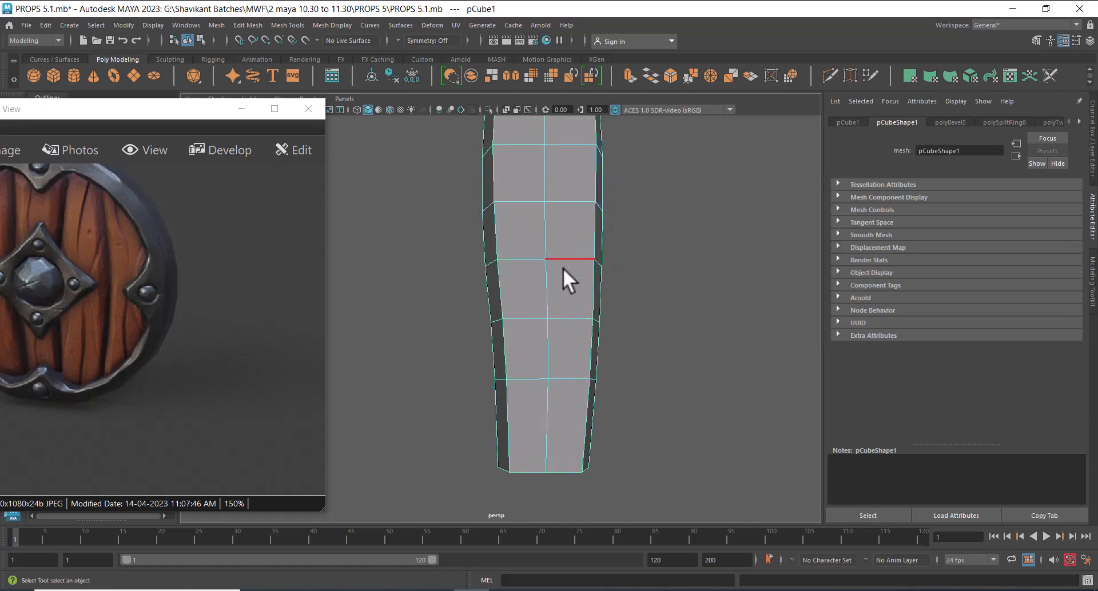
pyautogui.click(546, 295)
pyautogui.keyDown('shift'); pyautogui.click(549, 338); pyautogui.keyUp('shift')
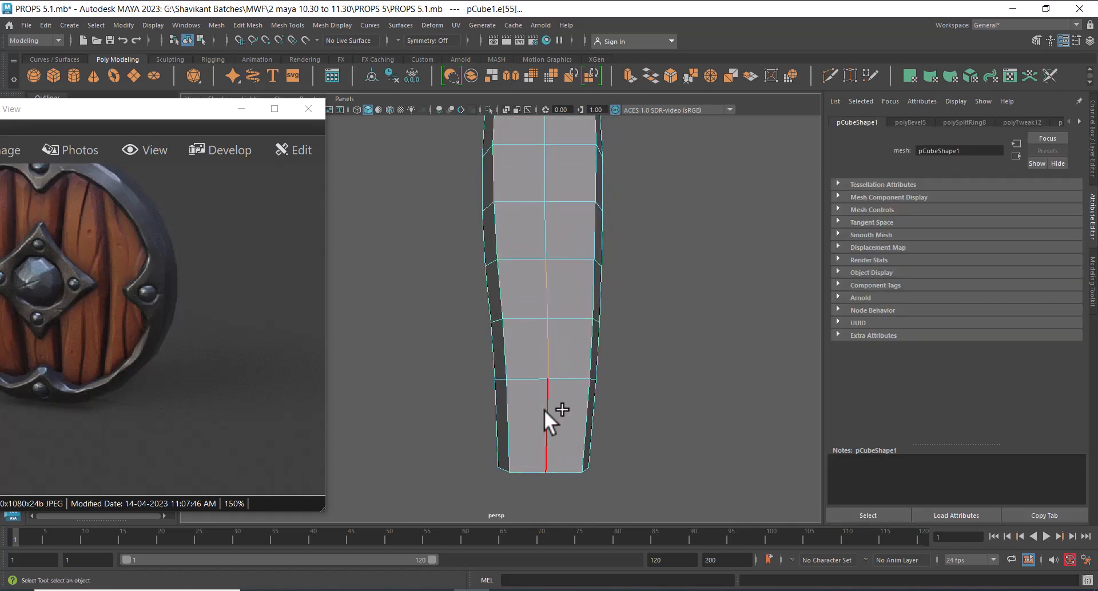
pyautogui.keyDown('shift'); pyautogui.click(544, 409); pyautogui.keyUp('shift')
pyautogui.keyDown('alt'); pyautogui.moveTo(559, 419); pyautogui.dragTo(607, 289); pyautogui.keyUp('alt')
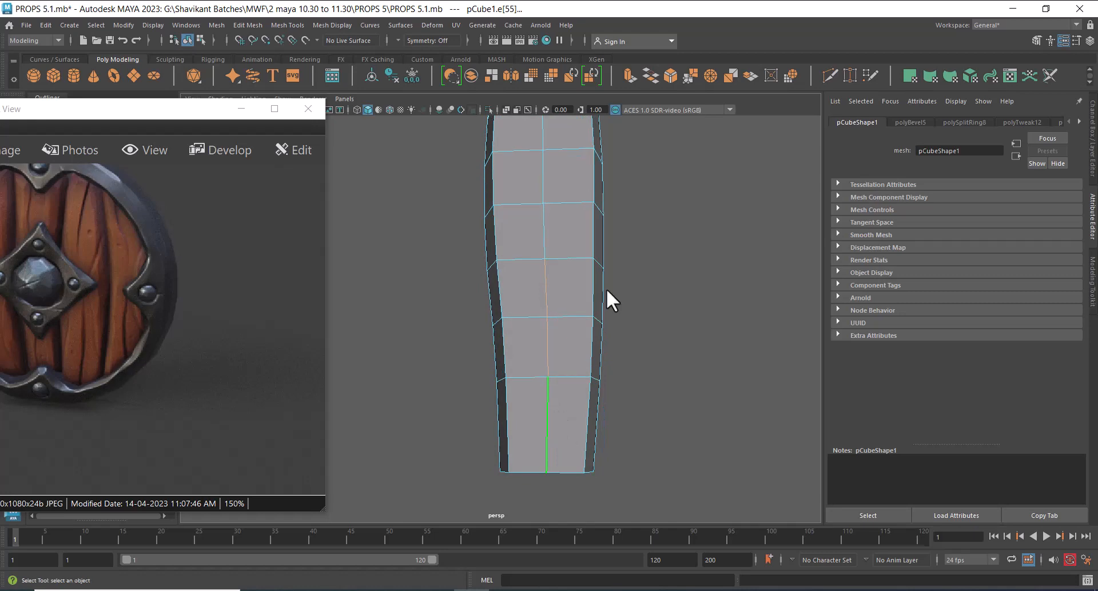
# Add a crosswise edge loop through the lowest section and another through the uppermost section of the plank.
pyautogui.click(580, 448)
pyautogui.keyDown('ctrl'); pyautogui.moveTo(663, 269); pyautogui.dragTo(833, 512, button='right'); pyautogui.keyUp('ctrl')
pyautogui.keyDown('alt'); pyautogui.moveTo(673, 308); pyautogui.dragTo(683, 416, button='middle'); pyautogui.keyUp('alt')
pyautogui.click(631, 240)
pyautogui.keyDown('ctrl'); pyautogui.moveTo(703, 216); pyautogui.dragTo(582, 336, button='right'); pyautogui.keyUp('ctrl')
# Try to bevel only the lower centre edges of the plank with a fraction of 0.5 and two segments.
pyautogui.keyDown('alt'); pyautogui.moveTo(682, 412); pyautogui.dragTo(577, 392, button='middle'); pyautogui.keyUp('alt')
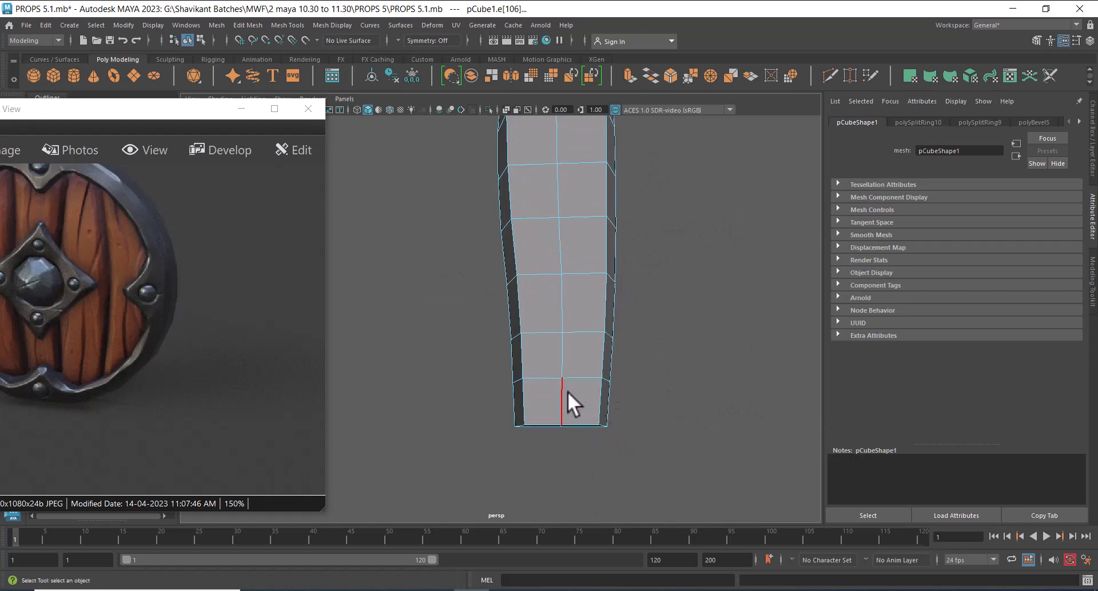
pyautogui.keyDown('shift'); pyautogui.click(566, 354); pyautogui.keyUp('shift')
pyautogui.keyDown('alt'); pyautogui.moveTo(625, 345); pyautogui.dragTo(610, 314); pyautogui.keyUp('alt')
pyautogui.keyDown('alt'); pyautogui.moveTo(584, 320); pyautogui.dragTo(569, 322, button='right'); pyautogui.keyUp('alt')
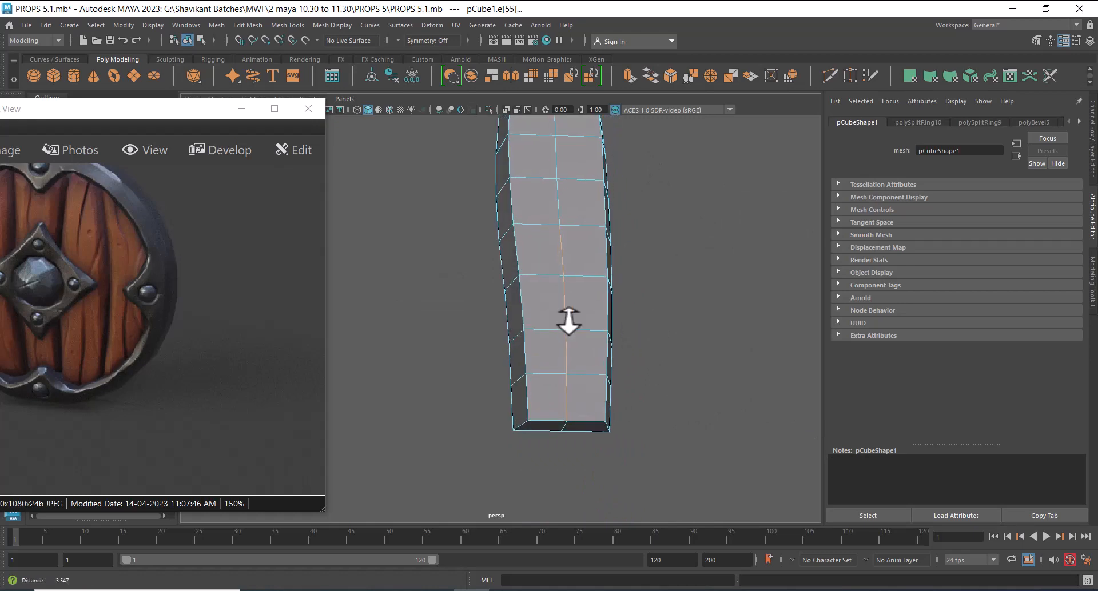
pyautogui.keyDown('alt'); pyautogui.moveTo(569, 322); pyautogui.dragTo(584, 309); pyautogui.keyUp('alt')
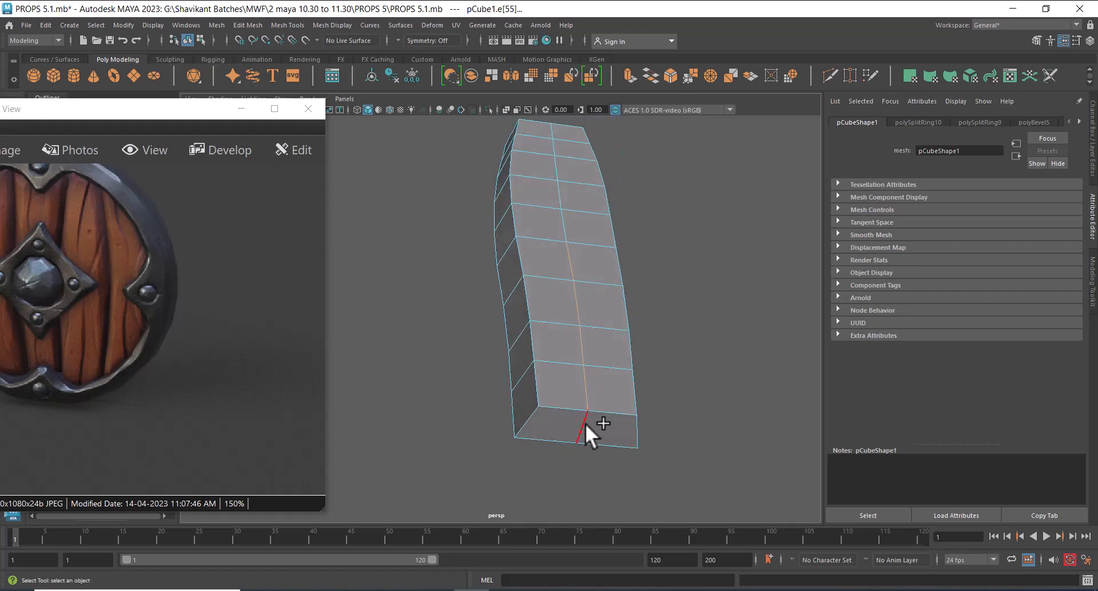
pyautogui.click(603, 342)
pyautogui.keyDown('shift'); pyautogui.moveTo(602, 342); pyautogui.dragTo(673, 336, button='right'); pyautogui.keyUp('shift')
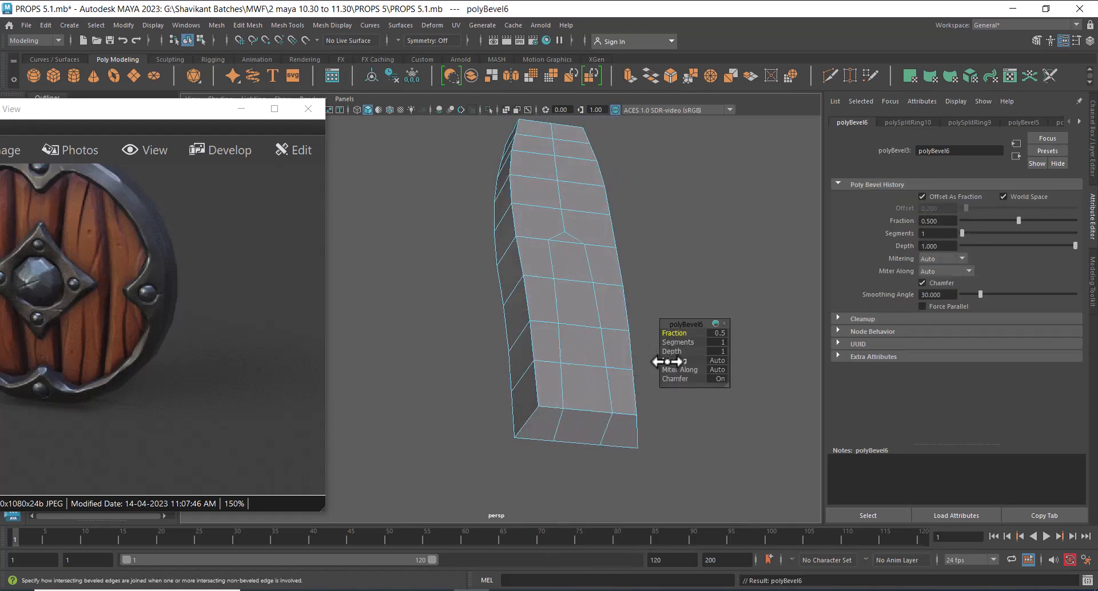
pyautogui.moveTo(674, 343); pyautogui.dragTo(692, 341)
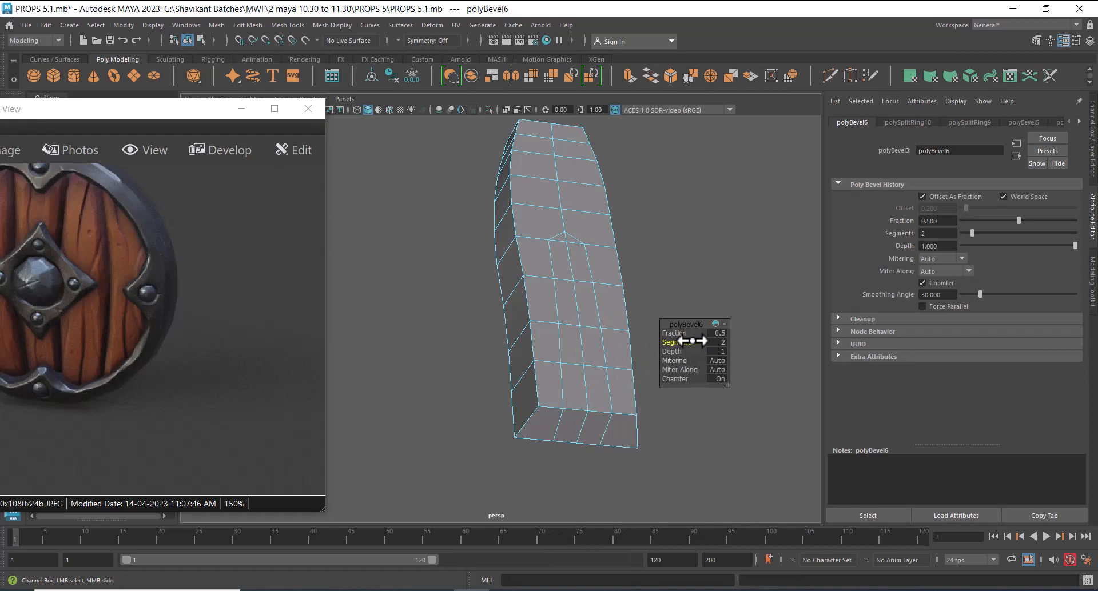
pyautogui.hotkey('ctrl', 'z')
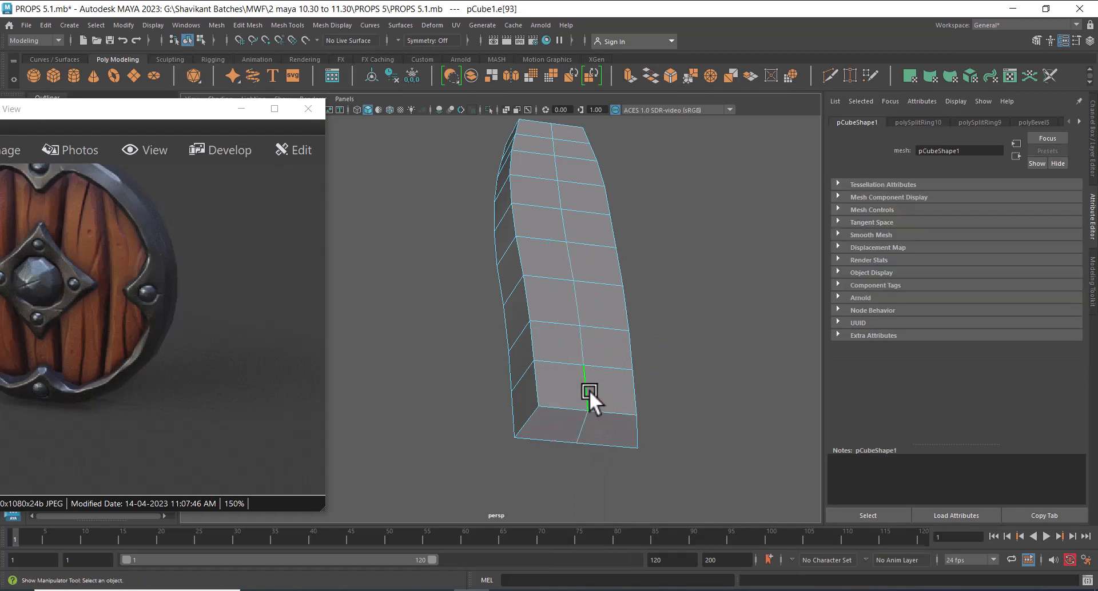
# Bevel the plank's whole lengthwise centre edge loop with a fraction of 0.68 and two segments.
pyautogui.keyDown('shift'); pyautogui.moveTo(679, 303); pyautogui.dragTo(726, 303, button='right'); pyautogui.keyUp('shift')
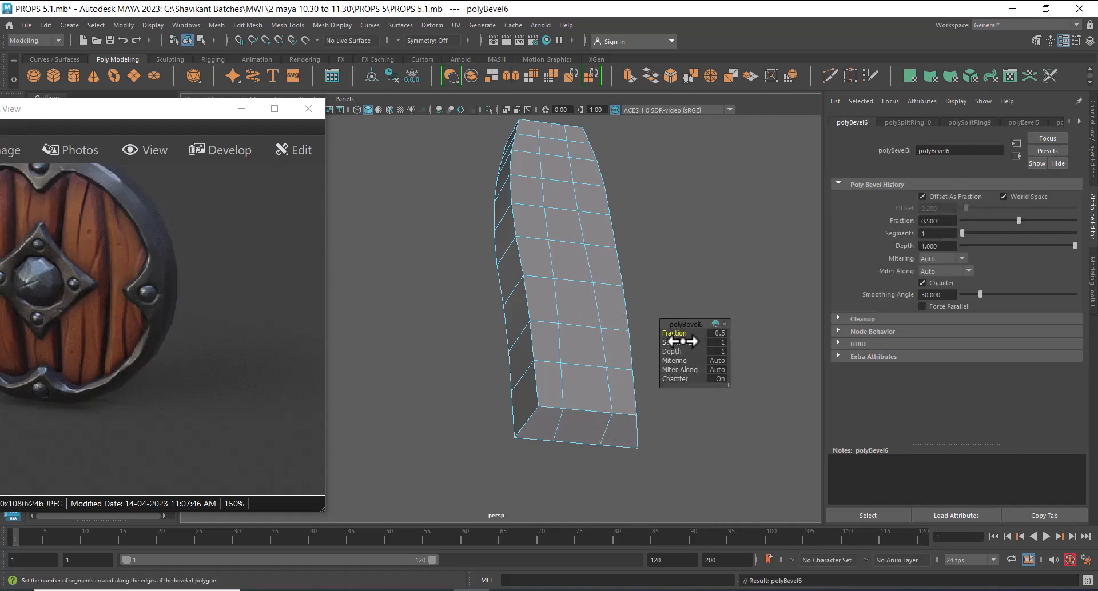
pyautogui.moveTo(678, 343); pyautogui.dragTo(692, 338)
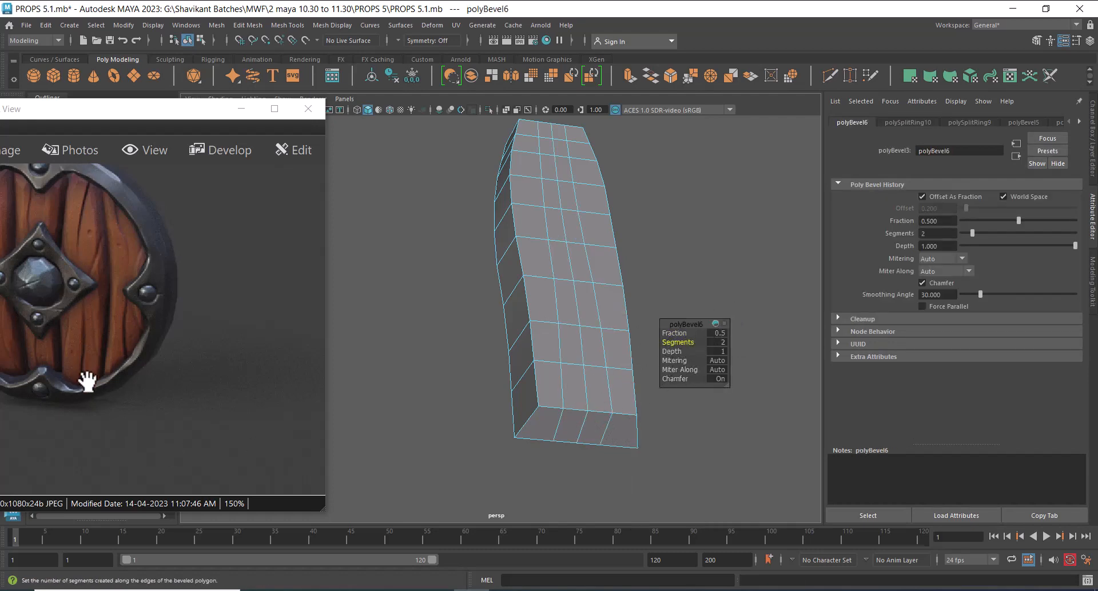
pyautogui.keyDown('alt'); pyautogui.moveTo(487, 301); pyautogui.dragTo(512, 304); pyautogui.keyUp('alt')
pyautogui.scroll(1, 511, 304)
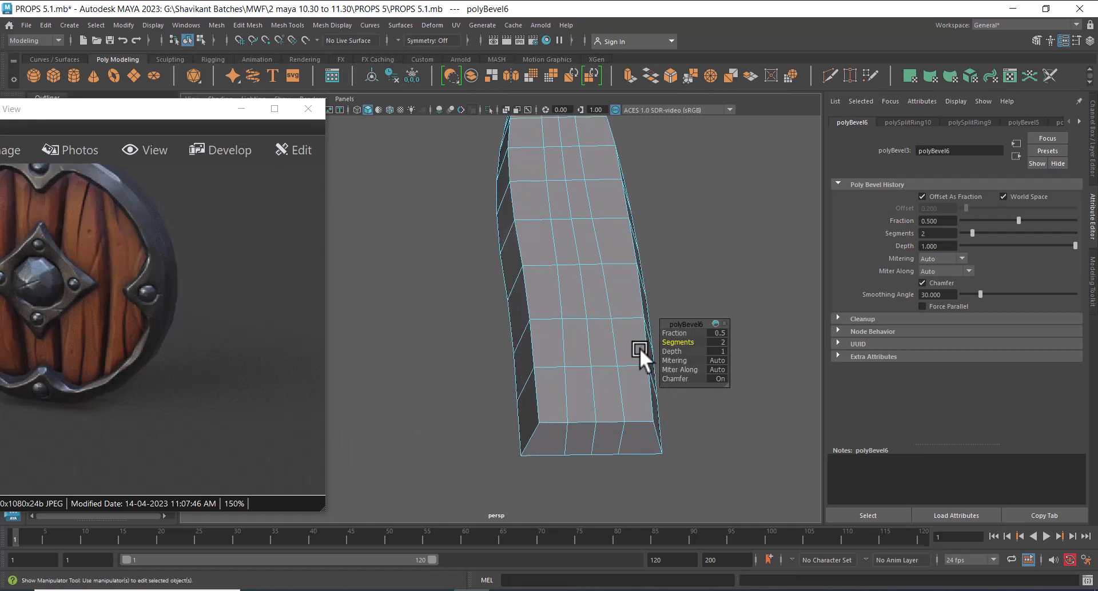
pyautogui.moveTo(676, 334); pyautogui.dragTo(689, 331)
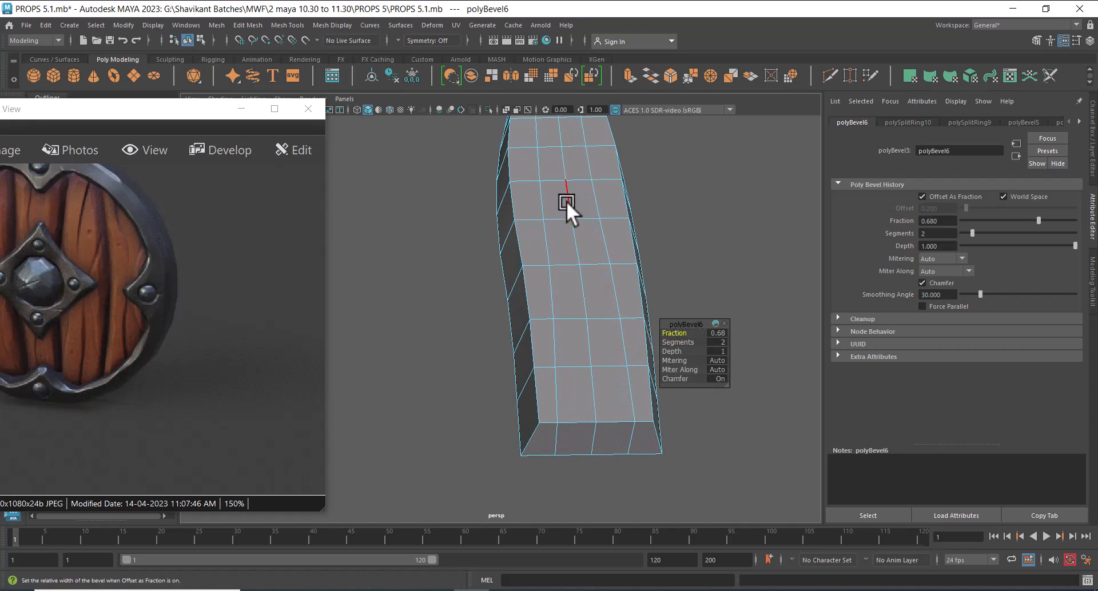
# Select the front centre edges from the plank's lower end up to the section near its upper end, including the lower end's centre edge.
pyautogui.click(583, 287)
pyautogui.keyDown('shift'); pyautogui.click(583, 287); pyautogui.keyUp('shift')
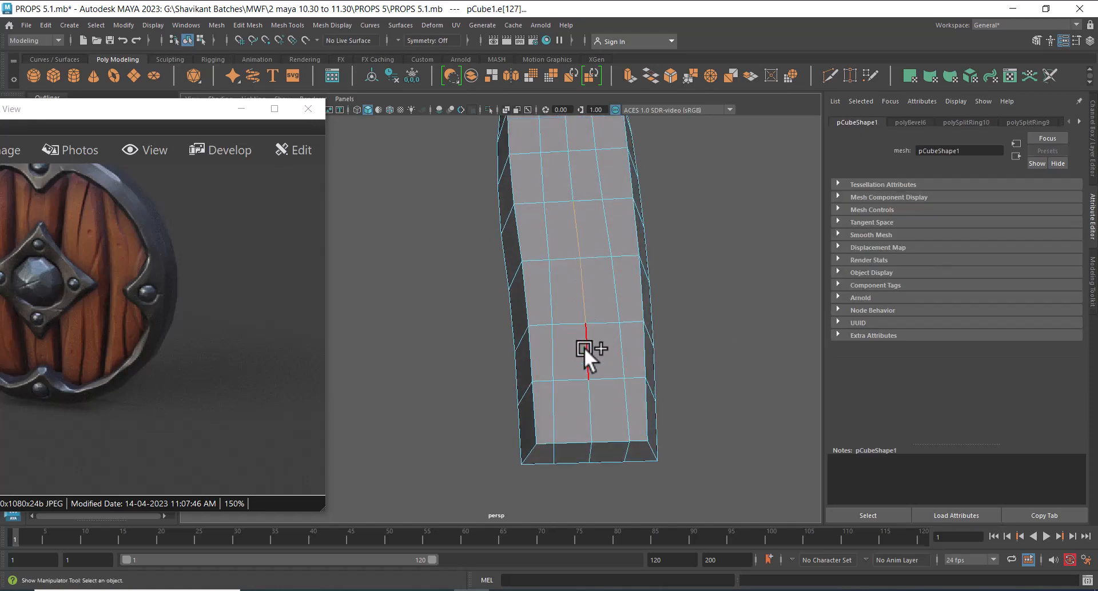
pyautogui.keyDown('shift'); pyautogui.click(584, 347); pyautogui.keyUp('shift')
pyautogui.keyDown('shift'); pyautogui.click(586, 399); pyautogui.keyUp('shift')
pyautogui.keyDown('shift'); pyautogui.click(591, 455); pyautogui.keyUp('shift')
pyautogui.keyDown('alt'); pyautogui.moveTo(630, 404); pyautogui.dragTo(559, 249); pyautogui.keyUp('alt')
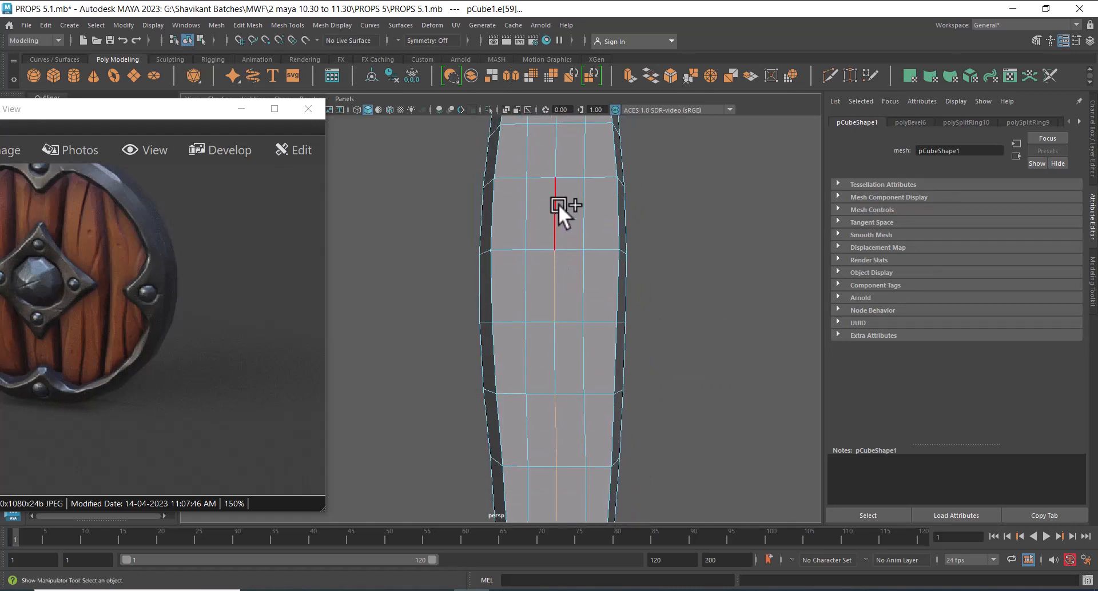
pyautogui.keyDown('alt'); pyautogui.moveTo(558, 203); pyautogui.dragTo(612, 308); pyautogui.keyUp('alt')
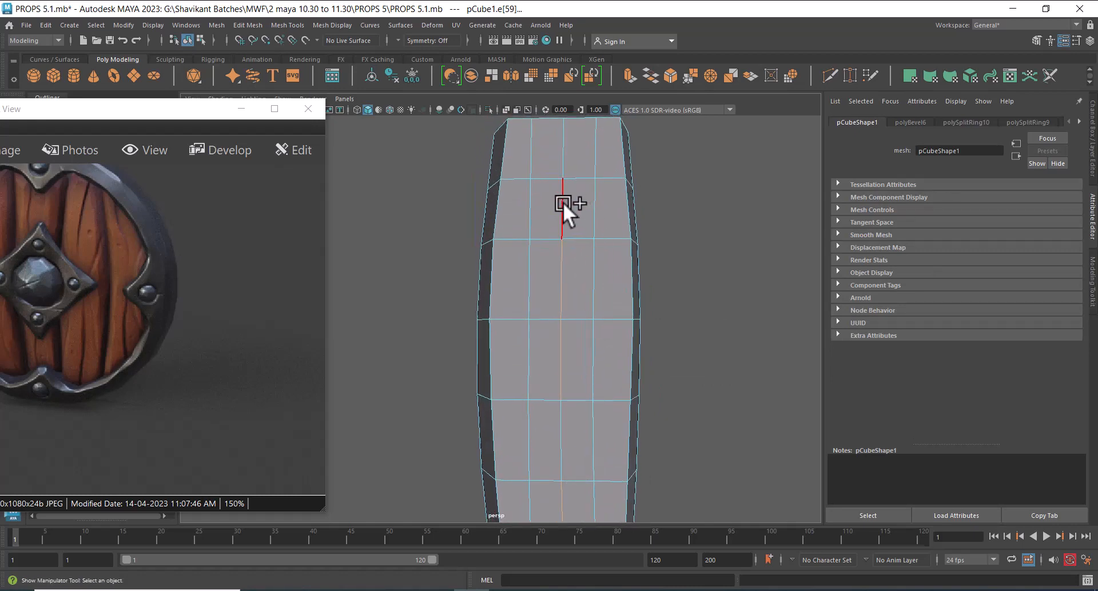
pyautogui.keyDown('shift'); pyautogui.click(578, 204); pyautogui.keyUp('shift')
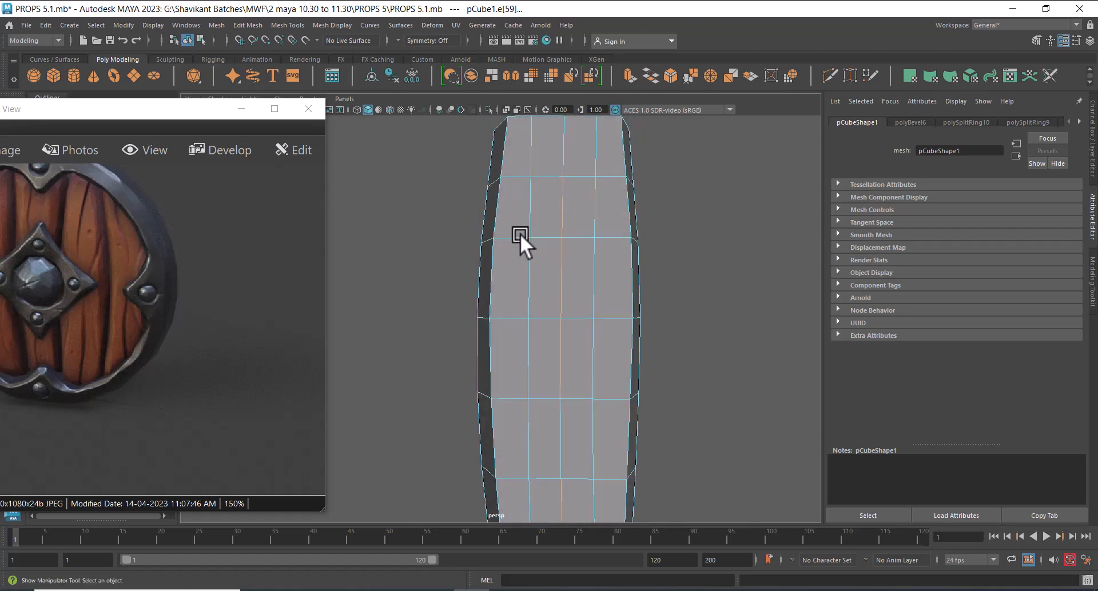
# Spin the short crosswise edge beside the centre line in the plank's upper part forward to an offset of 4.
pyautogui.click(584, 175)
pyautogui.hotkey('ctrl', 'alt', 'Right')
pyautogui.hotkey('ctrl', 'alt', 'Right')
pyautogui.hotkey('ctrl', 'alt', 'Right')
pyautogui.hotkey('ctrl', 'alt', 'Right')
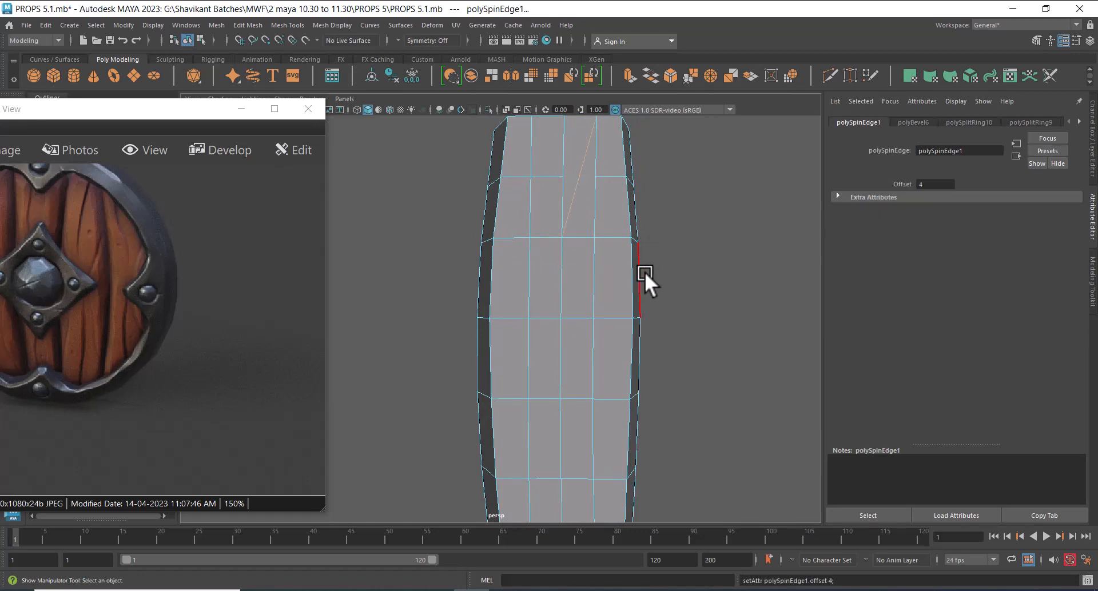
# Keep spinning the short crosswise edge in the plank's upper part forward until its offset is 15.
pyautogui.hotkey('ctrl', 'alt', 'Right')
pyautogui.hotkey('ctrl', 'alt', 'Right')
pyautogui.hotkey('ctrl', 'alt', 'Right')
pyautogui.hotkey('ctrl', 'alt', 'Right')
pyautogui.hotkey('ctrl', 'alt', 'Right')
pyautogui.hotkey('ctrl', 'alt', 'Right')
pyautogui.hotkey('ctrl', 'alt', 'Right')
pyautogui.hotkey('ctrl', 'alt', 'Right')
pyautogui.hotkey('ctrl', 'alt', 'Right')
# Try to spin the short crosswise edge backward to an offset of 14.
pyautogui.click(289, 25)
pyautogui.click(261, 21)
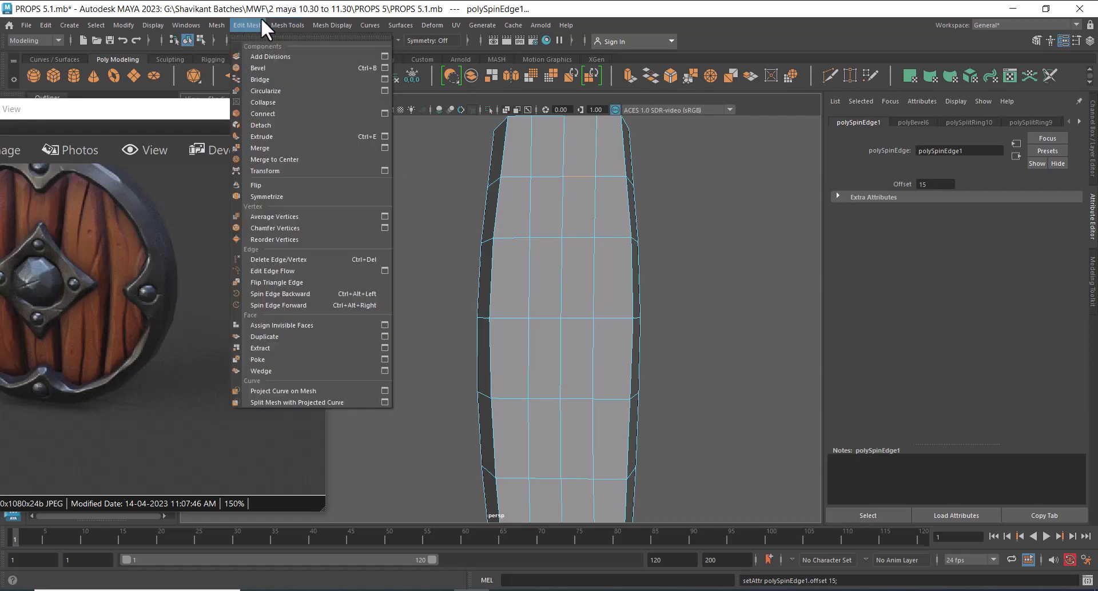
pyautogui.click(299, 294)
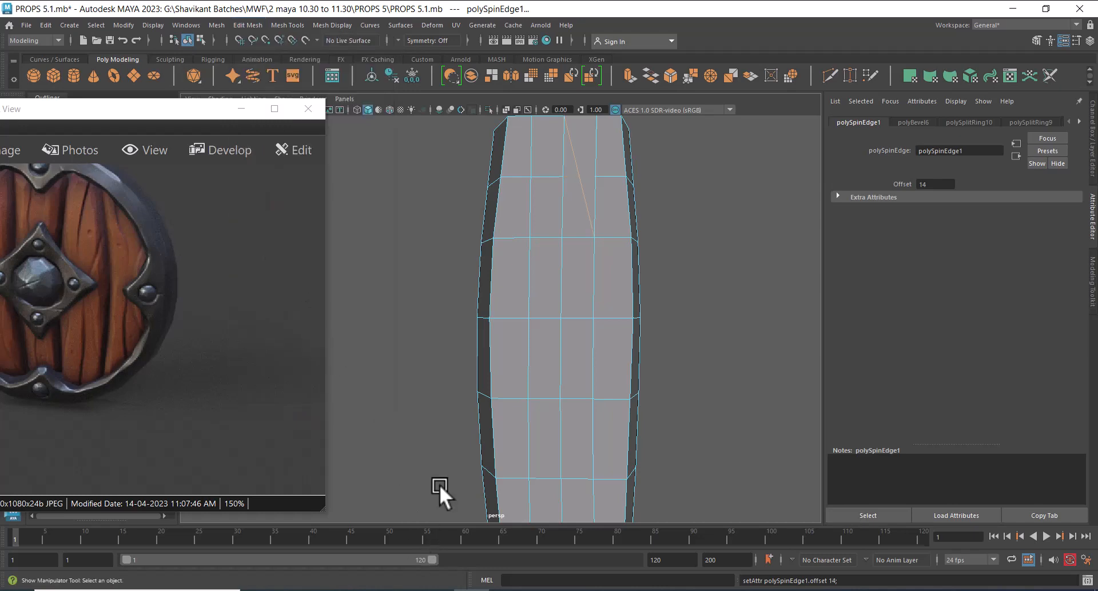
pyautogui.hotkey('ctrl', 'z')
# Select the front centre edges in the plank's upper and lower parts with both ends' centre edges, leaving out the middle section.
pyautogui.moveTo(578, 274); pyautogui.dragTo(606, 176, button='right')
pyautogui.click(567, 210)
pyautogui.keyDown('shift'); pyautogui.click(559, 279); pyautogui.keyUp('shift')
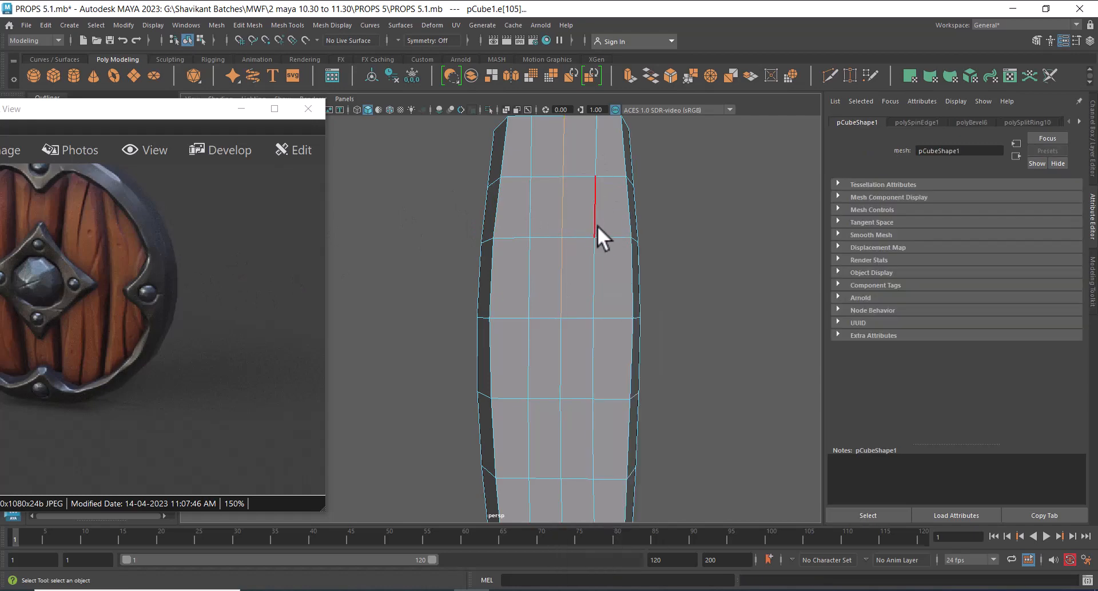
pyautogui.keyDown('alt'); pyautogui.moveTo(598, 237); pyautogui.dragTo(595, 286); pyautogui.keyUp('alt')
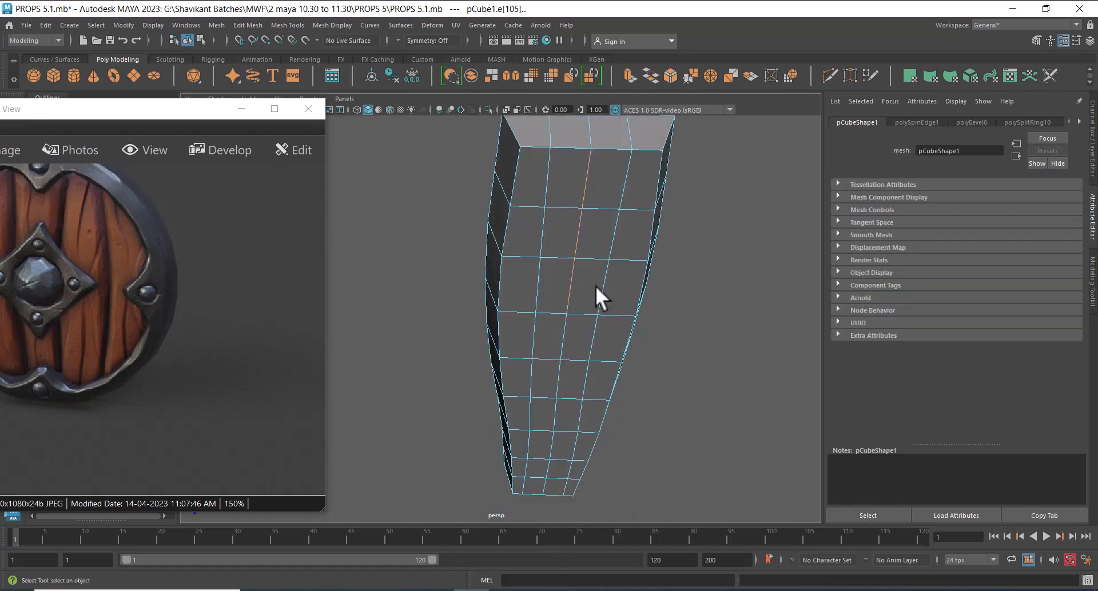
pyautogui.keyDown('shift'); pyautogui.click(589, 135); pyautogui.keyUp('shift')
pyautogui.keyDown('alt'); pyautogui.moveTo(637, 375); pyautogui.dragTo(549, 305); pyautogui.keyUp('alt')
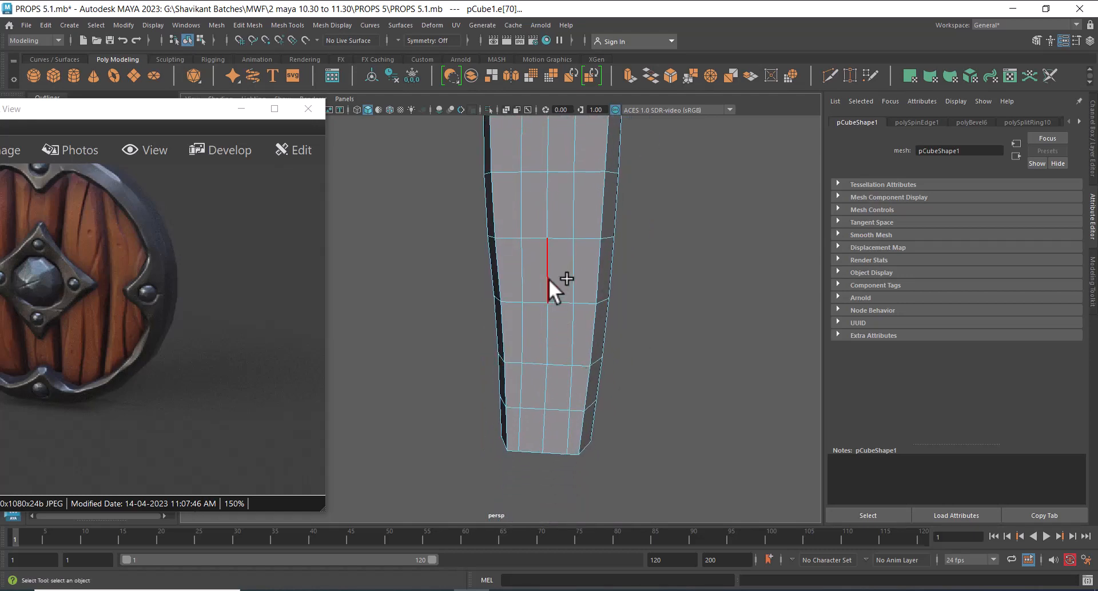
pyautogui.keyDown('alt'); pyautogui.moveTo(541, 438); pyautogui.dragTo(589, 363); pyautogui.keyUp('alt')
pyautogui.click(575, 344)
# Bevel the selected upper and lower centre edges with a fraction of 0.15 and two segments.
pyautogui.keyDown('shift'); pyautogui.moveTo(607, 234); pyautogui.dragTo(671, 224, button='right'); pyautogui.keyUp('shift')
pyautogui.hotkey('ctrl', 'z')
pyautogui.moveTo(681, 342); pyautogui.dragTo(667, 335)
pyautogui.keyDown('alt'); pyautogui.moveTo(567, 289); pyautogui.dragTo(572, 331); pyautogui.keyUp('alt')
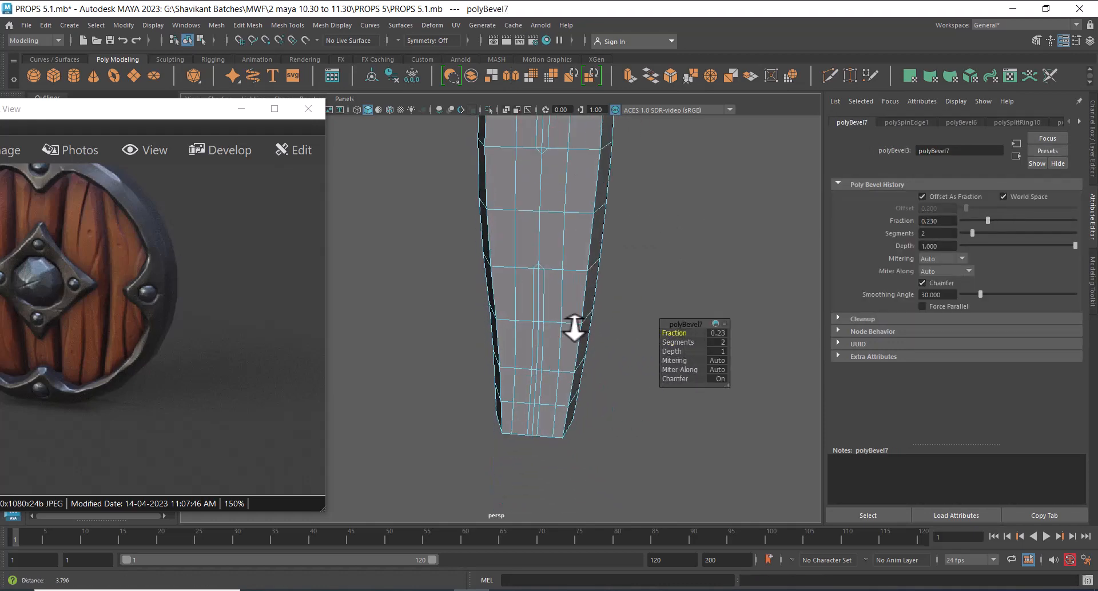
pyautogui.keyDown('alt'); pyautogui.moveTo(572, 332); pyautogui.dragTo(581, 377, button='right'); pyautogui.keyUp('alt')
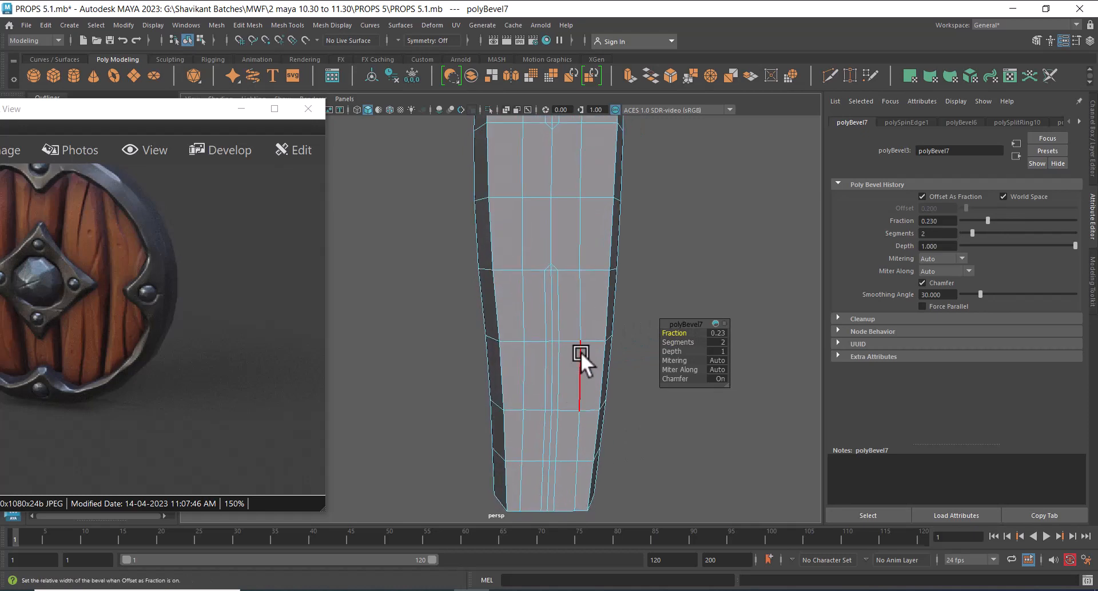
pyautogui.moveTo(581, 354)
pyautogui.keyDown('alt'); pyautogui.mouseDown()
pyautogui.moveTo(626, 361)
pyautogui.moveTo(576, 355)
pyautogui.mouseUp(); pyautogui.keyUp('alt')
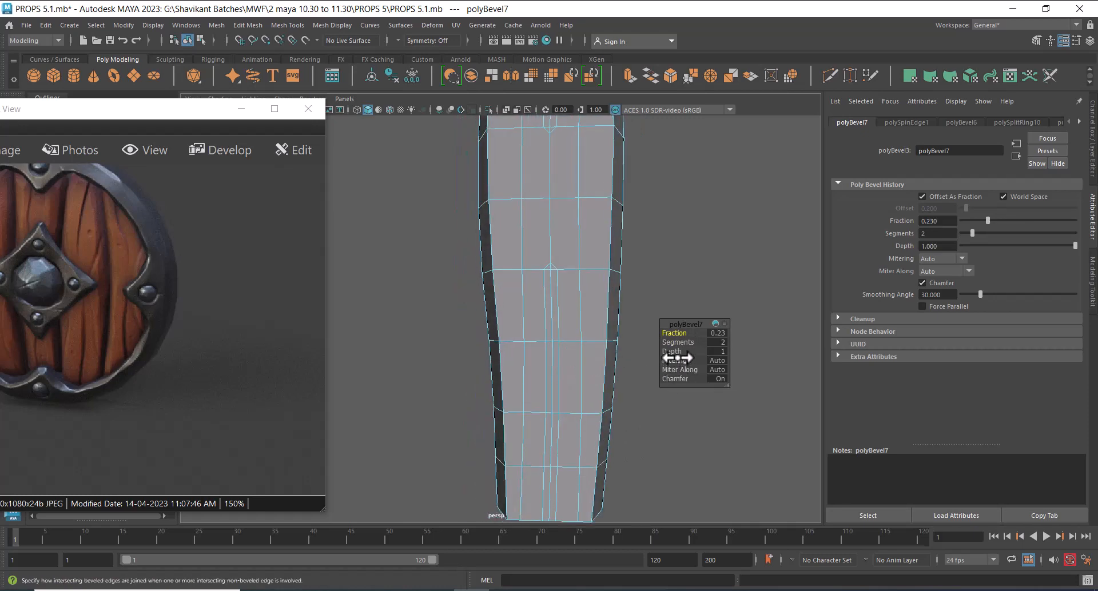
pyautogui.moveTo(679, 334); pyautogui.dragTo(673, 334)
pyautogui.scroll(2, 571, 316)
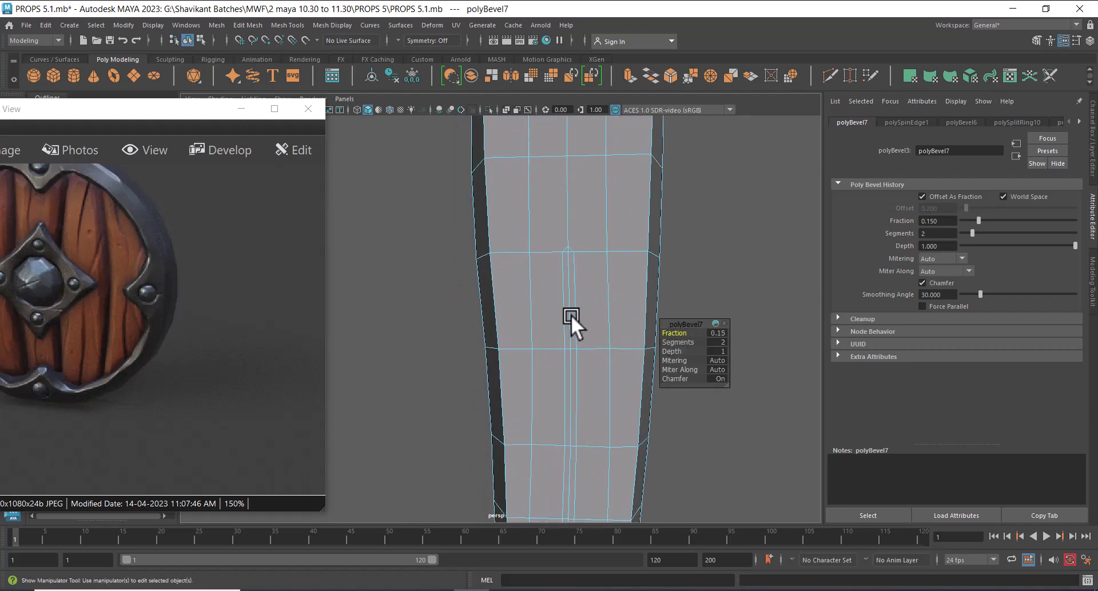
# Scale the vertices at the upper tip of the lower crack closer together in wireframe display.
pyautogui.rightClick(631, 200)
pyautogui.moveTo(630, 199); pyautogui.dragTo(487, 204, button='right')
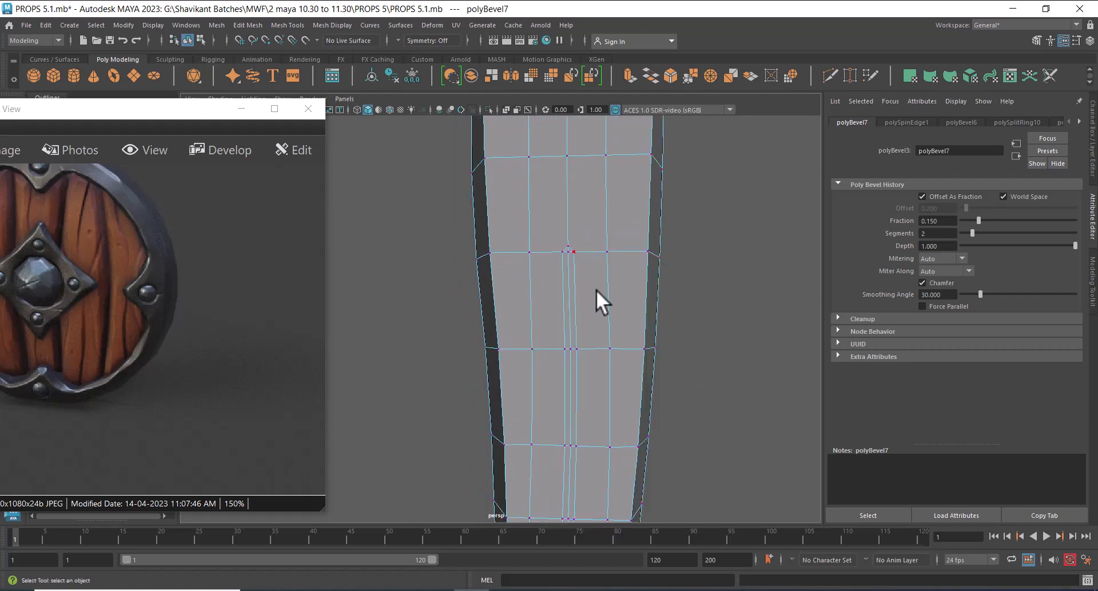
pyautogui.moveTo(597, 289)
pyautogui.keyDown('alt'); pyautogui.mouseDown()
pyautogui.moveTo(614, 248)
pyautogui.moveTo(566, 250)
pyautogui.moveTo(603, 270)
pyautogui.moveTo(583, 227)
pyautogui.moveTo(564, 258)
pyautogui.mouseUp(); pyautogui.keyUp('alt')
pyautogui.rightClick(594, 202)
pyautogui.press('4')
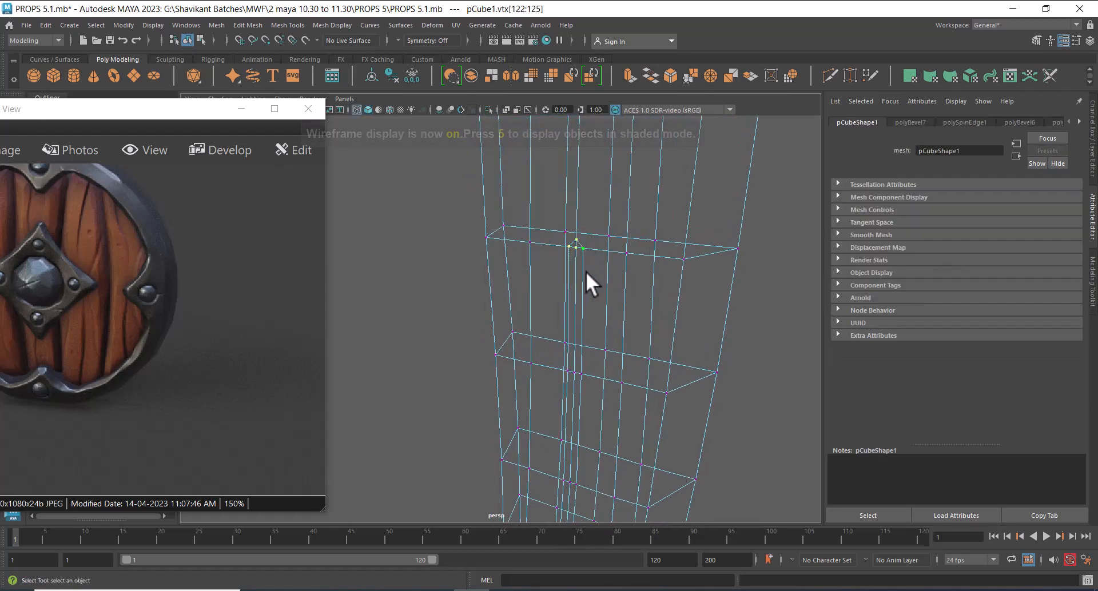
pyautogui.press('r')
pyautogui.click(573, 237)
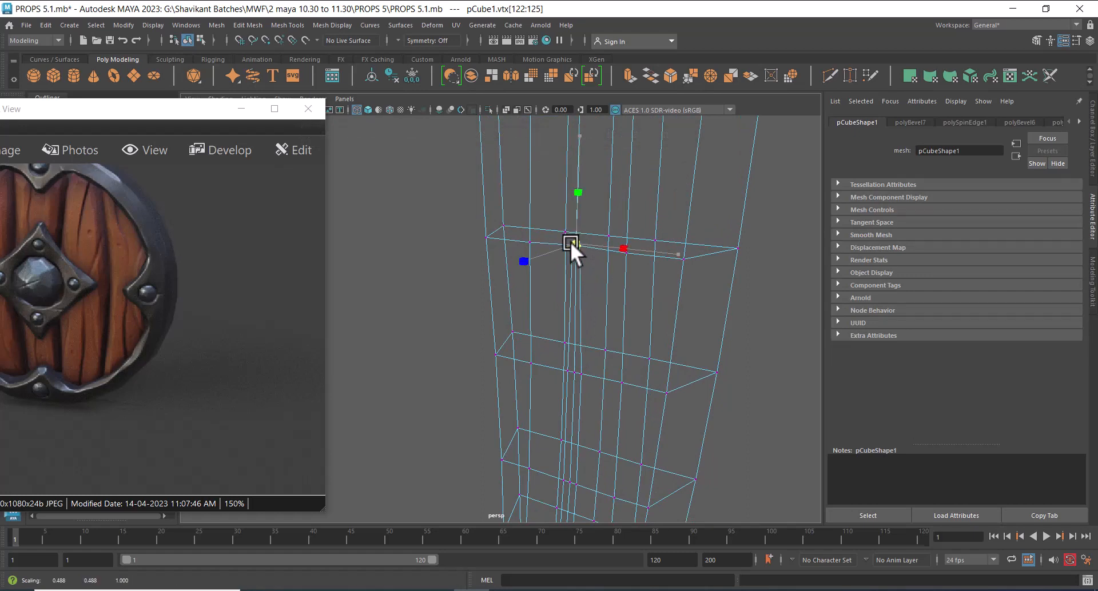
# Move the first row of three crack vertices below the tip slightly to the right in the front view.
pyautogui.press('space')
pyautogui.moveTo(643, 289); pyautogui.dragTo(651, 317)
pyautogui.keyDown('alt'); pyautogui.moveTo(651, 317); pyautogui.dragTo(541, 371, button='right'); pyautogui.keyUp('alt')
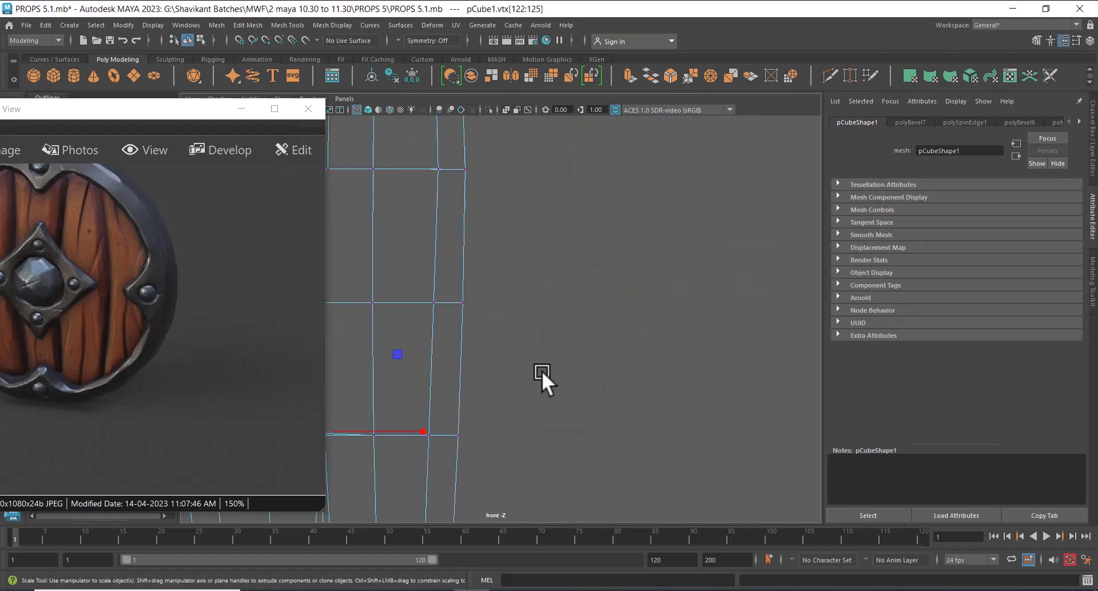
pyautogui.keyDown('alt'); pyautogui.moveTo(541, 371); pyautogui.dragTo(652, 238, button='middle'); pyautogui.keyUp('alt')
pyautogui.keyDown('alt'); pyautogui.moveTo(653, 237); pyautogui.dragTo(630, 269, button='right'); pyautogui.keyUp('alt')
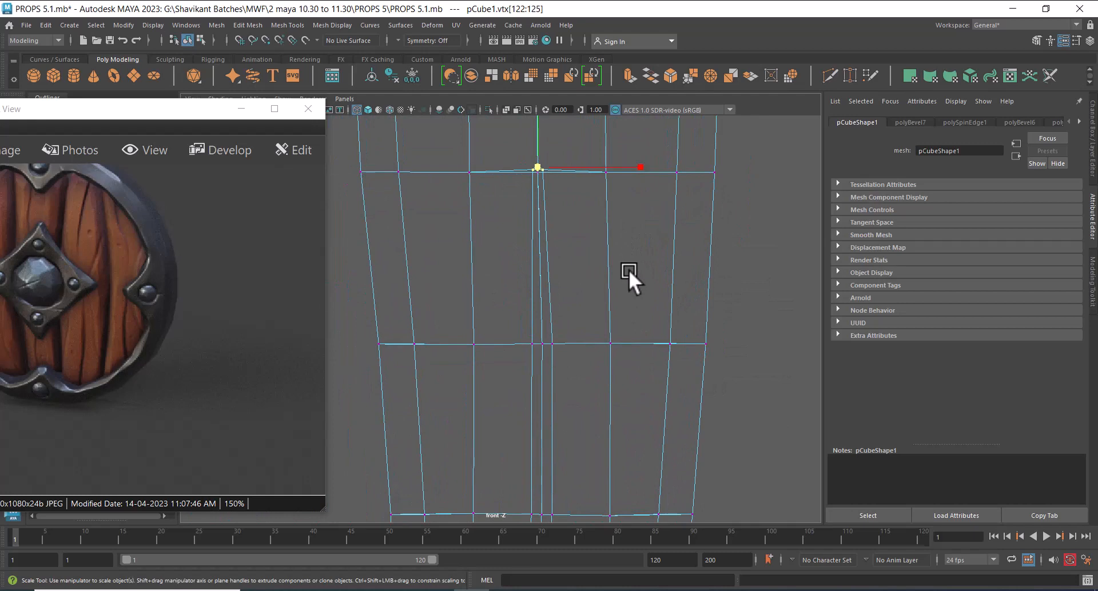
pyautogui.press('Down')
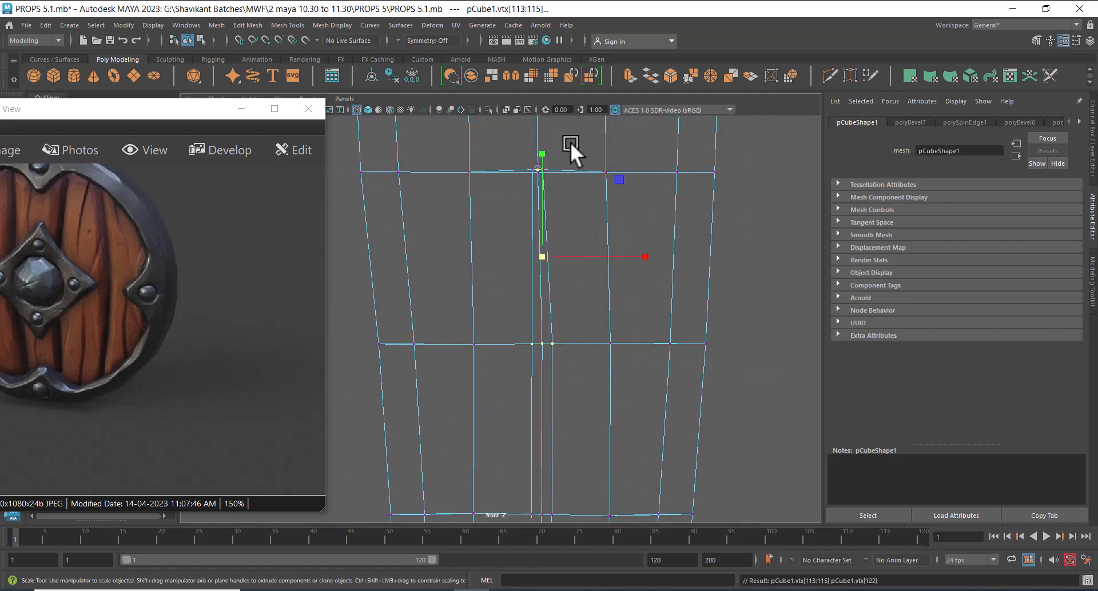
pyautogui.press('w')
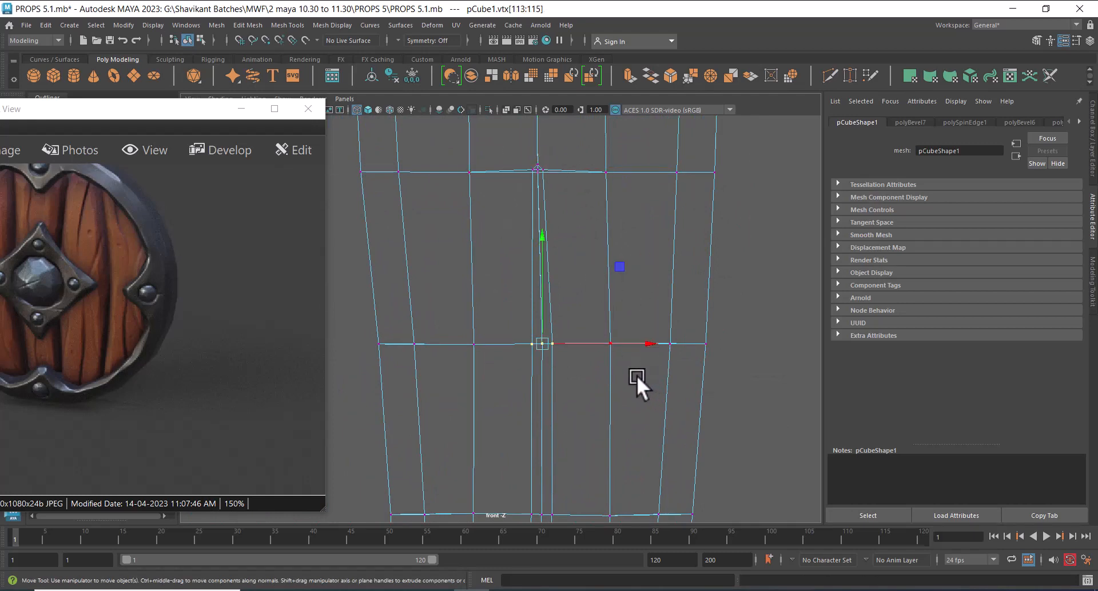
pyautogui.moveTo(536, 347); pyautogui.dragTo(540, 324)
pyautogui.keyDown('alt'); pyautogui.moveTo(544, 385); pyautogui.dragTo(546, 346, button='middle'); pyautogui.keyUp('alt')
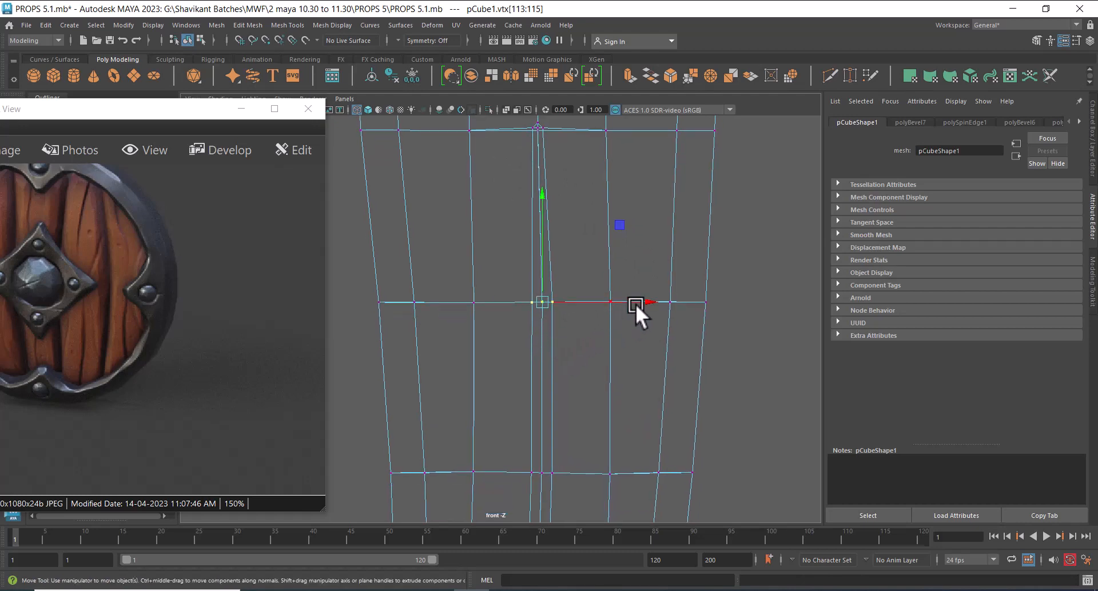
pyautogui.moveTo(636, 304); pyautogui.dragTo(645, 297)
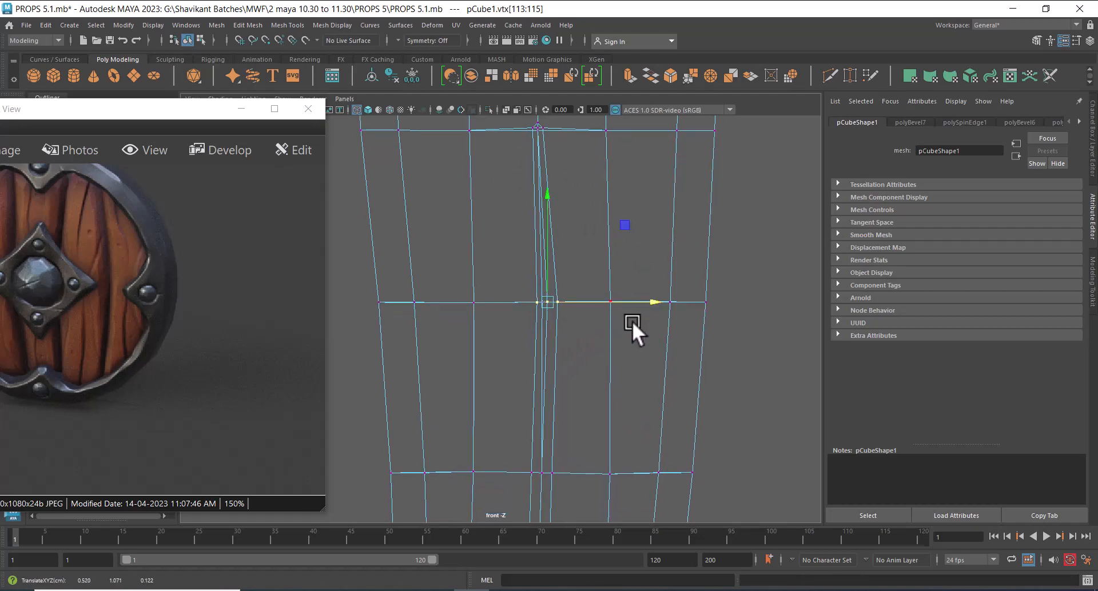
# Scale the second row of crack vertices below the tip closer together and shift it slightly to the left.
pyautogui.press('Down')
pyautogui.press('r')
pyautogui.moveTo(542, 473); pyautogui.dragTo(541, 471)
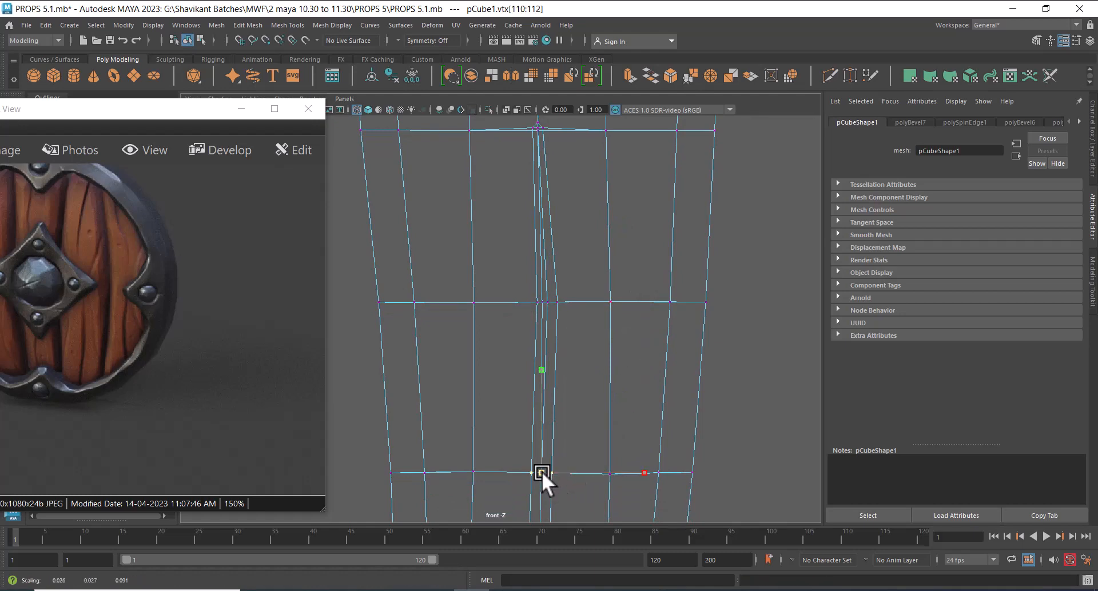
pyautogui.press('w')
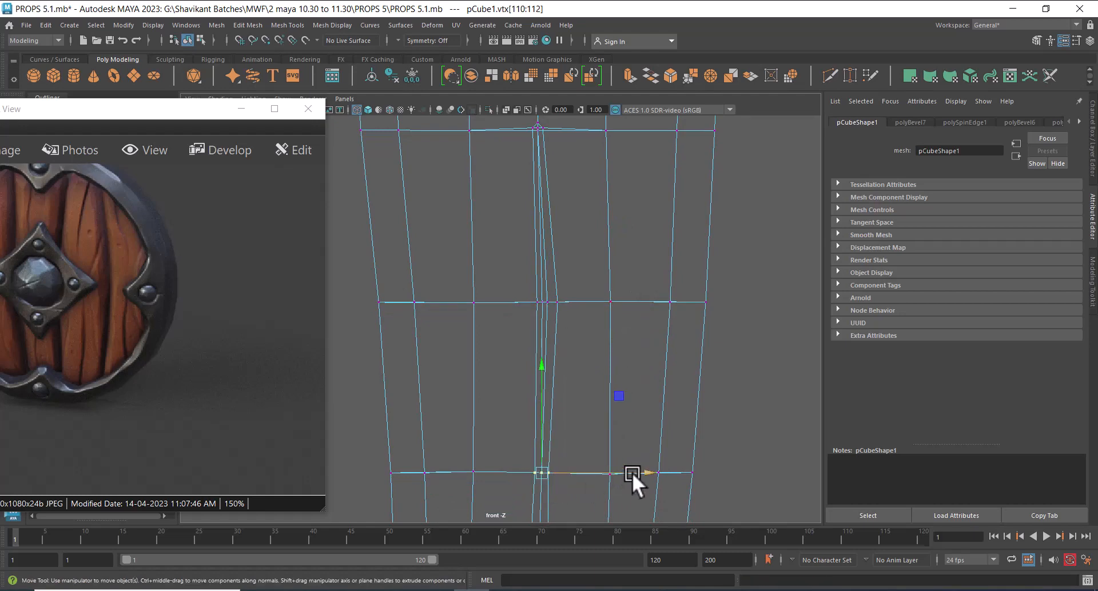
pyautogui.moveTo(643, 473); pyautogui.dragTo(636, 471)
# Scale the third row of crack vertices below the tip closer together and move it to the left.
pyautogui.keyDown('alt'); pyautogui.moveTo(601, 479); pyautogui.dragTo(621, 279, button='middle'); pyautogui.keyUp('alt')
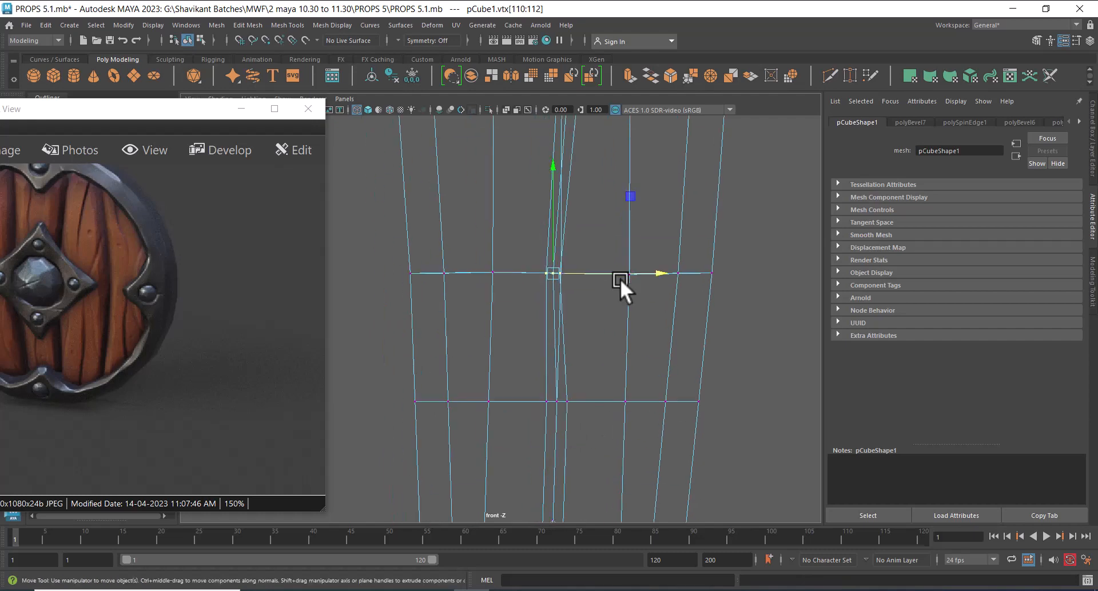
pyautogui.scroll(1, 620, 320)
pyautogui.press('Down')
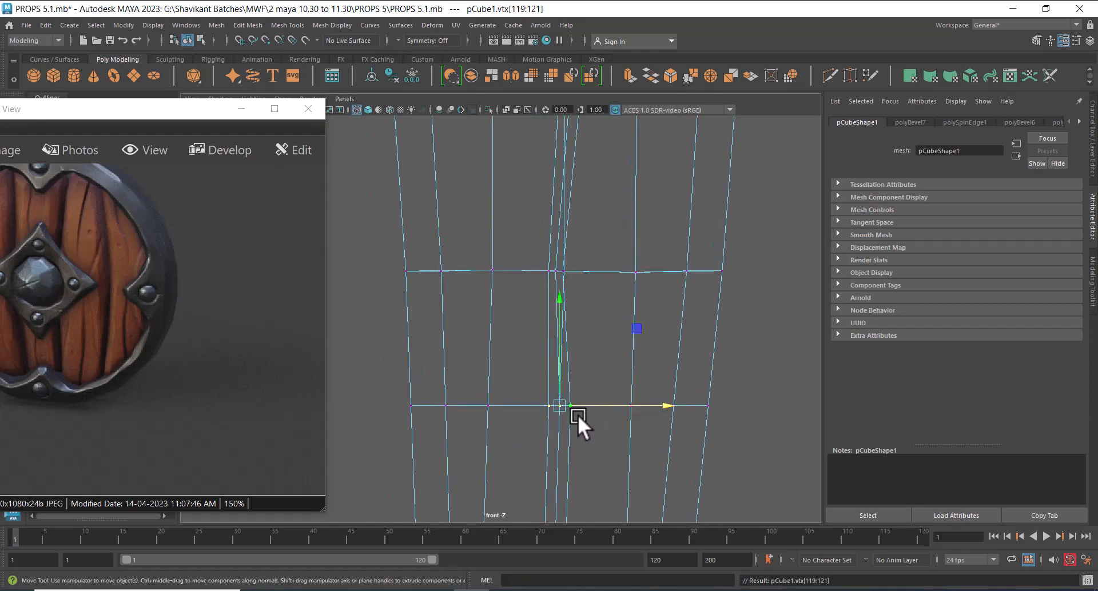
pyautogui.press('r')
pyautogui.click(559, 404)
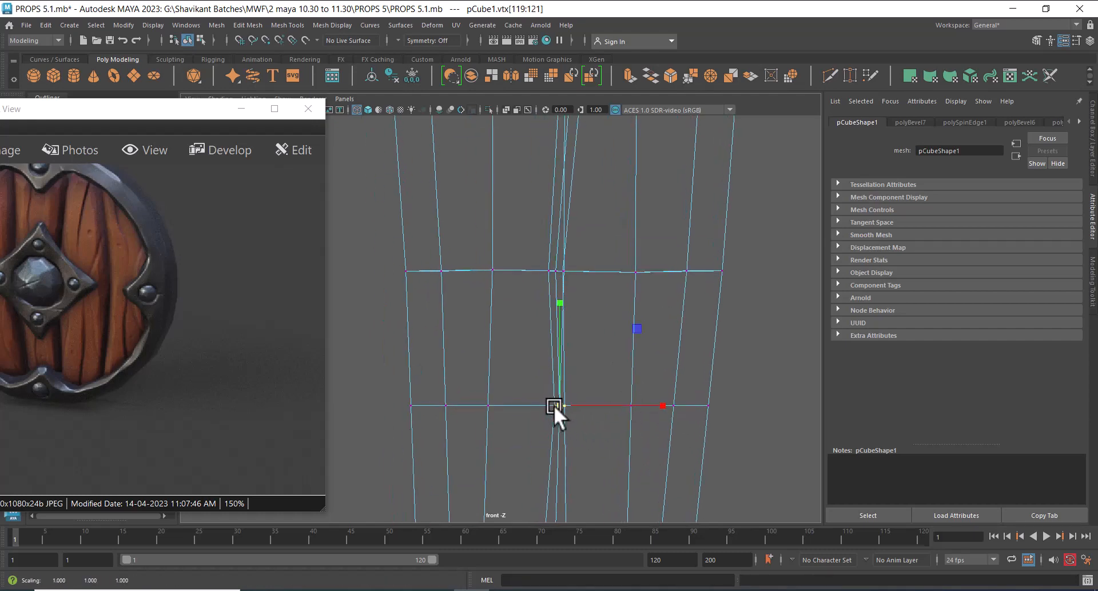
pyautogui.press('w')
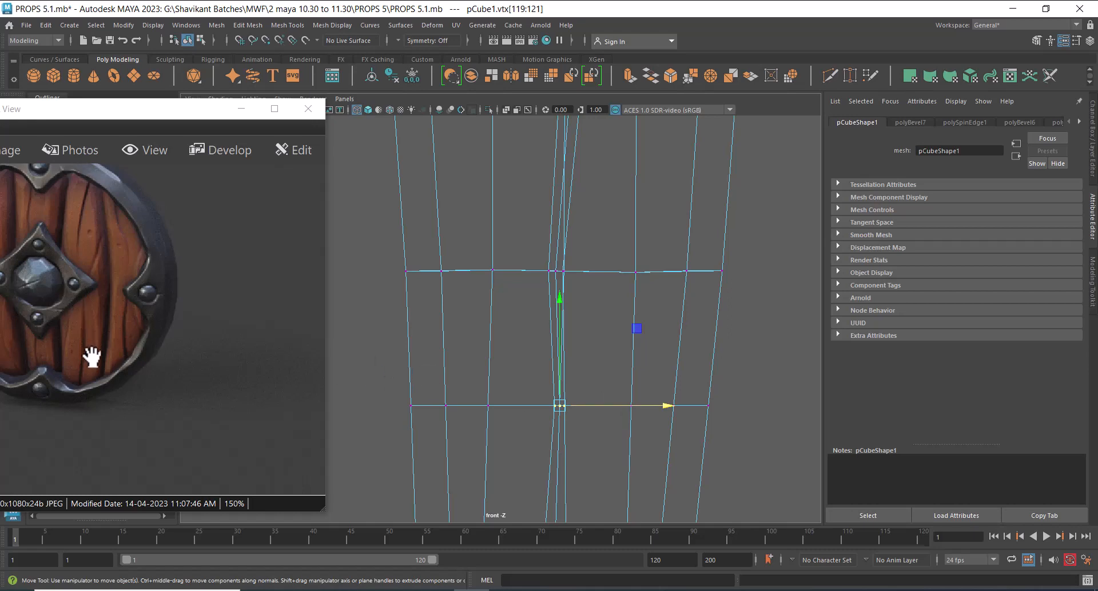
pyautogui.moveTo(681, 405); pyautogui.dragTo(653, 411)
# Move the three front crack vertices at the plank's lower end to the left and scale them slightly closer together.
pyautogui.keyDown('alt'); pyautogui.moveTo(652, 411); pyautogui.dragTo(588, 232, button='middle'); pyautogui.keyUp('alt')
pyautogui.scroll(1, 609, 392)
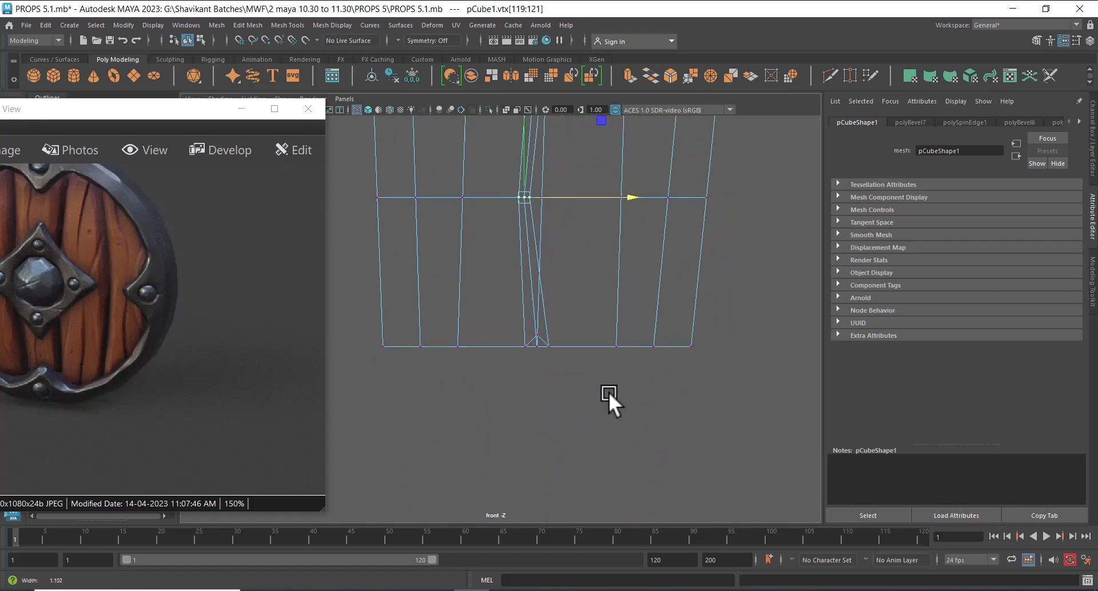
pyautogui.press('Down')
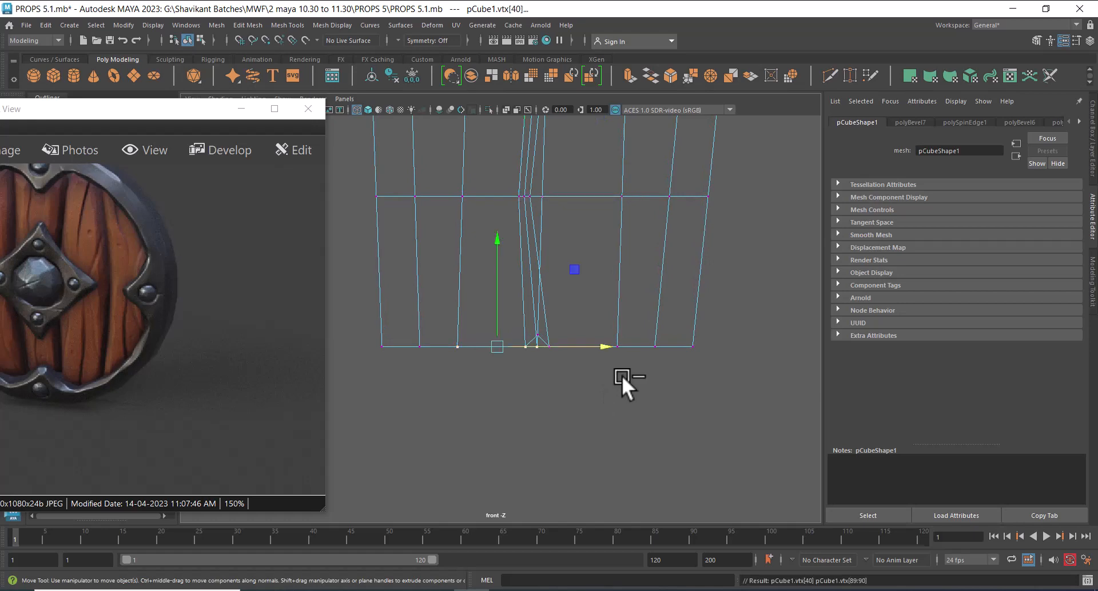
pyautogui.hotkey('ctrl', 'z')
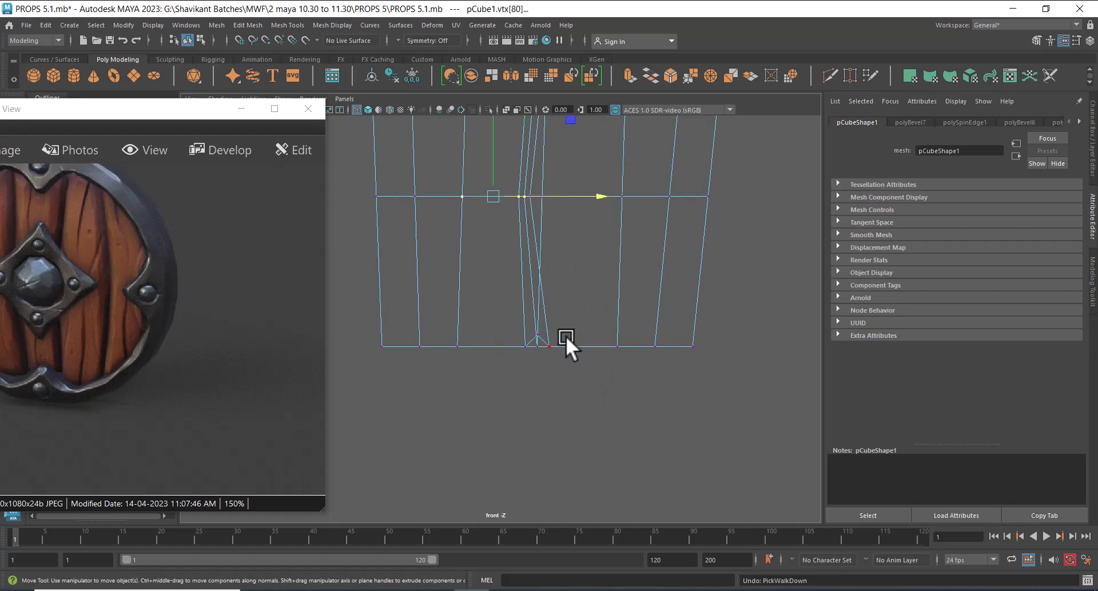
pyautogui.press('space')
pyautogui.moveTo(565, 340); pyautogui.dragTo(563, 208)
pyautogui.keyDown('alt'); pyautogui.moveTo(563, 387); pyautogui.dragTo(567, 172, button='middle'); pyautogui.keyUp('alt')
pyautogui.keyDown('alt'); pyautogui.moveTo(548, 424); pyautogui.dragTo(612, 416, button='right'); pyautogui.keyUp('alt')
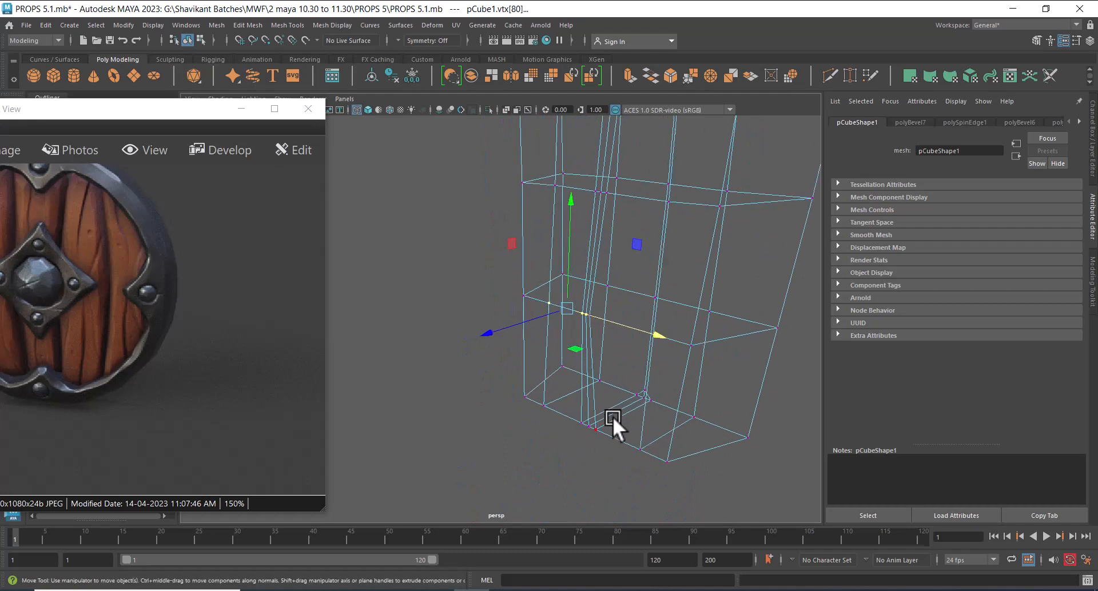
pyautogui.moveTo(570, 444); pyautogui.dragTo(571, 446)
pyautogui.press('space')
pyautogui.moveTo(638, 390); pyautogui.dragTo(658, 421)
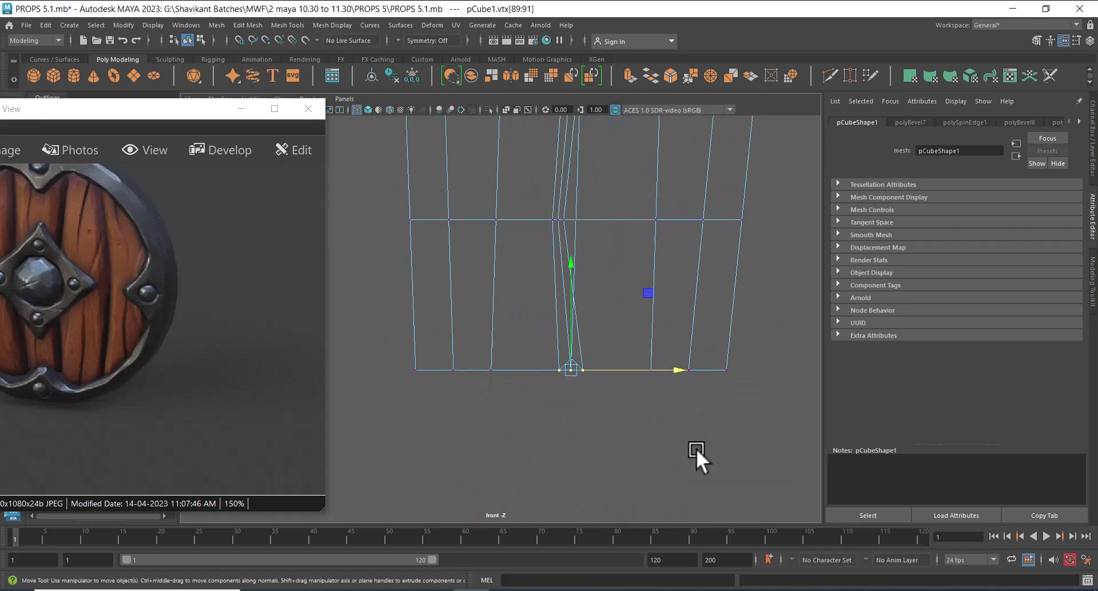
pyautogui.moveTo(672, 375); pyautogui.dragTo(651, 372)
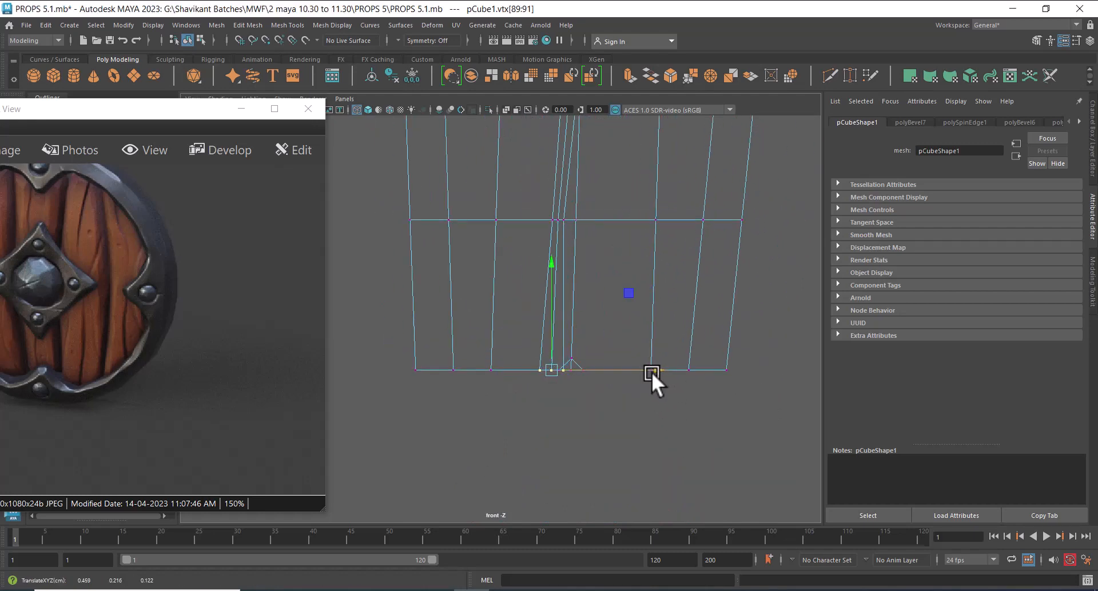
pyautogui.press('r')
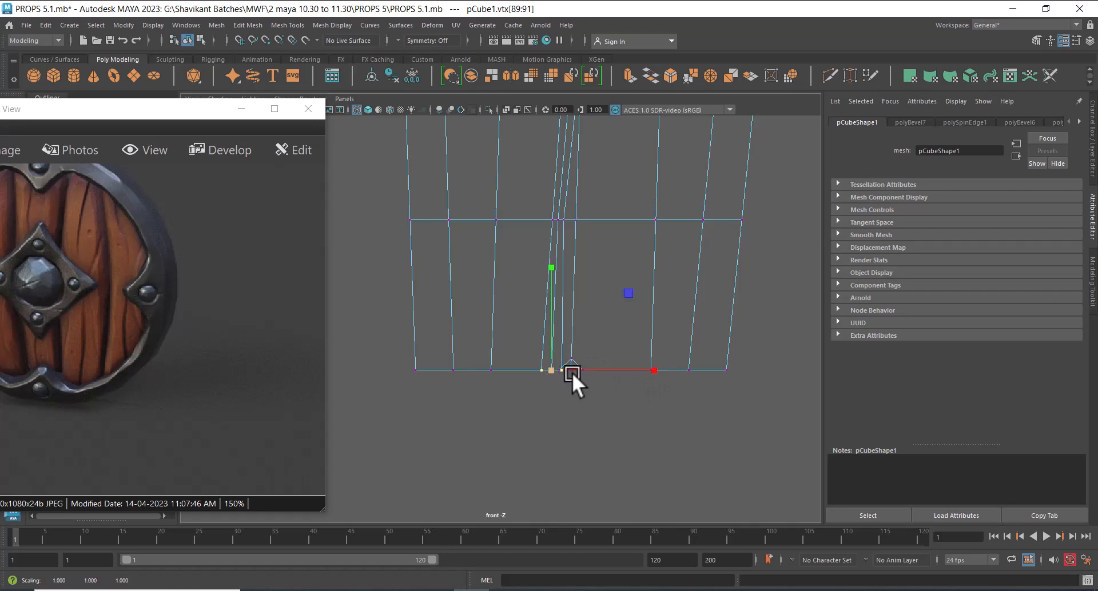
# Examine the reshaped lower crack on the plank in shaded display.
pyautogui.scroll(-5, 574, 378)
pyautogui.press('space')
pyautogui.moveTo(585, 365)
pyautogui.mouseDown()
pyautogui.moveTo(605, 212)
pyautogui.moveTo(707, 268)
pyautogui.mouseUp()
pyautogui.press('5')
pyautogui.keyDown('alt'); pyautogui.moveTo(639, 246); pyautogui.dragTo(646, 393, button='middle'); pyautogui.keyUp('alt')
pyautogui.keyDown('alt'); pyautogui.moveTo(646, 392); pyautogui.dragTo(622, 298, button='right'); pyautogui.keyUp('alt')
pyautogui.moveTo(622, 291)
pyautogui.keyDown('alt'); pyautogui.mouseDown()
pyautogui.moveTo(557, 295)
pyautogui.moveTo(588, 291)
pyautogui.mouseUp(); pyautogui.keyUp('alt')
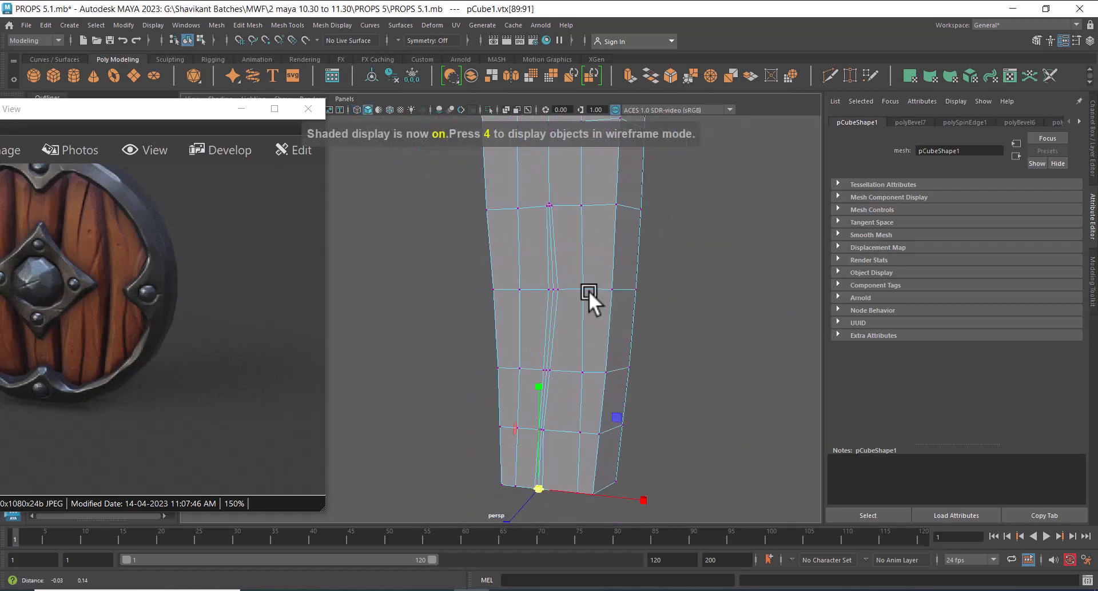
pyautogui.keyDown('alt'); pyautogui.moveTo(634, 189); pyautogui.dragTo(655, 282, button='middle'); pyautogui.keyUp('alt')
pyautogui.keyDown('alt'); pyautogui.moveTo(628, 229); pyautogui.dragTo(633, 333, button='middle'); pyautogui.keyUp('alt')
# Select only the front vertices at the lower tip of the plank's upper crack, using wireframe display.
pyautogui.press('space')
pyautogui.moveTo(657, 303); pyautogui.dragTo(656, 336)
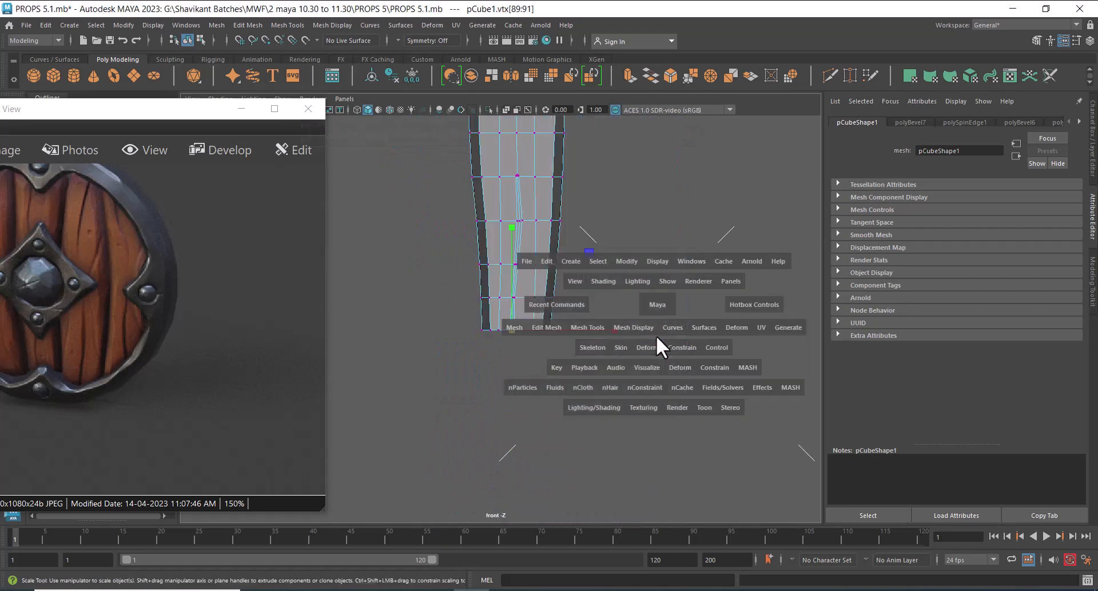
pyautogui.keyDown('alt'); pyautogui.moveTo(665, 243); pyautogui.dragTo(687, 440, button='middle'); pyautogui.keyUp('alt')
pyautogui.keyDown('alt'); pyautogui.moveTo(622, 254); pyautogui.dragTo(623, 331, button='right'); pyautogui.keyUp('alt')
pyautogui.keyDown('alt'); pyautogui.moveTo(621, 290); pyautogui.dragTo(592, 372, button='middle'); pyautogui.keyUp('alt')
pyautogui.keyDown('alt'); pyautogui.moveTo(604, 249); pyautogui.dragTo(592, 294, button='middle'); pyautogui.keyUp('alt')
pyautogui.keyDown('alt'); pyautogui.moveTo(576, 394); pyautogui.dragTo(601, 395, button='right'); pyautogui.keyUp('alt')
pyautogui.press('4')
pyautogui.moveTo(594, 375); pyautogui.dragTo(594, 344)
pyautogui.press('space')
pyautogui.keyDown('alt'); pyautogui.moveTo(598, 270); pyautogui.dragTo(549, 286); pyautogui.keyUp('alt')
pyautogui.keyDown('alt'); pyautogui.moveTo(546, 309); pyautogui.dragTo(552, 357, button='right'); pyautogui.keyUp('alt')
pyautogui.keyDown('ctrl'); pyautogui.moveTo(701, 277); pyautogui.dragTo(602, 377); pyautogui.keyUp('ctrl')
# Move the vertices at the lower tip of the upper crack to the left in the front view.
pyautogui.press('space')
pyautogui.moveTo(642, 348); pyautogui.dragTo(650, 379)
pyautogui.keyDown('alt'); pyautogui.moveTo(605, 299); pyautogui.dragTo(634, 371, button='right'); pyautogui.keyUp('alt')
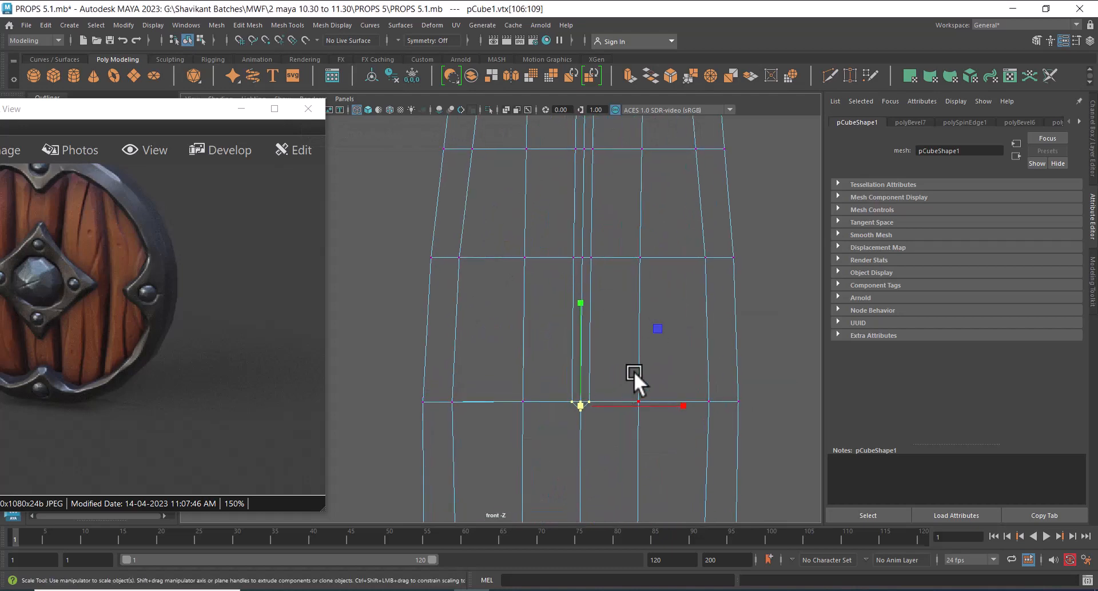
pyautogui.press('w')
pyautogui.moveTo(688, 406); pyautogui.dragTo(659, 406)
# Move only the row of crack vertices directly above the tip to the left.
pyautogui.press('Up')
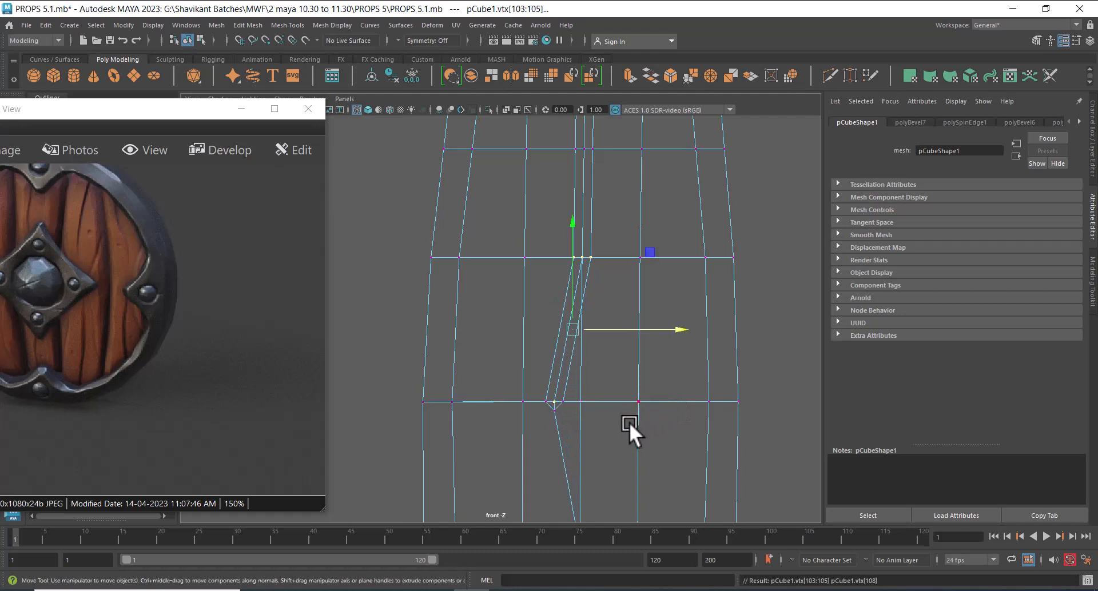
pyautogui.keyDown('ctrl'); pyautogui.moveTo(609, 371); pyautogui.dragTo(538, 411); pyautogui.keyUp('ctrl')
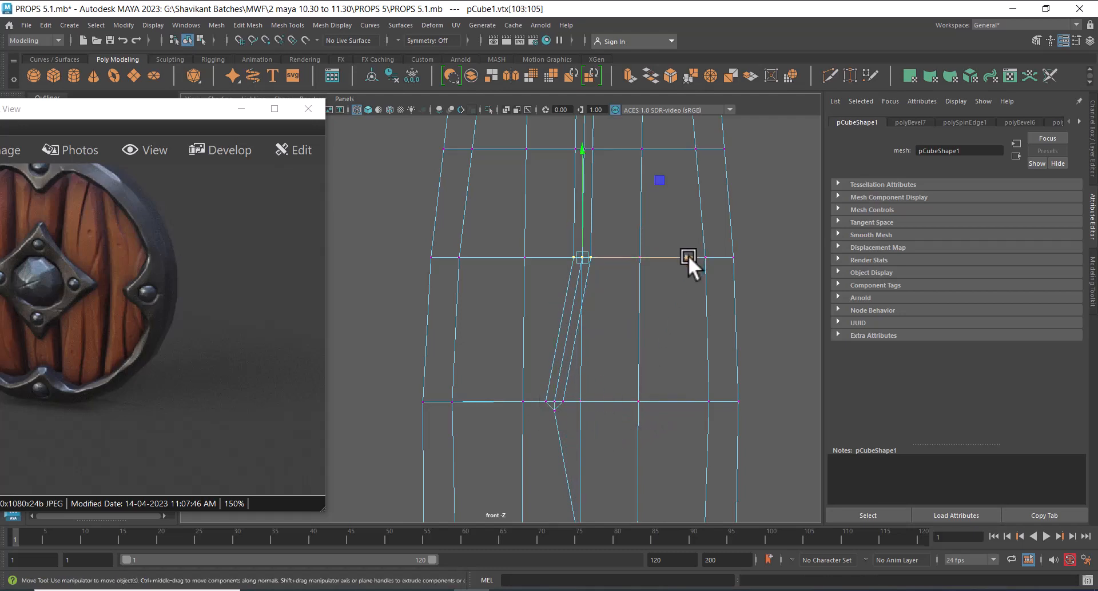
pyautogui.moveTo(688, 255); pyautogui.dragTo(665, 260)
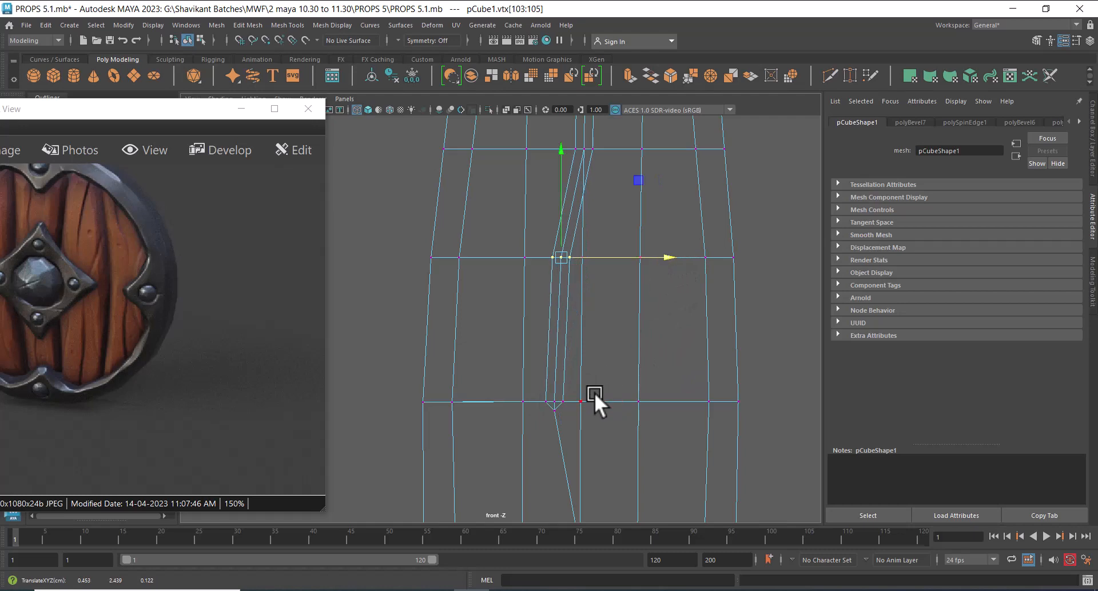
# Move the three crack vertices at the plank's upper end to the right.
pyautogui.keyDown('alt'); pyautogui.moveTo(596, 228); pyautogui.dragTo(569, 318, button='middle'); pyautogui.keyUp('alt')
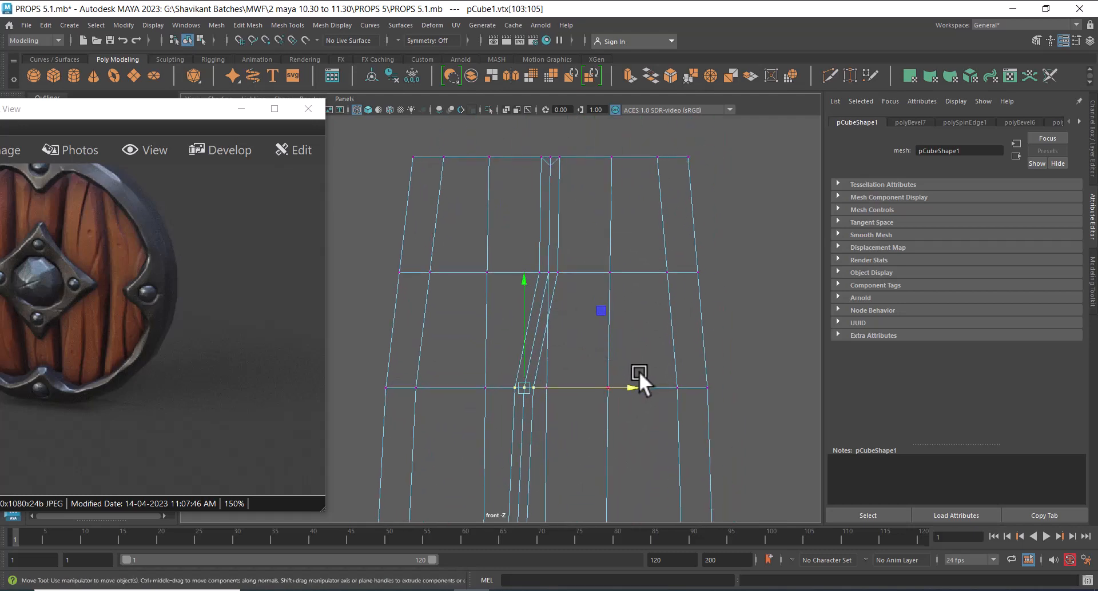
pyautogui.press('Up')
pyautogui.press('Up')
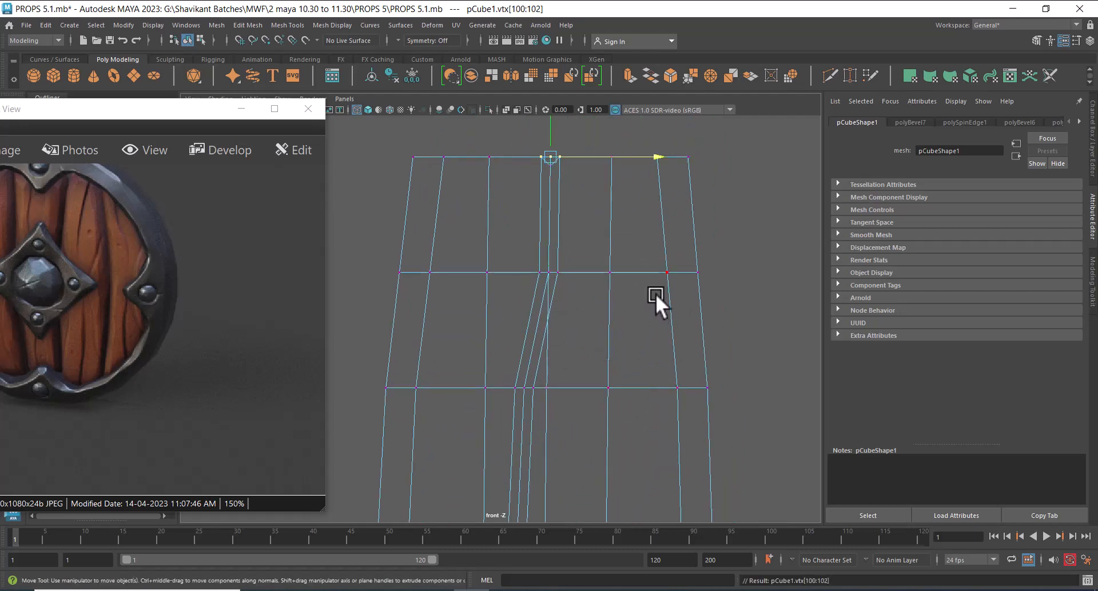
pyautogui.moveTo(663, 156); pyautogui.dragTo(691, 161, button='middle')
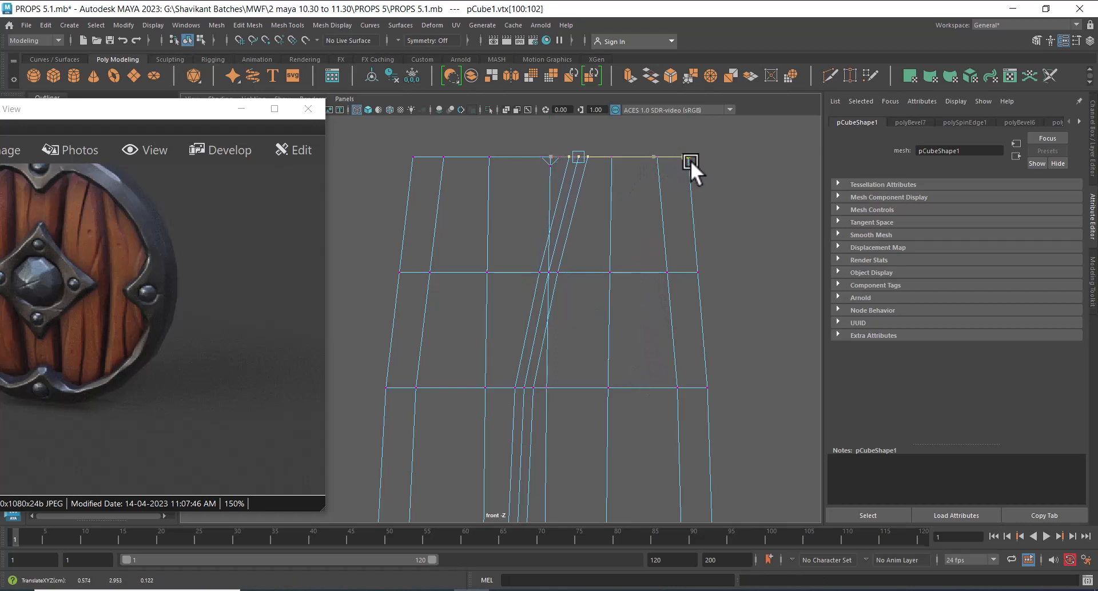
# Select the vertices at the upper crack's lower tip and scale them together into a narrow point.
pyautogui.keyDown('alt'); pyautogui.moveTo(611, 335); pyautogui.dragTo(628, 312, button='right'); pyautogui.keyUp('alt')
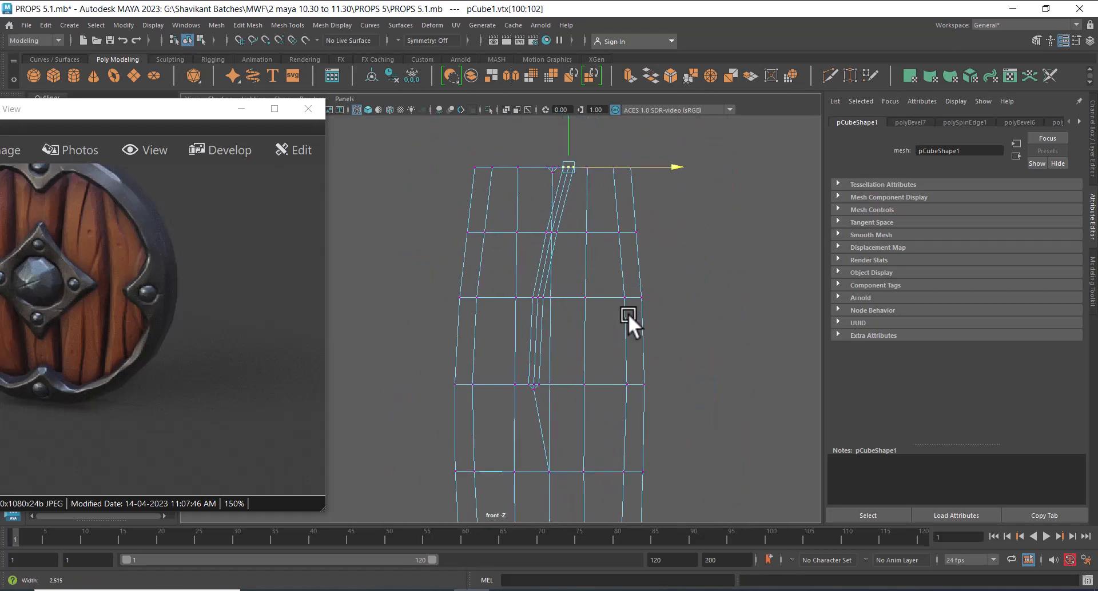
pyautogui.press('Down')
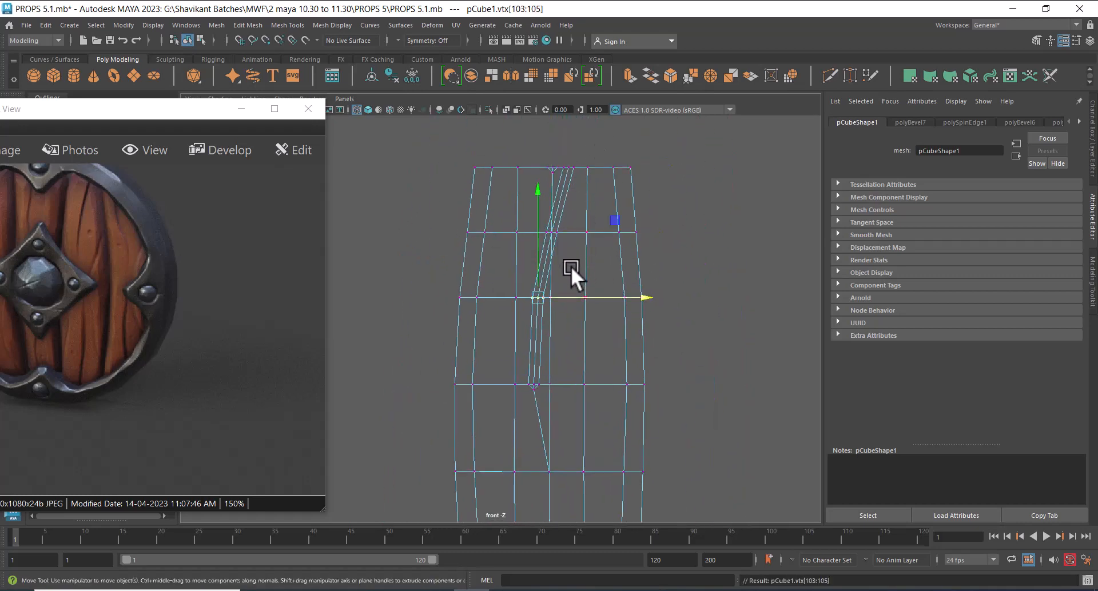
pyautogui.press('Down')
pyautogui.keyDown('alt'); pyautogui.moveTo(542, 393); pyautogui.dragTo(595, 452, button='right'); pyautogui.keyUp('alt')
pyautogui.keyDown('alt'); pyautogui.moveTo(595, 451); pyautogui.dragTo(566, 315, button='middle'); pyautogui.keyUp('alt')
pyautogui.keyDown('alt'); pyautogui.moveTo(565, 314); pyautogui.dragTo(585, 419, button='right'); pyautogui.keyUp('alt')
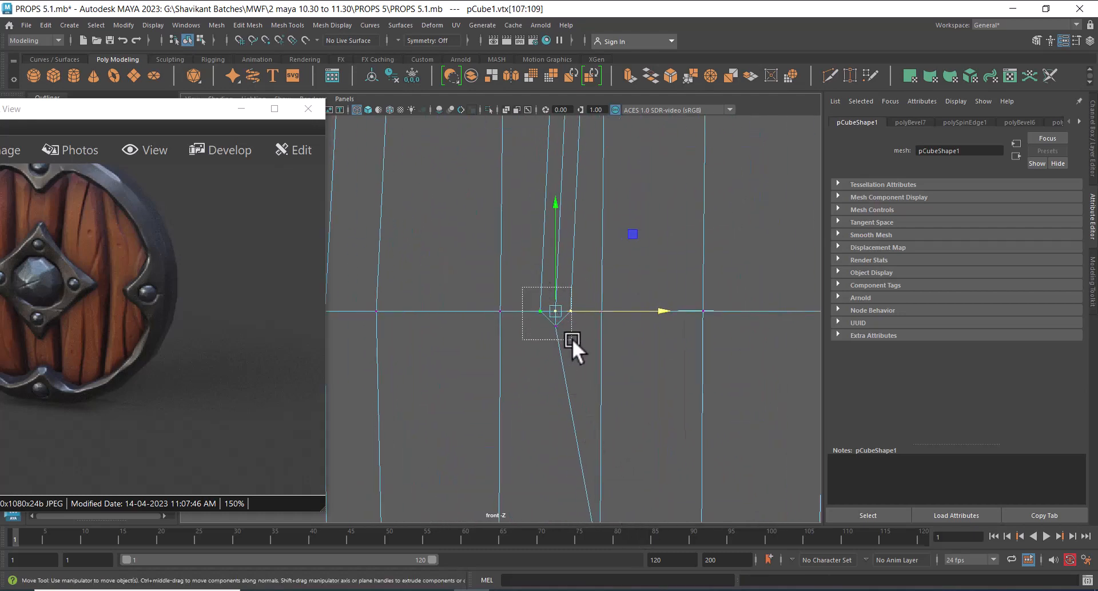
pyautogui.moveTo(573, 340); pyautogui.dragTo(542, 316)
pyautogui.press('r')
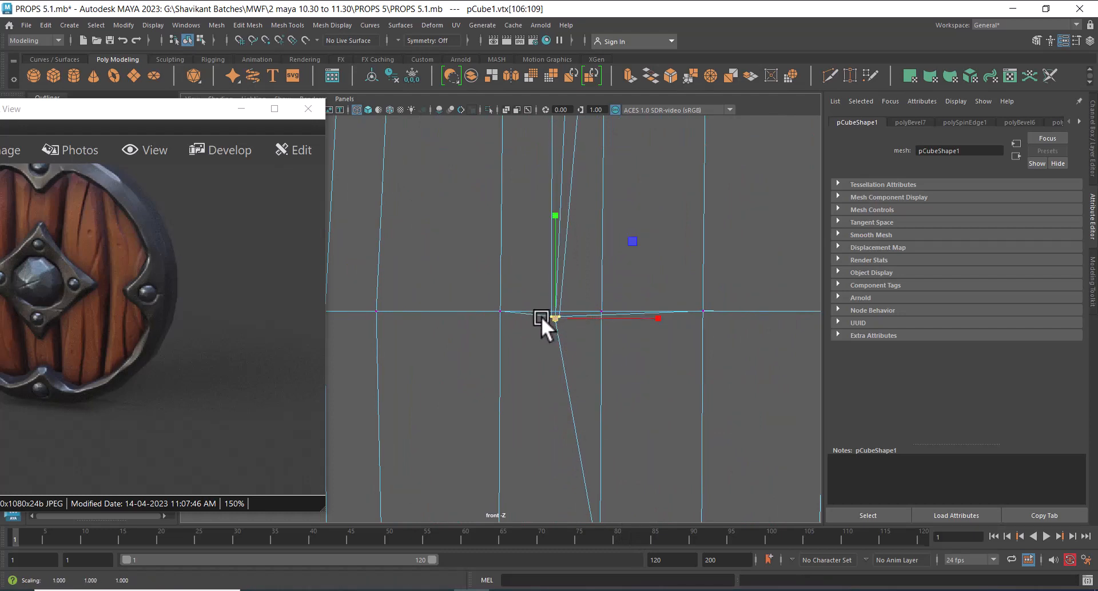
# Scale the row of crack vertices directly above the tip closer together.
pyautogui.keyDown('alt'); pyautogui.moveTo(605, 293); pyautogui.dragTo(601, 391, button='middle'); pyautogui.keyUp('alt')
pyautogui.keyDown('alt'); pyautogui.moveTo(601, 390); pyautogui.dragTo(662, 367, button='right'); pyautogui.keyUp('alt')
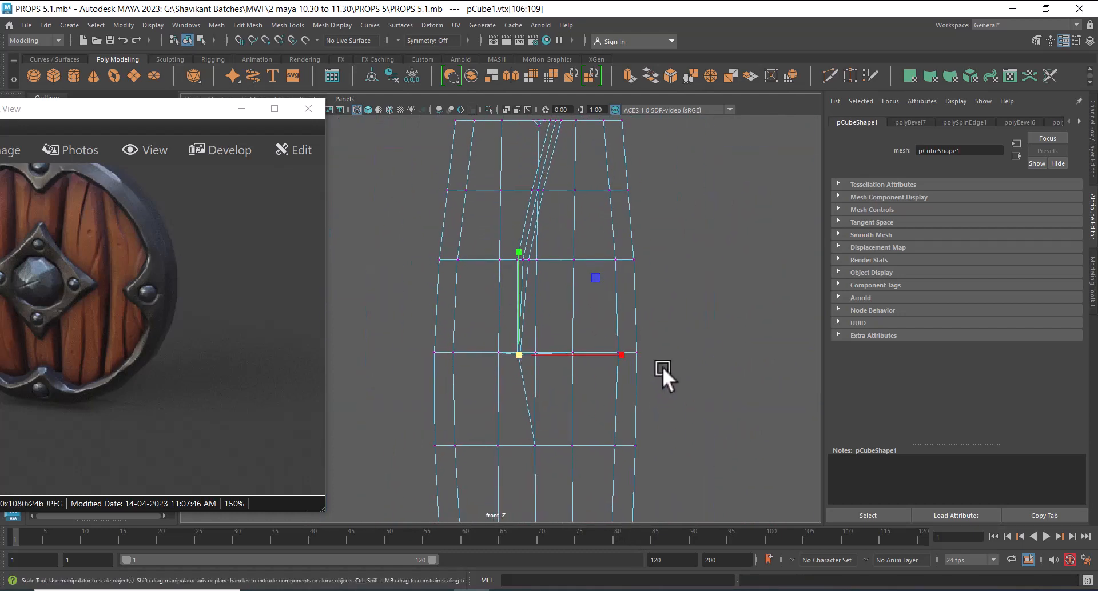
pyautogui.press('Up')
pyautogui.moveTo(548, 242)
pyautogui.keyDown('alt'); pyautogui.mouseDown(button='right')
pyautogui.moveTo(610, 362)
pyautogui.moveTo(576, 282)
pyautogui.mouseUp(button='right'); pyautogui.keyUp('alt')
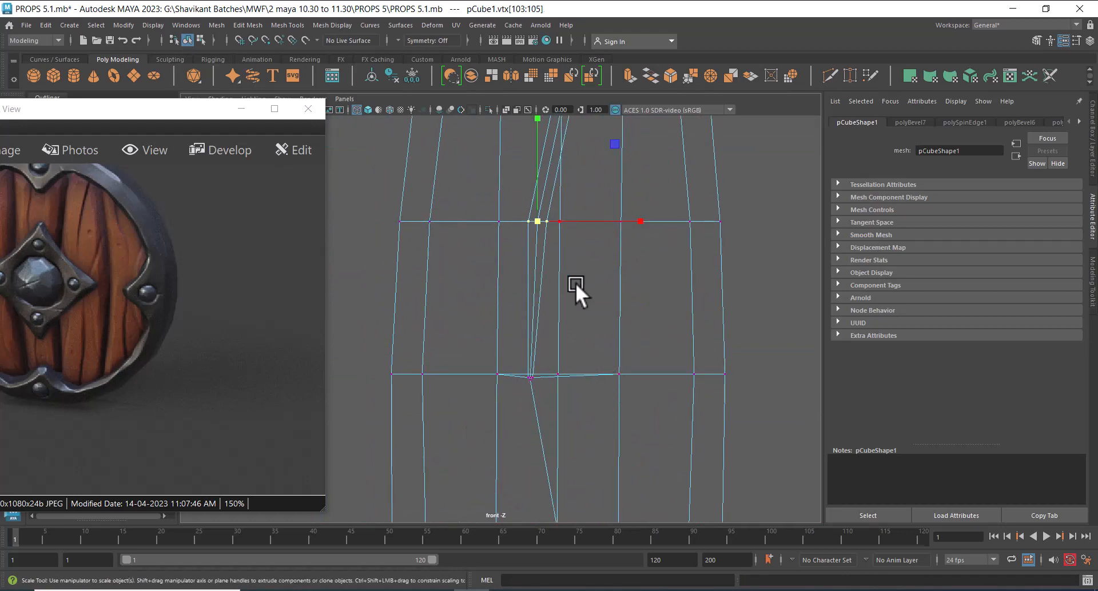
pyautogui.moveTo(540, 222); pyautogui.dragTo(533, 223)
# Scale the crack vertices one row below the plank's upper end slightly closer together.
pyautogui.keyDown('alt'); pyautogui.moveTo(546, 245); pyautogui.dragTo(531, 409, button='middle'); pyautogui.keyUp('alt')
pyautogui.keyDown('alt'); pyautogui.moveTo(556, 319); pyautogui.dragTo(564, 321, button='right'); pyautogui.keyUp('alt')
pyautogui.keyDown('alt'); pyautogui.moveTo(570, 267); pyautogui.dragTo(562, 319, button='middle'); pyautogui.keyUp('alt')
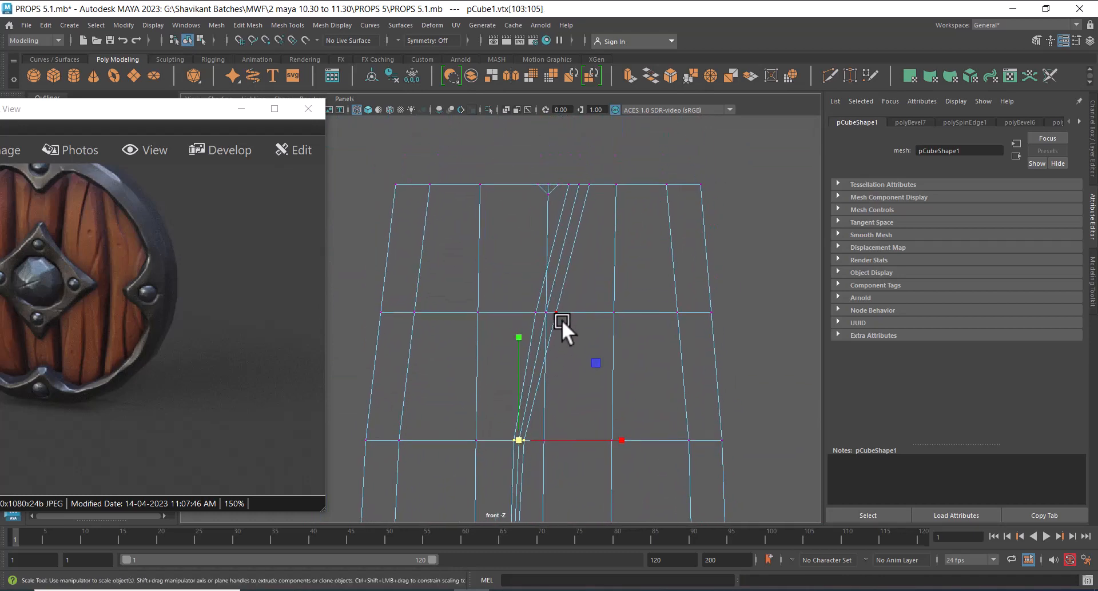
pyautogui.press('Up')
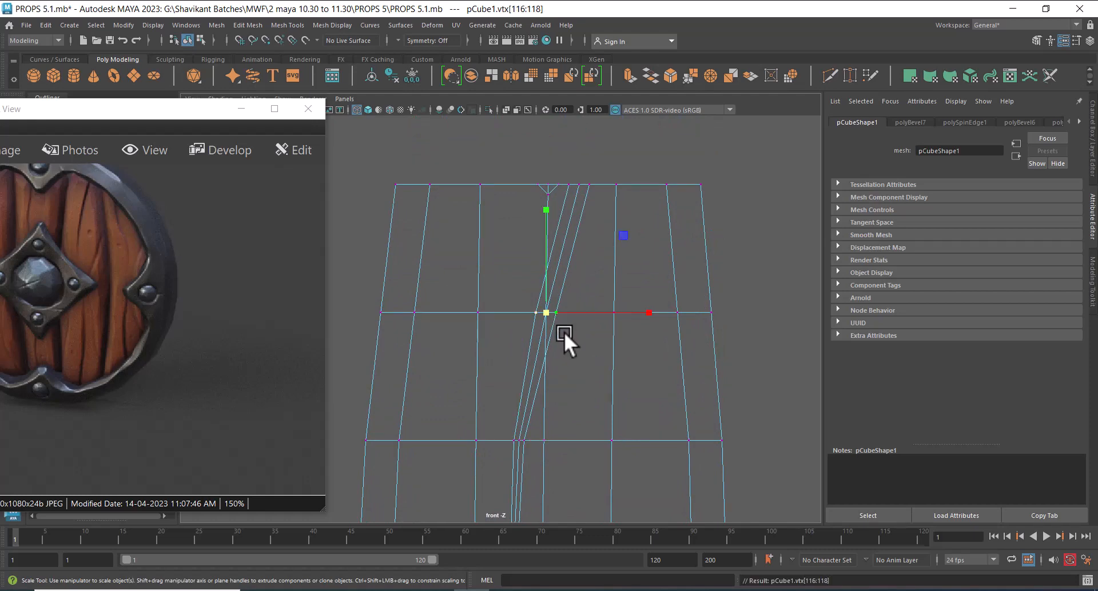
pyautogui.click(547, 311)
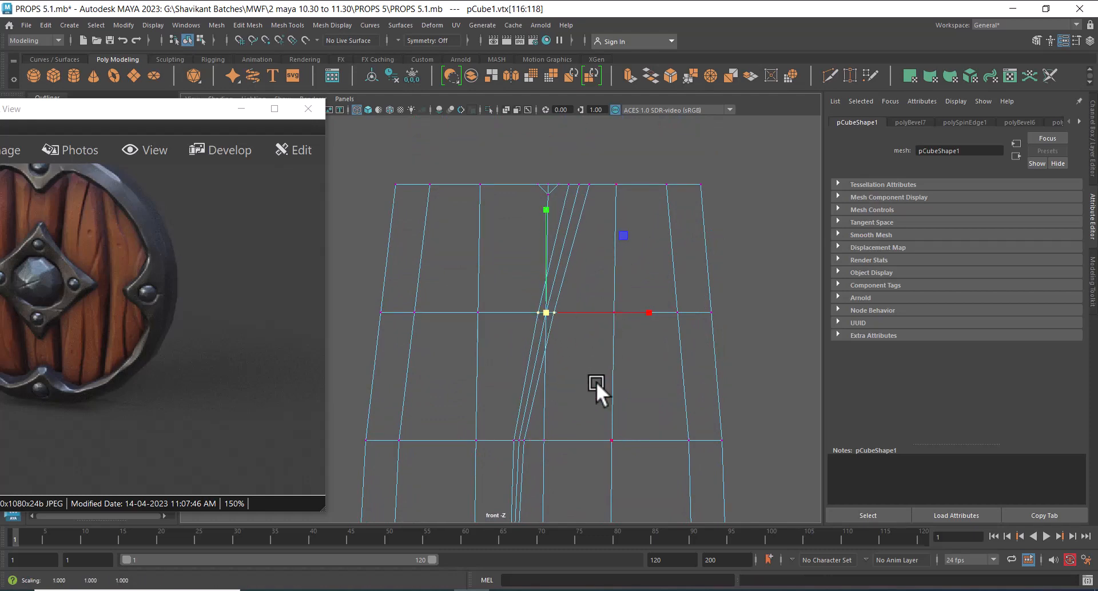
# Examine the reshaped upper crack on the plank in the shaded perspective view.
pyautogui.scroll(-5, 590, 389)
pyautogui.scroll(4, 561, 304)
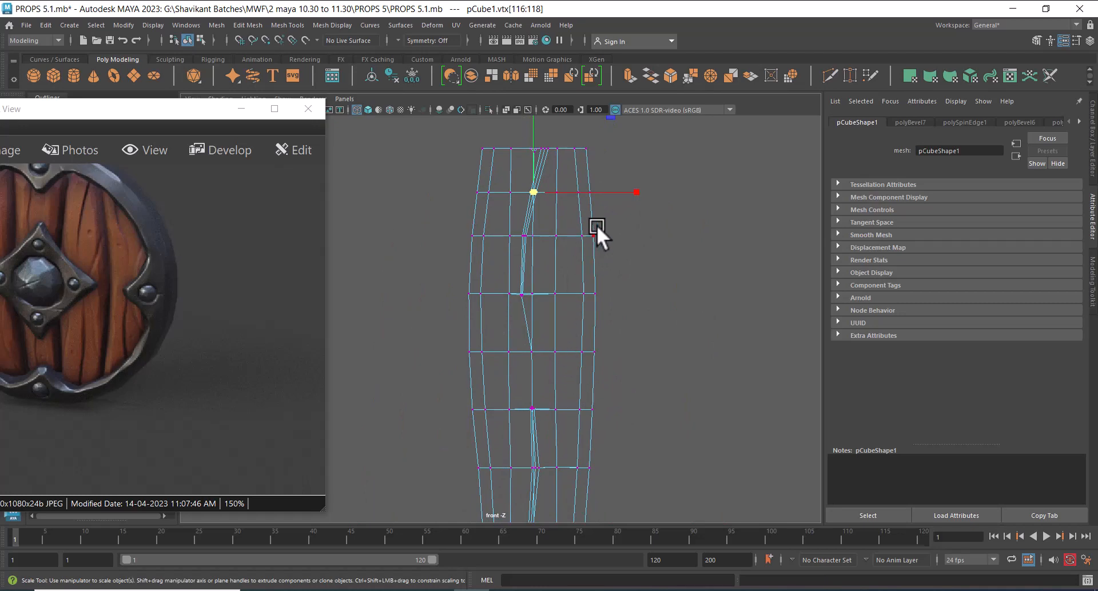
pyautogui.press('space')
pyautogui.moveTo(571, 364); pyautogui.dragTo(612, 274)
pyautogui.press('4')
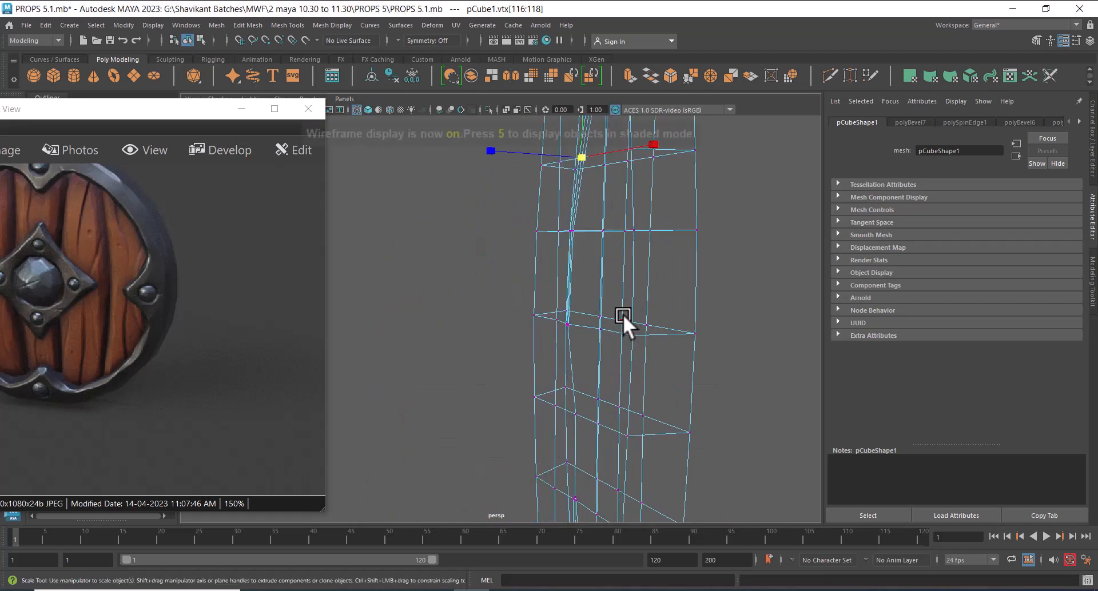
pyautogui.press('6')
pyautogui.moveTo(637, 343)
pyautogui.keyDown('alt'); pyautogui.mouseDown()
pyautogui.moveTo(654, 351)
pyautogui.moveTo(609, 309)
pyautogui.moveTo(646, 316)
pyautogui.moveTo(677, 363)
pyautogui.mouseUp(); pyautogui.keyUp('alt')
pyautogui.keyDown('alt'); pyautogui.moveTo(671, 211); pyautogui.dragTo(613, 218); pyautogui.keyUp('alt')
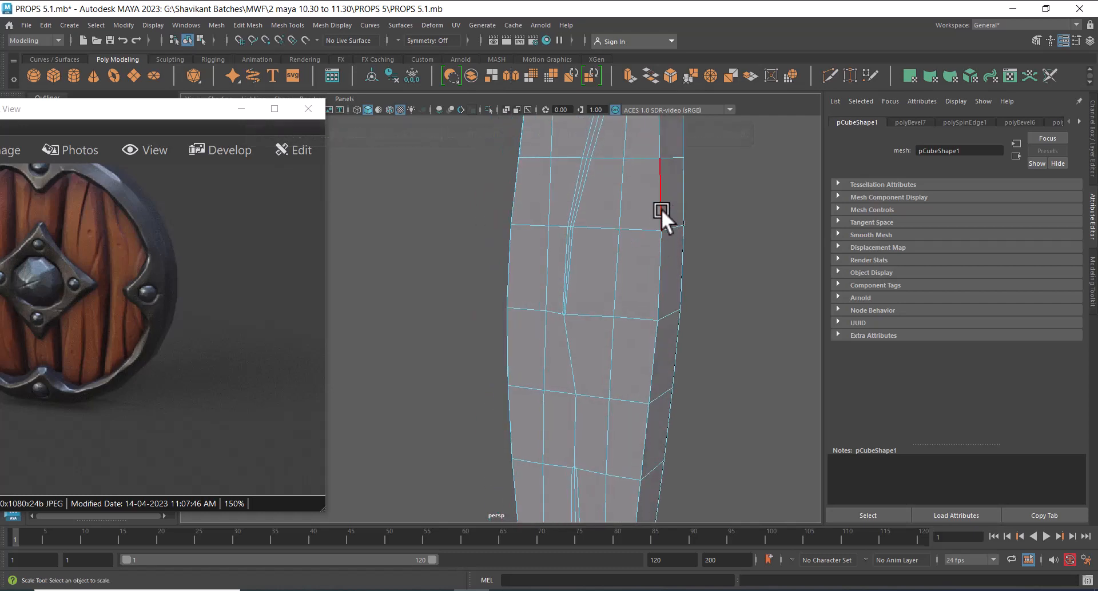
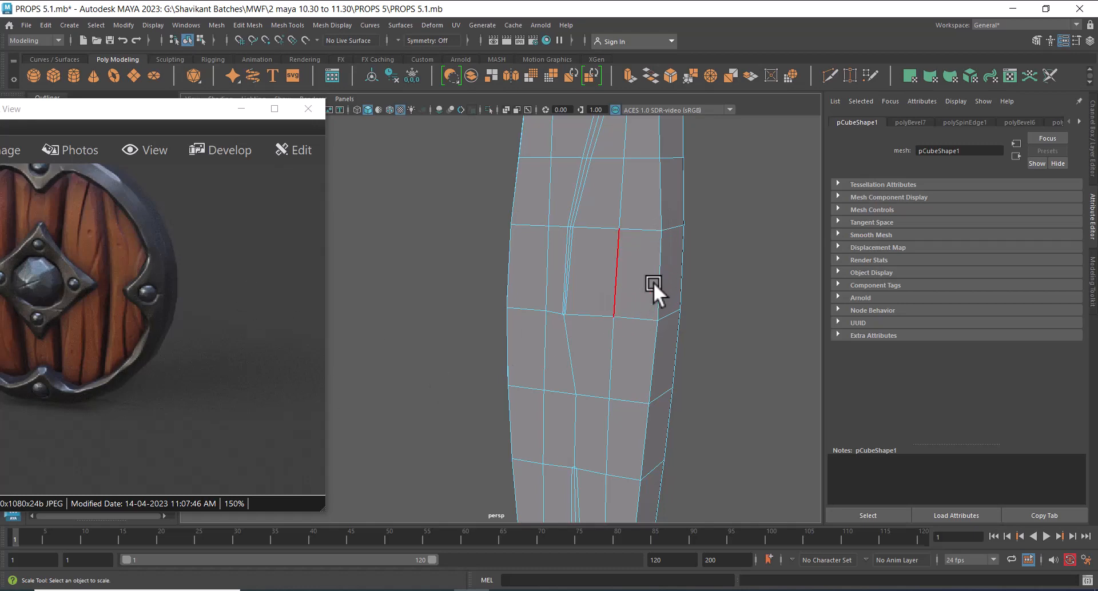
pyautogui.keyDown('alt'); pyautogui.moveTo(653, 283); pyautogui.dragTo(635, 279); pyautogui.keyUp('alt')
pyautogui.keyDown('alt'); pyautogui.moveTo(635, 279); pyautogui.dragTo(762, 164, button='right'); pyautogui.keyUp('alt')
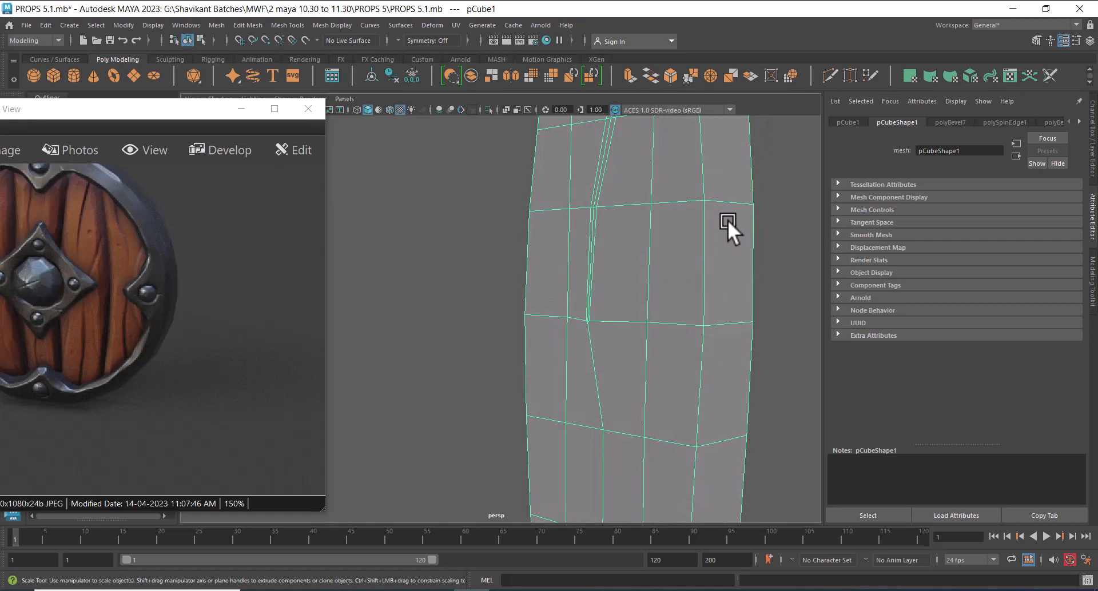
# Cut a diagonal edge from the plank's side face across the front corner to an inner front-face vertex.
pyautogui.moveTo(728, 220); pyautogui.dragTo(658, 229, button='right')
pyautogui.keyDown('alt'); pyautogui.moveTo(658, 229); pyautogui.dragTo(670, 268); pyautogui.keyUp('alt')
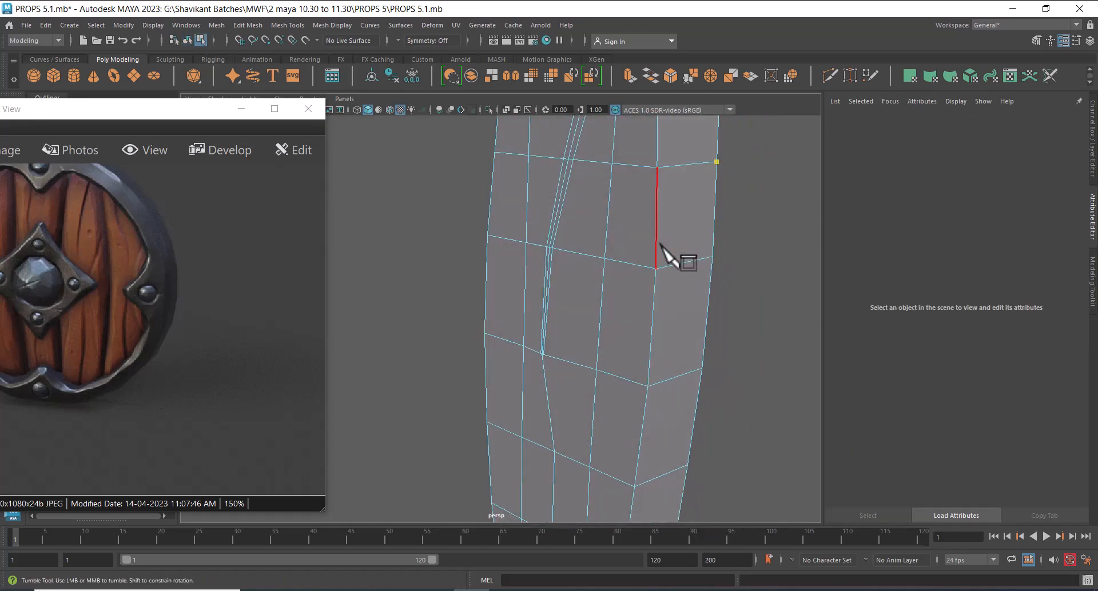
pyautogui.click(657, 268)
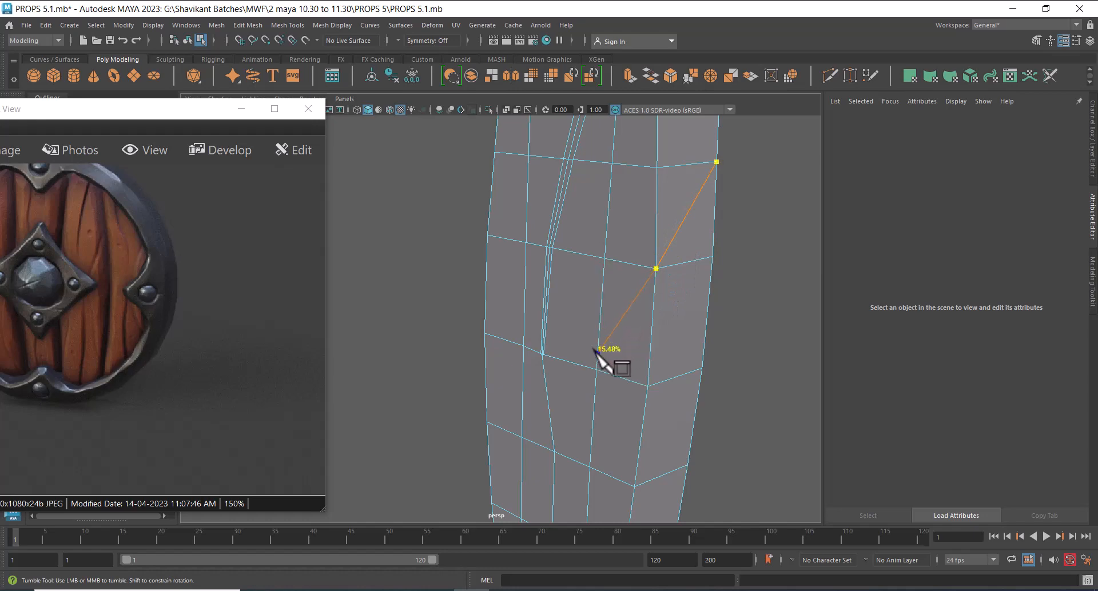
pyautogui.click(596, 367)
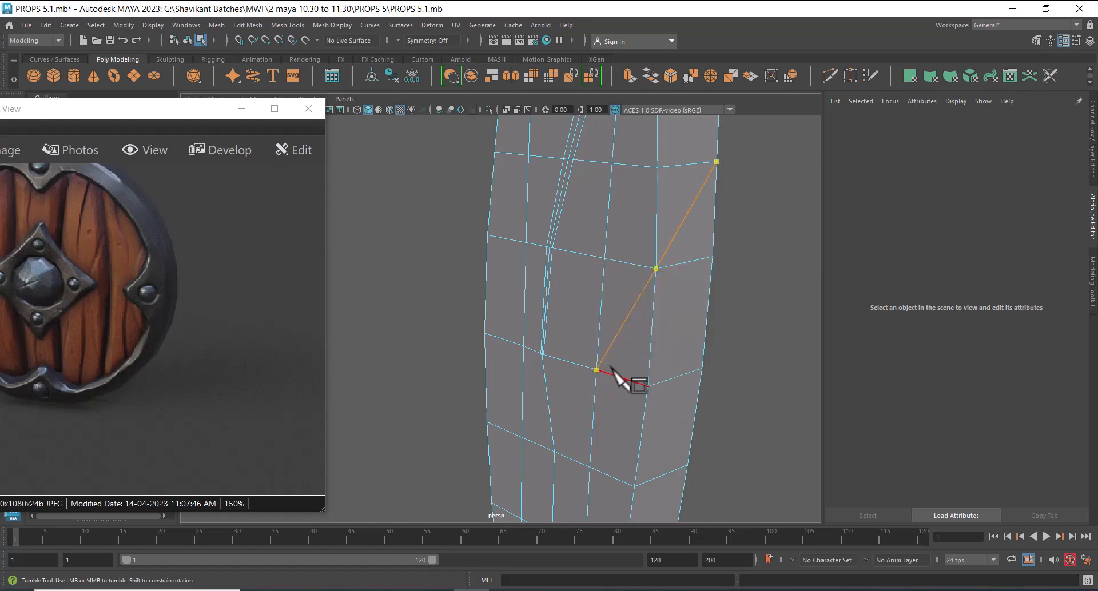
pyautogui.keyDown('alt'); pyautogui.moveTo(620, 372); pyautogui.dragTo(644, 373); pyautogui.keyUp('alt')
pyautogui.press('Return')
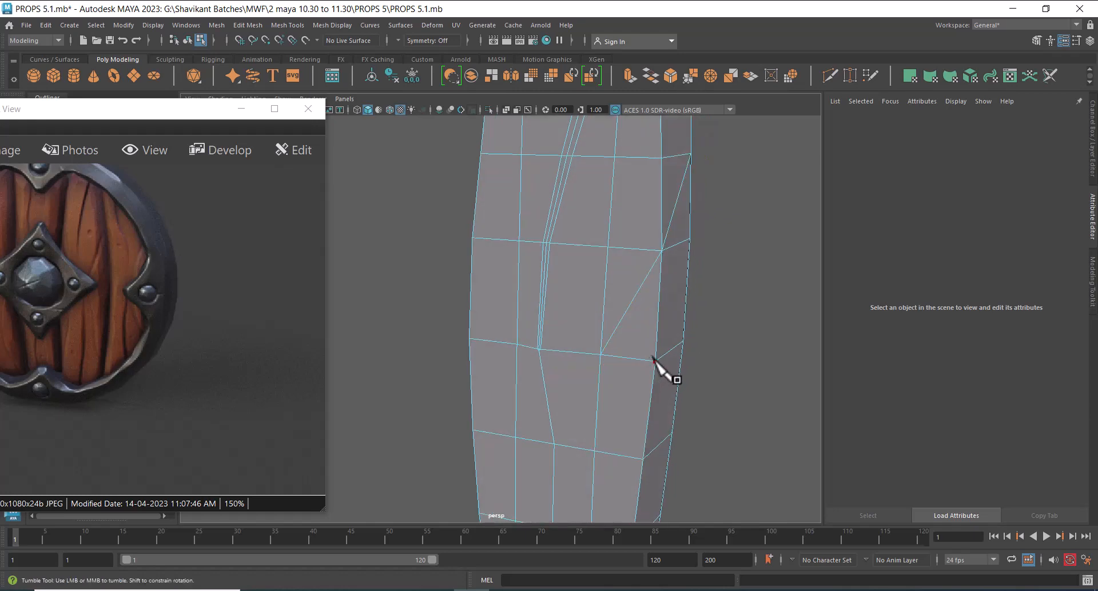
# Select the plank's front border edges along both long sides and across the upper end.
pyautogui.press('w')
pyautogui.keyDown('alt'); pyautogui.moveTo(634, 305); pyautogui.dragTo(625, 257); pyautogui.keyUp('alt')
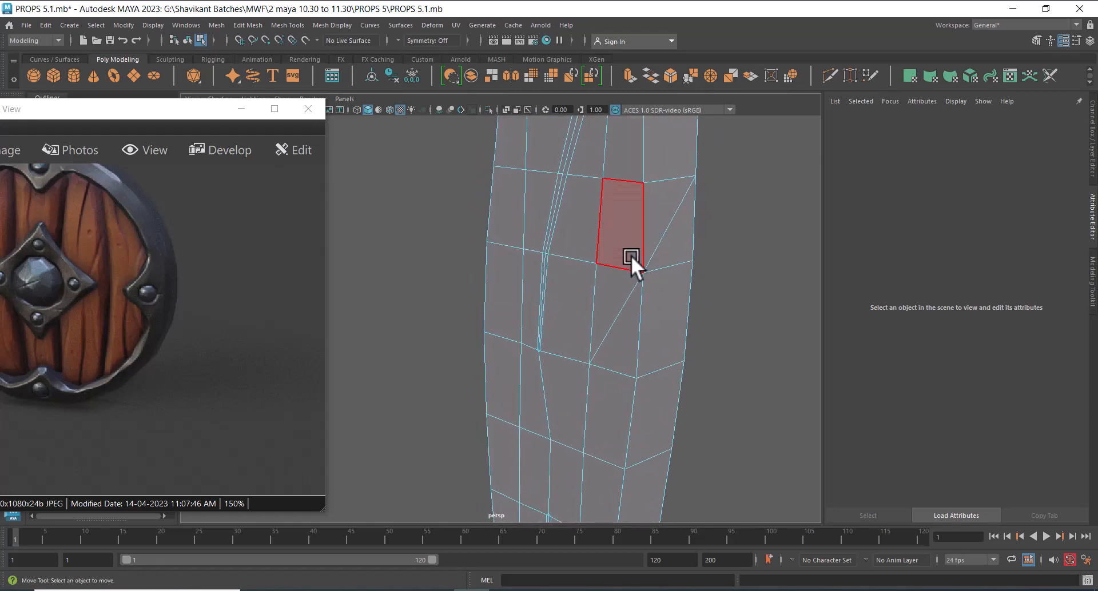
pyautogui.moveTo(631, 256); pyautogui.dragTo(637, 217, button='right')
pyautogui.click(669, 226)
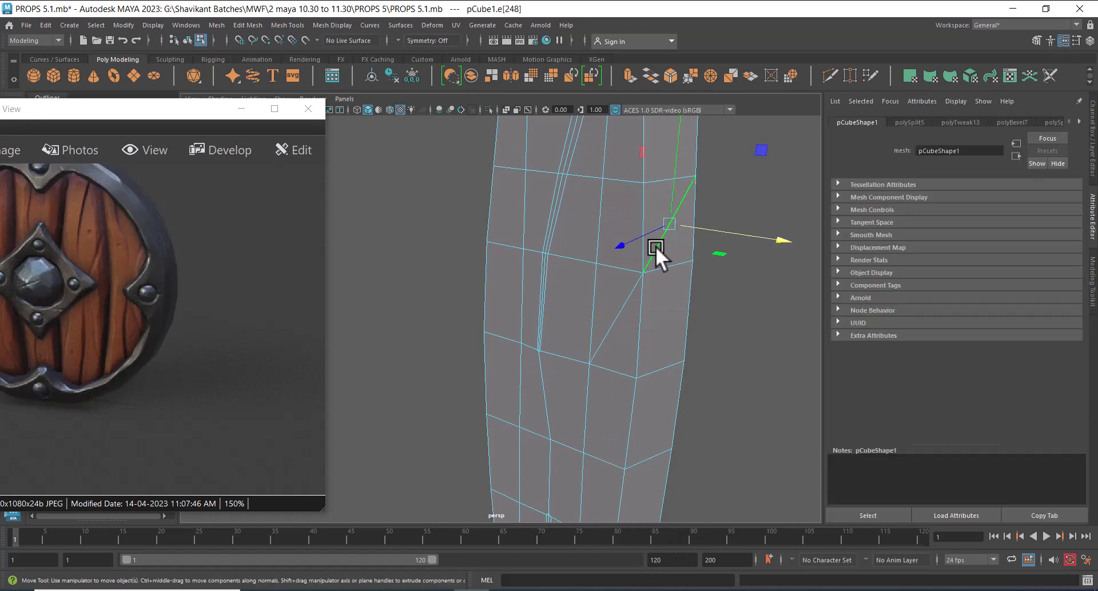
pyautogui.keyDown('alt'); pyautogui.moveTo(635, 197); pyautogui.dragTo(639, 304); pyautogui.keyUp('alt')
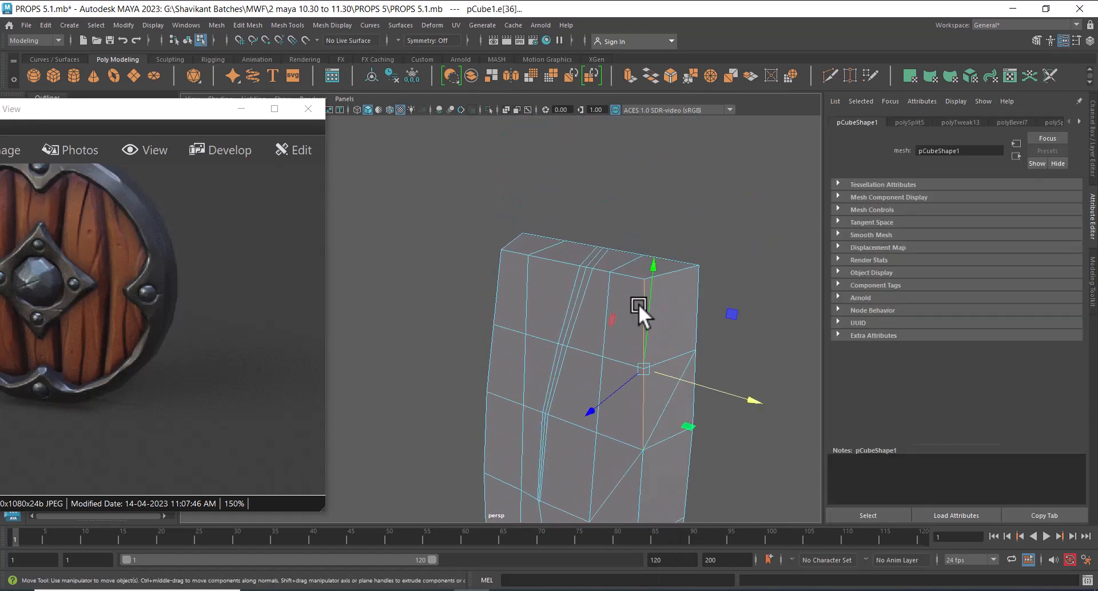
pyautogui.keyDown('shift'); pyautogui.doubleClick(622, 274); pyautogui.keyUp('shift')
pyautogui.keyDown('shift'); pyautogui.doubleClick(492, 286); pyautogui.keyUp('shift')
pyautogui.keyDown('alt'); pyautogui.moveTo(576, 414); pyautogui.dragTo(621, 200, button='middle'); pyautogui.keyUp('alt')
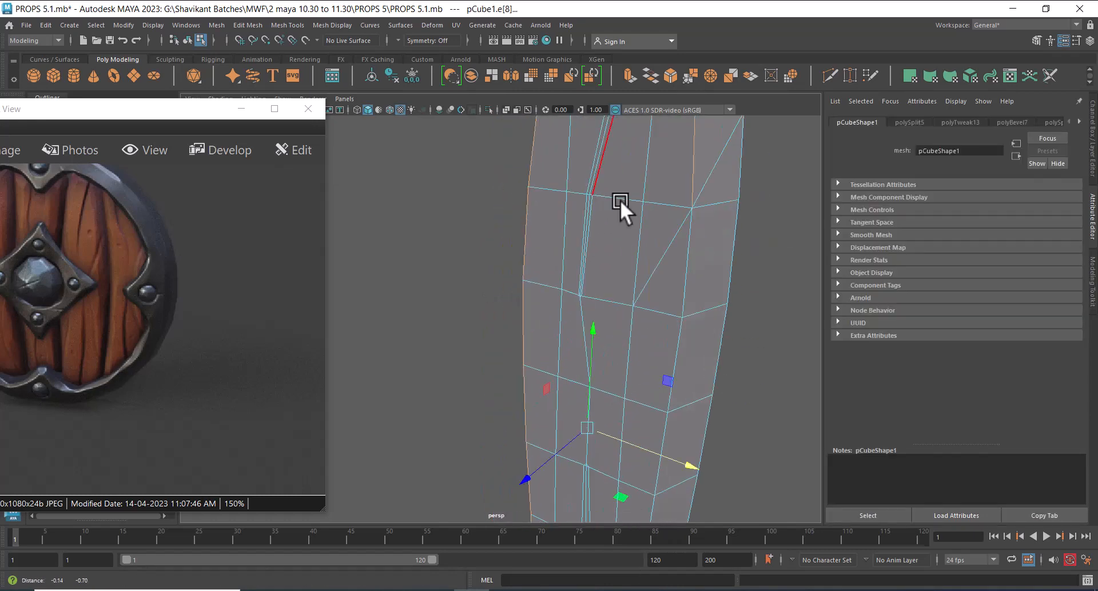
# Add the lower front edge and the short corner edges at the plank's ends to the selection.
pyautogui.keyDown('alt'); pyautogui.moveTo(621, 199); pyautogui.dragTo(598, 255); pyautogui.keyUp('alt')
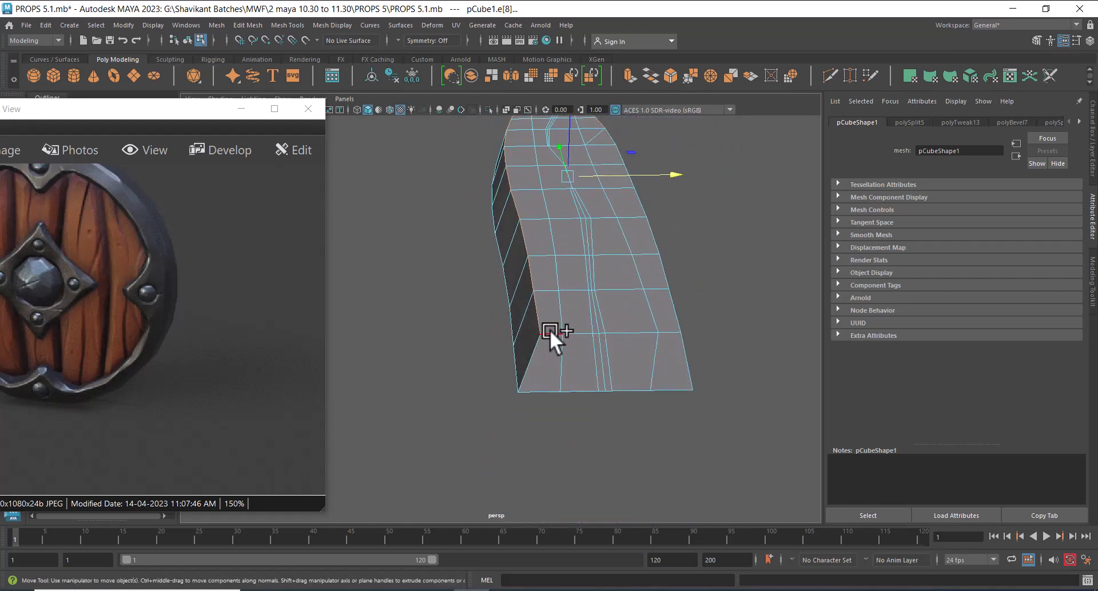
pyautogui.keyDown('shift'); pyautogui.click(535, 352); pyautogui.keyUp('shift')
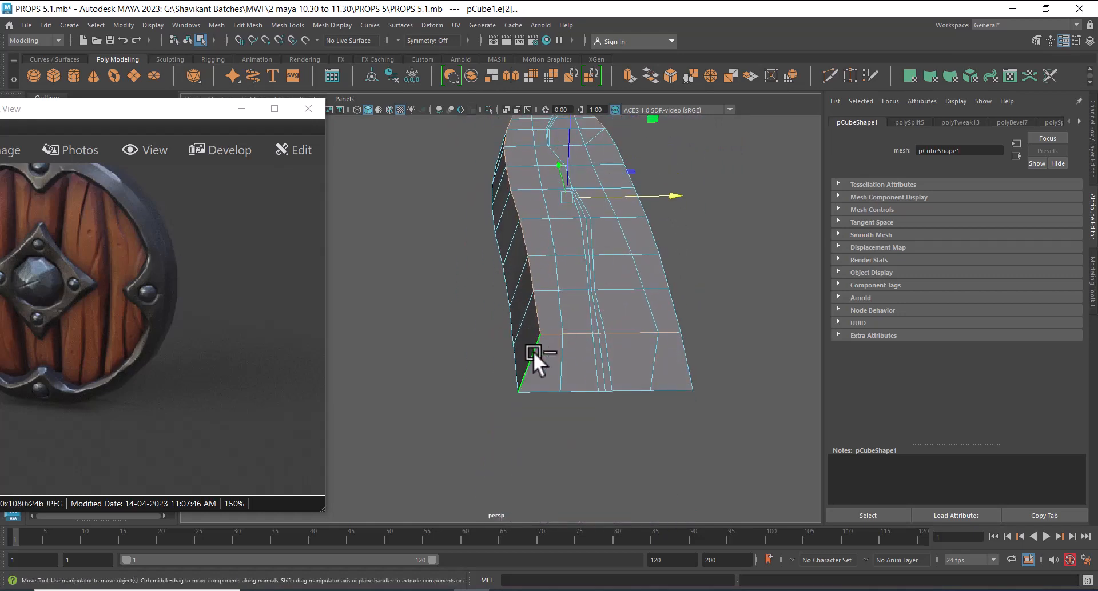
pyautogui.keyDown('shift'); pyautogui.click(686, 352); pyautogui.keyUp('shift')
pyautogui.keyDown('alt'); pyautogui.moveTo(673, 307); pyautogui.dragTo(649, 268); pyautogui.keyUp('alt')
pyautogui.keyDown('shift'); pyautogui.click(633, 250); pyautogui.keyUp('shift')
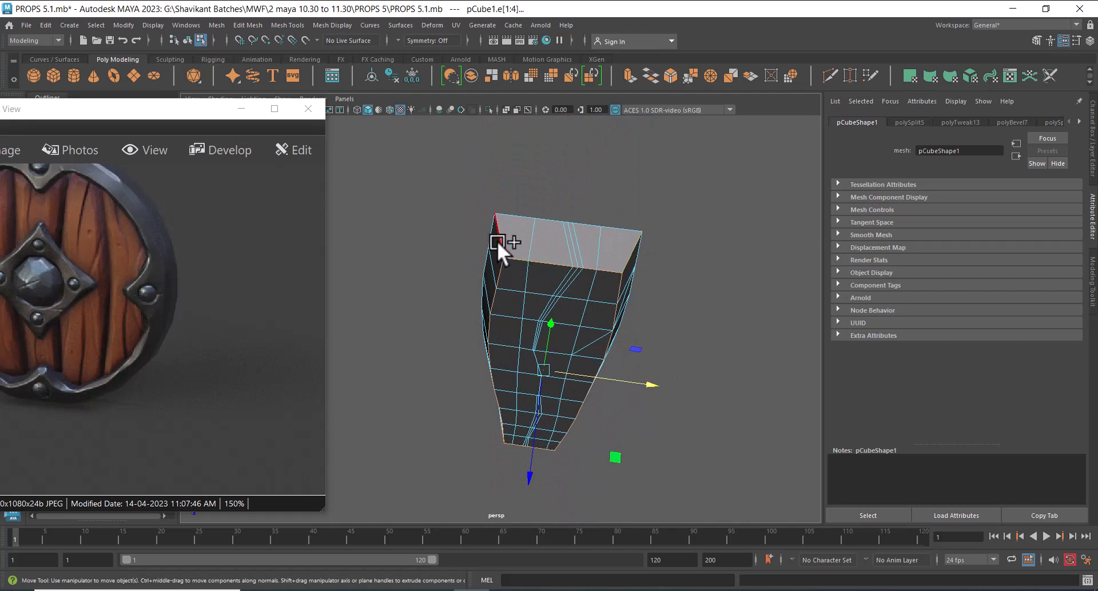
# Bevel the selected plank border edges with a fraction of 0.07 and 2 segments.
pyautogui.keyDown('alt'); pyautogui.moveTo(579, 271); pyautogui.dragTo(597, 287); pyautogui.keyUp('alt')
pyautogui.keyDown('shift'); pyautogui.moveTo(579, 239); pyautogui.dragTo(617, 239, button='right'); pyautogui.keyUp('shift')
pyautogui.keyDown('alt'); pyautogui.moveTo(623, 274); pyautogui.dragTo(641, 286); pyautogui.keyUp('alt')
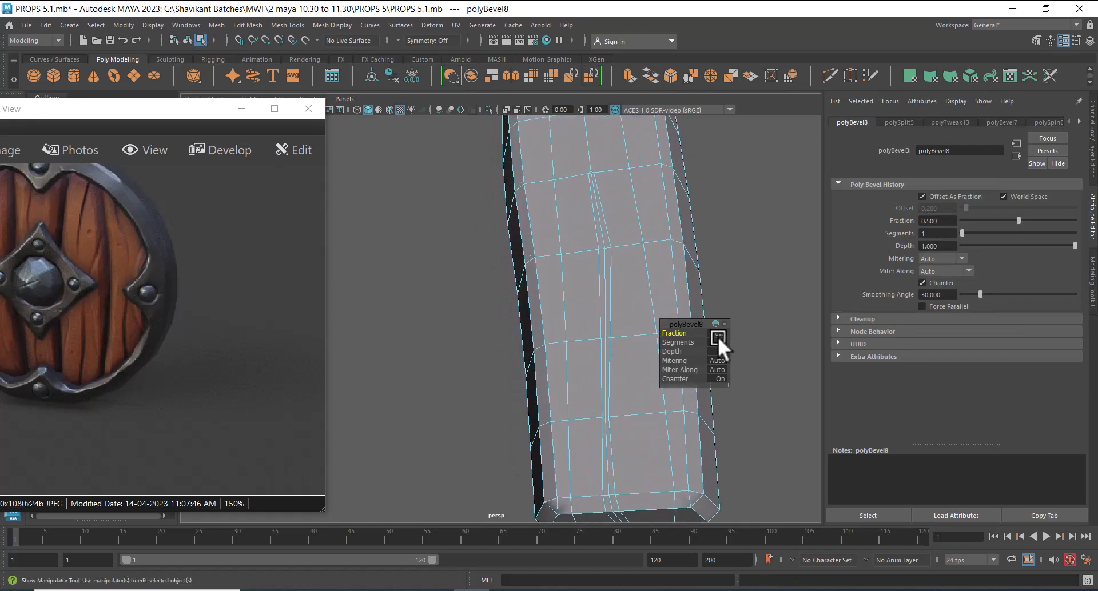
pyautogui.moveTo(681, 341); pyautogui.dragTo(508, 348)
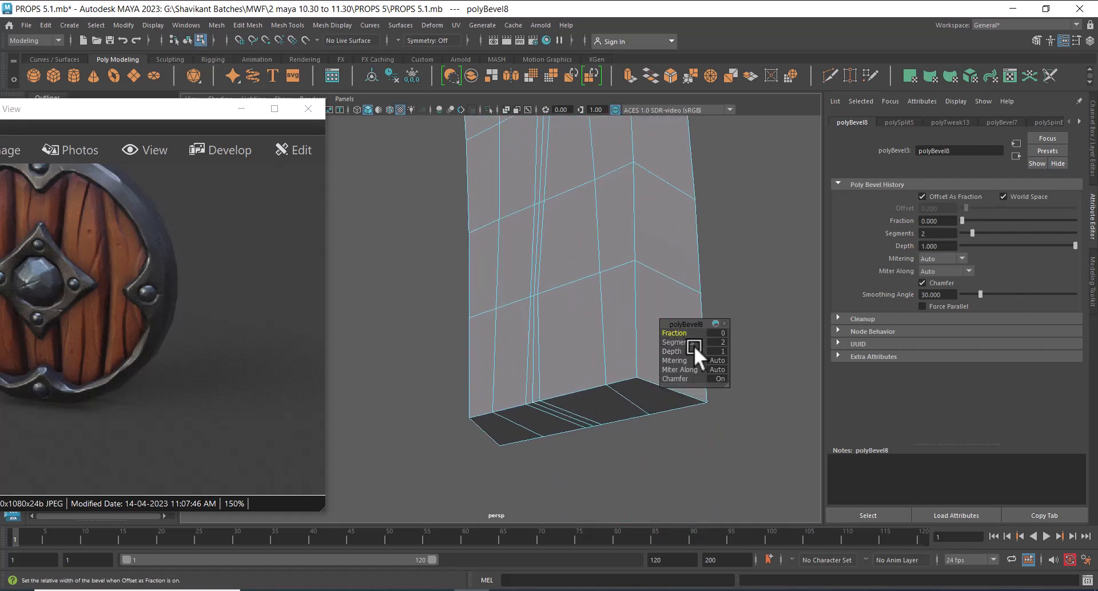
pyautogui.moveTo(680, 335); pyautogui.dragTo(685, 334)
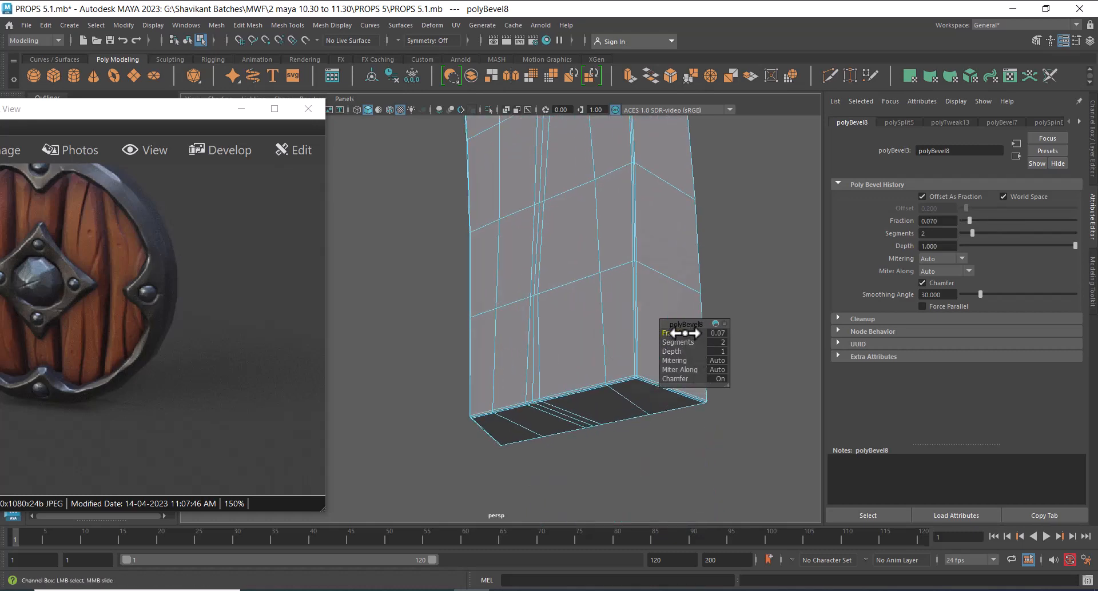
# Leave the bevel settings and clear the plank's edge selection.
pyautogui.keyDown('alt'); pyautogui.moveTo(588, 394); pyautogui.dragTo(581, 349); pyautogui.keyUp('alt')
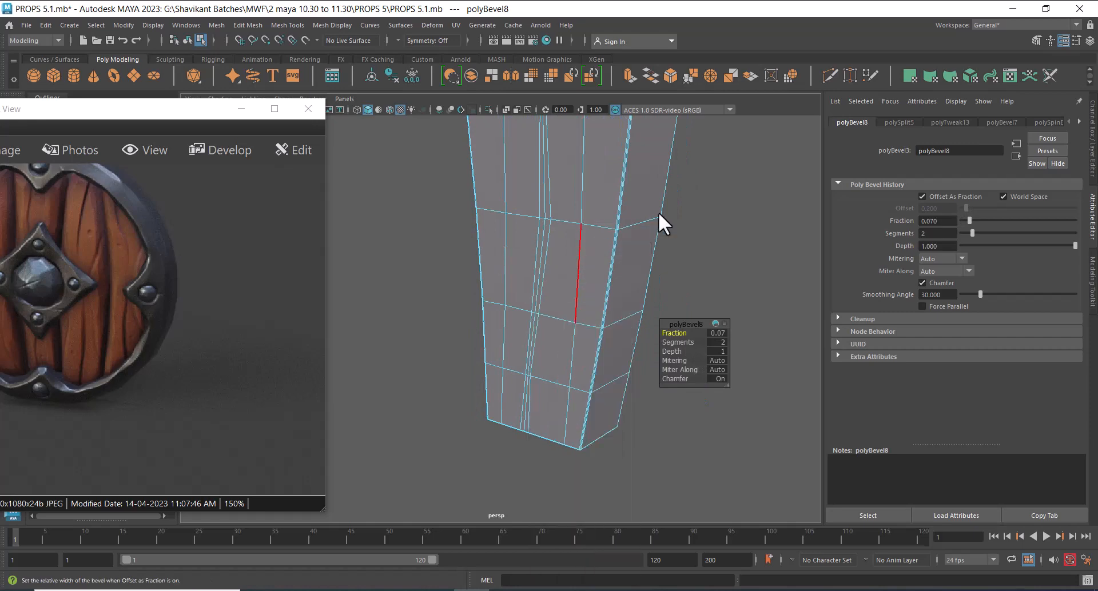
pyautogui.click(720, 334)
pyautogui.keyDown('alt'); pyautogui.moveTo(720, 333); pyautogui.dragTo(641, 395); pyautogui.keyUp('alt')
pyautogui.click(558, 322)
# Cut a diagonal edge near the plank's lower end from an inner front-face vertex across the front corner onto the adjoining side face.
pyautogui.keyDown('alt'); pyautogui.moveTo(543, 331); pyautogui.dragTo(636, 338, button='right'); pyautogui.keyUp('alt')
pyautogui.keyDown('alt'); pyautogui.moveTo(680, 316); pyautogui.dragTo(637, 306); pyautogui.keyUp('alt')
pyautogui.keyDown('shift'); pyautogui.moveTo(536, 232); pyautogui.dragTo(589, 326, button='right'); pyautogui.keyUp('shift')
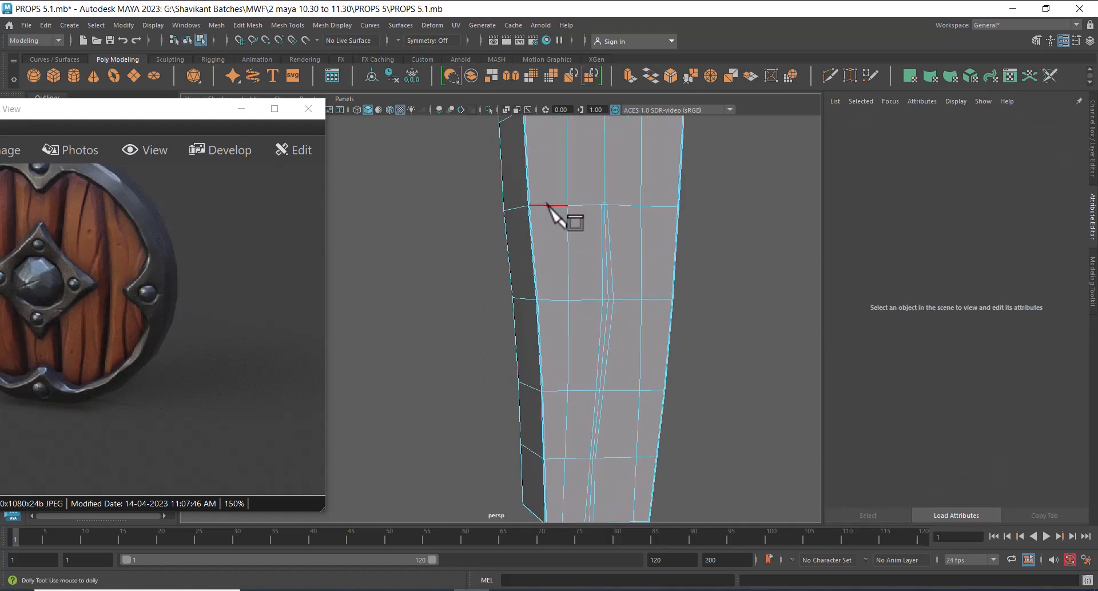
pyautogui.keyDown('alt'); pyautogui.moveTo(610, 367); pyautogui.dragTo(662, 351); pyautogui.keyUp('alt')
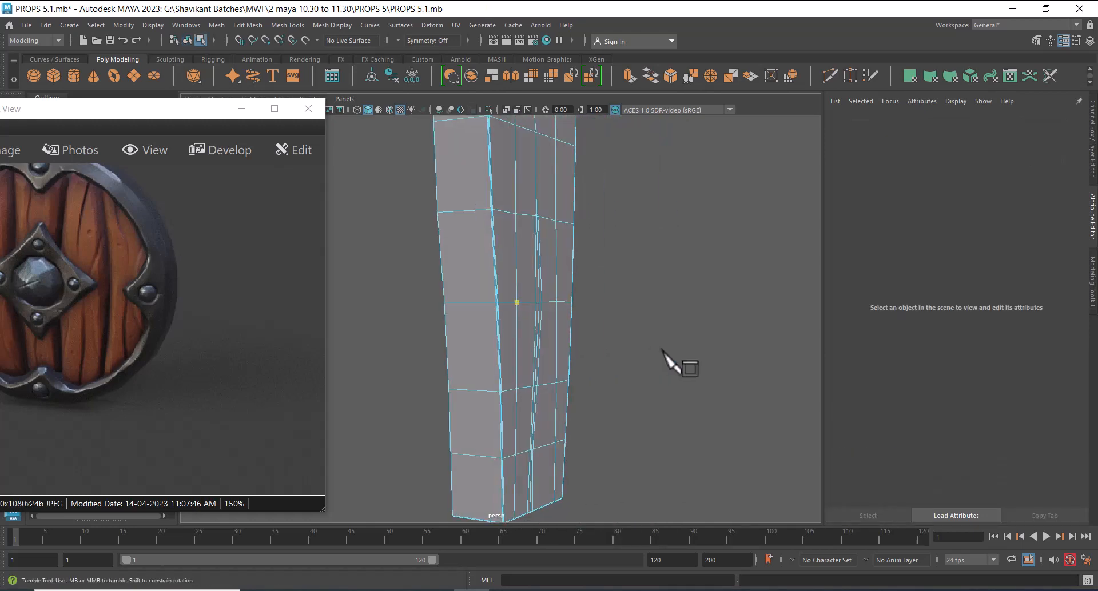
pyautogui.keyDown('alt'); pyautogui.moveTo(487, 430); pyautogui.dragTo(517, 442, button='right'); pyautogui.keyUp('alt')
pyautogui.keyDown('alt'); pyautogui.moveTo(517, 442); pyautogui.dragTo(547, 449); pyautogui.keyUp('alt')
pyautogui.keyDown('alt'); pyautogui.moveTo(546, 458); pyautogui.dragTo(606, 491, button='right'); pyautogui.keyUp('alt')
pyautogui.keyDown('alt'); pyautogui.moveTo(629, 257); pyautogui.dragTo(567, 247); pyautogui.keyUp('alt')
pyautogui.keyDown('alt'); pyautogui.moveTo(567, 247); pyautogui.dragTo(637, 245, button='right'); pyautogui.keyUp('alt')
pyautogui.keyDown('alt'); pyautogui.moveTo(629, 237); pyautogui.dragTo(623, 248, button='middle'); pyautogui.keyUp('alt')
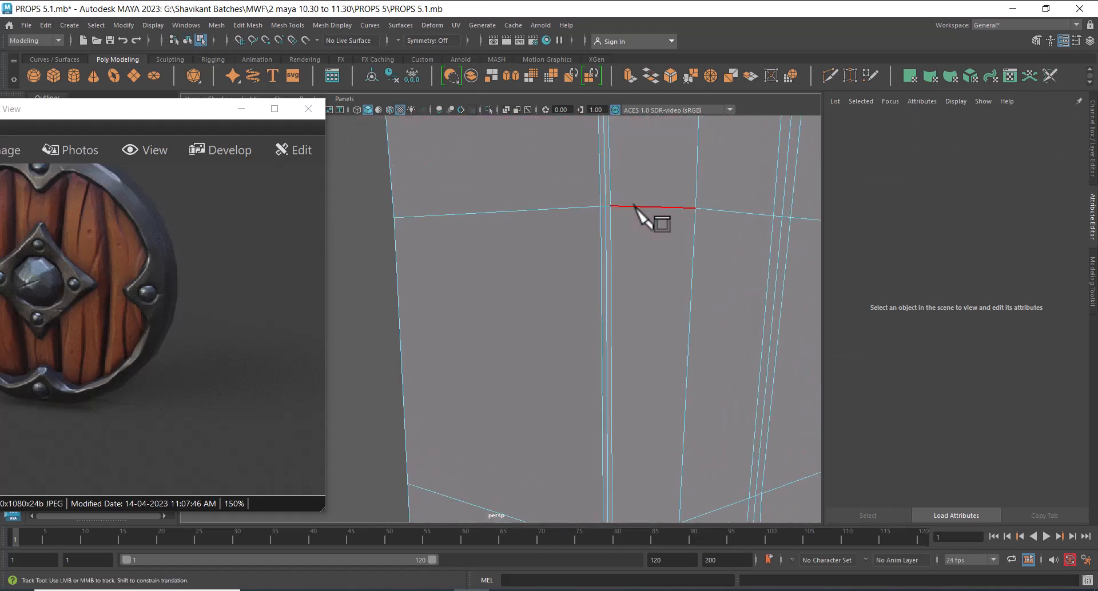
pyautogui.keyDown('alt'); pyautogui.moveTo(606, 325); pyautogui.dragTo(599, 216, button='middle'); pyautogui.keyUp('alt')
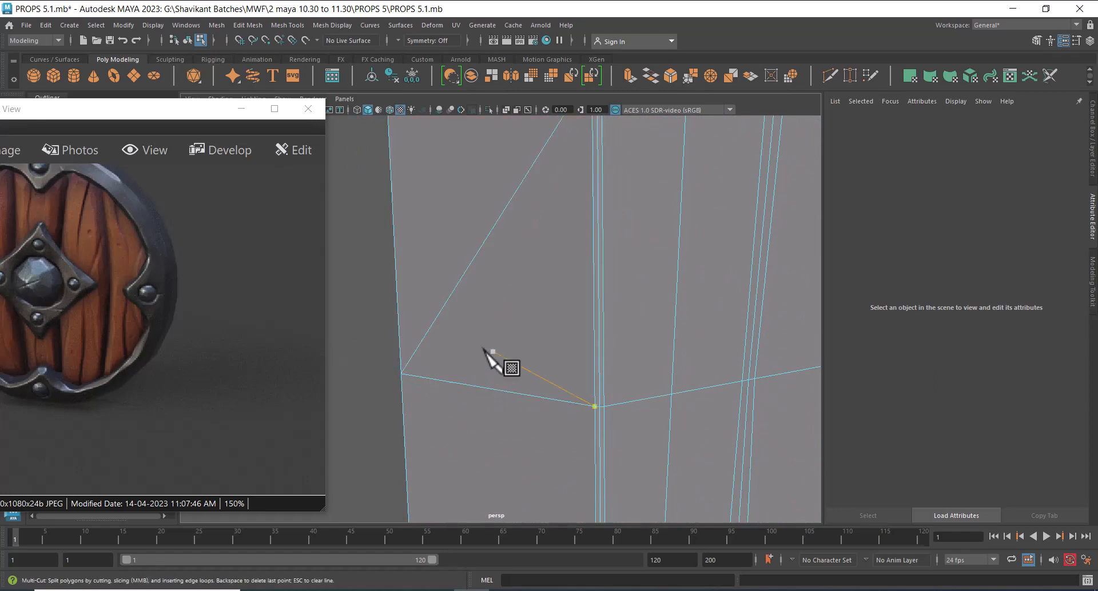
pyautogui.keyDown('alt'); pyautogui.moveTo(605, 344); pyautogui.dragTo(568, 275, button='right'); pyautogui.keyUp('alt')
pyautogui.keyDown('alt'); pyautogui.moveTo(569, 274); pyautogui.dragTo(564, 351, button='middle'); pyautogui.keyUp('alt')
pyautogui.keyDown('alt'); pyautogui.moveTo(564, 351); pyautogui.dragTo(604, 343, button='right'); pyautogui.keyUp('alt')
pyautogui.press('w')
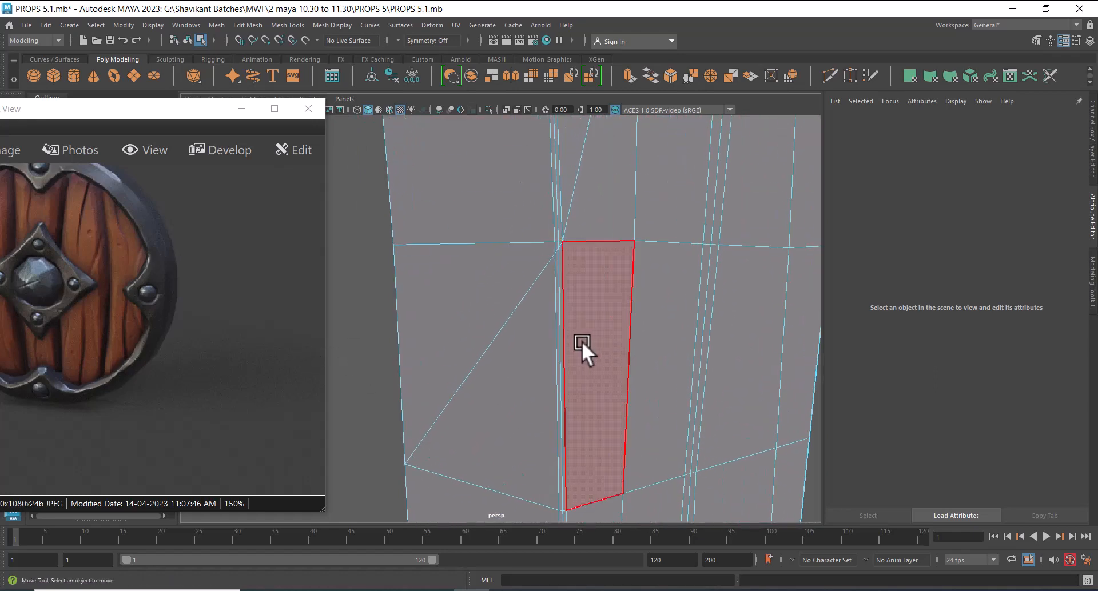
# Select the lower diagonal cut's edges on the plank's side face and front face.
pyautogui.moveTo(519, 322); pyautogui.dragTo(532, 182, button='right')
pyautogui.click(509, 297)
pyautogui.keyDown('alt'); pyautogui.moveTo(509, 296); pyautogui.dragTo(596, 315, button='right'); pyautogui.keyUp('alt')
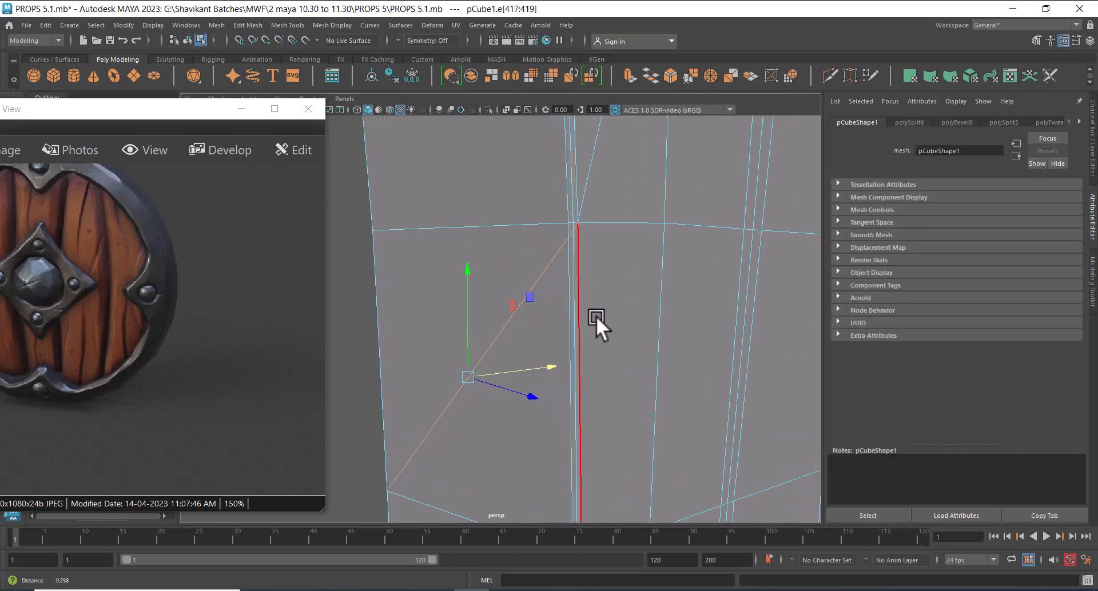
pyautogui.keyDown('shift'); pyautogui.click(586, 176); pyautogui.keyUp('shift')
pyautogui.keyDown('alt'); pyautogui.moveTo(586, 176); pyautogui.dragTo(631, 291, button='right'); pyautogui.keyUp('alt')
pyautogui.keyDown('alt'); pyautogui.moveTo(632, 292); pyautogui.dragTo(574, 376); pyautogui.keyUp('alt')
pyautogui.keyDown('alt'); pyautogui.moveTo(575, 376); pyautogui.dragTo(614, 358, button='middle'); pyautogui.keyUp('alt')
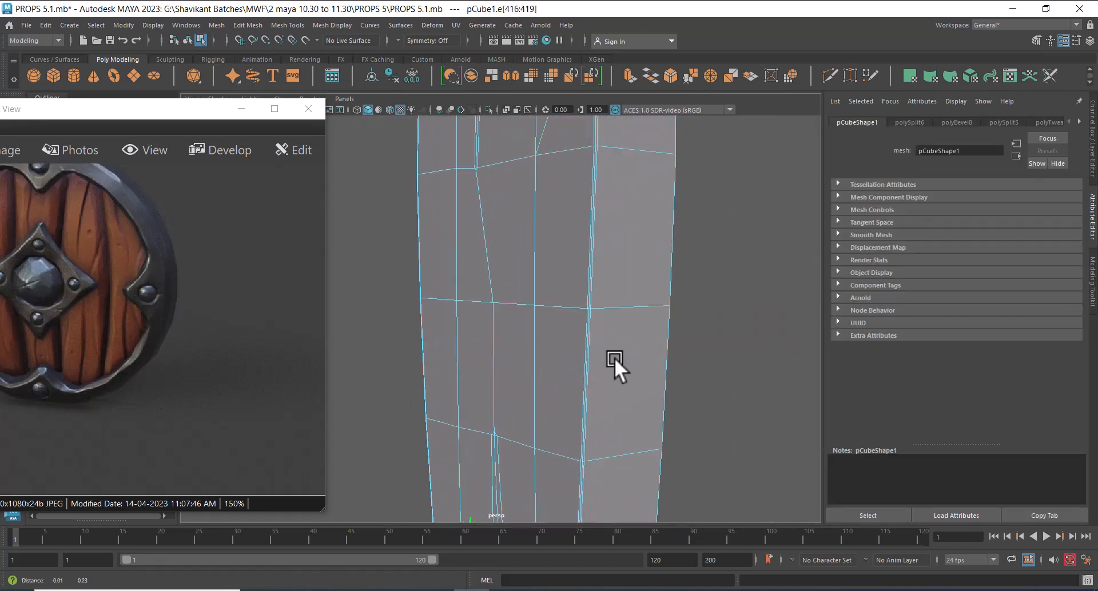
# Add the upper diagonal cut's edges to the selection and bevel them all with a fraction of 0.76 and 2 segments.
pyautogui.keyDown('alt'); pyautogui.moveTo(614, 358); pyautogui.dragTo(633, 313); pyautogui.keyUp('alt')
pyautogui.keyDown('alt'); pyautogui.moveTo(633, 312); pyautogui.dragTo(645, 264, button='right'); pyautogui.keyUp('alt')
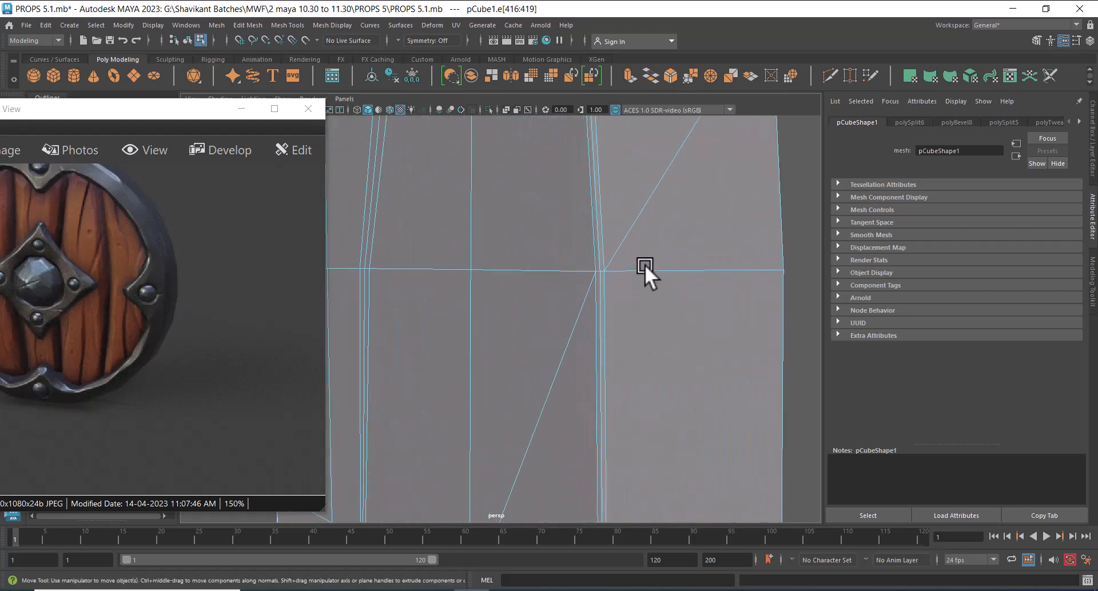
pyautogui.keyDown('shift'); pyautogui.click(638, 214); pyautogui.keyUp('shift')
pyautogui.keyDown('alt'); pyautogui.moveTo(609, 299); pyautogui.dragTo(647, 296, button='right'); pyautogui.keyUp('alt')
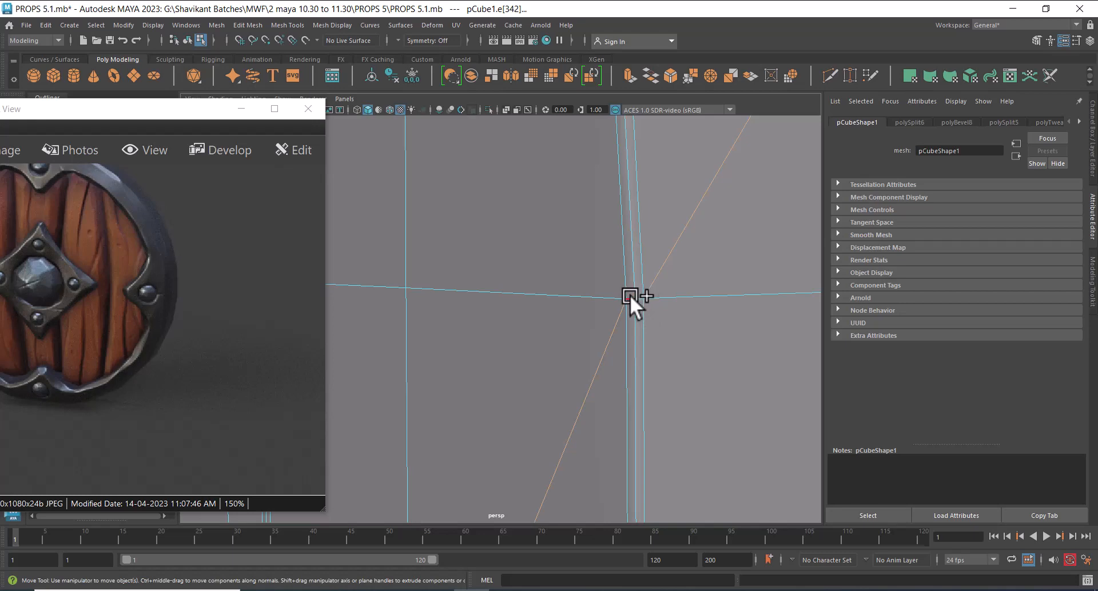
pyautogui.click(633, 296)
pyautogui.keyDown('shift'); pyautogui.moveTo(643, 308); pyautogui.dragTo(687, 308, button='right'); pyautogui.keyUp('shift')
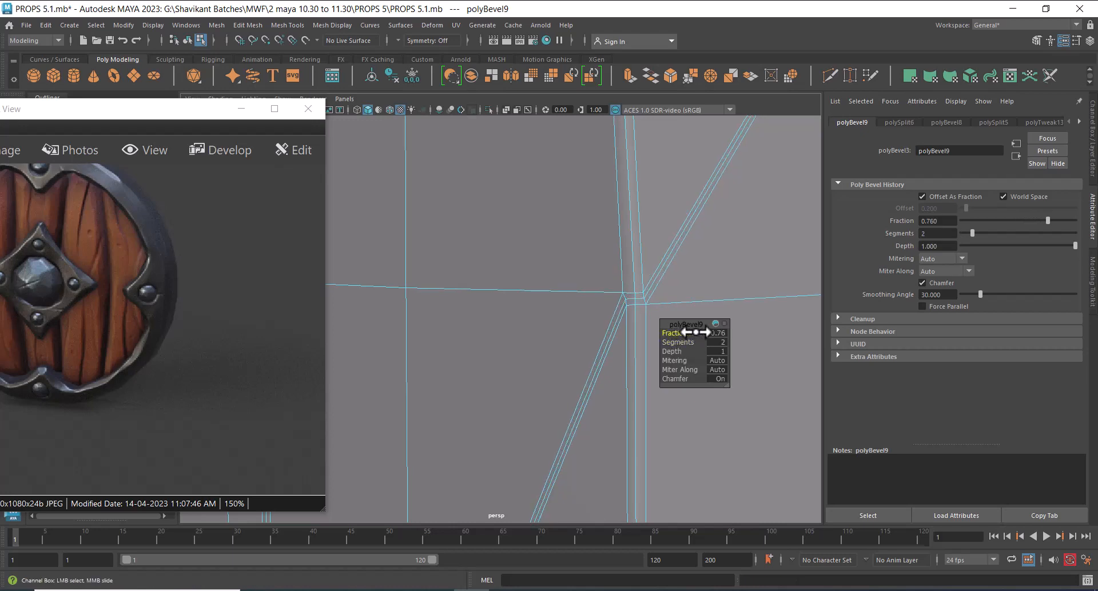
# Switch to the front view and frame the spot where the upper diagonal cut crosses the plank's front corner.
pyautogui.scroll(-4, 609, 360)
pyautogui.keyDown('alt'); pyautogui.moveTo(593, 311); pyautogui.dragTo(581, 391, button='middle'); pyautogui.keyUp('alt')
pyautogui.scroll(3, 559, 273)
pyautogui.press('space')
pyautogui.moveTo(592, 308); pyautogui.dragTo(596, 339)
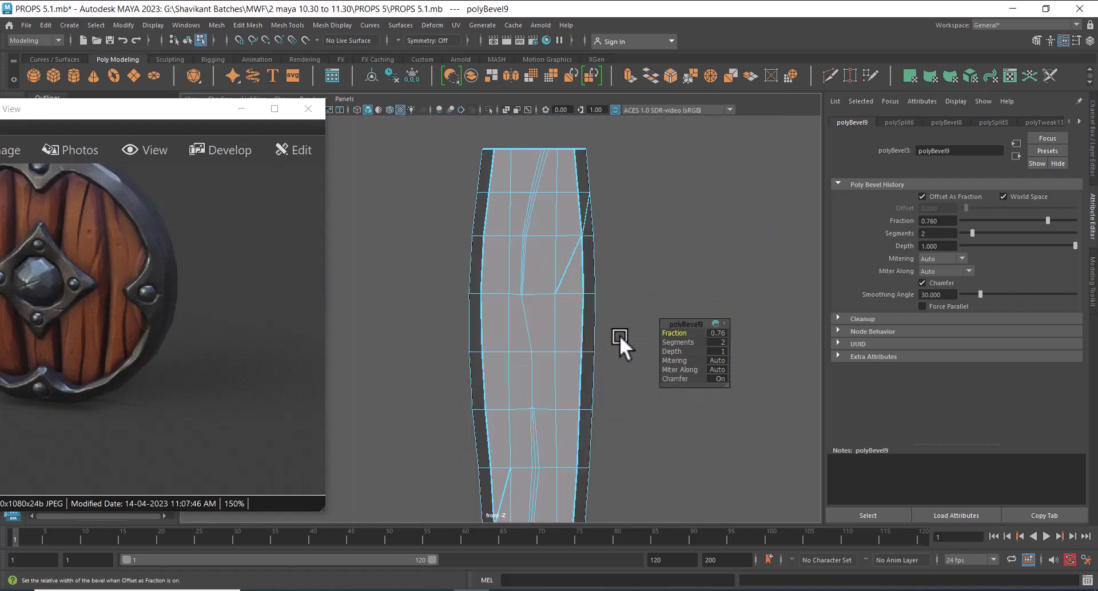
pyautogui.scroll(2, 648, 283)
pyautogui.scroll(5, 648, 282)
pyautogui.keyDown('alt'); pyautogui.moveTo(687, 282); pyautogui.dragTo(636, 512, button='middle'); pyautogui.keyUp('alt')
pyautogui.scroll(1, 588, 261)
pyautogui.keyDown('alt'); pyautogui.moveTo(588, 262); pyautogui.dragTo(440, 281, button='middle'); pyautogui.keyUp('alt')
pyautogui.scroll(3, 440, 282)
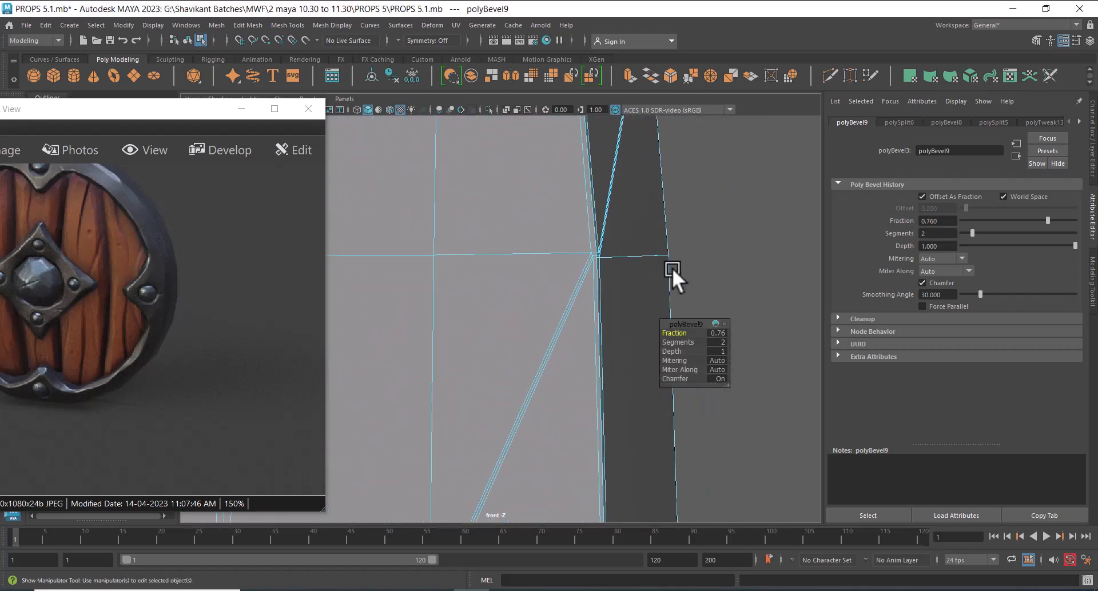
# Reposition the bevel vertices at the upper diagonal's corner crossing so the narrow strip runs continuously along the diagonal.
pyautogui.moveTo(700, 216); pyautogui.dragTo(523, 214, button='right')
pyautogui.keyDown('alt'); pyautogui.moveTo(496, 217); pyautogui.dragTo(666, 275, button='right'); pyautogui.keyUp('alt')
pyautogui.keyDown('alt'); pyautogui.moveTo(666, 275); pyautogui.dragTo(599, 336, button='middle'); pyautogui.keyUp('alt')
pyautogui.keyDown('alt'); pyautogui.moveTo(599, 336); pyautogui.dragTo(643, 373, button='right'); pyautogui.keyUp('alt')
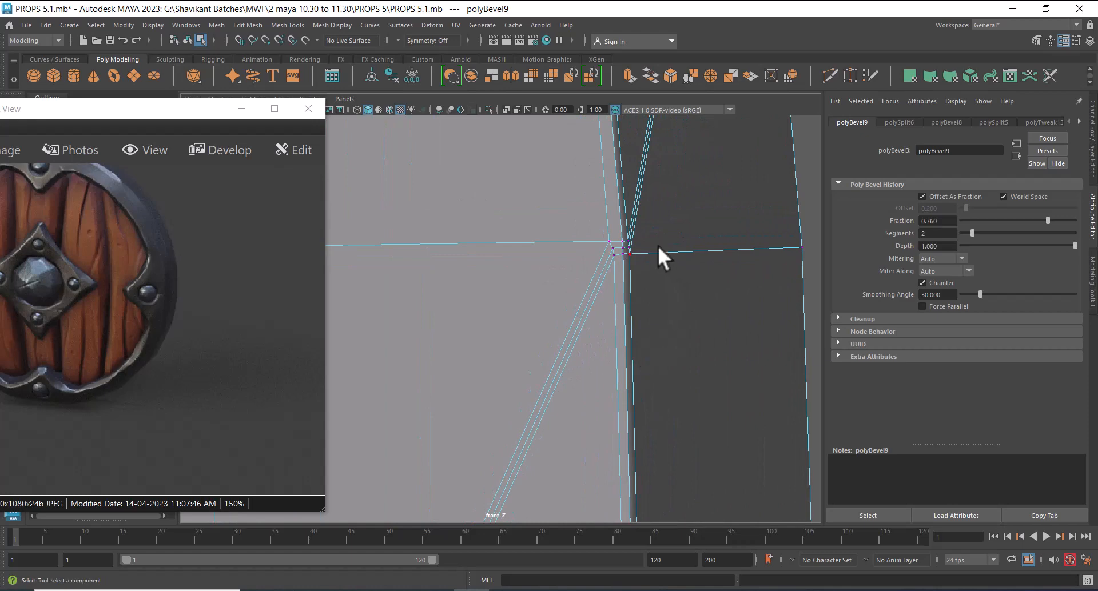
pyautogui.keyDown('alt'); pyautogui.moveTo(643, 230); pyautogui.dragTo(658, 266, button='right'); pyautogui.keyUp('alt')
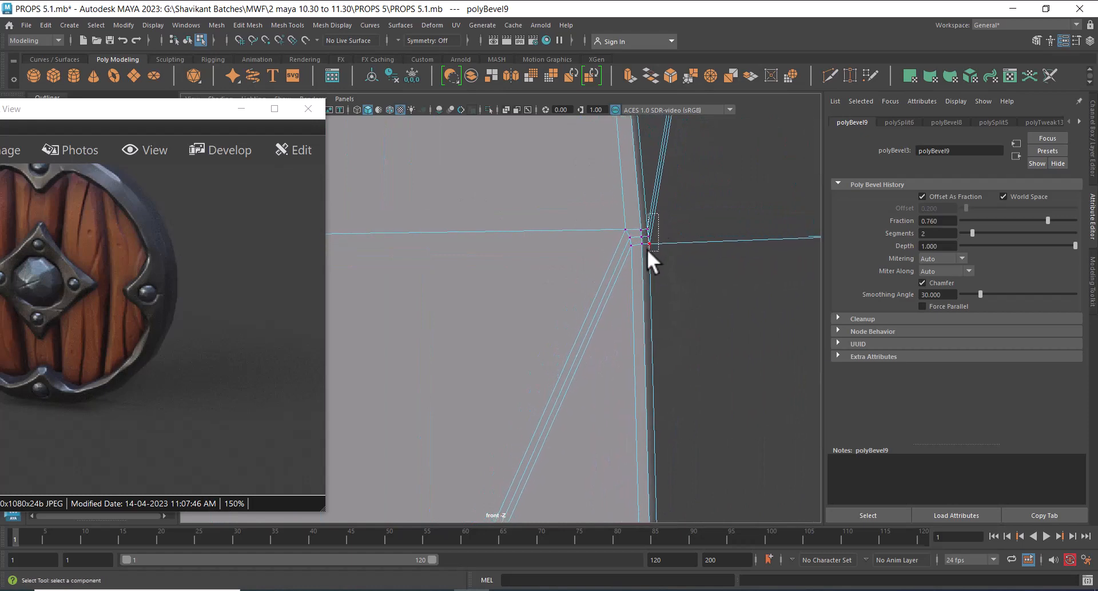
pyautogui.moveTo(648, 249); pyautogui.dragTo(643, 251)
pyautogui.press('w')
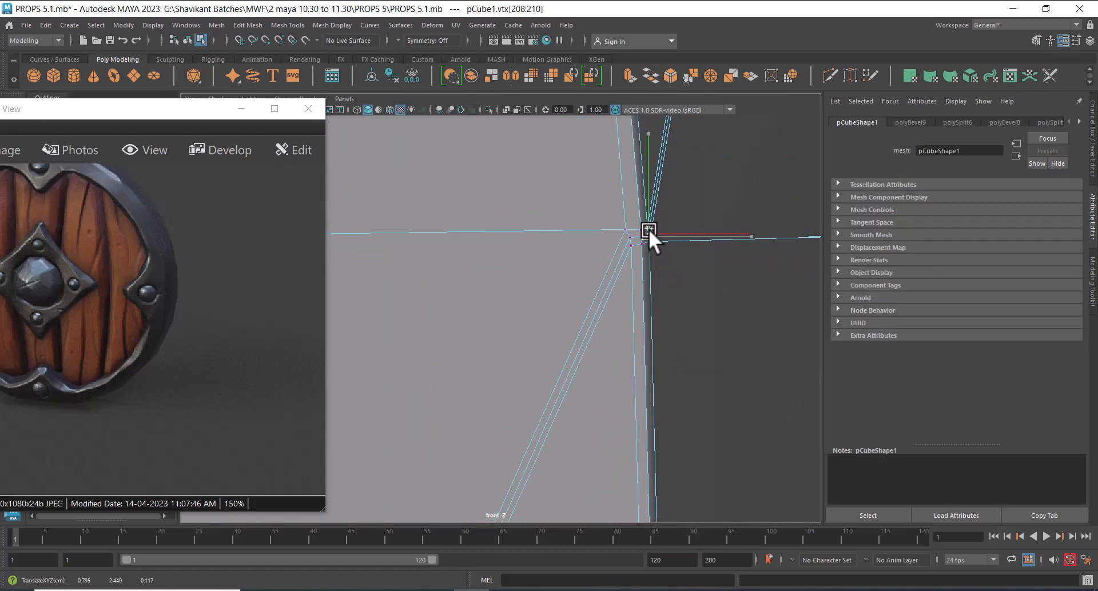
pyautogui.moveTo(674, 242); pyautogui.dragTo(638, 248)
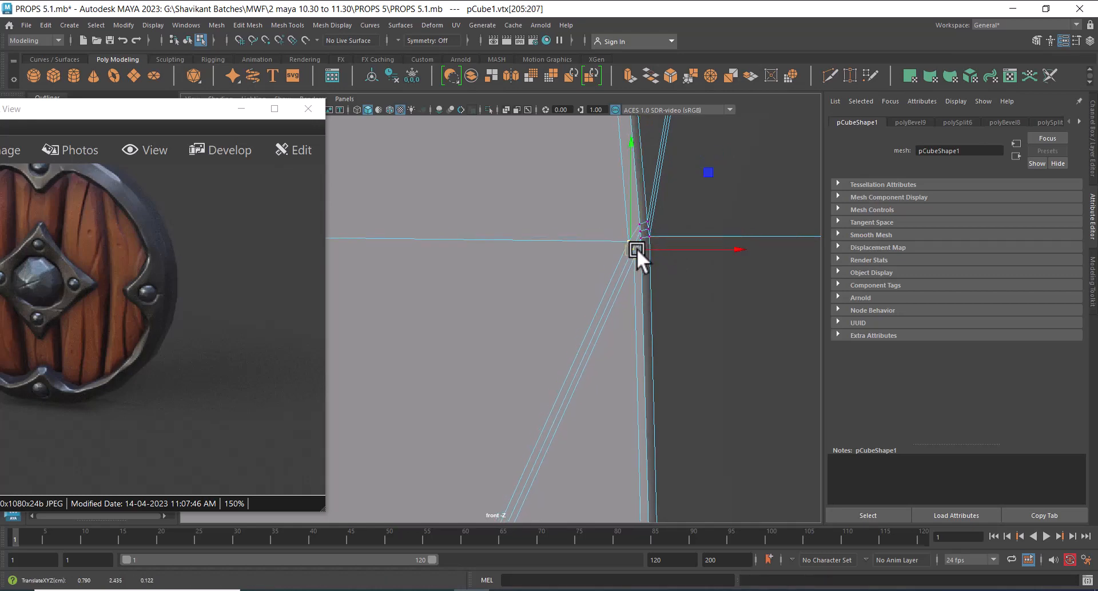
pyautogui.click(643, 231)
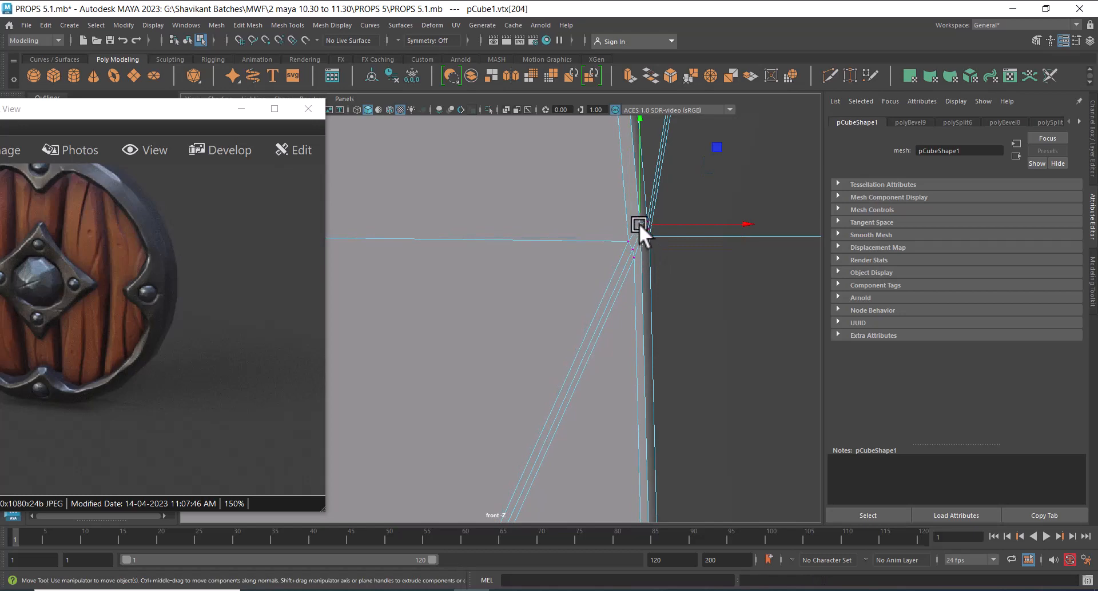
pyautogui.moveTo(641, 231); pyautogui.dragTo(646, 229)
# Return to the perspective view and select the middle edges of the beveled diagonal cuts.
pyautogui.scroll(-8, 639, 280)
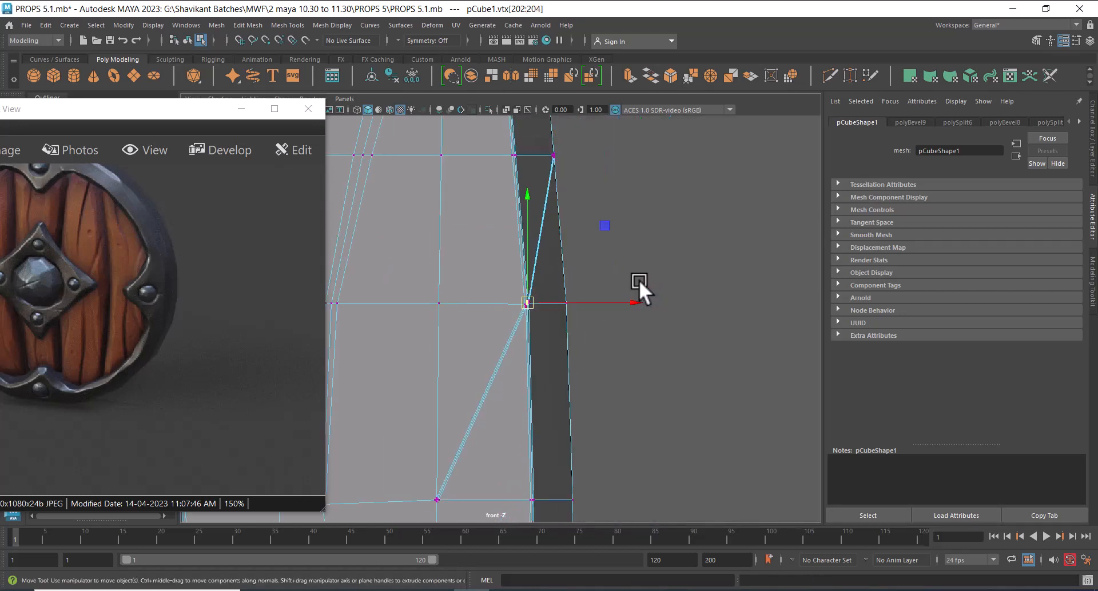
pyautogui.scroll(2, 607, 354)
pyautogui.press('space')
pyautogui.moveTo(615, 398); pyautogui.dragTo(635, 239)
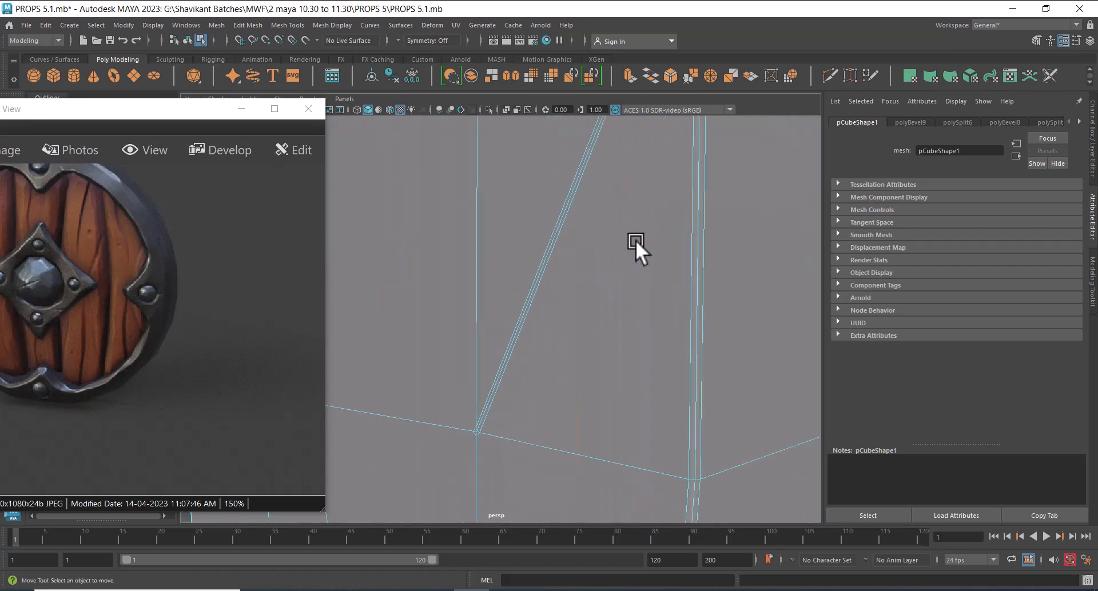
pyautogui.click(514, 343)
pyautogui.keyDown('alt'); pyautogui.moveTo(528, 343); pyautogui.dragTo(662, 332); pyautogui.keyUp('alt')
pyautogui.keyDown('shift'); pyautogui.click(537, 282); pyautogui.keyUp('shift')
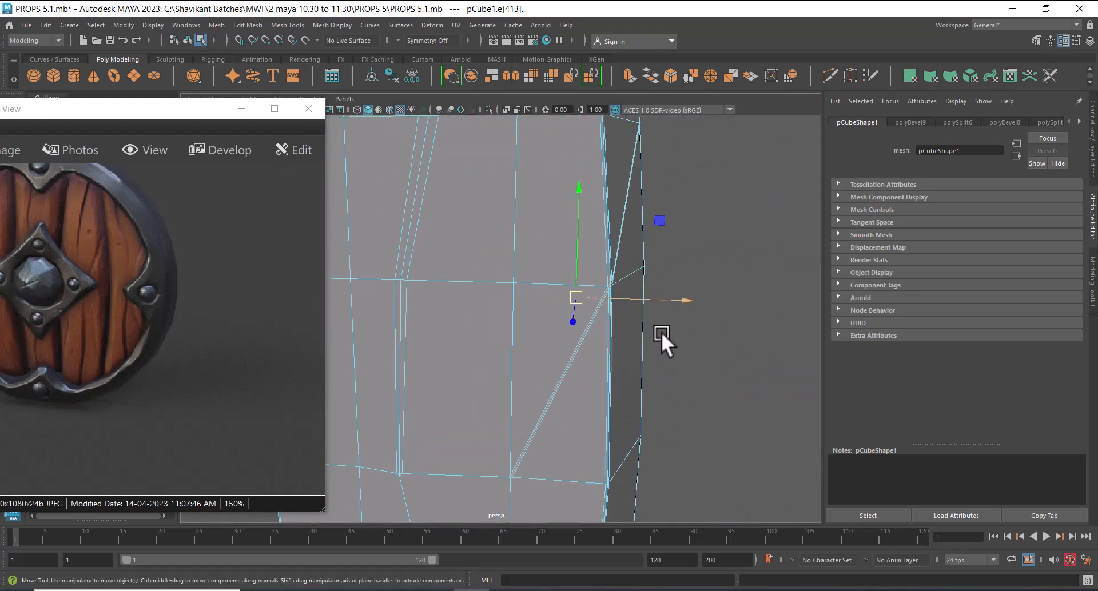
pyautogui.moveTo(678, 296); pyautogui.dragTo(657, 438)
# Convert the diagonal edge selection to faces and extrude them inward with a Local Translate Z of -0.01.
pyautogui.press('4')
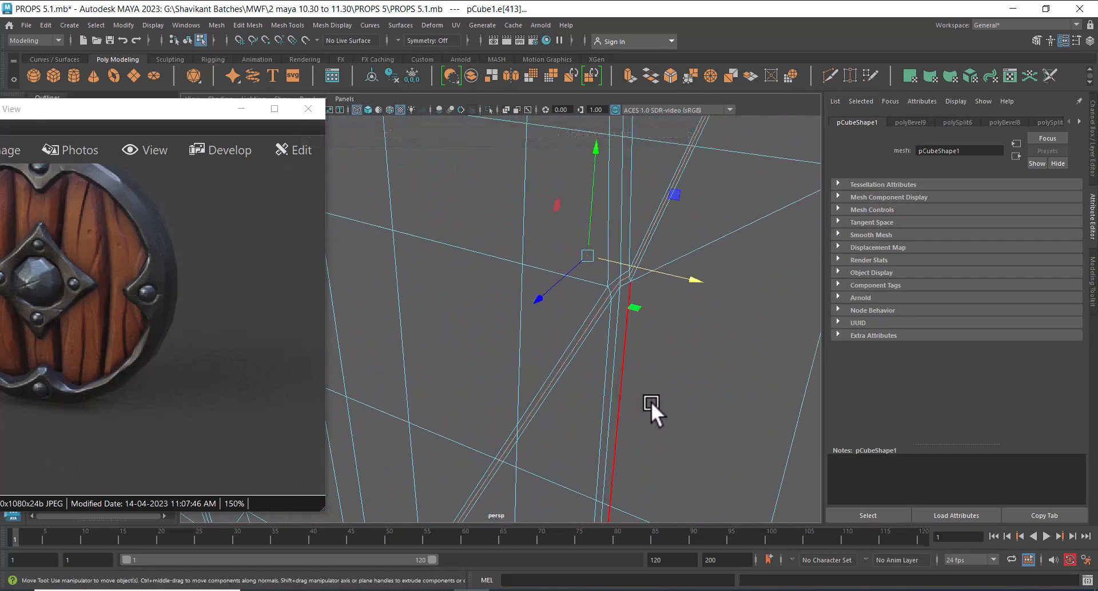
pyautogui.press('5')
pyautogui.moveTo(646, 393)
pyautogui.keyDown('alt'); pyautogui.mouseDown()
pyautogui.moveTo(583, 356)
pyautogui.moveTo(595, 372)
pyautogui.mouseUp(); pyautogui.keyUp('alt')
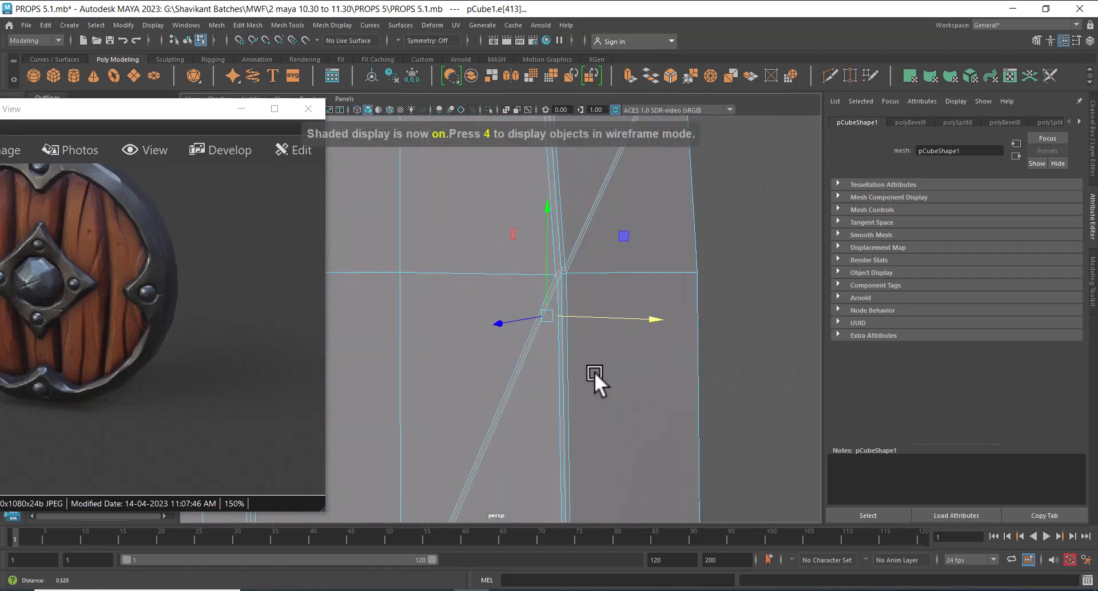
pyautogui.keyDown('ctrl'); pyautogui.moveTo(622, 237); pyautogui.dragTo(625, 313, button='right'); pyautogui.keyUp('ctrl')
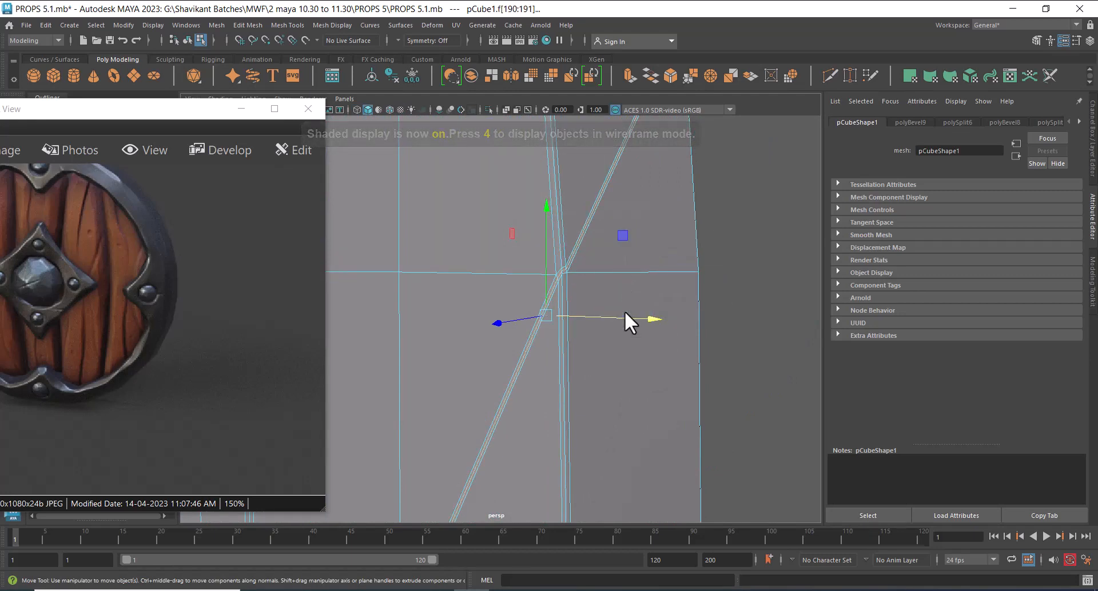
pyautogui.keyDown('shift'); pyautogui.moveTo(756, 197); pyautogui.dragTo(753, 236, button='right'); pyautogui.keyUp('shift')
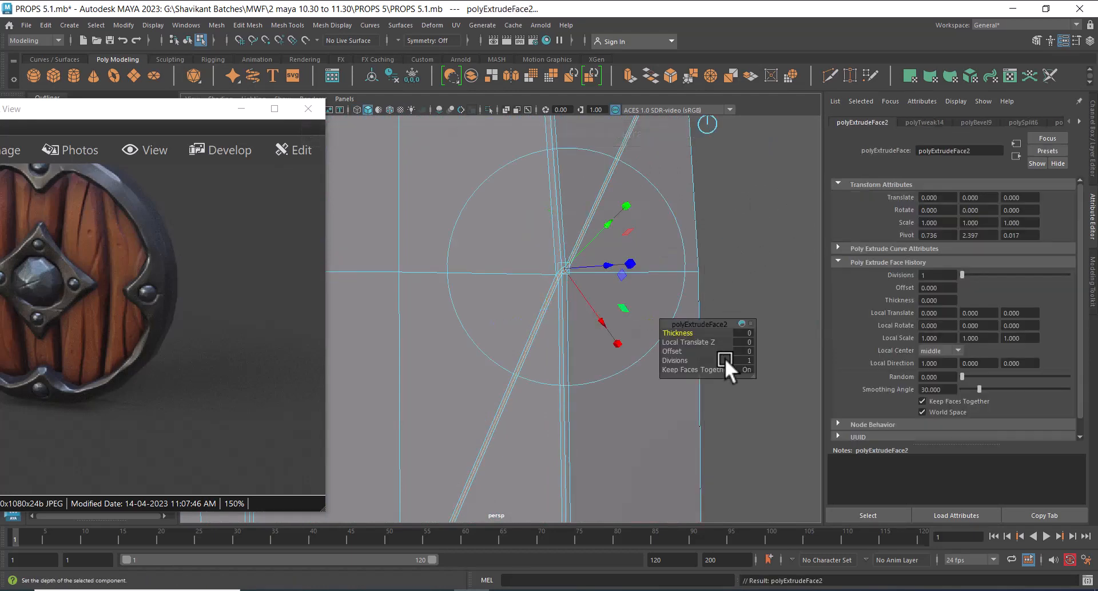
pyautogui.moveTo(698, 345); pyautogui.dragTo(575, 364)
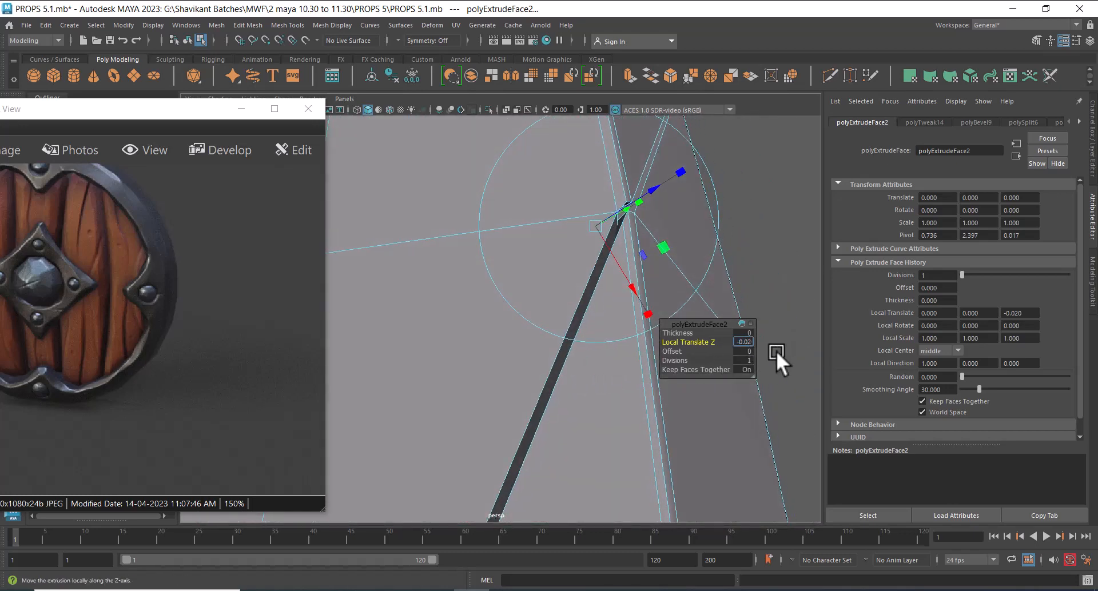
pyautogui.write('1')
pyautogui.press('Return')
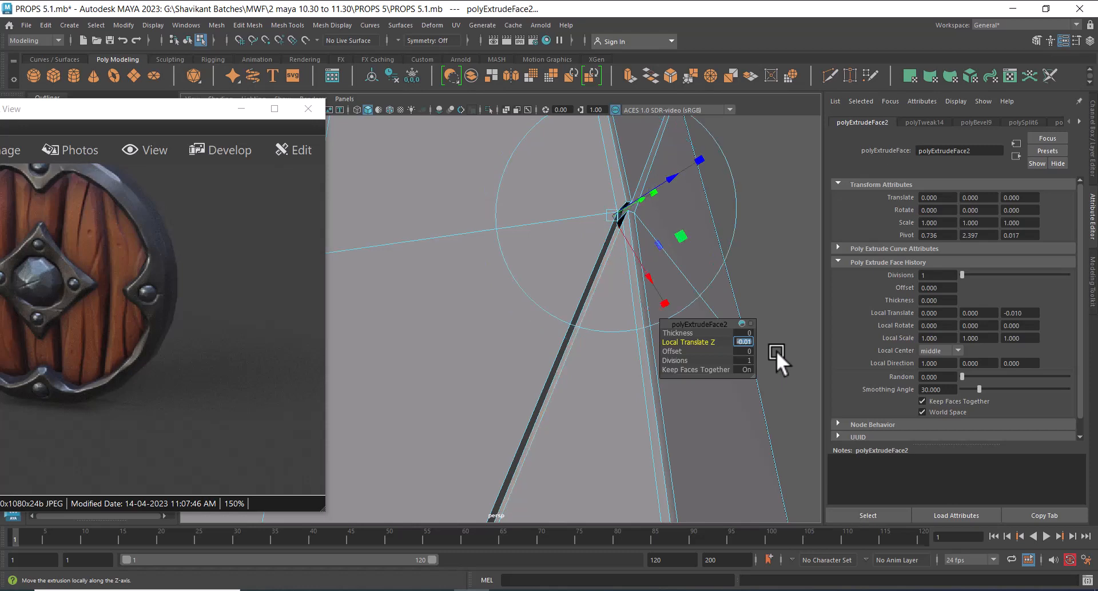
pyautogui.click(831, 156)
# Examine the recessed diagonal crack and the surrounding edges along the plank's front.
pyautogui.keyDown('alt'); pyautogui.moveTo(562, 421); pyautogui.dragTo(539, 435); pyautogui.keyUp('alt')
pyautogui.keyDown('alt'); pyautogui.moveTo(539, 436); pyautogui.dragTo(620, 284, button='middle'); pyautogui.keyUp('alt')
pyautogui.keyDown('alt'); pyautogui.moveTo(621, 284); pyautogui.dragTo(546, 329); pyautogui.keyUp('alt')
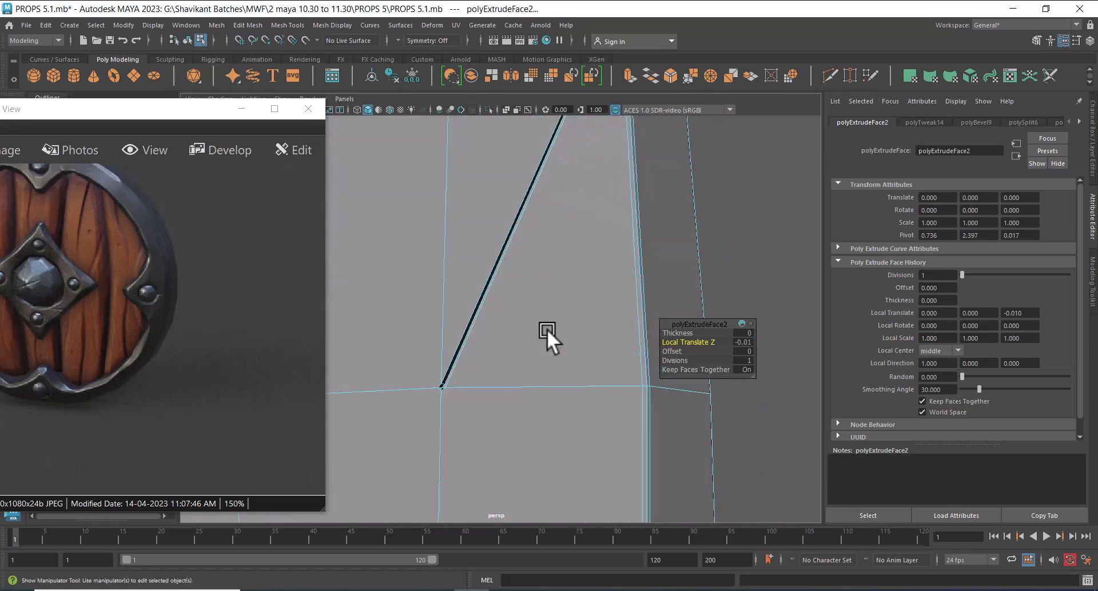
pyautogui.scroll(5, 540, 383)
pyautogui.keyDown('alt'); pyautogui.moveTo(540, 389); pyautogui.dragTo(570, 366, button='middle'); pyautogui.keyUp('alt')
pyautogui.keyDown('alt'); pyautogui.moveTo(570, 366); pyautogui.dragTo(490, 279, button='right'); pyautogui.keyUp('alt')
pyautogui.keyDown('alt'); pyautogui.moveTo(490, 279); pyautogui.dragTo(543, 384); pyautogui.keyUp('alt')
pyautogui.keyDown('alt'); pyautogui.moveTo(547, 353); pyautogui.dragTo(554, 395, button='right'); pyautogui.keyUp('alt')
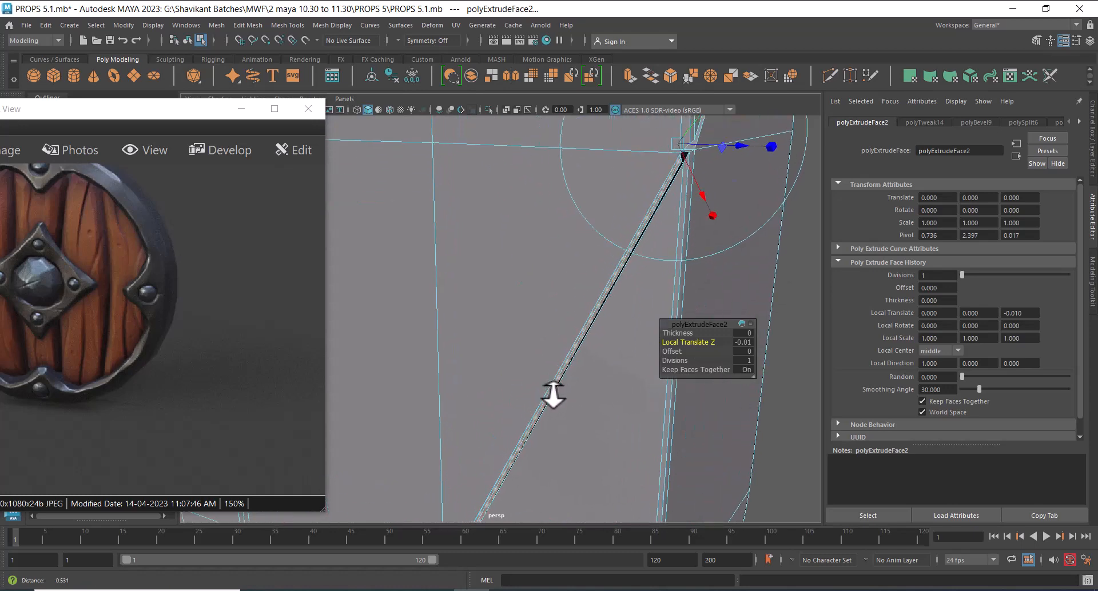
pyautogui.keyDown('alt'); pyautogui.moveTo(554, 395); pyautogui.dragTo(562, 417); pyautogui.keyUp('alt')
pyautogui.keyDown('alt'); pyautogui.moveTo(562, 417); pyautogui.dragTo(546, 354, button='right'); pyautogui.keyUp('alt')
pyautogui.keyDown('alt'); pyautogui.moveTo(548, 367); pyautogui.dragTo(576, 258, button='middle'); pyautogui.keyUp('alt')
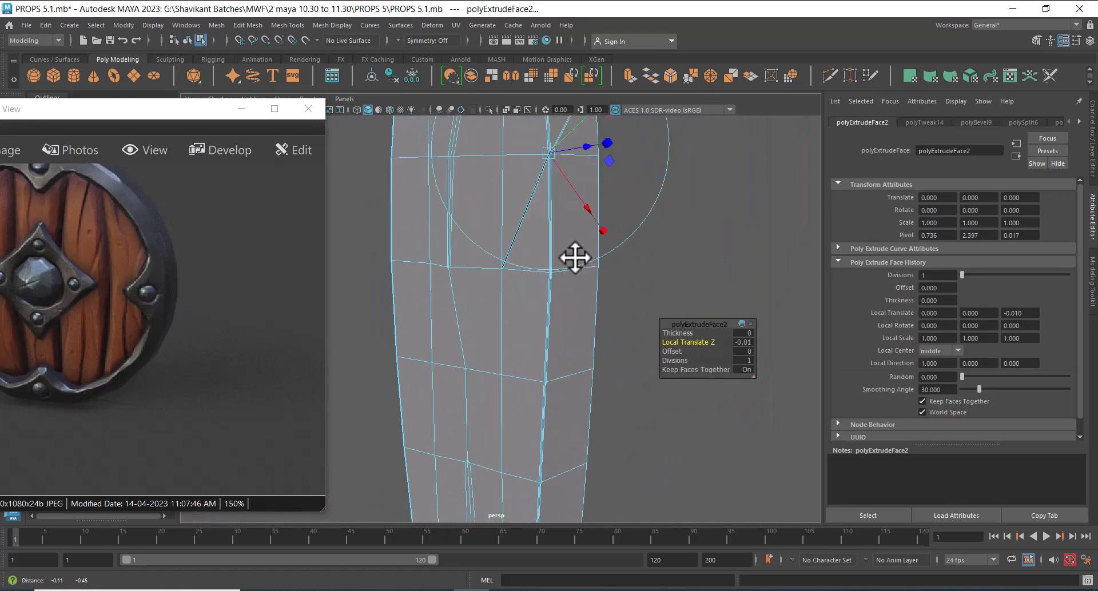
pyautogui.keyDown('alt'); pyautogui.moveTo(560, 363); pyautogui.dragTo(556, 397, button='right'); pyautogui.keyUp('alt')
pyautogui.keyDown('alt'); pyautogui.moveTo(525, 330); pyautogui.dragTo(551, 376, button='right'); pyautogui.keyUp('alt')
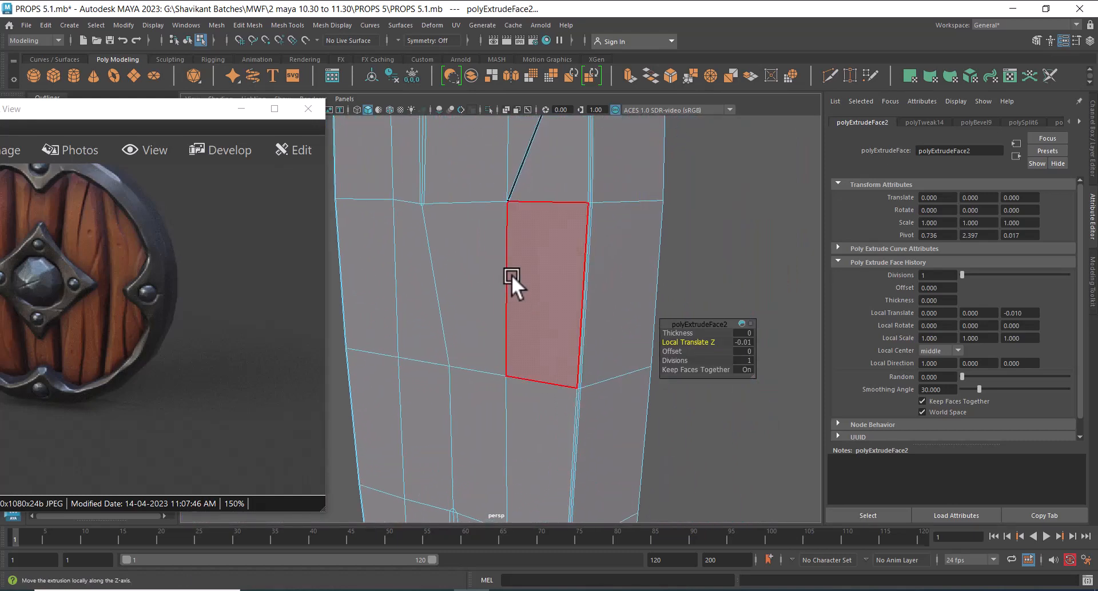
# Return to object mode and inspect the deselected plank's recessed diagonal crack in plain shading.
pyautogui.moveTo(511, 274); pyautogui.dragTo(573, 225, button='right')
pyautogui.click(689, 197)
pyautogui.keyDown('alt'); pyautogui.moveTo(567, 288); pyautogui.dragTo(588, 250); pyautogui.keyUp('alt')
pyautogui.keyDown('alt'); pyautogui.moveTo(587, 250); pyautogui.dragTo(613, 303, button='middle'); pyautogui.keyUp('alt')
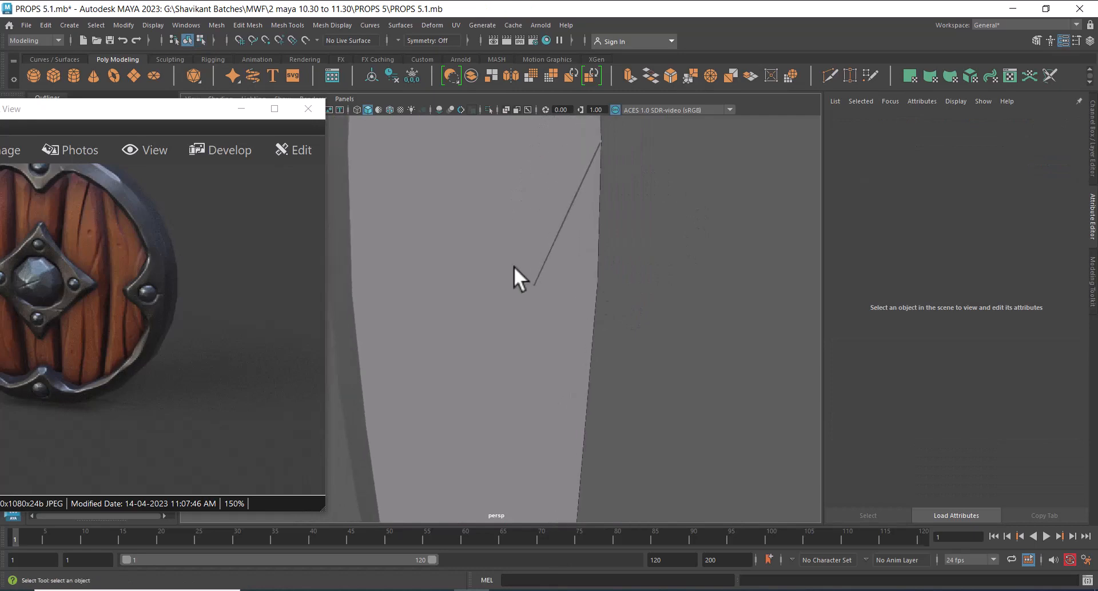
pyautogui.click(513, 266)
pyautogui.keyDown('alt'); pyautogui.moveTo(512, 265); pyautogui.dragTo(558, 336, button='middle'); pyautogui.keyUp('alt')
# Select the lengthwise edges of the irregular crack strips on the plank's front face.
pyautogui.moveTo(558, 335); pyautogui.dragTo(507, 215, button='right')
pyautogui.click(524, 217)
pyautogui.keyDown('alt'); pyautogui.moveTo(507, 214); pyautogui.dragTo(529, 159); pyautogui.keyUp('alt')
pyautogui.keyDown('alt'); pyautogui.moveTo(529, 159); pyautogui.dragTo(537, 189, button='middle'); pyautogui.keyUp('alt')
pyautogui.keyDown('alt'); pyautogui.moveTo(542, 330); pyautogui.dragTo(544, 352); pyautogui.keyUp('alt')
pyautogui.keyDown('alt'); pyautogui.moveTo(544, 352); pyautogui.dragTo(517, 333, button='right'); pyautogui.keyUp('alt')
pyautogui.keyDown('alt'); pyautogui.moveTo(556, 376); pyautogui.dragTo(544, 266, button='middle'); pyautogui.keyUp('alt')
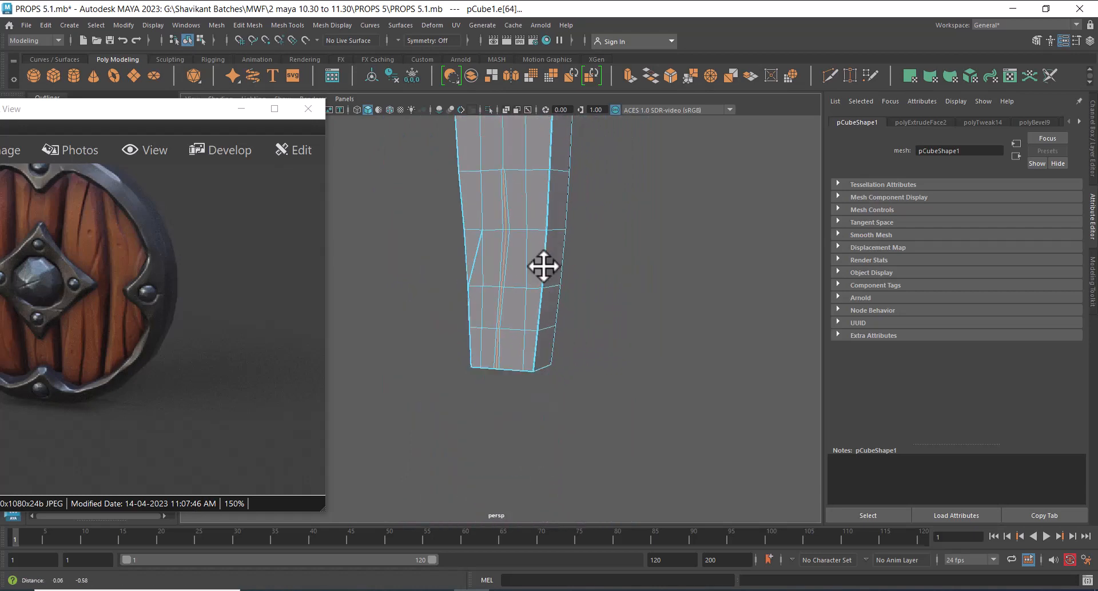
# Check the crack-edge selection at both plank ends and deselect the edges at the upper end.
pyautogui.keyDown('alt'); pyautogui.moveTo(544, 265); pyautogui.dragTo(526, 195); pyautogui.keyUp('alt')
pyautogui.keyDown('alt'); pyautogui.moveTo(526, 350); pyautogui.dragTo(553, 378, button='right'); pyautogui.keyUp('alt')
pyautogui.keyDown('alt'); pyautogui.moveTo(555, 415); pyautogui.dragTo(528, 305, button='middle'); pyautogui.keyUp('alt')
pyautogui.keyDown('alt'); pyautogui.moveTo(529, 304); pyautogui.dragTo(532, 350); pyautogui.keyUp('alt')
pyautogui.keyDown('alt'); pyautogui.moveTo(600, 285); pyautogui.dragTo(596, 344); pyautogui.keyUp('alt')
pyautogui.keyDown('alt'); pyautogui.moveTo(597, 333); pyautogui.dragTo(592, 462, button='middle'); pyautogui.keyUp('alt')
pyautogui.keyDown('alt'); pyautogui.moveTo(589, 286); pyautogui.dragTo(626, 487, button='middle'); pyautogui.keyUp('alt')
pyautogui.keyDown('alt'); pyautogui.moveTo(642, 307); pyautogui.dragTo(636, 349); pyautogui.keyUp('alt')
pyautogui.keyDown('ctrl'); pyautogui.moveTo(581, 297); pyautogui.dragTo(569, 320); pyautogui.keyUp('ctrl')
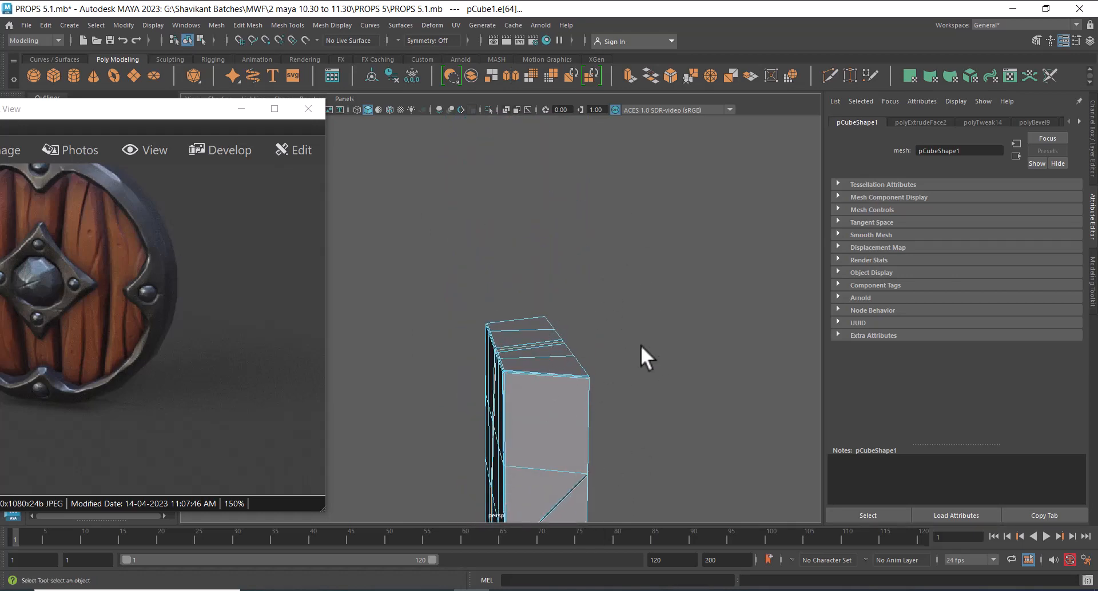
pyautogui.press('w')
pyautogui.keyDown('alt'); pyautogui.moveTo(642, 345); pyautogui.dragTo(600, 496); pyautogui.keyUp('alt')
pyautogui.keyDown('alt'); pyautogui.moveTo(600, 496); pyautogui.dragTo(562, 306, button='middle'); pyautogui.keyUp('alt')
pyautogui.keyDown('alt'); pyautogui.moveTo(562, 306); pyautogui.dragTo(508, 329); pyautogui.keyUp('alt')
pyautogui.keyDown('alt'); pyautogui.moveTo(509, 329); pyautogui.dragTo(534, 336, button='right'); pyautogui.keyUp('alt')
pyautogui.keyDown('alt'); pyautogui.moveTo(535, 335); pyautogui.dragTo(633, 325); pyautogui.keyUp('alt')
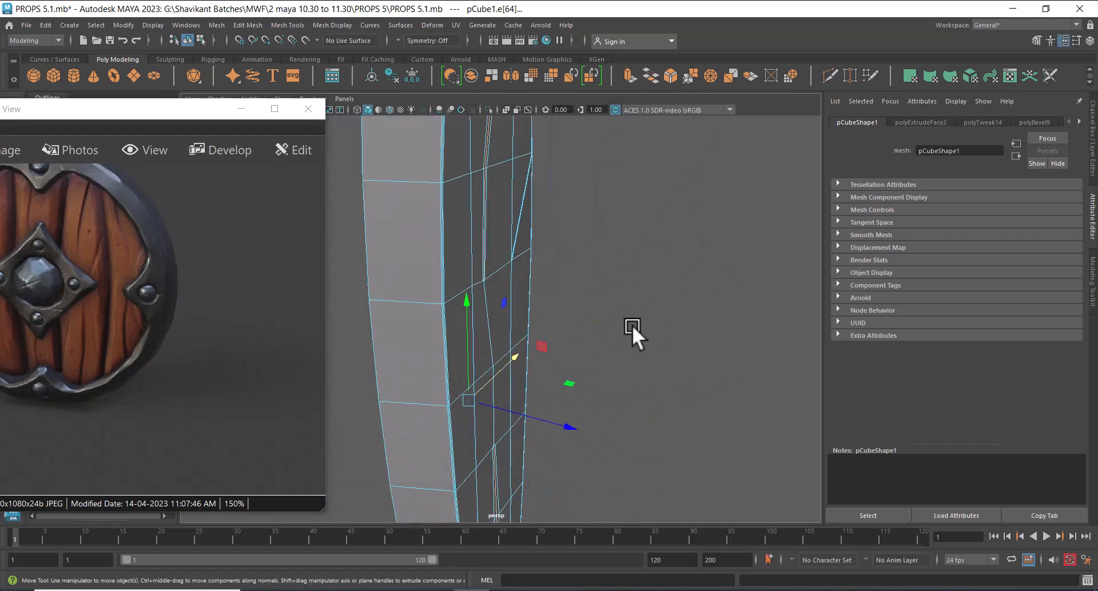
# Nudge the selected lengthwise crack edges slightly along the plank's depth direction.
pyautogui.keyDown('alt'); pyautogui.moveTo(568, 425); pyautogui.dragTo(624, 354); pyautogui.keyUp('alt')
pyautogui.moveTo(486, 403); pyautogui.dragTo(486, 404)
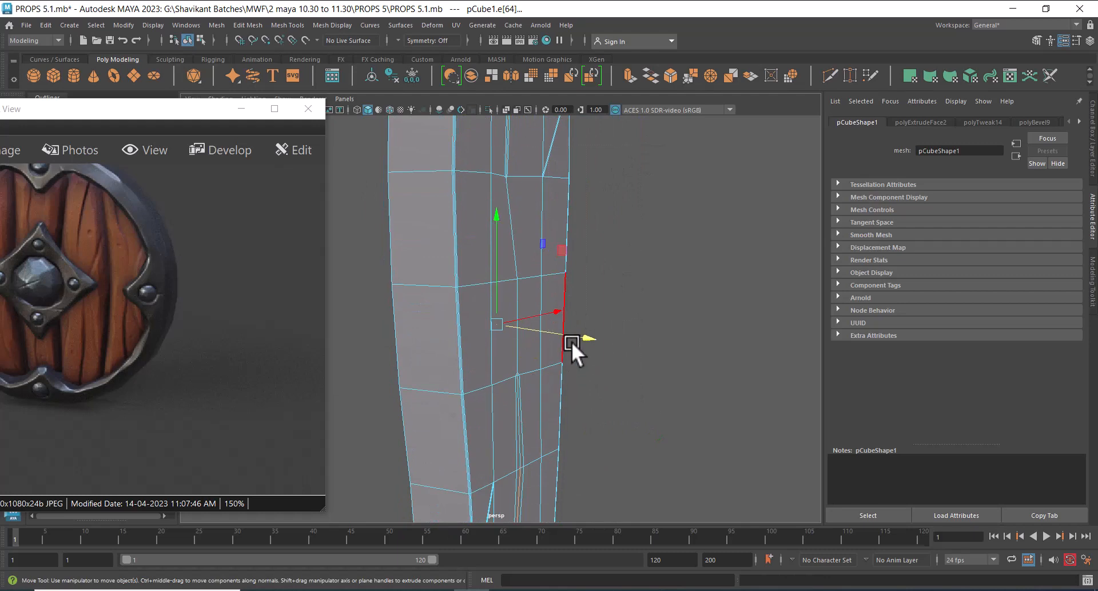
pyautogui.moveTo(573, 338); pyautogui.dragTo(575, 337)
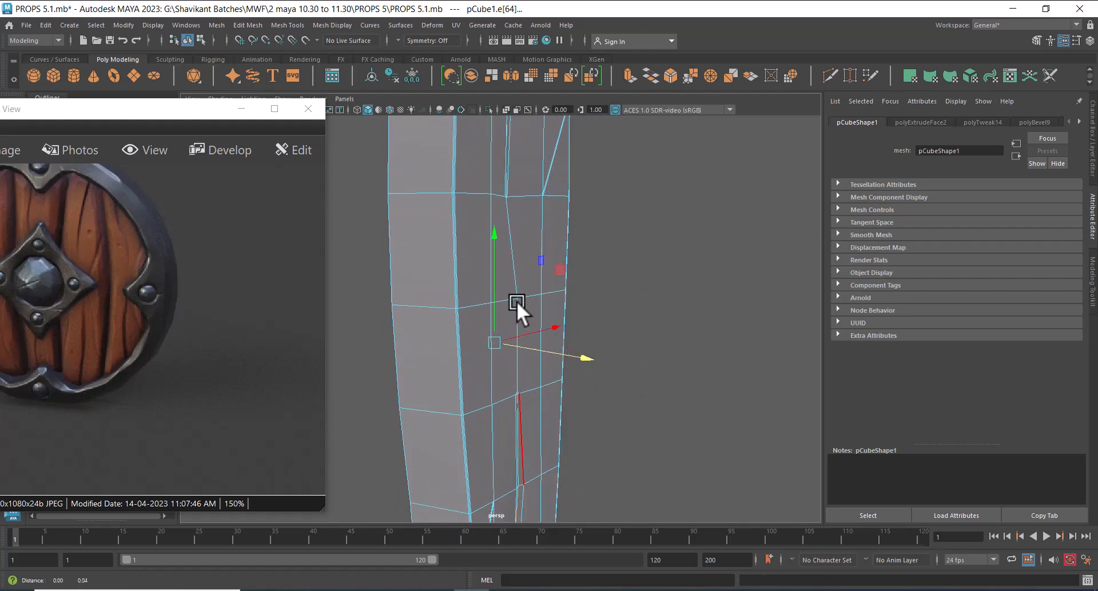
# Apply Soften/Harden to the plank's edges and clear the selection.
pyautogui.keyDown('alt'); pyautogui.moveTo(515, 306); pyautogui.dragTo(540, 330); pyautogui.keyUp('alt')
pyautogui.keyDown('alt'); pyautogui.moveTo(540, 328); pyautogui.dragTo(610, 389, button='right'); pyautogui.keyUp('alt')
pyautogui.keyDown('shift'); pyautogui.moveTo(573, 235); pyautogui.dragTo(625, 268, button='right'); pyautogui.keyUp('shift')
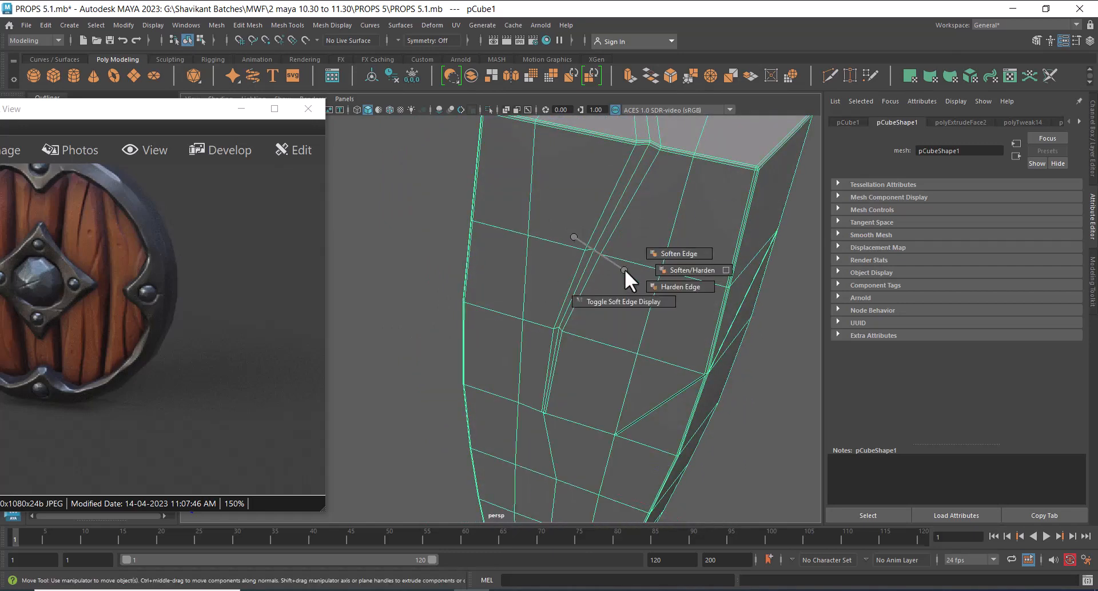
pyautogui.keyDown('shift'); pyautogui.moveTo(706, 270); pyautogui.dragTo(703, 270, button='right'); pyautogui.keyUp('shift')
pyautogui.click(444, 299)
# Examine the shading of the lengthwise and diagonal cracks along the plank's full front.
pyautogui.keyDown('alt'); pyautogui.moveTo(441, 303); pyautogui.dragTo(589, 290); pyautogui.keyUp('alt')
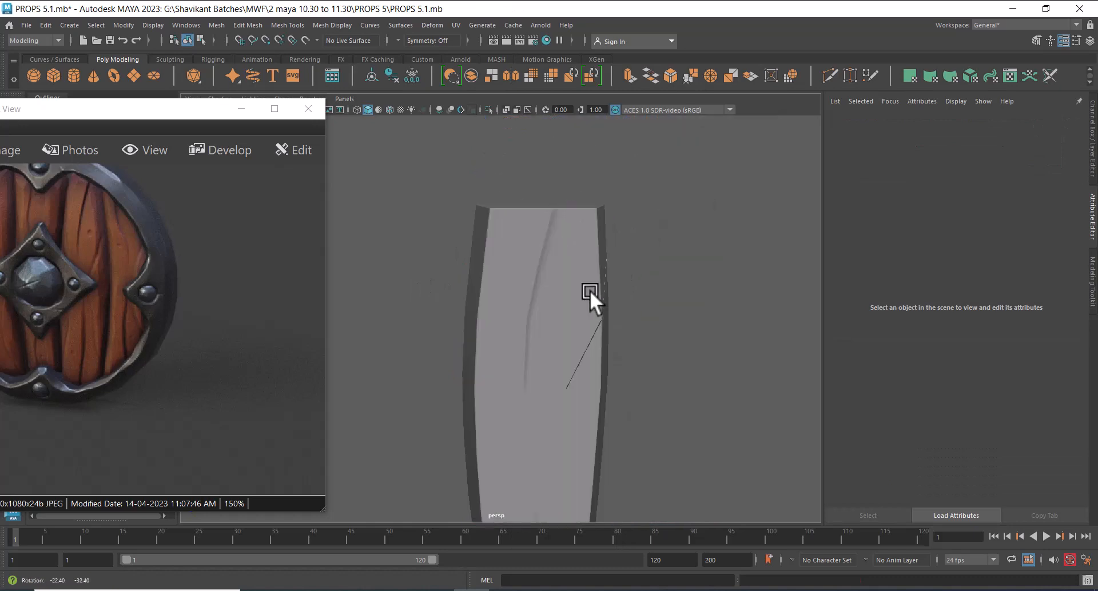
pyautogui.keyDown('alt'); pyautogui.moveTo(589, 290); pyautogui.dragTo(616, 174, button='middle'); pyautogui.keyUp('alt')
pyautogui.keyDown('alt'); pyautogui.moveTo(561, 303); pyautogui.dragTo(580, 315, button='middle'); pyautogui.keyUp('alt')
pyautogui.click(580, 316)
pyautogui.keyDown('alt'); pyautogui.moveTo(664, 343); pyautogui.dragTo(632, 332, button='right'); pyautogui.keyUp('alt')
pyautogui.click(645, 371)
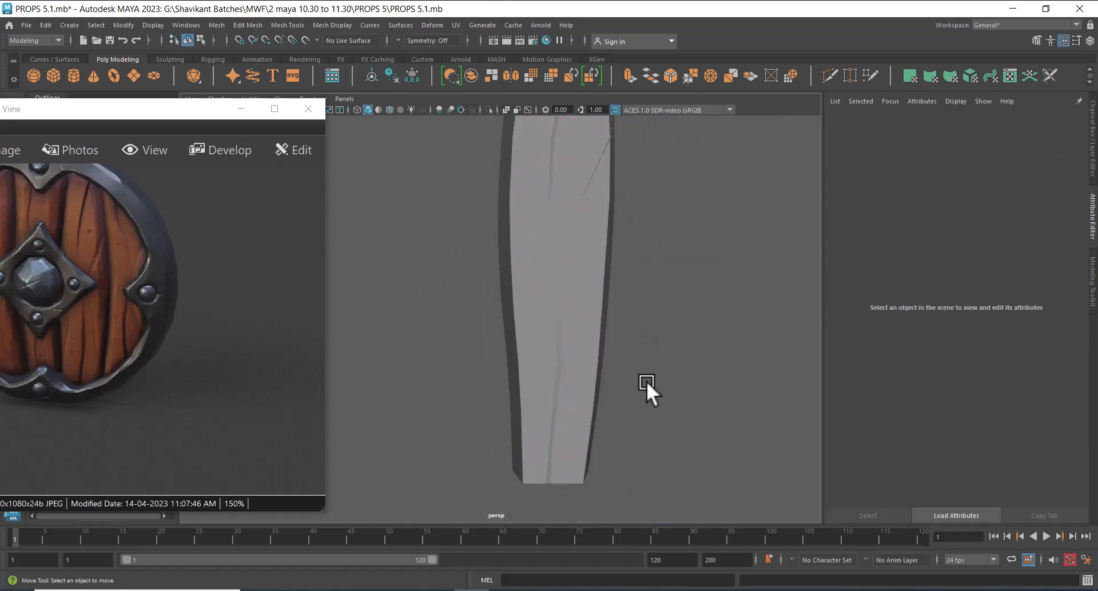
pyautogui.keyDown('alt'); pyautogui.moveTo(647, 381); pyautogui.dragTo(584, 440); pyautogui.keyUp('alt')
pyautogui.click(555, 391)
# Select the middle edges of the lower diagonal crack where it wraps around the plank's corner.
pyautogui.keyDown('alt'); pyautogui.moveTo(585, 441); pyautogui.dragTo(584, 384, button='middle'); pyautogui.keyUp('alt')
pyautogui.keyDown('alt'); pyautogui.moveTo(585, 384); pyautogui.dragTo(585, 306, button='right'); pyautogui.keyUp('alt')
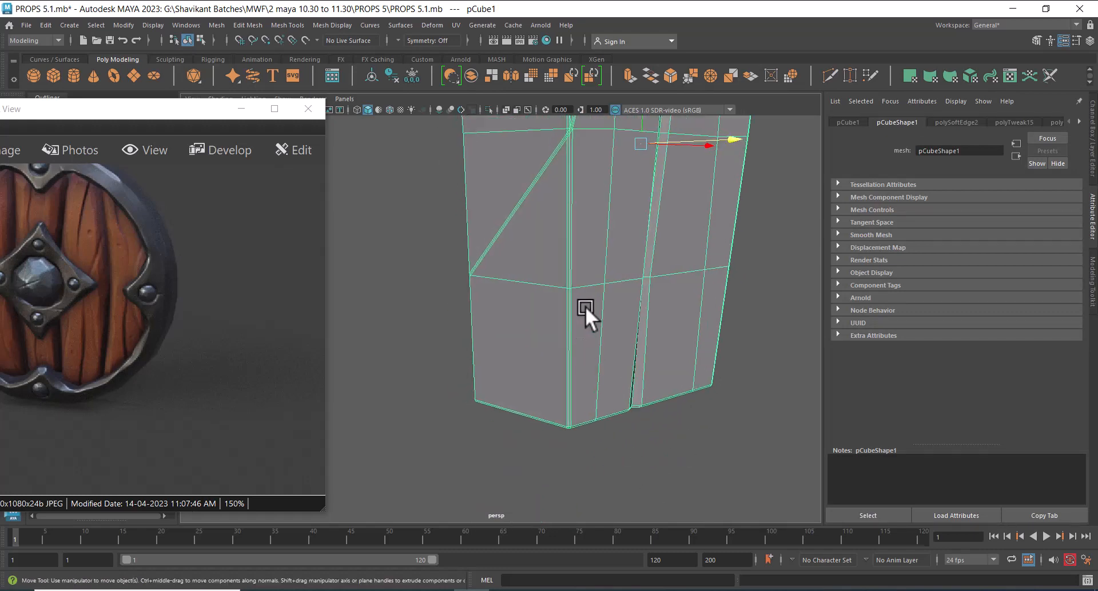
pyautogui.keyDown('alt'); pyautogui.moveTo(585, 307); pyautogui.dragTo(569, 401, button='middle'); pyautogui.keyUp('alt')
pyautogui.keyDown('alt'); pyautogui.moveTo(568, 401); pyautogui.dragTo(572, 378, button='right'); pyautogui.keyUp('alt')
pyautogui.keyDown('alt'); pyautogui.moveTo(572, 378); pyautogui.dragTo(554, 312, button='middle'); pyautogui.keyUp('alt')
pyautogui.keyDown('alt'); pyautogui.moveTo(553, 313); pyautogui.dragTo(570, 329, button='right'); pyautogui.keyUp('alt')
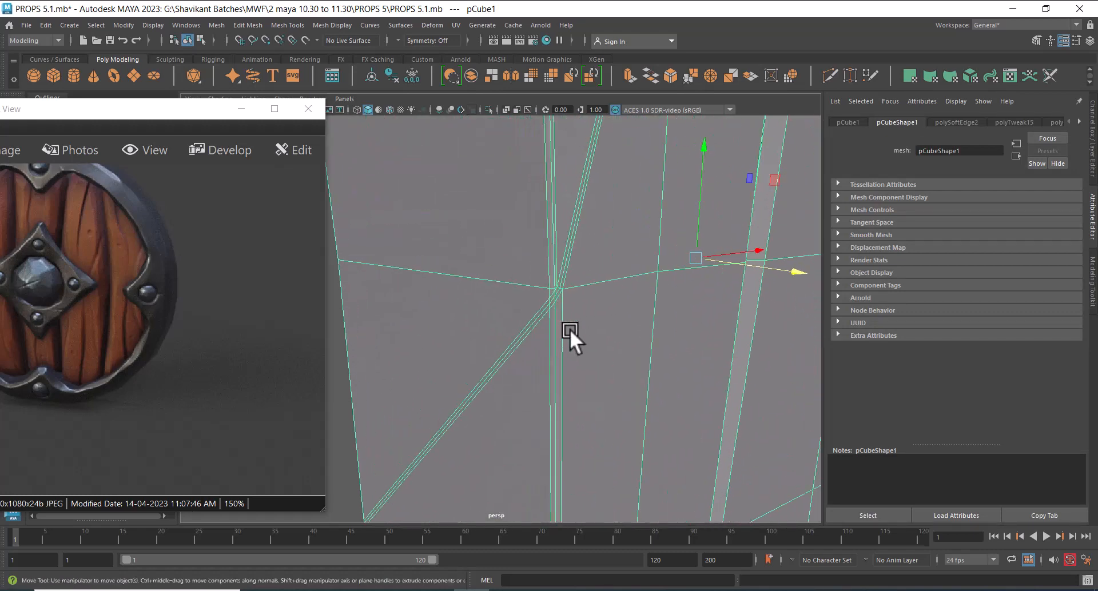
pyautogui.moveTo(565, 249); pyautogui.dragTo(562, 161, button='right')
pyautogui.keyDown('alt'); pyautogui.moveTo(569, 244); pyautogui.dragTo(583, 238); pyautogui.keyUp('alt')
pyautogui.keyDown('alt'); pyautogui.moveTo(582, 238); pyautogui.dragTo(653, 280, button='right'); pyautogui.keyUp('alt')
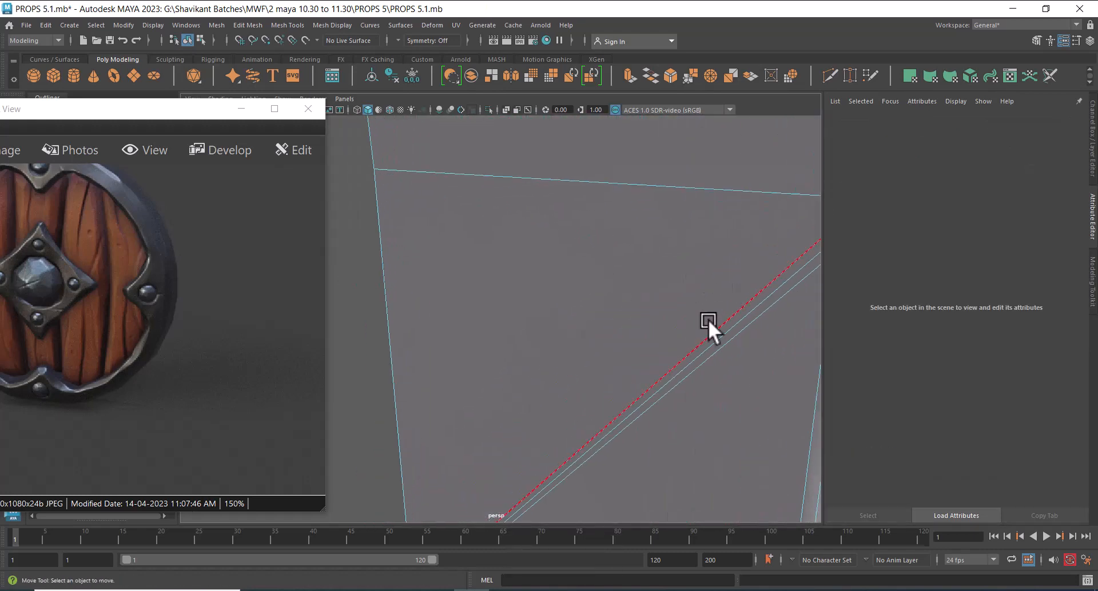
pyautogui.keyDown('alt'); pyautogui.moveTo(708, 319); pyautogui.dragTo(656, 277, button='right'); pyautogui.keyUp('alt')
pyautogui.click(604, 299)
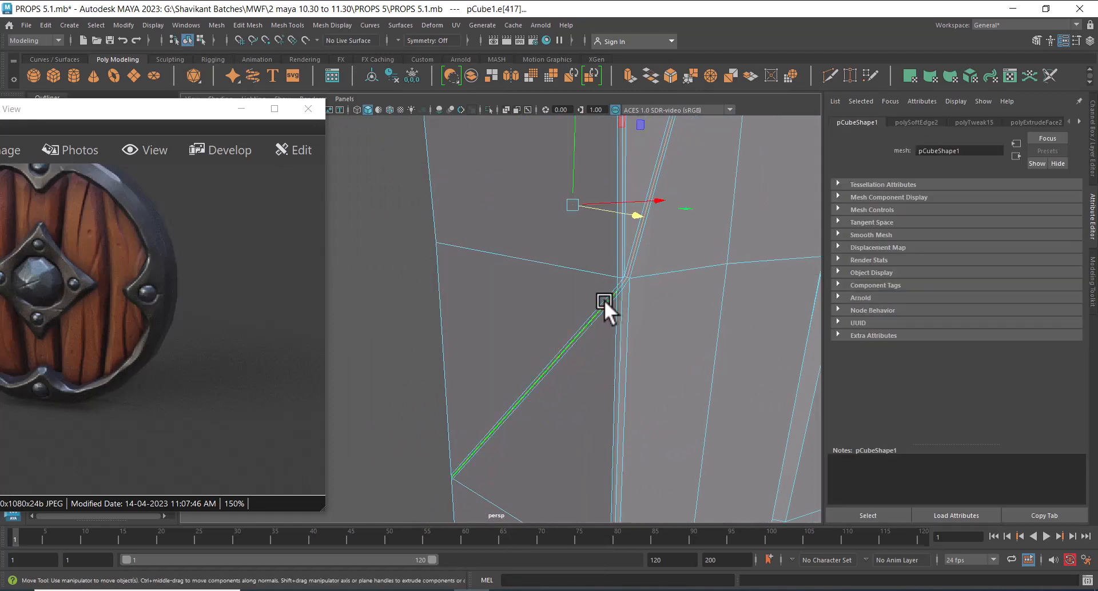
# Scale down the selected middle edges of the lower diagonal crack uniformly.
pyautogui.keyDown('alt'); pyautogui.moveTo(616, 291); pyautogui.dragTo(677, 269); pyautogui.keyUp('alt')
pyautogui.keyDown('alt'); pyautogui.moveTo(677, 269); pyautogui.dragTo(525, 219, button='right'); pyautogui.keyUp('alt')
pyautogui.keyDown('alt'); pyautogui.moveTo(525, 218); pyautogui.dragTo(615, 173, button='middle'); pyautogui.keyUp('alt')
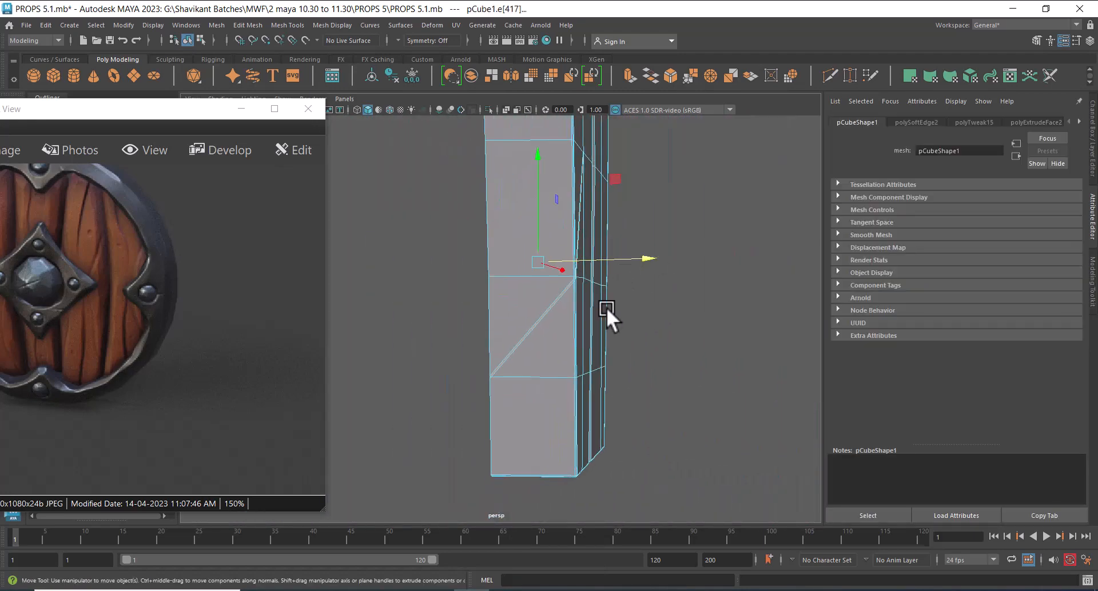
pyautogui.keyDown('alt'); pyautogui.moveTo(607, 308); pyautogui.dragTo(591, 211); pyautogui.keyUp('alt')
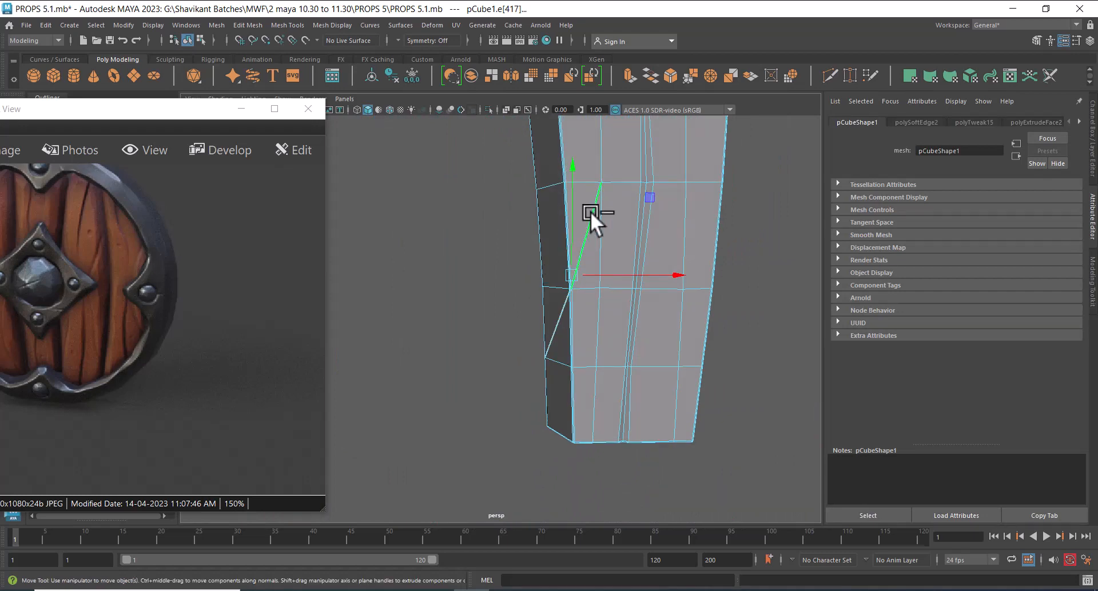
pyautogui.keyDown('ctrl'); pyautogui.moveTo(591, 207); pyautogui.dragTo(582, 418, button='right'); pyautogui.keyUp('ctrl')
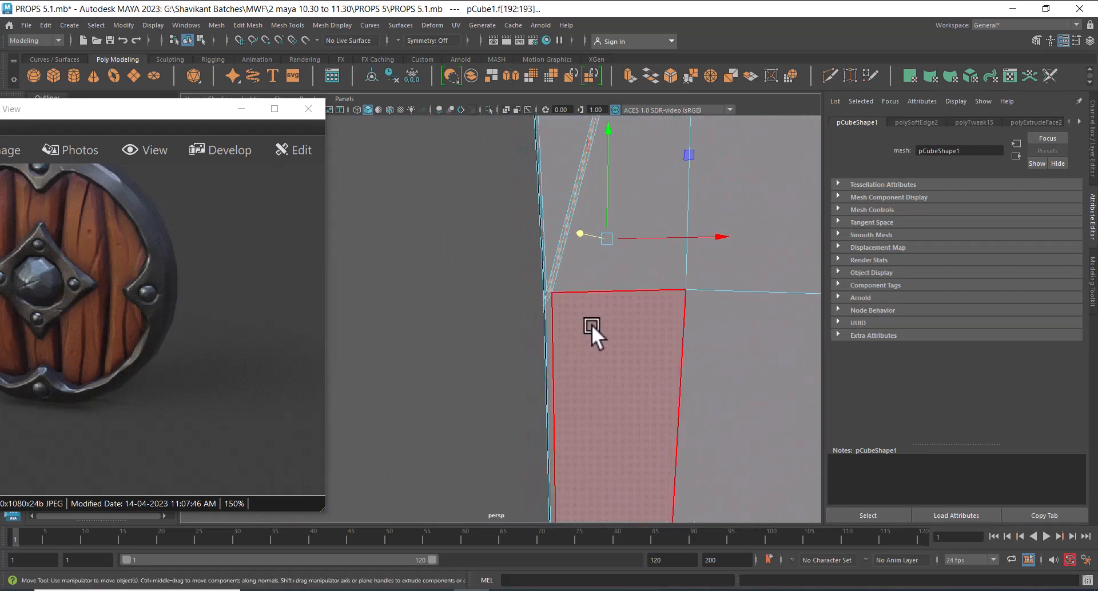
pyautogui.hotkey('ctrl', 'z')
pyautogui.keyDown('alt'); pyautogui.moveTo(595, 323); pyautogui.dragTo(644, 340); pyautogui.keyUp('alt')
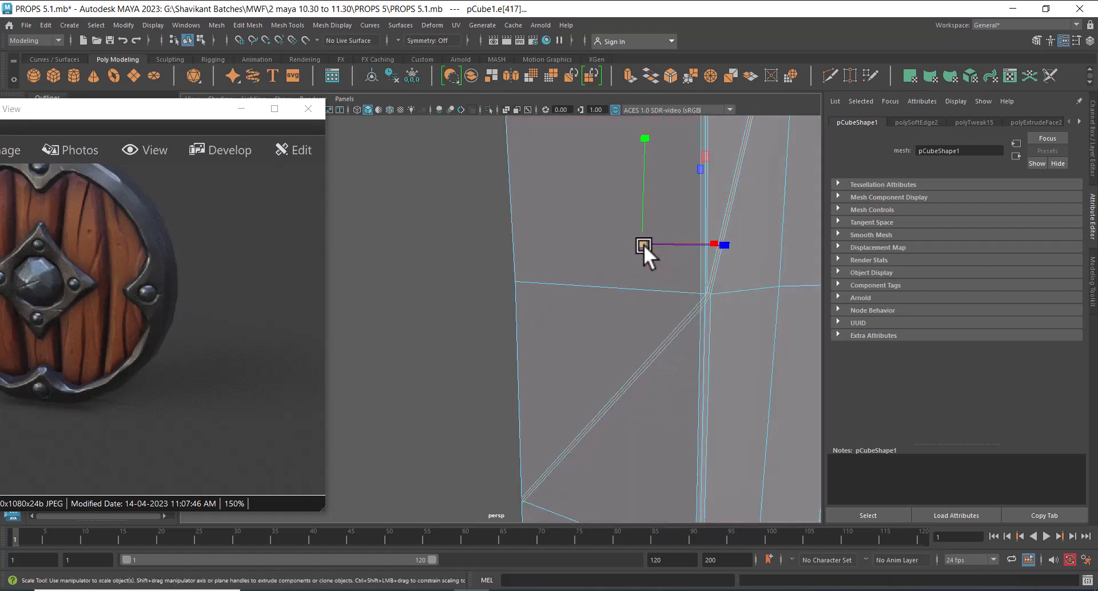
pyautogui.moveTo(643, 244); pyautogui.dragTo(603, 270)
# Return to object mode and apply Soften/Harden to the plank at a 30-degree angle.
pyautogui.press('F8')
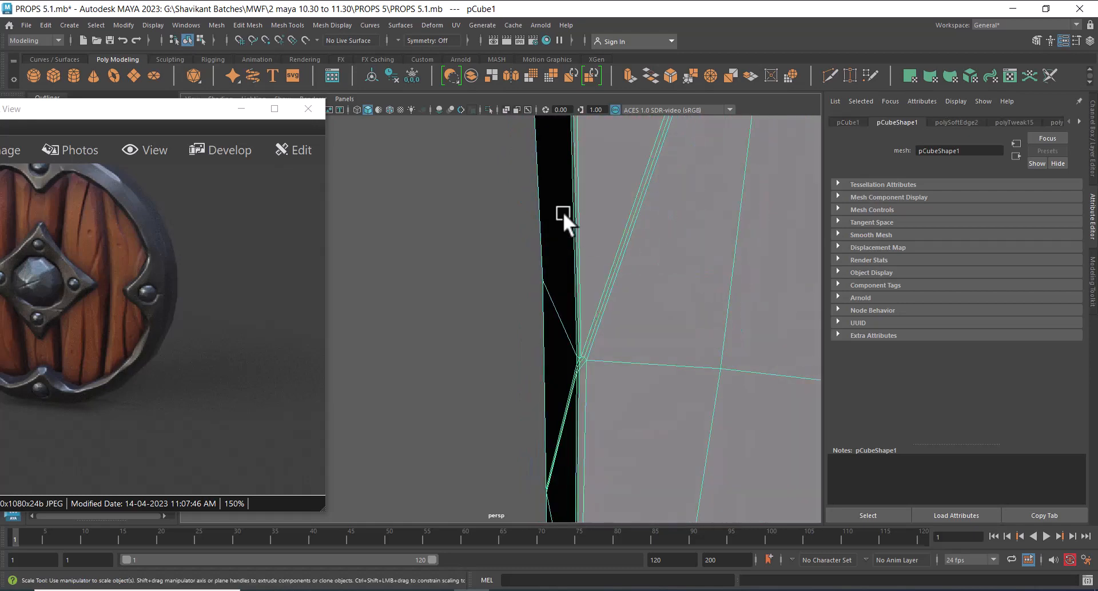
pyautogui.keyDown('shift'); pyautogui.moveTo(619, 244); pyautogui.dragTo(682, 245, button='right'); pyautogui.keyUp('shift')
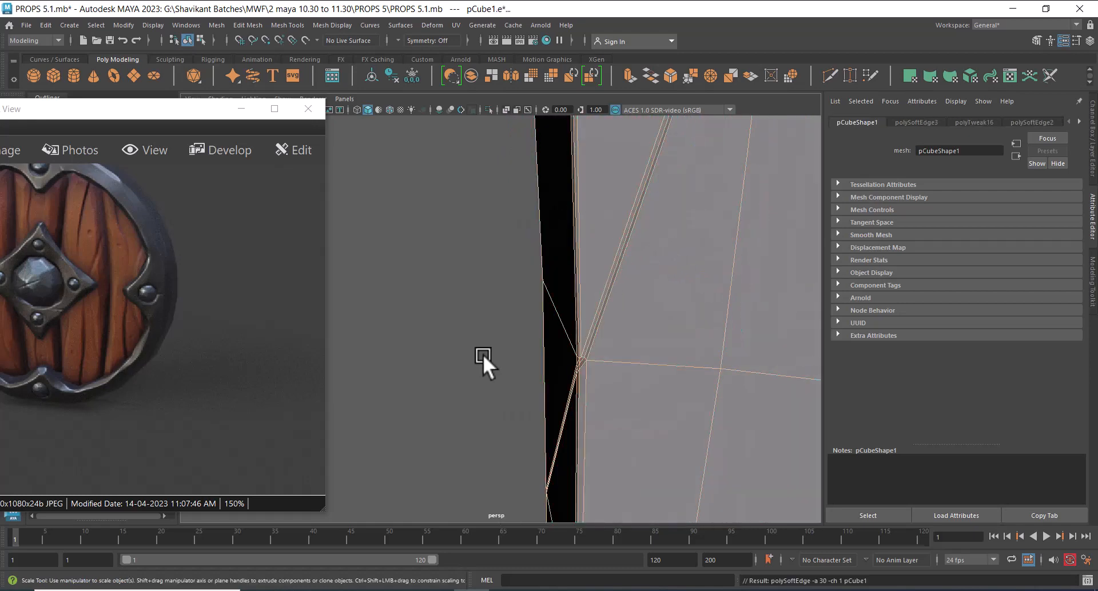
pyautogui.click(483, 364)
pyautogui.scroll(-3, 600, 304)
pyautogui.scroll(8, 636, 338)
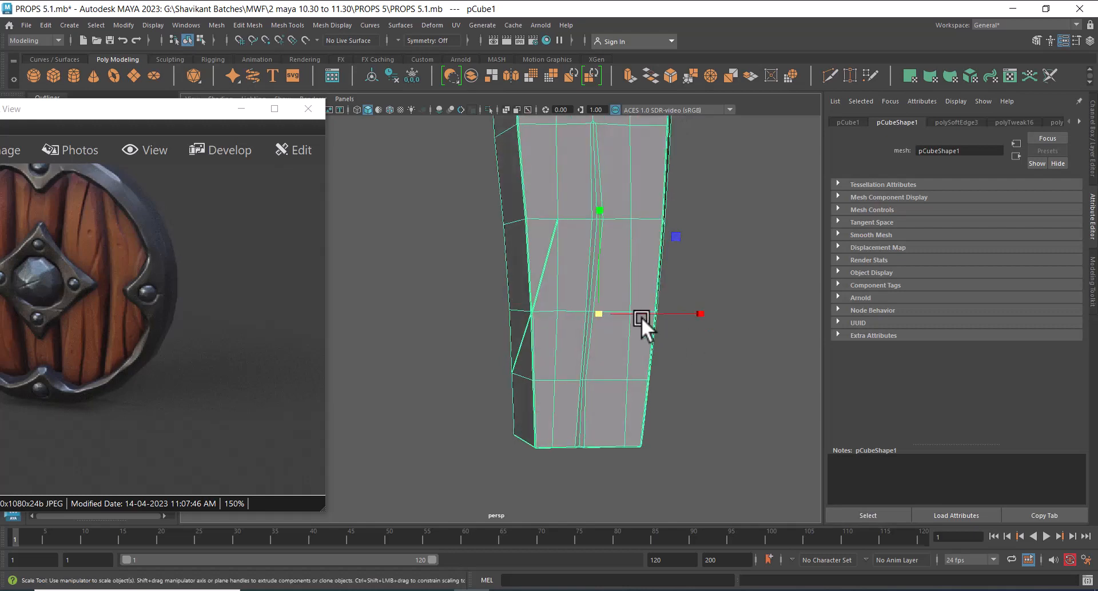
# Examine the lower diagonal crack's upper tip in perspective and in the front view's wireframe display.
pyautogui.keyDown('alt'); pyautogui.moveTo(575, 429); pyautogui.dragTo(575, 470, button='middle'); pyautogui.keyUp('alt')
pyautogui.keyDown('alt'); pyautogui.moveTo(576, 469); pyautogui.dragTo(626, 301, button='right'); pyautogui.keyUp('alt')
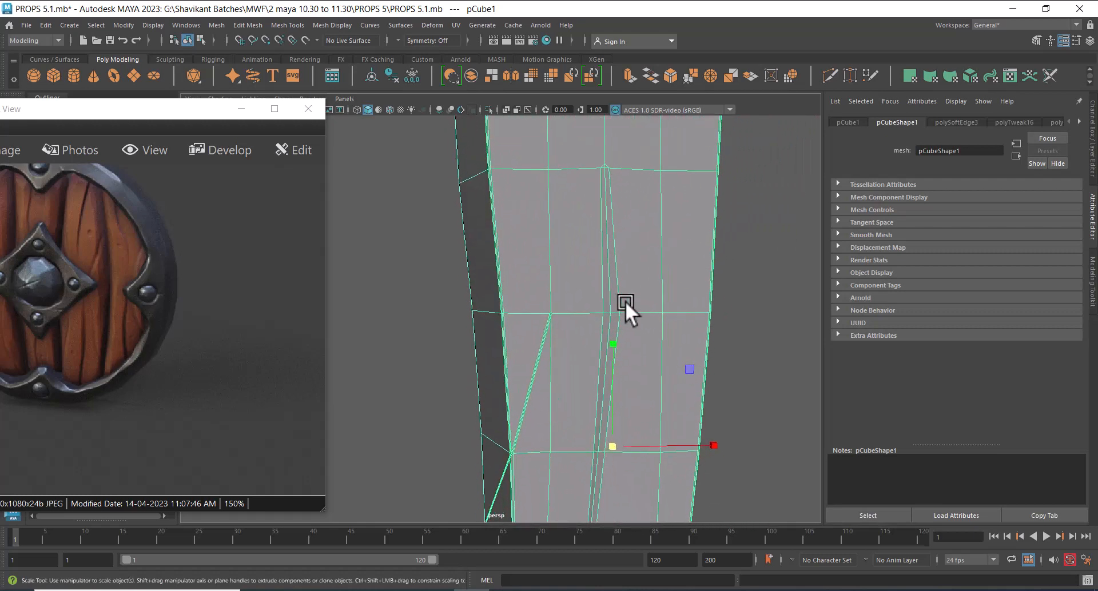
pyautogui.keyDown('alt'); pyautogui.moveTo(631, 210); pyautogui.dragTo(631, 225, button='middle'); pyautogui.keyUp('alt')
pyautogui.keyDown('alt'); pyautogui.moveTo(631, 225); pyautogui.dragTo(593, 357, button='right'); pyautogui.keyUp('alt')
pyautogui.keyDown('alt'); pyautogui.moveTo(592, 357); pyautogui.dragTo(561, 296, button='middle'); pyautogui.keyUp('alt')
pyautogui.keyDown('alt'); pyautogui.moveTo(560, 297); pyautogui.dragTo(581, 350, button='right'); pyautogui.keyUp('alt')
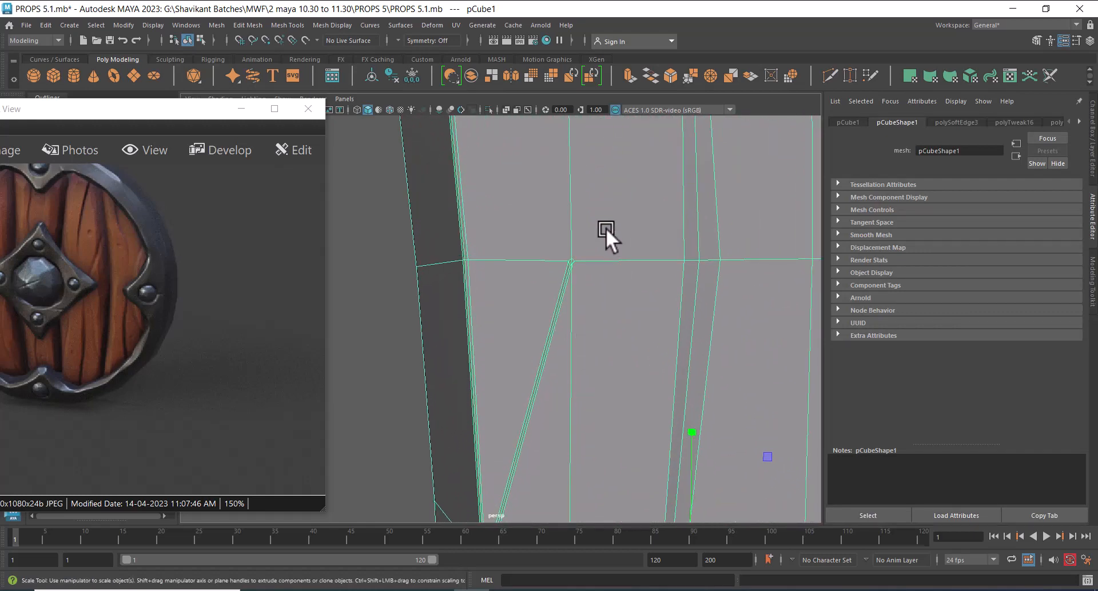
pyautogui.press('space')
pyautogui.moveTo(610, 229); pyautogui.dragTo(608, 269)
pyautogui.keyDown('alt'); pyautogui.moveTo(366, 378); pyautogui.dragTo(676, 213, button='middle'); pyautogui.keyUp('alt')
pyautogui.keyDown('alt'); pyautogui.moveTo(568, 313); pyautogui.dragTo(612, 144, button='middle'); pyautogui.keyUp('alt')
pyautogui.keyDown('alt'); pyautogui.moveTo(613, 365); pyautogui.dragTo(638, 162, button='middle'); pyautogui.keyUp('alt')
pyautogui.keyDown('alt'); pyautogui.moveTo(659, 446); pyautogui.dragTo(586, 354, button='right'); pyautogui.keyUp('alt')
pyautogui.keyDown('alt'); pyautogui.moveTo(475, 269); pyautogui.dragTo(555, 420, button='right'); pyautogui.keyUp('alt')
pyautogui.keyDown('alt'); pyautogui.moveTo(567, 420); pyautogui.dragTo(541, 250, button='middle'); pyautogui.keyUp('alt')
pyautogui.keyDown('alt'); pyautogui.moveTo(542, 249); pyautogui.dragTo(560, 363, button='right'); pyautogui.keyUp('alt')
pyautogui.press('4')
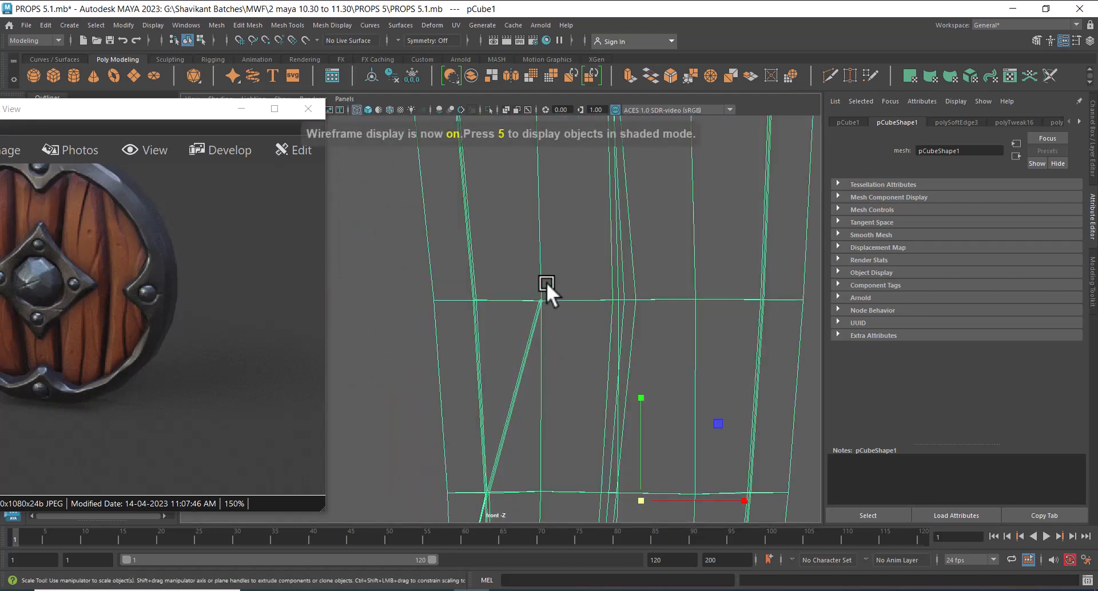
# Merge the overlapping vertices at the upper tip of the lower diagonal crack on the front face.
pyautogui.moveTo(544, 286); pyautogui.dragTo(480, 258, button='right')
pyautogui.click(541, 301)
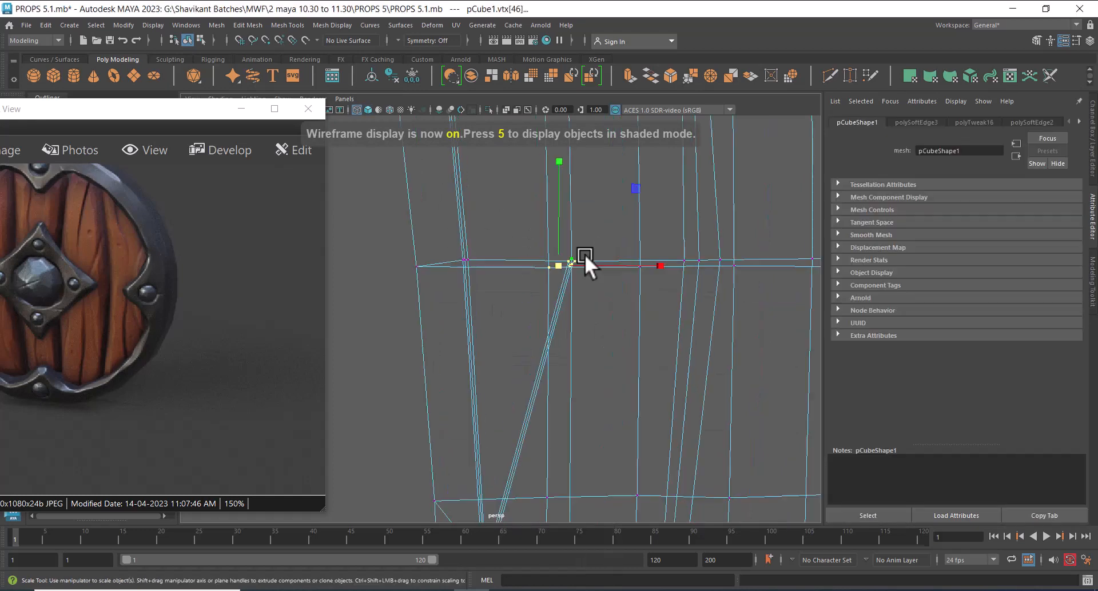
pyautogui.keyDown('alt'); pyautogui.moveTo(584, 254); pyautogui.dragTo(607, 366); pyautogui.keyUp('alt')
pyautogui.moveTo(533, 315); pyautogui.dragTo(603, 228)
pyautogui.keyDown('shift'); pyautogui.moveTo(603, 228); pyautogui.dragTo(600, 151, button='right'); pyautogui.keyUp('shift')
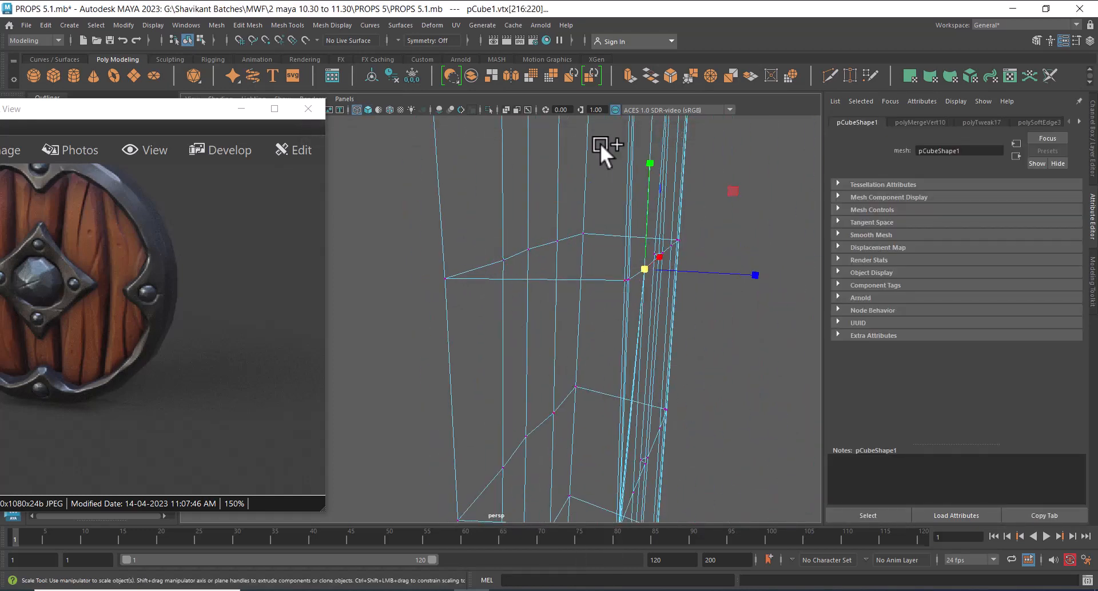
# Merge the clustered vertices at the lower diagonal crack's end on the plank's side face.
pyautogui.moveTo(601, 150)
pyautogui.keyDown('alt'); pyautogui.mouseDown()
pyautogui.moveTo(634, 355)
pyautogui.moveTo(608, 271)
pyautogui.moveTo(572, 446)
pyautogui.moveTo(511, 454)
pyautogui.moveTo(532, 460)
pyautogui.moveTo(477, 385)
pyautogui.moveTo(498, 409)
pyautogui.mouseUp(); pyautogui.keyUp('alt')
pyautogui.press('5')
pyautogui.press('4')
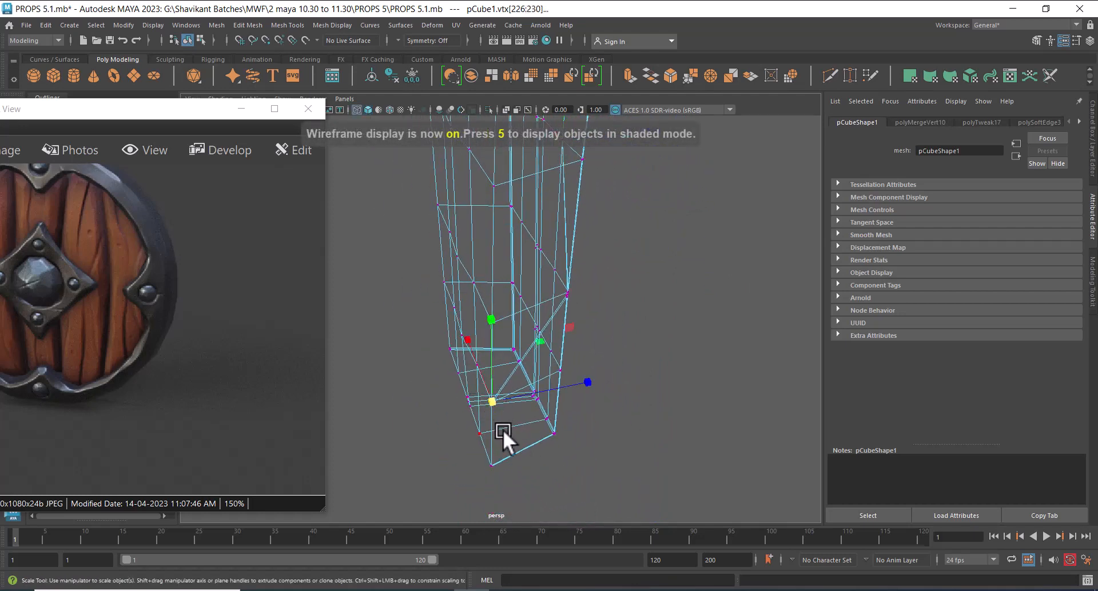
pyautogui.keyDown('shift'); pyautogui.moveTo(508, 396); pyautogui.dragTo(512, 157, button='right'); pyautogui.keyUp('shift')
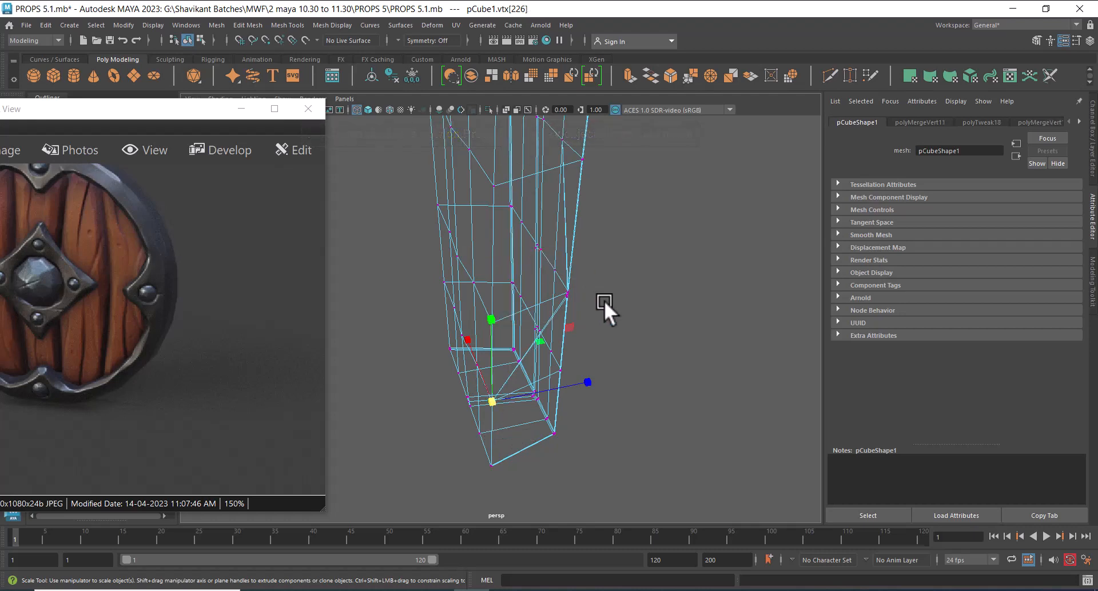
# Return to shaded object mode and inspect the deselected plank's lower cracks.
pyautogui.press('5')
pyautogui.keyDown('alt'); pyautogui.moveTo(603, 327); pyautogui.dragTo(574, 344); pyautogui.keyUp('alt')
pyautogui.scroll(-2, 575, 343)
pyautogui.moveTo(576, 340); pyautogui.dragTo(618, 252, button='right')
pyautogui.keyDown('alt'); pyautogui.moveTo(622, 340); pyautogui.dragTo(580, 340); pyautogui.keyUp('alt')
pyautogui.click(463, 468)
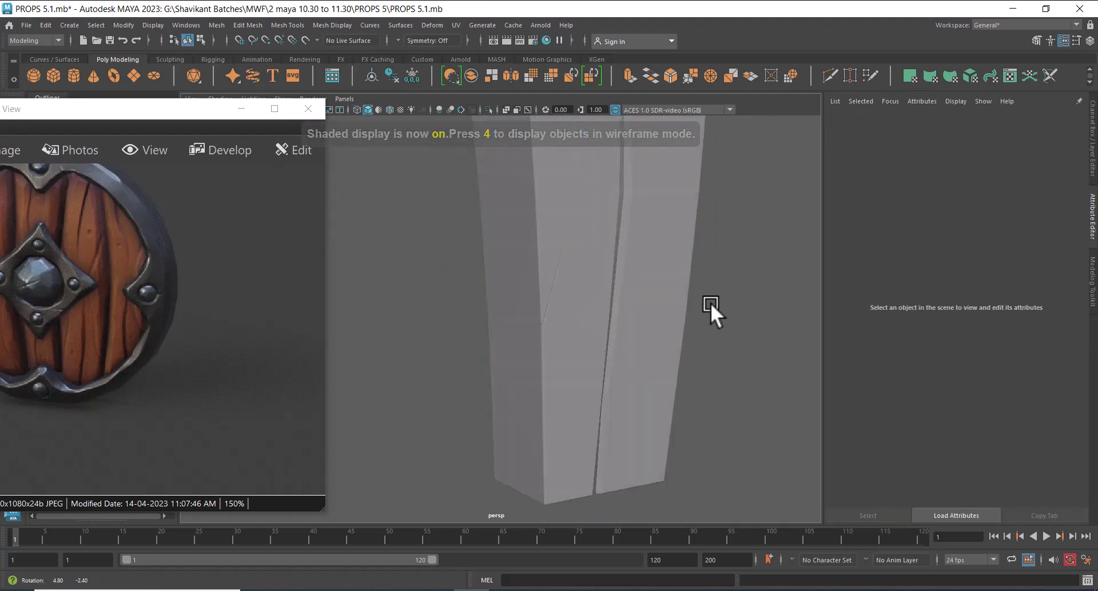
pyautogui.keyDown('alt'); pyautogui.moveTo(710, 303); pyautogui.dragTo(576, 370); pyautogui.keyUp('alt')
pyautogui.keyDown('alt'); pyautogui.moveTo(612, 229); pyautogui.dragTo(585, 446, button='middle'); pyautogui.keyUp('alt')
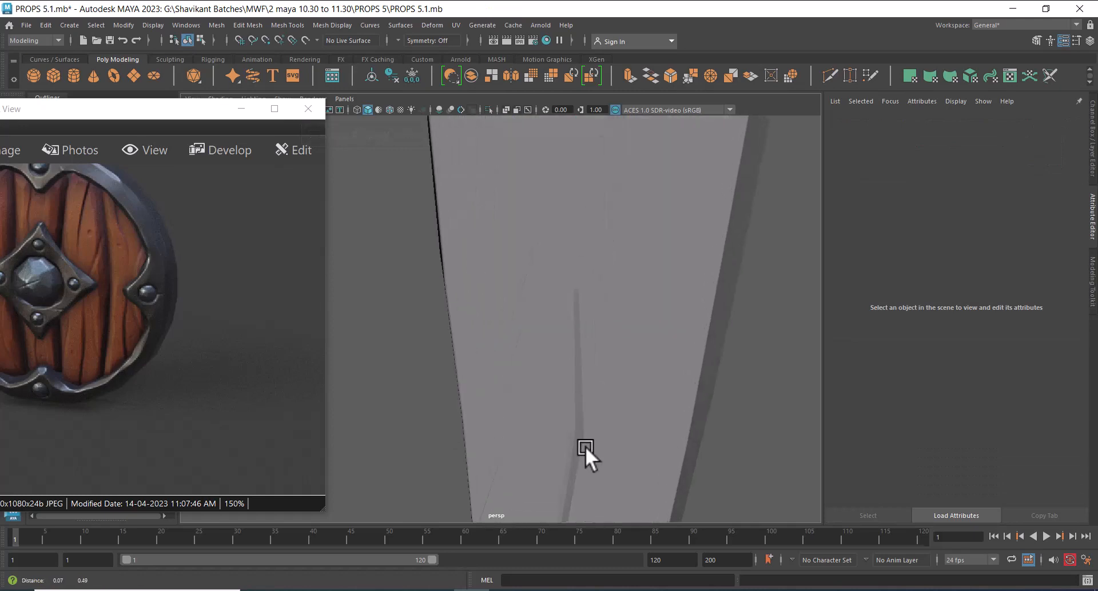
pyautogui.scroll(-3, 589, 435)
# Merge the clustered vertices at the upper diagonal crack's tip on the front face, using wireframe display.
pyautogui.click(634, 289)
pyautogui.keyDown('alt'); pyautogui.moveTo(668, 178); pyautogui.dragTo(618, 415, button='middle'); pyautogui.keyUp('alt')
pyautogui.keyDown('alt'); pyautogui.moveTo(636, 316); pyautogui.dragTo(619, 298); pyautogui.keyUp('alt')
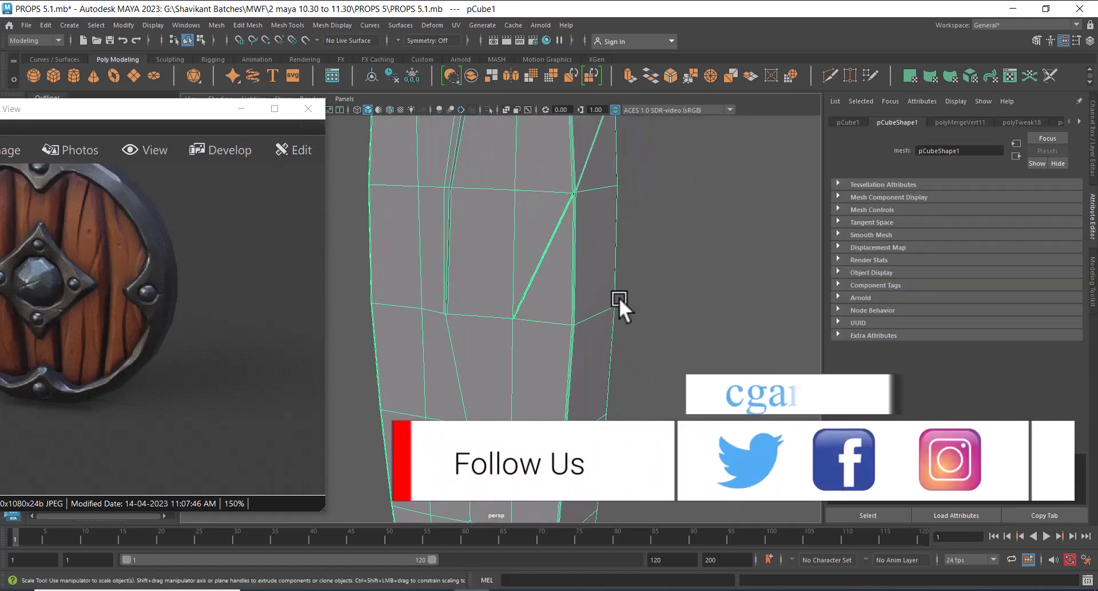
pyautogui.scroll(5, 617, 317)
pyautogui.moveTo(595, 235); pyautogui.dragTo(458, 193, button='right')
pyautogui.press('4')
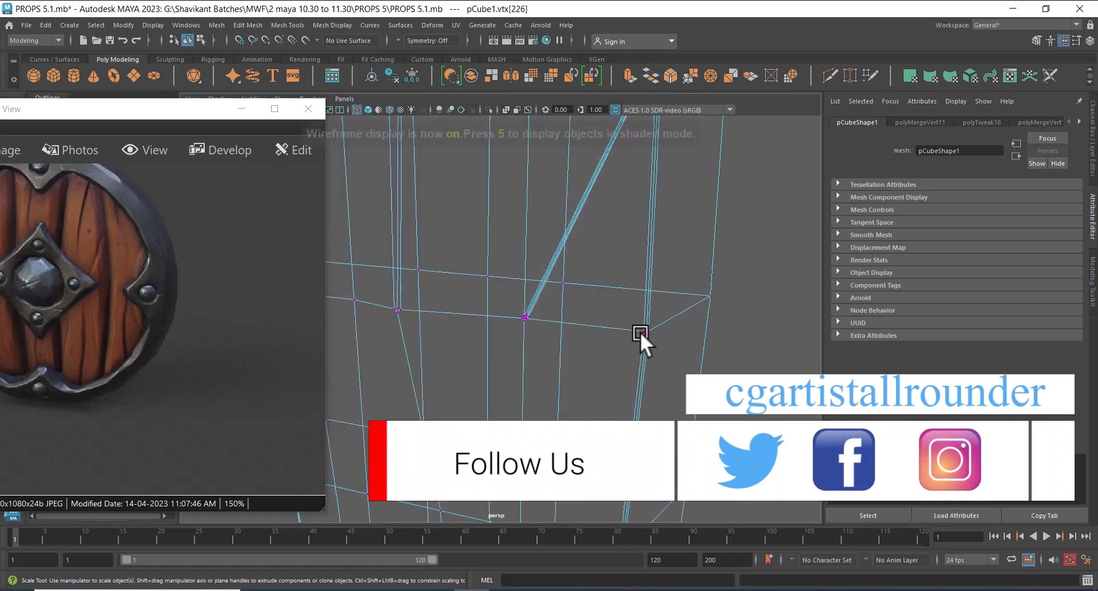
pyautogui.moveTo(640, 332)
pyautogui.keyDown('alt'); pyautogui.mouseDown()
pyautogui.moveTo(568, 358)
pyautogui.moveTo(576, 409)
pyautogui.mouseUp(); pyautogui.keyUp('alt')
pyautogui.click(581, 418)
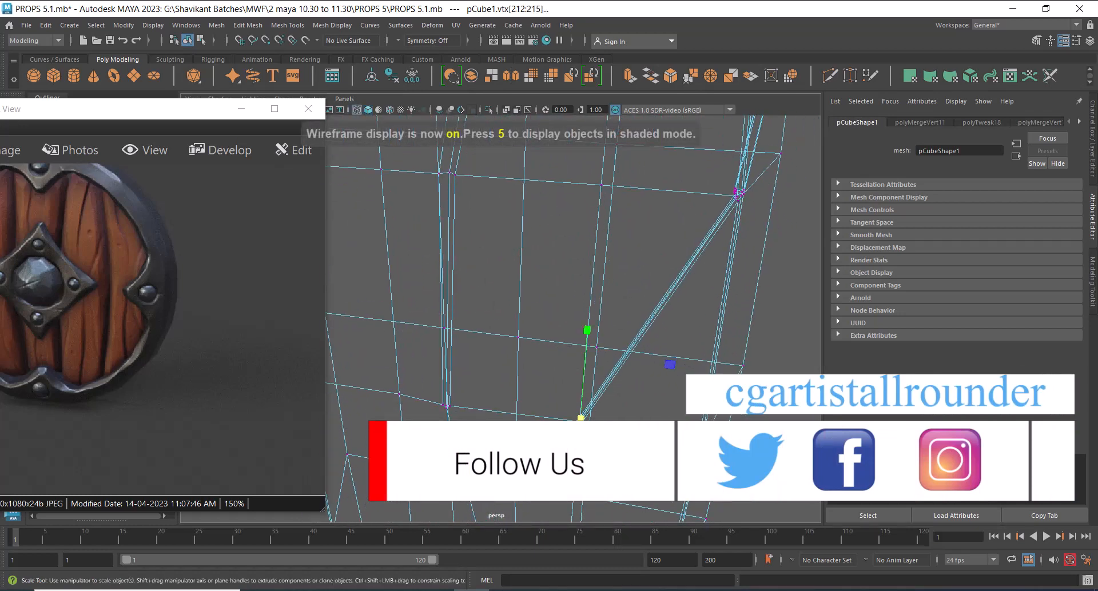
pyautogui.moveTo(641, 317); pyautogui.dragTo(669, 255, button='right')
# Merge the vertices at the upper diagonal crack's end on the side face and restore shaded display.
pyautogui.keyDown('alt'); pyautogui.moveTo(670, 255); pyautogui.dragTo(631, 215); pyautogui.keyUp('alt')
pyautogui.moveTo(611, 257); pyautogui.dragTo(613, 261)
pyautogui.keyDown('shift'); pyautogui.moveTo(613, 261); pyautogui.dragTo(614, 142, button='right'); pyautogui.keyUp('shift')
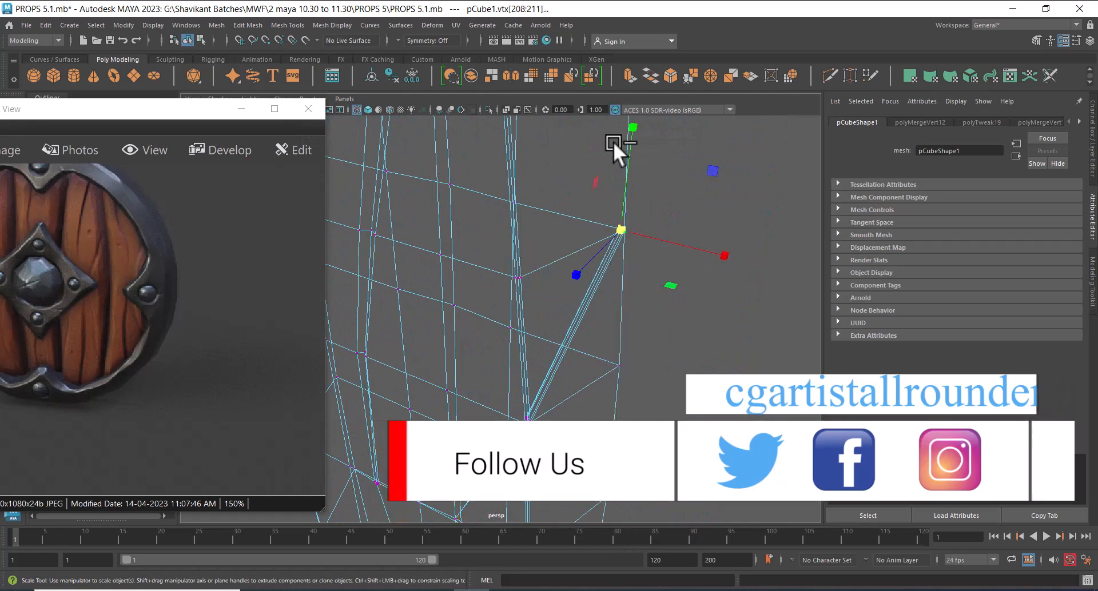
pyautogui.press('4')
pyautogui.press('5')
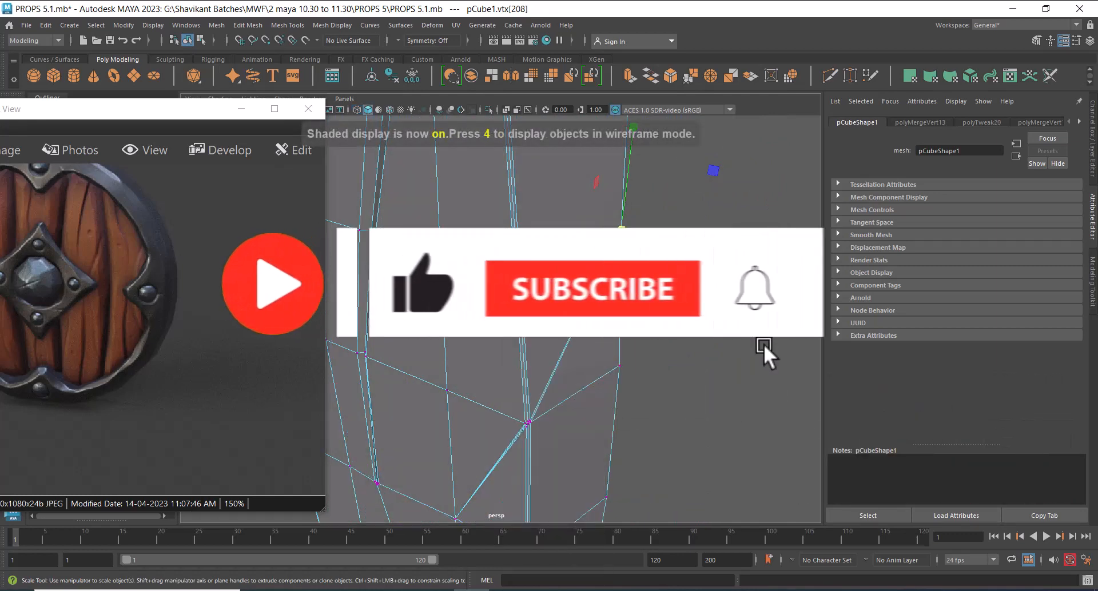
# Select the middle edges of the upper diagonal crack on both sides of the plank's corner.
pyautogui.click(764, 344)
pyautogui.keyDown('alt'); pyautogui.moveTo(764, 344); pyautogui.dragTo(616, 272); pyautogui.keyUp('alt')
pyautogui.keyDown('alt'); pyautogui.moveTo(615, 272); pyautogui.dragTo(658, 378, button='middle'); pyautogui.keyUp('alt')
pyautogui.keyDown('alt'); pyautogui.moveTo(657, 379); pyautogui.dragTo(599, 378); pyautogui.keyUp('alt')
pyautogui.keyDown('alt'); pyautogui.moveTo(599, 379); pyautogui.dragTo(598, 349, button='right'); pyautogui.keyUp('alt')
pyautogui.keyDown('alt'); pyautogui.moveTo(598, 349); pyautogui.dragTo(596, 343); pyautogui.keyUp('alt')
pyautogui.keyDown('alt'); pyautogui.moveTo(596, 342); pyautogui.dragTo(594, 390, button='middle'); pyautogui.keyUp('alt')
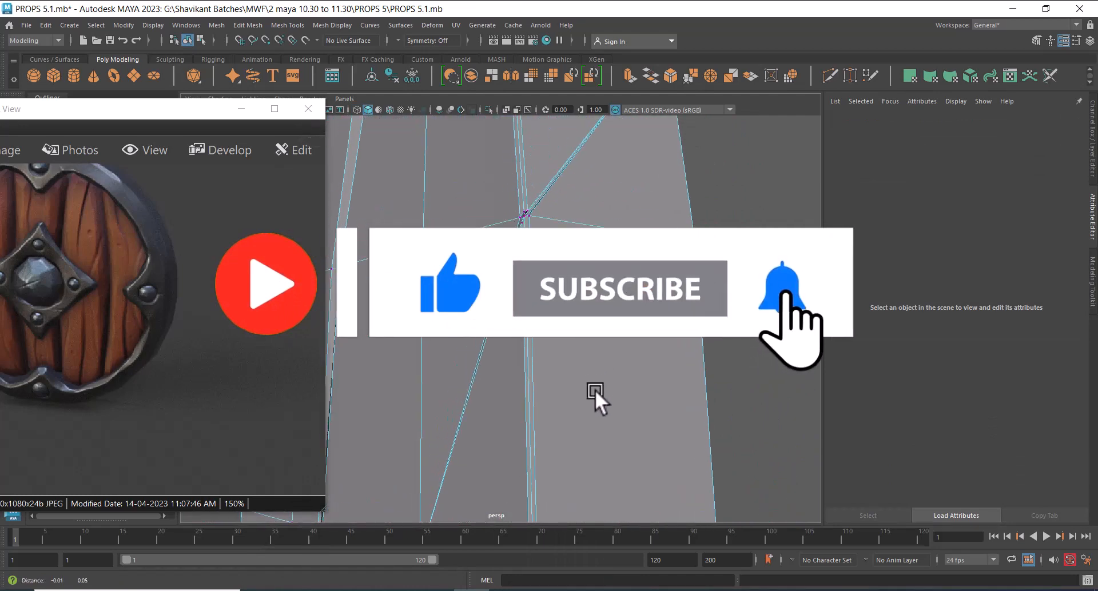
pyautogui.keyDown('alt'); pyautogui.moveTo(595, 391); pyautogui.dragTo(591, 320, button='right'); pyautogui.keyUp('alt')
pyautogui.keyDown('alt'); pyautogui.moveTo(589, 190); pyautogui.dragTo(589, 295, button='middle'); pyautogui.keyUp('alt')
pyautogui.moveTo(590, 294); pyautogui.dragTo(589, 257, button='right')
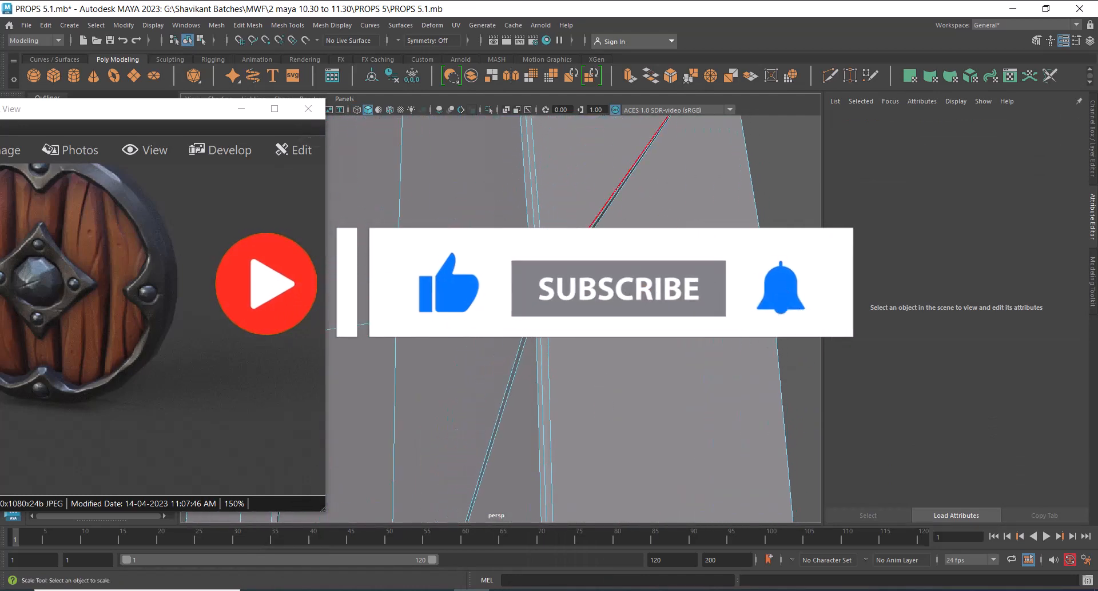
pyautogui.doubleClick(575, 255)
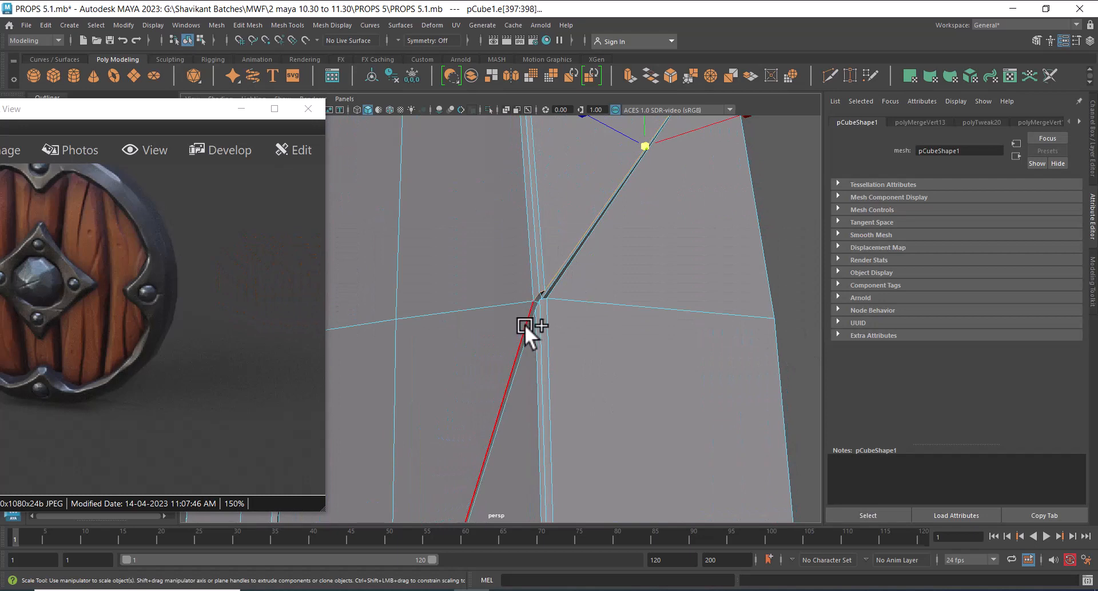
pyautogui.click(525, 325)
# Convert the selected upper diagonal crack edges to vertices, exclude both end vertices, and average the remaining ones.
pyautogui.keyDown('ctrl'); pyautogui.moveTo(652, 216); pyautogui.dragTo(490, 212, button='right'); pyautogui.keyUp('ctrl')
pyautogui.keyDown('alt'); pyautogui.moveTo(609, 260); pyautogui.dragTo(586, 262); pyautogui.keyUp('alt')
pyautogui.keyDown('alt'); pyautogui.moveTo(586, 262); pyautogui.dragTo(585, 272, button='right'); pyautogui.keyUp('alt')
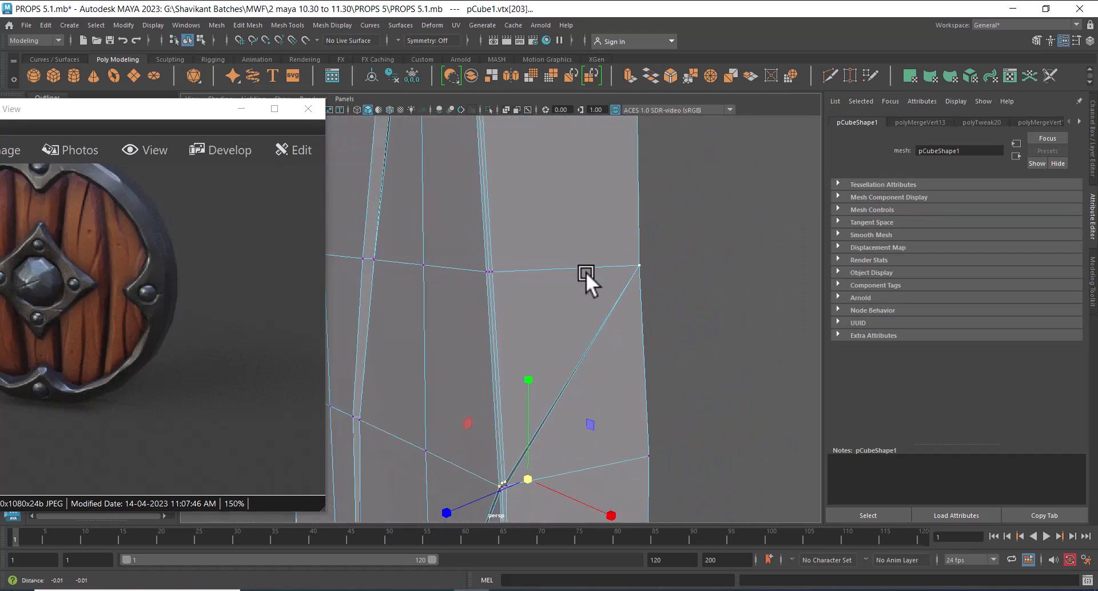
pyautogui.keyDown('alt'); pyautogui.moveTo(585, 272); pyautogui.dragTo(598, 255, button='middle'); pyautogui.keyUp('alt')
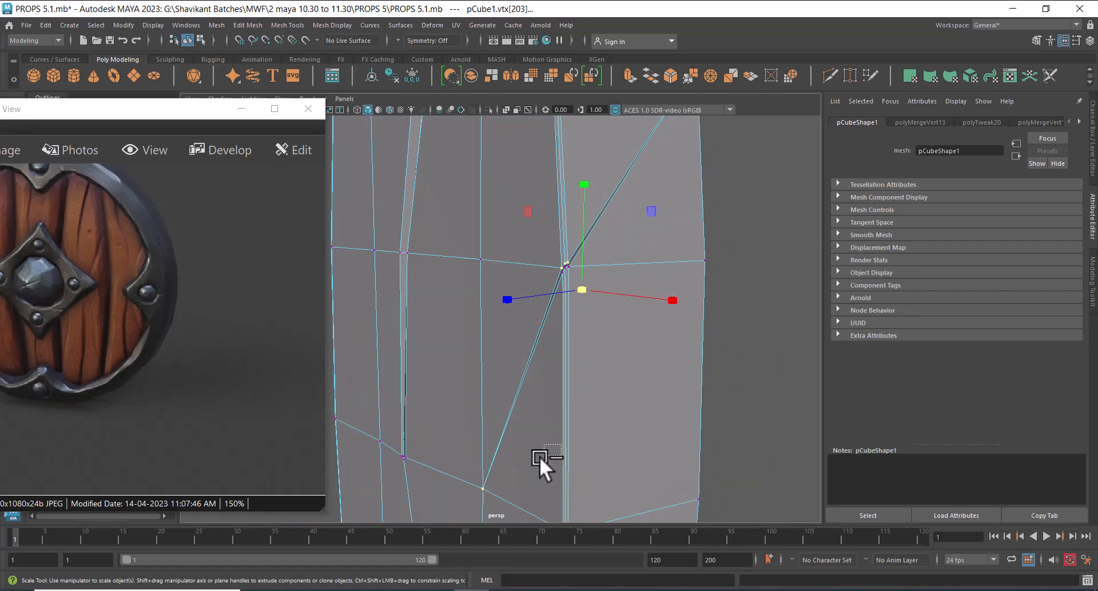
pyautogui.keyDown('ctrl'); pyautogui.moveTo(539, 457); pyautogui.dragTo(457, 509); pyautogui.keyUp('ctrl')
pyautogui.keyDown('alt'); pyautogui.moveTo(657, 289); pyautogui.dragTo(632, 214, button='right'); pyautogui.keyUp('alt')
pyautogui.keyDown('alt'); pyautogui.moveTo(632, 214); pyautogui.dragTo(613, 273, button='middle'); pyautogui.keyUp('alt')
pyautogui.moveTo(629, 207); pyautogui.dragTo(583, 270)
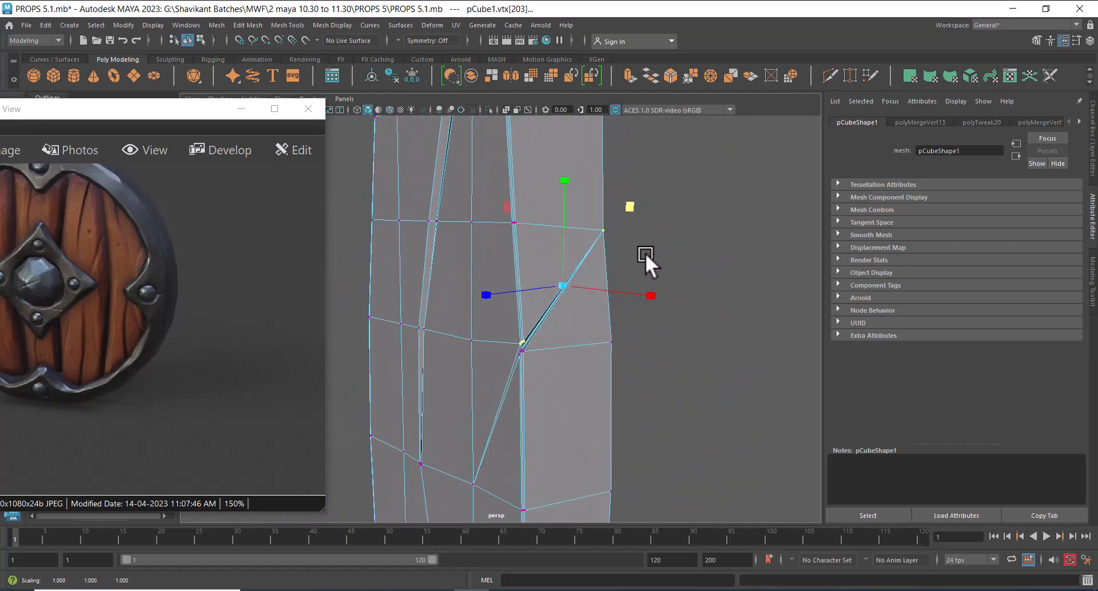
pyautogui.hotkey('ctrl', 'z')
pyautogui.keyDown('ctrl'); pyautogui.moveTo(704, 178); pyautogui.dragTo(581, 267); pyautogui.keyUp('ctrl')
pyautogui.press('w')
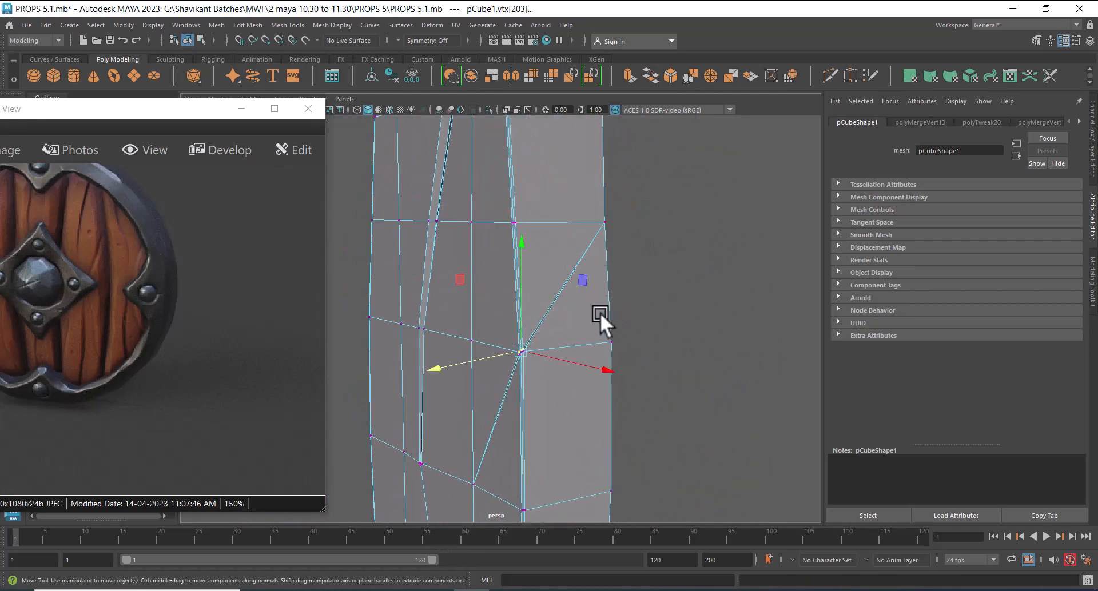
pyautogui.keyDown('shift'); pyautogui.moveTo(538, 289); pyautogui.dragTo(611, 267, button='right'); pyautogui.keyUp('shift')
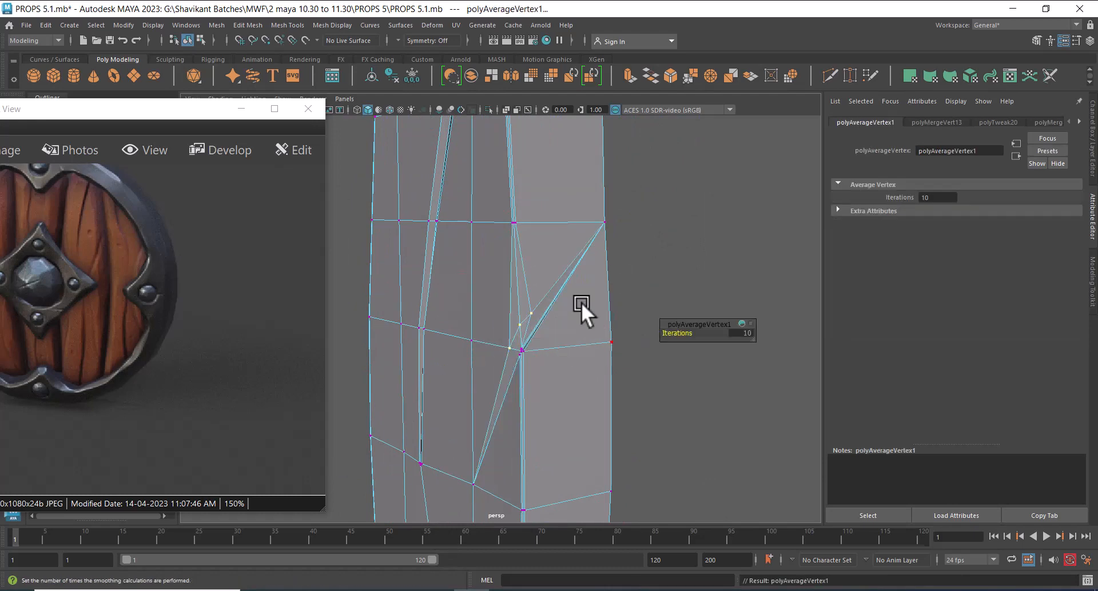
# Select the edges along the opposite side of the upper diagonal crack, on both faces of the plank's corner.
pyautogui.scroll(3, 567, 349)
pyautogui.keyDown('alt'); pyautogui.moveTo(558, 375); pyautogui.dragTo(618, 369); pyautogui.keyUp('alt')
pyautogui.keyDown('alt'); pyautogui.moveTo(618, 369); pyautogui.dragTo(555, 283, button='middle'); pyautogui.keyUp('alt')
pyautogui.moveTo(610, 313); pyautogui.dragTo(614, 285, button='right')
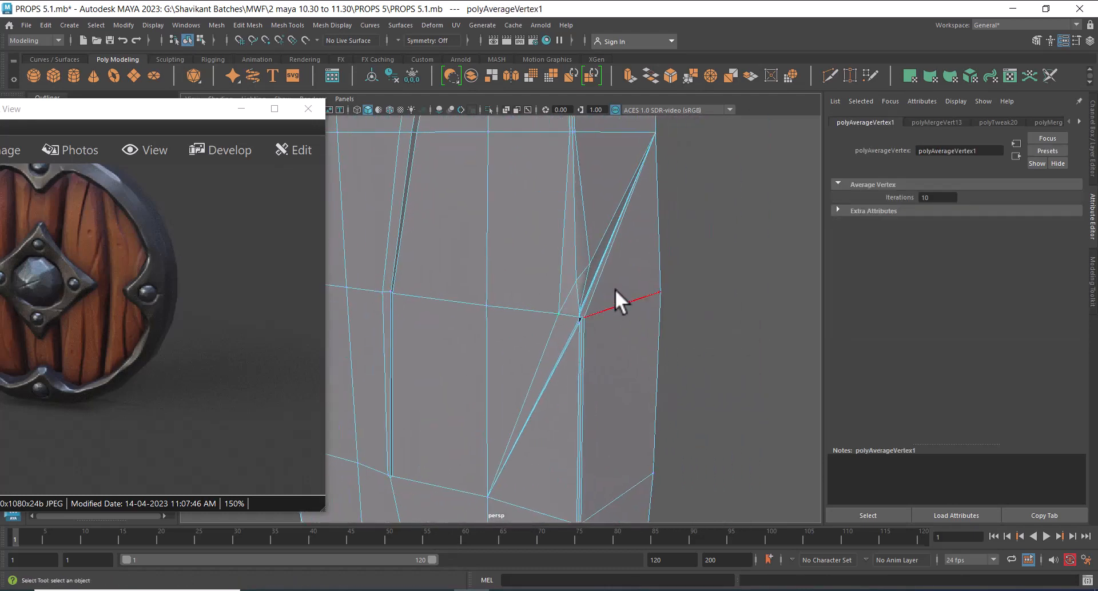
pyautogui.scroll(1, 618, 289)
pyautogui.click(613, 277)
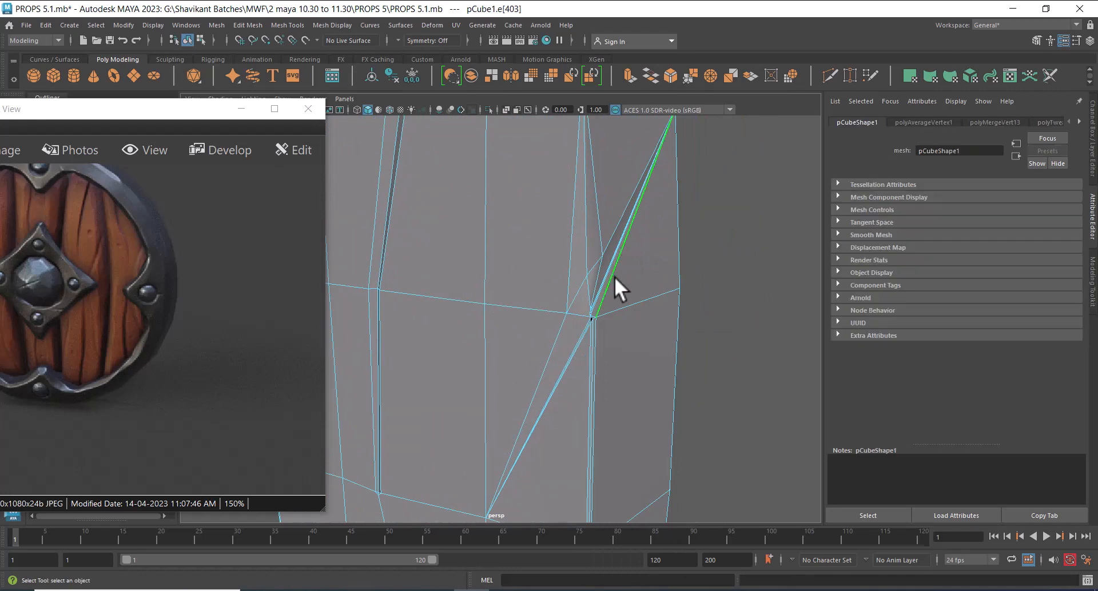
pyautogui.keyDown('alt'); pyautogui.moveTo(584, 363); pyautogui.dragTo(681, 244, button='middle'); pyautogui.keyUp('alt')
pyautogui.click(726, 301)
pyautogui.scroll(-2, 681, 339)
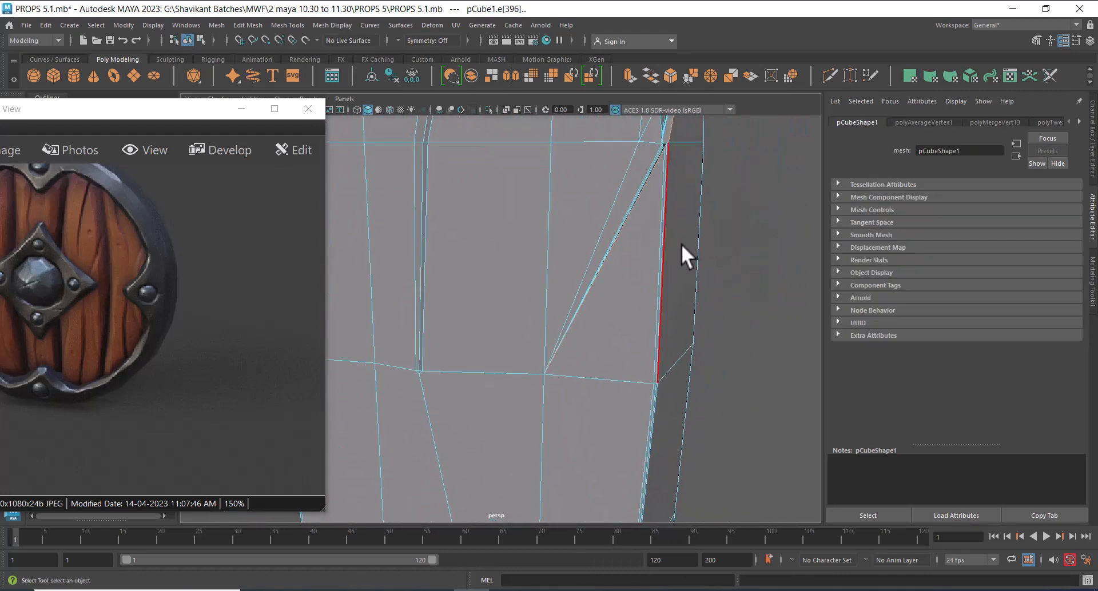
# Convert the opposite crack edges to vertices, exclude the lower end vertex, and average the others.
pyautogui.keyDown('ctrl'); pyautogui.rightClick(693, 191); pyautogui.keyUp('ctrl')
pyautogui.keyDown('ctrl'); pyautogui.rightClick(686, 192); pyautogui.keyUp('ctrl')
pyautogui.keyDown('ctrl'); pyautogui.moveTo(686, 193); pyautogui.dragTo(547, 183, button='right'); pyautogui.keyUp('ctrl')
pyautogui.keyDown('ctrl'); pyautogui.moveTo(476, 340); pyautogui.dragTo(590, 431); pyautogui.keyUp('ctrl')
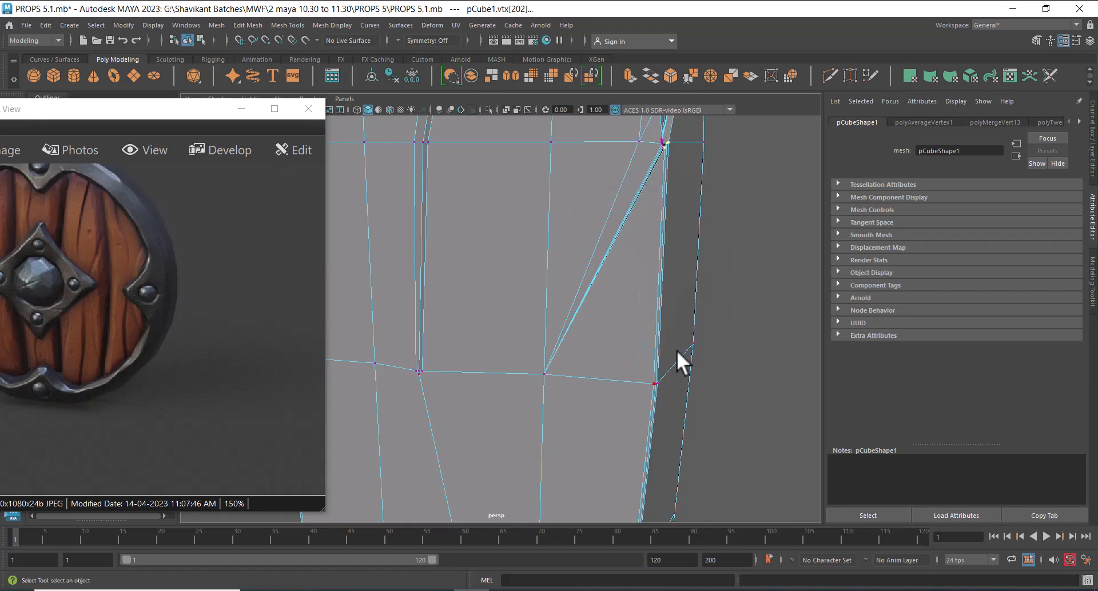
pyautogui.keyDown('alt'); pyautogui.moveTo(677, 350); pyautogui.dragTo(609, 273); pyautogui.keyUp('alt')
pyautogui.keyDown('alt'); pyautogui.moveTo(608, 273); pyautogui.dragTo(629, 369, button='middle'); pyautogui.keyUp('alt')
pyautogui.keyDown('shift'); pyautogui.rightClick(521, 245); pyautogui.keyUp('shift')
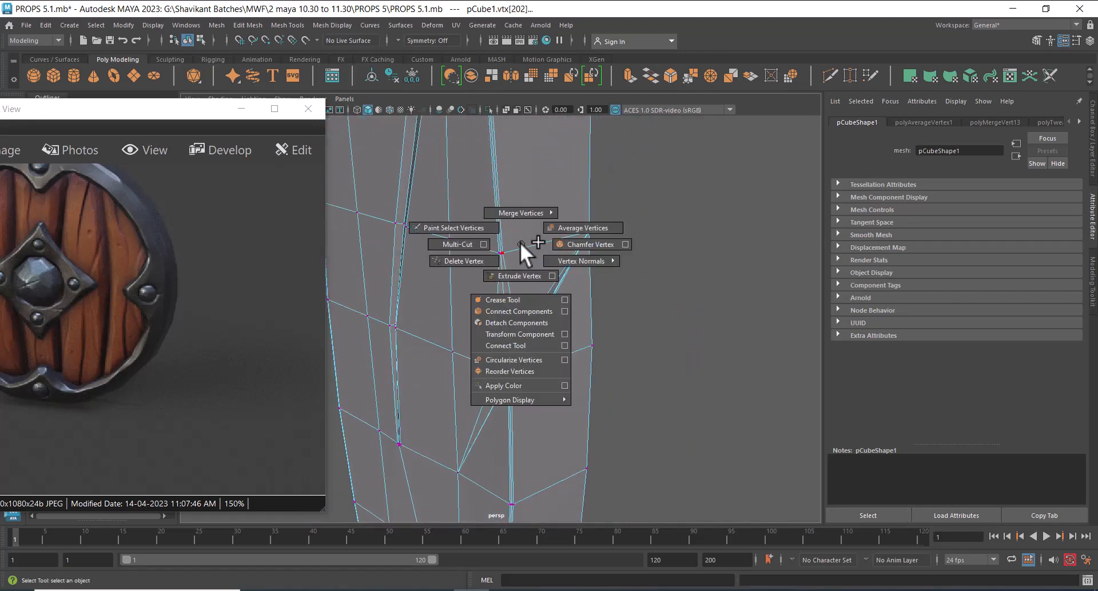
pyautogui.click(580, 228)
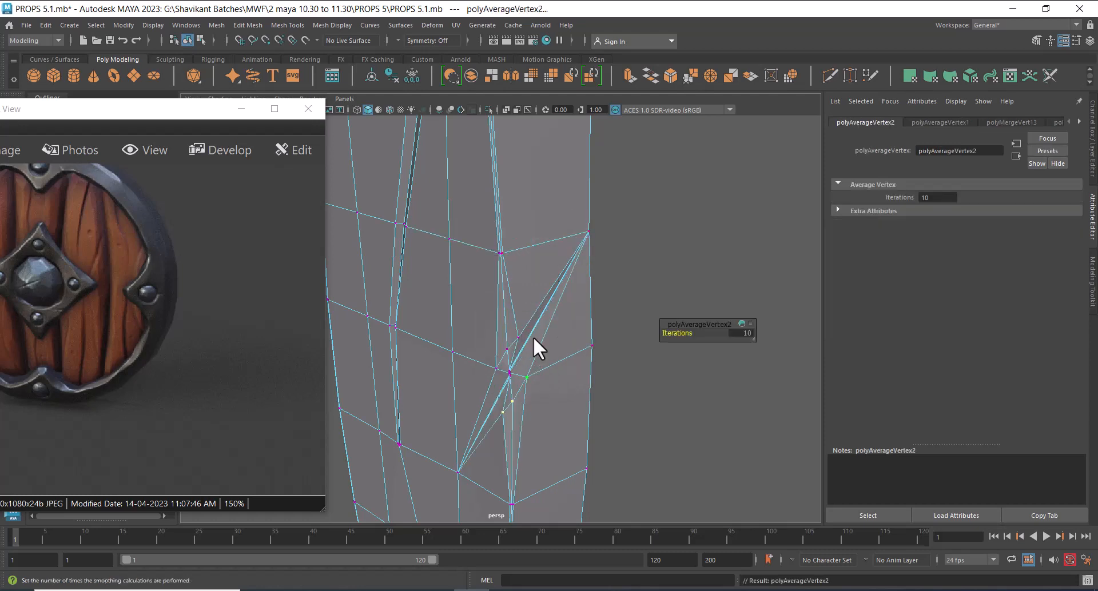
# Return to object mode, soften the whole plank's edges and deselect it.
pyautogui.press('q')
pyautogui.click(669, 327)
pyautogui.keyDown('alt'); pyautogui.moveTo(628, 308); pyautogui.dragTo(668, 338); pyautogui.keyUp('alt')
pyautogui.click(611, 345)
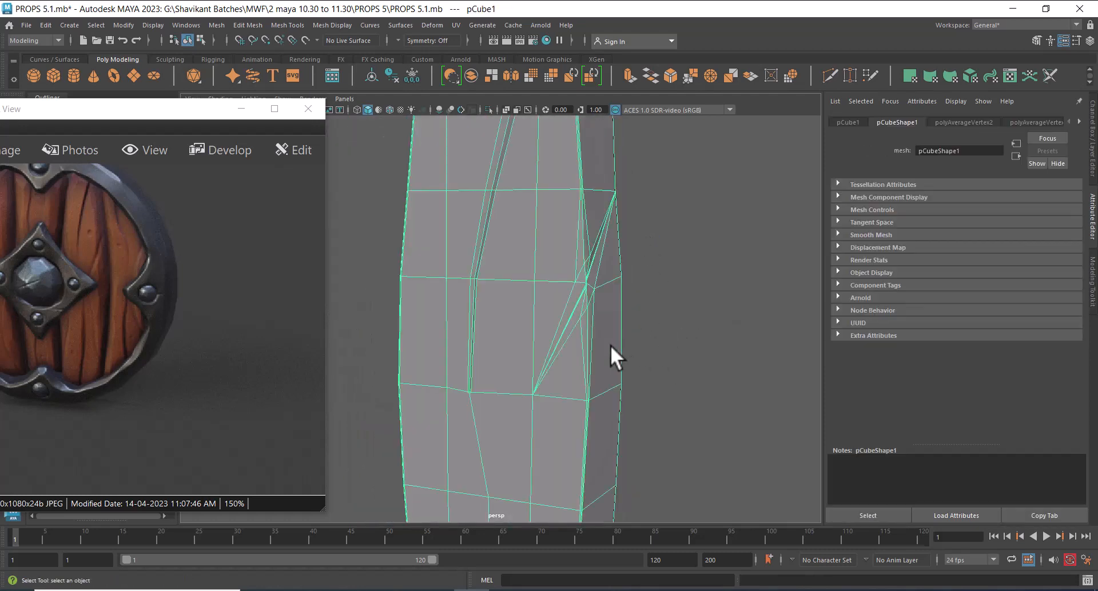
pyautogui.click(714, 322)
pyautogui.keyDown('alt'); pyautogui.moveTo(715, 321); pyautogui.dragTo(673, 320, button='right'); pyautogui.keyUp('alt')
pyautogui.keyDown('alt'); pyautogui.moveTo(673, 320); pyautogui.dragTo(688, 339); pyautogui.keyUp('alt')
pyautogui.click(536, 236)
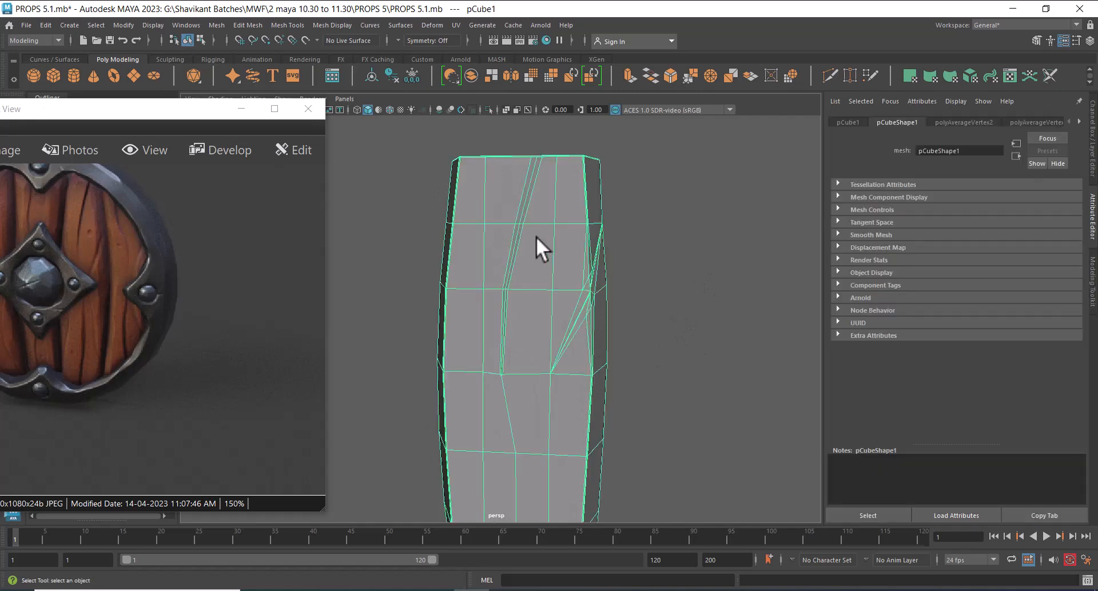
pyautogui.keyDown('shift'); pyautogui.moveTo(536, 236); pyautogui.dragTo(645, 256, button='right'); pyautogui.keyUp('shift')
pyautogui.click(709, 373)
pyautogui.moveTo(710, 374)
pyautogui.keyDown('alt'); pyautogui.mouseDown()
pyautogui.moveTo(604, 371)
pyautogui.moveTo(693, 360)
pyautogui.mouseUp(); pyautogui.keyUp('alt')
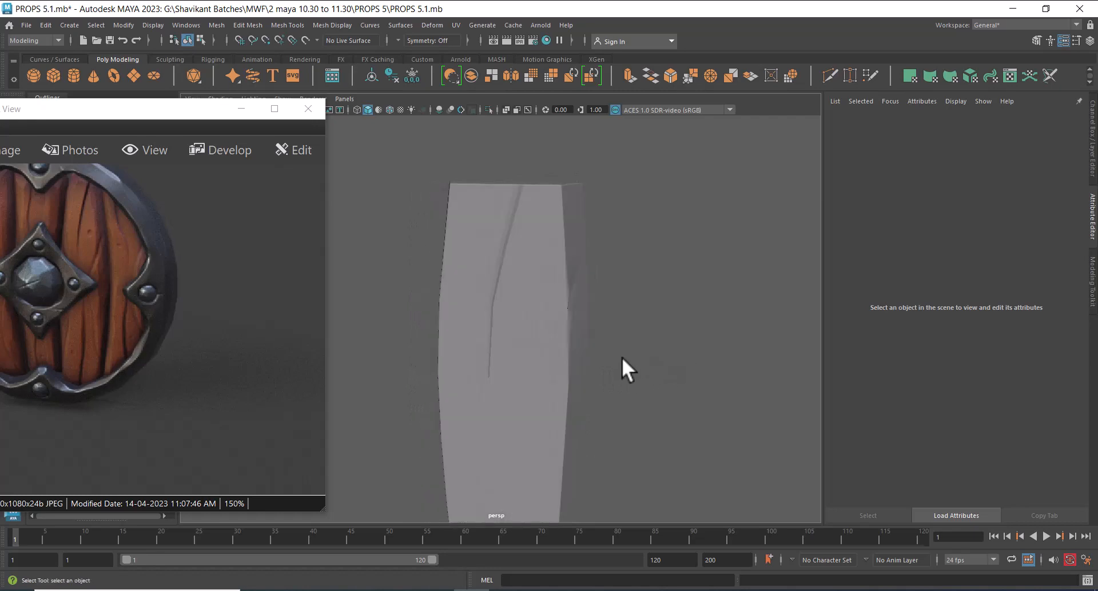
# Average the clustered vertices where the upper diagonal crack crosses the plank's corner, using wireframe display.
pyautogui.click(560, 344)
pyautogui.keyDown('alt'); pyautogui.moveTo(559, 344); pyautogui.dragTo(611, 375, button='right'); pyautogui.keyUp('alt')
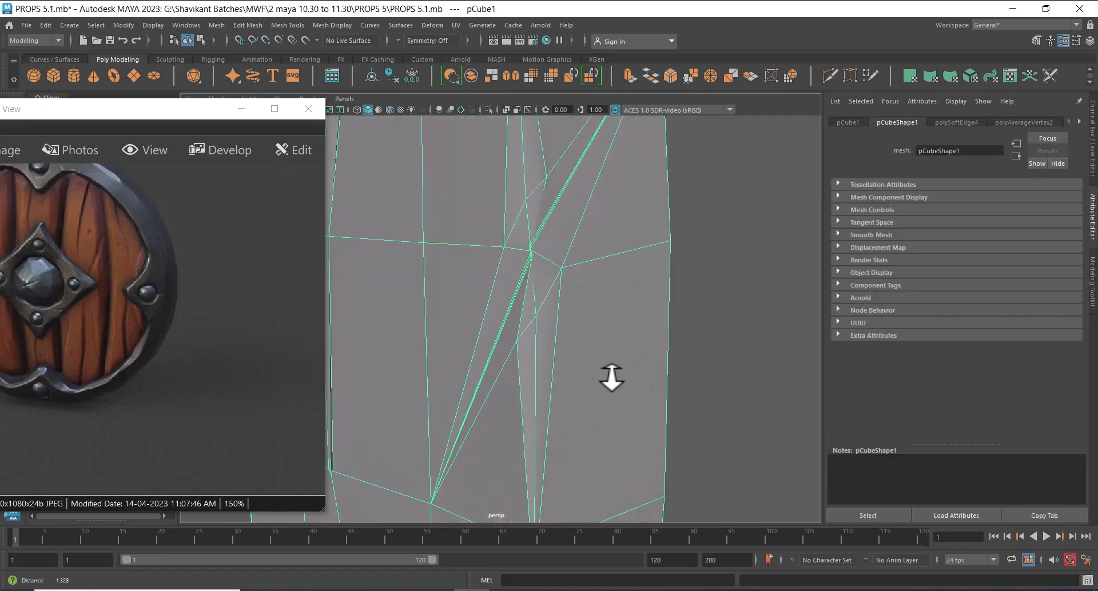
pyautogui.keyDown('alt'); pyautogui.moveTo(610, 375); pyautogui.dragTo(564, 275); pyautogui.keyUp('alt')
pyautogui.keyDown('alt'); pyautogui.moveTo(564, 275); pyautogui.dragTo(566, 289, button='right'); pyautogui.keyUp('alt')
pyautogui.keyDown('alt'); pyautogui.moveTo(567, 290); pyautogui.dragTo(588, 312); pyautogui.keyUp('alt')
pyautogui.keyDown('alt'); pyautogui.moveTo(625, 254); pyautogui.dragTo(562, 336, button='middle'); pyautogui.keyUp('alt')
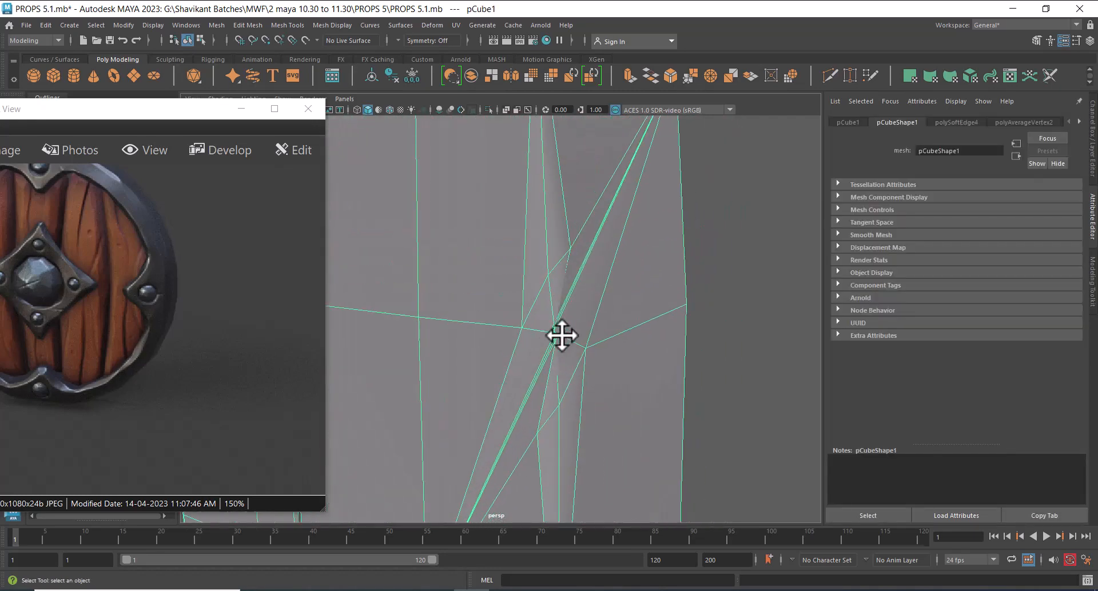
pyautogui.keyDown('alt'); pyautogui.moveTo(572, 320); pyautogui.dragTo(629, 395, button='right'); pyautogui.keyUp('alt')
pyautogui.keyDown('alt'); pyautogui.moveTo(629, 394); pyautogui.dragTo(654, 373, button='middle'); pyautogui.keyUp('alt')
pyautogui.moveTo(632, 256); pyautogui.dragTo(588, 319, button='right')
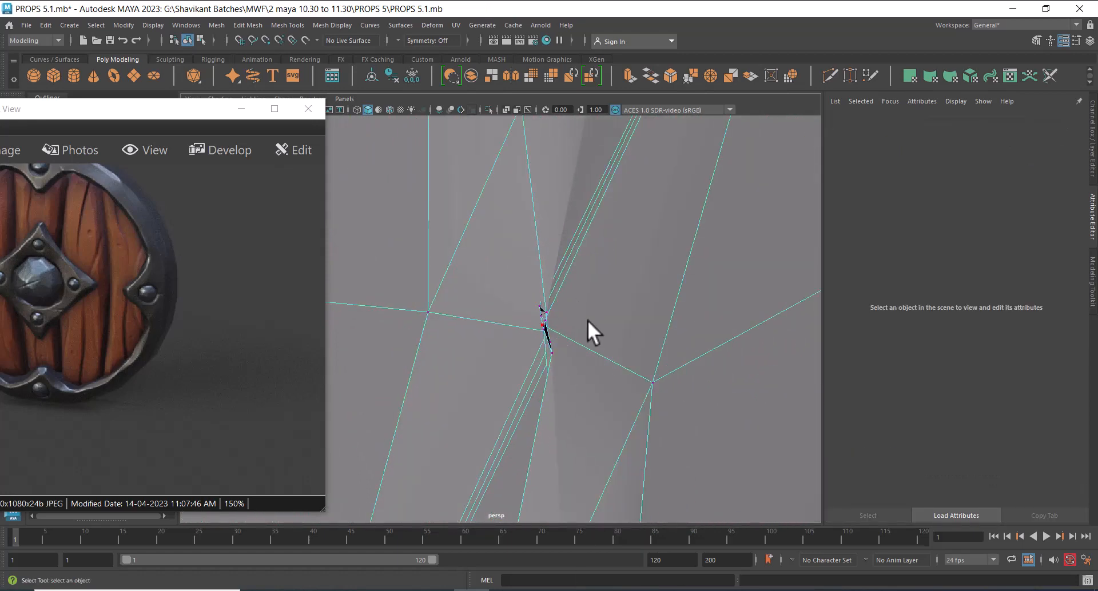
pyautogui.press('4')
pyautogui.moveTo(567, 286); pyautogui.dragTo(532, 357)
pyautogui.moveTo(565, 286)
pyautogui.keyDown('shift'); pyautogui.mouseDown(button='right')
pyautogui.moveTo(617, 266)
pyautogui.moveTo(566, 252)
pyautogui.mouseUp(button='right'); pyautogui.keyUp('shift')
# Return to shaded object mode and inspect the upper diagonal crack and the whole plank.
pyautogui.moveTo(585, 231); pyautogui.dragTo(692, 175, button='right')
pyautogui.click(684, 186)
pyautogui.press('5')
pyautogui.keyDown('alt'); pyautogui.moveTo(653, 329); pyautogui.dragTo(623, 314); pyautogui.keyUp('alt')
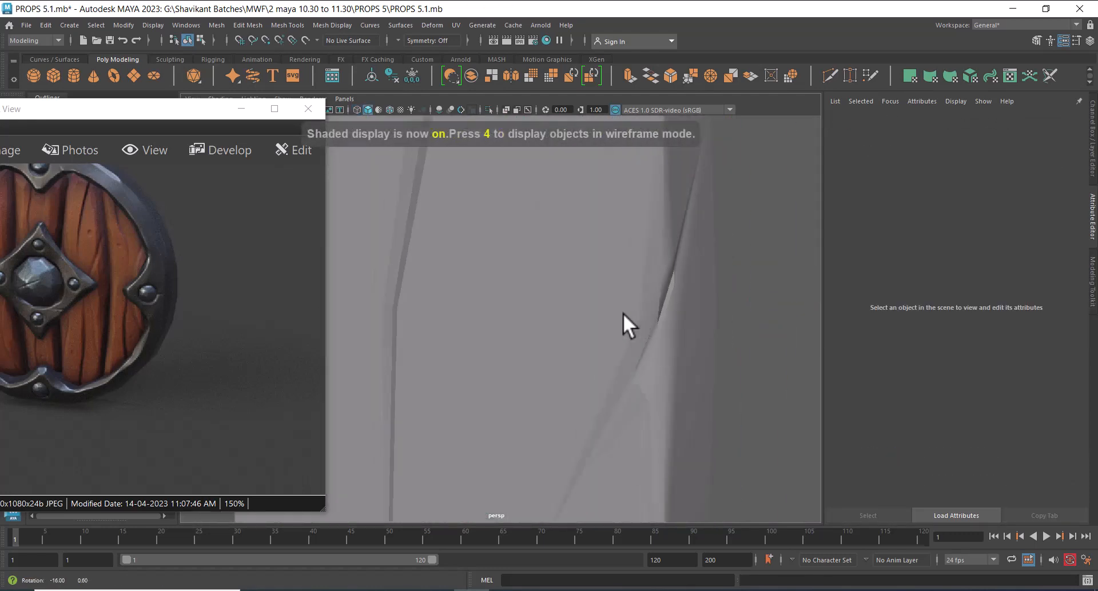
pyautogui.click(690, 372)
pyautogui.keyDown('alt'); pyautogui.moveTo(690, 373); pyautogui.dragTo(678, 306, button='right'); pyautogui.keyUp('alt')
pyautogui.click(699, 273)
pyautogui.keyDown('alt'); pyautogui.moveTo(695, 298); pyautogui.dragTo(629, 298); pyautogui.keyUp('alt')
pyautogui.click(541, 339)
pyautogui.click(736, 360)
pyautogui.click(589, 290)
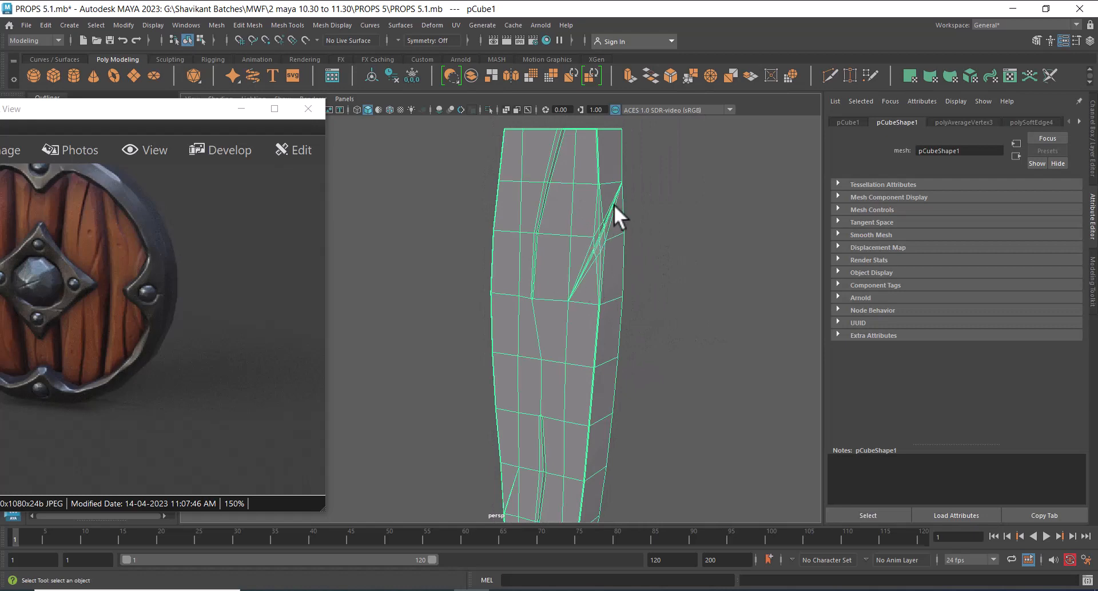
# Select the upper diagonal crack's middle vertices around the plank's corner in wireframe display and average them.
pyautogui.keyDown('alt'); pyautogui.moveTo(600, 282); pyautogui.dragTo(612, 144, button='middle'); pyautogui.keyUp('alt')
pyautogui.keyDown('alt'); pyautogui.moveTo(589, 306); pyautogui.dragTo(635, 321); pyautogui.keyUp('alt')
pyautogui.keyDown('alt'); pyautogui.moveTo(635, 344); pyautogui.dragTo(664, 446, button='right'); pyautogui.keyUp('alt')
pyautogui.keyDown('alt'); pyautogui.moveTo(664, 447); pyautogui.dragTo(646, 303, button='middle'); pyautogui.keyUp('alt')
pyautogui.keyDown('alt'); pyautogui.moveTo(626, 318); pyautogui.dragTo(641, 395, button='right'); pyautogui.keyUp('alt')
pyautogui.keyDown('alt'); pyautogui.moveTo(594, 323); pyautogui.dragTo(624, 348); pyautogui.keyUp('alt')
pyautogui.press('4')
pyautogui.moveTo(647, 205); pyautogui.dragTo(595, 206, button='right')
pyautogui.keyDown('alt'); pyautogui.moveTo(667, 272); pyautogui.dragTo(646, 285); pyautogui.keyUp('alt')
pyautogui.moveTo(631, 239); pyautogui.dragTo(579, 291)
pyautogui.keyDown('shift'); pyautogui.moveTo(603, 242); pyautogui.dragTo(659, 223, button='right'); pyautogui.keyUp('shift')
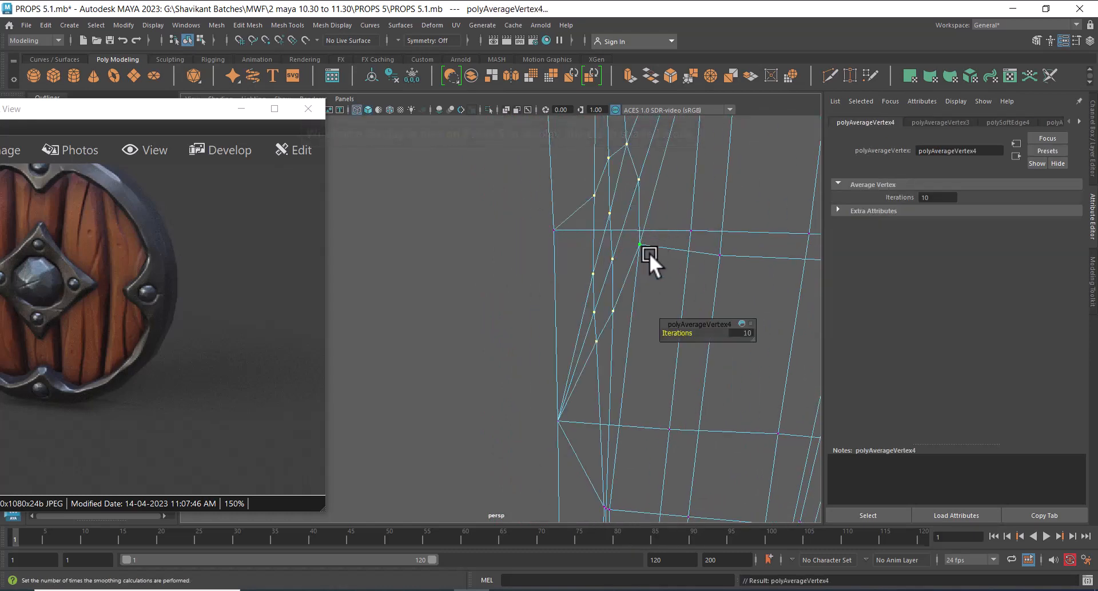
# Switch the plank to shaded display, check the edges around its side crack, and return to object mode.
pyautogui.press('5')
pyautogui.moveTo(653, 309); pyautogui.dragTo(677, 212, button='right')
pyautogui.moveTo(590, 290)
pyautogui.keyDown('alt'); pyautogui.mouseDown()
pyautogui.moveTo(630, 301)
pyautogui.moveTo(540, 275)
pyautogui.moveTo(623, 314)
pyautogui.moveTo(568, 309)
pyautogui.moveTo(614, 308)
pyautogui.moveTo(564, 405)
pyautogui.moveTo(589, 281)
pyautogui.mouseUp(); pyautogui.keyUp('alt')
pyautogui.moveTo(589, 280); pyautogui.dragTo(586, 247, button='right')
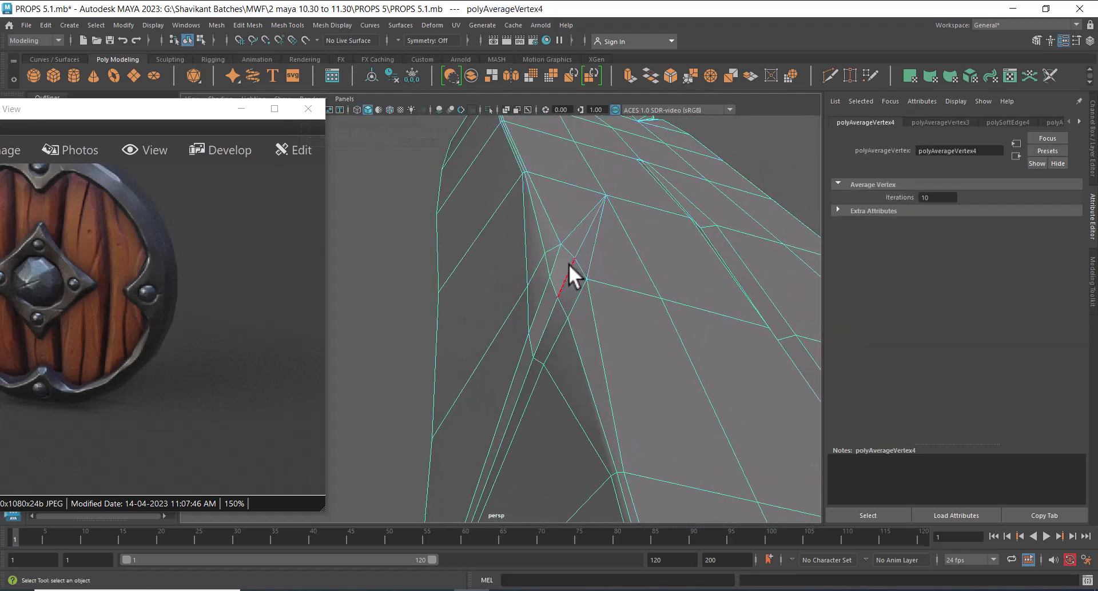
pyautogui.click(569, 263)
pyautogui.keyDown('shift'); pyautogui.click(552, 305); pyautogui.keyUp('shift')
pyautogui.keyDown('alt'); pyautogui.moveTo(584, 278); pyautogui.dragTo(644, 297); pyautogui.keyUp('alt')
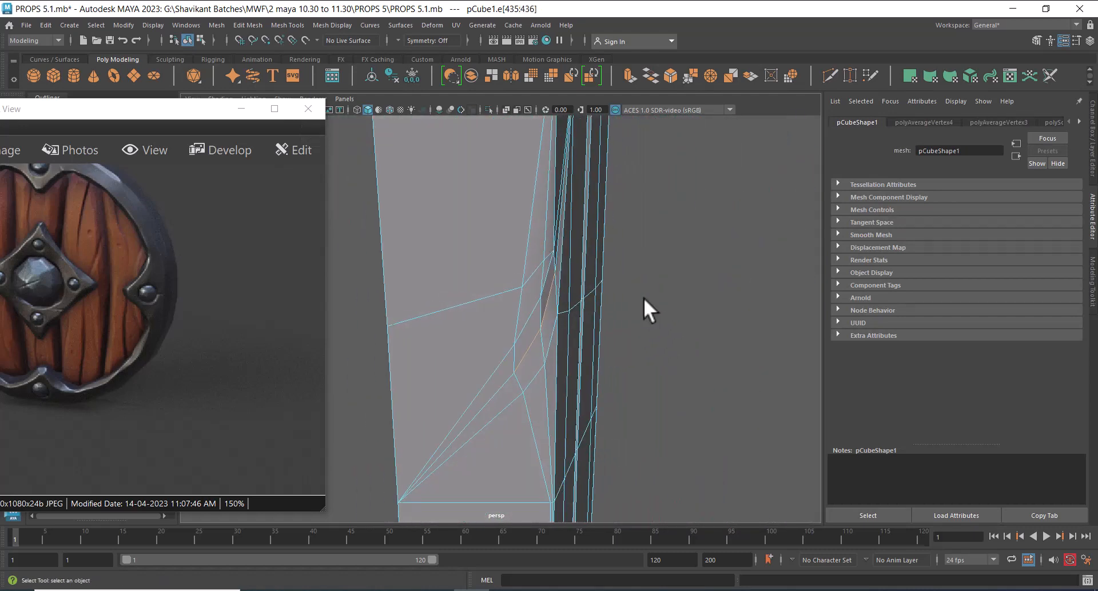
pyautogui.press('w')
pyautogui.keyDown('alt'); pyautogui.moveTo(611, 354); pyautogui.dragTo(482, 308); pyautogui.keyUp('alt')
pyautogui.moveTo(617, 198); pyautogui.dragTo(639, 176, button='right')
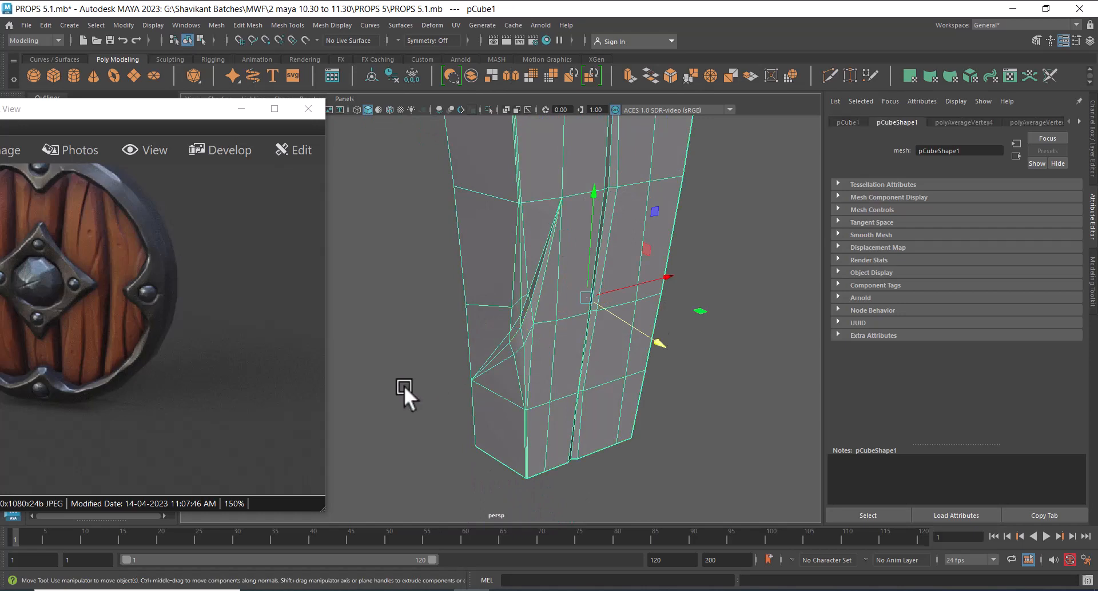
# Deselect the plank and examine the carved cracks along its whole length from several angles.
pyautogui.click(404, 384)
pyautogui.keyDown('alt'); pyautogui.moveTo(408, 387); pyautogui.dragTo(652, 359); pyautogui.keyUp('alt')
pyautogui.click(645, 327)
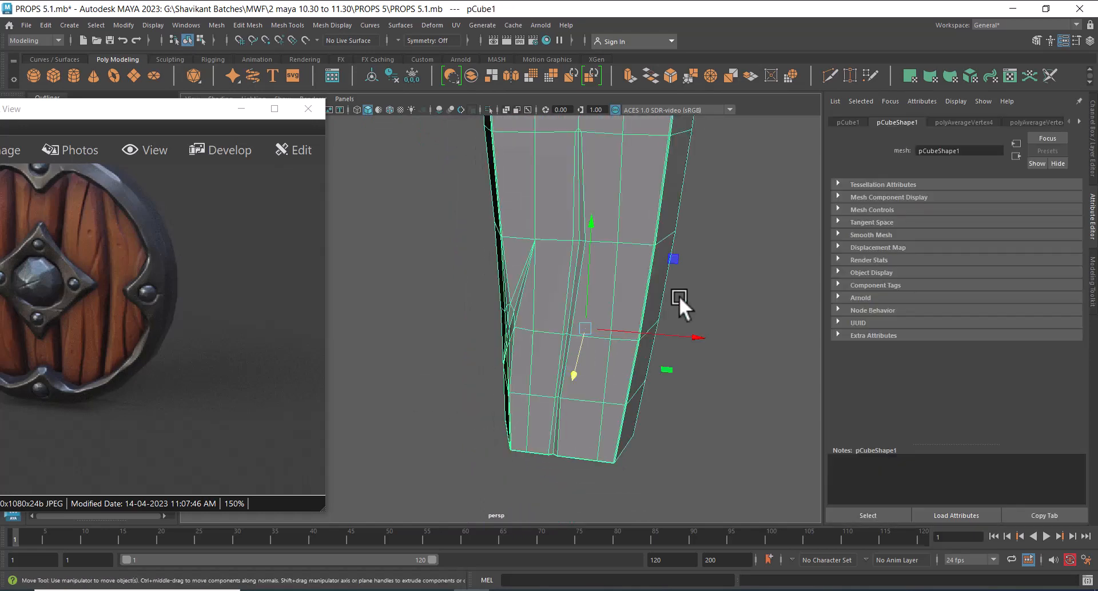
pyautogui.keyDown('alt'); pyautogui.moveTo(714, 249); pyautogui.dragTo(687, 413, button='middle'); pyautogui.keyUp('alt')
pyautogui.click(715, 339)
pyautogui.keyDown('alt'); pyautogui.moveTo(717, 337); pyautogui.dragTo(646, 265, button='right'); pyautogui.keyUp('alt')
pyautogui.keyDown('alt'); pyautogui.moveTo(646, 266); pyautogui.dragTo(642, 450, button='middle'); pyautogui.keyUp('alt')
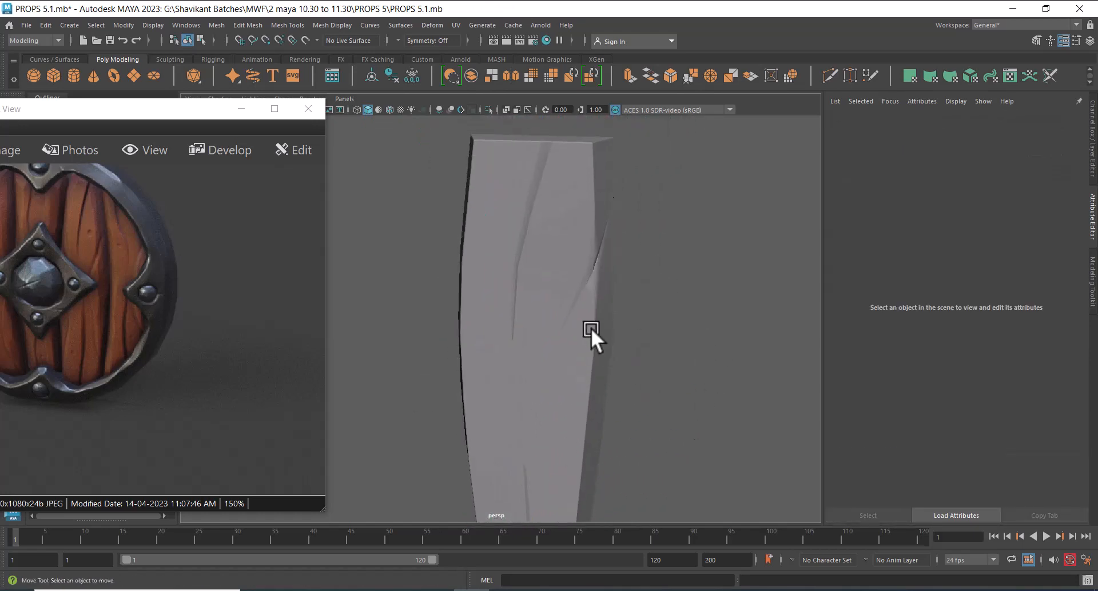
pyautogui.click(592, 329)
pyautogui.keyDown('alt'); pyautogui.moveTo(597, 409); pyautogui.dragTo(607, 296, button='middle'); pyautogui.keyUp('alt')
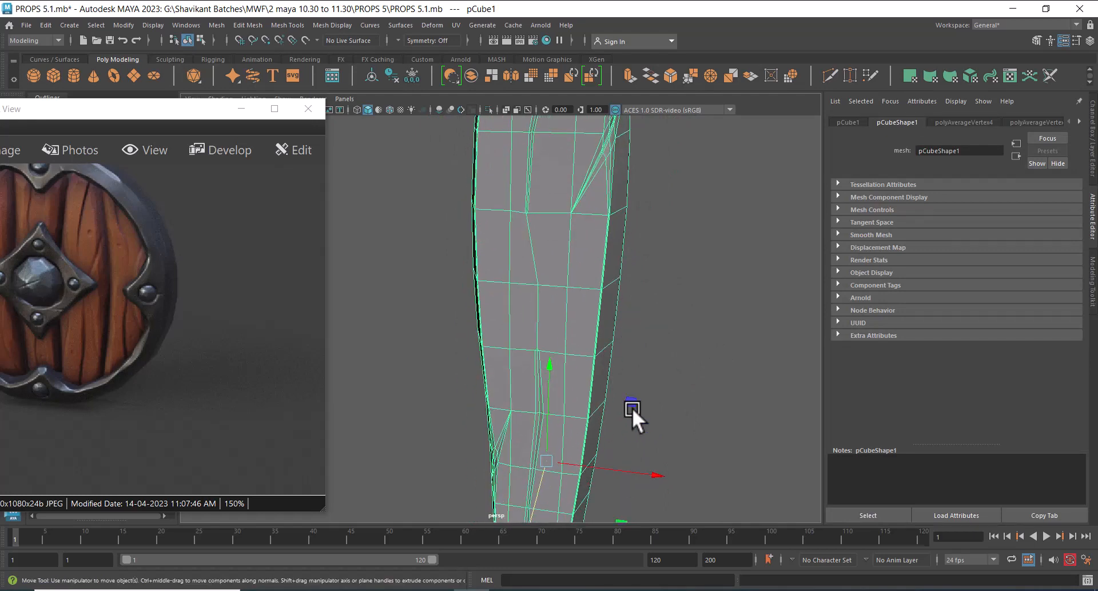
pyautogui.click(717, 343)
pyautogui.keyDown('alt'); pyautogui.moveTo(720, 340); pyautogui.dragTo(593, 344, button='right'); pyautogui.keyUp('alt')
pyautogui.keyDown('alt'); pyautogui.moveTo(593, 344); pyautogui.dragTo(617, 360); pyautogui.keyUp('alt')
pyautogui.keyDown('alt'); pyautogui.moveTo(617, 361); pyautogui.dragTo(651, 396, button='right'); pyautogui.keyUp('alt')
pyautogui.keyDown('alt'); pyautogui.moveTo(651, 396); pyautogui.dragTo(647, 373); pyautogui.keyUp('alt')
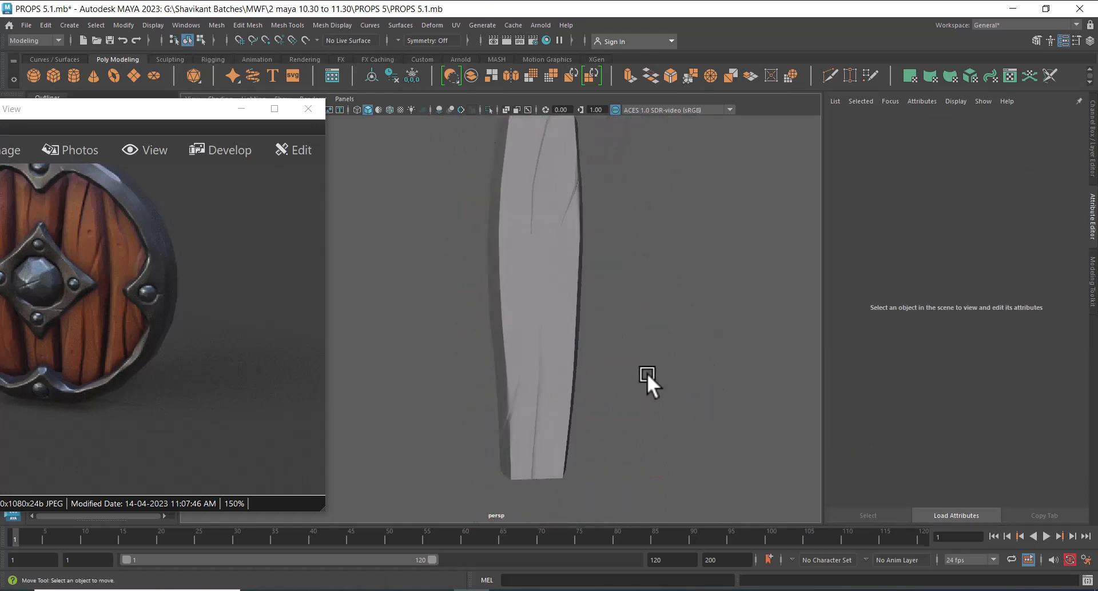
pyautogui.keyDown('alt'); pyautogui.moveTo(680, 372); pyautogui.dragTo(647, 369, button='right'); pyautogui.keyUp('alt')
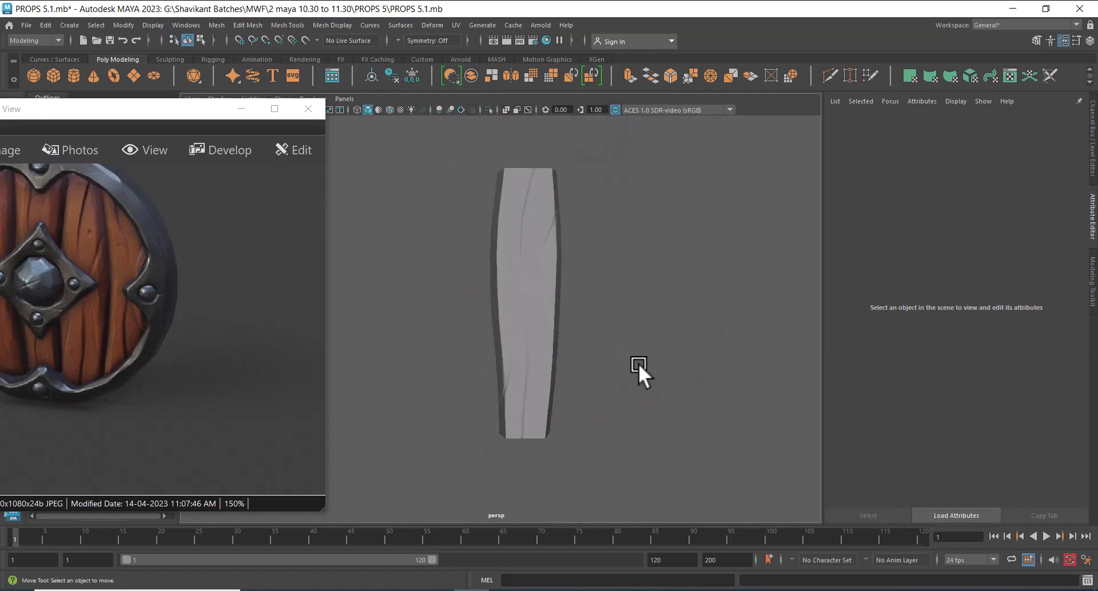
# Show the hidden shield parts again and assign the existing blinn1 material to the carved plank pCube1.
pyautogui.hotkey('ctrl', 'shift', 'h')
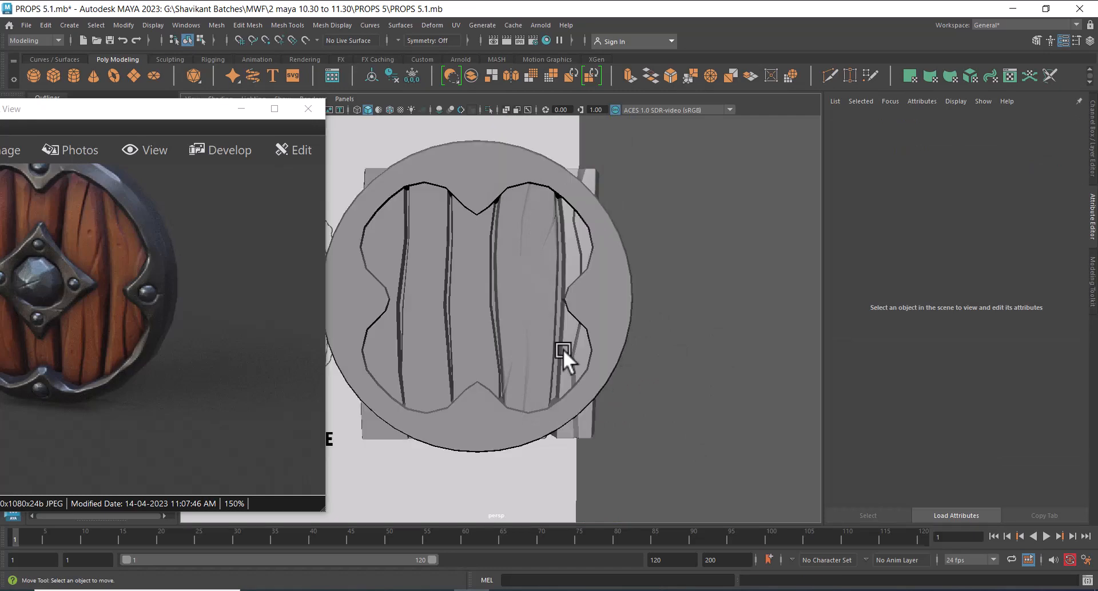
pyautogui.click(528, 322)
pyautogui.scroll(3, 525, 286)
pyautogui.rightClick(506, 248)
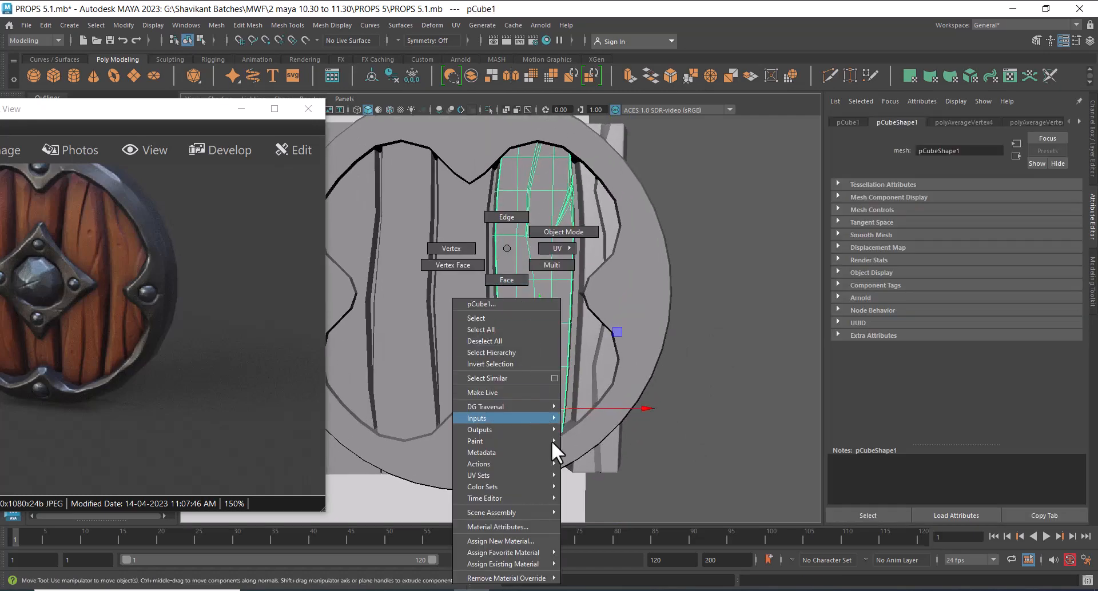
pyautogui.moveTo(550, 563)
pyautogui.click(591, 553)
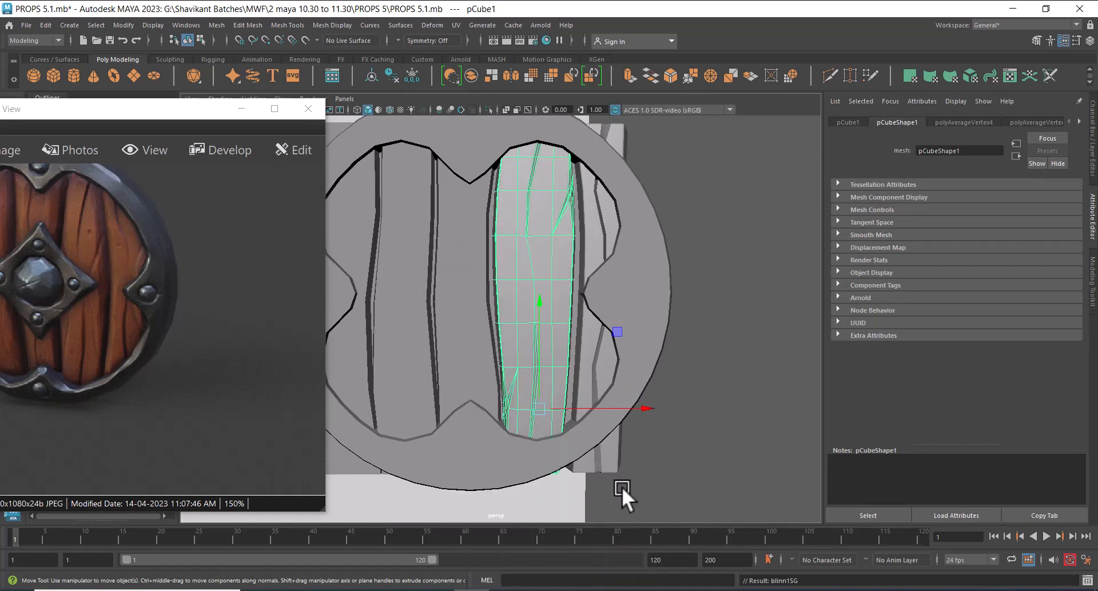
pyautogui.click(721, 366)
pyautogui.keyDown('alt'); pyautogui.moveTo(722, 366); pyautogui.dragTo(642, 369, button='right'); pyautogui.keyUp('alt')
pyautogui.moveTo(642, 370)
pyautogui.keyDown('alt'); pyautogui.mouseDown()
pyautogui.moveTo(648, 377)
pyautogui.moveTo(623, 363)
pyautogui.moveTo(641, 359)
pyautogui.mouseUp(); pyautogui.keyUp('alt')
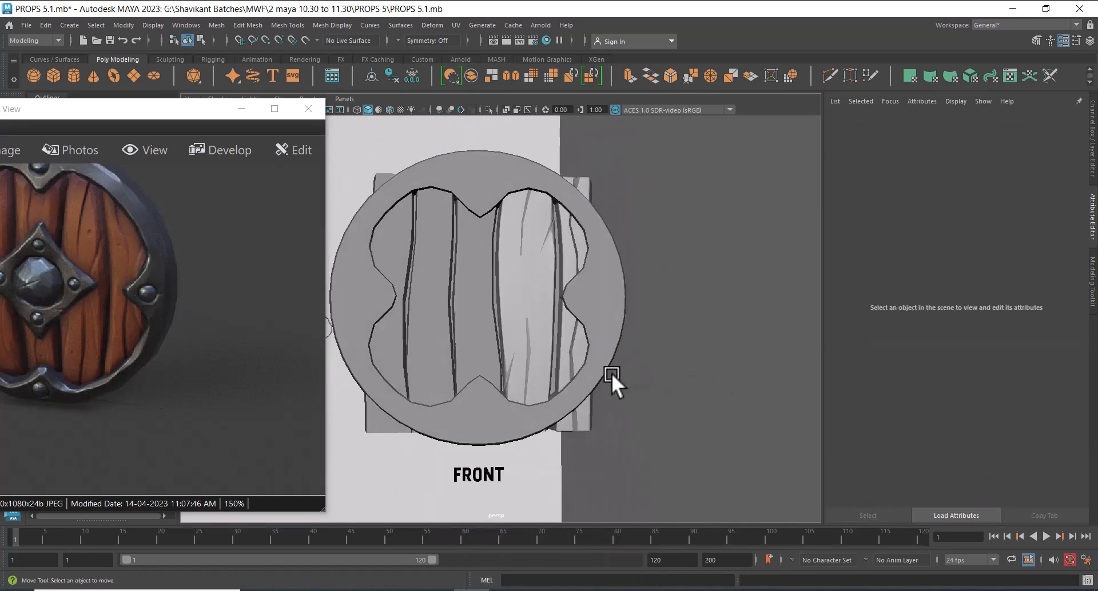
# Move the reference image beside the model and hide everything except the middle plank, pCube3.
pyautogui.scroll(5, 584, 355)
pyautogui.click(555, 322)
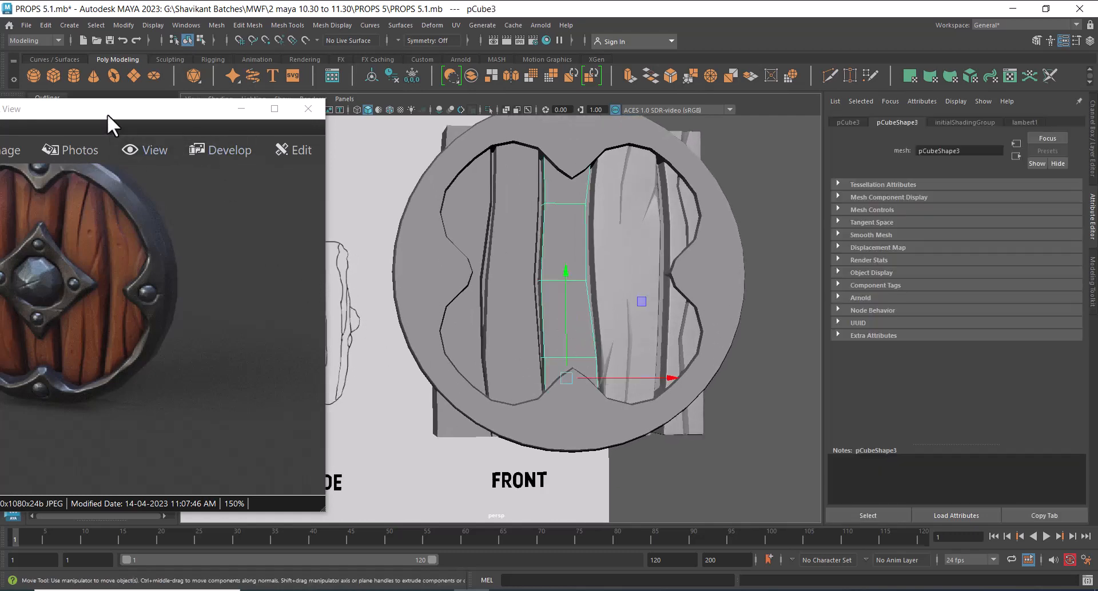
pyautogui.moveTo(108, 115); pyautogui.dragTo(291, 133)
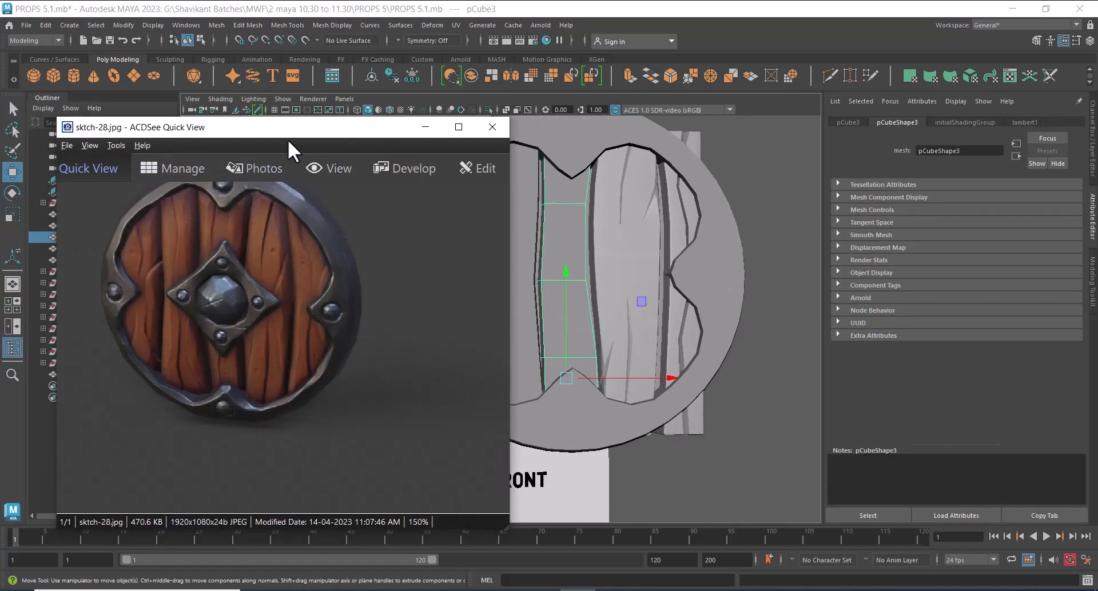
pyautogui.moveTo(309, 128); pyautogui.dragTo(880, 139)
pyautogui.keyDown('alt'); pyautogui.moveTo(457, 277); pyautogui.dragTo(425, 279, button='right'); pyautogui.keyUp('alt')
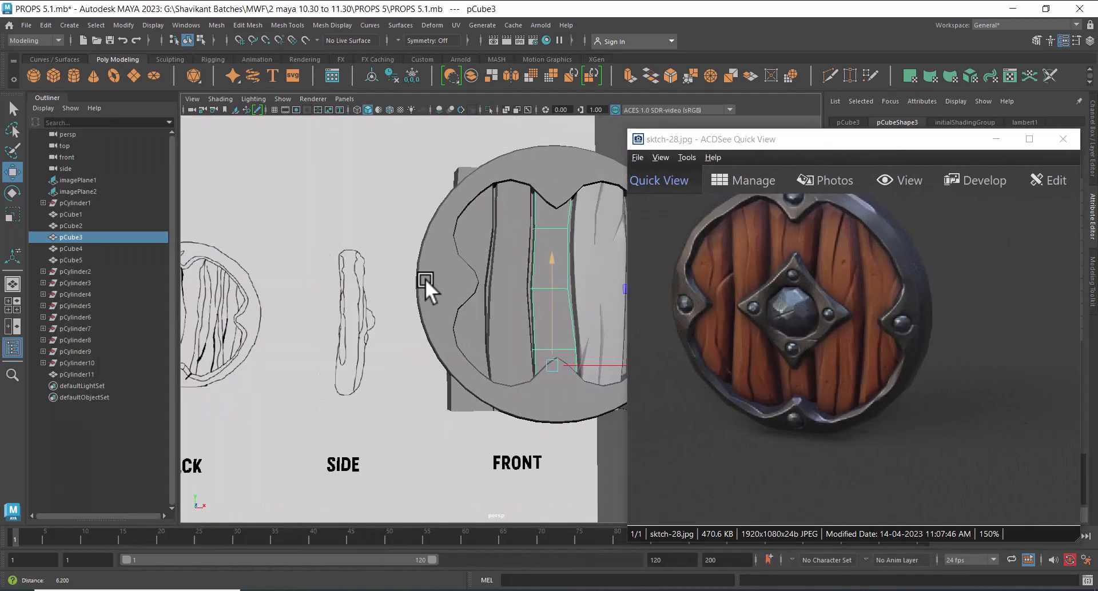
pyautogui.keyDown('alt'); pyautogui.moveTo(507, 303); pyautogui.dragTo(428, 288, button='middle'); pyautogui.keyUp('alt')
pyautogui.keyDown('alt'); pyautogui.moveTo(428, 288); pyautogui.dragTo(455, 283, button='right'); pyautogui.keyUp('alt')
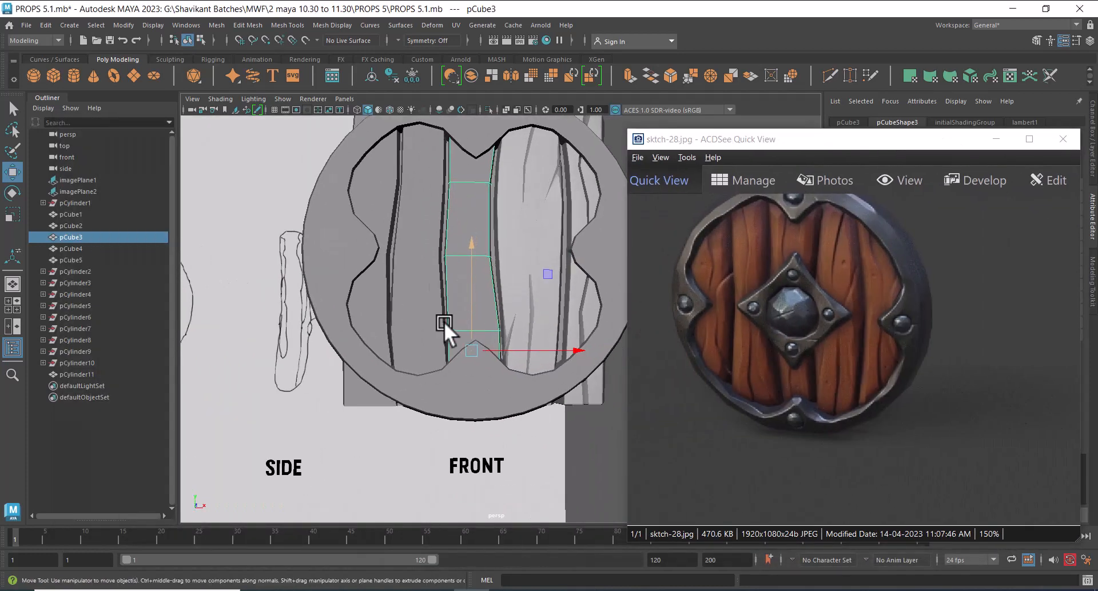
pyautogui.hotkey('alt', 'h')
pyautogui.keyDown('alt'); pyautogui.moveTo(439, 334); pyautogui.dragTo(487, 349, button='right'); pyautogui.keyUp('alt')
pyautogui.keyDown('alt'); pyautogui.moveTo(486, 349); pyautogui.dragTo(450, 401, button='middle'); pyautogui.keyUp('alt')
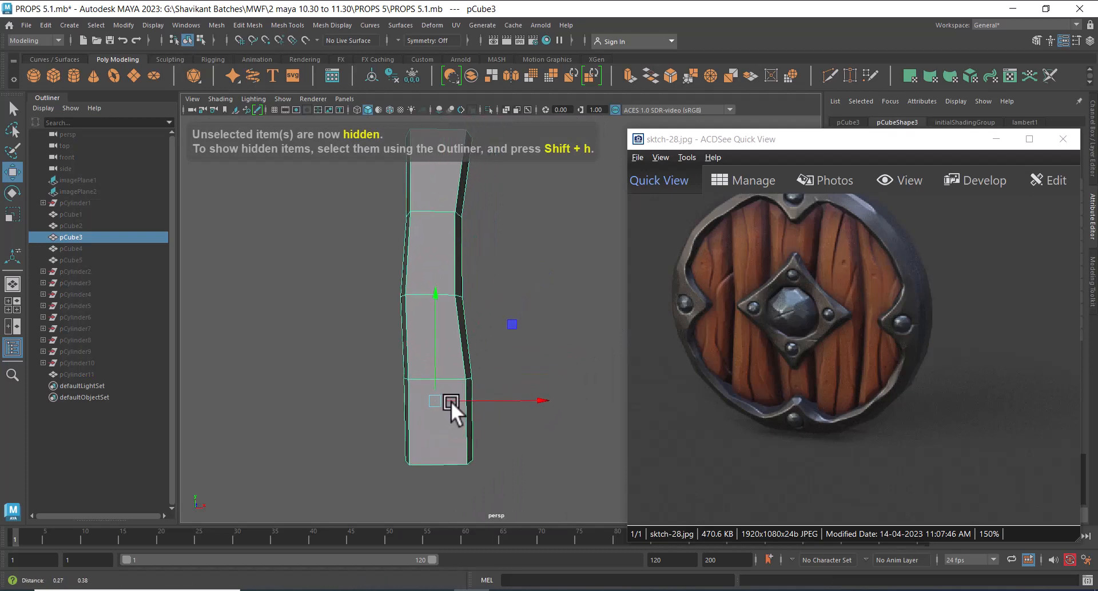
# Split the isolated plank with an edge loop running lengthwise down its centre.
pyautogui.moveTo(452, 297); pyautogui.dragTo(430, 210, button='right')
pyautogui.click(430, 283)
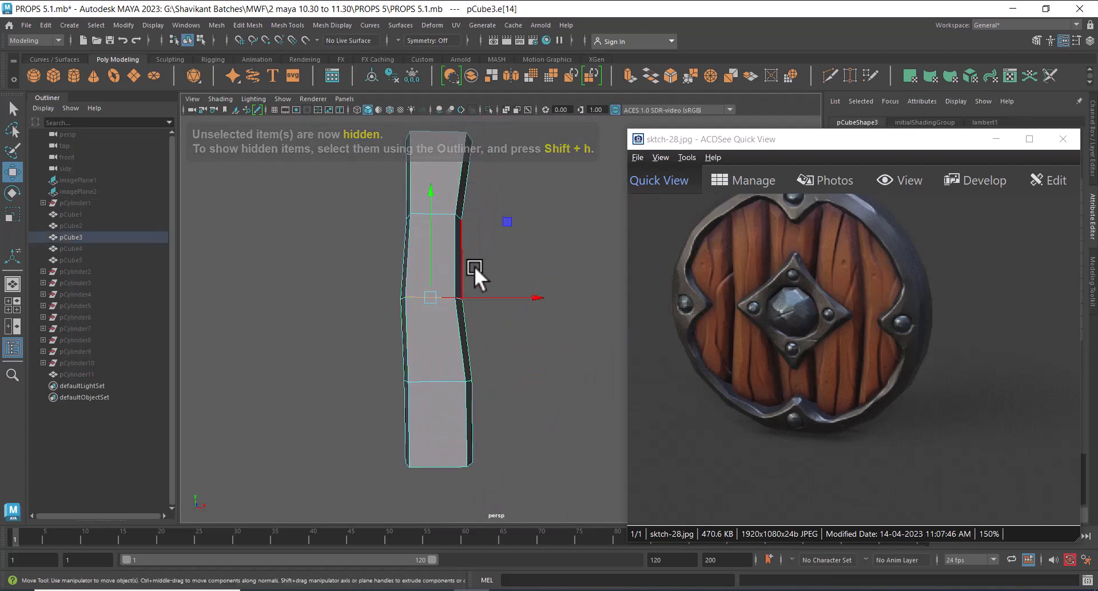
pyautogui.keyDown('shift'); pyautogui.moveTo(488, 243); pyautogui.dragTo(435, 268, button='right'); pyautogui.keyUp('shift')
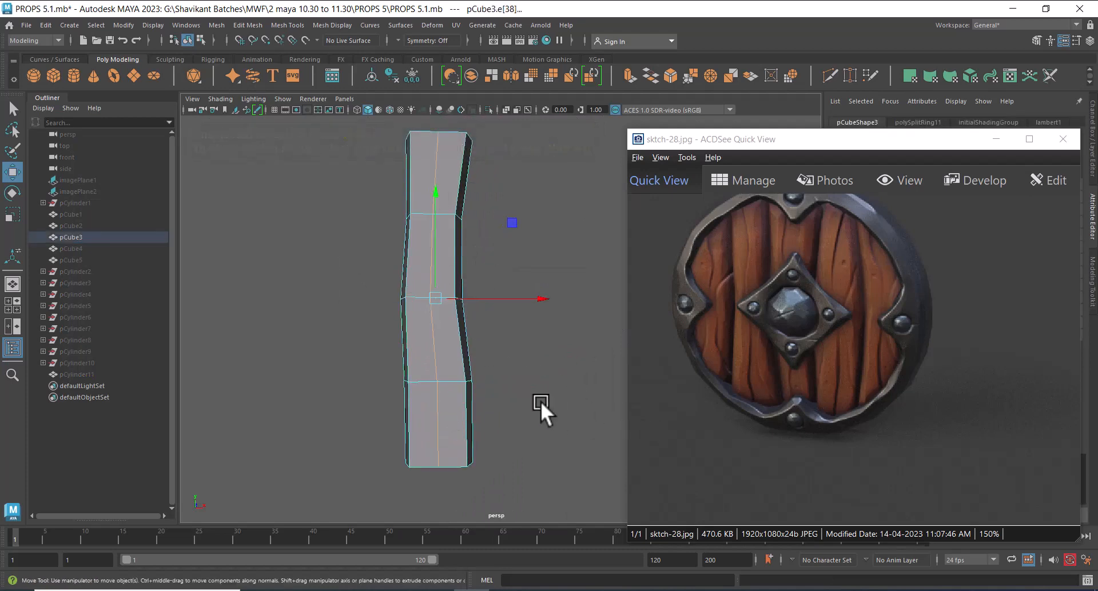
# Bevel the plank's three inner crosswise edge loops and move the reference image clear of the bevel settings.
pyautogui.click(419, 214)
pyautogui.click(432, 283)
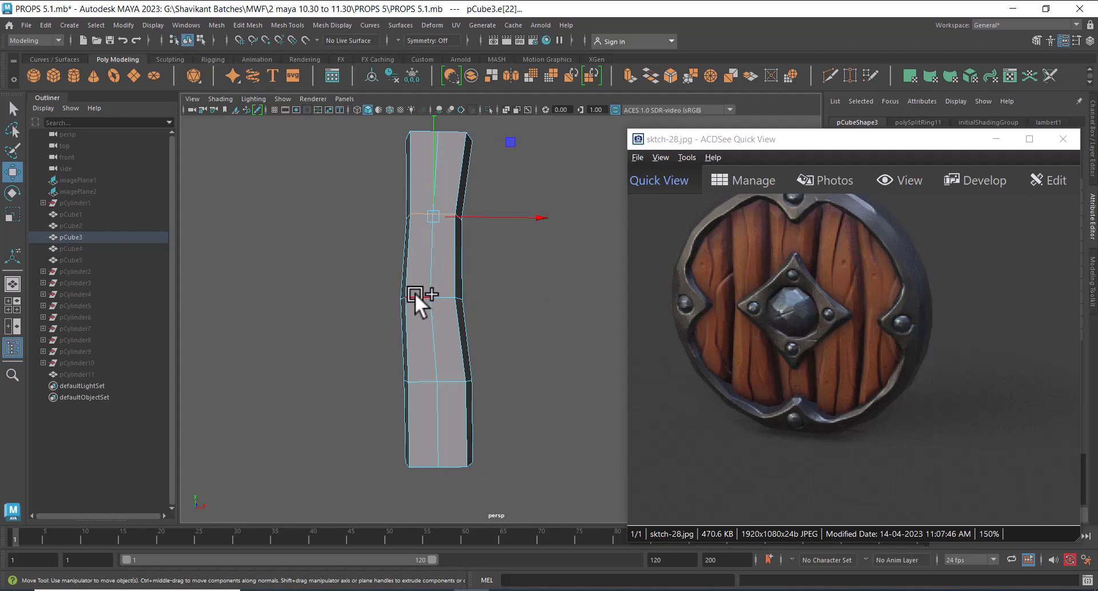
pyautogui.keyDown('shift'); pyautogui.click(429, 383); pyautogui.keyUp('shift')
pyautogui.keyDown('shift'); pyautogui.click(437, 415); pyautogui.keyUp('shift')
pyautogui.keyDown('shift'); pyautogui.moveTo(410, 292); pyautogui.dragTo(467, 292, button='right'); pyautogui.keyUp('shift')
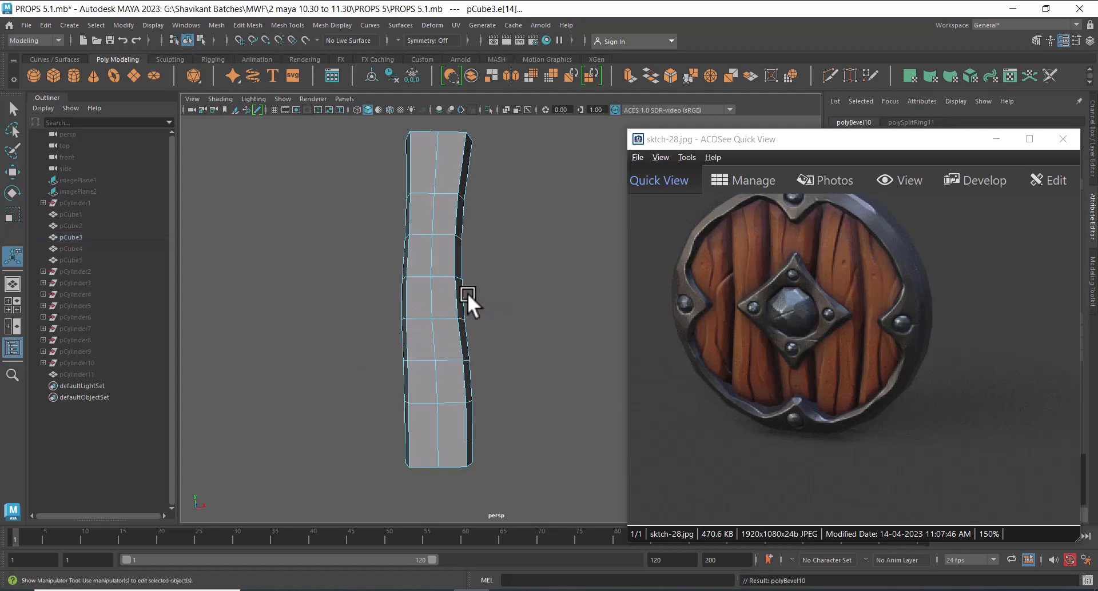
pyautogui.moveTo(774, 138); pyautogui.dragTo(889, 139)
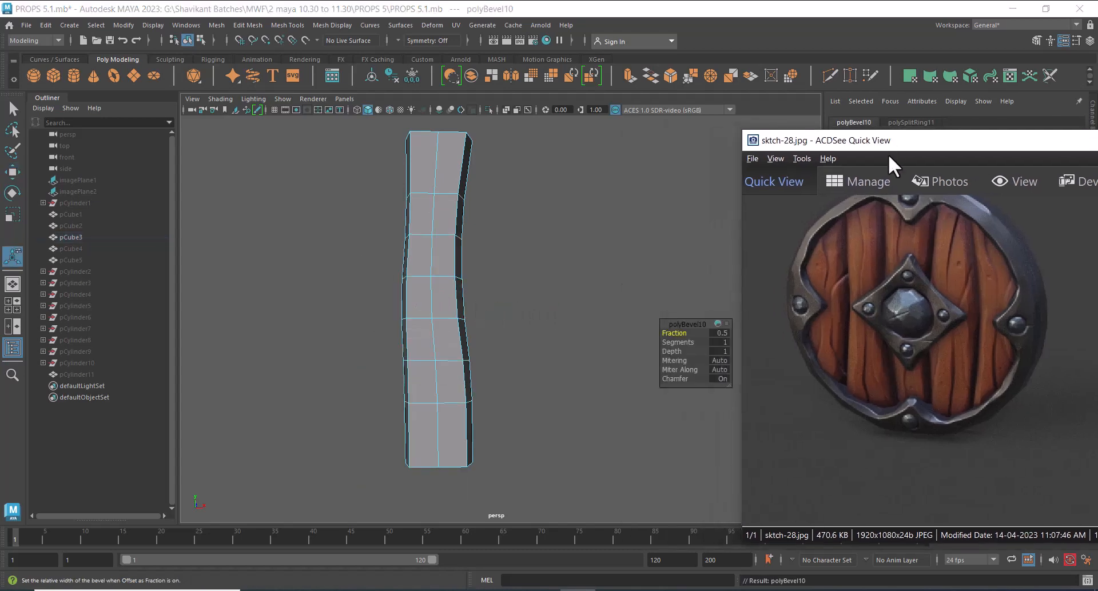
pyautogui.click(679, 342)
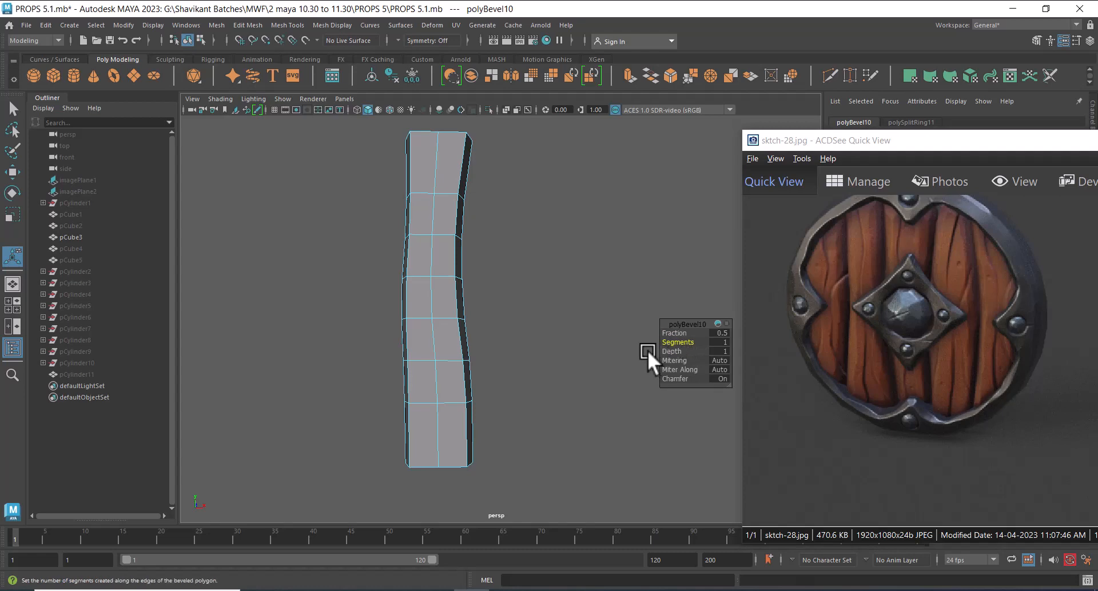
# Insert one crosswise edge loop in the plank's top section and one in its bottom section.
pyautogui.click(460, 163)
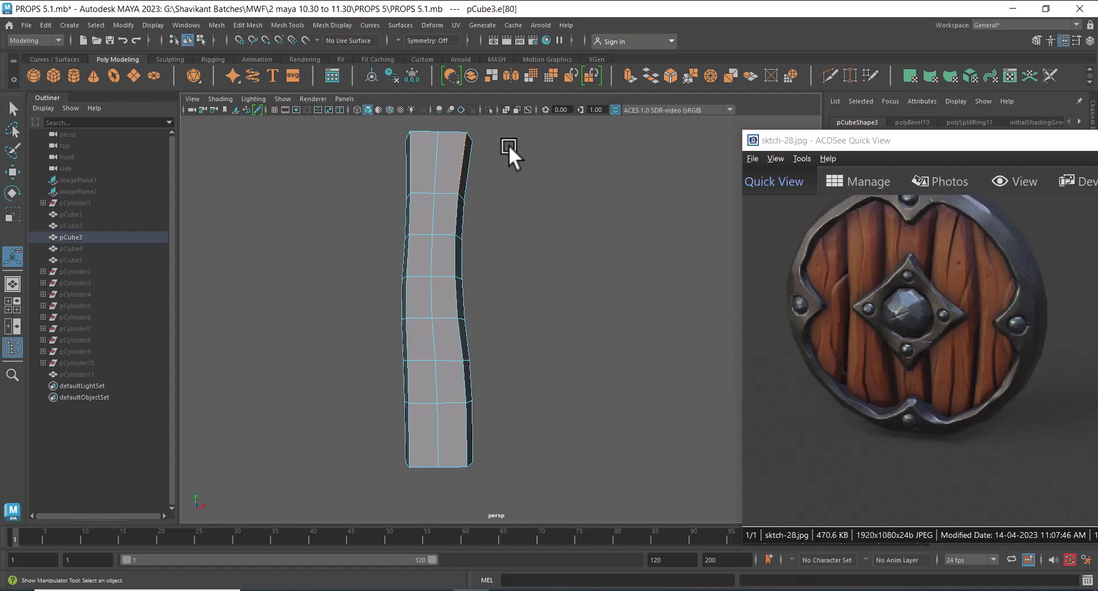
pyautogui.keyDown('ctrl'); pyautogui.moveTo(509, 147); pyautogui.dragTo(497, 432, button='right'); pyautogui.keyUp('ctrl')
pyautogui.click(460, 439)
pyautogui.press('g')
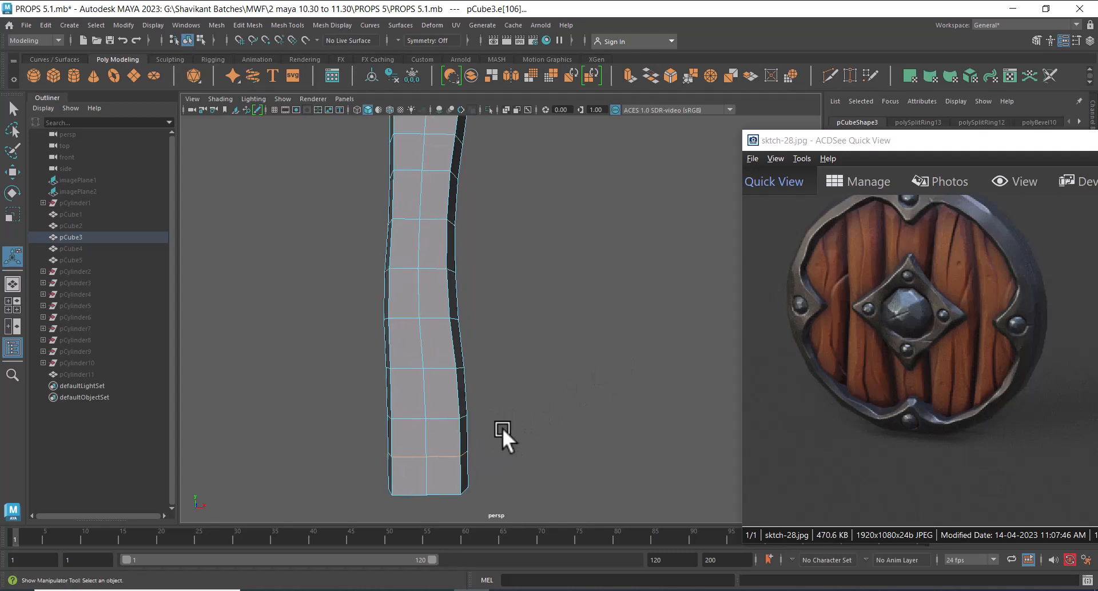
pyautogui.press('q')
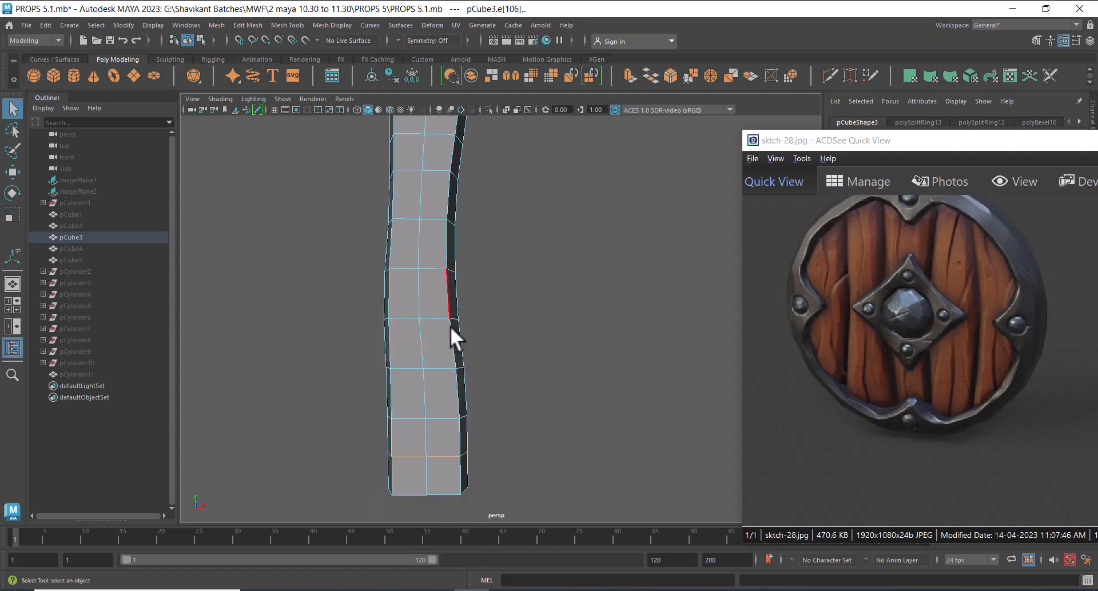
# Select a middle vertex on the plank's centre line for moving and show the hidden shield parts in the front view.
pyautogui.moveTo(425, 296); pyautogui.dragTo(276, 265, button='right')
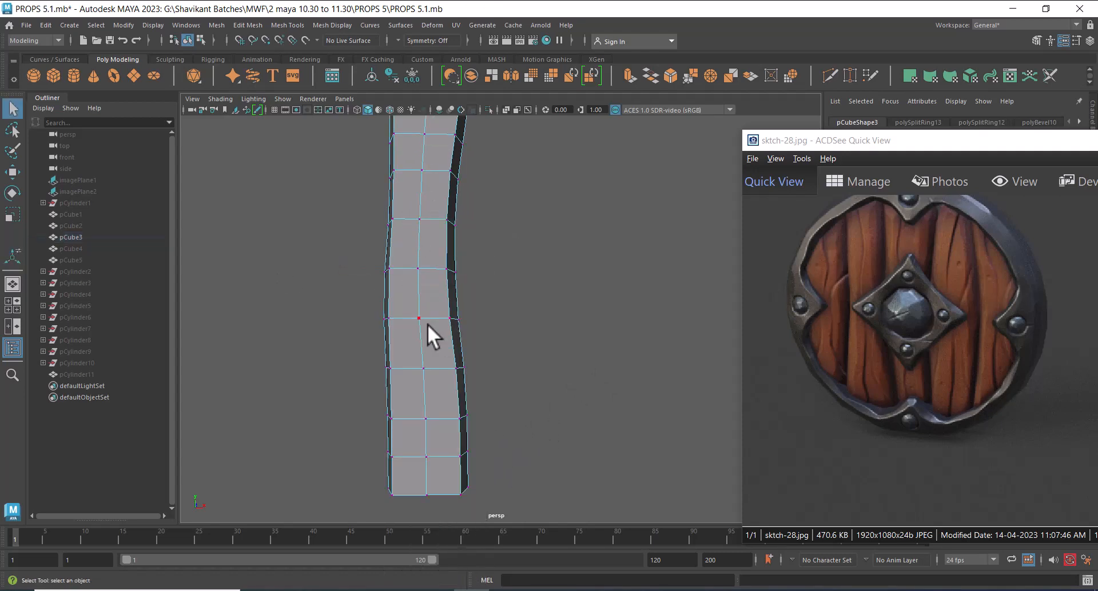
pyautogui.click(420, 318)
pyautogui.press('w')
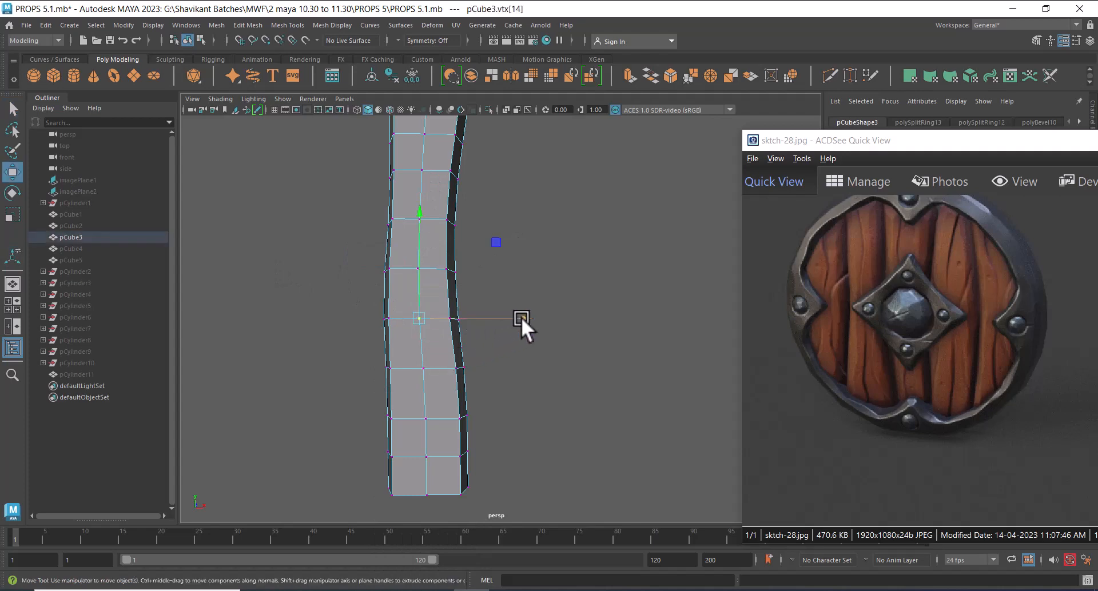
pyautogui.press('space')
pyautogui.moveTo(539, 360); pyautogui.dragTo(540, 382)
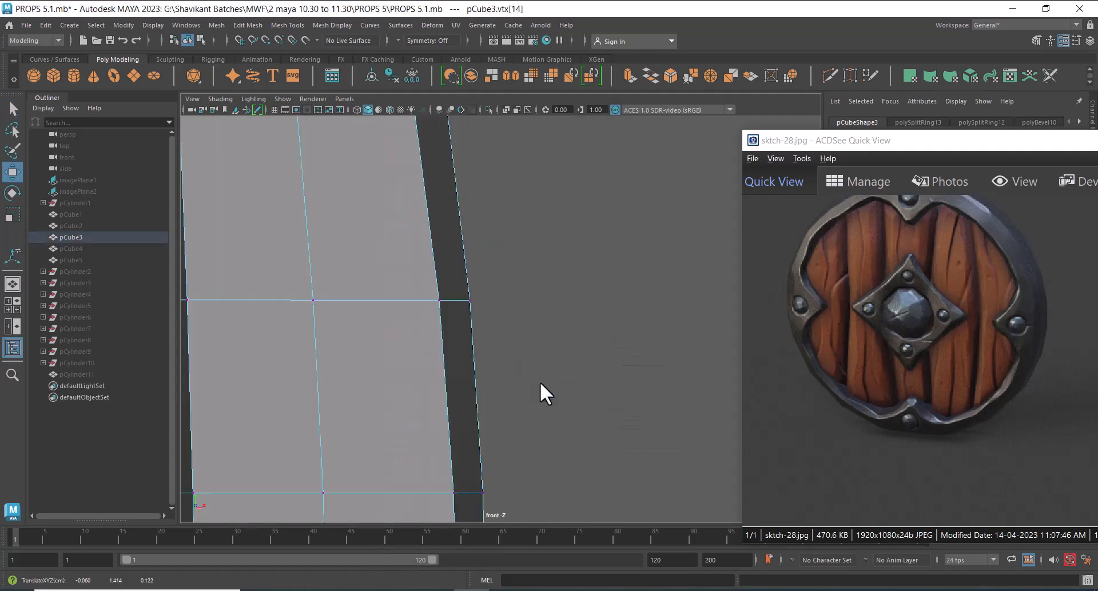
pyautogui.press('f')
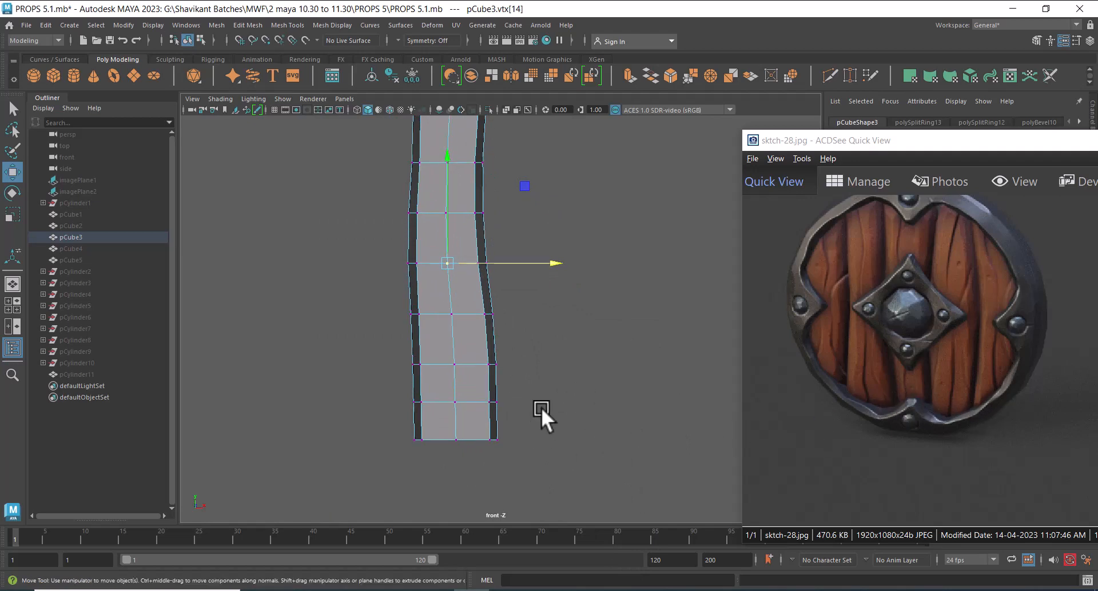
pyautogui.hotkey('ctrl', 'shift', 'h')
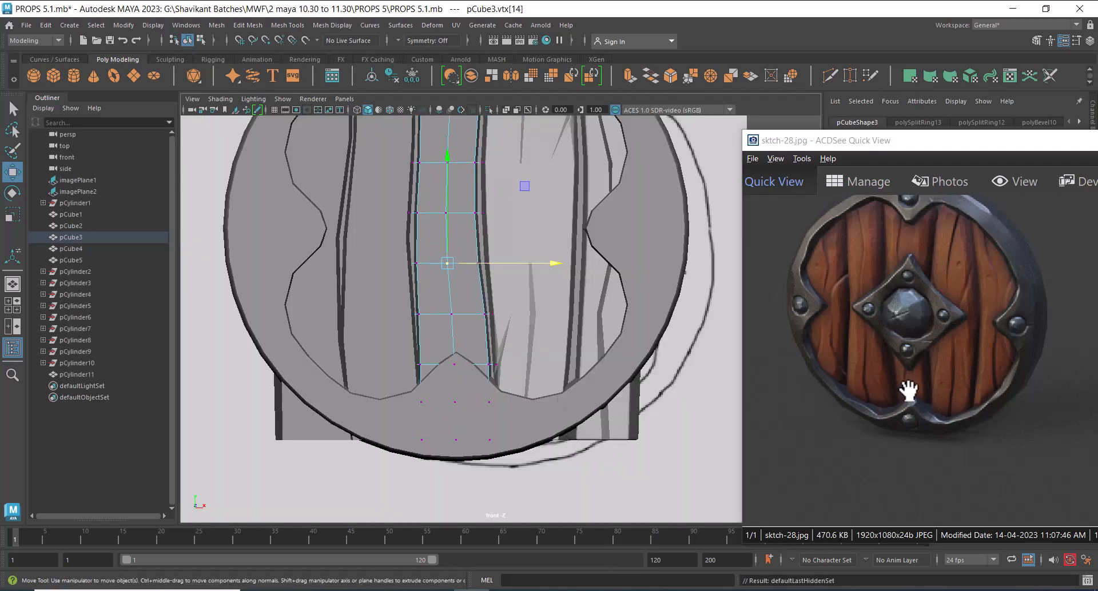
# Shift three neighbouring vertices on the lower half of the plank's centre line sideways so the line zigzags.
pyautogui.scroll(2, 520, 329)
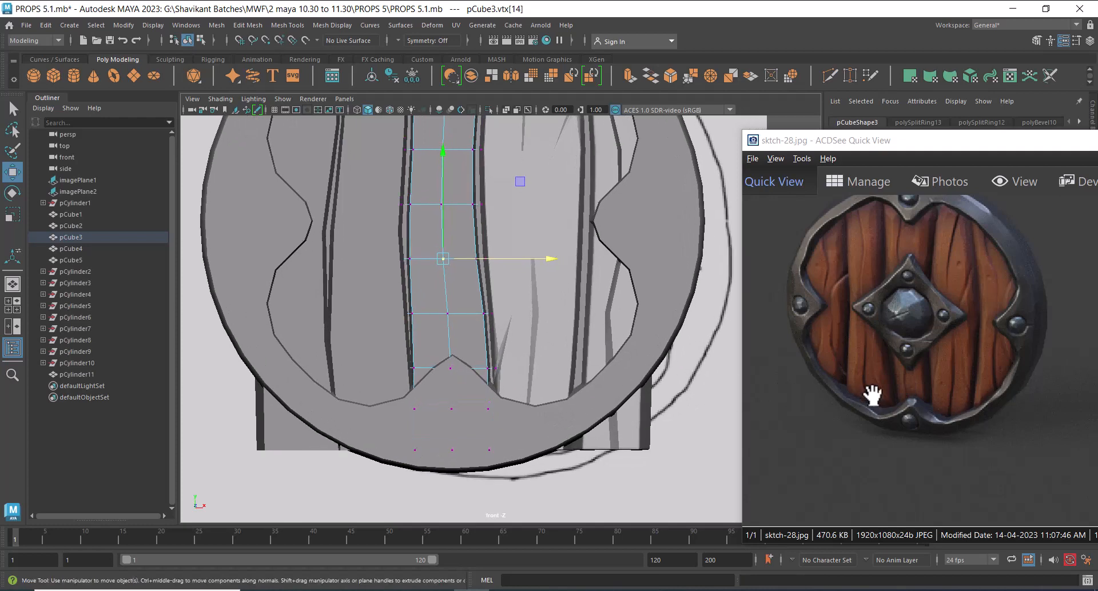
pyautogui.scroll(2, 532, 309)
pyautogui.click(532, 244)
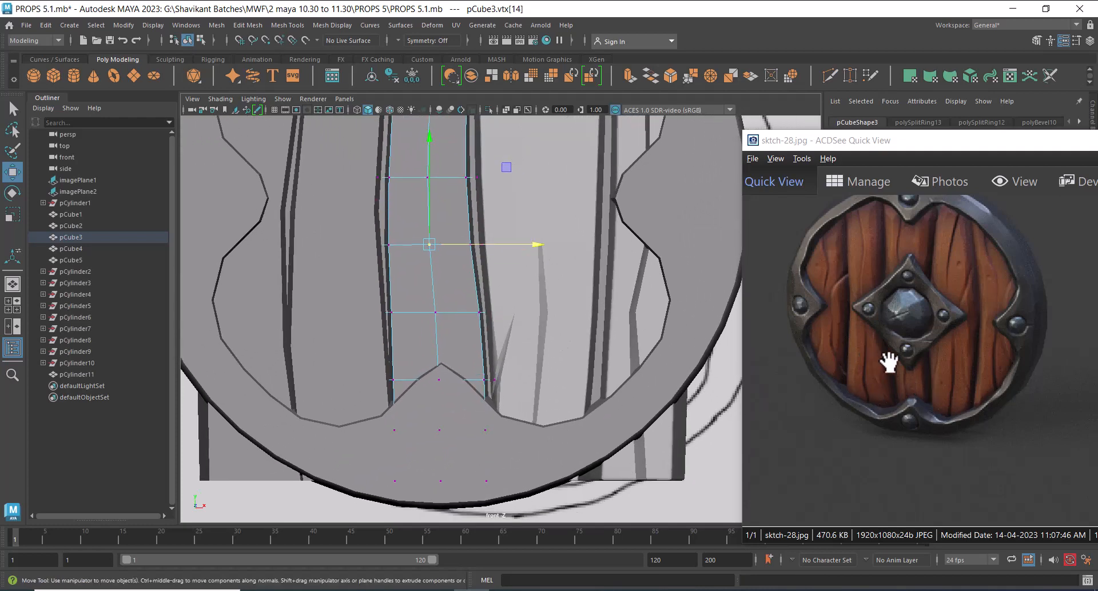
pyautogui.moveTo(533, 247); pyautogui.dragTo(540, 244)
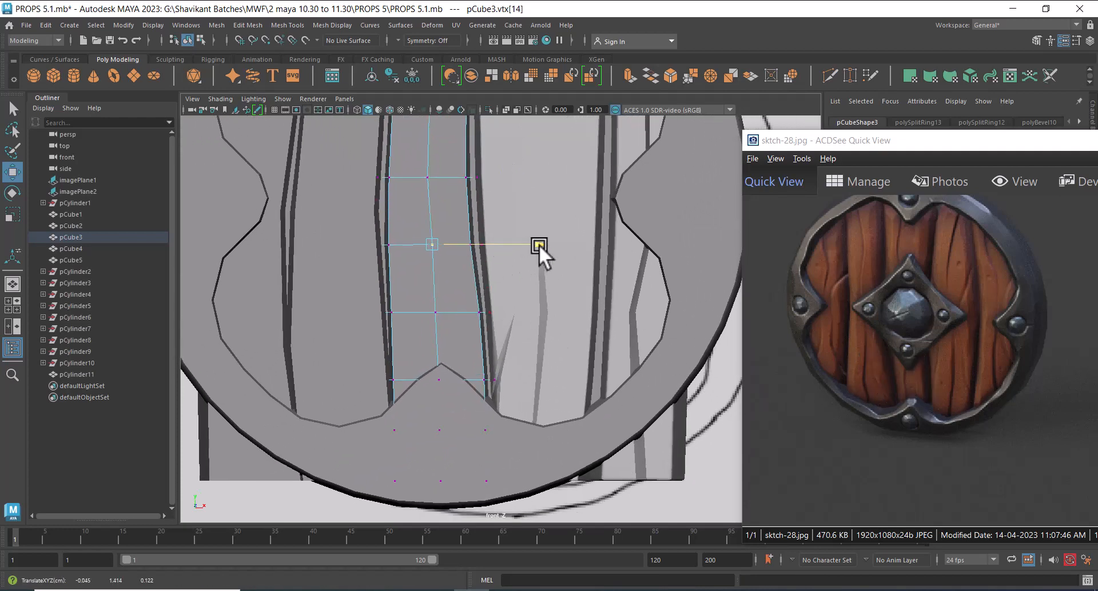
pyautogui.press('Down')
pyautogui.moveTo(538, 312); pyautogui.dragTo(526, 315)
pyautogui.press('Down')
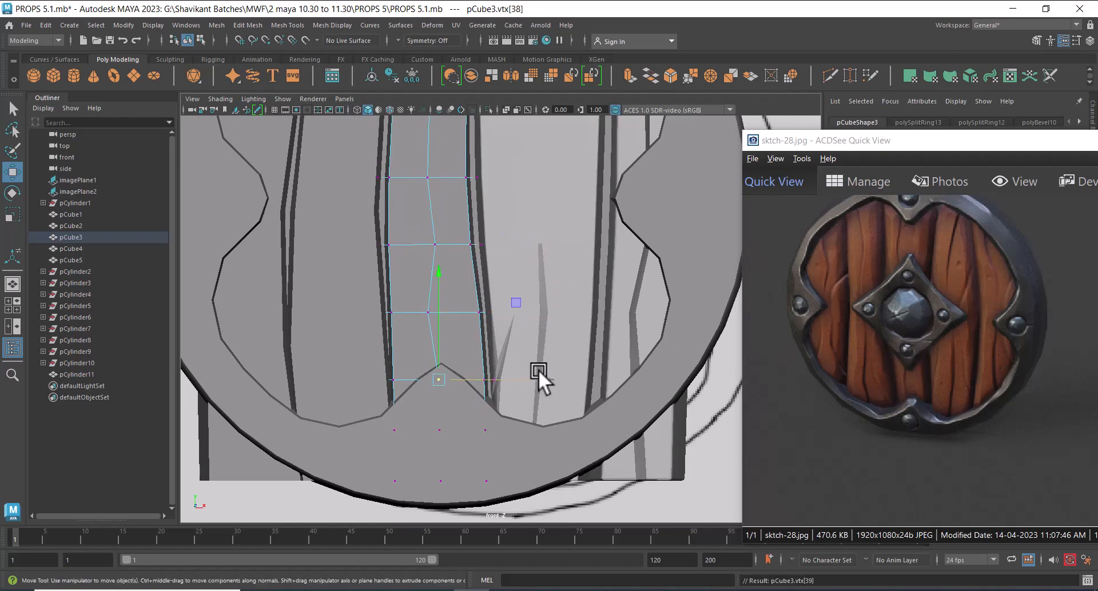
pyautogui.moveTo(544, 385); pyautogui.dragTo(548, 381)
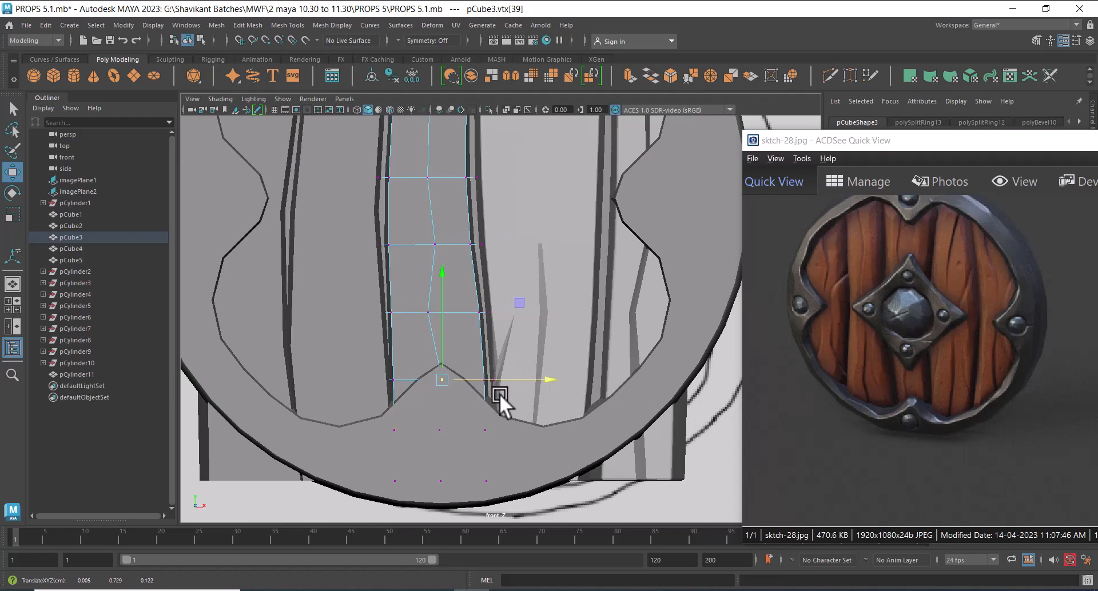
pyautogui.press('Down')
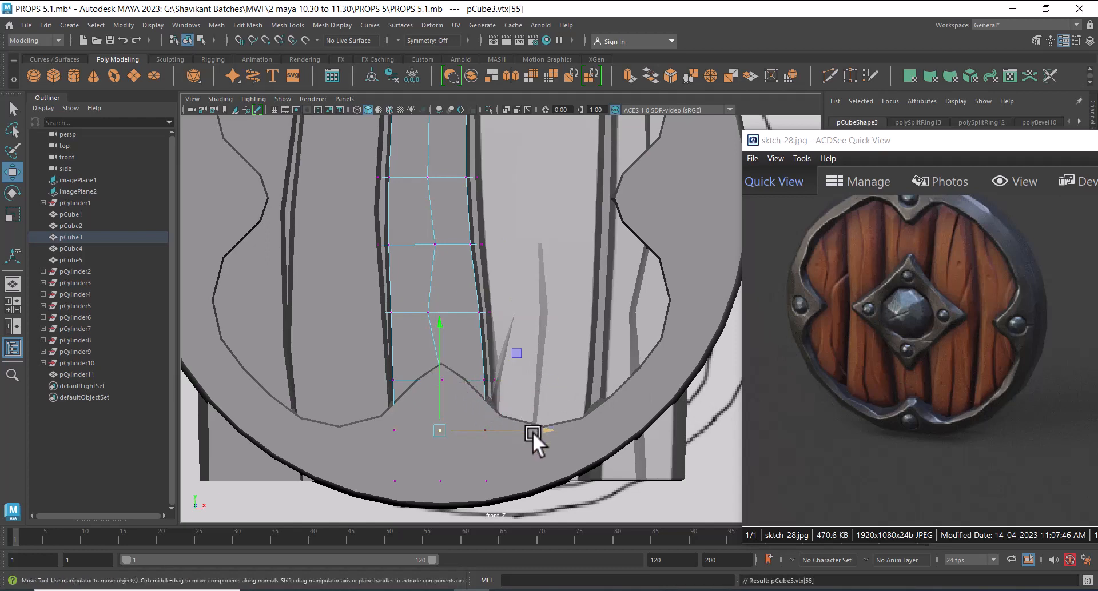
# Move two vertices around the middle of the plank's centre line in opposite sideways directions to make it wavier.
pyautogui.press('Up')
pyautogui.press('Up')
pyautogui.press('Up')
pyautogui.press('Up')
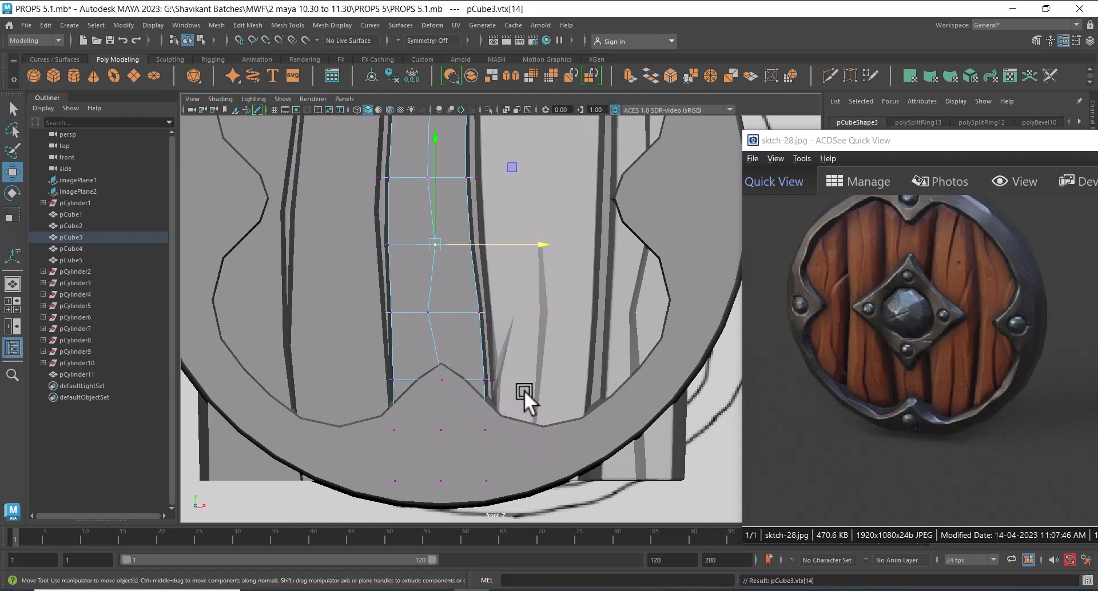
pyautogui.moveTo(524, 181); pyautogui.dragTo(533, 178)
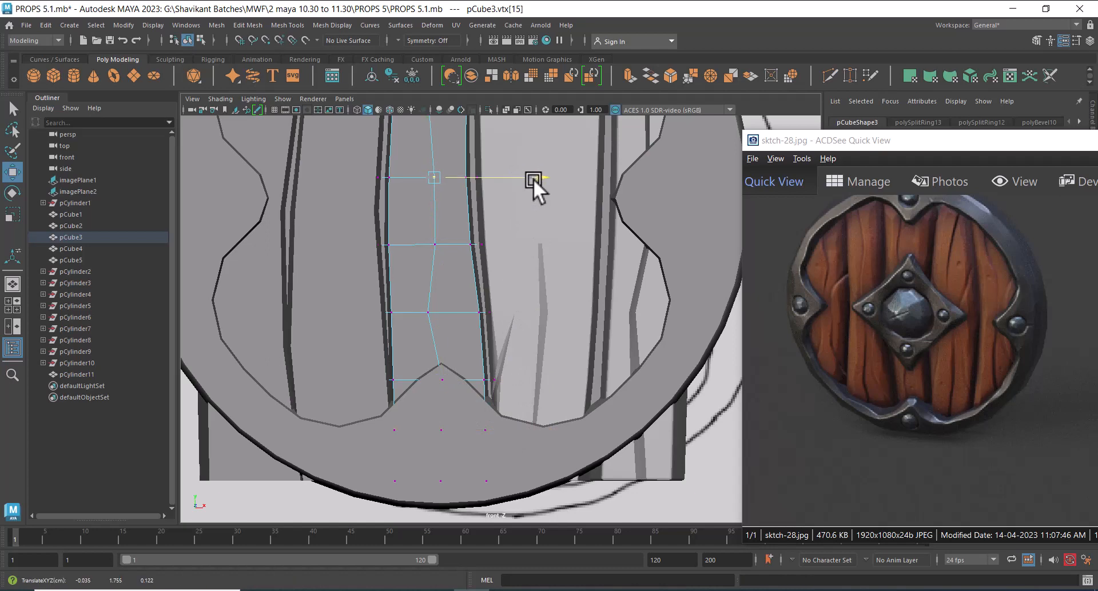
pyautogui.press('Down')
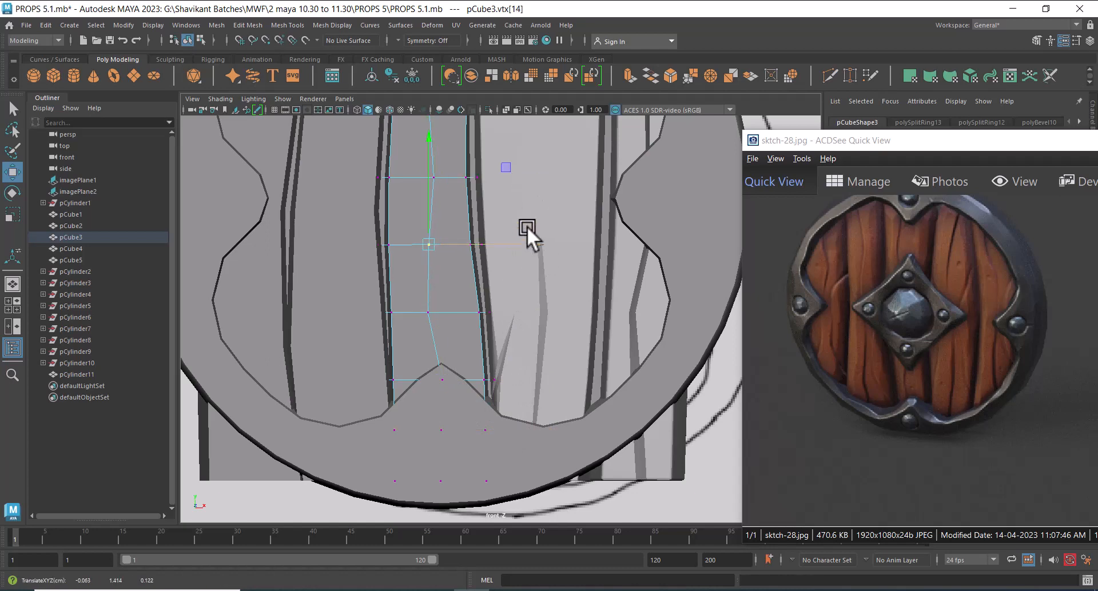
# Shift the vertices along the top section of the plank's centre line sideways into an irregular crack path.
pyautogui.keyDown('alt'); pyautogui.moveTo(528, 226); pyautogui.dragTo(551, 423, button='middle'); pyautogui.keyUp('alt')
pyautogui.press('Up')
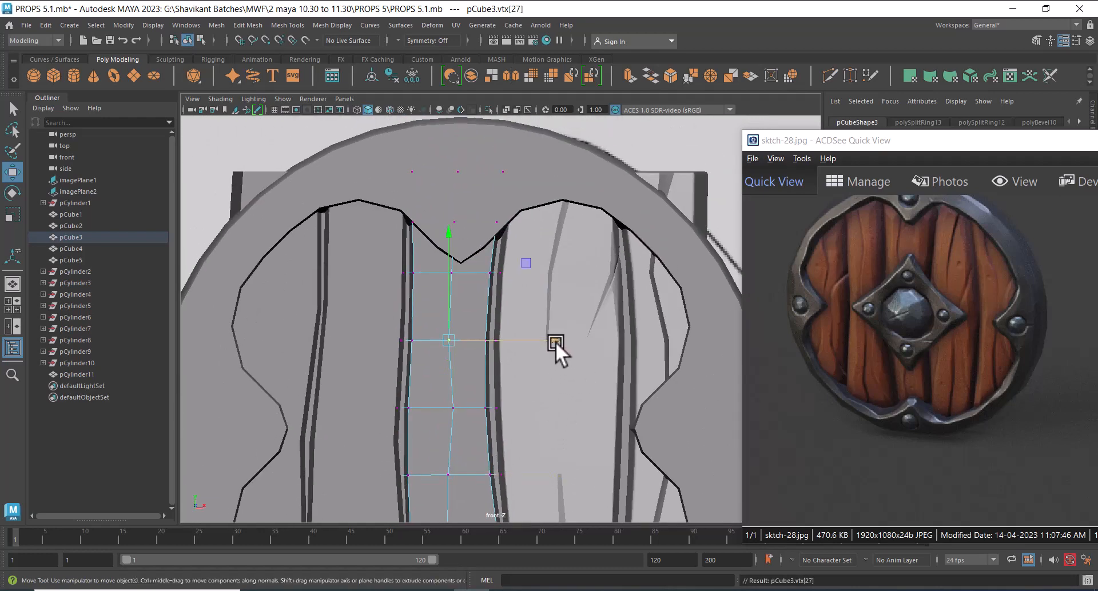
pyautogui.moveTo(556, 342); pyautogui.dragTo(541, 347)
pyautogui.press('Up')
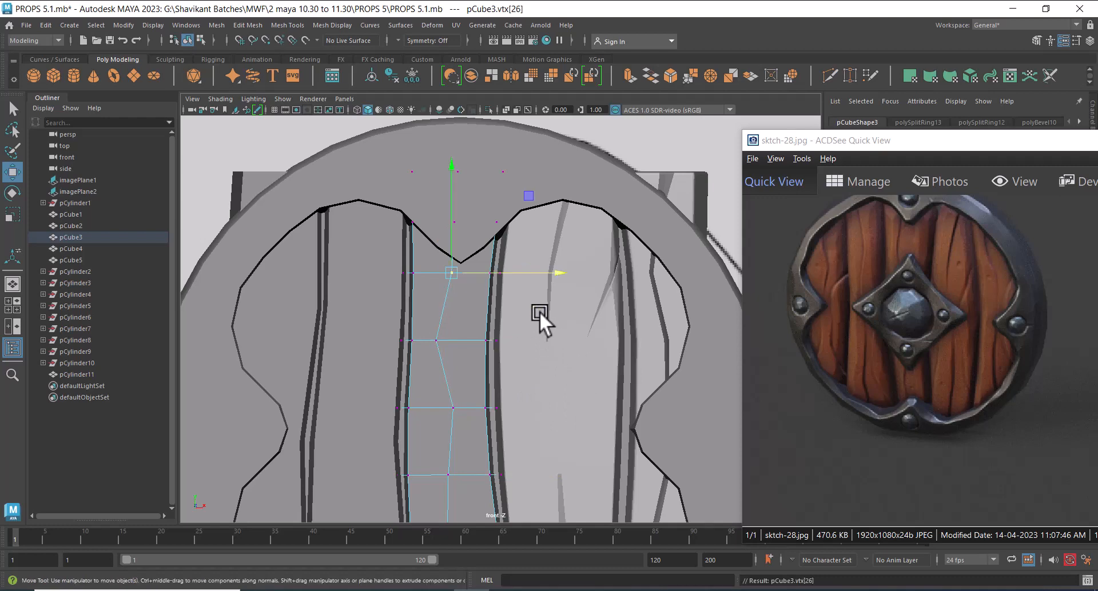
pyautogui.moveTo(550, 277); pyautogui.dragTo(548, 275)
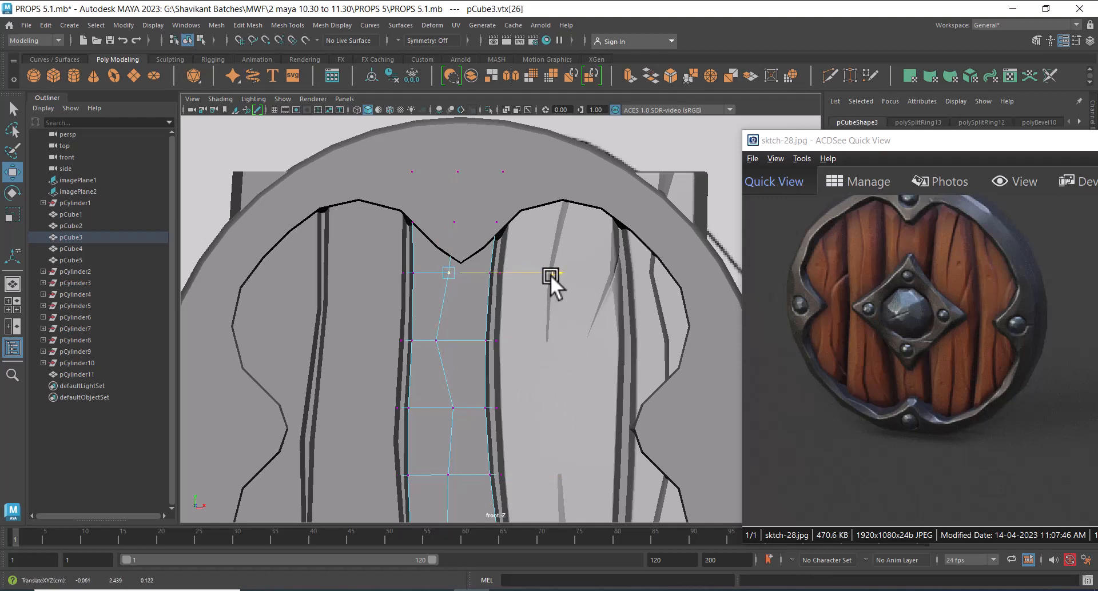
pyautogui.press('Up')
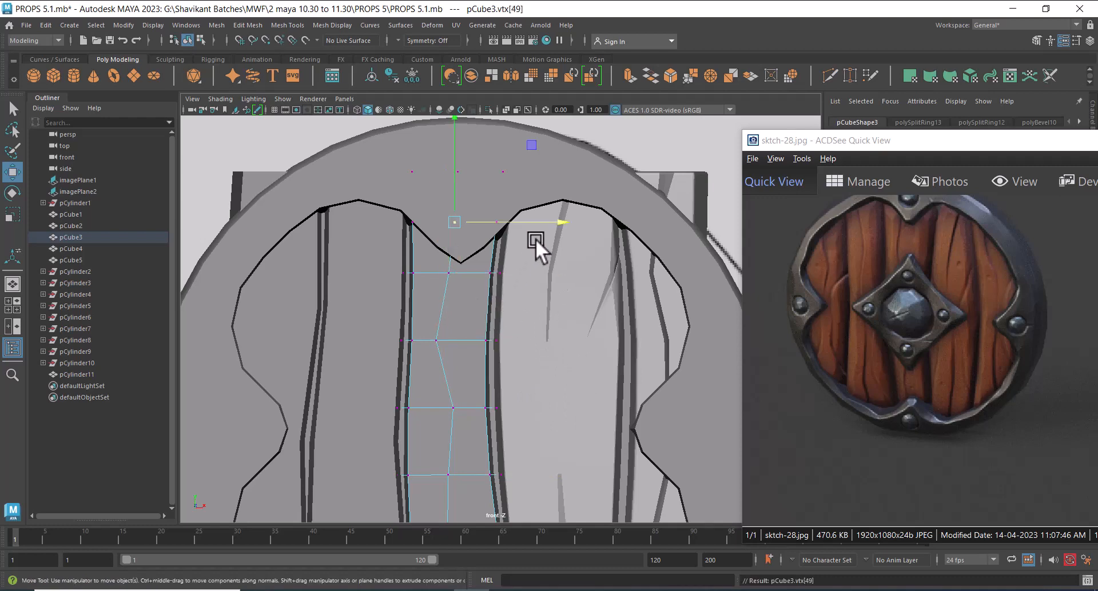
pyautogui.press('Up')
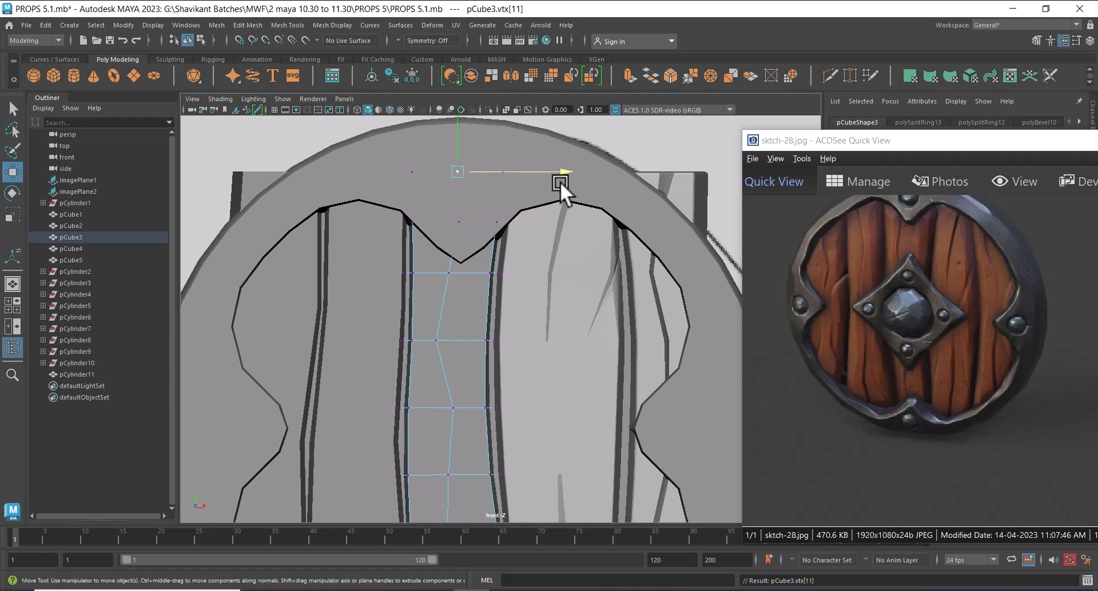
pyautogui.press('Down')
pyautogui.press('Down')
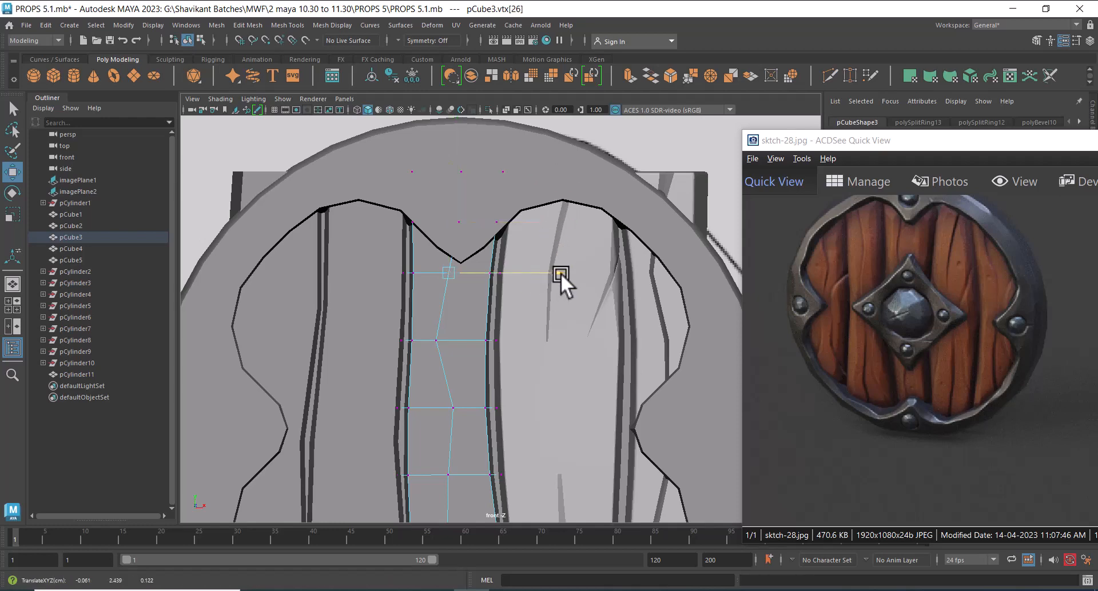
pyautogui.moveTo(560, 273); pyautogui.dragTo(557, 274)
# Bevel the two crosswise edge loops in the plank's upper section and return to whole-object selection.
pyautogui.moveTo(503, 192); pyautogui.dragTo(503, 189, button='right')
pyautogui.click(483, 319)
pyautogui.keyDown('ctrl'); pyautogui.rightClick(510, 221); pyautogui.keyUp('ctrl')
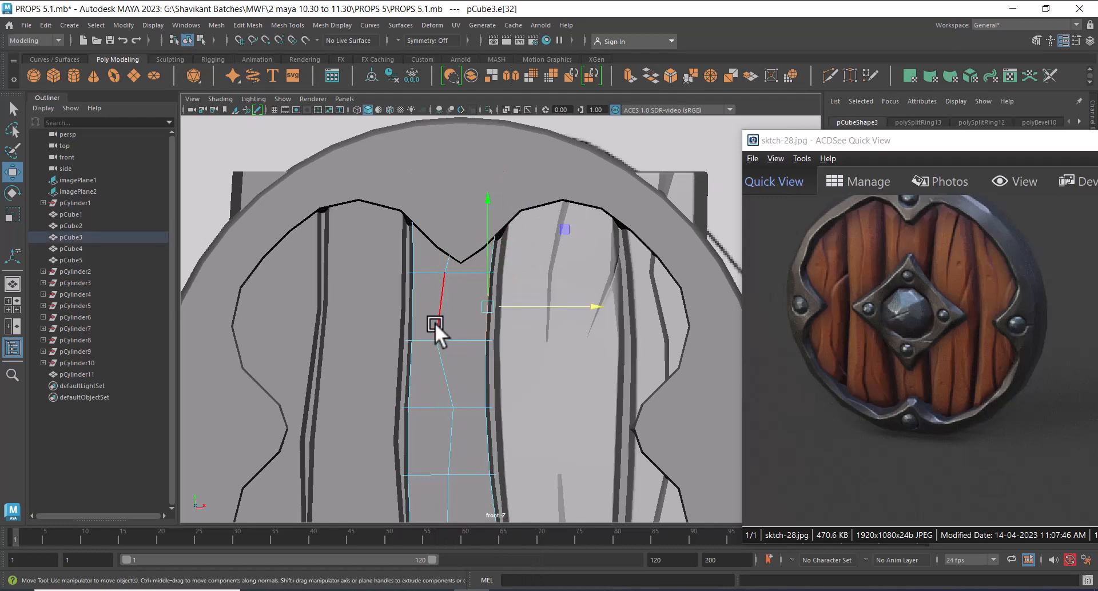
pyautogui.click(458, 336)
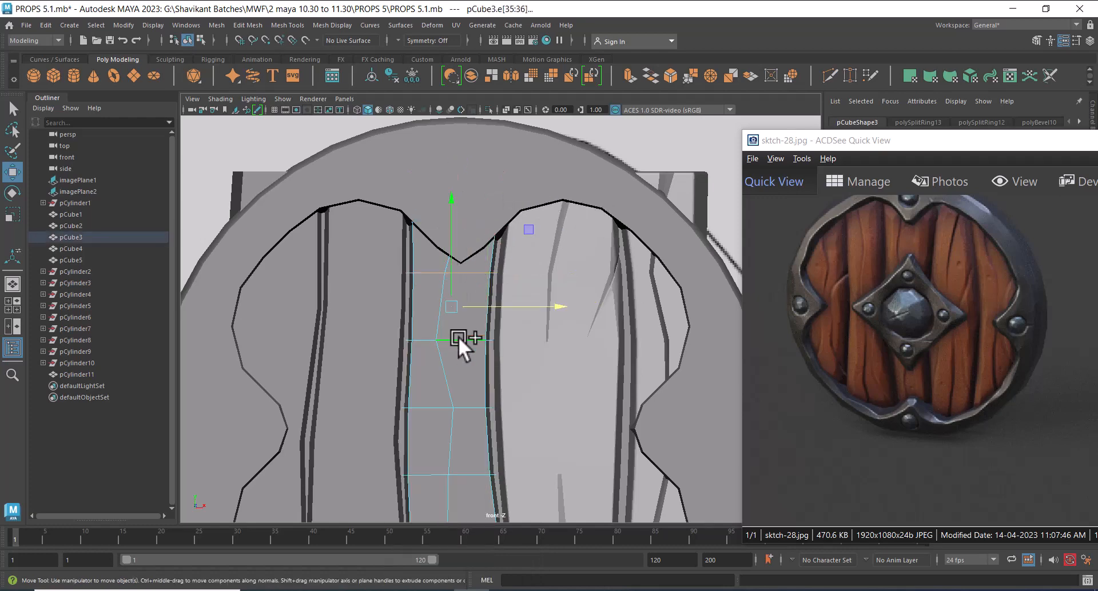
pyautogui.keyDown('shift'); pyautogui.rightClick(413, 319); pyautogui.keyUp('shift')
pyautogui.click(433, 320)
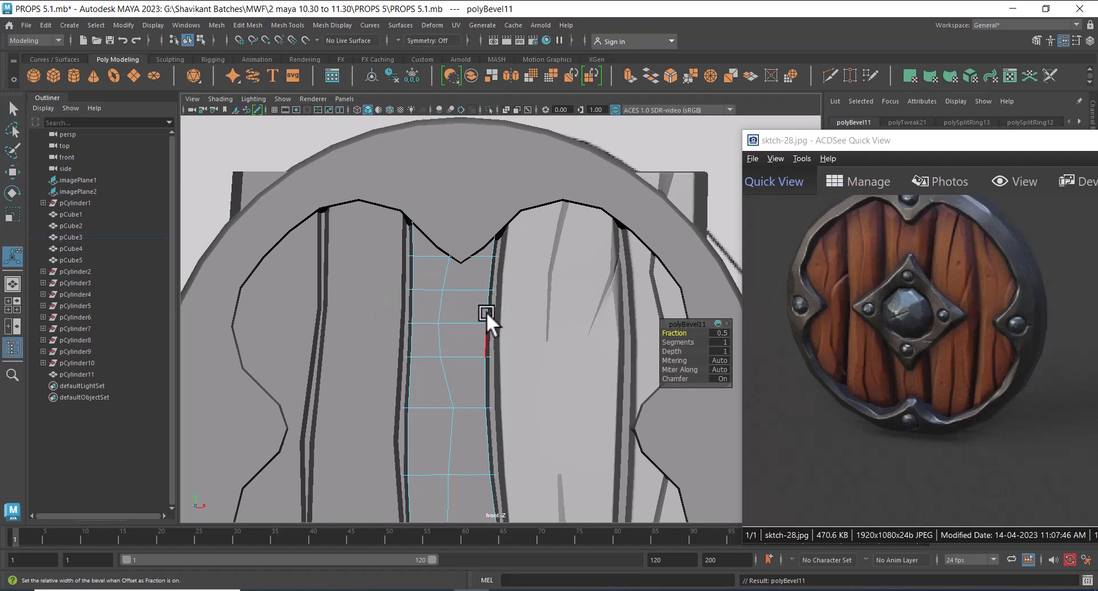
pyautogui.moveTo(485, 248); pyautogui.dragTo(542, 233, button='right')
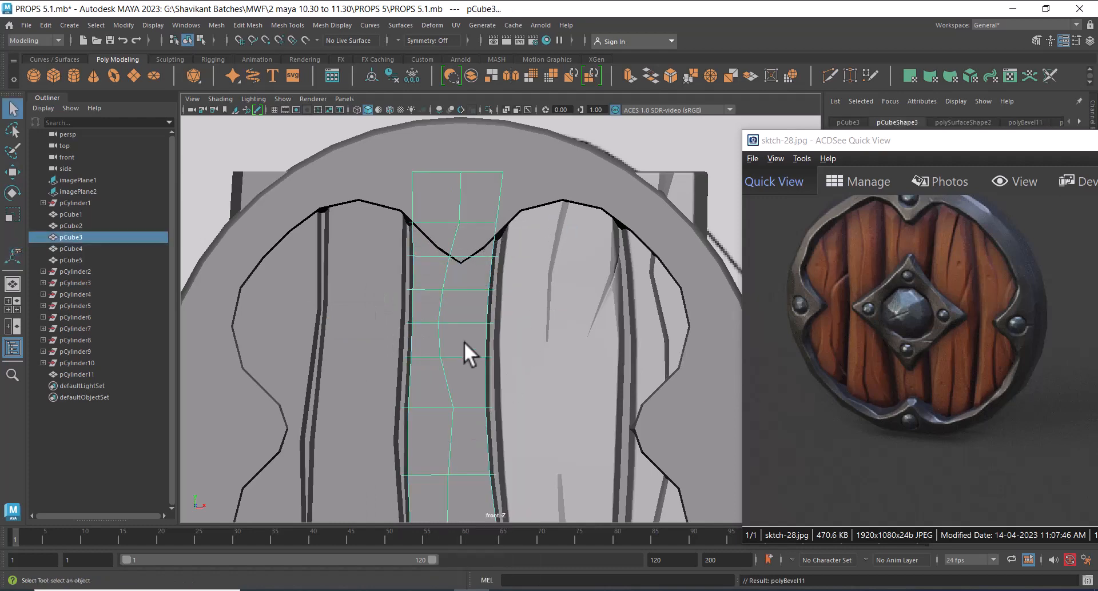
# Bevel the crosswise edge loops in the plank's lower section with 2 segments and a fraction of 0.43.
pyautogui.keyDown('alt'); pyautogui.moveTo(465, 342); pyautogui.dragTo(496, 227, button='middle'); pyautogui.keyUp('alt')
pyautogui.moveTo(489, 236); pyautogui.dragTo(490, 237, button='right')
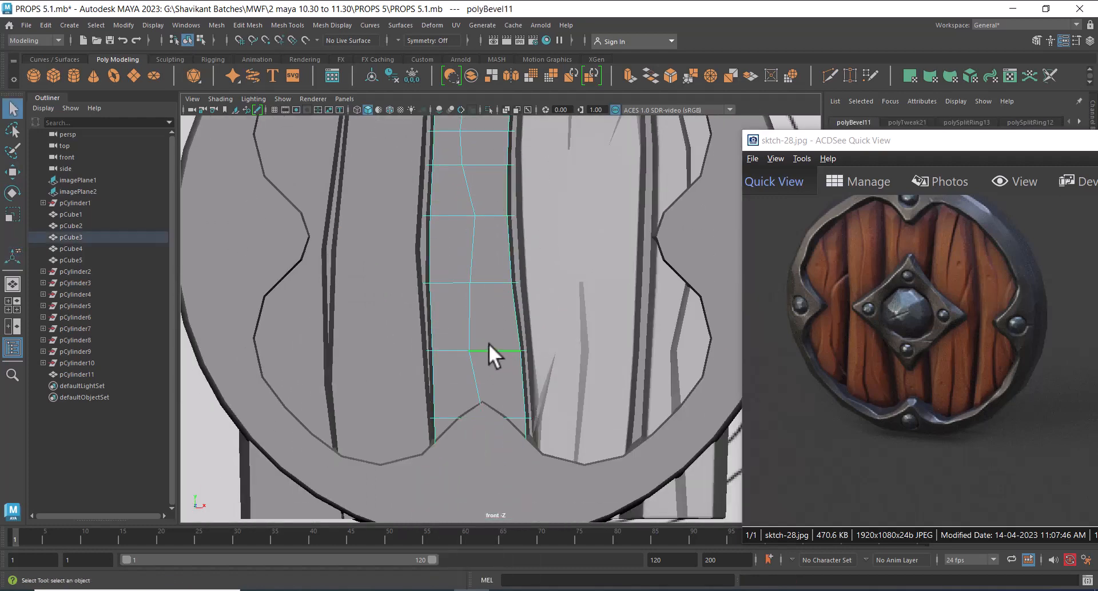
pyautogui.click(451, 351)
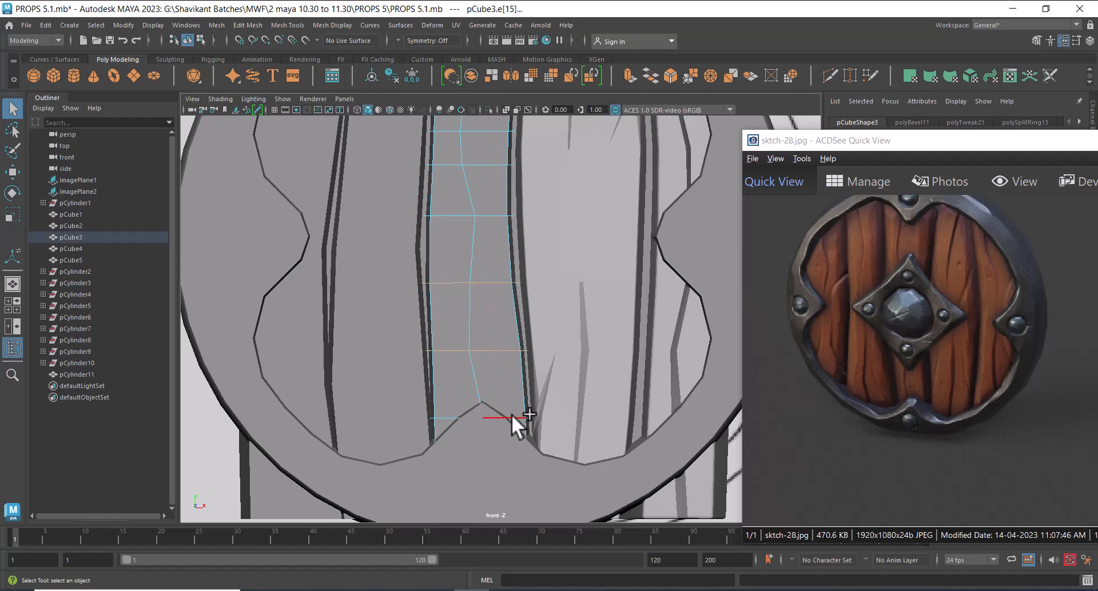
pyautogui.keyDown('shift'); pyautogui.moveTo(452, 347); pyautogui.dragTo(529, 329, button='right'); pyautogui.keyUp('shift')
pyautogui.hotkey('ctrl', 'z')
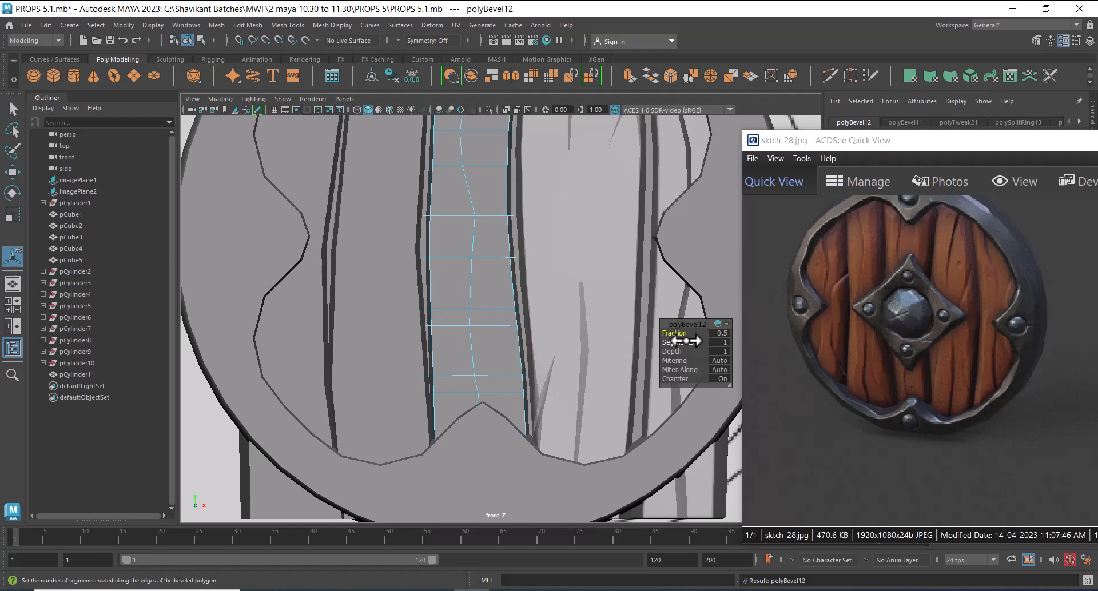
pyautogui.moveTo(676, 342)
pyautogui.mouseDown()
pyautogui.moveTo(689, 341)
pyautogui.moveTo(669, 334)
pyautogui.moveTo(680, 337)
pyautogui.mouseUp()
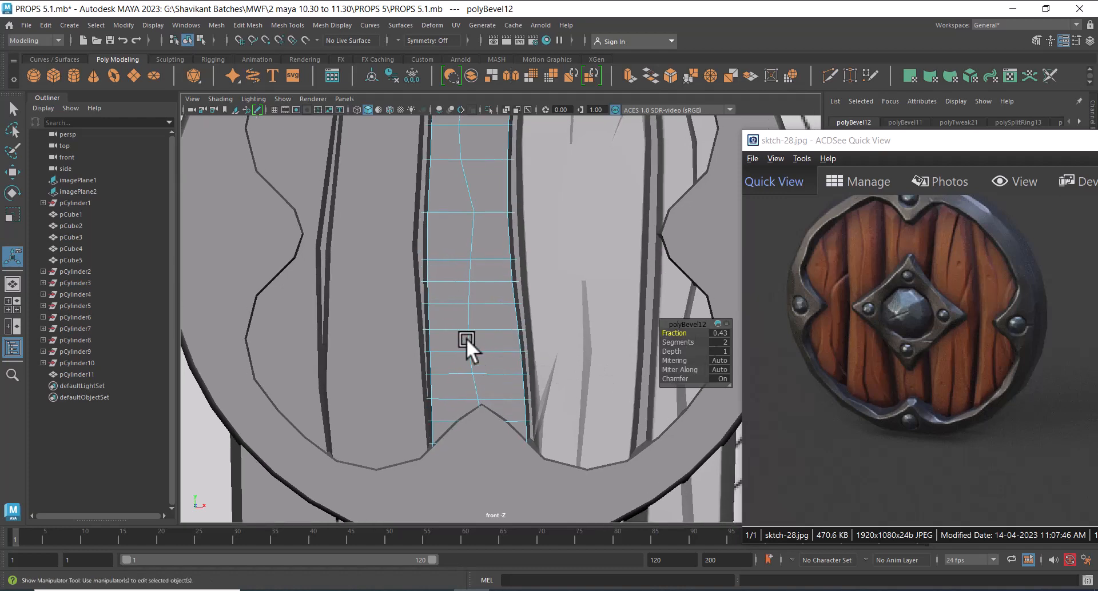
pyautogui.press('q')
pyautogui.moveTo(465, 338); pyautogui.dragTo(513, 299, button='right')
# Isolate the bevelled plank in the front view.
pyautogui.scroll(-8, 472, 303)
pyautogui.scroll(4, 572, 434)
pyautogui.scroll(2, 478, 332)
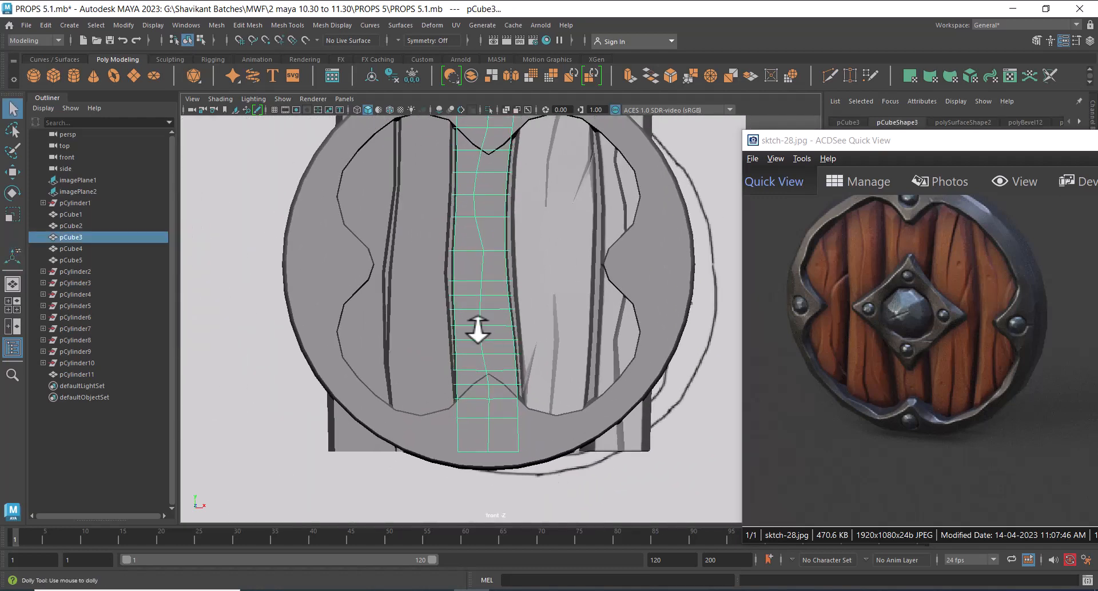
pyautogui.hotkey('ctrl', '1')
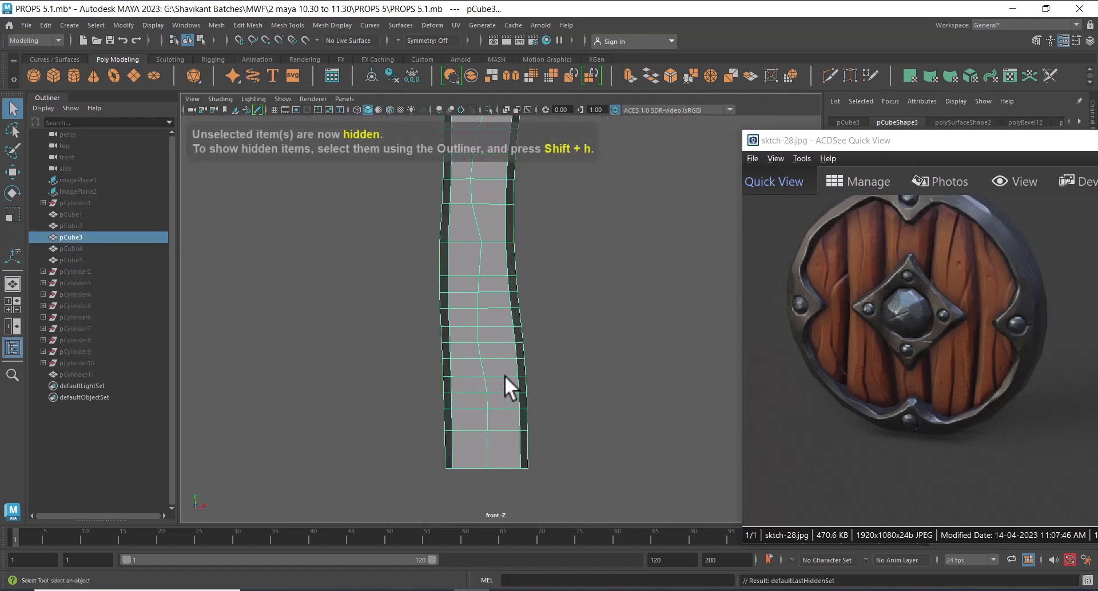
# Select the lower and upper runs of the plank's centre-line edges, leaving a short gap unselected in the middle.
pyautogui.moveTo(507, 380); pyautogui.dragTo(478, 296, button='right')
pyautogui.click(492, 316)
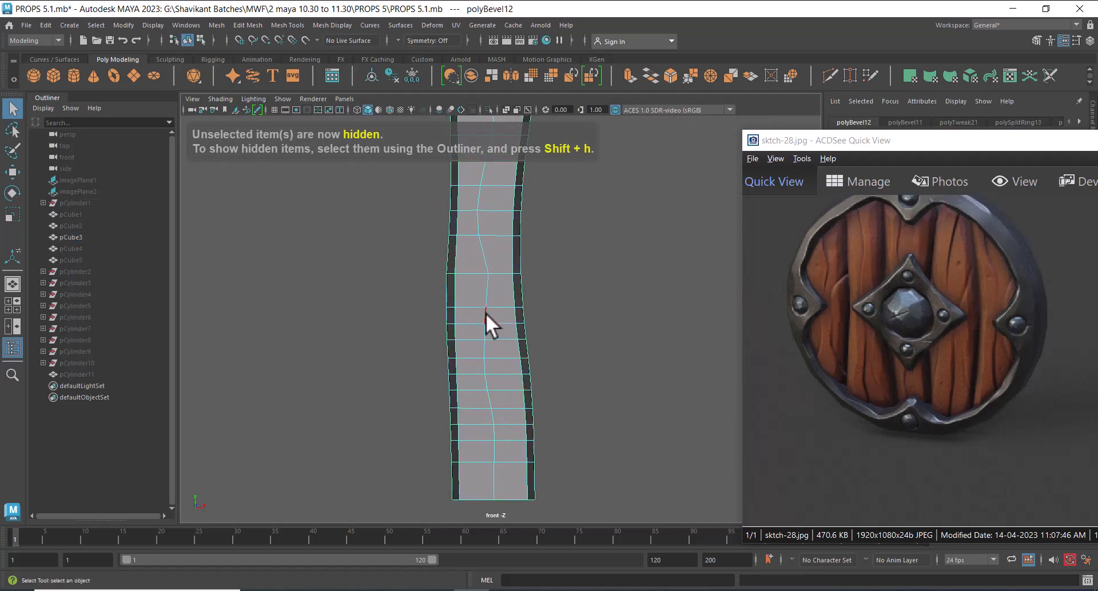
pyautogui.click(485, 314)
pyautogui.keyDown('alt'); pyautogui.moveTo(503, 456); pyautogui.dragTo(491, 361, button='middle'); pyautogui.keyUp('alt')
pyautogui.keyDown('alt'); pyautogui.moveTo(492, 361); pyautogui.dragTo(497, 401, button='right'); pyautogui.keyUp('alt')
pyautogui.keyDown('shift'); pyautogui.click(479, 402); pyautogui.keyUp('shift')
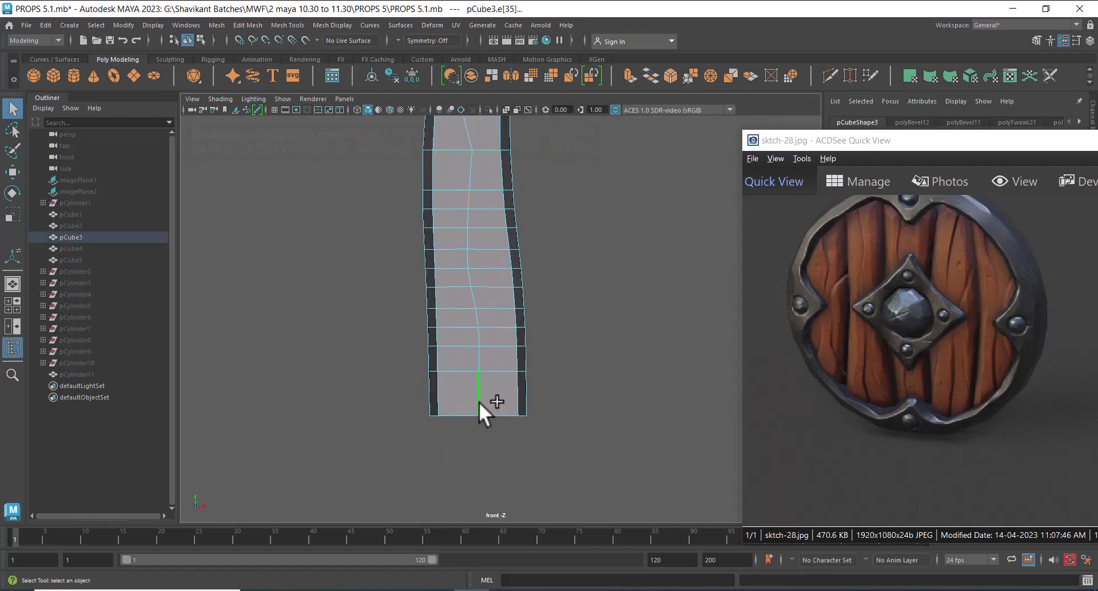
pyautogui.keyDown('alt'); pyautogui.moveTo(520, 287); pyautogui.dragTo(508, 452, button='middle'); pyautogui.keyUp('alt')
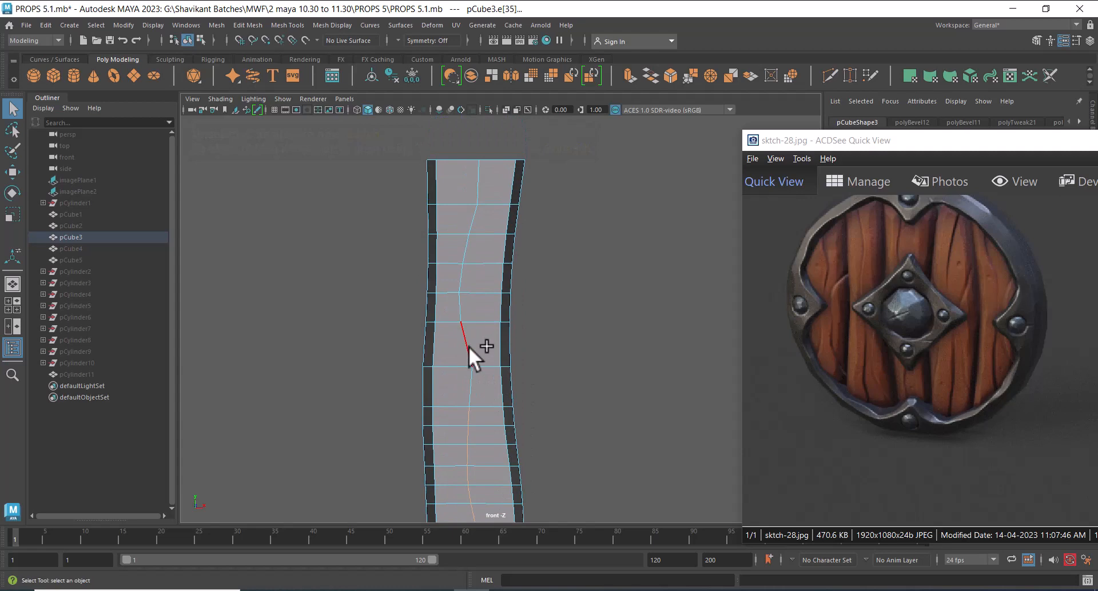
pyautogui.keyDown('shift'); pyautogui.doubleClick(478, 176); pyautogui.keyUp('shift')
# Switch to the perspective view and add the centre edge on the plank's top end to the edge selection.
pyautogui.press('space')
pyautogui.moveTo(517, 346); pyautogui.dragTo(580, 381)
pyautogui.keyDown('alt'); pyautogui.moveTo(566, 197); pyautogui.dragTo(561, 335, button='middle'); pyautogui.keyUp('alt')
pyautogui.keyDown('alt'); pyautogui.moveTo(561, 334); pyautogui.dragTo(541, 391); pyautogui.keyUp('alt')
pyautogui.keyDown('alt'); pyautogui.moveTo(541, 391); pyautogui.dragTo(546, 403, button='right'); pyautogui.keyUp('alt')
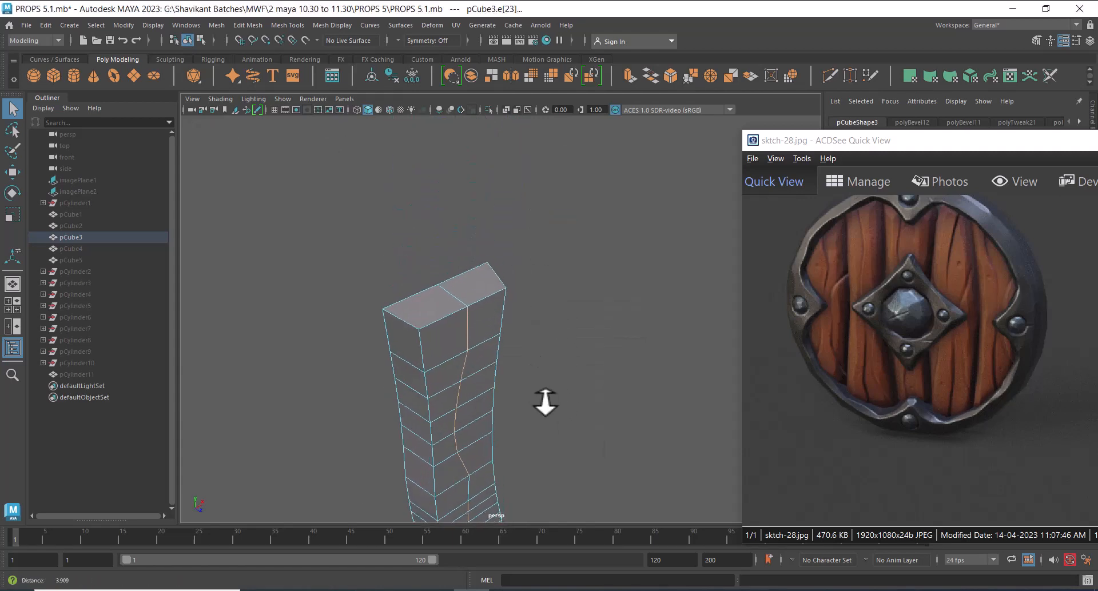
pyautogui.keyDown('shift'); pyautogui.click(461, 299); pyautogui.keyUp('shift')
pyautogui.keyDown('alt'); pyautogui.moveTo(487, 396); pyautogui.dragTo(506, 327, button='middle'); pyautogui.keyUp('alt')
pyautogui.keyDown('alt'); pyautogui.moveTo(507, 327); pyautogui.dragTo(475, 353); pyautogui.keyUp('alt')
pyautogui.keyDown('alt'); pyautogui.moveTo(474, 352); pyautogui.dragTo(492, 391, button='right'); pyautogui.keyUp('alt')
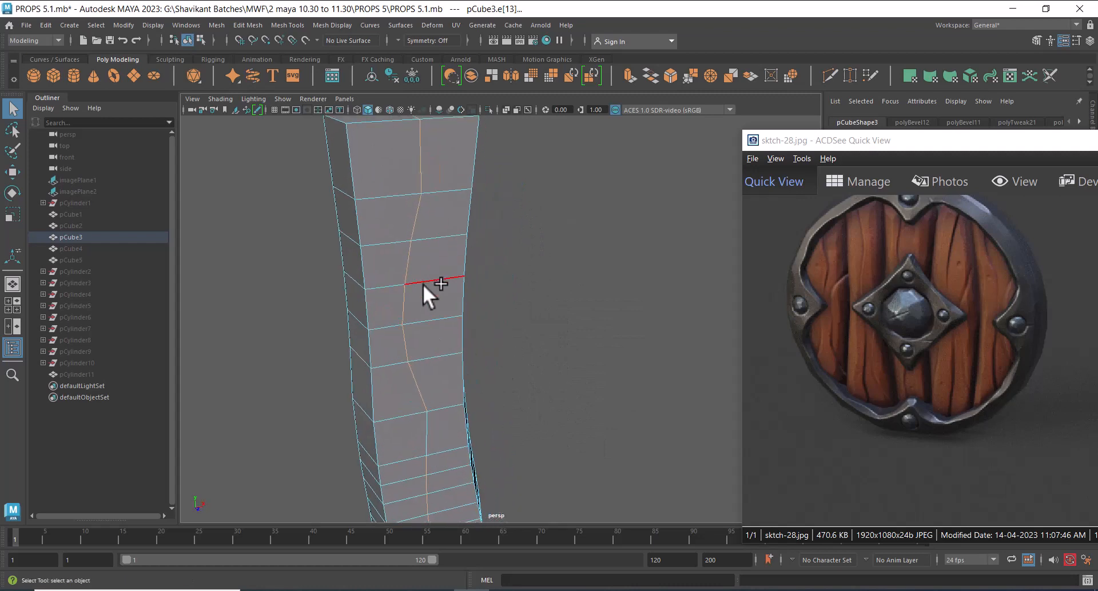
# Try to bevel the selected centre-line edges with 2 segments and a fraction of 0.37.
pyautogui.keyDown('shift'); pyautogui.rightClick(423, 283); pyautogui.keyUp('shift')
pyautogui.click(488, 285)
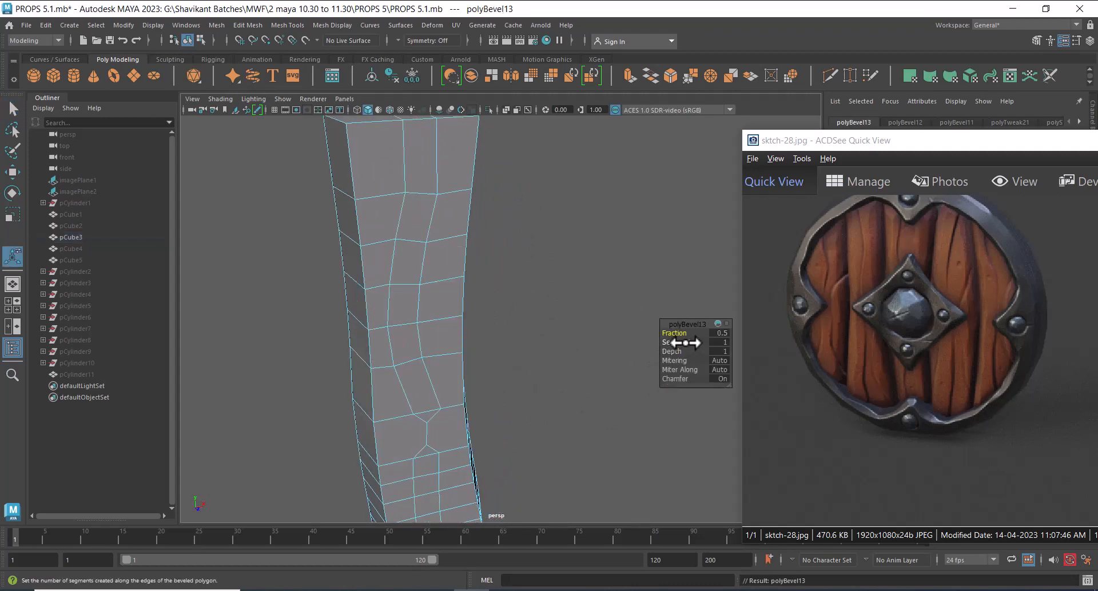
pyautogui.moveTo(686, 342); pyautogui.dragTo(677, 336)
pyautogui.press('t')
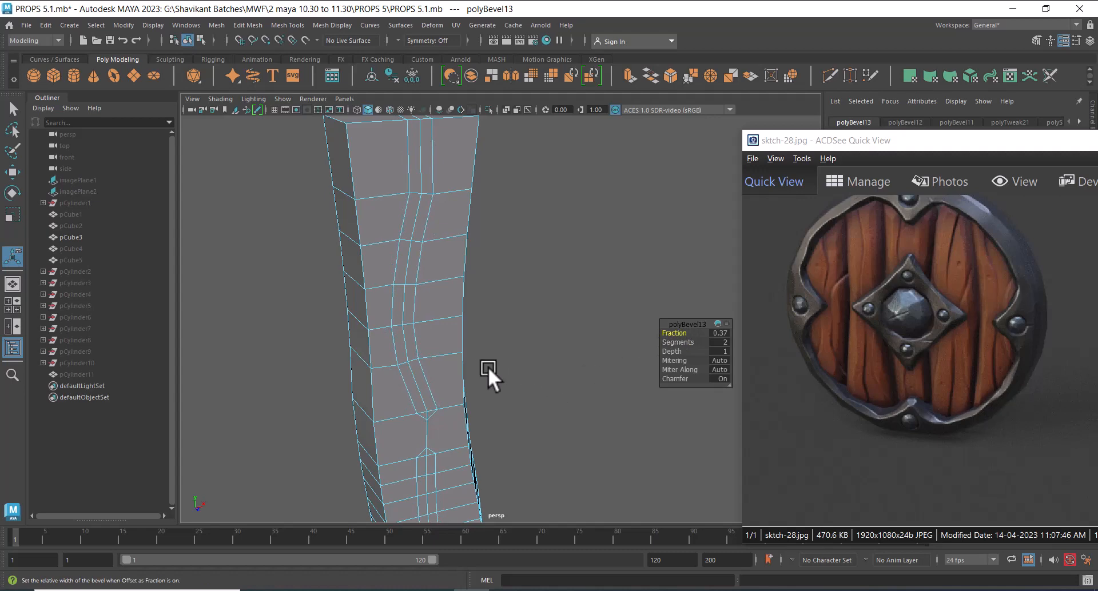
pyautogui.keyDown('alt'); pyautogui.moveTo(475, 367); pyautogui.dragTo(477, 367, button='right'); pyautogui.keyUp('alt')
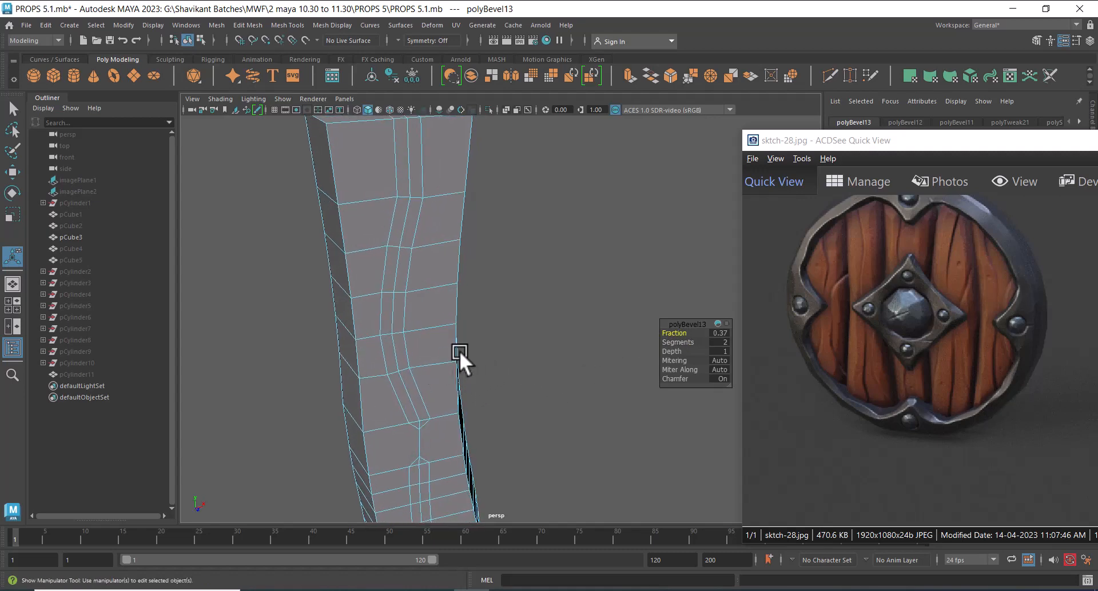
# Undo the bevel on the plank's centre-line edges.
pyautogui.hotkey('ctrl', 'z')
pyautogui.hotkey('ctrl', 'z')
pyautogui.hotkey('ctrl', 'z')
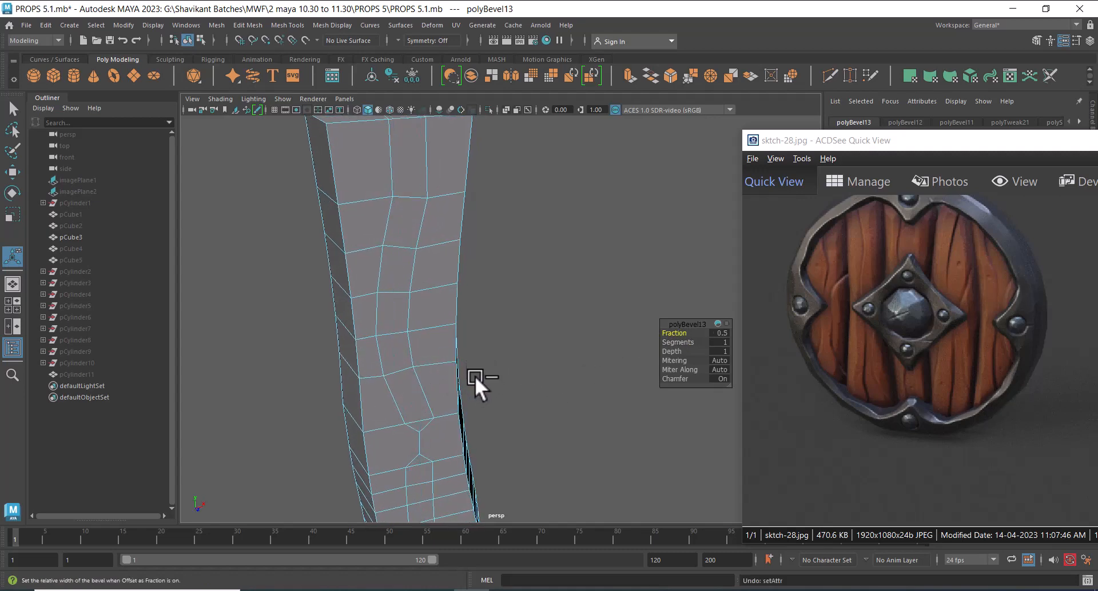
# Try to extrude the selected centre-line edges with an offset of 0.51, a local translate Z of 0.02 and a thickness of 0.05.
pyautogui.keyDown('shift'); pyautogui.rightClick(521, 281); pyautogui.keyUp('shift')
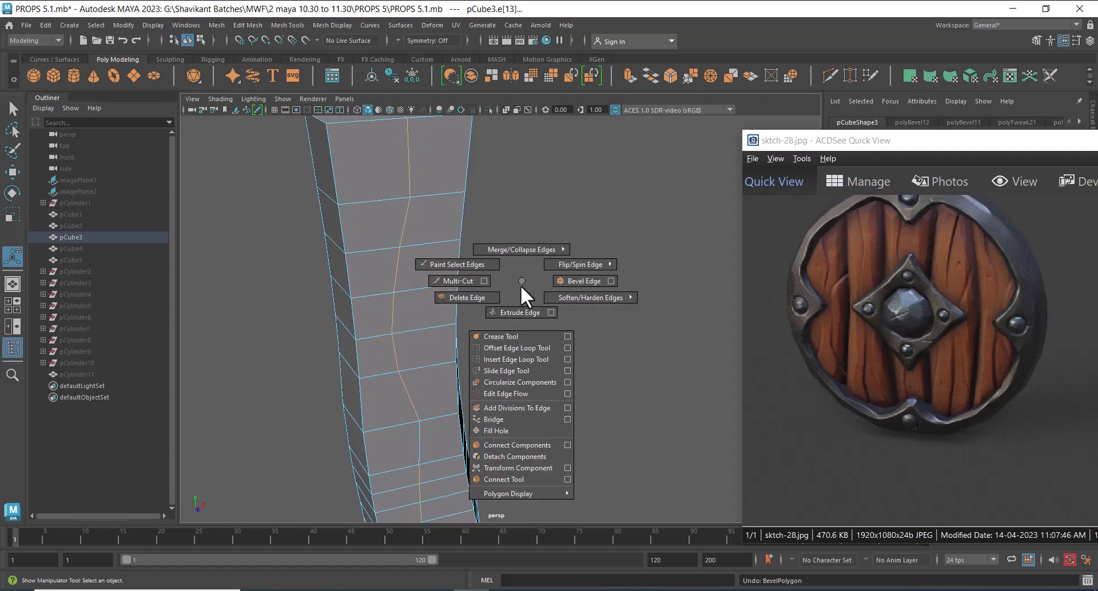
pyautogui.keyDown('shift'); pyautogui.moveTo(521, 285); pyautogui.dragTo(516, 314, button='right'); pyautogui.keyUp('shift')
pyautogui.moveTo(997, 140); pyautogui.dragTo(895, 176)
pyautogui.click(1015, 180)
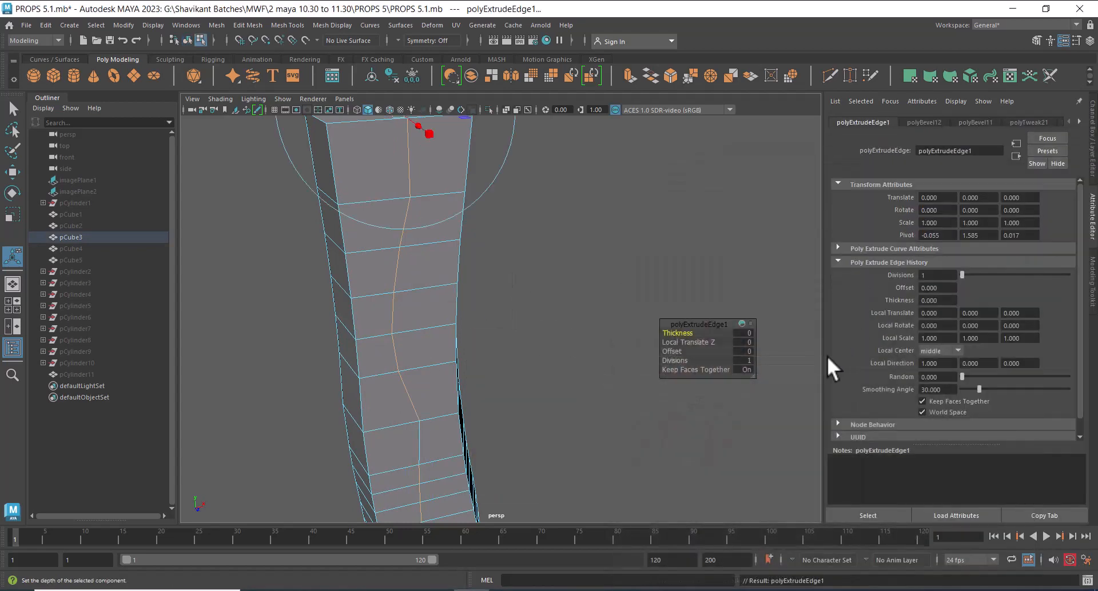
pyautogui.moveTo(675, 351); pyautogui.dragTo(664, 348)
pyautogui.keyDown('alt'); pyautogui.moveTo(523, 319); pyautogui.dragTo(544, 371); pyautogui.keyUp('alt')
pyautogui.moveTo(696, 341)
pyautogui.mouseDown()
pyautogui.moveTo(655, 361)
pyautogui.moveTo(693, 358)
pyautogui.moveTo(684, 334)
pyautogui.moveTo(691, 342)
pyautogui.moveTo(677, 352)
pyautogui.moveTo(686, 332)
pyautogui.mouseUp()
pyautogui.click(680, 361)
# Undo the extrusion of the plank's centre-line edges.
pyautogui.hotkey('ctrl', 'z')
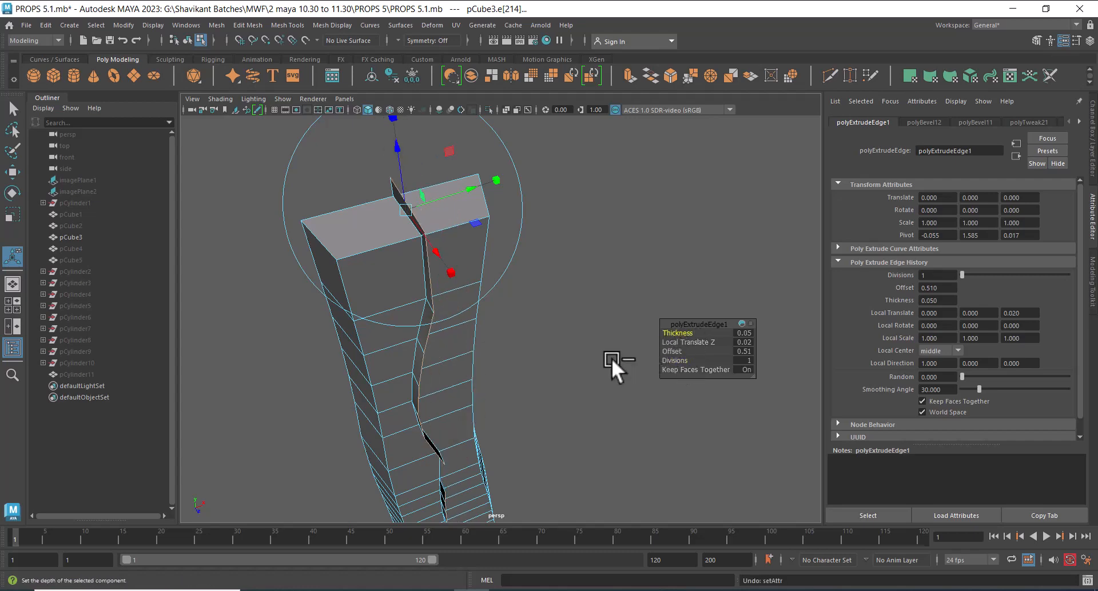
pyautogui.hotkey('ctrl', 'z')
pyautogui.hotkey('ctrl', 'z')
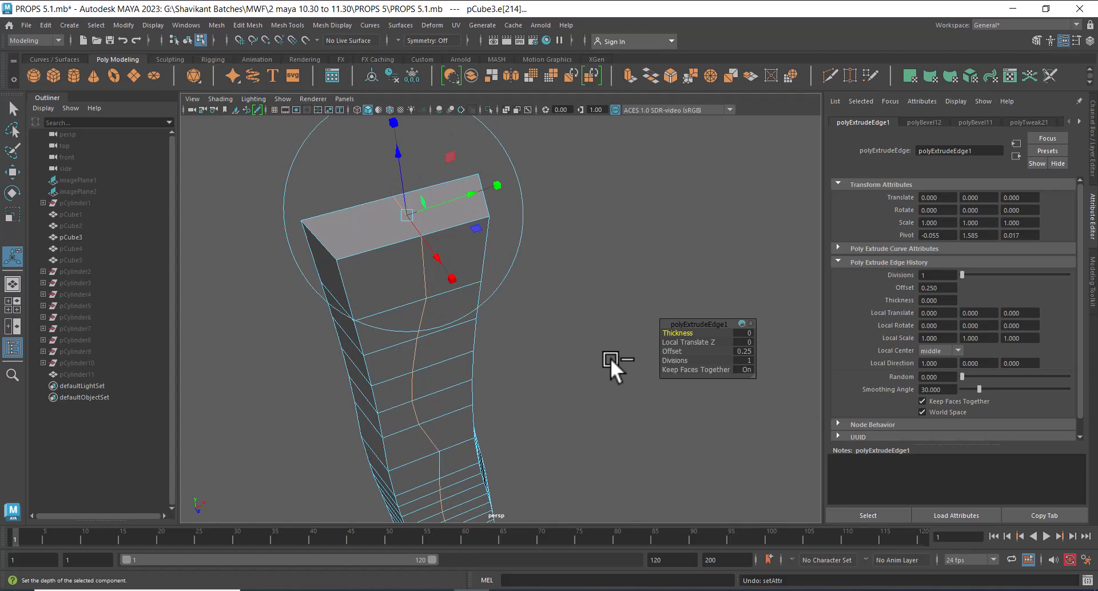
pyautogui.hotkey('ctrl', 'z')
pyautogui.moveTo(404, 154); pyautogui.dragTo(390, 128)
pyautogui.hotkey('ctrl', 'z')
pyautogui.hotkey('ctrl', 'z')
# Try moving the selected centre-line edges along the plank's depth, and undo the move.
pyautogui.press('w')
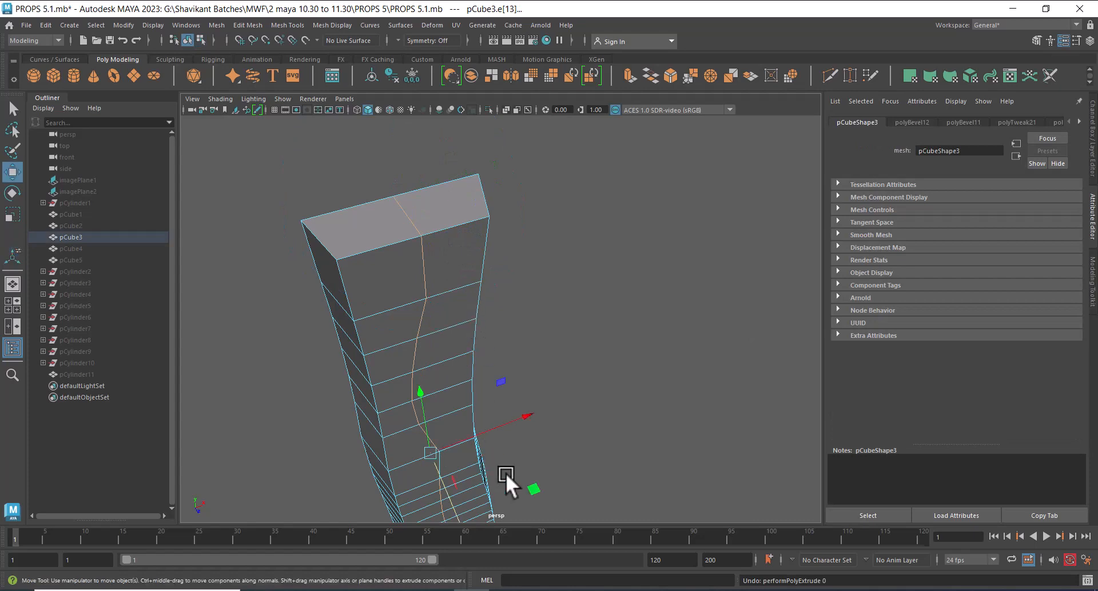
pyautogui.keyDown('alt'); pyautogui.moveTo(505, 473); pyautogui.dragTo(489, 349, button='middle'); pyautogui.keyUp('alt')
pyautogui.moveTo(475, 363); pyautogui.dragTo(497, 378)
pyautogui.hotkey('ctrl', 'z')
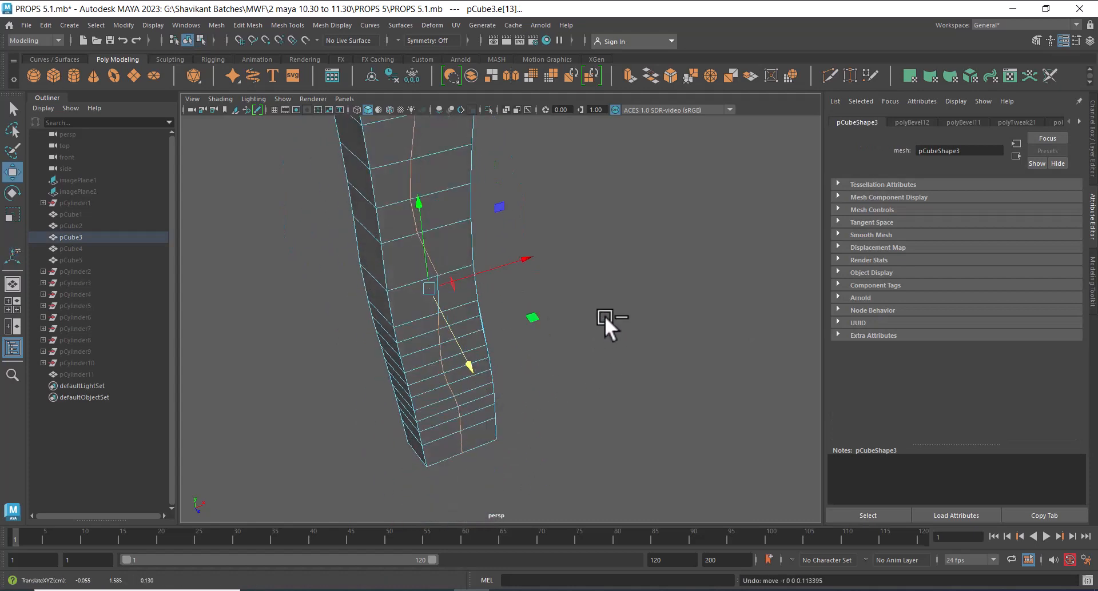
# Bevel the selected centre-line edges with 2 segments and a fraction of 0.5, and set Miter Along to Edge.
pyautogui.keyDown('shift'); pyautogui.moveTo(579, 221); pyautogui.dragTo(637, 225, button='right'); pyautogui.keyUp('shift')
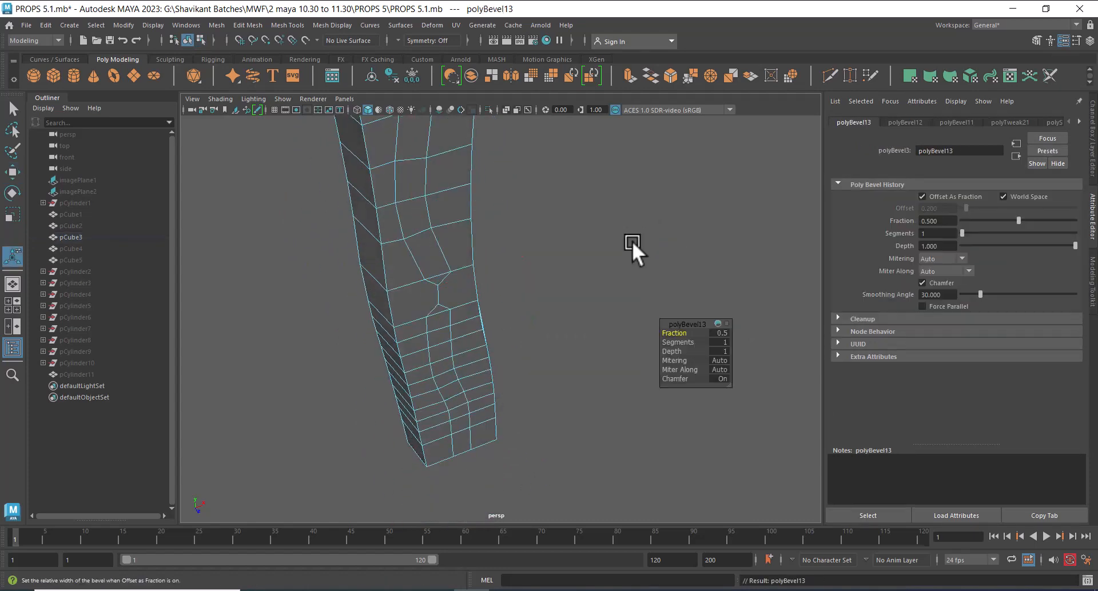
pyautogui.moveTo(679, 342); pyautogui.dragTo(691, 343)
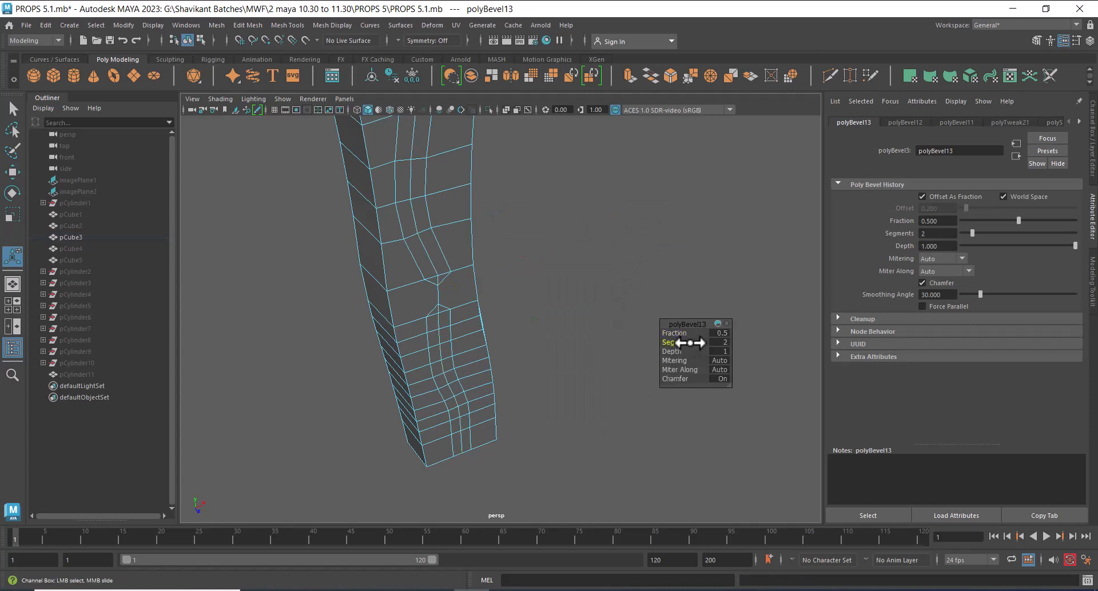
pyautogui.click(668, 367)
pyautogui.click(719, 369)
pyautogui.click(741, 388)
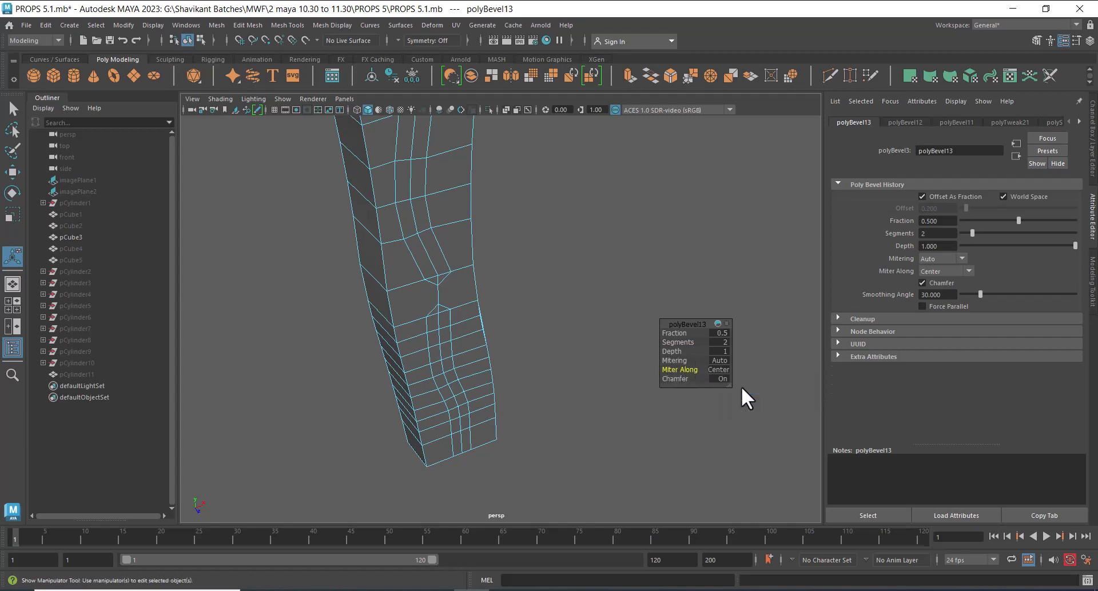
pyautogui.click(720, 370)
pyautogui.click(744, 398)
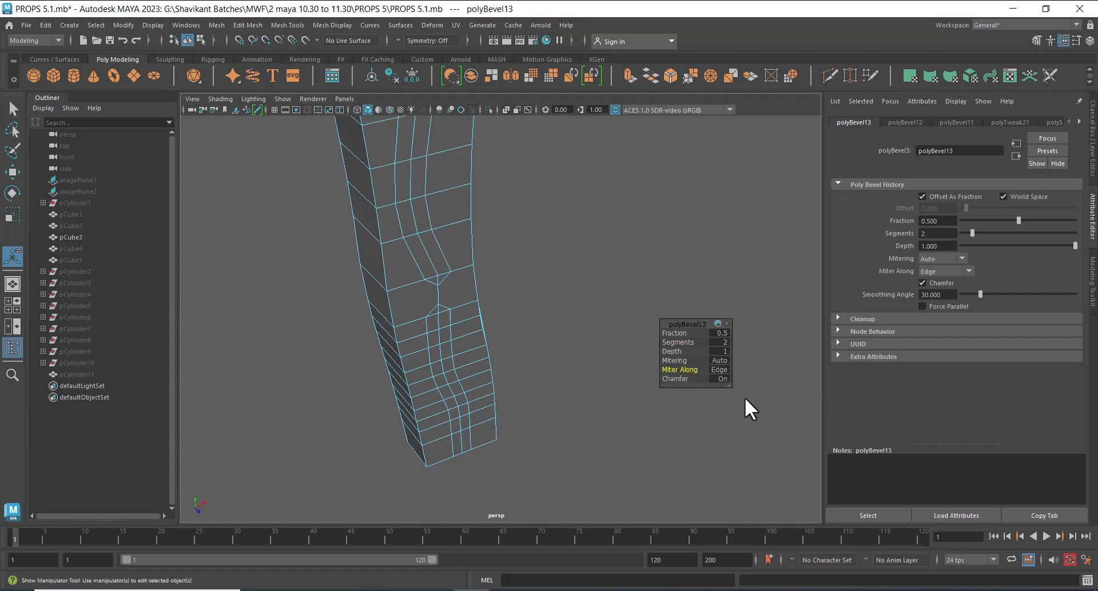
# Set the bevel's mitering to Uniform and keep Chamfer on.
pyautogui.click(723, 359)
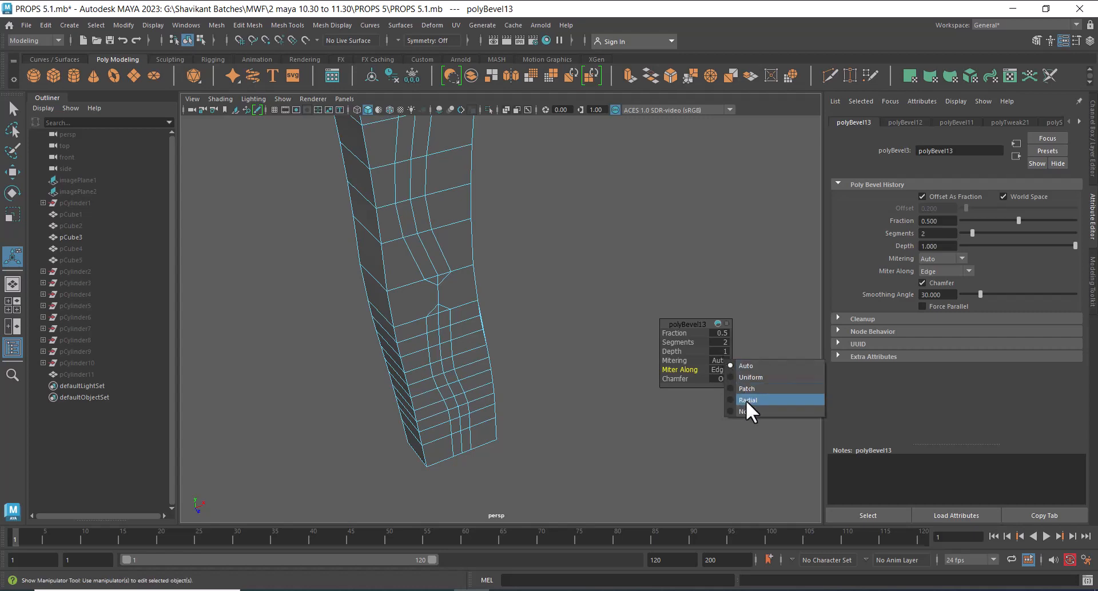
pyautogui.click(746, 401)
pyautogui.click(725, 361)
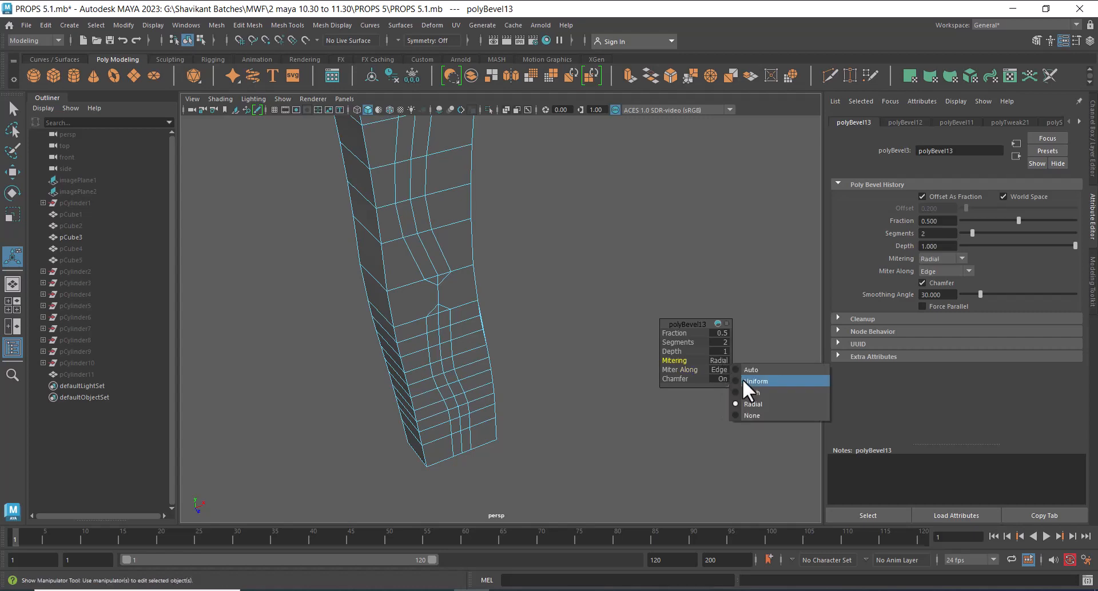
pyautogui.click(743, 380)
pyautogui.scroll(-3, 559, 363)
pyautogui.keyDown('alt'); pyautogui.moveTo(532, 349); pyautogui.dragTo(471, 309); pyautogui.keyUp('alt')
pyautogui.keyDown('alt'); pyautogui.moveTo(471, 309); pyautogui.dragTo(494, 388, button='middle'); pyautogui.keyUp('alt')
pyautogui.scroll(4, 502, 387)
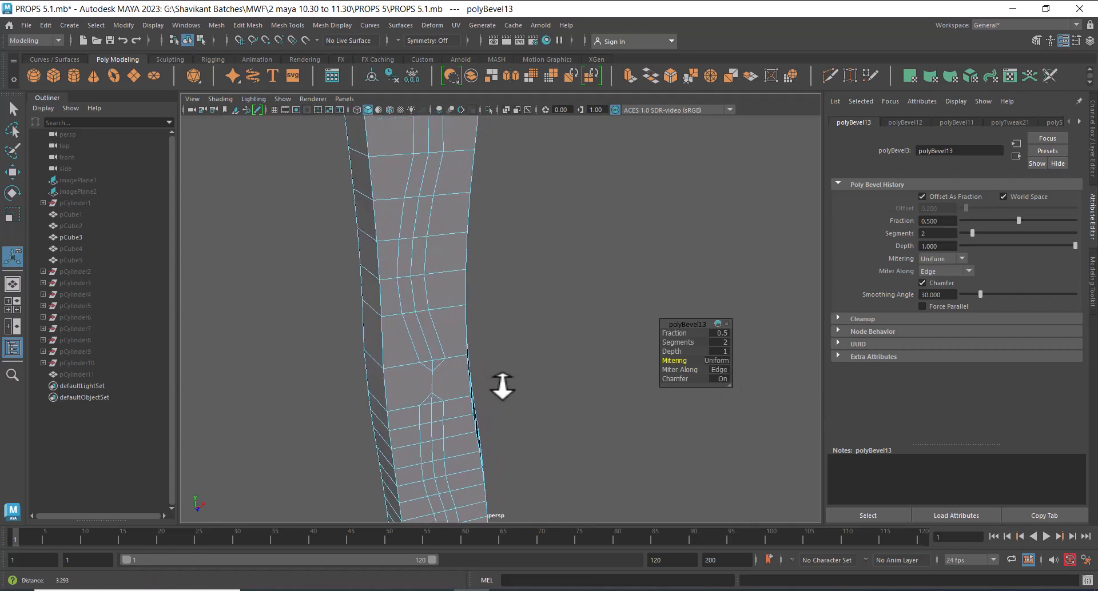
pyautogui.scroll(-1, 502, 387)
pyautogui.click(722, 378)
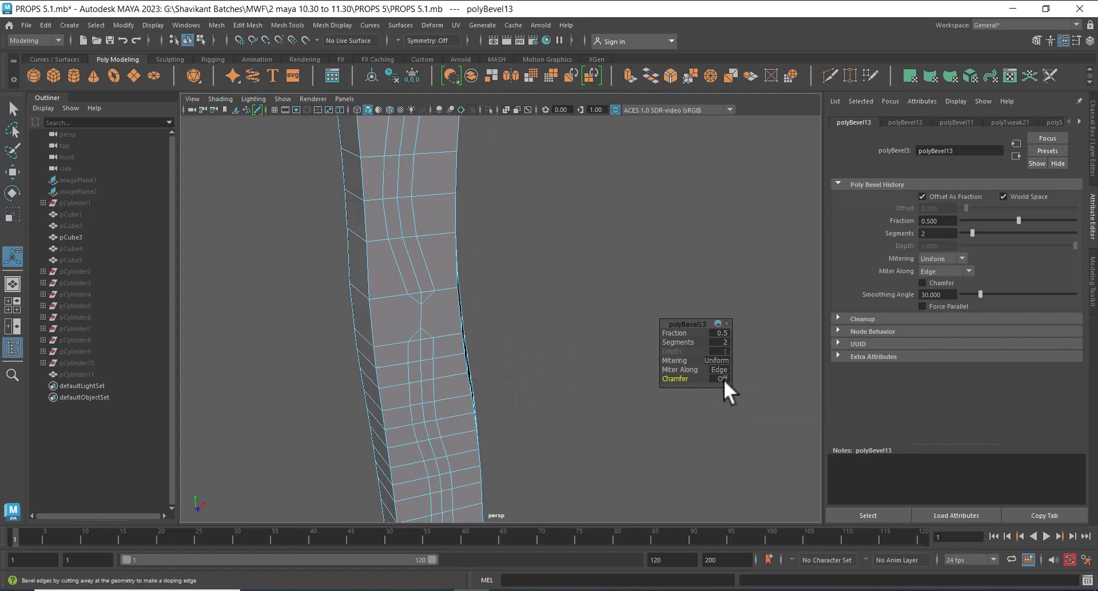
pyautogui.click(724, 380)
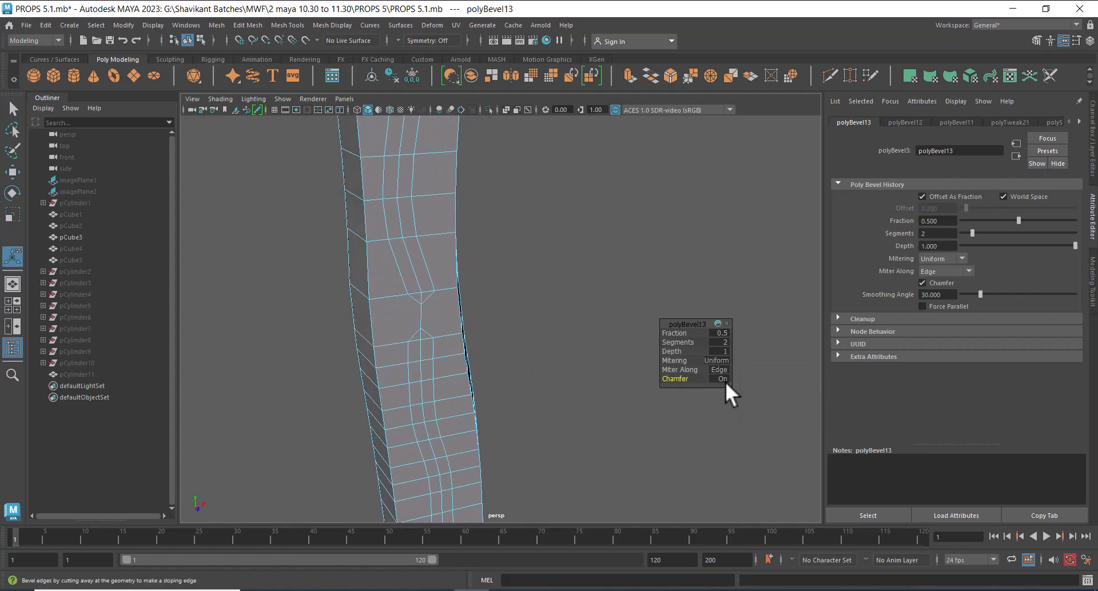
# Examine the bevelled centre lines along the whole plank and compare them with the shield reference image.
pyautogui.scroll(-3, 543, 312)
pyautogui.keyDown('alt'); pyautogui.moveTo(494, 299); pyautogui.dragTo(524, 367, button='middle'); pyautogui.keyUp('alt')
pyautogui.press('w')
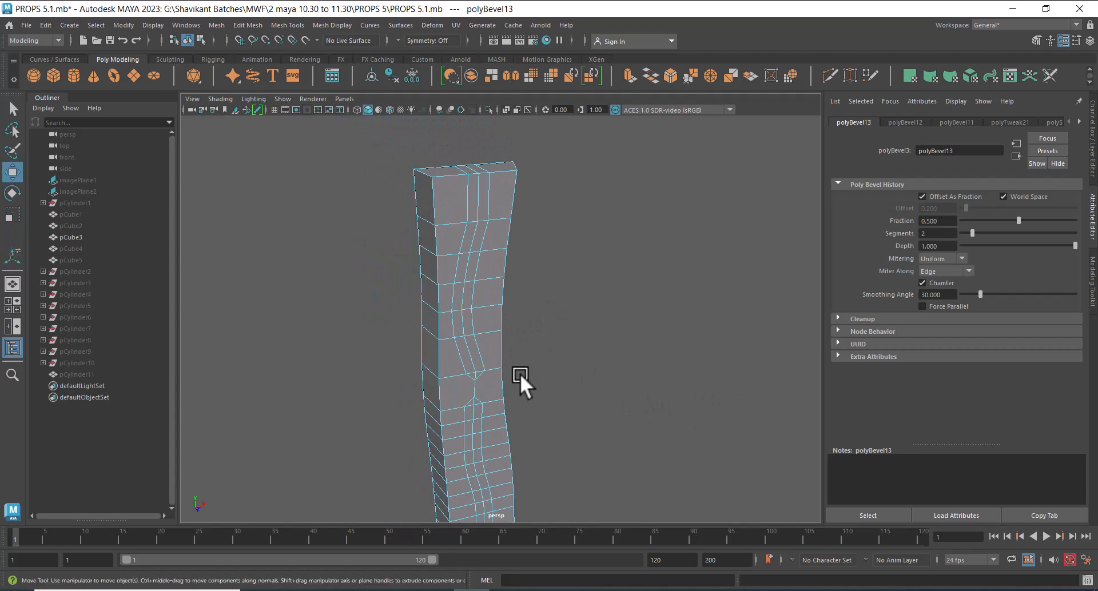
pyautogui.keyDown('alt'); pyautogui.moveTo(520, 373); pyautogui.dragTo(528, 421); pyautogui.keyUp('alt')
pyautogui.keyDown('alt'); pyautogui.moveTo(527, 421); pyautogui.dragTo(552, 375, button='middle'); pyautogui.keyUp('alt')
pyautogui.click(577, 590)
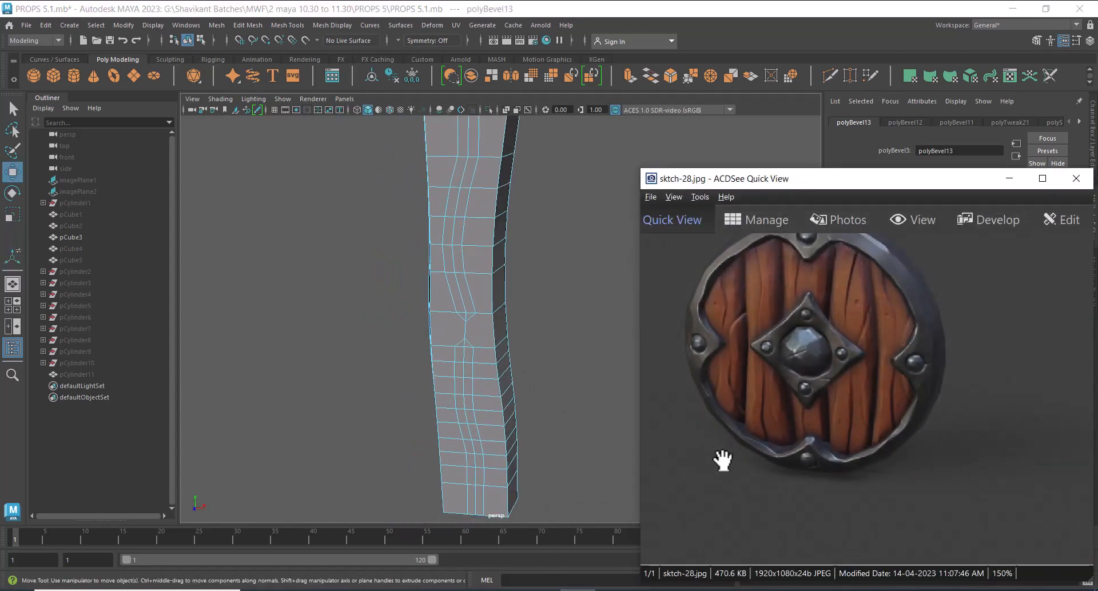
pyautogui.keyDown('alt'); pyautogui.moveTo(512, 347); pyautogui.dragTo(567, 327); pyautogui.keyUp('alt')
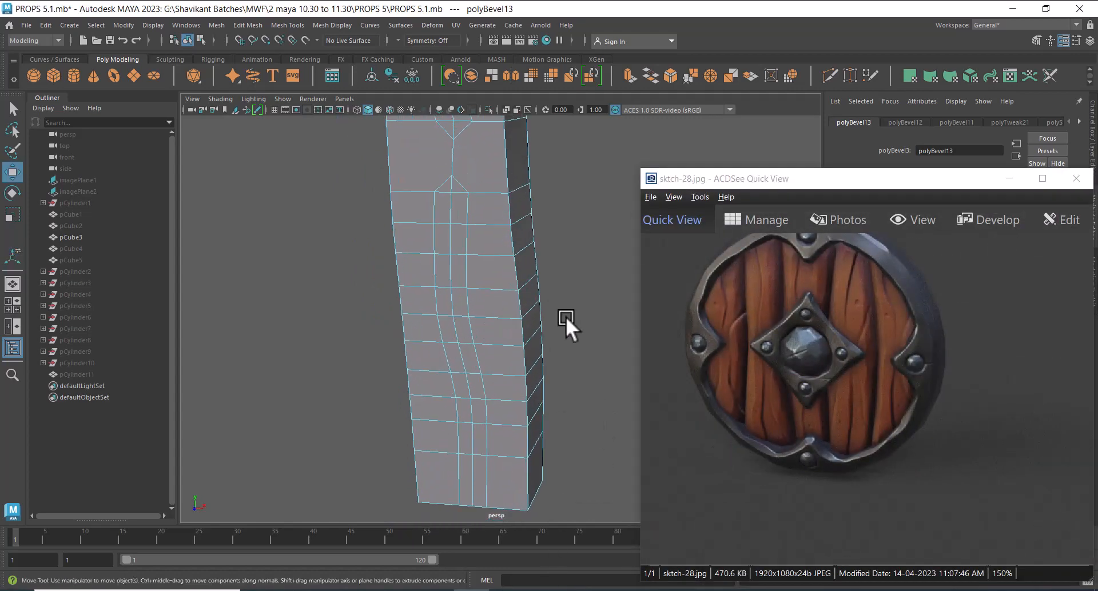
pyautogui.click(1012, 179)
# Scale in the short crosswise edges between the bevel lines on the first three rows of the lower crack, narrowing its upper tip.
pyautogui.keyDown('alt'); pyautogui.moveTo(457, 274); pyautogui.dragTo(497, 253); pyautogui.keyUp('alt')
pyautogui.keyDown('alt'); pyautogui.moveTo(497, 253); pyautogui.dragTo(522, 315, button='middle'); pyautogui.keyUp('alt')
pyautogui.scroll(4, 538, 294)
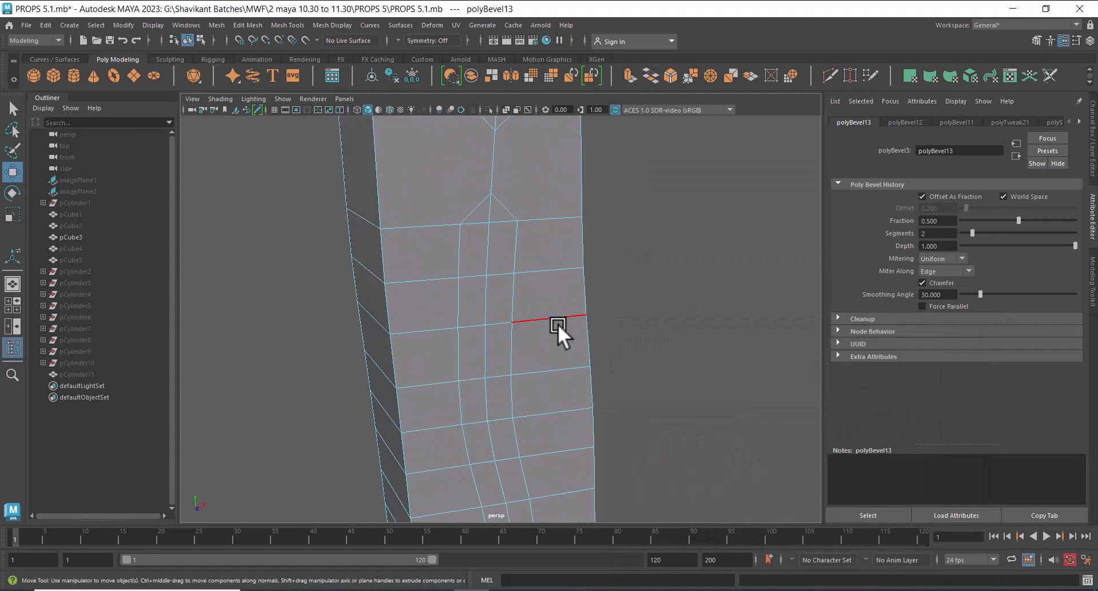
pyautogui.moveTo(523, 153); pyautogui.dragTo(525, 149, button='right')
pyautogui.click(473, 224)
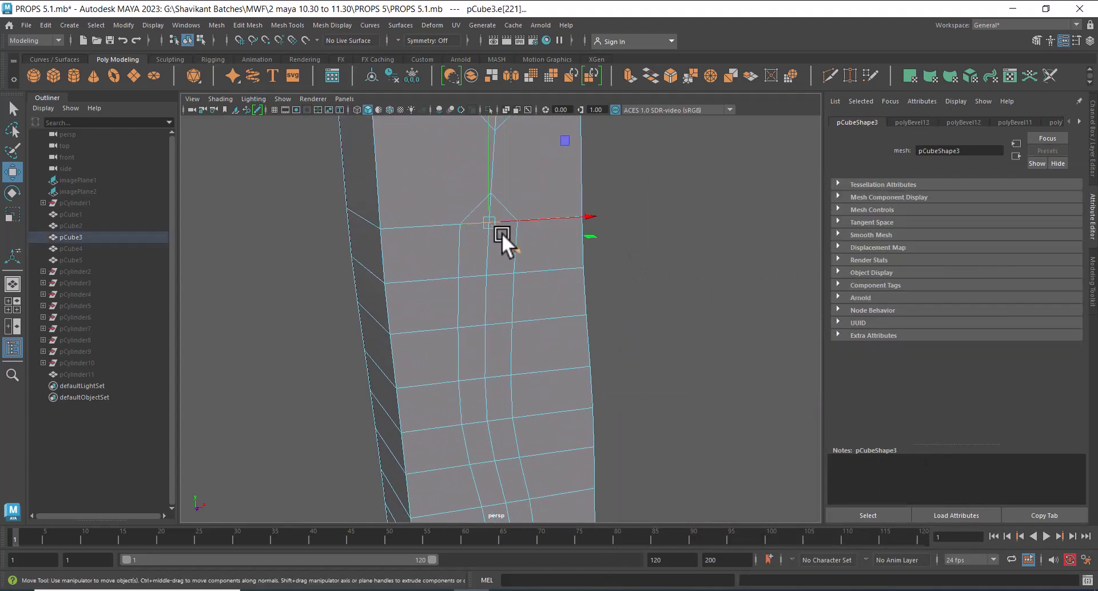
pyautogui.press('r')
pyautogui.moveTo(490, 223); pyautogui.dragTo(469, 231)
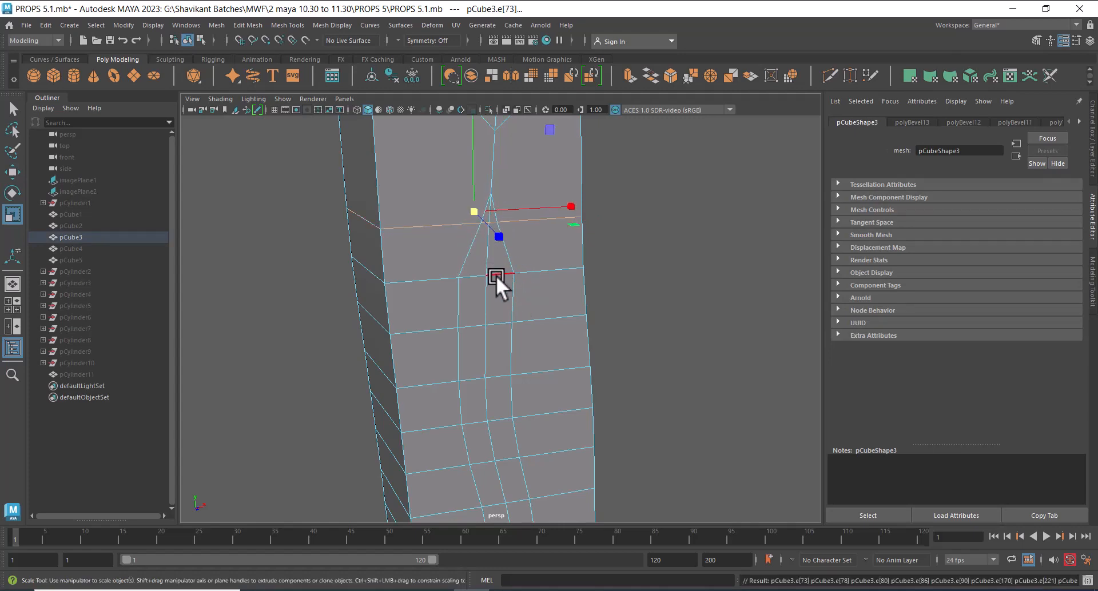
pyautogui.click(476, 278)
pyautogui.doubleClick(476, 277)
pyautogui.moveTo(494, 273); pyautogui.dragTo(475, 274)
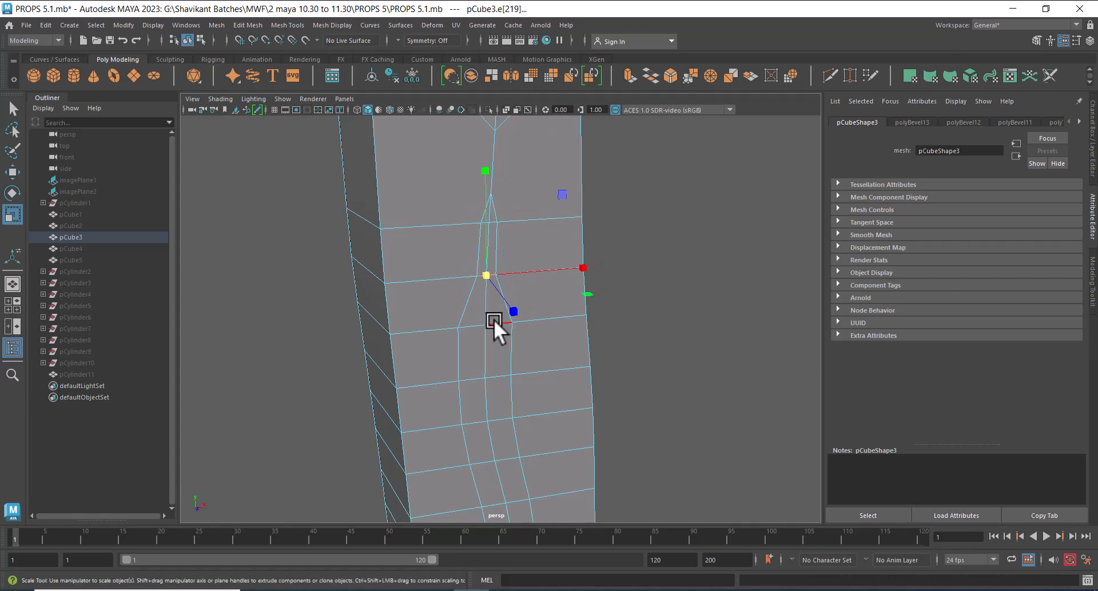
pyautogui.click(494, 324)
pyautogui.doubleClick(464, 327)
pyautogui.moveTo(485, 323); pyautogui.dragTo(471, 328)
# Narrow the fourth and fifth rows of the lower crack by scaling in their crosswise edges.
pyautogui.click(480, 377)
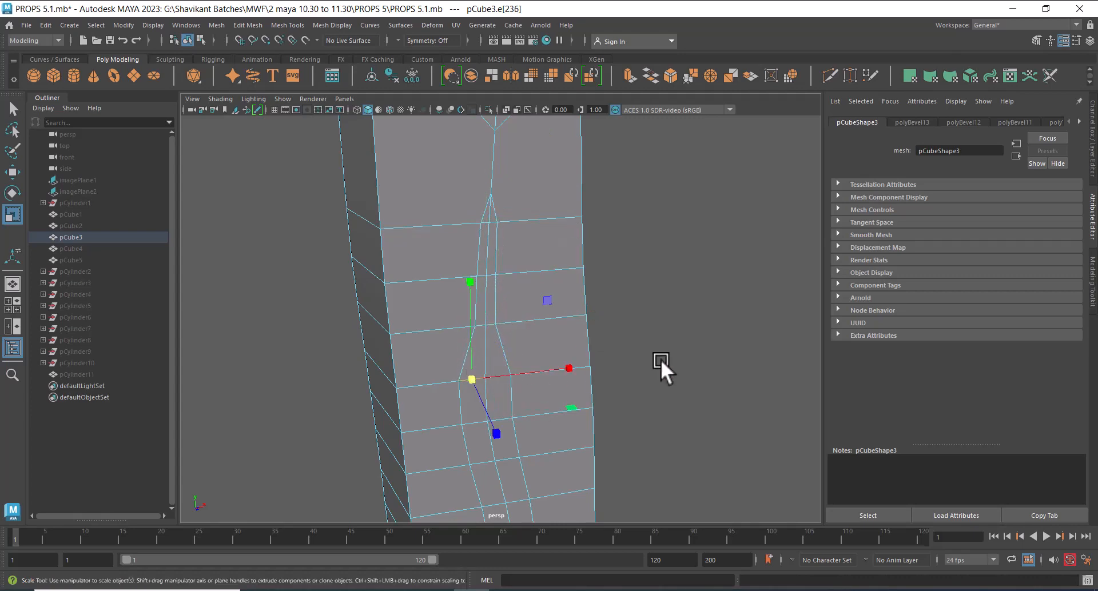
pyautogui.click(660, 359)
pyautogui.click(498, 372)
pyautogui.moveTo(492, 374); pyautogui.dragTo(473, 382)
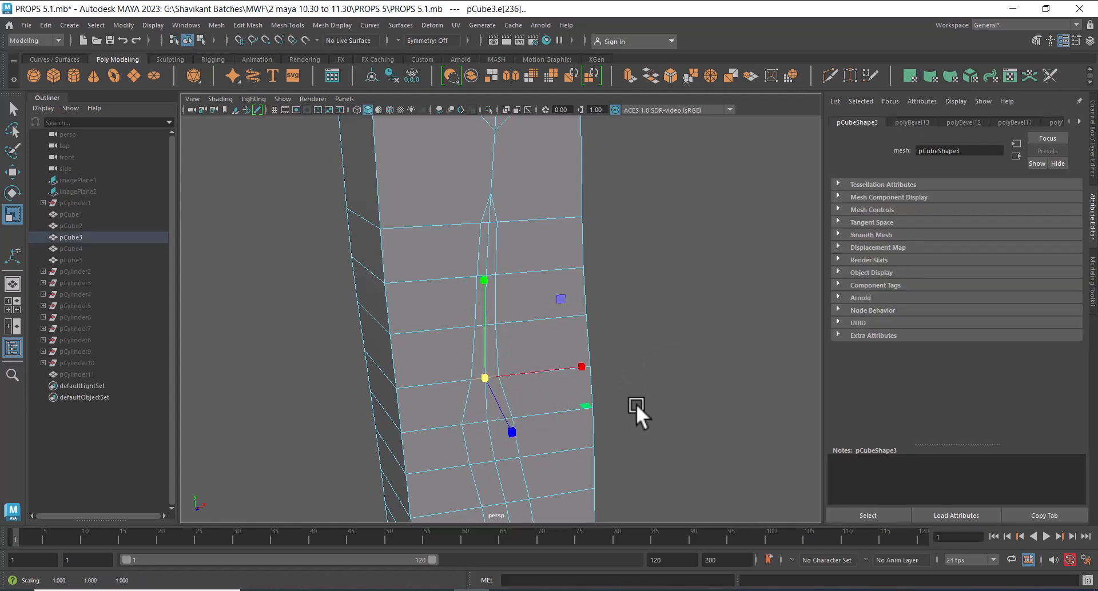
pyautogui.click(635, 404)
pyautogui.click(499, 419)
pyautogui.moveTo(498, 420); pyautogui.dragTo(472, 426)
# Scale in the paired crosswise edges on the next three rows down the lower crack.
pyautogui.keyDown('alt'); pyautogui.moveTo(533, 401); pyautogui.dragTo(543, 306, button='middle'); pyautogui.keyUp('alt')
pyautogui.scroll(5, 589, 427)
pyautogui.keyDown('alt'); pyautogui.moveTo(589, 427); pyautogui.dragTo(587, 306, button='middle'); pyautogui.keyUp('alt')
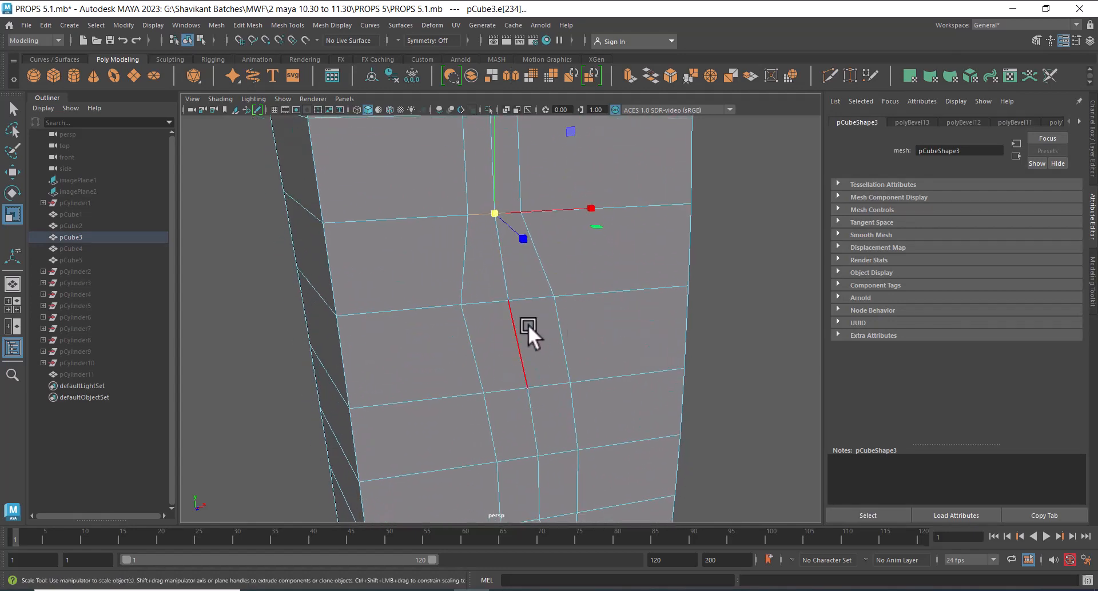
pyautogui.click(528, 300)
pyautogui.keyDown('shift'); pyautogui.click(497, 300); pyautogui.keyUp('shift')
pyautogui.moveTo(513, 301); pyautogui.dragTo(492, 308)
pyautogui.keyDown('alt'); pyautogui.moveTo(535, 386); pyautogui.dragTo(523, 330, button='middle'); pyautogui.keyUp('alt')
pyautogui.scroll(3, 523, 330)
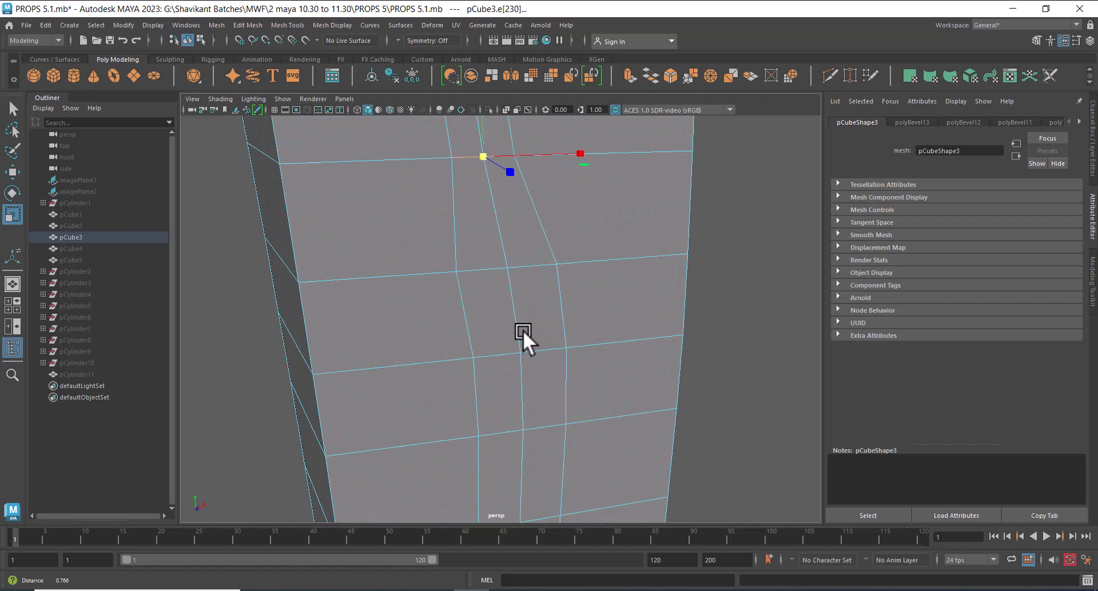
pyautogui.click(536, 265)
pyautogui.keyDown('shift'); pyautogui.click(475, 269); pyautogui.keyUp('shift')
pyautogui.moveTo(513, 270); pyautogui.dragTo(503, 268)
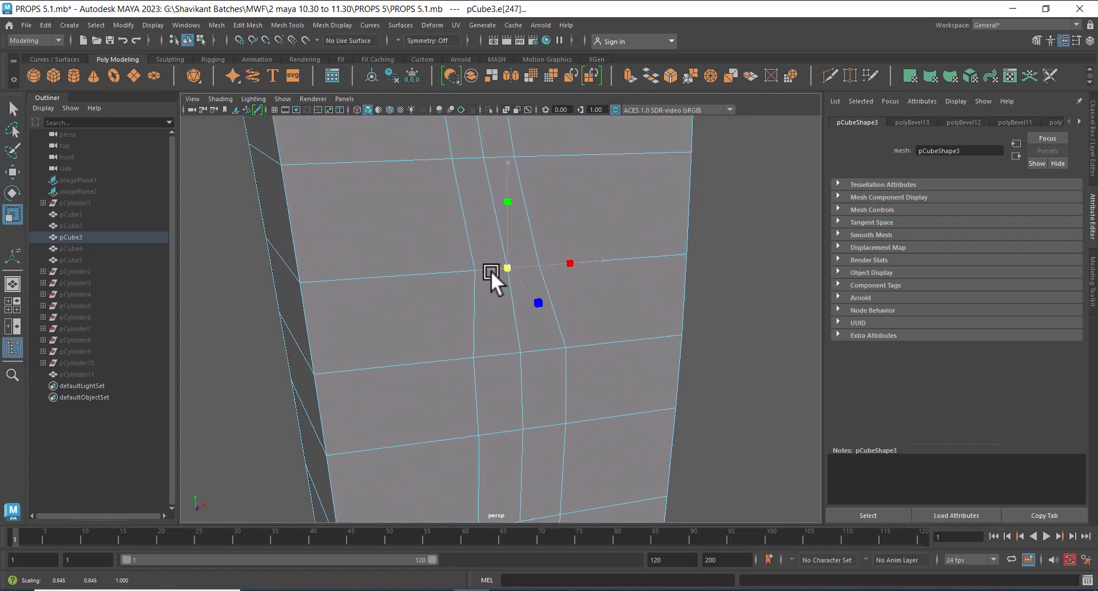
pyautogui.click(517, 351)
pyautogui.keyDown('shift'); pyautogui.click(519, 359); pyautogui.keyUp('shift')
pyautogui.moveTo(520, 353); pyautogui.dragTo(501, 358)
# Narrow the last two crosswise rows of the lower crack above the plank's bottom end.
pyautogui.keyDown('alt'); pyautogui.moveTo(544, 407); pyautogui.dragTo(534, 262, button='middle'); pyautogui.keyUp('alt')
pyautogui.click(510, 254)
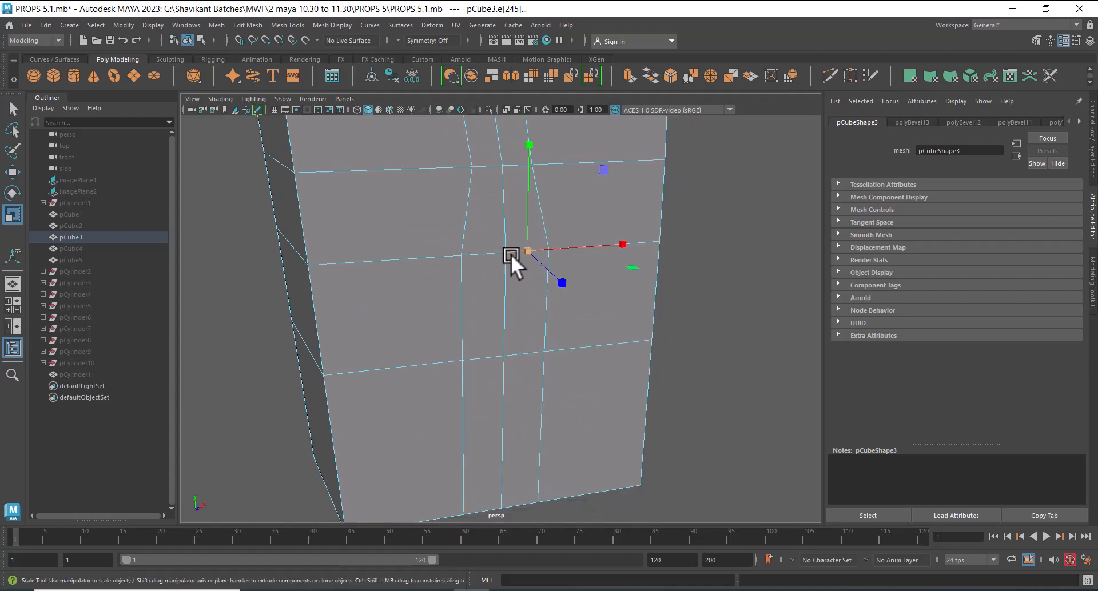
pyautogui.keyDown('shift'); pyautogui.click(487, 254); pyautogui.keyUp('shift')
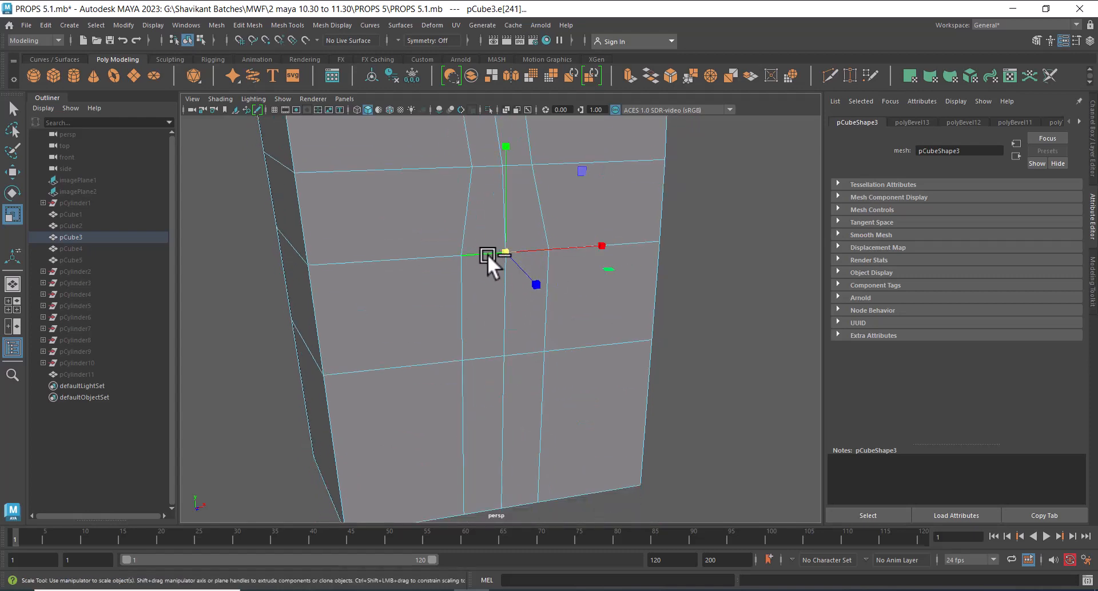
pyautogui.click(525, 355)
pyautogui.keyDown('shift'); pyautogui.click(485, 354); pyautogui.keyUp('shift')
pyautogui.moveTo(507, 354); pyautogui.dragTo(495, 355)
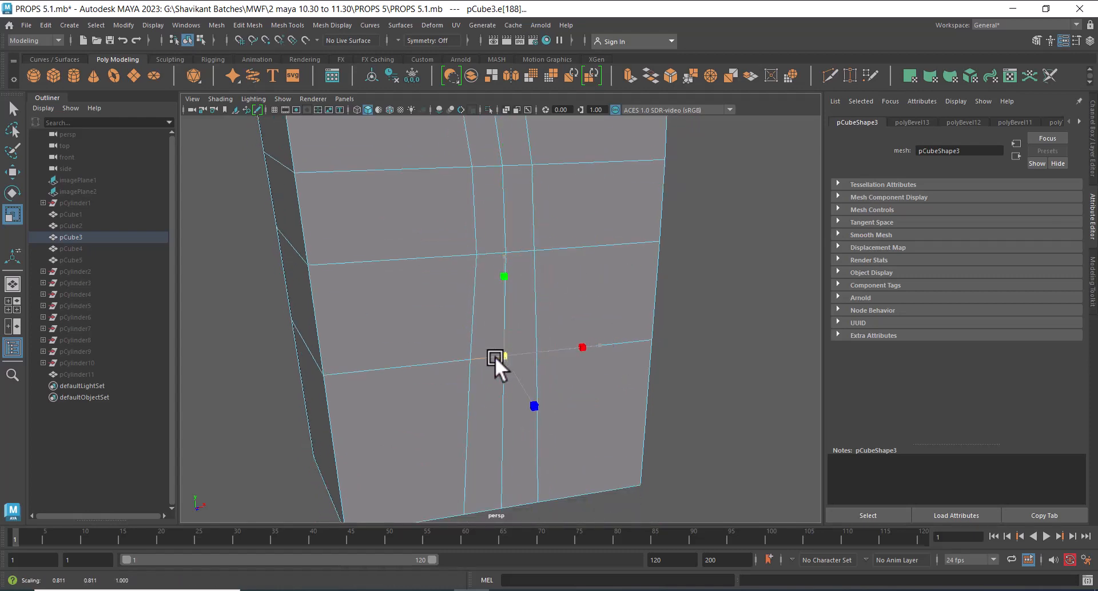
# Scale in the crosswise edges of the two lowest rows of the upper crack, tapering it toward the gap.
pyautogui.scroll(-2, 527, 434)
pyautogui.keyDown('alt'); pyautogui.moveTo(526, 433); pyautogui.dragTo(583, 429); pyautogui.keyUp('alt')
pyautogui.keyDown('shift'); pyautogui.click(496, 287); pyautogui.keyUp('shift')
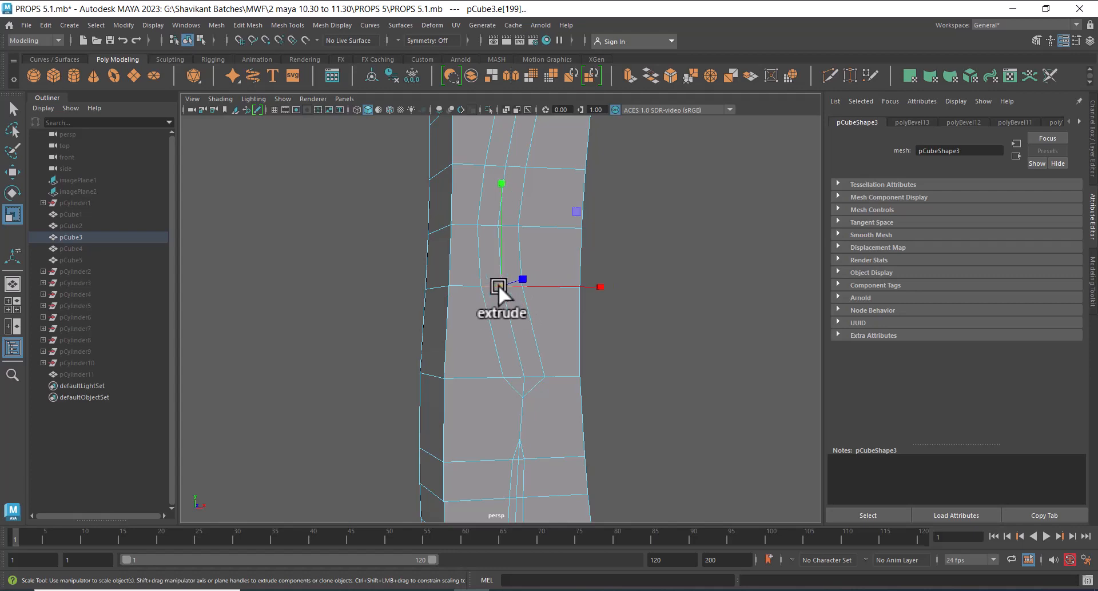
pyautogui.moveTo(503, 287); pyautogui.dragTo(492, 288)
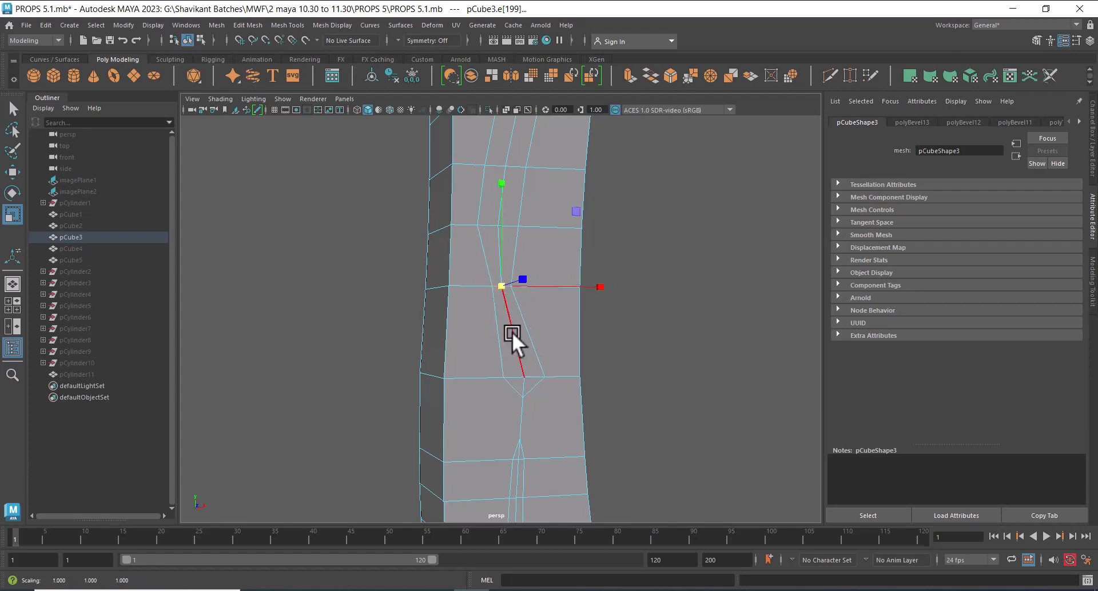
pyautogui.click(536, 376)
pyautogui.keyDown('shift'); pyautogui.click(514, 378); pyautogui.keyUp('shift')
pyautogui.moveTo(526, 379); pyautogui.dragTo(519, 376)
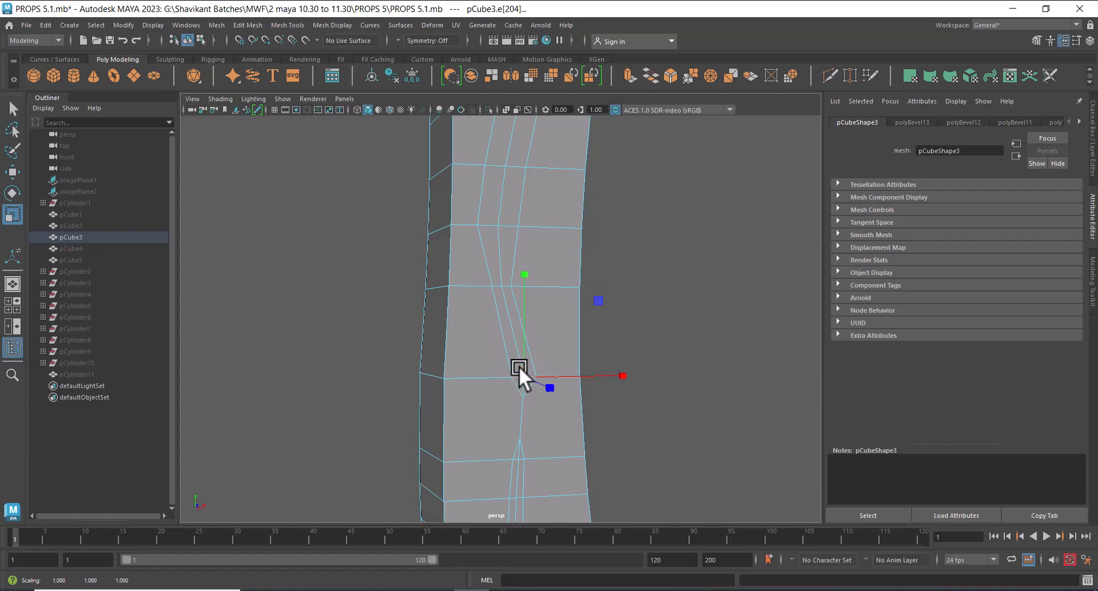
# Scale in the paired crosswise edges on the next two rows up the upper crack.
pyautogui.click(511, 226)
pyautogui.keyDown('shift'); pyautogui.click(485, 222); pyautogui.keyUp('shift')
pyautogui.moveTo(498, 228); pyautogui.dragTo(488, 229)
pyautogui.keyDown('alt'); pyautogui.moveTo(493, 230); pyautogui.dragTo(500, 305, button='middle'); pyautogui.keyUp('alt')
pyautogui.keyDown('alt'); pyautogui.moveTo(500, 305); pyautogui.dragTo(551, 319, button='right'); pyautogui.keyUp('alt')
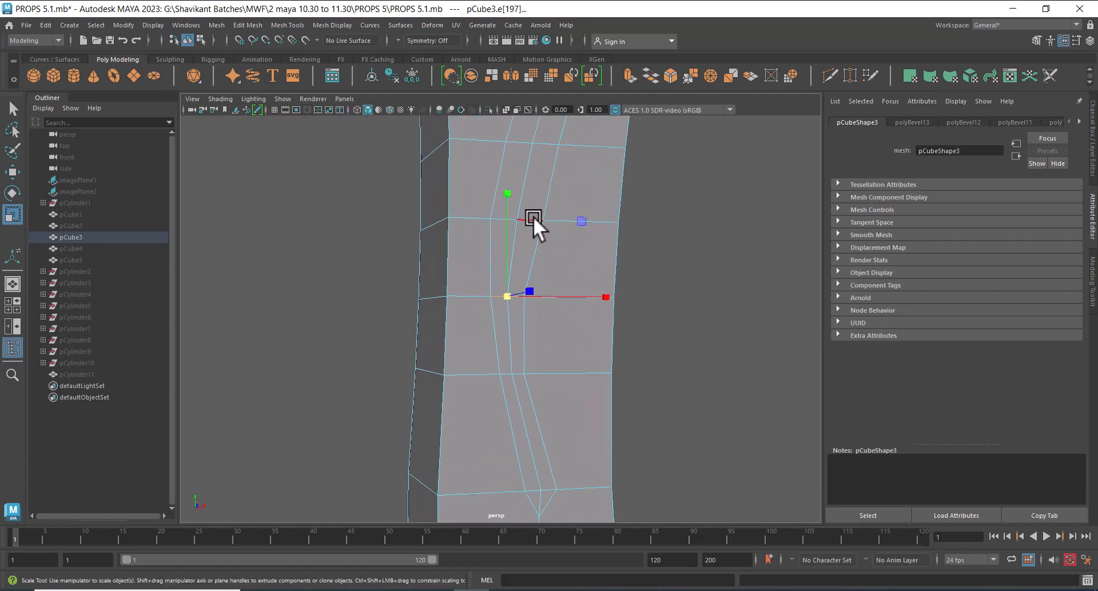
pyautogui.click(530, 220)
pyautogui.keyDown('alt'); pyautogui.moveTo(524, 230); pyautogui.dragTo(555, 296, button='right'); pyautogui.keyUp('alt')
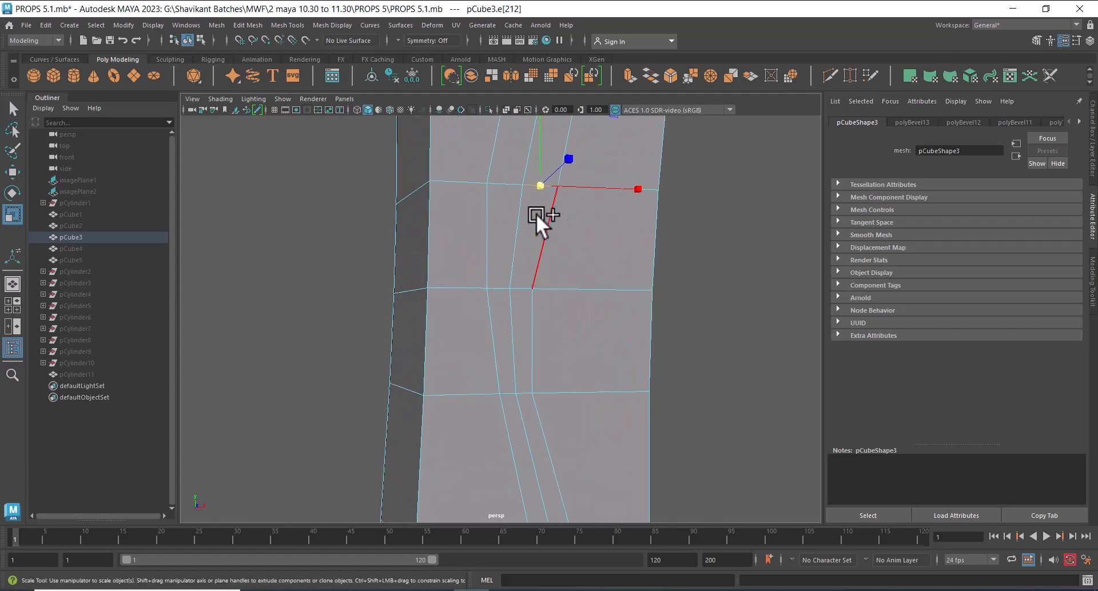
pyautogui.keyDown('shift'); pyautogui.click(512, 183); pyautogui.keyUp('shift')
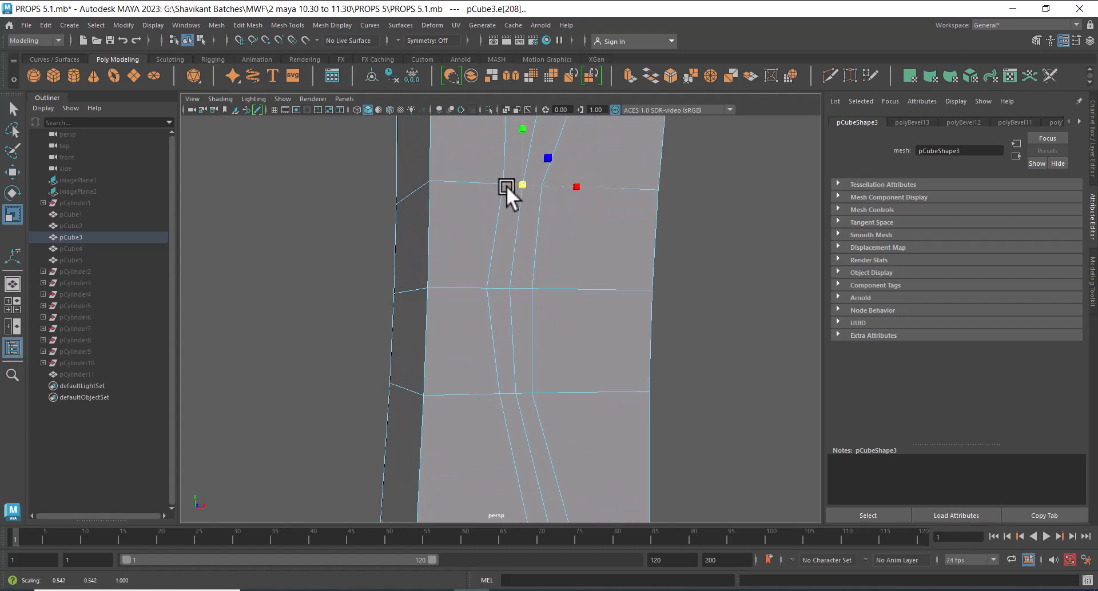
# Narrow the upper crack's two remaining crosswise rows below the plank's top end by scaling in their edges.
pyautogui.keyDown('alt'); pyautogui.moveTo(506, 186); pyautogui.dragTo(527, 346, button='middle'); pyautogui.keyUp('alt')
pyautogui.keyDown('alt'); pyautogui.moveTo(528, 346); pyautogui.dragTo(543, 347, button='right'); pyautogui.keyUp('alt')
pyautogui.click(581, 228)
pyautogui.click(574, 225)
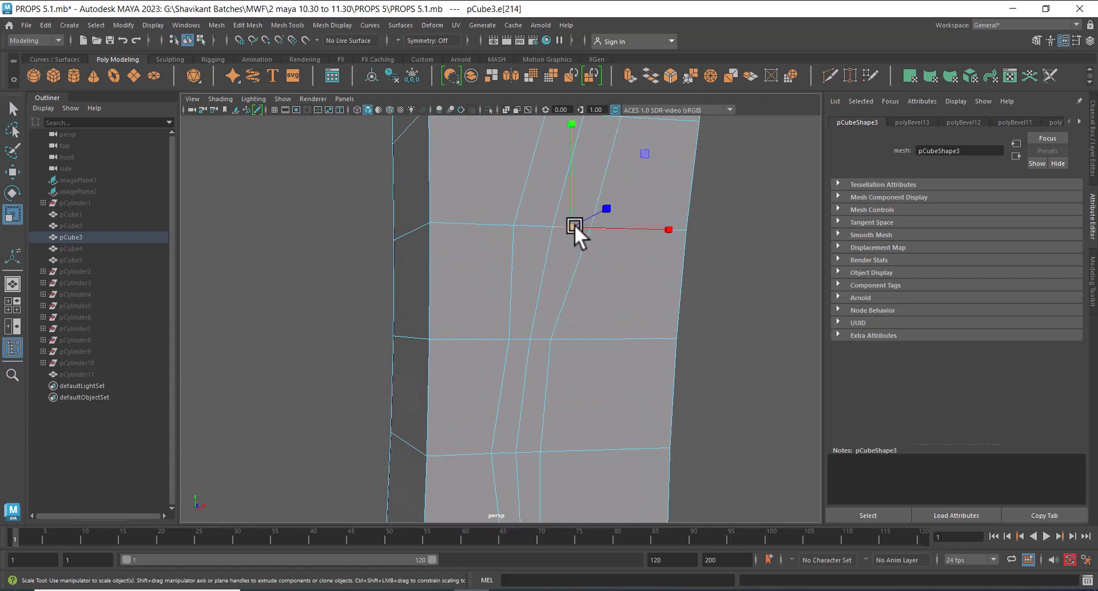
pyautogui.keyDown('shift'); pyautogui.click(533, 223); pyautogui.keyUp('shift')
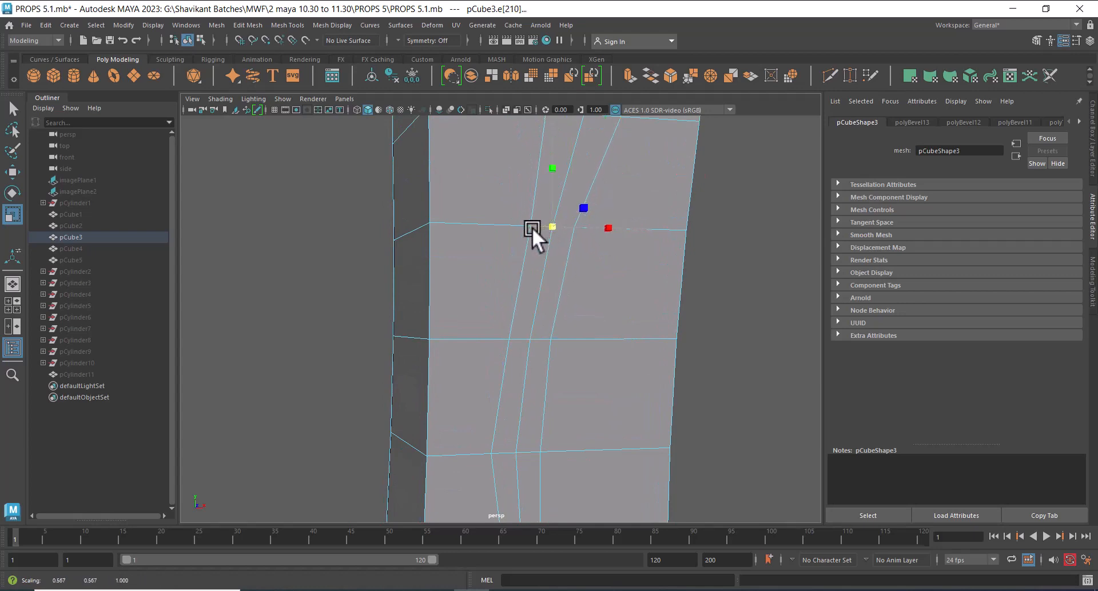
pyautogui.scroll(-2, 550, 367)
pyautogui.scroll(-2, 533, 310)
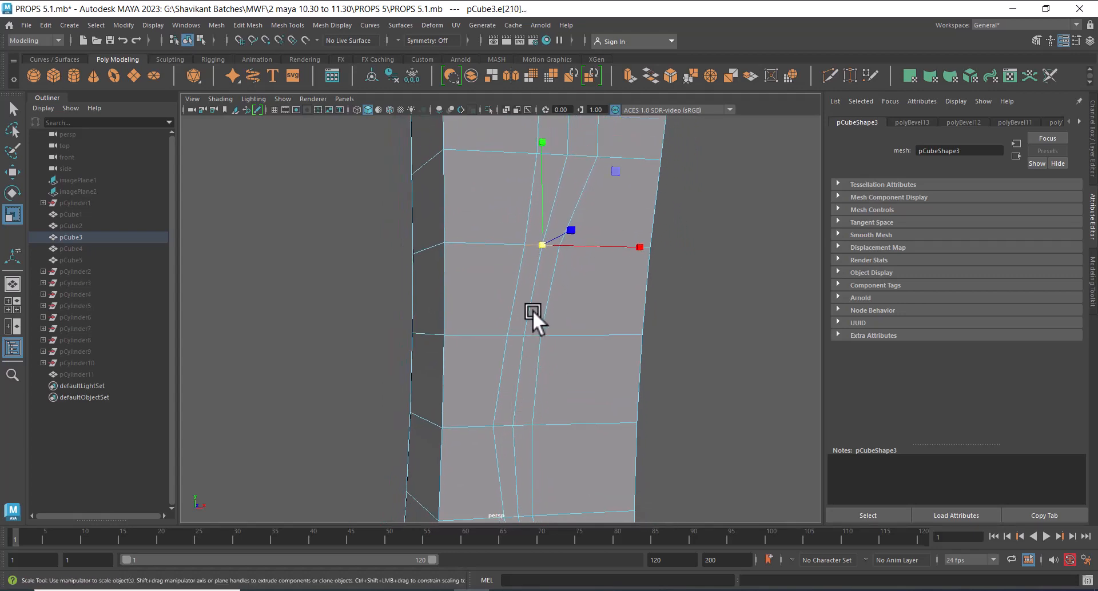
pyautogui.keyDown('alt'); pyautogui.moveTo(562, 170); pyautogui.dragTo(558, 275, button='middle'); pyautogui.keyUp('alt')
pyautogui.click(574, 259)
pyautogui.keyDown('shift'); pyautogui.click(547, 261); pyautogui.keyUp('shift')
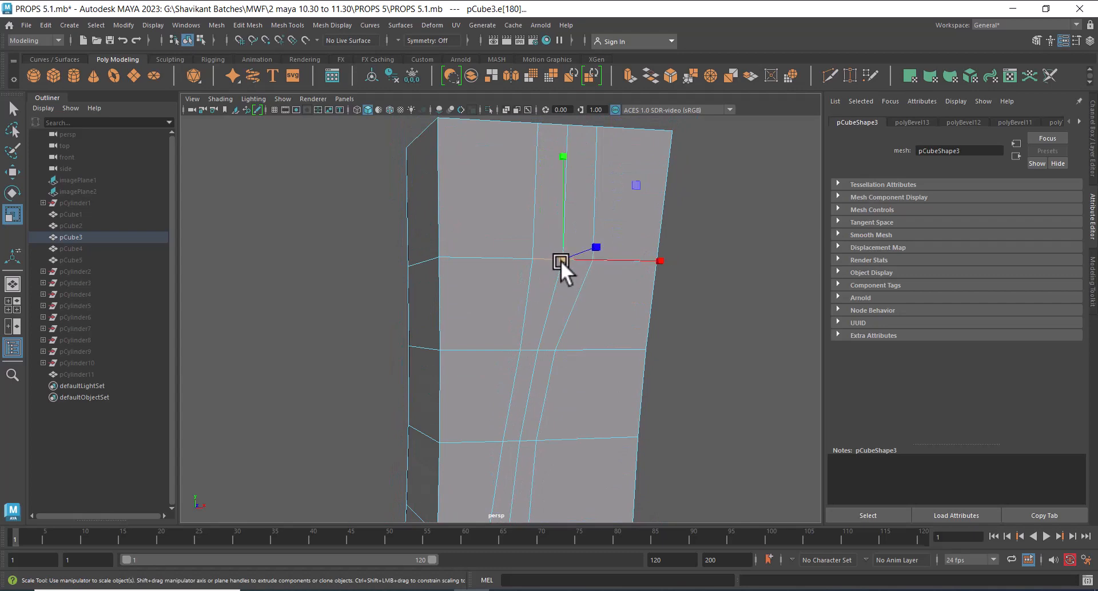
pyautogui.moveTo(562, 262); pyautogui.dragTo(559, 260)
pyautogui.keyDown('alt'); pyautogui.moveTo(573, 220); pyautogui.dragTo(573, 299, button='middle'); pyautogui.keyUp('alt')
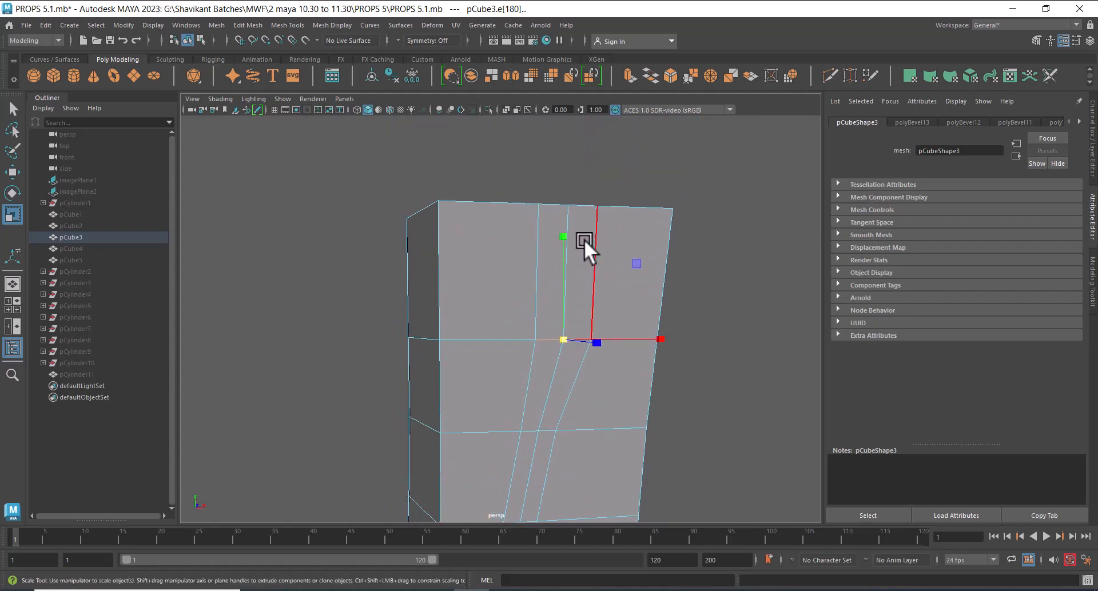
# Widen the upper crack's opening at the plank's top end by scaling out its two front edges.
pyautogui.click(580, 203)
pyautogui.keyDown('alt'); pyautogui.moveTo(580, 207); pyautogui.dragTo(593, 310); pyautogui.keyUp('alt')
pyautogui.keyDown('shift'); pyautogui.click(553, 190); pyautogui.keyUp('shift')
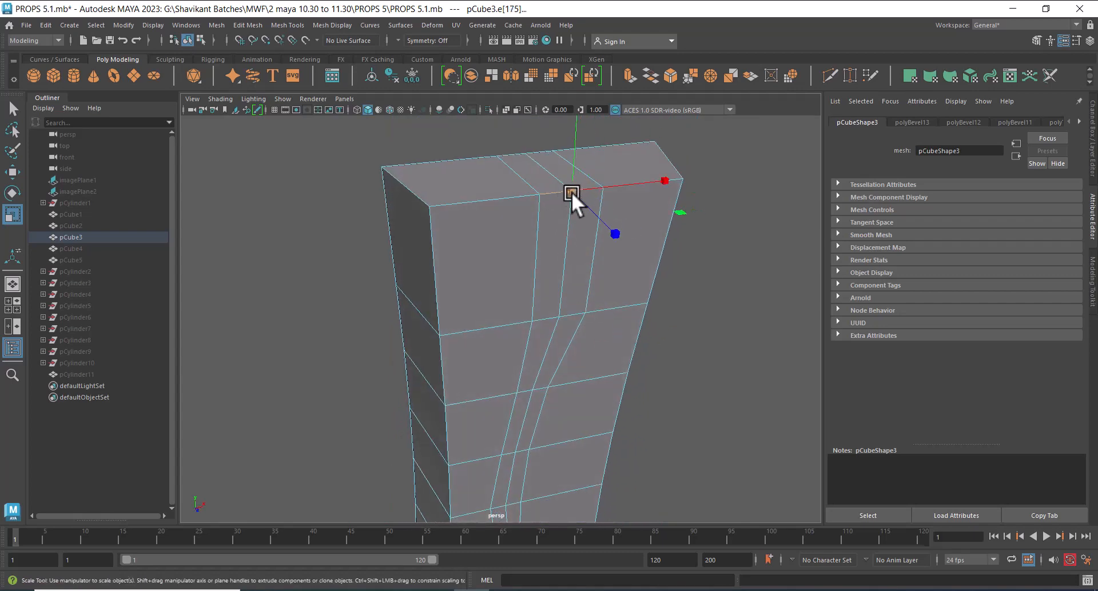
pyautogui.moveTo(572, 192); pyautogui.dragTo(581, 192)
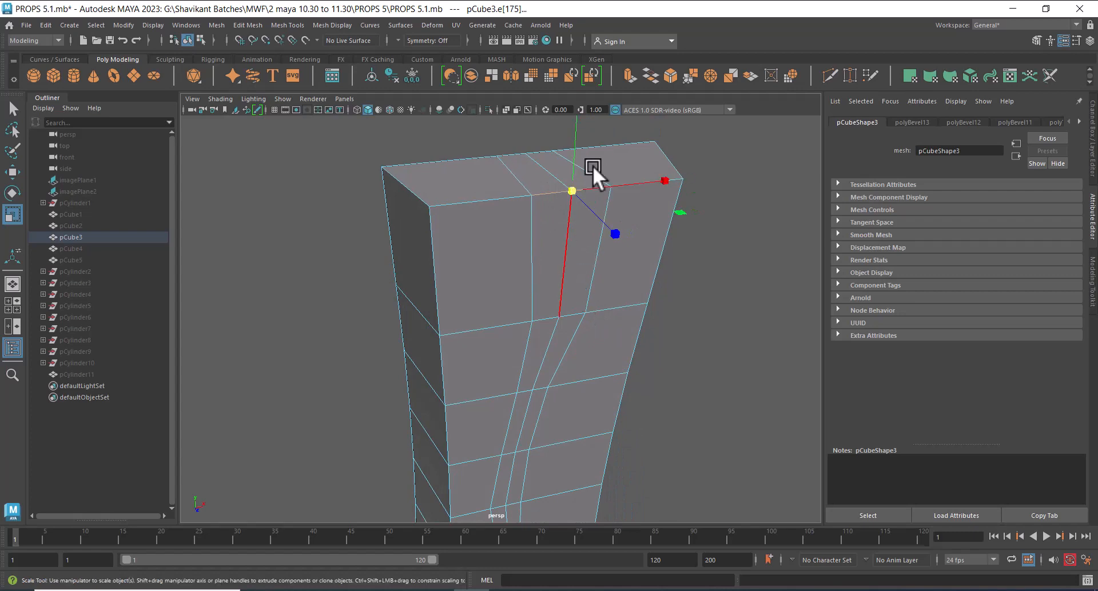
# Select the centre edge line running through both cracks and extend the selection to the whole edge loop.
pyautogui.click(564, 231)
pyautogui.keyDown('alt'); pyautogui.moveTo(564, 232); pyautogui.dragTo(662, 286); pyautogui.keyUp('alt')
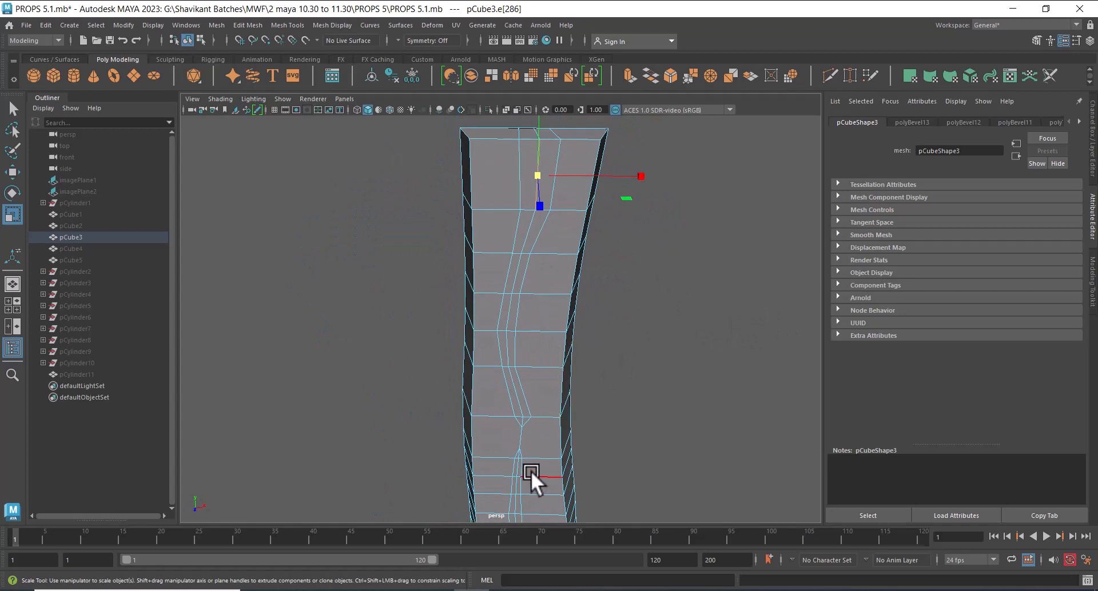
pyautogui.keyDown('shift'); pyautogui.click(516, 485); pyautogui.keyUp('shift')
pyautogui.keyDown('shift'); pyautogui.moveTo(649, 323); pyautogui.dragTo(761, 358, button='right'); pyautogui.keyUp('shift')
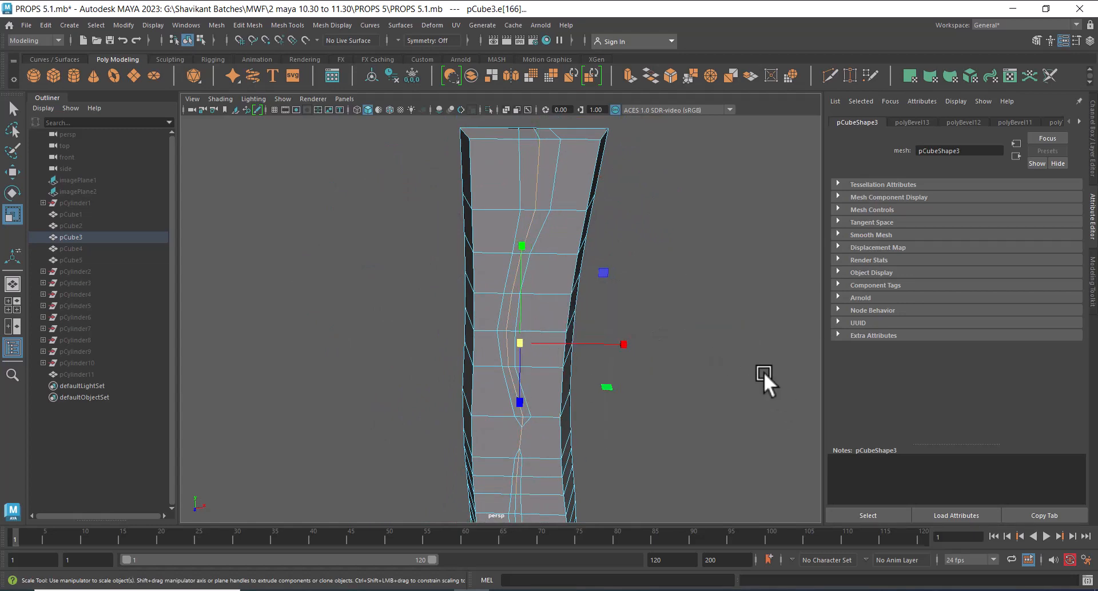
pyautogui.keyDown('alt'); pyautogui.moveTo(585, 351); pyautogui.dragTo(546, 298); pyautogui.keyUp('alt')
pyautogui.press('w')
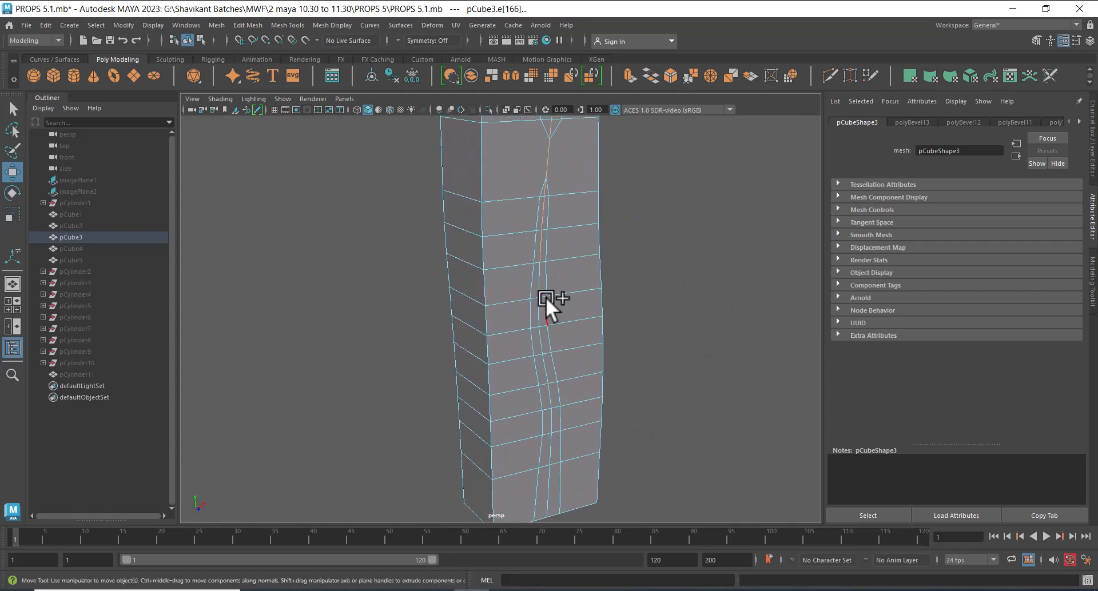
pyautogui.keyDown('ctrl'); pyautogui.moveTo(537, 281); pyautogui.dragTo(646, 329, button='right'); pyautogui.keyUp('ctrl')
pyautogui.keyDown('alt'); pyautogui.moveTo(550, 338); pyautogui.dragTo(584, 311); pyautogui.keyUp('alt')
# Remove the loop edges at the plank's bottom end from the centre-line selection.
pyautogui.keyDown('alt'); pyautogui.moveTo(606, 429); pyautogui.dragTo(593, 285, button='middle'); pyautogui.keyUp('alt')
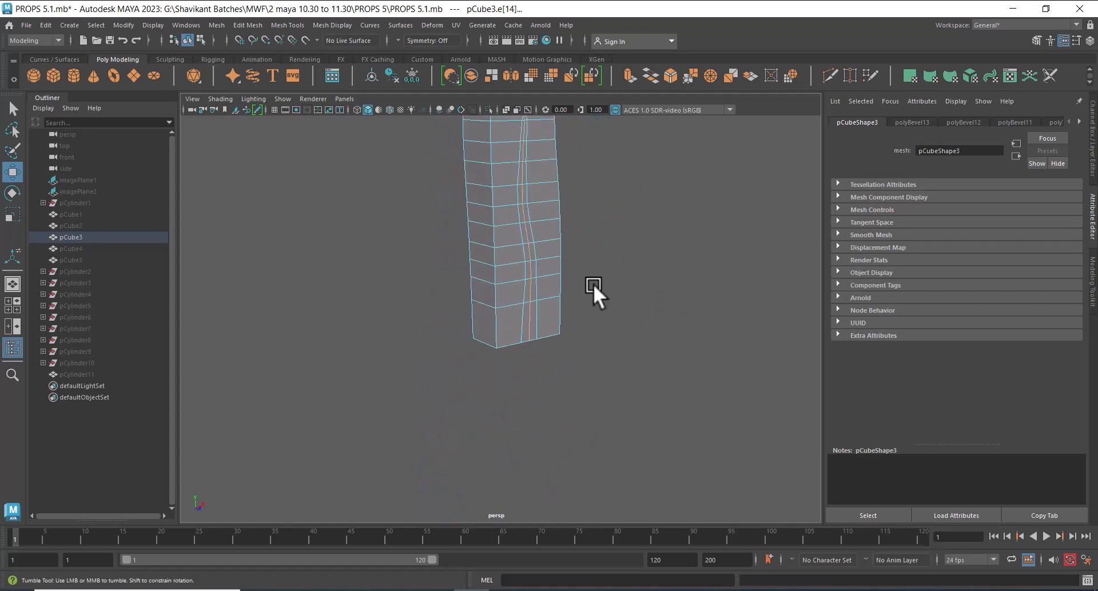
pyautogui.keyDown('alt'); pyautogui.moveTo(593, 284); pyautogui.dragTo(658, 229); pyautogui.keyUp('alt')
pyautogui.keyDown('alt'); pyautogui.moveTo(635, 268); pyautogui.dragTo(715, 173, button='middle'); pyautogui.keyUp('alt')
pyautogui.keyDown('ctrl'); pyautogui.moveTo(497, 441); pyautogui.dragTo(493, 382); pyautogui.keyUp('ctrl')
pyautogui.keyDown('alt'); pyautogui.moveTo(504, 389); pyautogui.dragTo(656, 342); pyautogui.keyUp('alt')
# Try to deselect the loop's back edges in the side view, undoing the accidental move of the selection.
pyautogui.press('space')
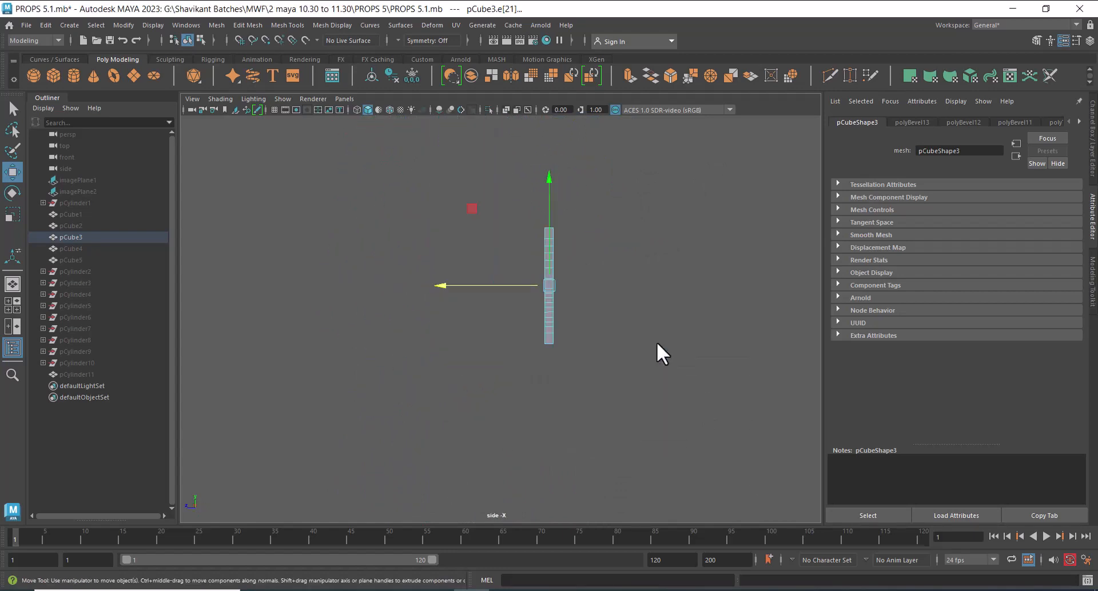
pyautogui.moveTo(476, 201); pyautogui.dragTo(537, 330, button='middle')
pyautogui.hotkey('ctrl', 'z')
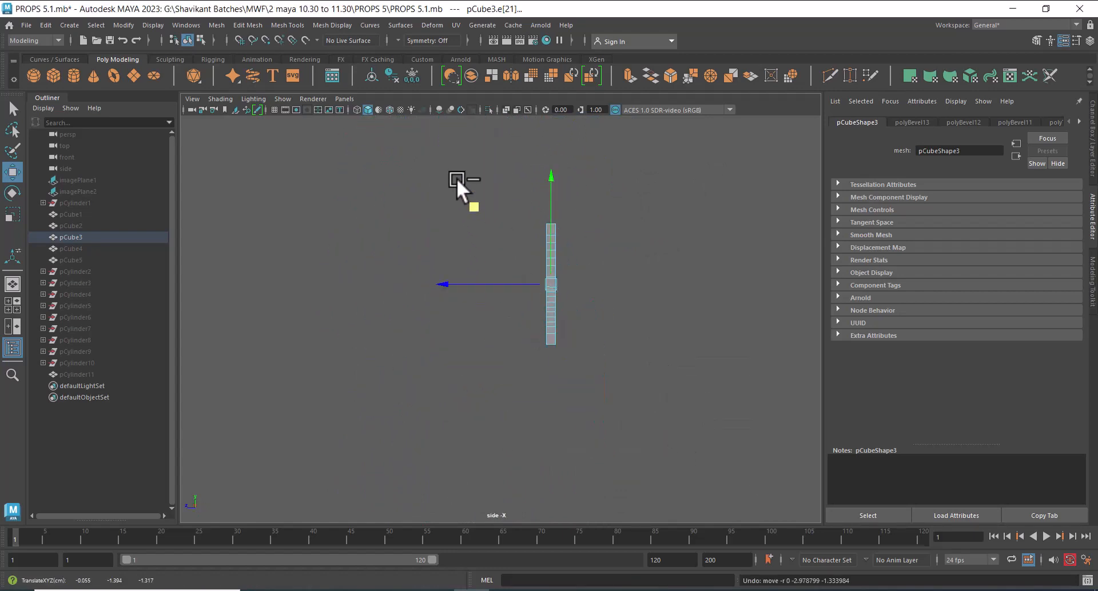
pyautogui.moveTo(388, 134); pyautogui.dragTo(611, 369)
pyautogui.press('space')
pyautogui.keyDown('alt'); pyautogui.moveTo(660, 255); pyautogui.dragTo(583, 272); pyautogui.keyUp('alt')
pyautogui.keyDown('alt'); pyautogui.moveTo(583, 272); pyautogui.dragTo(594, 480, button='middle'); pyautogui.keyUp('alt')
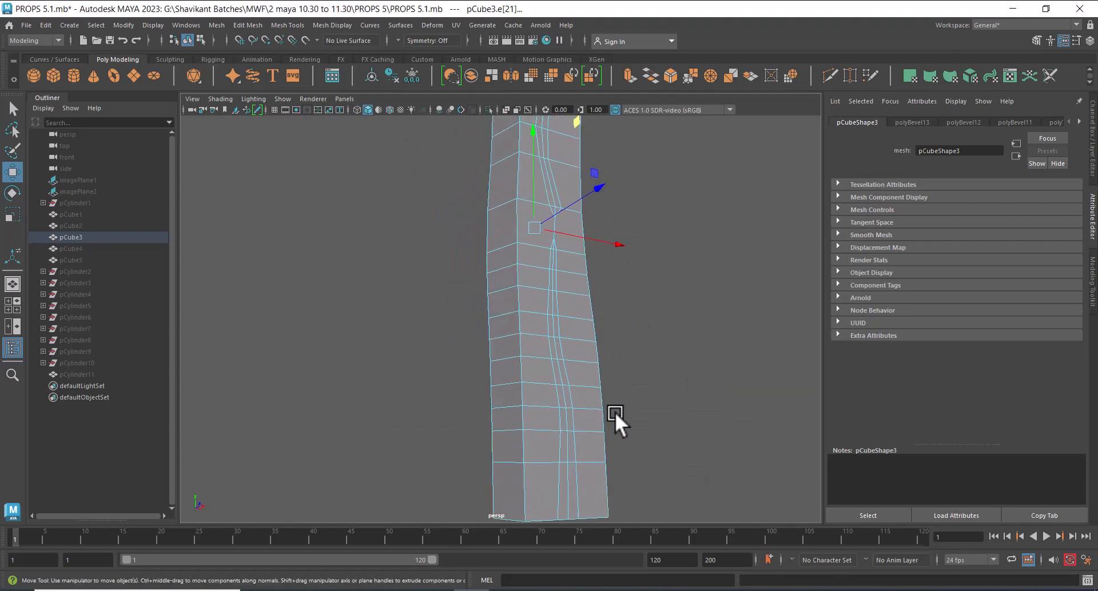
pyautogui.keyDown('alt'); pyautogui.moveTo(616, 406); pyautogui.dragTo(637, 248); pyautogui.keyUp('alt')
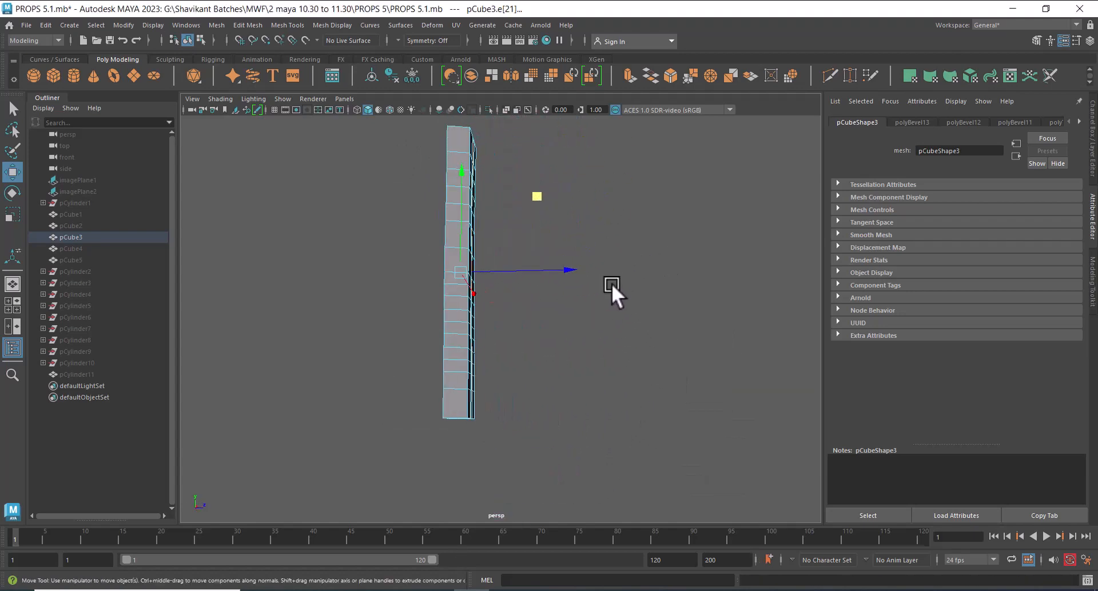
# Show an enlarged side view beside the perspective view and deselect the centre loop's edges on the plank's back.
pyautogui.press('space')
pyautogui.press('space')
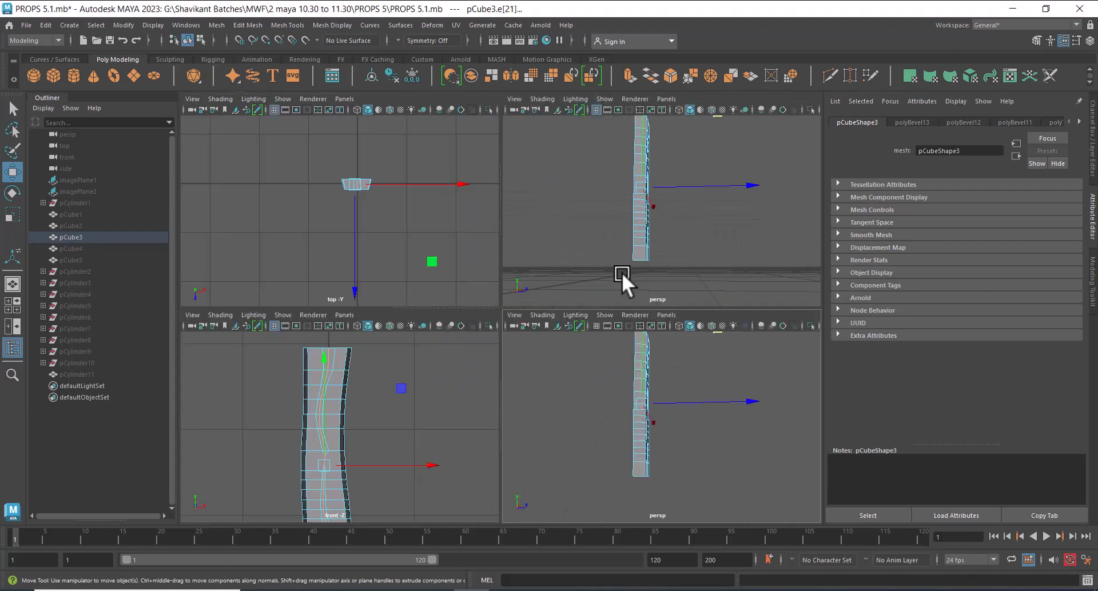
pyautogui.keyDown('alt'); pyautogui.moveTo(679, 411); pyautogui.dragTo(653, 439); pyautogui.keyUp('alt')
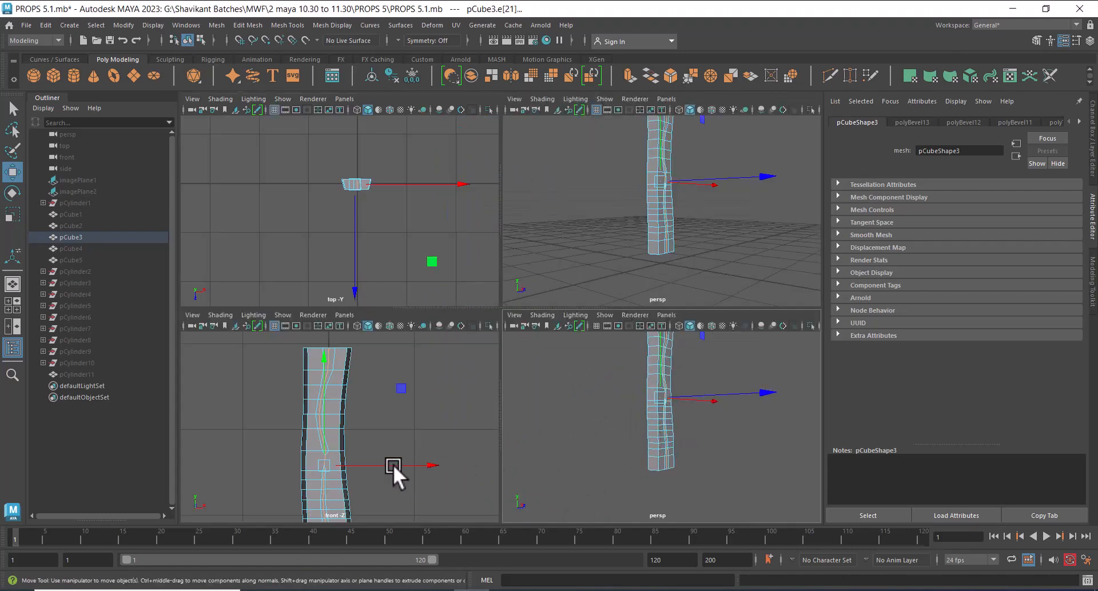
pyautogui.scroll(-3, 393, 464)
pyautogui.press('space')
pyautogui.moveTo(416, 418); pyautogui.dragTo(477, 413)
pyautogui.scroll(3, 444, 446)
pyautogui.keyDown('alt'); pyautogui.moveTo(675, 435); pyautogui.dragTo(635, 441); pyautogui.keyUp('alt')
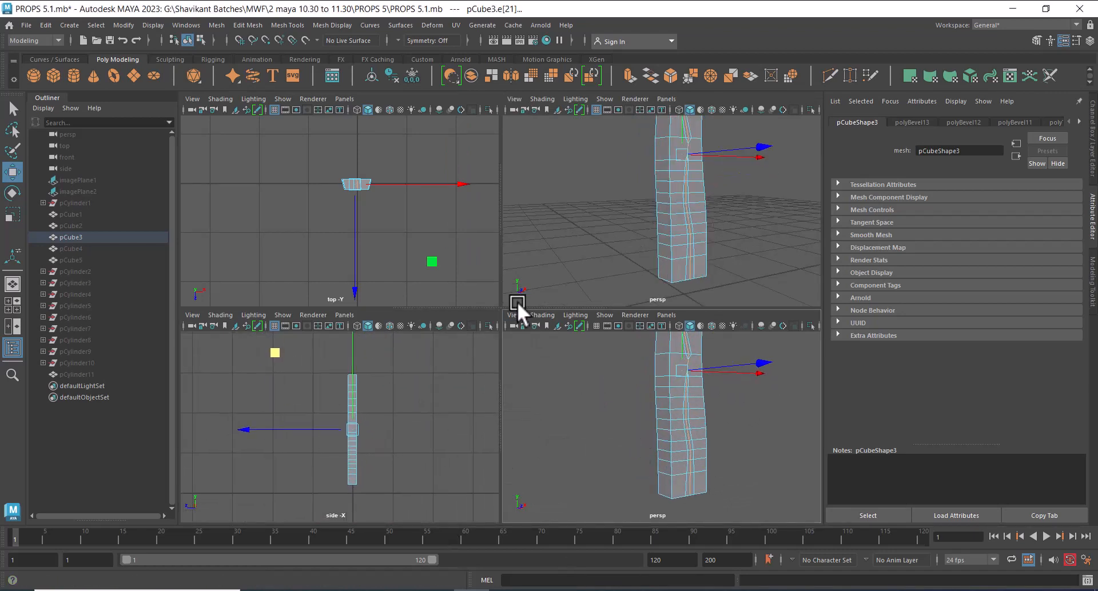
pyautogui.moveTo(516, 305); pyautogui.dragTo(532, 192)
pyautogui.moveTo(411, 243); pyautogui.dragTo(356, 508)
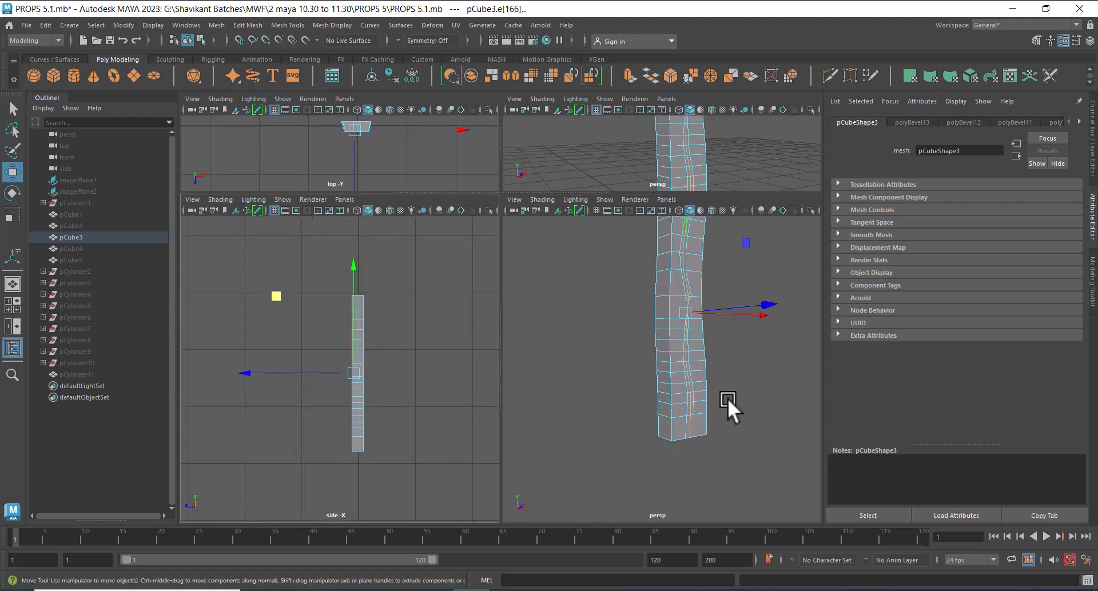
# Push the centre edges of the cracks inward into the plank's front face to form grooves.
pyautogui.keyDown('alt'); pyautogui.moveTo(739, 423); pyautogui.dragTo(736, 441); pyautogui.keyUp('alt')
pyautogui.press('space')
pyautogui.keyDown('alt'); pyautogui.moveTo(652, 417); pyautogui.dragTo(603, 218); pyautogui.keyUp('alt')
pyautogui.moveTo(579, 147); pyautogui.dragTo(630, 299)
pyautogui.moveTo(688, 196); pyautogui.dragTo(522, 320)
pyautogui.keyDown('alt'); pyautogui.moveTo(602, 316); pyautogui.dragTo(675, 341); pyautogui.keyUp('alt')
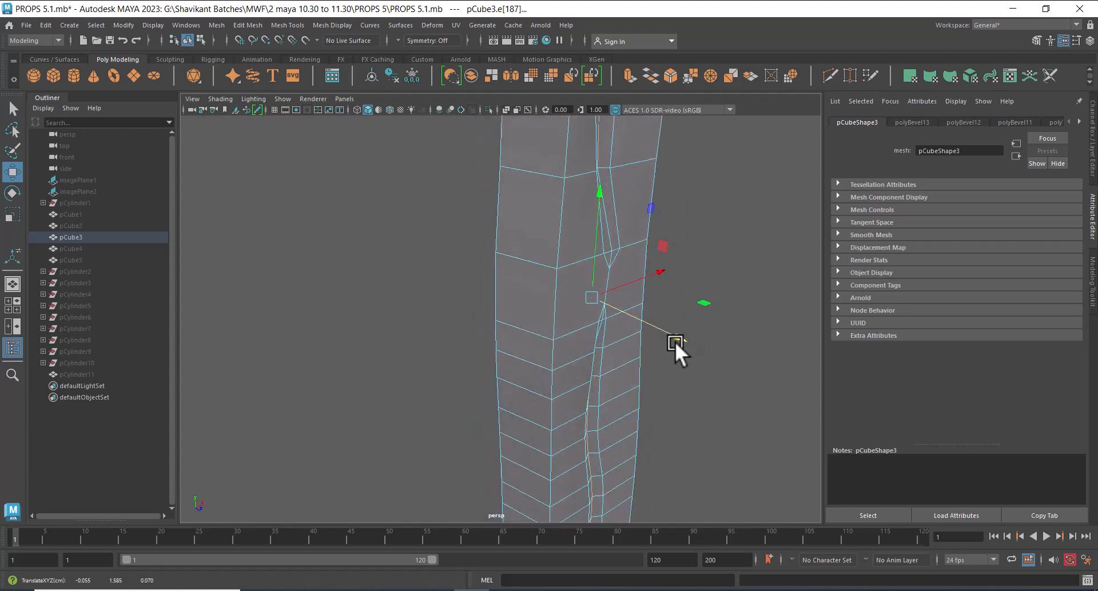
pyautogui.keyDown('alt'); pyautogui.moveTo(617, 227); pyautogui.dragTo(598, 343); pyautogui.keyUp('alt')
# Select the border edges around the plank's front face together with the short corner edges at its ends.
pyautogui.press('F8')
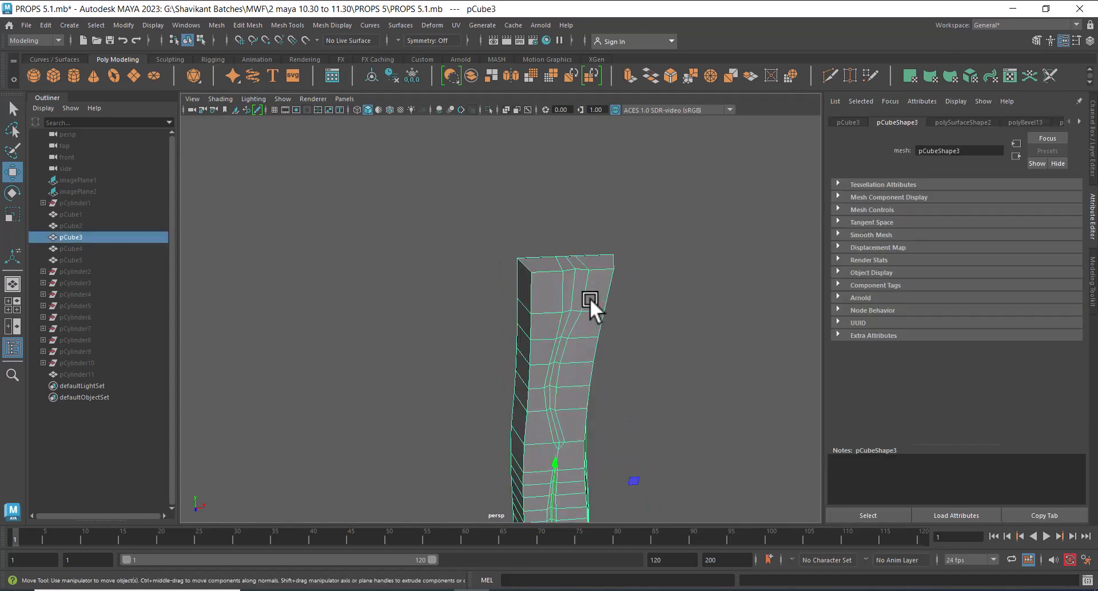
pyautogui.press('F8')
pyautogui.keyDown('alt'); pyautogui.moveTo(589, 298); pyautogui.dragTo(613, 306); pyautogui.keyUp('alt')
pyautogui.click(590, 262)
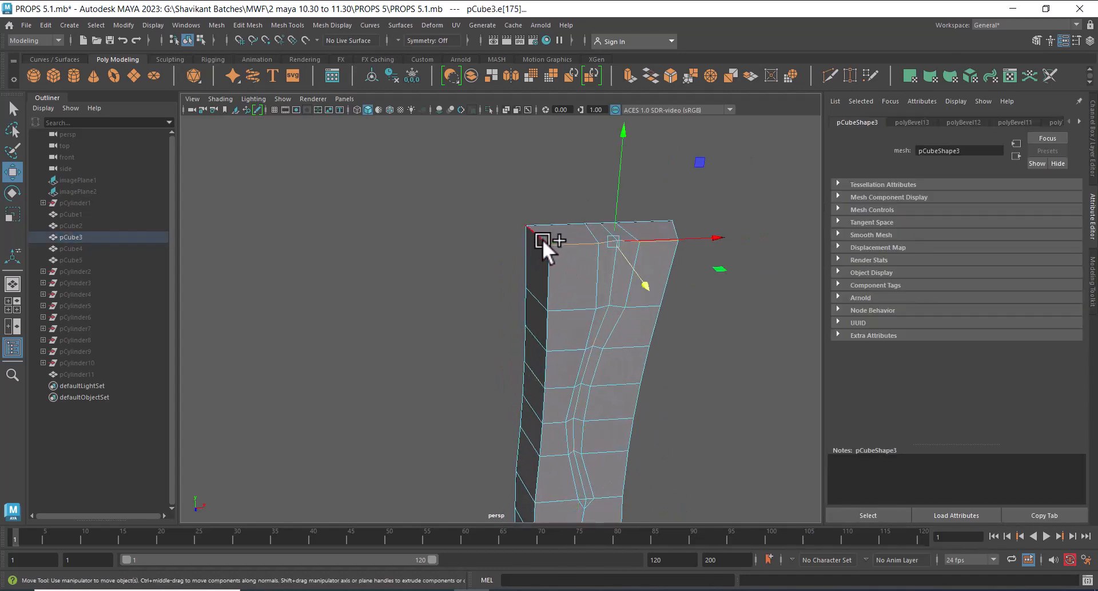
pyautogui.click(549, 272)
pyautogui.moveTo(551, 273)
pyautogui.keyDown('alt'); pyautogui.mouseDown()
pyautogui.moveTo(632, 299)
pyautogui.moveTo(539, 285)
pyautogui.mouseUp(); pyautogui.keyUp('alt')
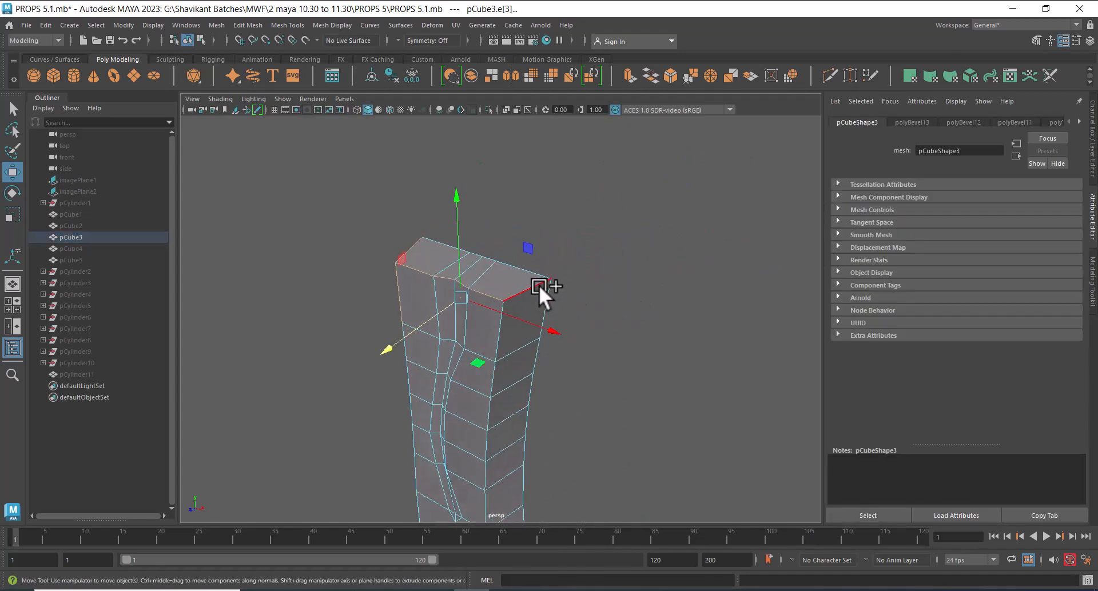
pyautogui.keyDown('shift'); pyautogui.click(539, 285); pyautogui.keyUp('shift')
pyautogui.keyDown('alt'); pyautogui.moveTo(504, 332); pyautogui.dragTo(548, 198); pyautogui.keyUp('alt')
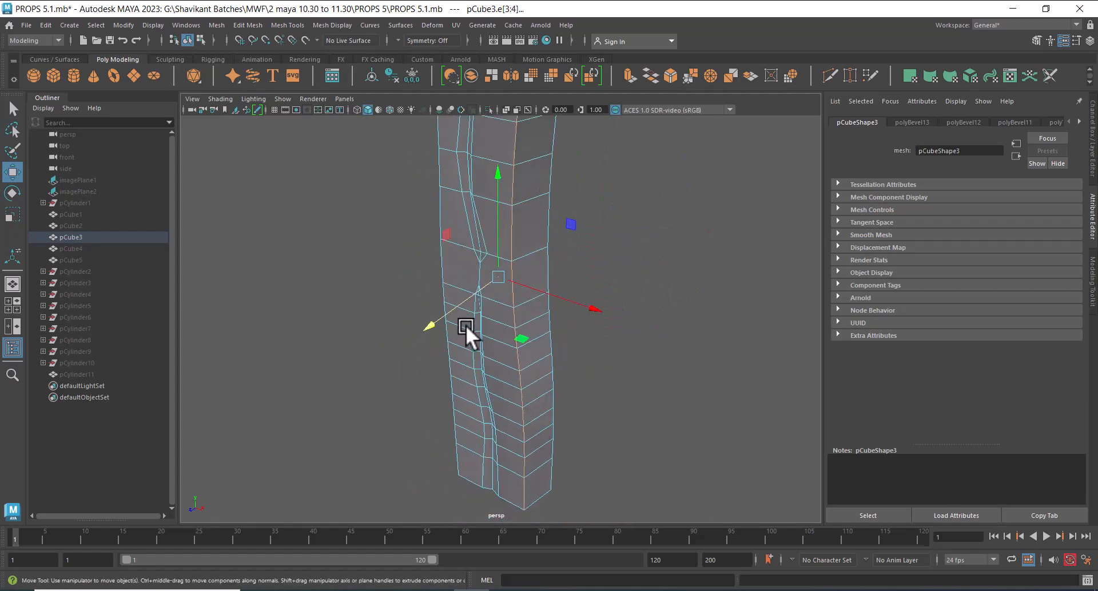
pyautogui.keyDown('alt'); pyautogui.moveTo(465, 326); pyautogui.dragTo(472, 281); pyautogui.keyUp('alt')
pyautogui.keyDown('alt'); pyautogui.moveTo(477, 336); pyautogui.dragTo(506, 380); pyautogui.keyUp('alt')
pyautogui.click(505, 368)
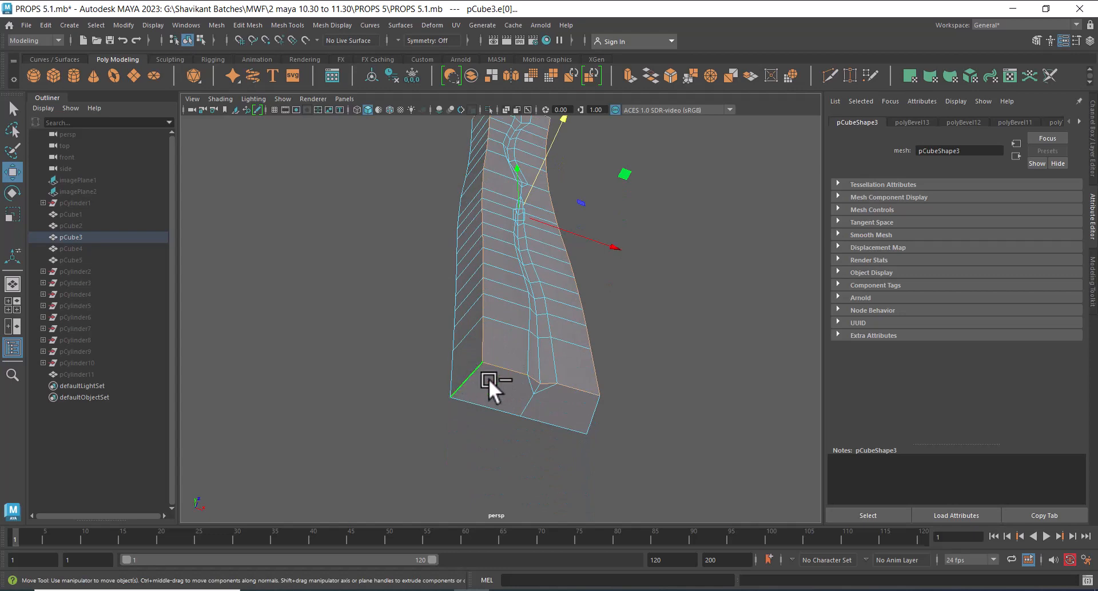
# Bevel the selected border edges with a fraction of 0.5 and 2 segments.
pyautogui.keyDown('alt'); pyautogui.moveTo(673, 398); pyautogui.dragTo(632, 357); pyautogui.keyUp('alt')
pyautogui.scroll(3, 641, 333)
pyautogui.keyDown('shift'); pyautogui.rightClick(636, 247); pyautogui.keyUp('shift')
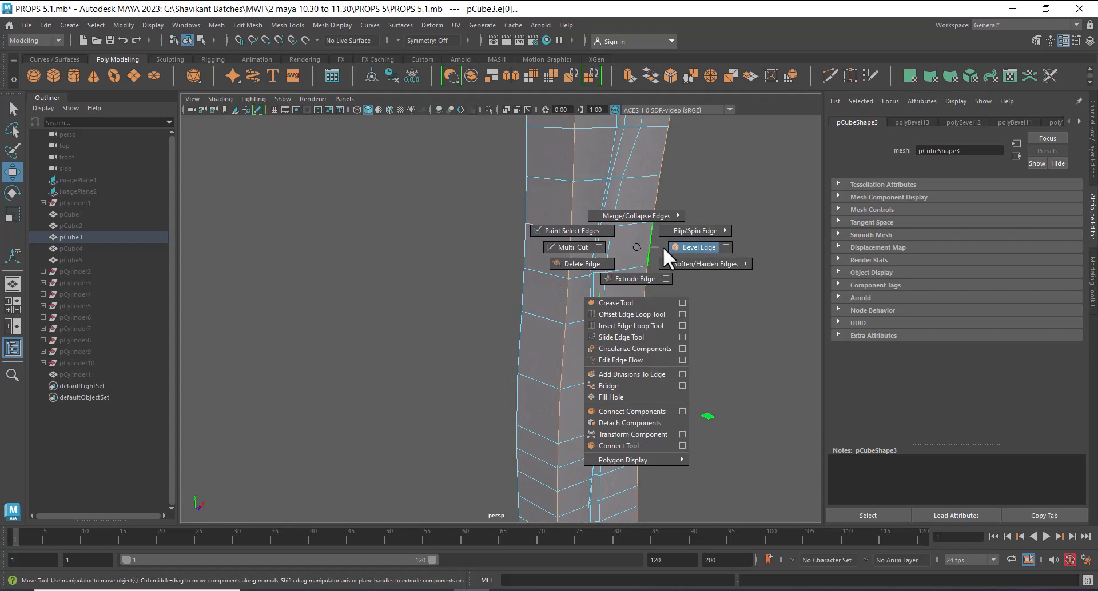
pyautogui.click(693, 247)
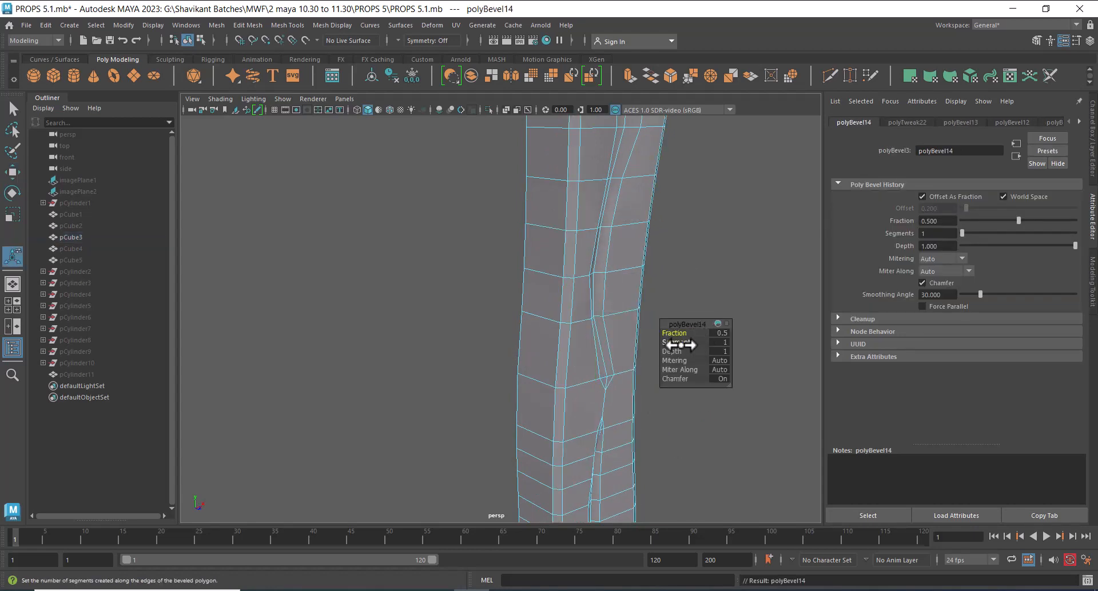
pyautogui.moveTo(680, 345); pyautogui.dragTo(689, 342)
pyautogui.keyDown('alt'); pyautogui.moveTo(621, 374); pyautogui.dragTo(552, 410); pyautogui.keyUp('alt')
pyautogui.keyDown('alt'); pyautogui.moveTo(552, 409); pyautogui.dragTo(545, 358, button='right'); pyautogui.keyUp('alt')
pyautogui.keyDown('alt'); pyautogui.moveTo(545, 358); pyautogui.dragTo(554, 417, button='middle'); pyautogui.keyUp('alt')
pyautogui.keyDown('alt'); pyautogui.moveTo(552, 418); pyautogui.dragTo(658, 405, button='right'); pyautogui.keyUp('alt')
pyautogui.keyDown('alt'); pyautogui.moveTo(593, 420); pyautogui.dragTo(543, 369, button='right'); pyautogui.keyUp('alt')
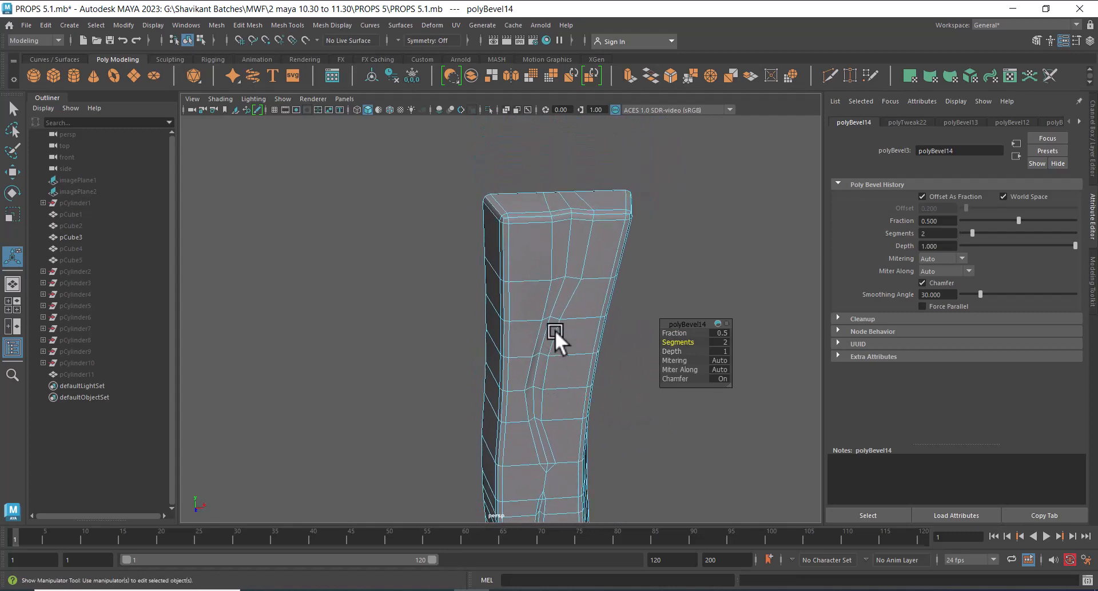
# Return the plank to object mode and harden its edges so the cracks shade crisply.
pyautogui.moveTo(542, 293); pyautogui.dragTo(670, 211, button='right')
pyautogui.click(670, 210)
pyautogui.keyDown('alt'); pyautogui.moveTo(631, 397); pyautogui.dragTo(577, 371, button='right'); pyautogui.keyUp('alt')
pyautogui.keyDown('alt'); pyautogui.moveTo(577, 371); pyautogui.dragTo(574, 223, button='middle'); pyautogui.keyUp('alt')
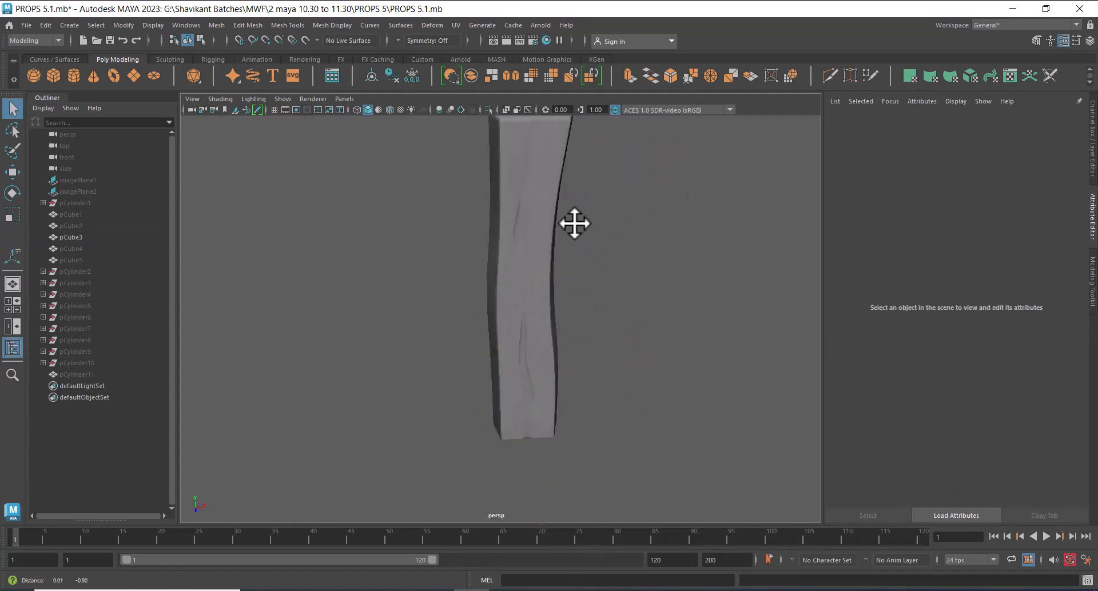
pyautogui.keyDown('alt'); pyautogui.moveTo(574, 223); pyautogui.dragTo(549, 309); pyautogui.keyUp('alt')
pyautogui.click(535, 292)
pyautogui.moveTo(537, 212); pyautogui.dragTo(653, 244, button='right')
pyautogui.click(688, 406)
pyautogui.keyDown('alt'); pyautogui.moveTo(688, 407); pyautogui.dragTo(644, 380, button='right'); pyautogui.keyUp('alt')
pyautogui.keyDown('alt'); pyautogui.moveTo(643, 380); pyautogui.dragTo(612, 365); pyautogui.keyUp('alt')
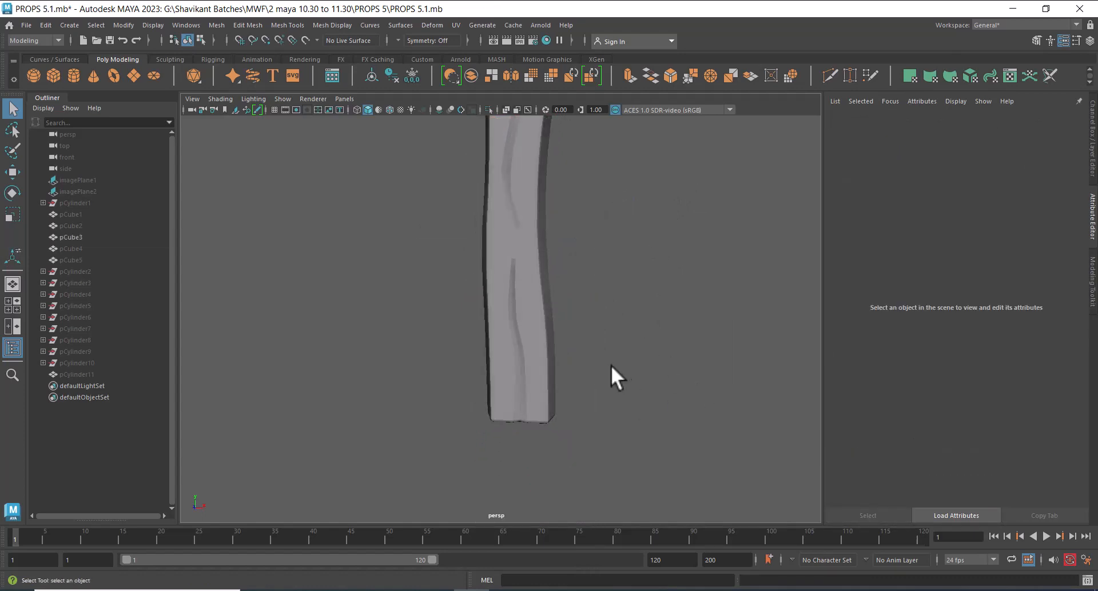
# Average the positions of the two inner vertices at the facing tips of the cracks on the plank, with 10 iterations.
pyautogui.keyDown('alt'); pyautogui.moveTo(584, 286); pyautogui.dragTo(599, 337, button='middle'); pyautogui.keyUp('alt')
pyautogui.keyDown('alt'); pyautogui.moveTo(594, 326); pyautogui.dragTo(653, 391, button='right'); pyautogui.keyUp('alt')
pyautogui.click(621, 310)
pyautogui.keyDown('alt'); pyautogui.moveTo(691, 292); pyautogui.dragTo(664, 296, button='middle'); pyautogui.keyUp('alt')
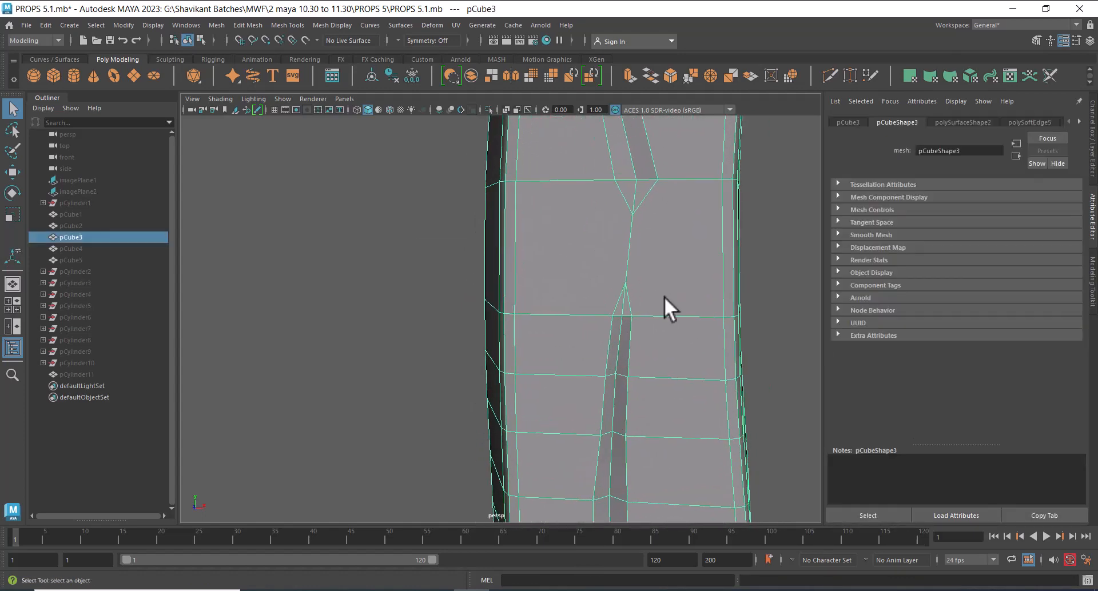
pyautogui.moveTo(723, 233); pyautogui.dragTo(572, 154, button='right')
pyautogui.keyDown('alt'); pyautogui.moveTo(589, 246); pyautogui.dragTo(643, 275); pyautogui.keyUp('alt')
pyautogui.keyDown('alt'); pyautogui.moveTo(646, 285); pyautogui.dragTo(681, 320, button='right'); pyautogui.keyUp('alt')
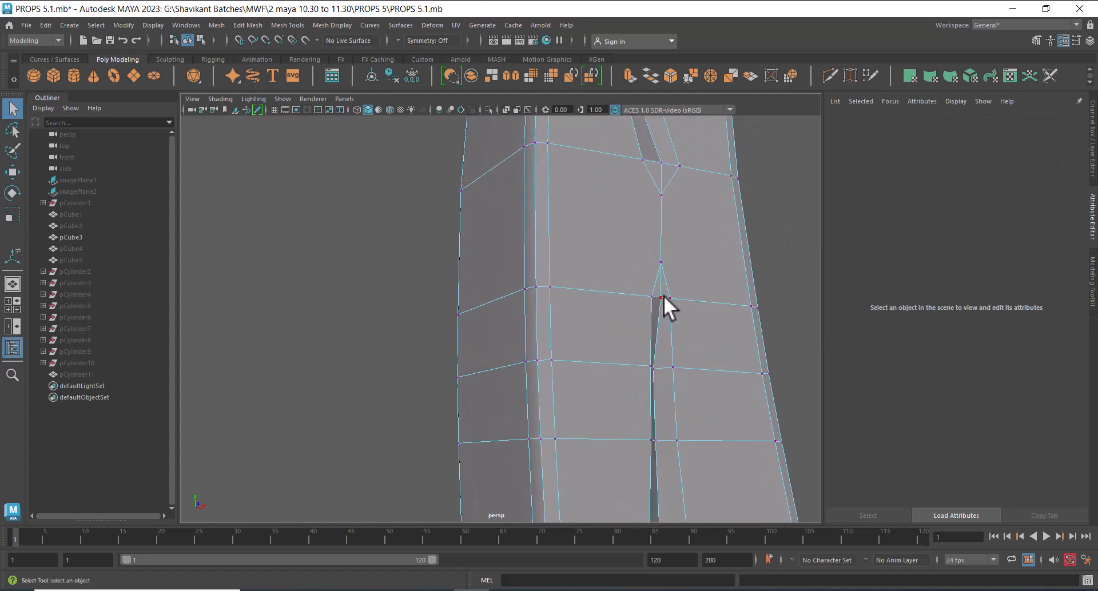
pyautogui.click(663, 297)
pyautogui.press('w')
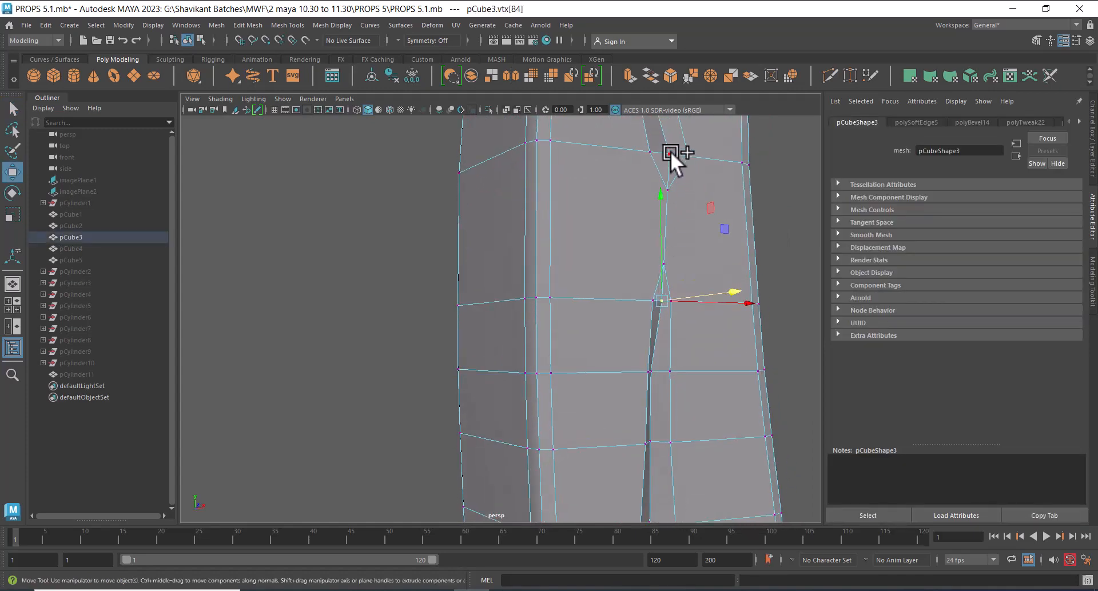
pyautogui.keyDown('shift'); pyautogui.click(670, 152); pyautogui.keyUp('shift')
pyautogui.keyDown('shift'); pyautogui.moveTo(617, 198); pyautogui.dragTo(684, 190, button='right'); pyautogui.keyUp('shift')
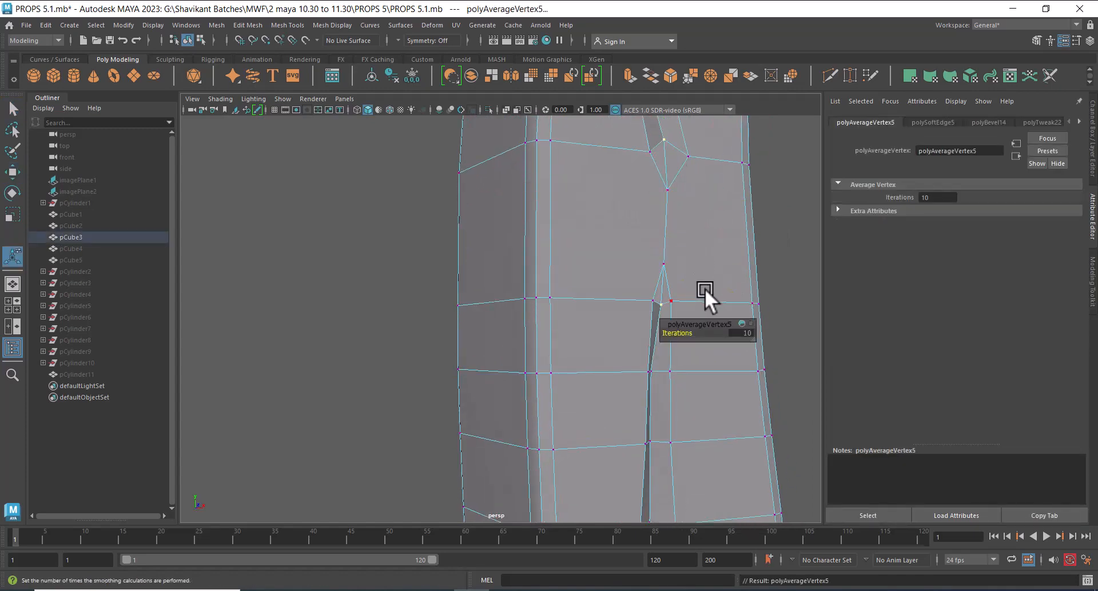
# Return the cracked plank to object mode and unhide the rest of the shield and the reference planes.
pyautogui.moveTo(656, 227); pyautogui.dragTo(595, 198, button='right')
pyautogui.keyDown('alt'); pyautogui.moveTo(601, 275); pyautogui.dragTo(621, 355); pyautogui.keyUp('alt')
pyautogui.click(732, 175)
pyautogui.keyDown('alt'); pyautogui.moveTo(689, 337); pyautogui.dragTo(633, 365); pyautogui.keyUp('alt')
pyautogui.keyDown('alt'); pyautogui.moveTo(633, 365); pyautogui.dragTo(532, 296, button='right'); pyautogui.keyUp('alt')
pyautogui.hotkey('ctrl', 'shift', 'h')
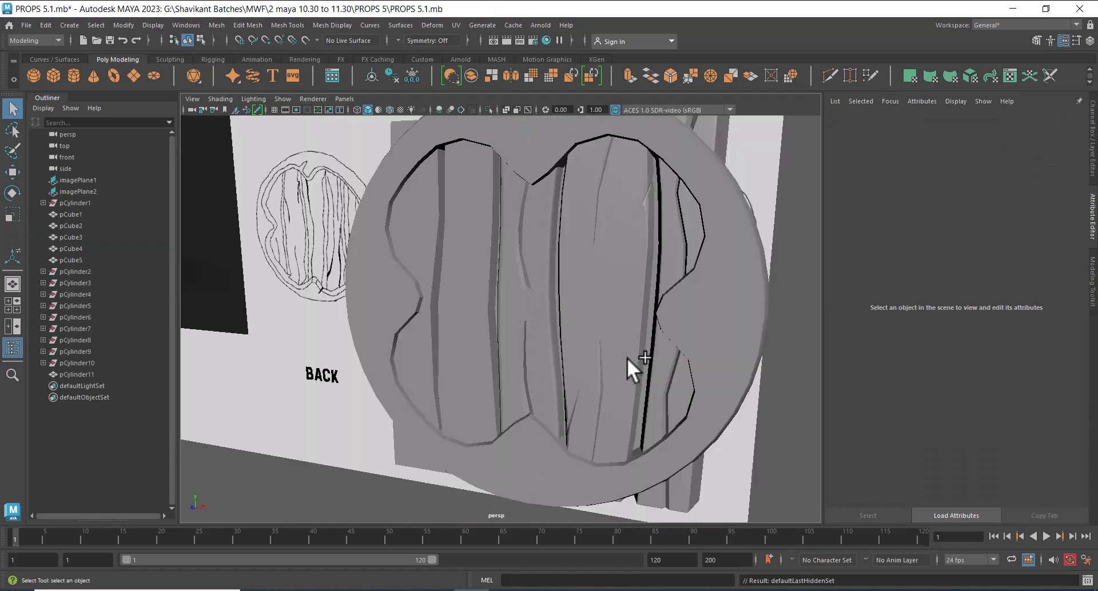
pyautogui.keyDown('alt'); pyautogui.moveTo(631, 397); pyautogui.dragTo(552, 362, button='right'); pyautogui.keyUp('alt')
pyautogui.keyDown('alt'); pyautogui.moveTo(552, 363); pyautogui.dragTo(570, 361); pyautogui.keyUp('alt')
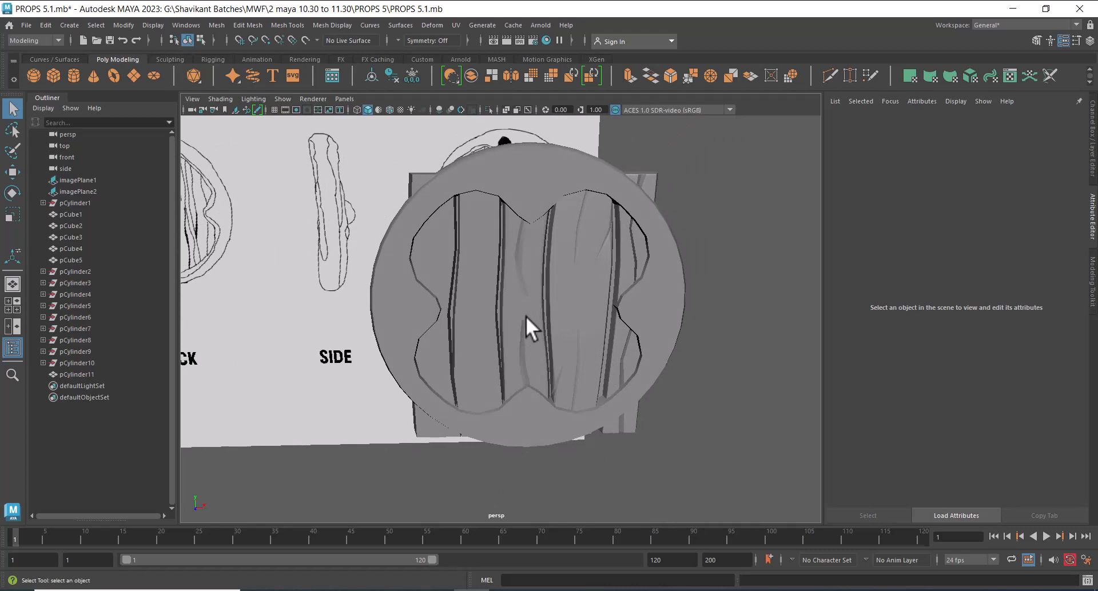
pyautogui.click(489, 344)
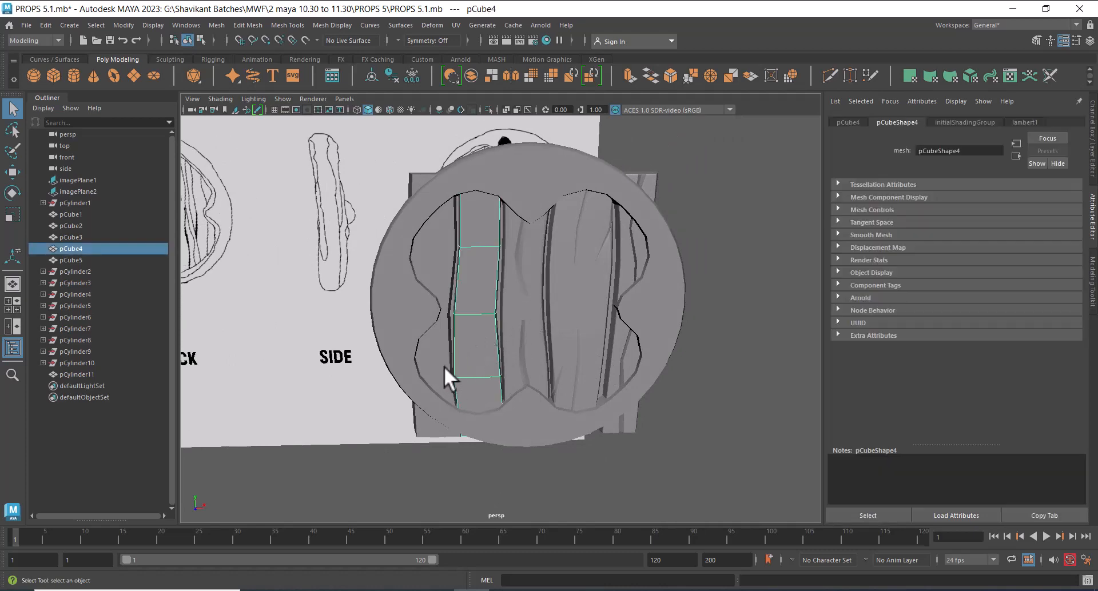
pyautogui.keyDown('shift'); pyautogui.click(436, 361); pyautogui.keyUp('shift')
pyautogui.hotkey('alt', 'h')
pyautogui.press('f')
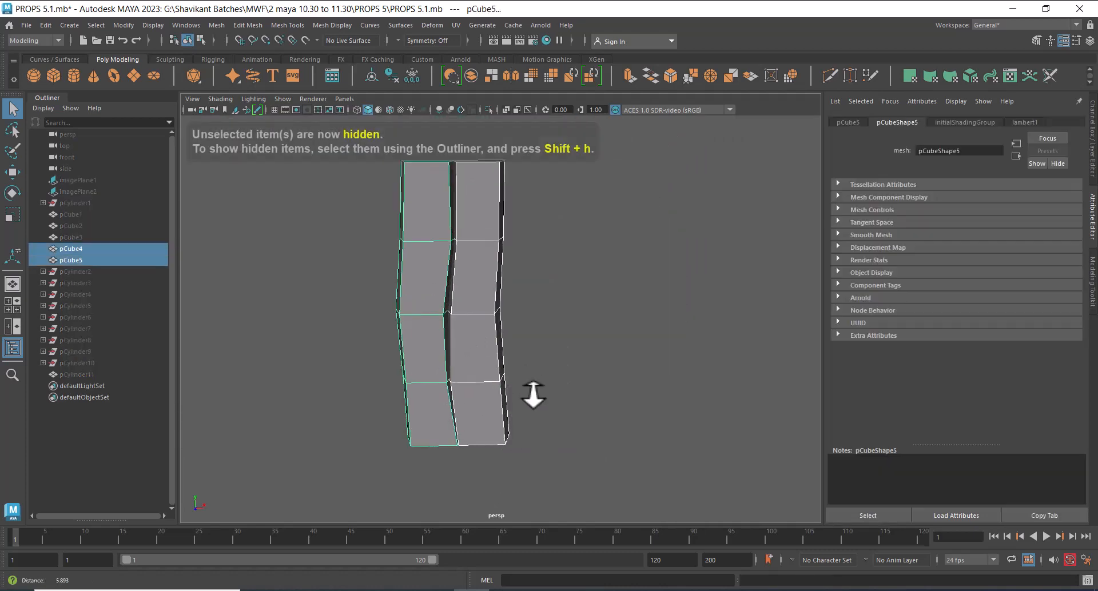
pyautogui.click(532, 399)
pyautogui.hotkey('shift', 'h')
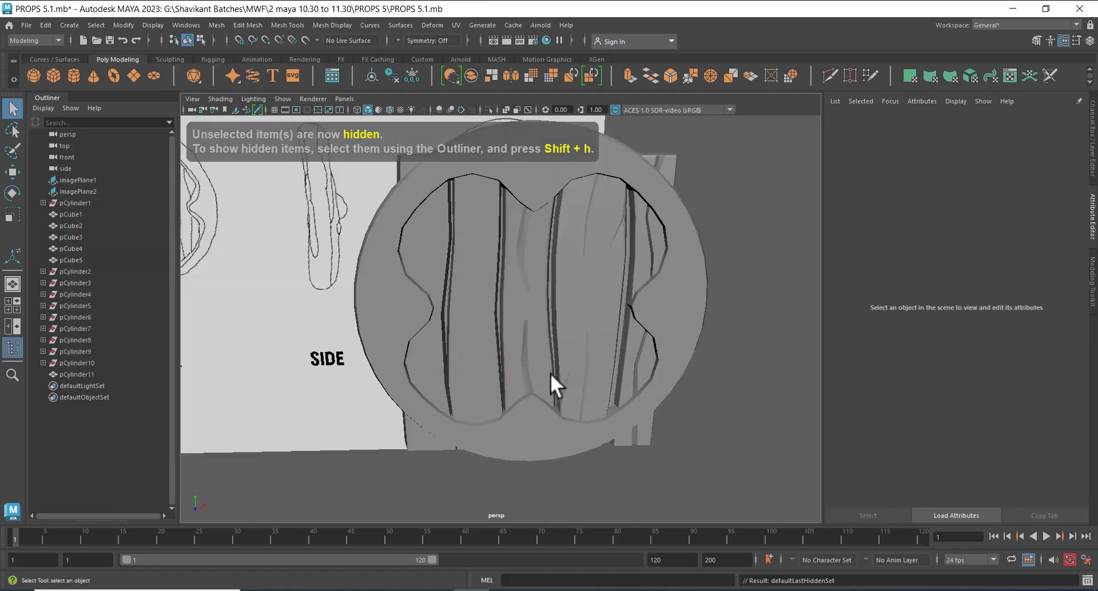
# Isolate the two undetailed planks pCube4 and pCube5 by hiding all unselected objects.
pyautogui.keyDown('alt'); pyautogui.moveTo(550, 373); pyautogui.dragTo(606, 358); pyautogui.keyUp('alt')
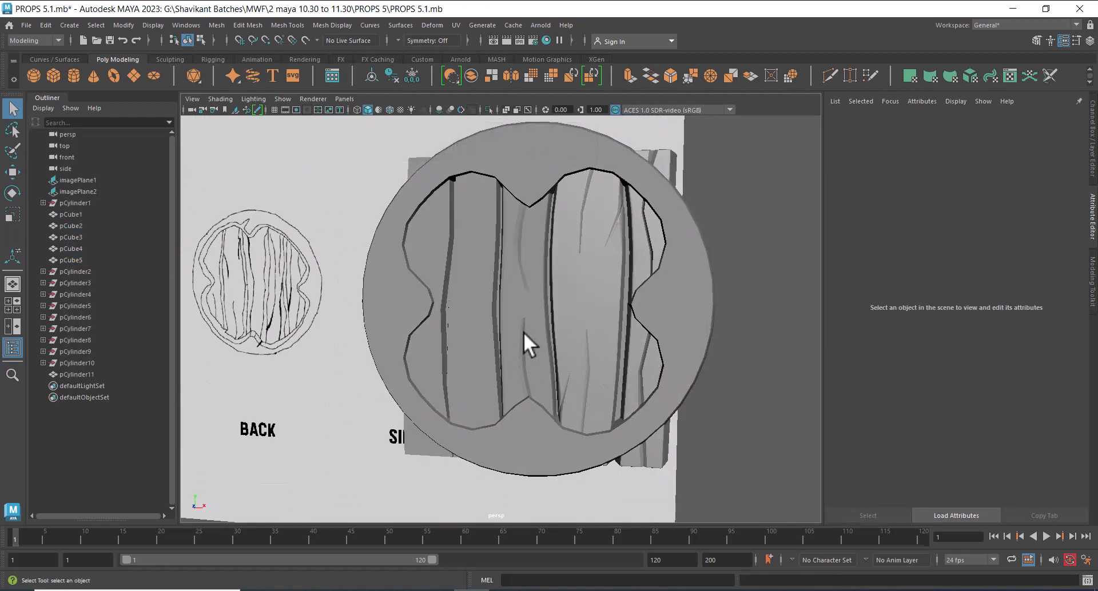
pyautogui.click(472, 321)
pyautogui.keyDown('shift'); pyautogui.click(424, 358); pyautogui.keyUp('shift')
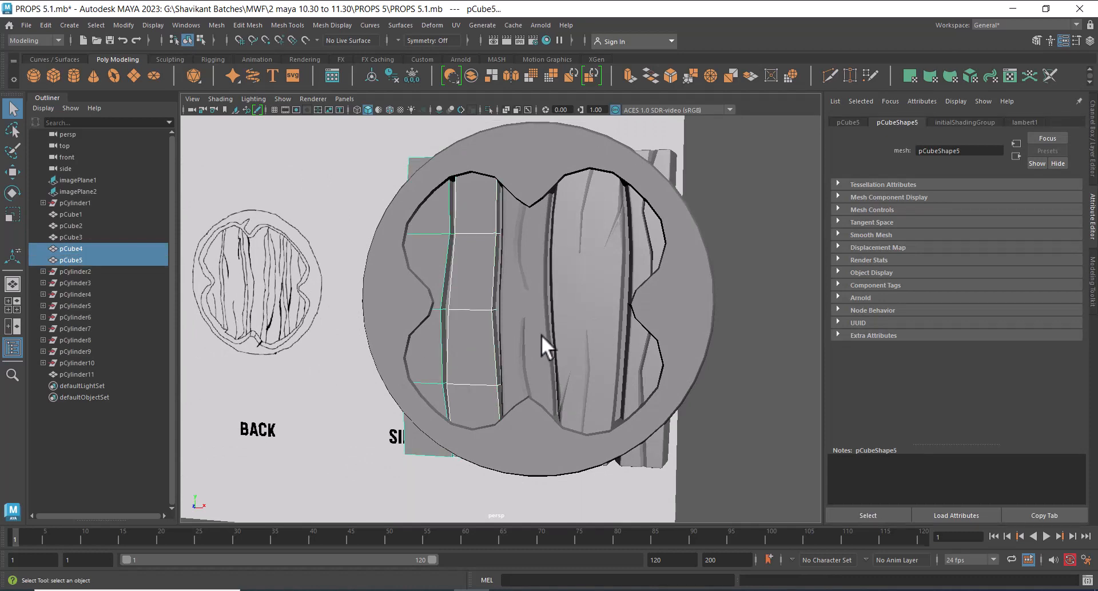
pyautogui.hotkey('alt', 'h')
pyautogui.press('f')
pyautogui.keyDown('alt'); pyautogui.moveTo(564, 363); pyautogui.dragTo(520, 351); pyautogui.keyUp('alt')
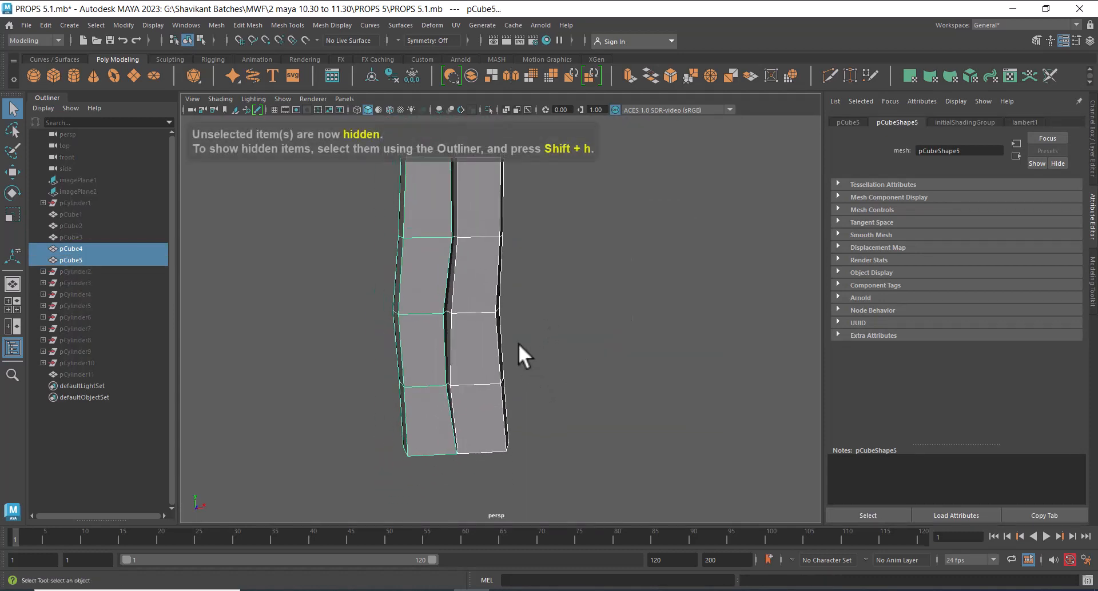
pyautogui.keyDown('alt'); pyautogui.moveTo(520, 351); pyautogui.dragTo(572, 394, button='right'); pyautogui.keyUp('alt')
# Combine the two isolated planks into a single mesh.
pyautogui.moveTo(522, 287); pyautogui.dragTo(535, 143, button='right')
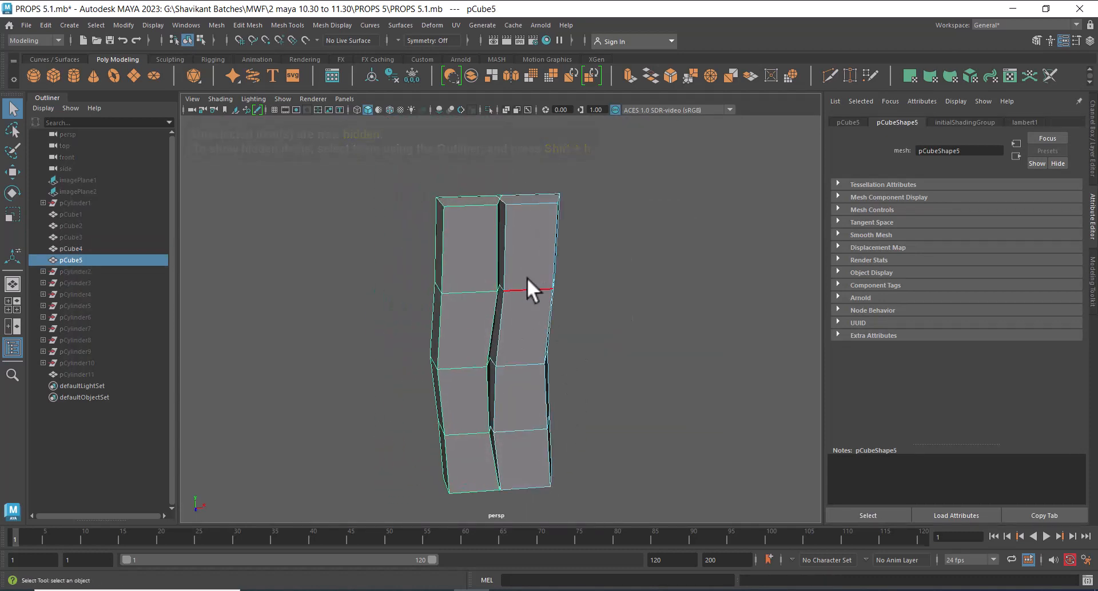
pyautogui.press('F9')
pyautogui.moveTo(457, 241); pyautogui.dragTo(496, 209, button='right')
pyautogui.click(614, 217)
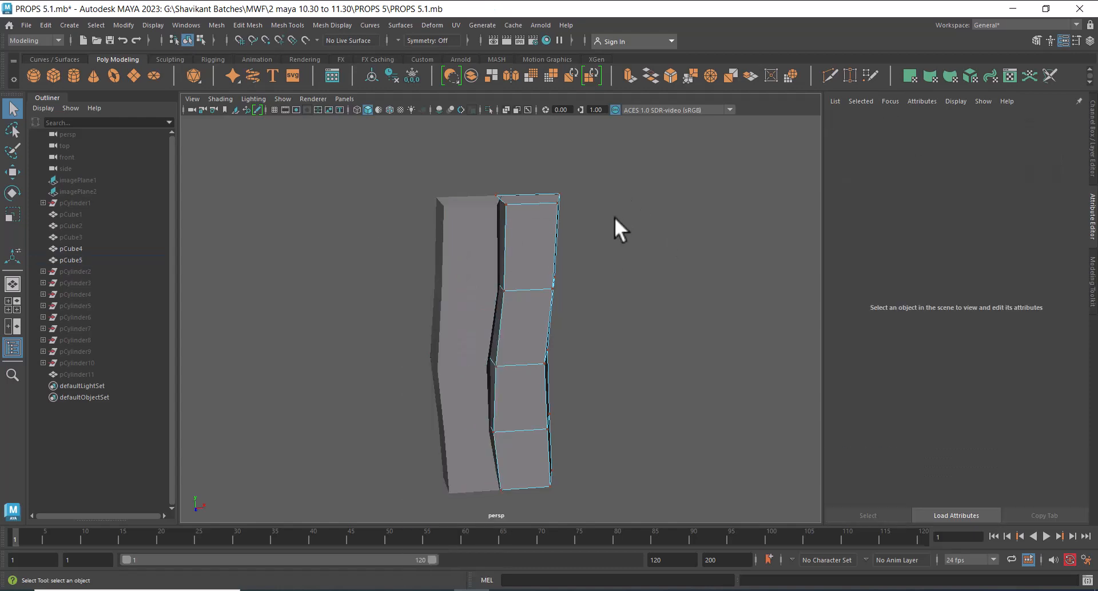
pyautogui.moveTo(614, 217); pyautogui.dragTo(361, 321)
pyautogui.keyDown('shift'); pyautogui.rightClick(605, 232); pyautogui.keyUp('shift')
pyautogui.moveTo(605, 207); pyautogui.dragTo(699, 169, button='right')
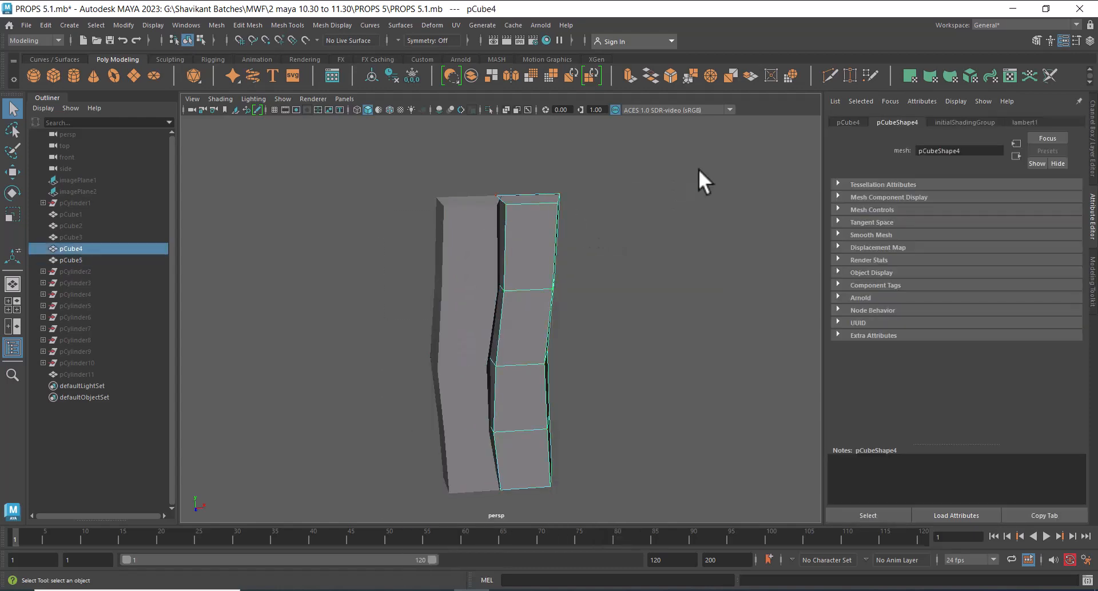
pyautogui.click(698, 170)
pyautogui.moveTo(698, 169); pyautogui.dragTo(464, 298)
pyautogui.keyDown('shift'); pyautogui.moveTo(633, 210); pyautogui.dragTo(719, 463, button='right'); pyautogui.keyUp('shift')
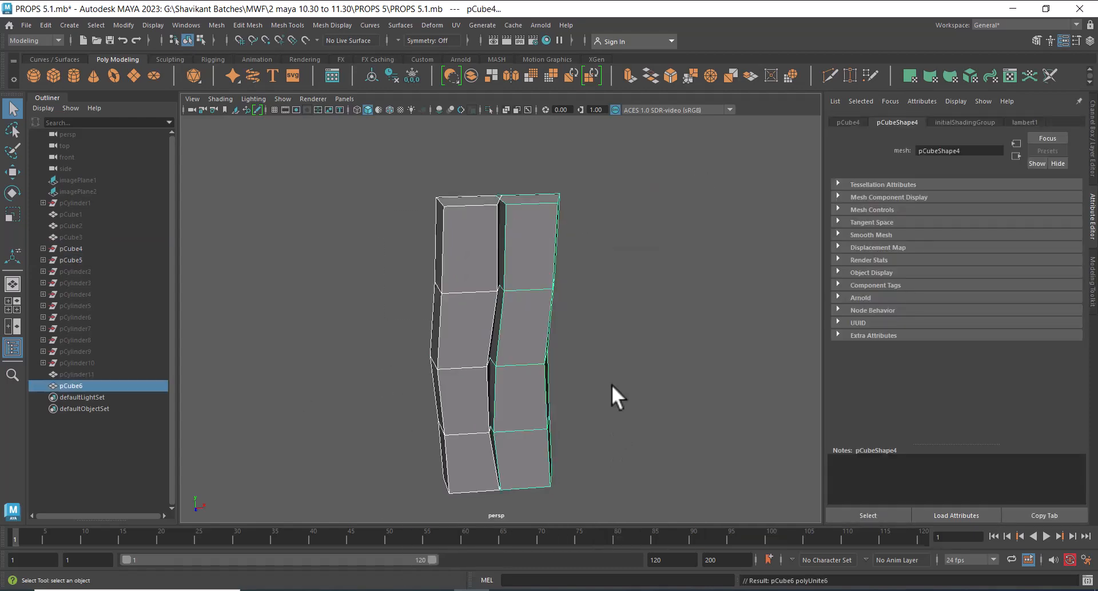
# Add a lengthwise edge loop down the centre of each plank.
pyautogui.moveTo(634, 299); pyautogui.dragTo(626, 125, button='right')
pyautogui.click(530, 203)
pyautogui.keyDown('ctrl'); pyautogui.moveTo(673, 196); pyautogui.dragTo(681, 435, button='right'); pyautogui.keyUp('ctrl')
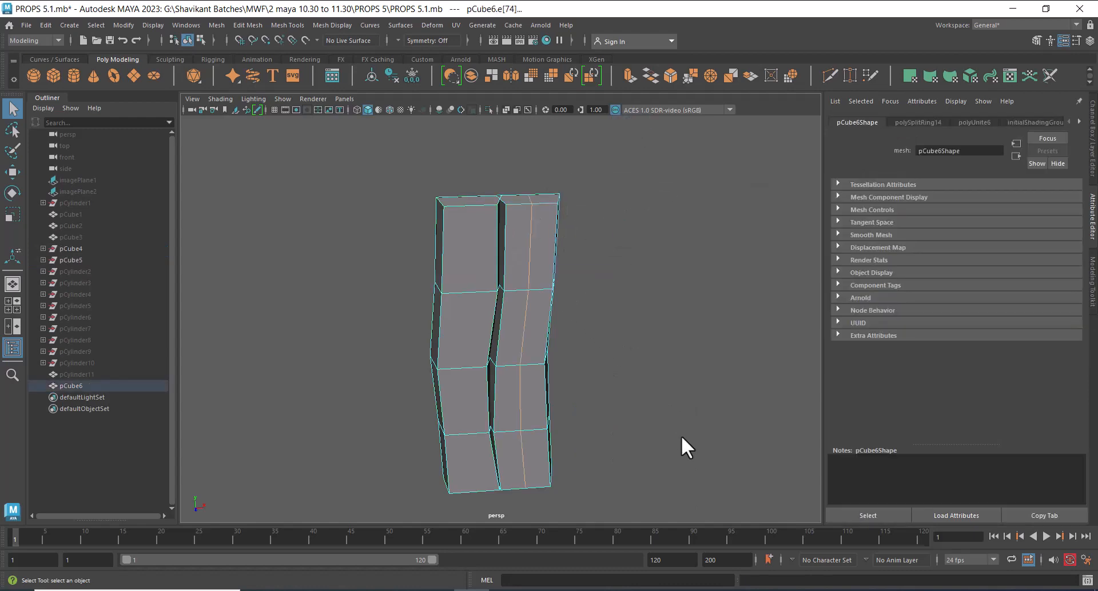
pyautogui.click(460, 297)
pyautogui.keyDown('ctrl'); pyautogui.moveTo(653, 207); pyautogui.dragTo(660, 370, button='right'); pyautogui.keyUp('ctrl')
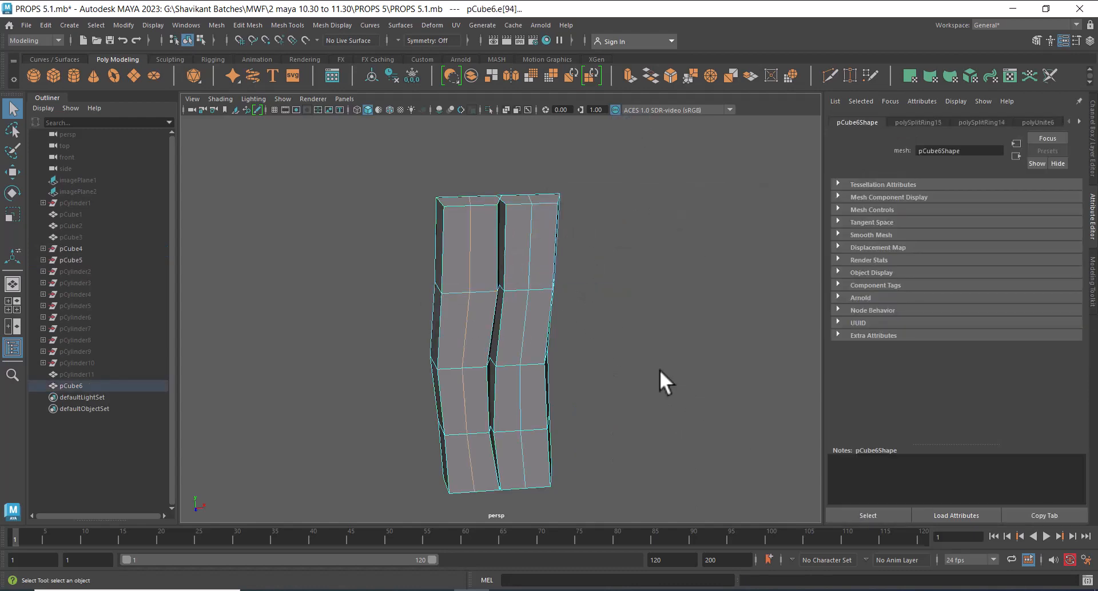
# Select the upper-end border edges and the long front border edges of both planks.
pyautogui.keyDown('alt'); pyautogui.moveTo(541, 178); pyautogui.dragTo(524, 228); pyautogui.keyUp('alt')
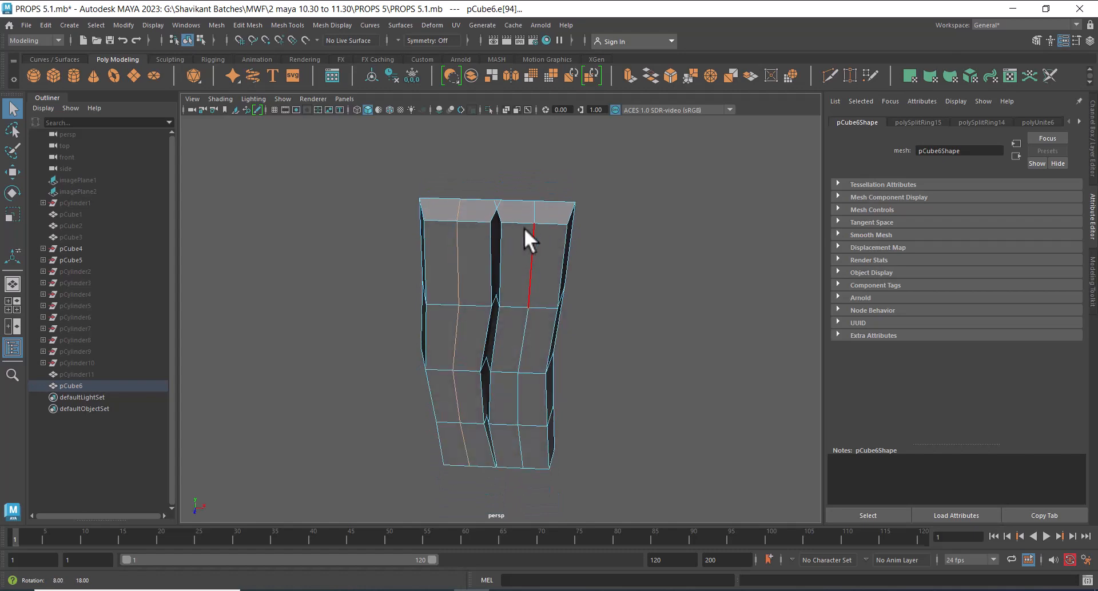
pyautogui.click(514, 223)
pyautogui.click(423, 210)
pyautogui.keyDown('ctrl'); pyautogui.keyDown('shift'); pyautogui.click(482, 208); pyautogui.keyUp('shift'); pyautogui.keyUp('ctrl')
pyautogui.keyDown('alt'); pyautogui.moveTo(481, 246); pyautogui.dragTo(510, 241); pyautogui.keyUp('alt')
pyautogui.scroll(3, 506, 239)
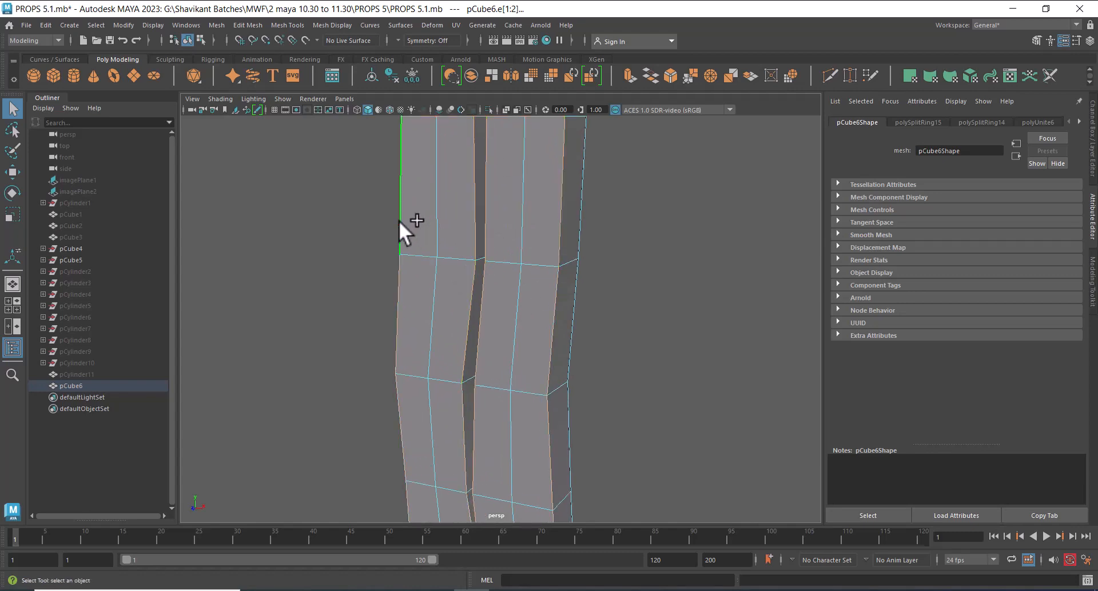
# Add the border and short corner edges around the lower ends of both planks to the selection.
pyautogui.keyDown('alt'); pyautogui.moveTo(399, 221); pyautogui.dragTo(518, 420); pyautogui.keyUp('alt')
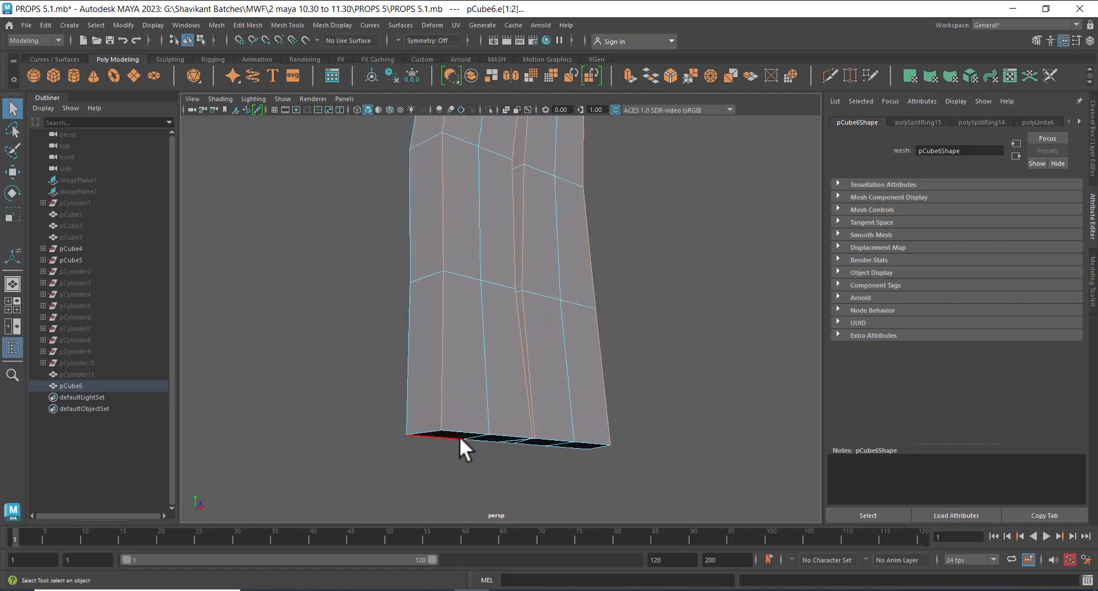
pyautogui.keyDown('alt'); pyautogui.moveTo(459, 437); pyautogui.dragTo(558, 406); pyautogui.keyUp('alt')
pyautogui.click(452, 417)
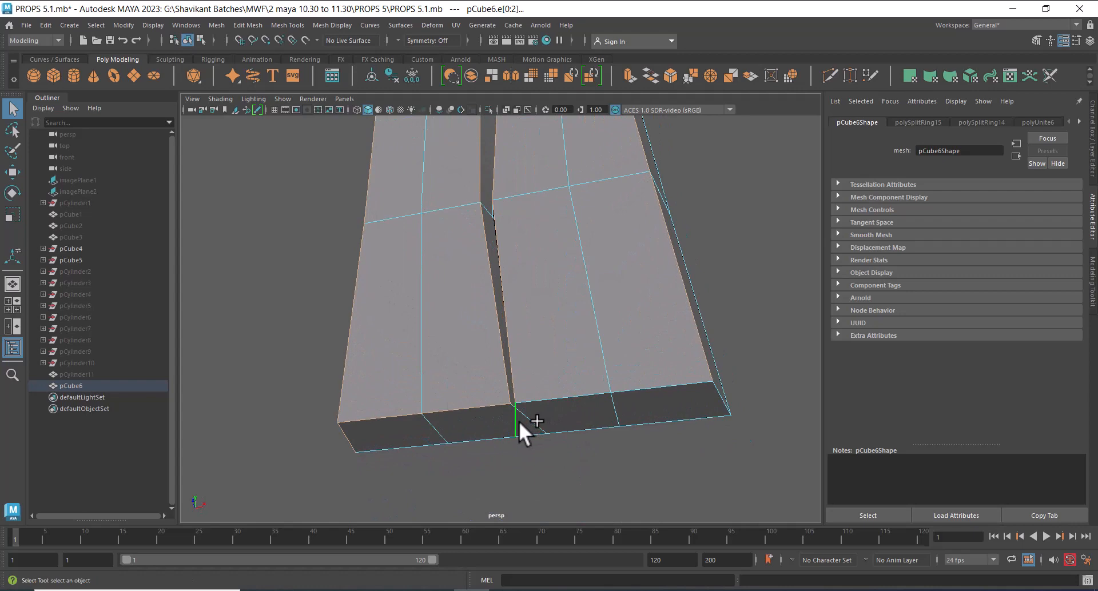
pyautogui.keyDown('shift'); pyautogui.doubleClick(565, 390); pyautogui.keyUp('shift')
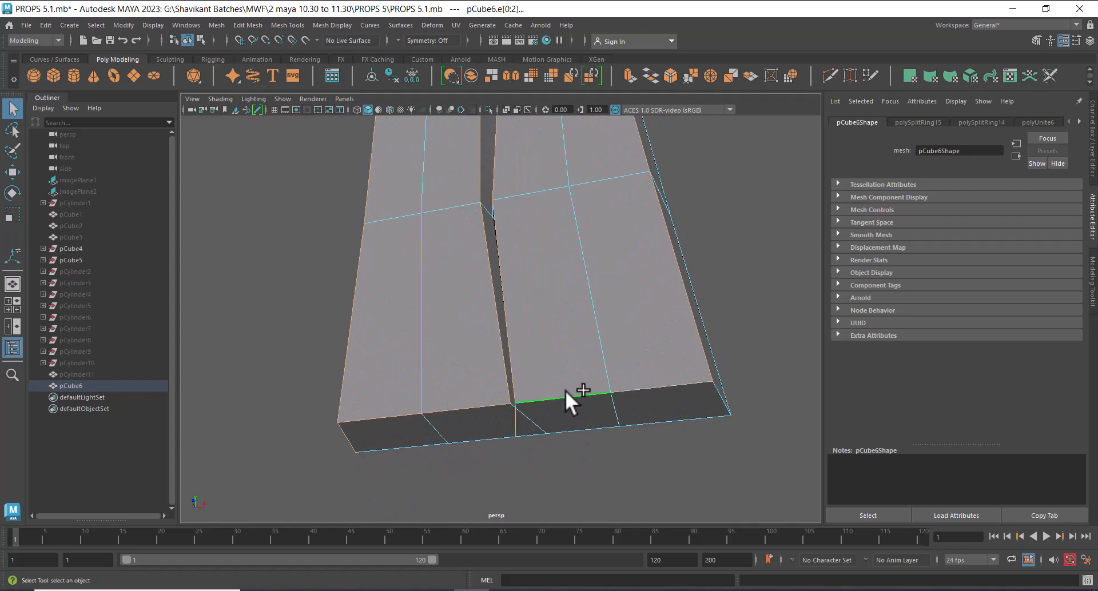
pyautogui.keyDown('shift'); pyautogui.click(723, 393); pyautogui.keyUp('shift')
pyautogui.keyDown('alt'); pyautogui.moveTo(684, 425); pyautogui.dragTo(592, 348); pyautogui.keyUp('alt')
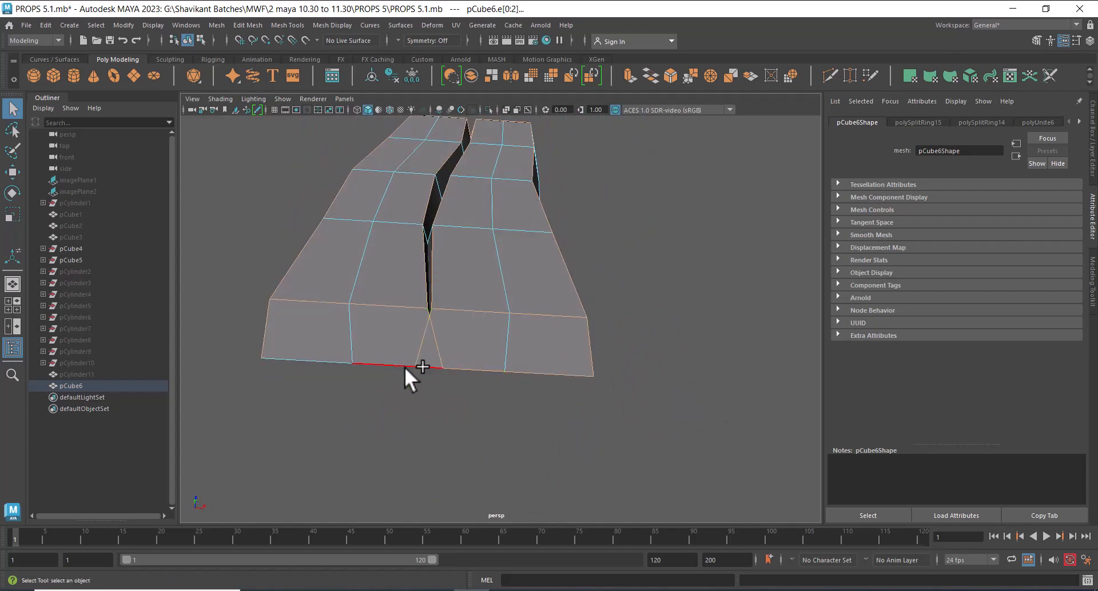
pyautogui.keyDown('shift'); pyautogui.click(387, 364); pyautogui.keyUp('shift')
pyautogui.keyDown('shift'); pyautogui.click(318, 364); pyautogui.keyUp('shift')
# Add the remaining upper-end edges and the long back border edges of both planks to the selection.
pyautogui.keyDown('alt'); pyautogui.moveTo(490, 309); pyautogui.dragTo(641, 296); pyautogui.keyUp('alt')
pyautogui.keyDown('shift'); pyautogui.click(574, 339); pyautogui.keyUp('shift')
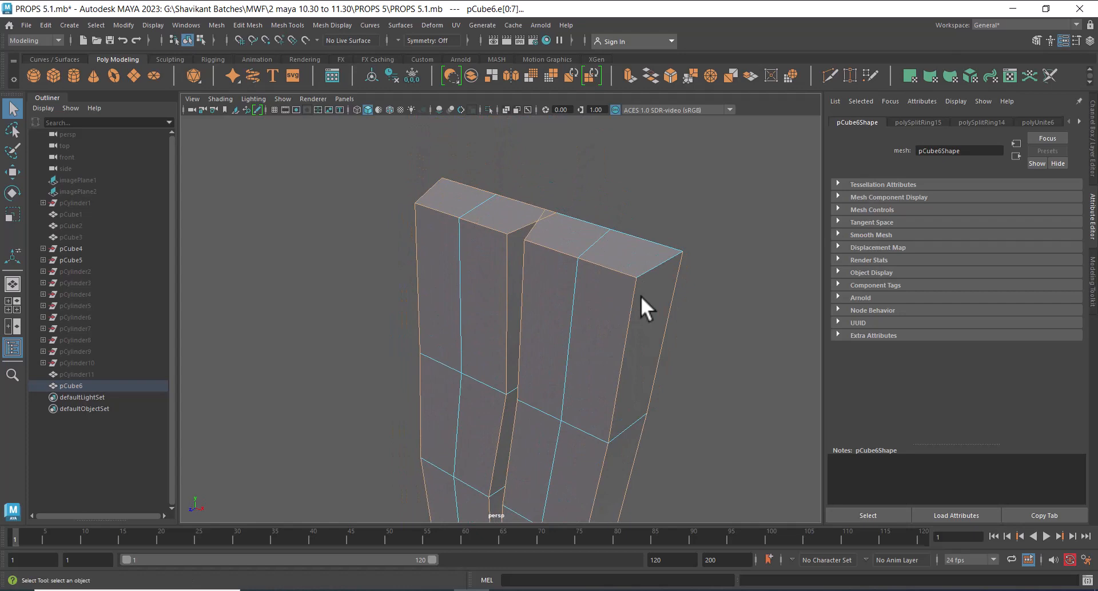
pyautogui.keyDown('shift'); pyautogui.click(648, 267); pyautogui.keyUp('shift')
pyautogui.keyDown('shift'); pyautogui.click(637, 236); pyautogui.keyUp('shift')
pyautogui.keyDown('shift'); pyautogui.click(572, 223); pyautogui.keyUp('shift')
pyautogui.keyDown('alt'); pyautogui.moveTo(520, 298); pyautogui.dragTo(789, 284); pyautogui.keyUp('alt')
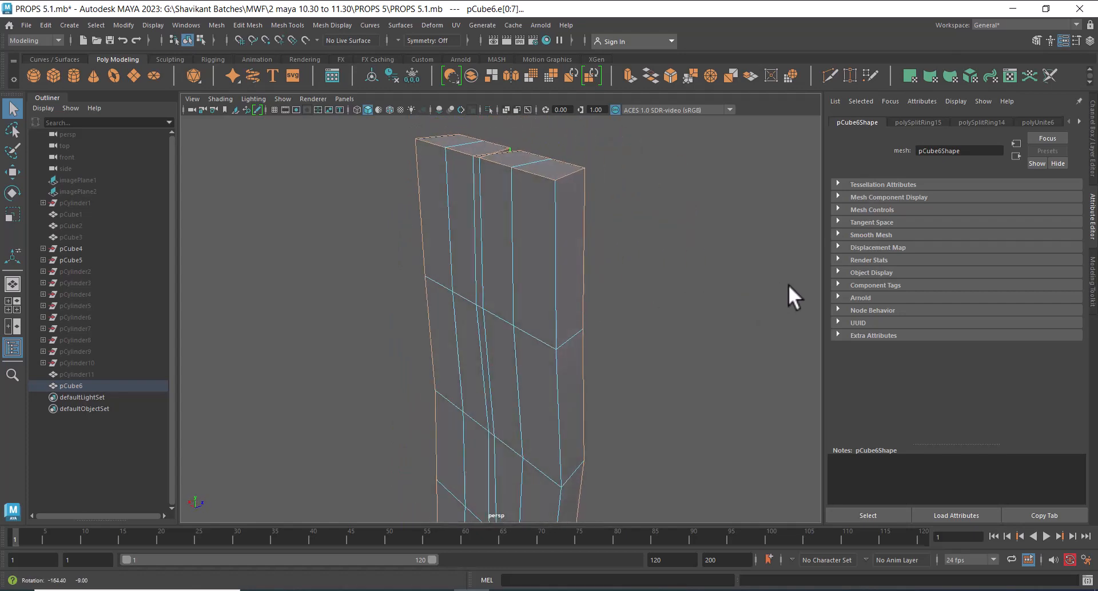
pyautogui.keyDown('shift'); pyautogui.click(558, 244); pyautogui.keyUp('shift')
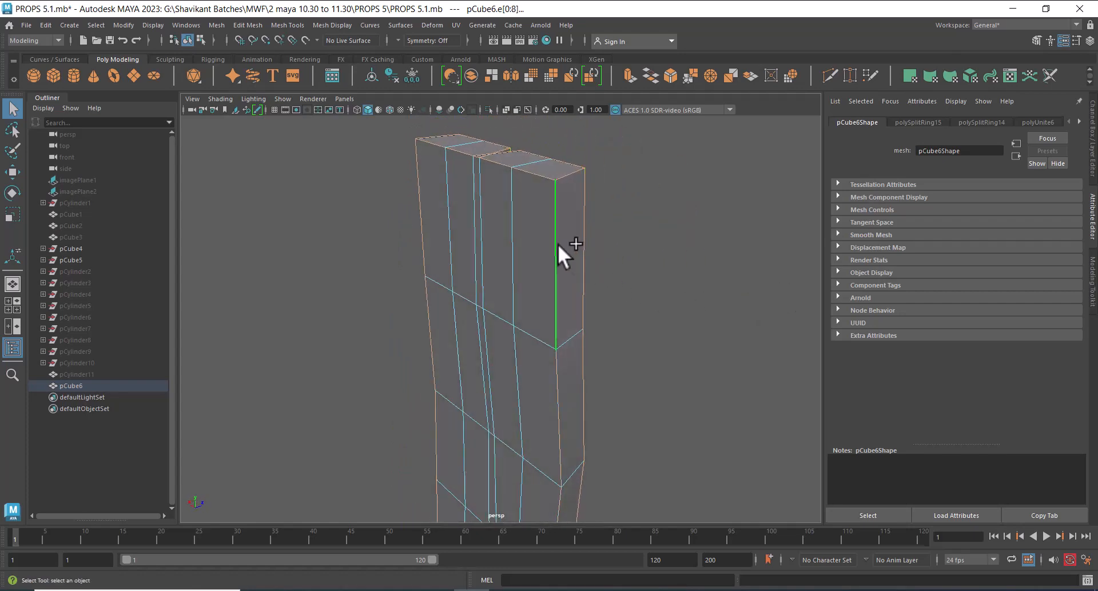
pyautogui.keyDown('shift'); pyautogui.click(480, 260); pyautogui.keyUp('shift')
# Bevel the selected border edges of both planks with a fraction of 0.25 and 2 segments.
pyautogui.keyDown('alt'); pyautogui.moveTo(479, 260); pyautogui.dragTo(530, 313); pyautogui.keyUp('alt')
pyautogui.keyDown('alt'); pyautogui.moveTo(579, 309); pyautogui.dragTo(554, 298, button='right'); pyautogui.keyUp('alt')
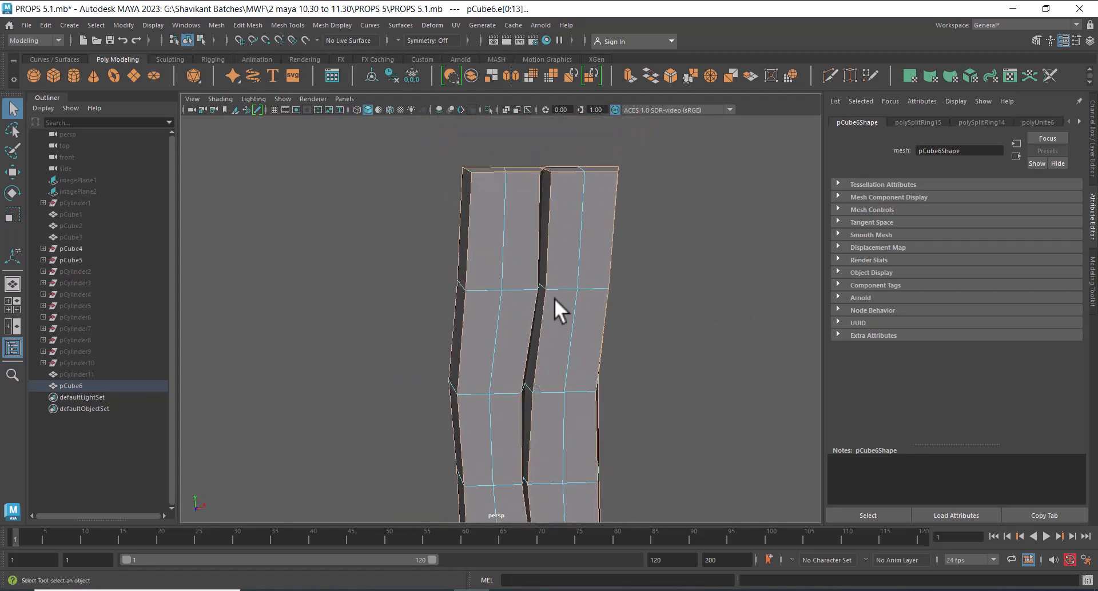
pyautogui.keyDown('shift'); pyautogui.moveTo(557, 236); pyautogui.dragTo(614, 235, button='right'); pyautogui.keyUp('shift')
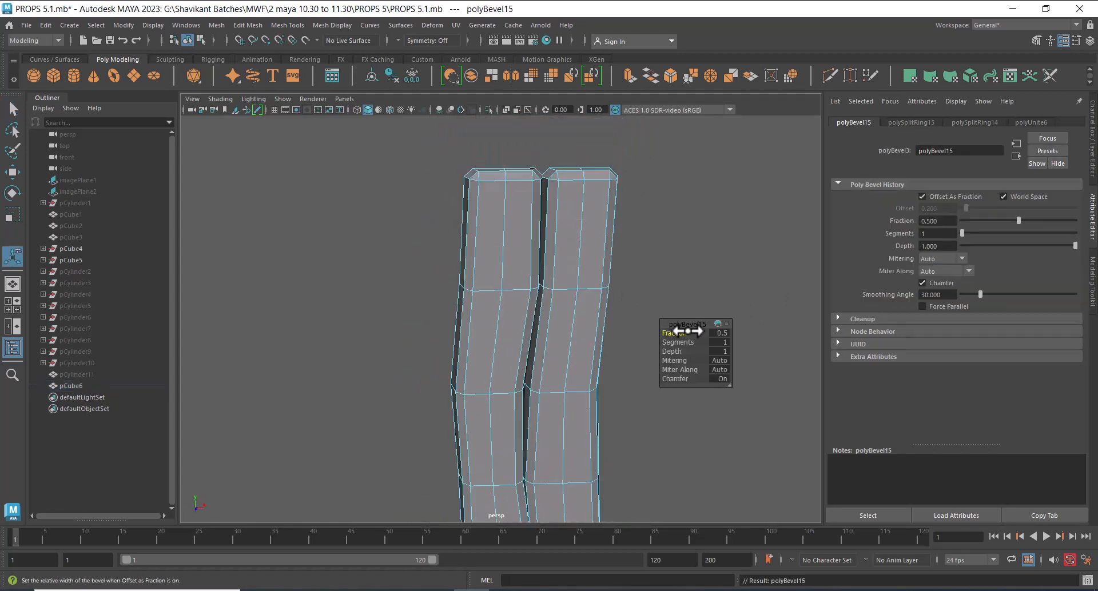
pyautogui.moveTo(684, 341)
pyautogui.mouseDown()
pyautogui.moveTo(685, 329)
pyautogui.moveTo(667, 333)
pyautogui.mouseUp()
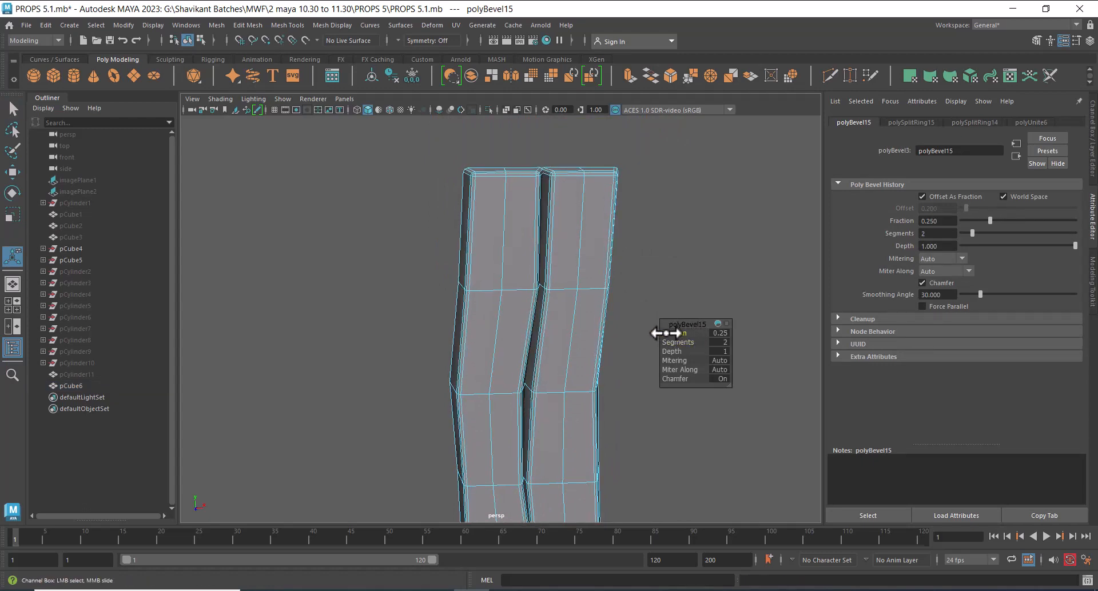
pyautogui.keyDown('alt'); pyautogui.moveTo(558, 358); pyautogui.dragTo(512, 304, button='right'); pyautogui.keyUp('alt')
pyautogui.keyDown('alt'); pyautogui.moveTo(512, 303); pyautogui.dragTo(511, 181, button='middle'); pyautogui.keyUp('alt')
pyautogui.keyDown('alt'); pyautogui.moveTo(514, 188); pyautogui.dragTo(585, 293, button='right'); pyautogui.keyUp('alt')
pyautogui.keyDown('alt'); pyautogui.moveTo(586, 294); pyautogui.dragTo(551, 259); pyautogui.keyUp('alt')
pyautogui.keyDown('alt'); pyautogui.moveTo(550, 258); pyautogui.dragTo(569, 358, button='middle'); pyautogui.keyUp('alt')
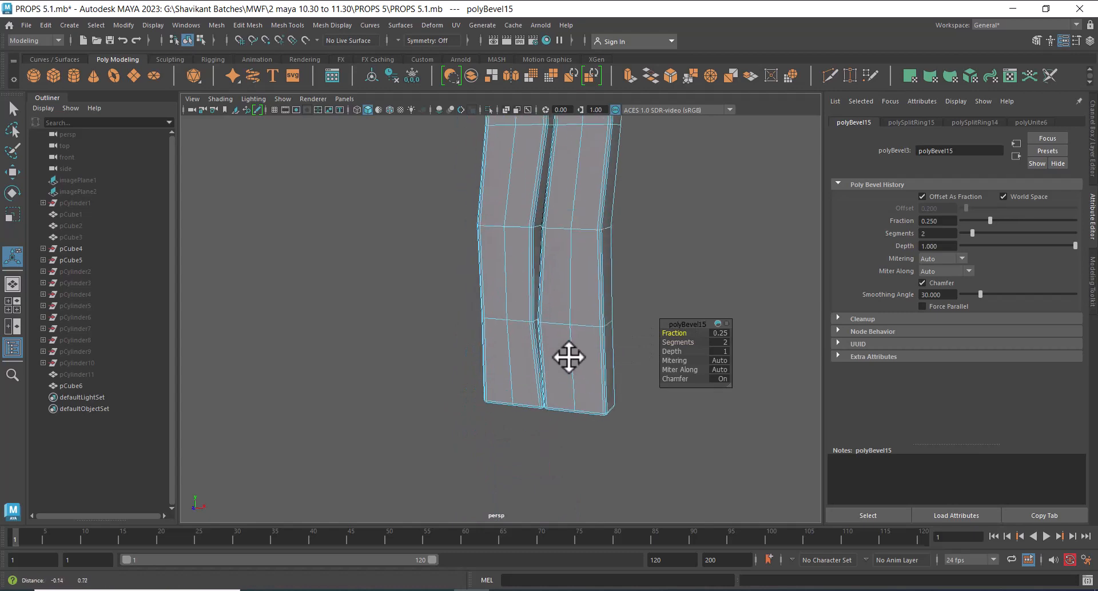
pyautogui.keyDown('alt'); pyautogui.moveTo(569, 358); pyautogui.dragTo(596, 338); pyautogui.keyUp('alt')
# Switch to the shield reference image sktch-28.jpg in ACDSee Quick View and place its window beside the planks.
pyautogui.click(578, 590)
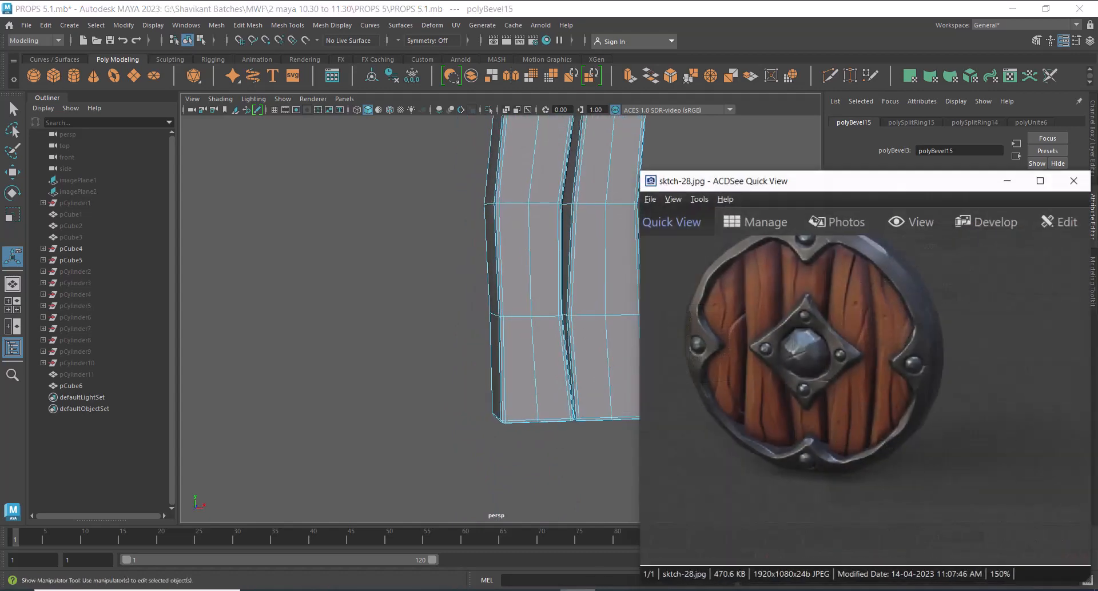
pyautogui.moveTo(893, 181); pyautogui.dragTo(271, 83)
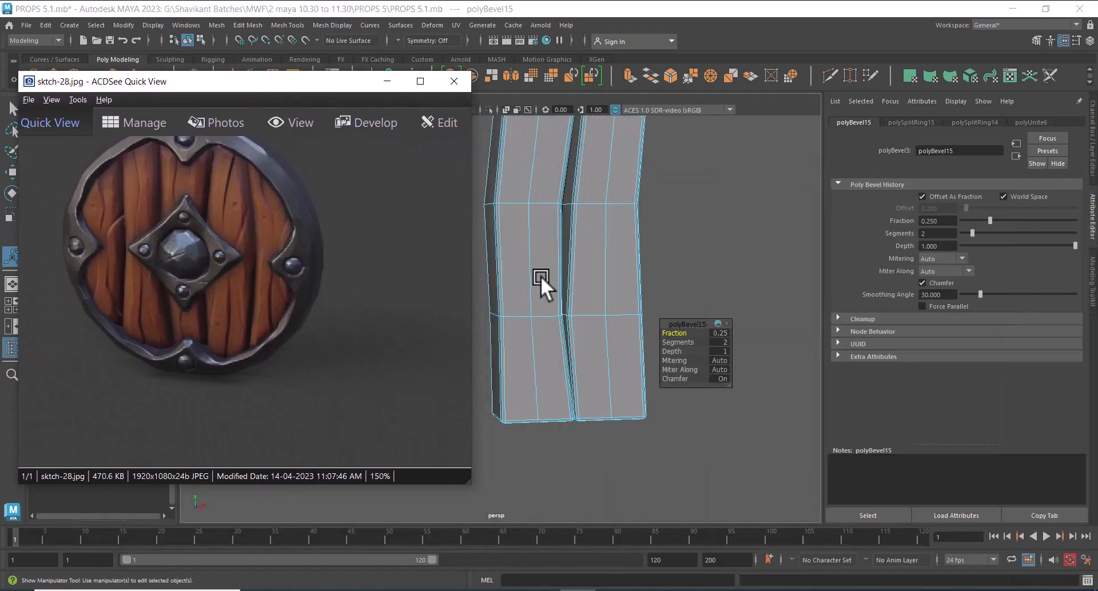
pyautogui.keyDown('alt'); pyautogui.moveTo(540, 276); pyautogui.dragTo(612, 334); pyautogui.keyUp('alt')
# Move the right plank's centre-line vertex on the row nearest the lower end sideways toward the left plank.
pyautogui.moveTo(593, 248); pyautogui.dragTo(611, 181, button='right')
pyautogui.keyDown('alt'); pyautogui.moveTo(602, 241); pyautogui.dragTo(657, 260, button='middle'); pyautogui.keyUp('alt')
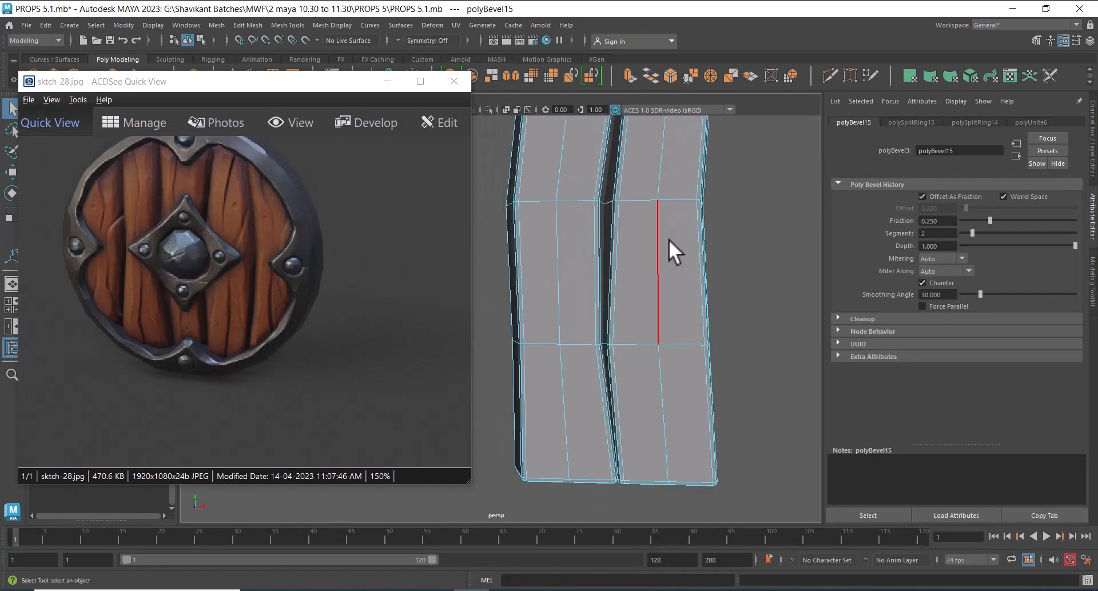
pyautogui.moveTo(668, 239); pyautogui.dragTo(665, 201, button='right')
pyautogui.click(657, 345)
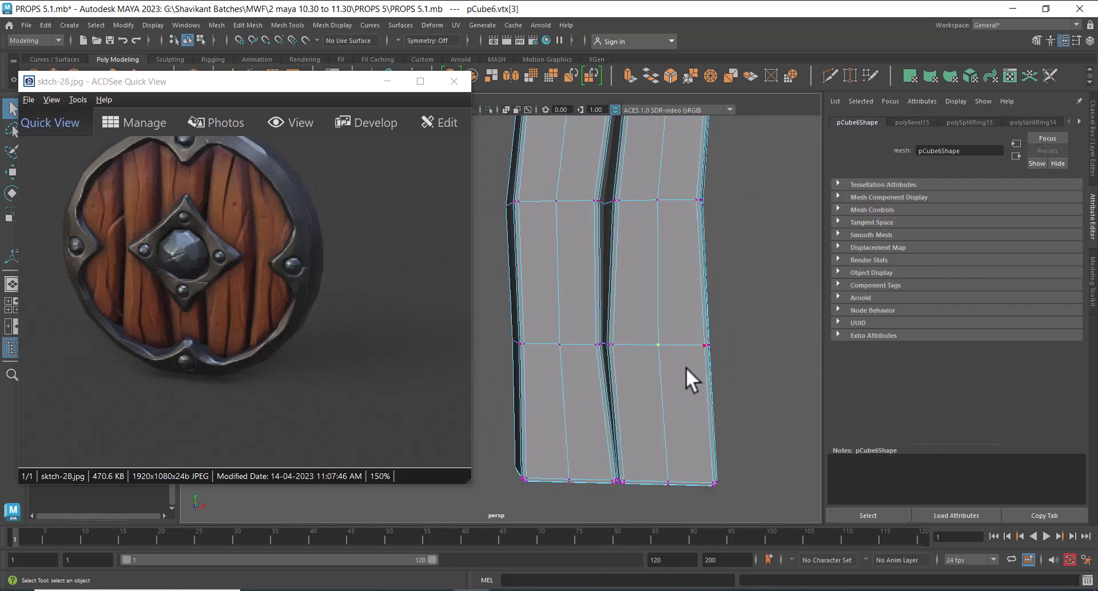
pyautogui.press('w')
pyautogui.moveTo(748, 345); pyautogui.dragTo(731, 348)
pyautogui.click(562, 346)
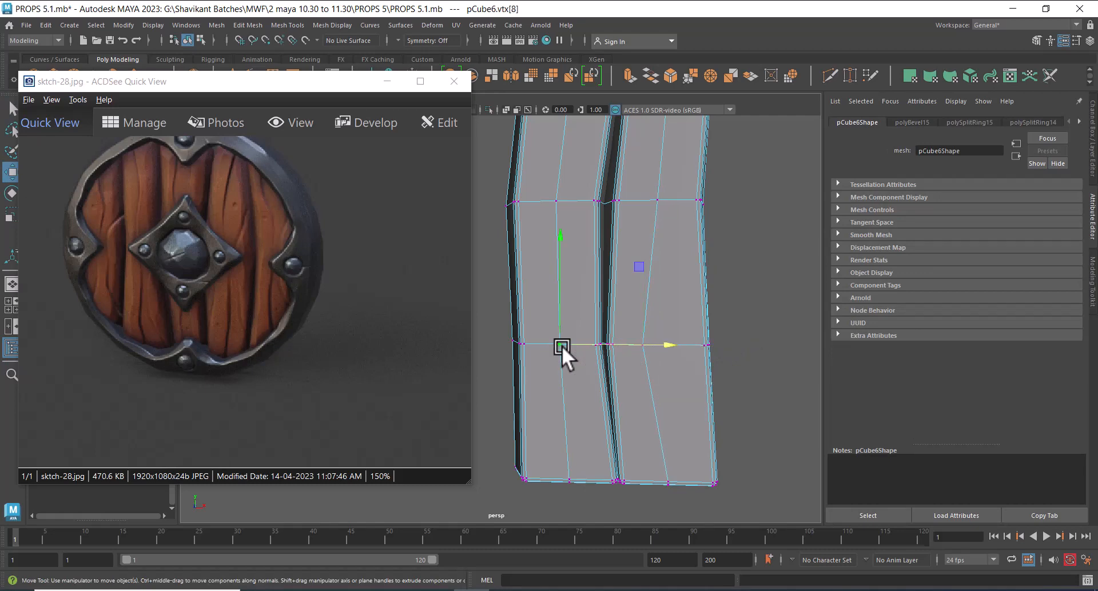
# Shift the next two centre-line vertices up the right plank slightly toward the left plank.
pyautogui.keyDown('alt'); pyautogui.moveTo(607, 179); pyautogui.dragTo(644, 389, button='middle'); pyautogui.keyUp('alt')
pyautogui.click(680, 320)
pyautogui.keyDown('alt'); pyautogui.moveTo(698, 368); pyautogui.dragTo(691, 313, button='middle'); pyautogui.keyUp('alt')
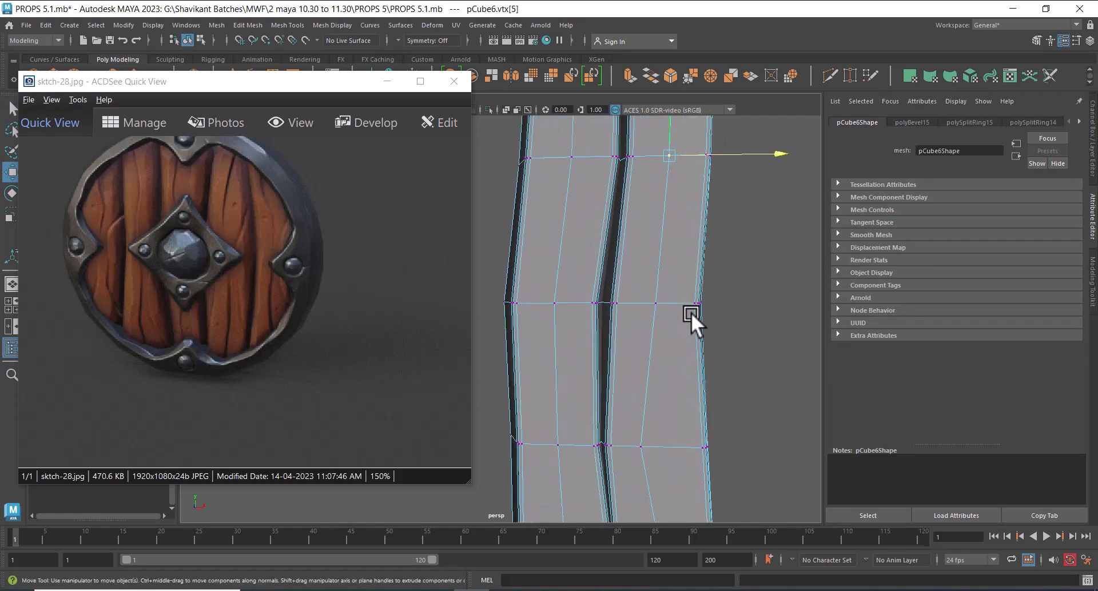
pyautogui.keyDown('ctrl'); pyautogui.keyDown('shift'); pyautogui.click(658, 302); pyautogui.keyUp('shift'); pyautogui.keyUp('ctrl')
pyautogui.moveTo(770, 228); pyautogui.dragTo(762, 230)
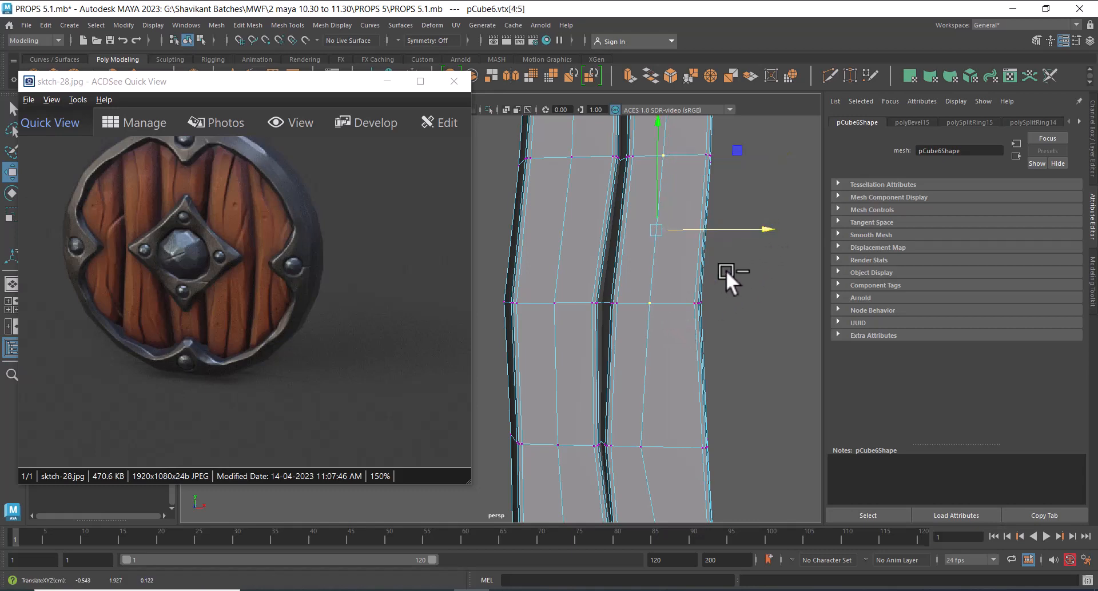
# Drop the lower vertex from the selection and move the upper centre-line vertex away from the left plank.
pyautogui.keyDown('ctrl'); pyautogui.moveTo(726, 270); pyautogui.dragTo(636, 328); pyautogui.keyUp('ctrl')
pyautogui.keyDown('alt'); pyautogui.moveTo(708, 233); pyautogui.dragTo(668, 301, button='middle'); pyautogui.keyUp('alt')
pyautogui.moveTo(726, 221); pyautogui.dragTo(743, 221)
pyautogui.keyDown('alt'); pyautogui.moveTo(708, 211); pyautogui.dragTo(719, 348, button='middle'); pyautogui.keyUp('alt')
pyautogui.keyDown('alt'); pyautogui.moveTo(649, 310); pyautogui.dragTo(664, 193, button='middle'); pyautogui.keyUp('alt')
# Bevel the right plank's crosswise edge loops with a fraction of 0.79 and 3 segments.
pyautogui.moveTo(664, 284); pyautogui.dragTo(660, 240, button='right')
pyautogui.doubleClick(629, 233)
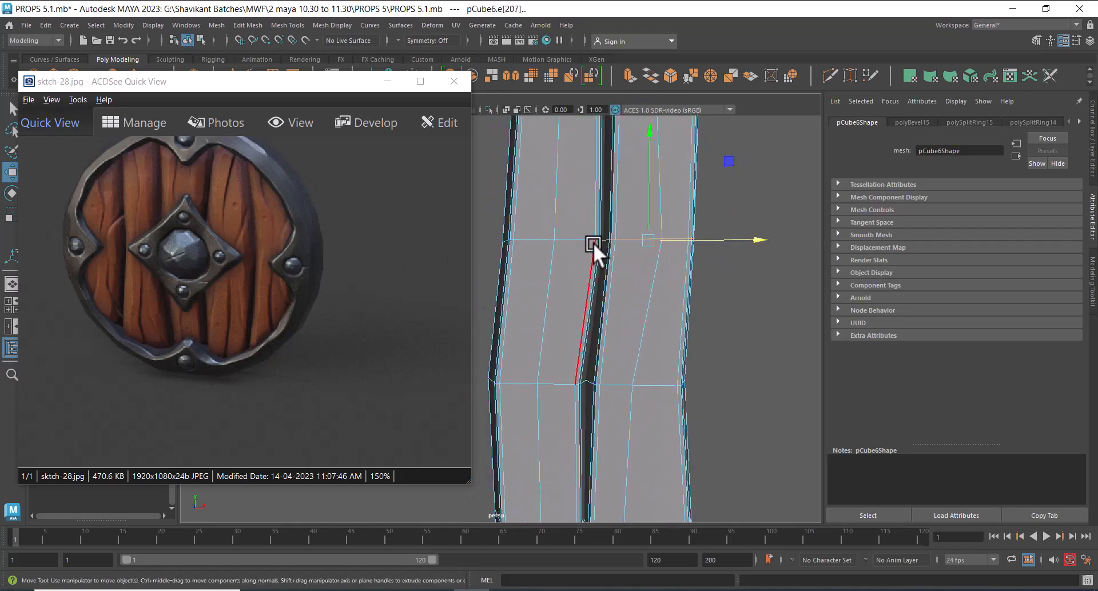
pyautogui.keyDown('shift'); pyautogui.doubleClick(657, 388); pyautogui.keyUp('shift')
pyautogui.keyDown('alt'); pyautogui.moveTo(666, 425); pyautogui.dragTo(695, 190, button='middle'); pyautogui.keyUp('alt')
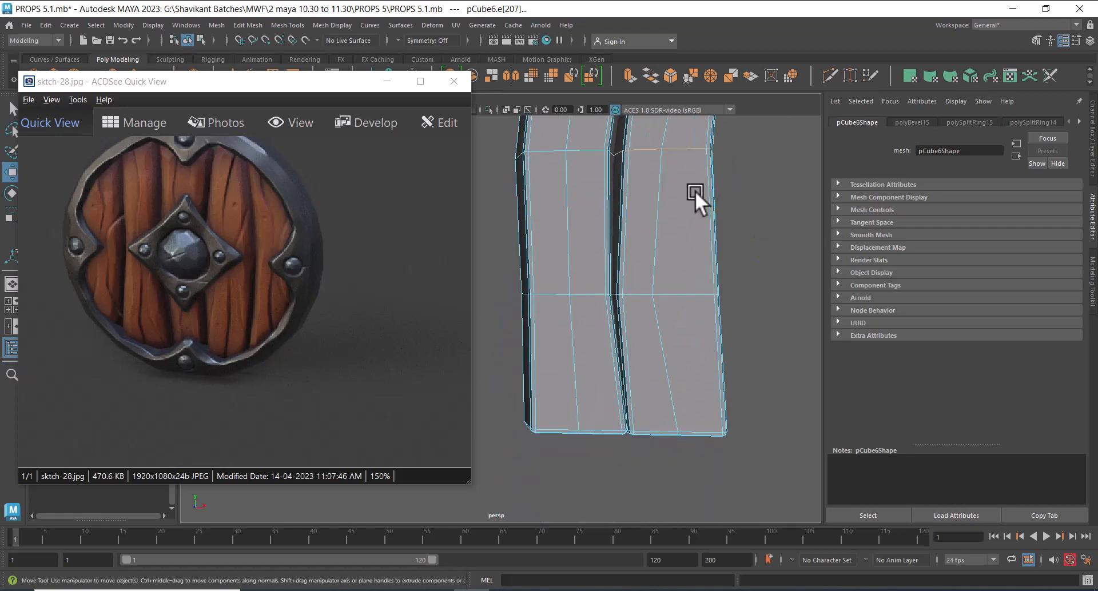
pyautogui.keyDown('shift'); pyautogui.moveTo(660, 244); pyautogui.dragTo(710, 243, button='right'); pyautogui.keyUp('shift')
pyautogui.moveTo(683, 343); pyautogui.dragTo(695, 331)
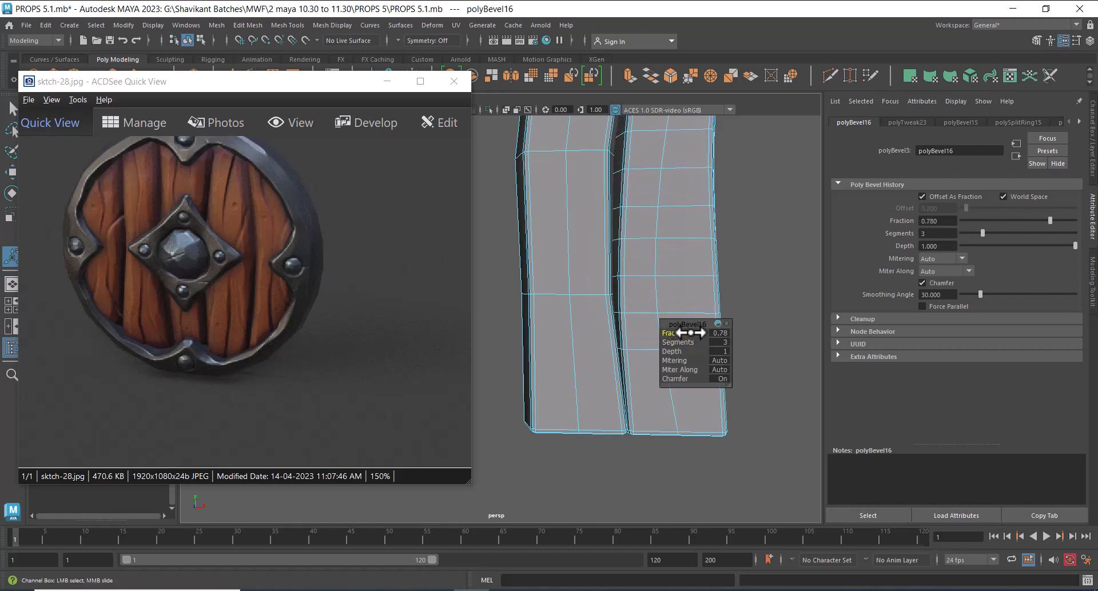
pyautogui.keyDown('alt'); pyautogui.moveTo(707, 274); pyautogui.dragTo(649, 290); pyautogui.keyUp('alt')
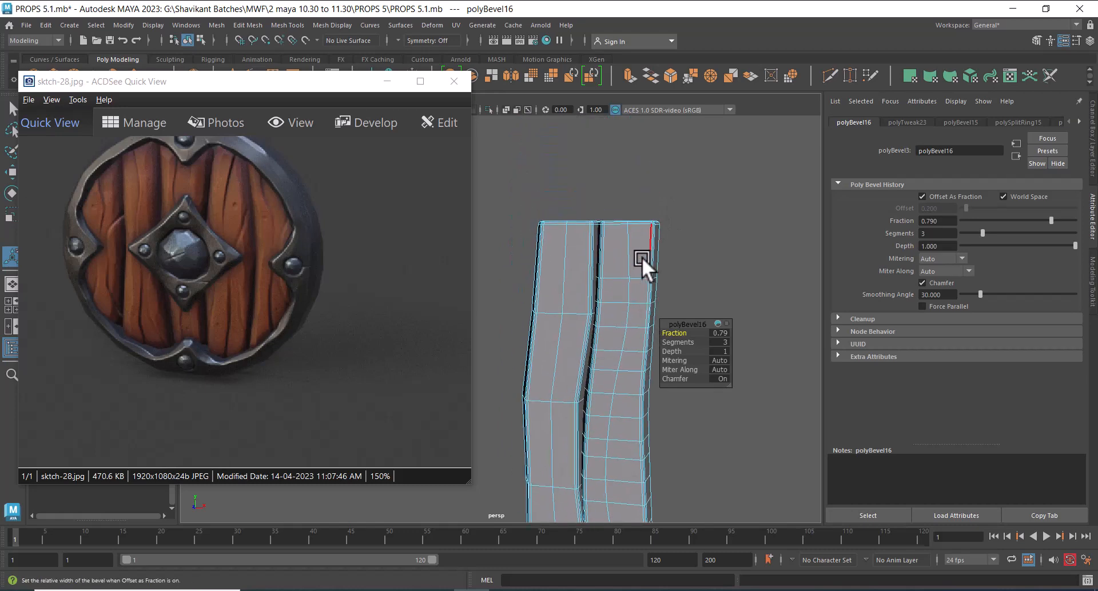
pyautogui.click(710, 243)
# Split the edge ring beside the right plank's centre line to insert a new lengthwise edge loop.
pyautogui.keyDown('alt'); pyautogui.moveTo(642, 275); pyautogui.dragTo(669, 240, button='middle'); pyautogui.keyUp('alt')
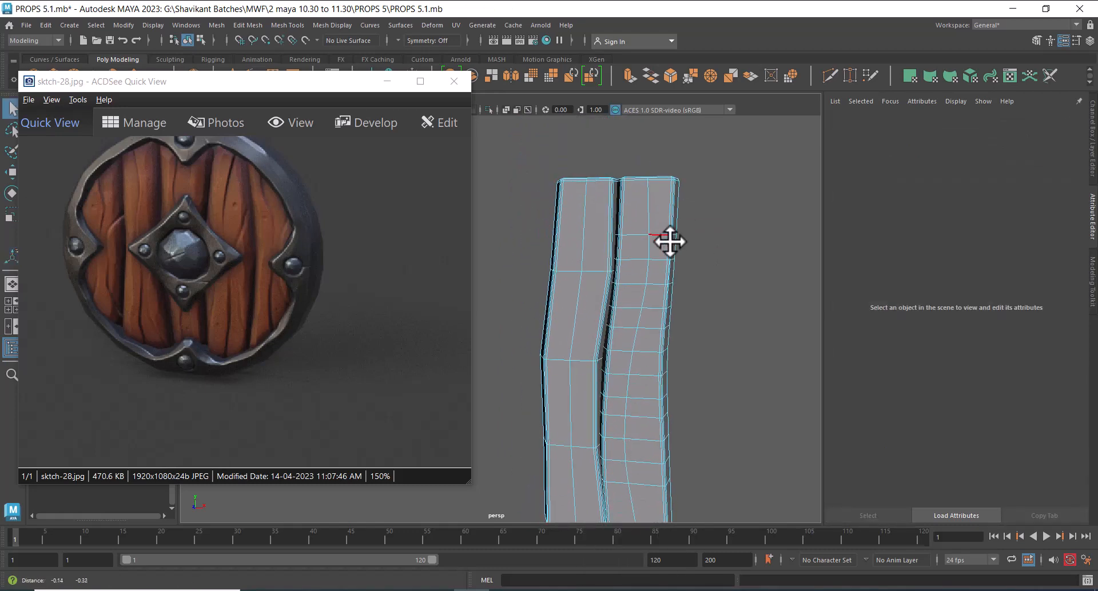
pyautogui.keyDown('alt'); pyautogui.moveTo(669, 240); pyautogui.dragTo(660, 287, button='right'); pyautogui.keyUp('alt')
pyautogui.click(657, 272)
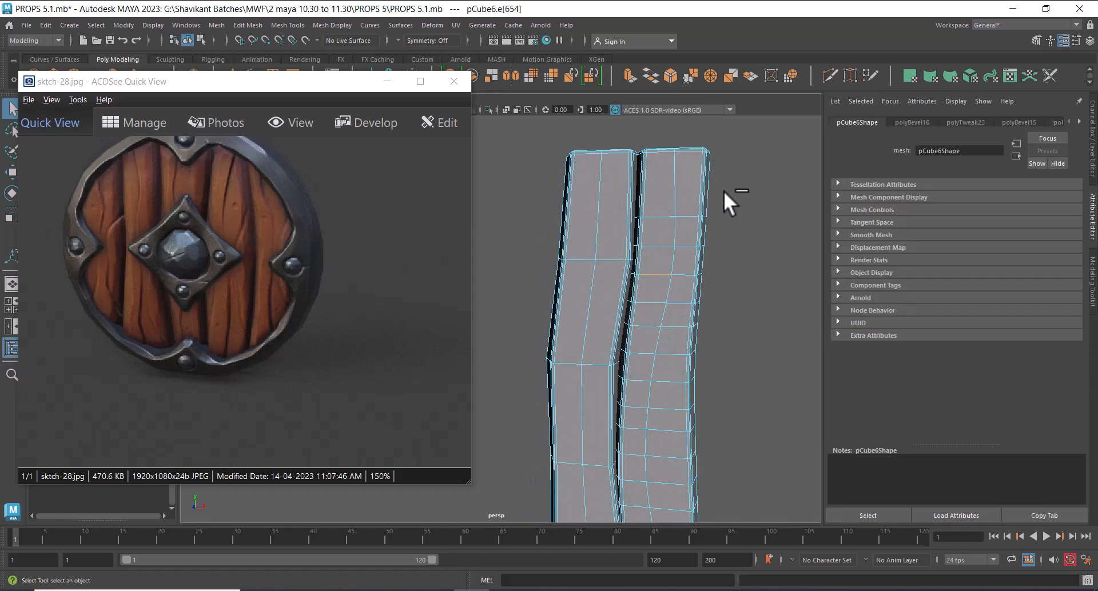
pyautogui.keyDown('ctrl'); pyautogui.moveTo(723, 190); pyautogui.dragTo(771, 324, button='right'); pyautogui.keyUp('ctrl')
pyautogui.keyDown('alt'); pyautogui.moveTo(713, 373); pyautogui.dragTo(718, 292, button='middle'); pyautogui.keyUp('alt')
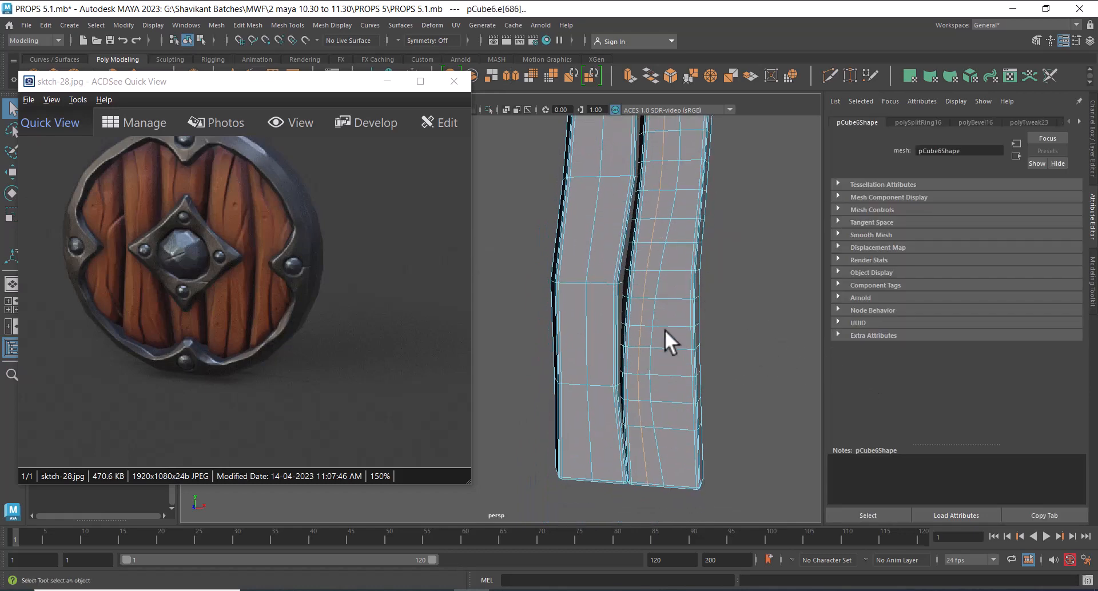
# Select staggered crack edges on the right plank: the upper part of the new loop and the lower part of the centre line.
pyautogui.click(669, 376)
pyautogui.doubleClick(657, 450)
pyautogui.keyDown('alt'); pyautogui.moveTo(685, 319); pyautogui.dragTo(657, 357, button='middle'); pyautogui.keyUp('alt')
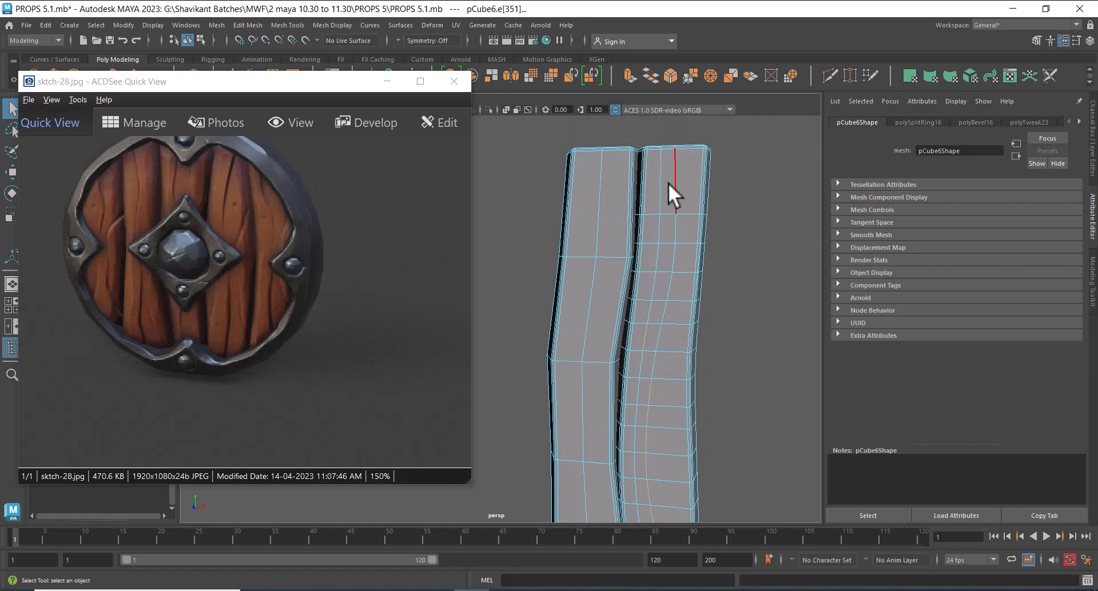
pyautogui.keyDown('shift'); pyautogui.doubleClick(662, 164); pyautogui.keyUp('shift')
pyautogui.press('space')
pyautogui.keyDown('alt'); pyautogui.moveTo(692, 282); pyautogui.dragTo(710, 328); pyautogui.keyUp('alt')
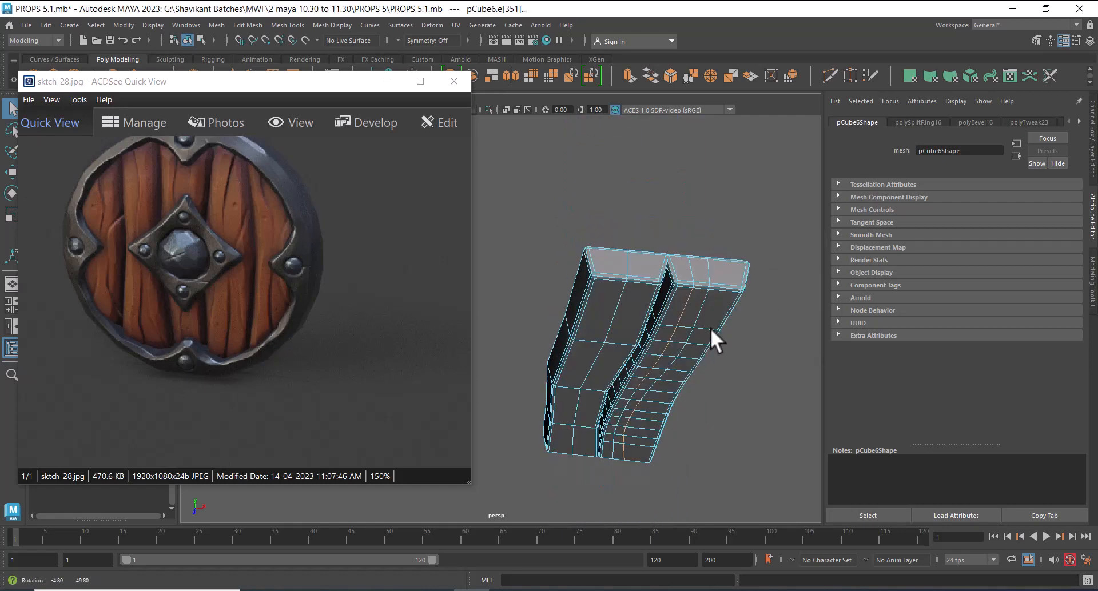
pyautogui.scroll(3, 711, 328)
pyautogui.keyDown('alt'); pyautogui.moveTo(746, 339); pyautogui.dragTo(671, 327, button='middle'); pyautogui.keyUp('alt')
pyautogui.scroll(1, 677, 304)
pyautogui.keyDown('alt'); pyautogui.moveTo(669, 245); pyautogui.dragTo(615, 246, button='middle'); pyautogui.keyUp('alt')
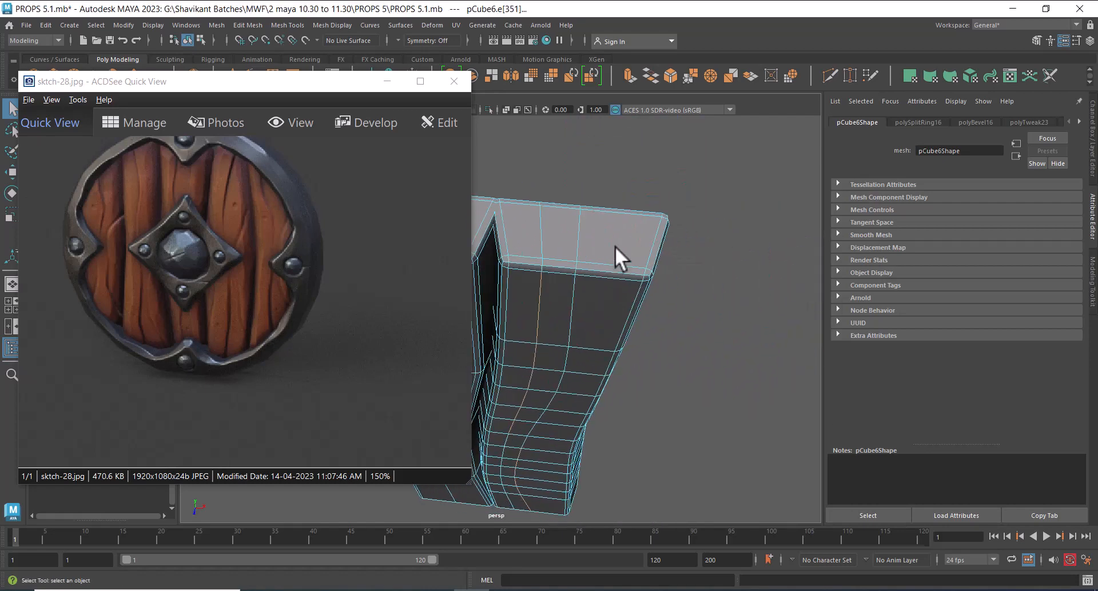
pyautogui.scroll(3, 617, 248)
pyautogui.keyDown('alt'); pyautogui.moveTo(600, 272); pyautogui.dragTo(649, 383); pyautogui.keyUp('alt')
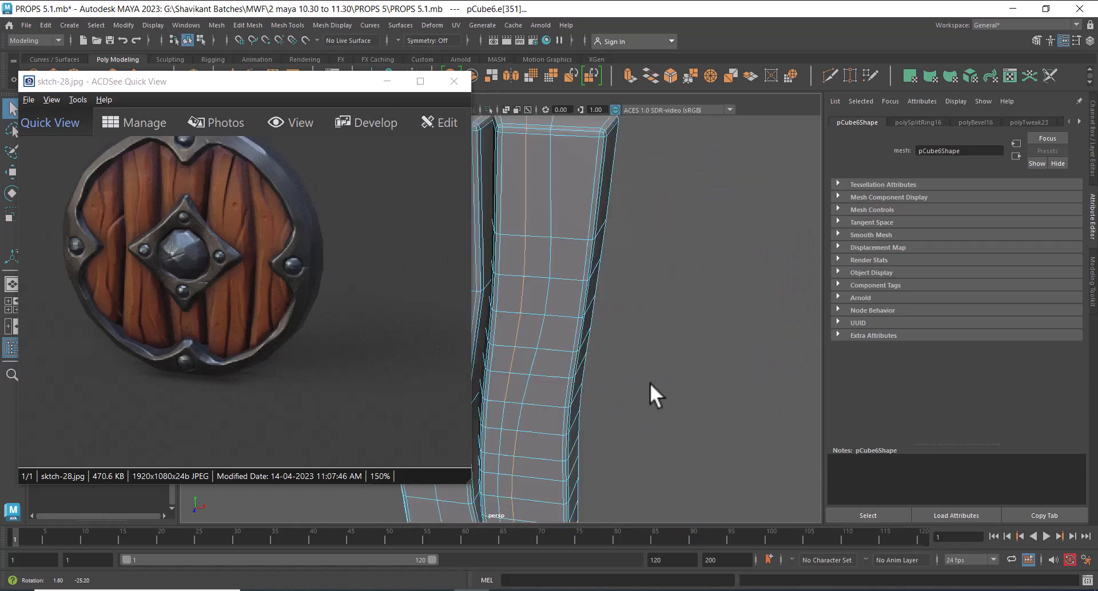
# Extend the crack edge selection across the plank's lower-end border and bevel it with a fraction of 1 and 2 segments.
pyautogui.keyDown('alt'); pyautogui.moveTo(649, 383); pyautogui.dragTo(652, 226, button='middle'); pyautogui.keyUp('alt')
pyautogui.keyDown('alt'); pyautogui.moveTo(652, 227); pyautogui.dragTo(655, 137); pyautogui.keyUp('alt')
pyautogui.keyDown('alt'); pyautogui.moveTo(656, 138); pyautogui.dragTo(666, 363, button='middle'); pyautogui.keyUp('alt')
pyautogui.scroll(1, 667, 363)
pyautogui.keyDown('shift'); pyautogui.doubleClick(596, 231); pyautogui.keyUp('shift')
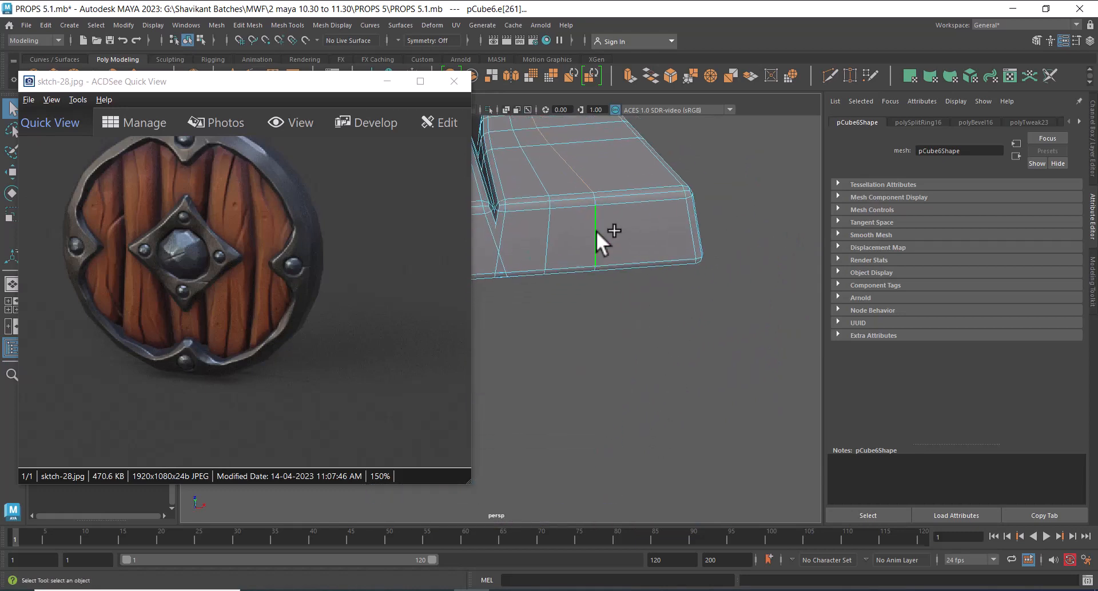
pyautogui.keyDown('alt'); pyautogui.moveTo(613, 269); pyautogui.dragTo(682, 353); pyautogui.keyUp('alt')
pyautogui.hotkey('ctrl', 'z')
pyautogui.scroll(4, 657, 348)
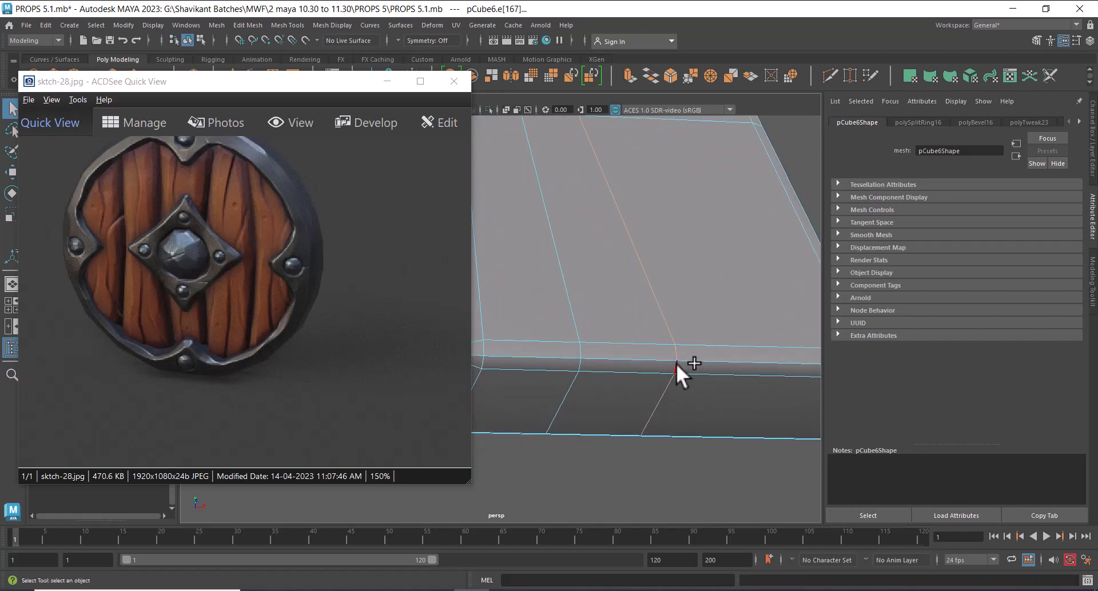
pyautogui.keyDown('alt'); pyautogui.moveTo(668, 388); pyautogui.dragTo(578, 292); pyautogui.keyUp('alt')
pyautogui.keyDown('alt'); pyautogui.moveTo(578, 292); pyautogui.dragTo(655, 276, button='right'); pyautogui.keyUp('alt')
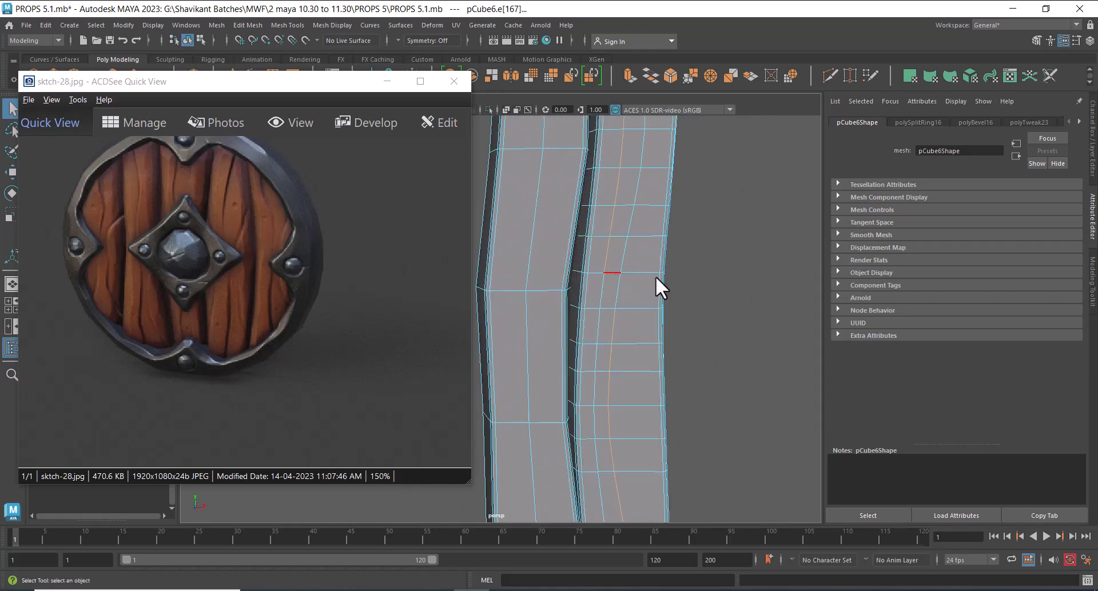
pyautogui.moveTo(678, 333)
pyautogui.mouseDown()
pyautogui.moveTo(730, 330)
pyautogui.moveTo(686, 343)
pyautogui.mouseUp()
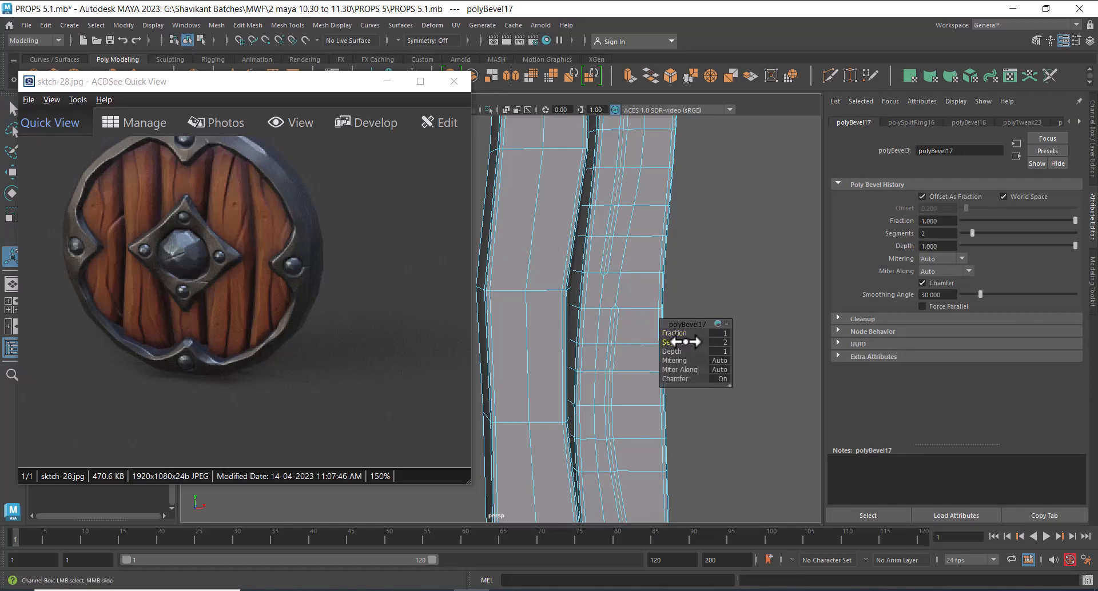
pyautogui.keyDown('alt'); pyautogui.moveTo(596, 329); pyautogui.dragTo(621, 287); pyautogui.keyUp('alt')
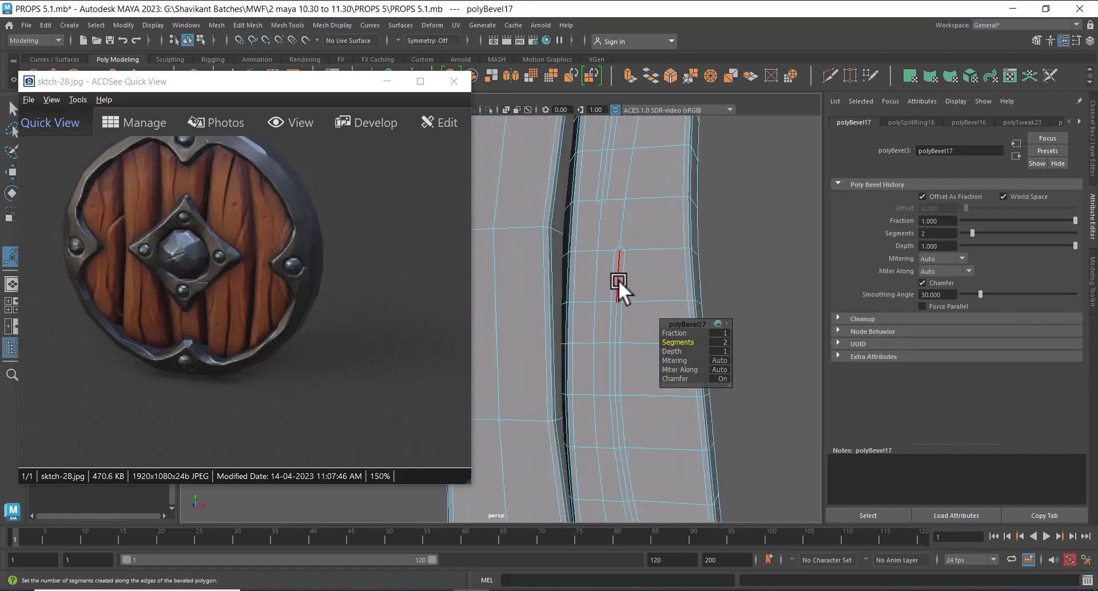
# Select the centre edge loops of both bevelled cracks on the right plank and frame them in the front view.
pyautogui.click(615, 278)
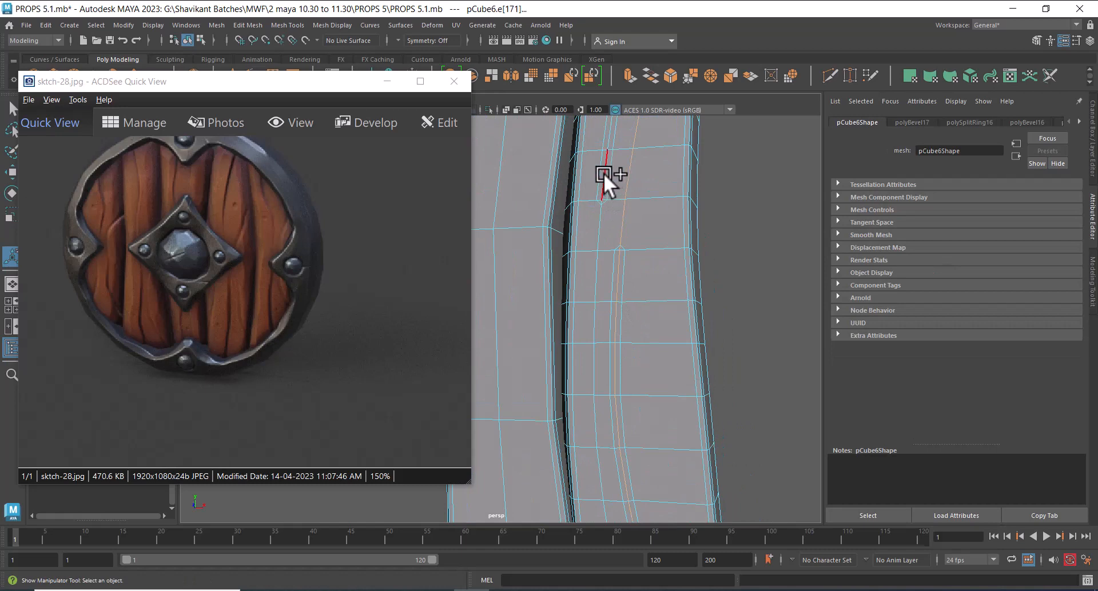
pyautogui.keyDown('alt'); pyautogui.moveTo(603, 172); pyautogui.dragTo(685, 328); pyautogui.keyUp('alt')
pyautogui.press('space')
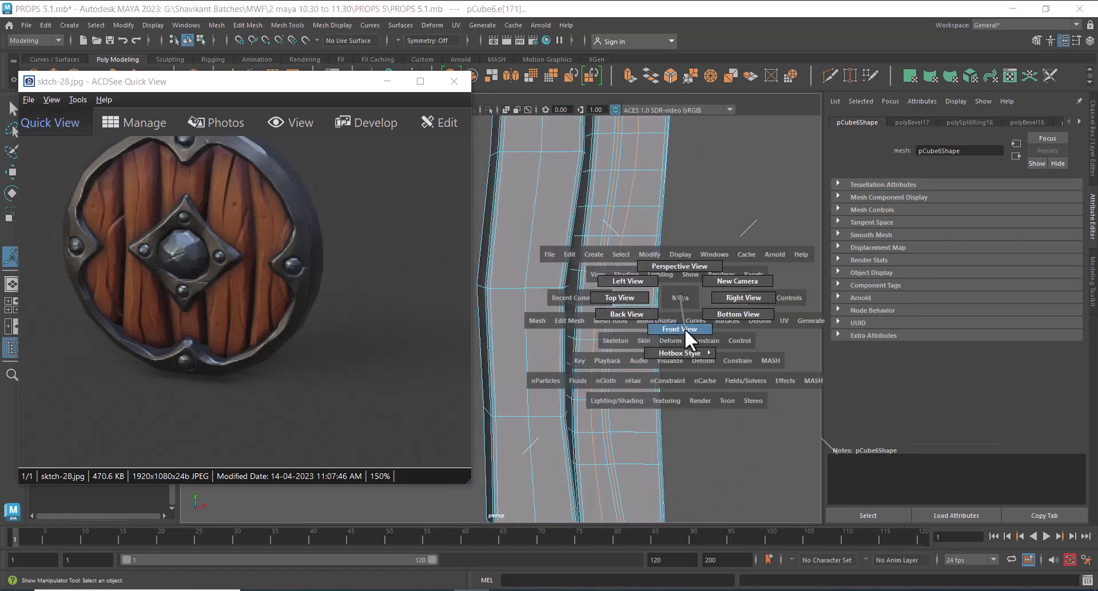
pyautogui.press('f')
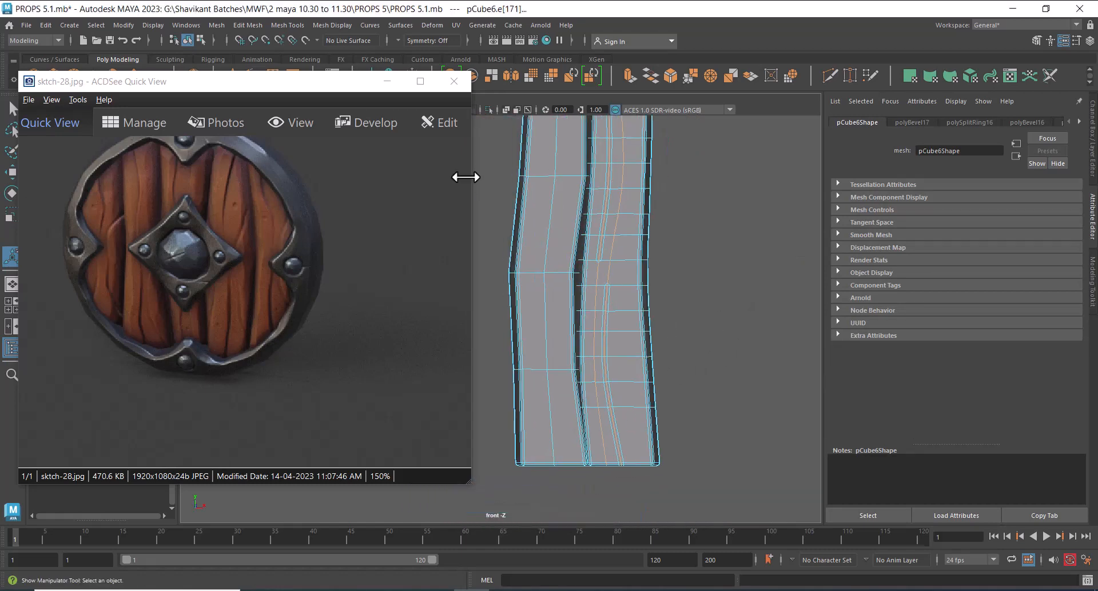
# Minimise the reference image and deselect the loop edges lying outside the two cracks.
pyautogui.click(388, 82)
pyautogui.scroll(5, 609, 286)
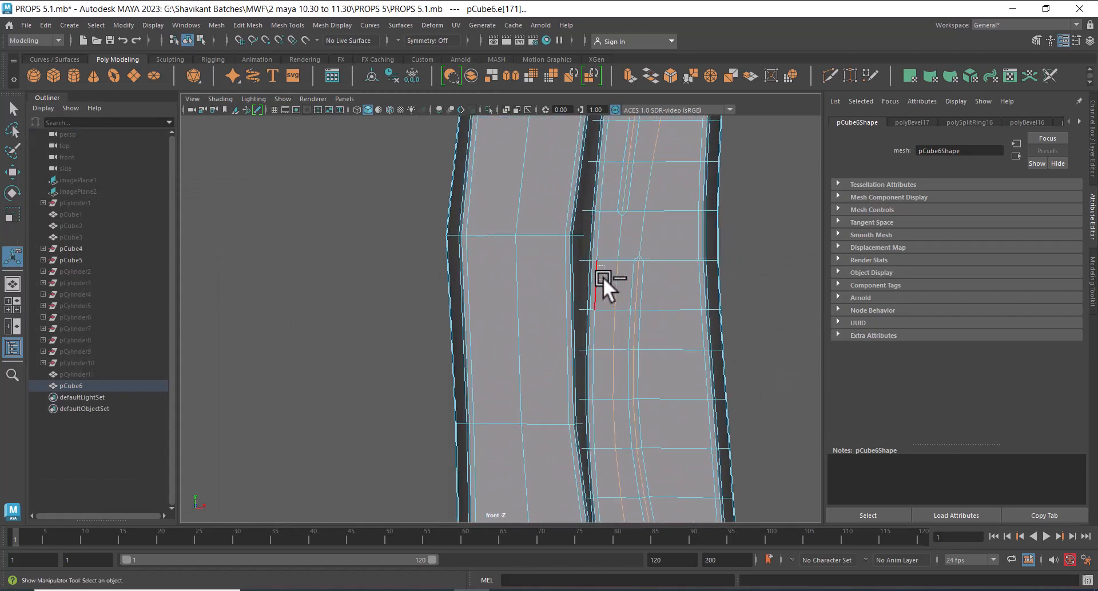
pyautogui.keyDown('alt'); pyautogui.moveTo(608, 417); pyautogui.dragTo(595, 301, button='middle'); pyautogui.keyUp('alt')
pyautogui.moveTo(581, 236); pyautogui.dragTo(606, 389)
pyautogui.keyDown('ctrl'); pyautogui.moveTo(602, 441); pyautogui.dragTo(601, 439); pyautogui.keyUp('ctrl')
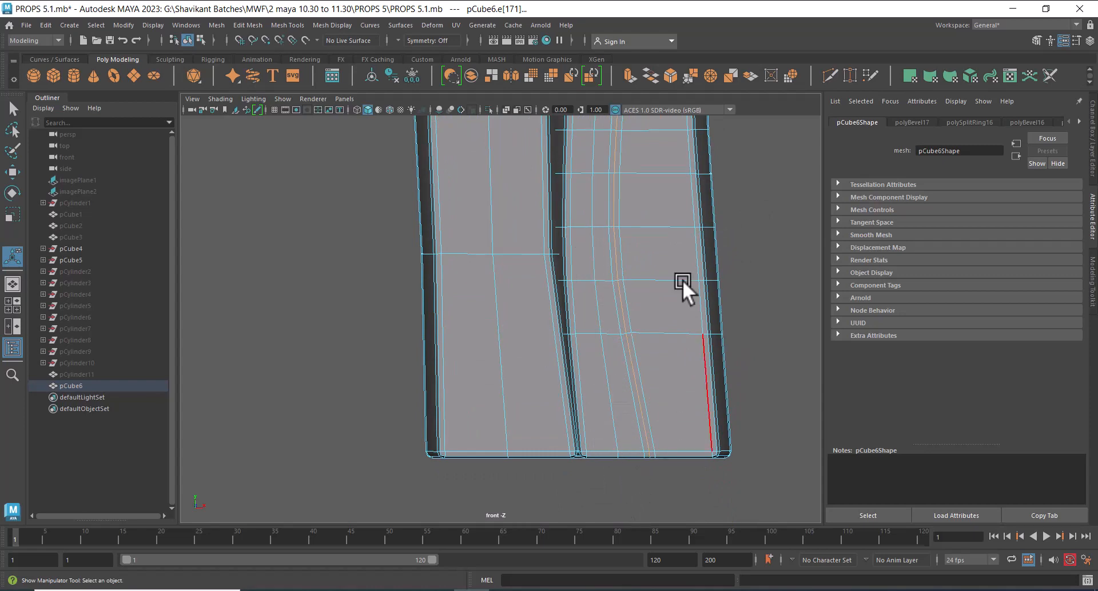
pyautogui.keyDown('alt'); pyautogui.moveTo(682, 280); pyautogui.dragTo(641, 564, button='middle'); pyautogui.keyUp('alt')
pyautogui.keyDown('alt'); pyautogui.moveTo(682, 284); pyautogui.dragTo(674, 498, button='middle'); pyautogui.keyUp('alt')
pyautogui.keyDown('alt'); pyautogui.moveTo(690, 259); pyautogui.dragTo(688, 339, button='middle'); pyautogui.keyUp('alt')
pyautogui.moveTo(709, 192); pyautogui.dragTo(595, 461)
pyautogui.keyDown('alt'); pyautogui.moveTo(594, 460); pyautogui.dragTo(623, 263, button='middle'); pyautogui.keyUp('alt')
# Deselect the loop edges on the plank's back in a side view and return to the perspective view.
pyautogui.press('space')
pyautogui.moveTo(684, 348); pyautogui.dragTo(589, 369)
pyautogui.keyDown('alt'); pyautogui.moveTo(592, 369); pyautogui.dragTo(598, 373, button='right'); pyautogui.keyUp('alt')
pyautogui.press('space')
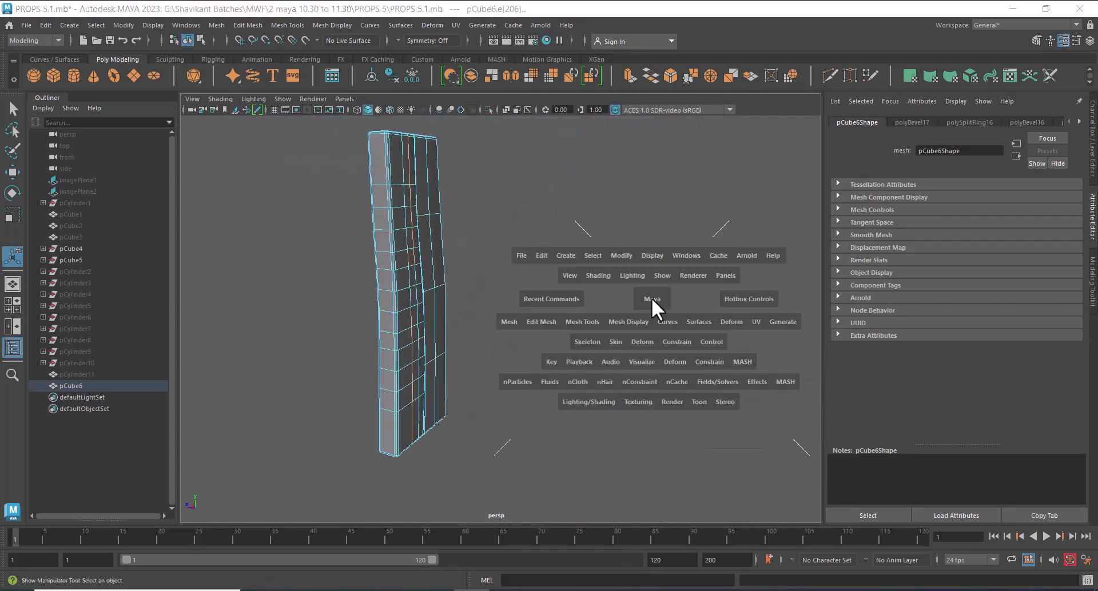
pyautogui.moveTo(653, 306); pyautogui.dragTo(490, 314)
pyautogui.keyDown('ctrl'); pyautogui.moveTo(612, 190); pyautogui.dragTo(336, 243); pyautogui.keyUp('ctrl')
pyautogui.press('space')
pyautogui.moveTo(537, 329); pyautogui.dragTo(555, 238)
pyautogui.keyDown('alt'); pyautogui.moveTo(566, 280); pyautogui.dragTo(717, 294); pyautogui.keyUp('alt')
pyautogui.keyDown('alt'); pyautogui.moveTo(717, 294); pyautogui.dragTo(654, 393, button='right'); pyautogui.keyUp('alt')
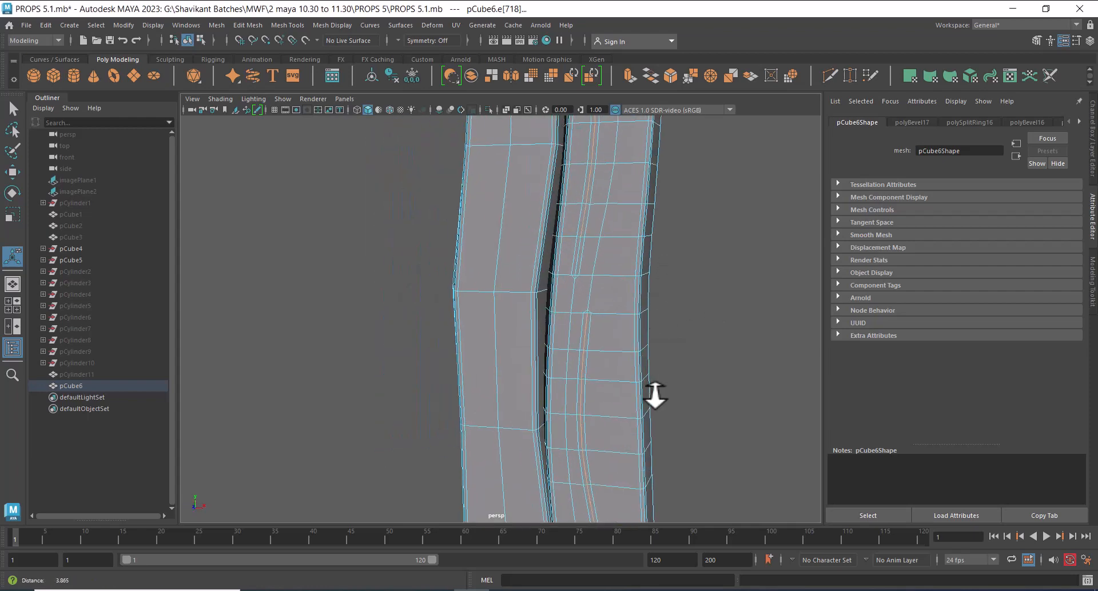
# Convert the crack's centre edges to vertices, average them with 10 iterations and push them into the plank.
pyautogui.press('w')
pyautogui.keyDown('alt'); pyautogui.moveTo(689, 369); pyautogui.dragTo(681, 305); pyautogui.keyUp('alt')
pyautogui.keyDown('alt'); pyautogui.moveTo(681, 304); pyautogui.dragTo(695, 300, button='right'); pyautogui.keyUp('alt')
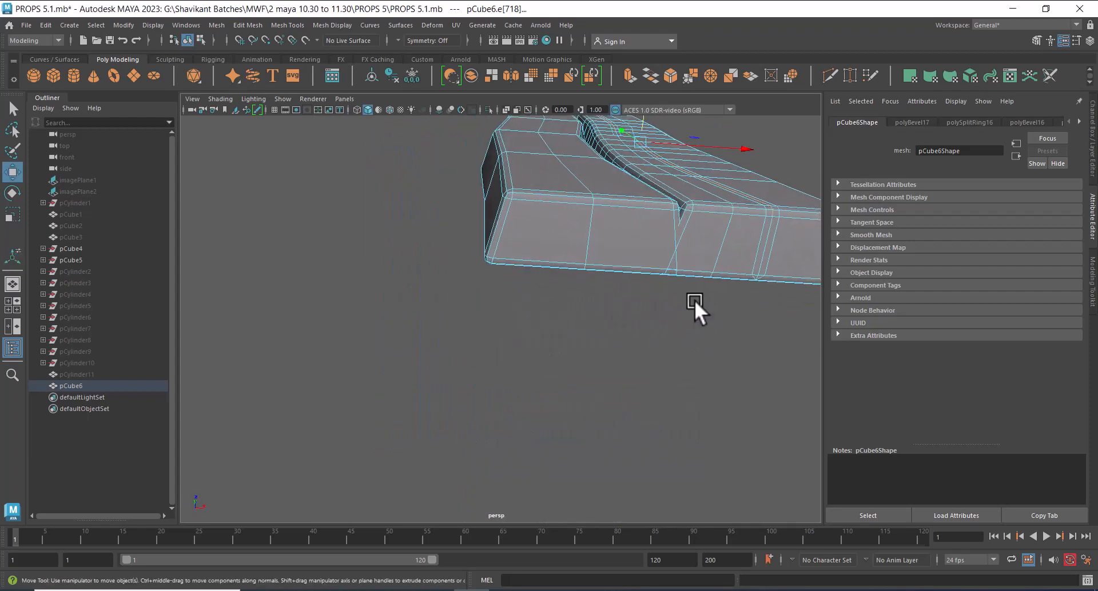
pyautogui.keyDown('alt'); pyautogui.moveTo(695, 300); pyautogui.dragTo(578, 352); pyautogui.keyUp('alt')
pyautogui.keyDown('ctrl'); pyautogui.moveTo(684, 246); pyautogui.dragTo(525, 249, button='right'); pyautogui.keyUp('ctrl')
pyautogui.keyDown('shift'); pyautogui.moveTo(607, 209); pyautogui.dragTo(669, 184, button='right'); pyautogui.keyUp('shift')
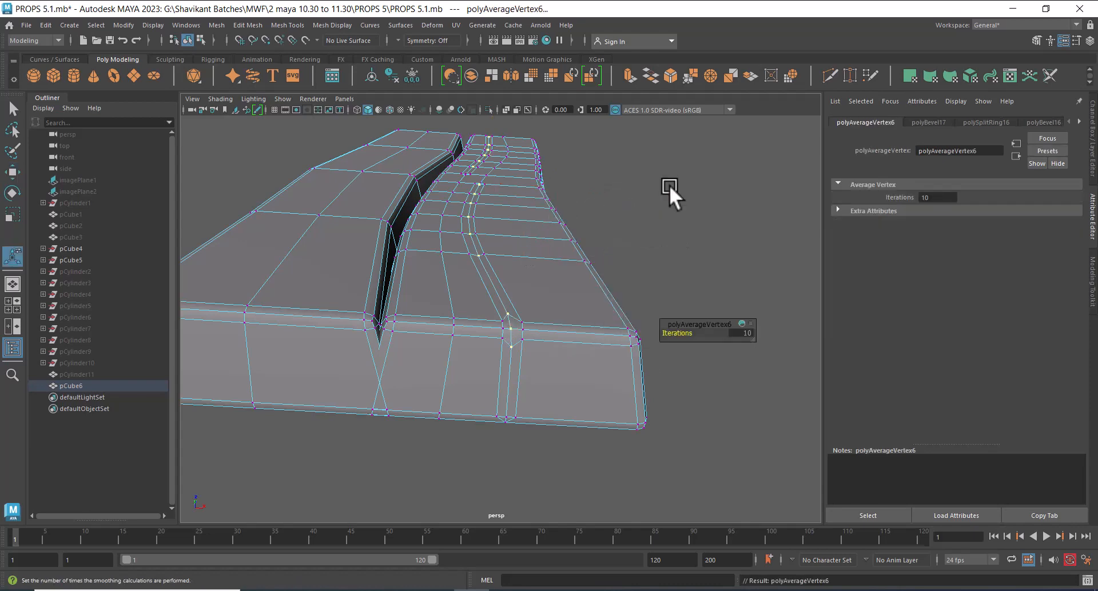
pyautogui.keyDown('alt'); pyautogui.moveTo(591, 270); pyautogui.dragTo(546, 229); pyautogui.keyUp('alt')
pyautogui.press('w')
pyautogui.moveTo(493, 139); pyautogui.dragTo(519, 242)
# Widen the upper stretch of the lower crack by moving three vertices on its outer side away from the crack's centre.
pyautogui.click(503, 193)
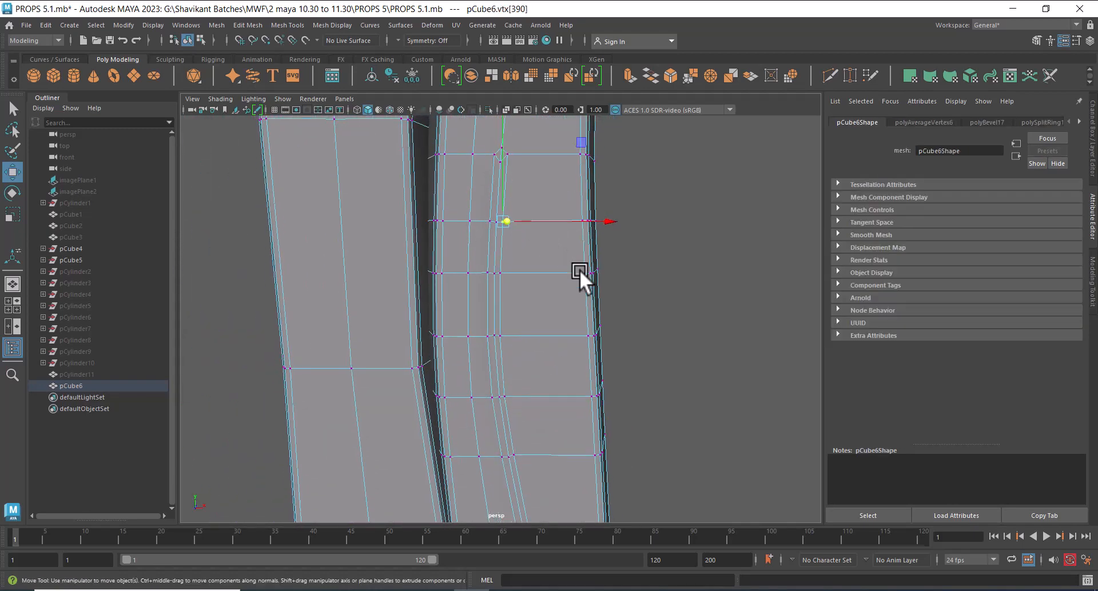
pyautogui.keyDown('alt'); pyautogui.moveTo(578, 269); pyautogui.dragTo(568, 309); pyautogui.keyUp('alt')
pyautogui.keyDown('shift'); pyautogui.click(499, 256); pyautogui.keyUp('shift')
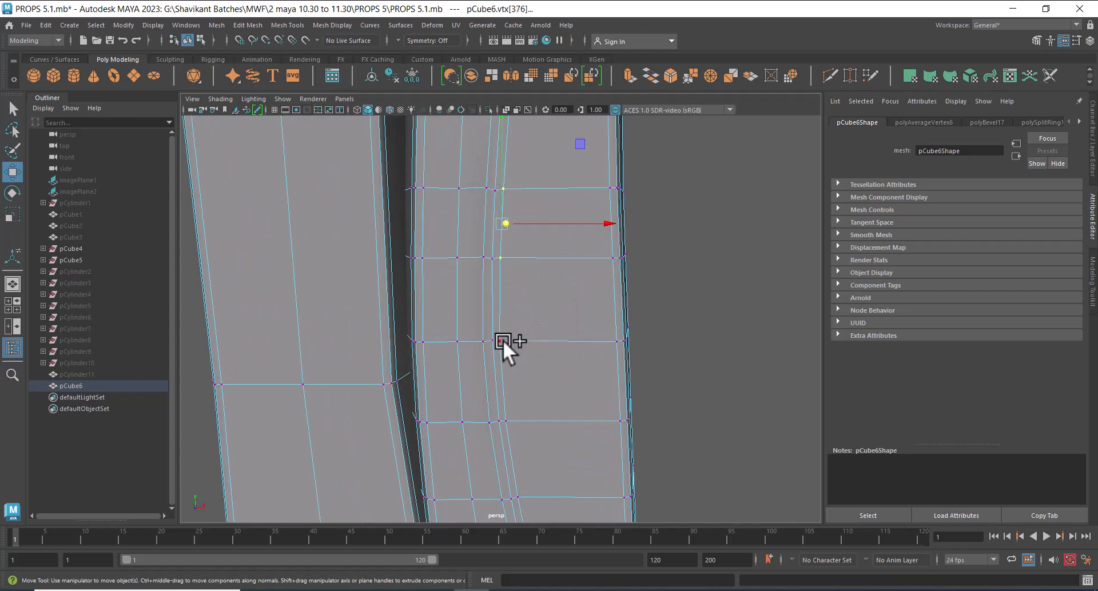
pyautogui.keyDown('shift'); pyautogui.click(500, 341); pyautogui.keyUp('shift')
pyautogui.moveTo(606, 266); pyautogui.dragTo(612, 263)
# Widen the crack near the plank's lower end by moving its inner-side vertices toward the left plank.
pyautogui.keyDown('alt'); pyautogui.moveTo(579, 384); pyautogui.dragTo(629, 170, button='middle'); pyautogui.keyUp('alt')
pyautogui.click(542, 212)
pyautogui.keyDown('shift'); pyautogui.click(555, 292); pyautogui.keyUp('shift')
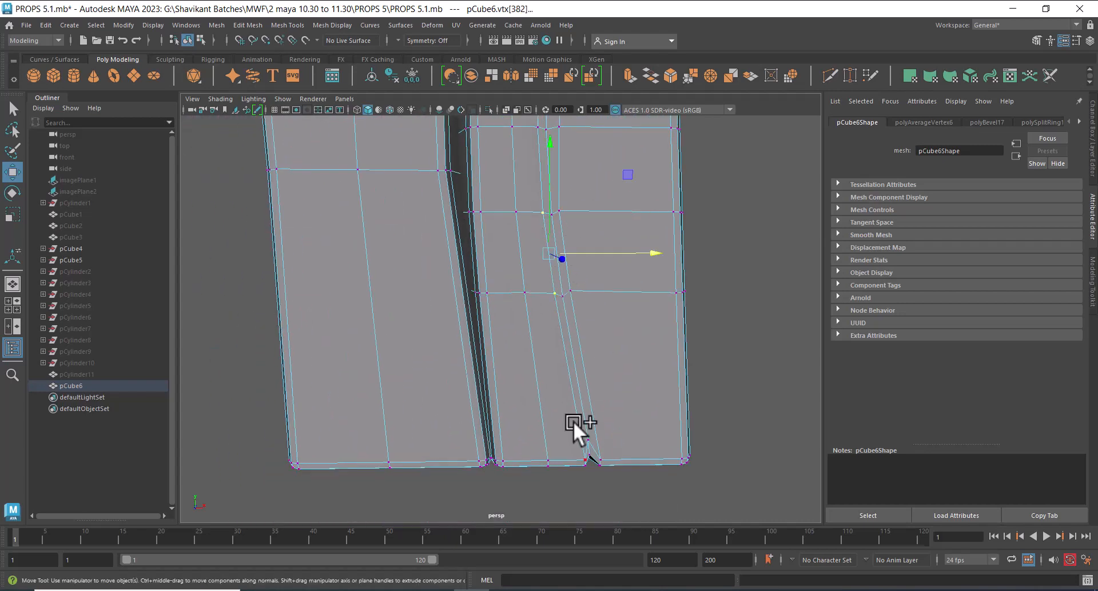
pyautogui.keyDown('alt'); pyautogui.moveTo(579, 436); pyautogui.dragTo(548, 472); pyautogui.keyUp('alt')
pyautogui.moveTo(626, 330); pyautogui.dragTo(622, 329)
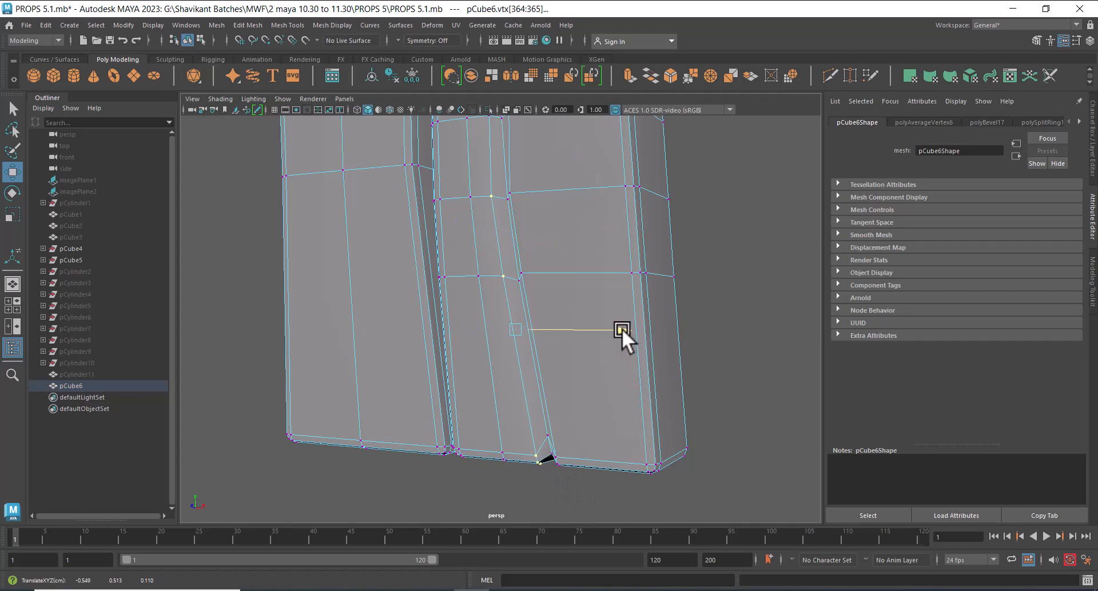
# Return to object mode and select the plank mesh pCube6.
pyautogui.keyDown('alt'); pyautogui.moveTo(623, 328); pyautogui.dragTo(592, 271, button='right'); pyautogui.keyUp('alt')
pyautogui.keyDown('alt'); pyautogui.moveTo(548, 157); pyautogui.dragTo(572, 277, button='middle'); pyautogui.keyUp('alt')
pyautogui.press('F8')
pyautogui.click(644, 277)
pyautogui.click(540, 244)
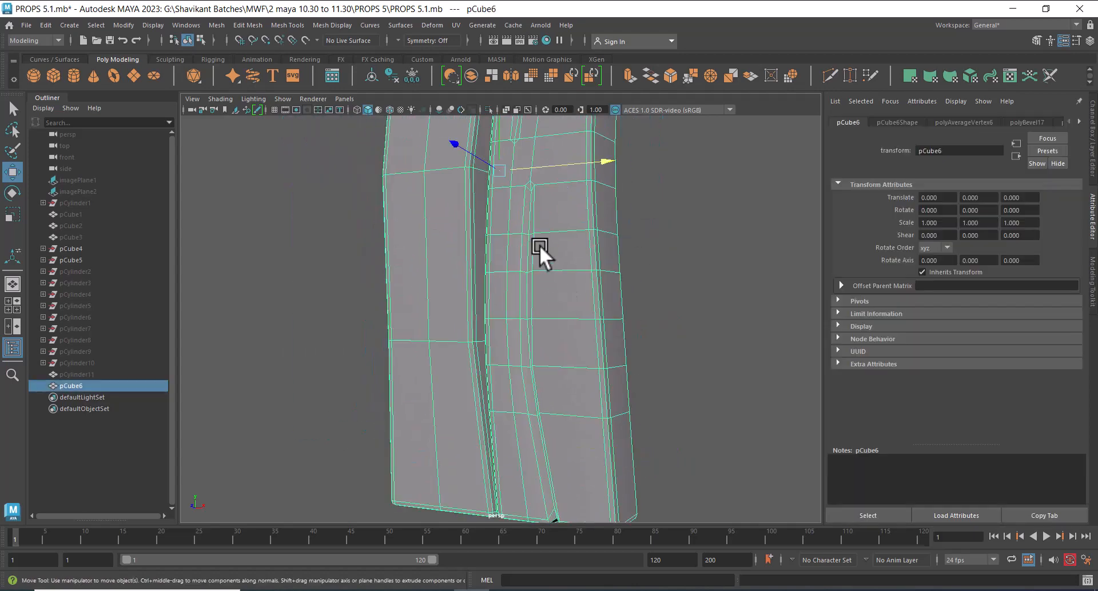
# Apply a Soften/Harden Edges operation to the plank mesh pCube6 and view the cracks without the selection highlight.
pyautogui.keyDown('shift'); pyautogui.moveTo(540, 245); pyautogui.dragTo(658, 280, button='right'); pyautogui.keyUp('shift')
pyautogui.click(704, 338)
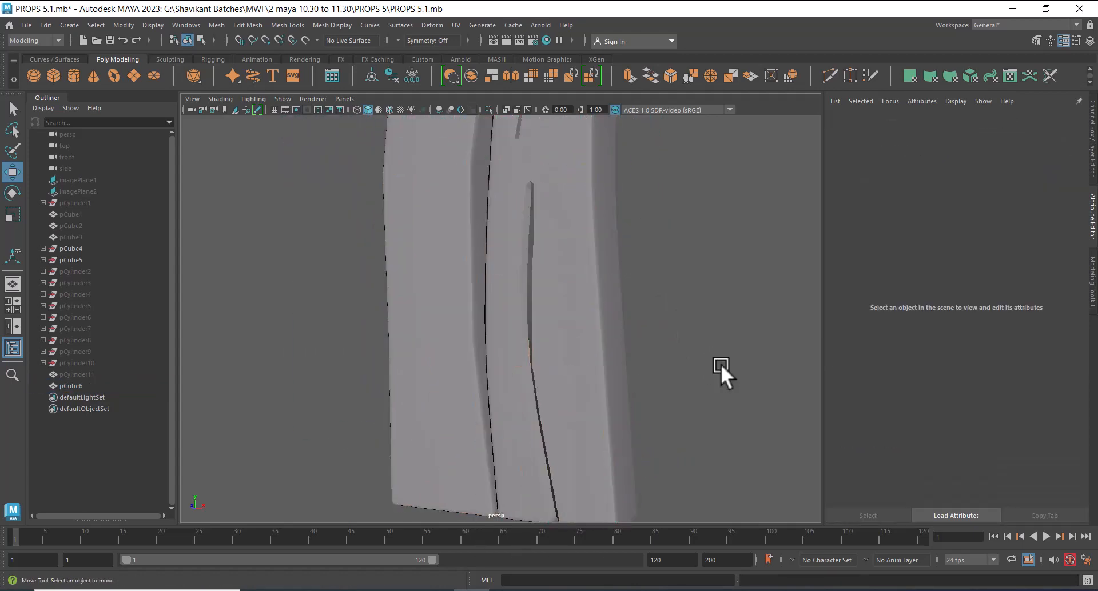
pyautogui.keyDown('alt'); pyautogui.moveTo(720, 366); pyautogui.dragTo(746, 367); pyautogui.keyUp('alt')
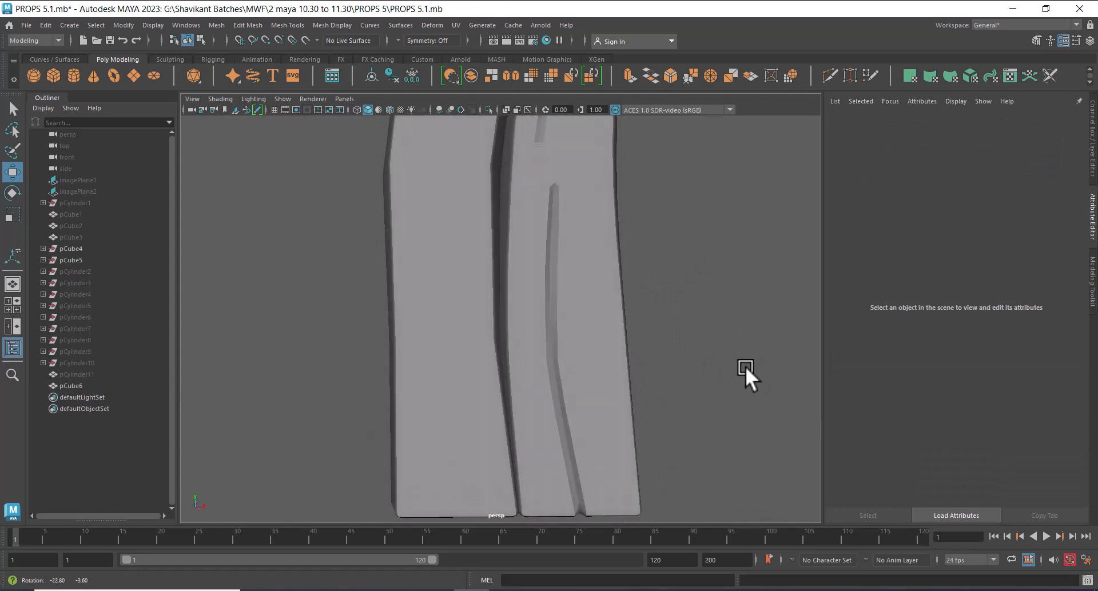
# Widen the upper crack just above its lower tip by scaling the three vertices across it.
pyautogui.click(611, 374)
pyautogui.keyDown('alt'); pyautogui.moveTo(611, 374); pyautogui.dragTo(649, 369, button='right'); pyautogui.keyUp('alt')
pyautogui.keyDown('alt'); pyautogui.moveTo(643, 264); pyautogui.dragTo(648, 365, button='middle'); pyautogui.keyUp('alt')
pyautogui.moveTo(619, 181); pyautogui.dragTo(565, 181, button='right')
pyautogui.keyDown('alt'); pyautogui.moveTo(572, 252); pyautogui.dragTo(605, 289, button='right'); pyautogui.keyUp('alt')
pyautogui.keyDown('alt'); pyautogui.moveTo(640, 237); pyautogui.dragTo(627, 273, button='middle'); pyautogui.keyUp('alt')
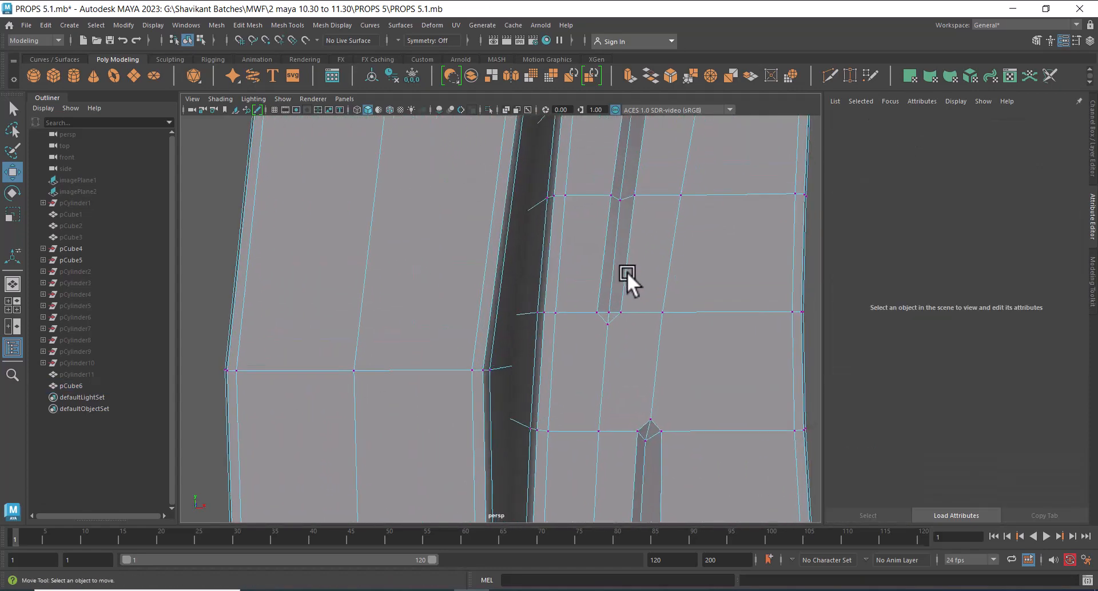
pyautogui.moveTo(651, 182); pyautogui.dragTo(617, 220)
pyautogui.press('4')
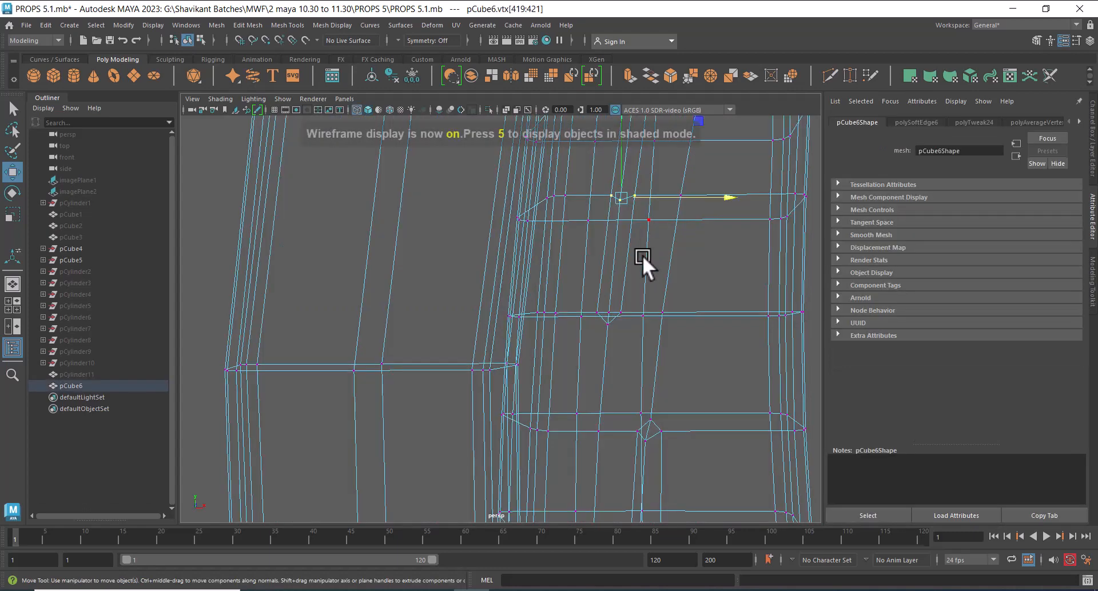
pyautogui.moveTo(643, 255)
pyautogui.keyDown('alt'); pyautogui.mouseDown()
pyautogui.moveTo(656, 293)
pyautogui.moveTo(648, 273)
pyautogui.mouseUp(); pyautogui.keyUp('alt')
pyautogui.press('r')
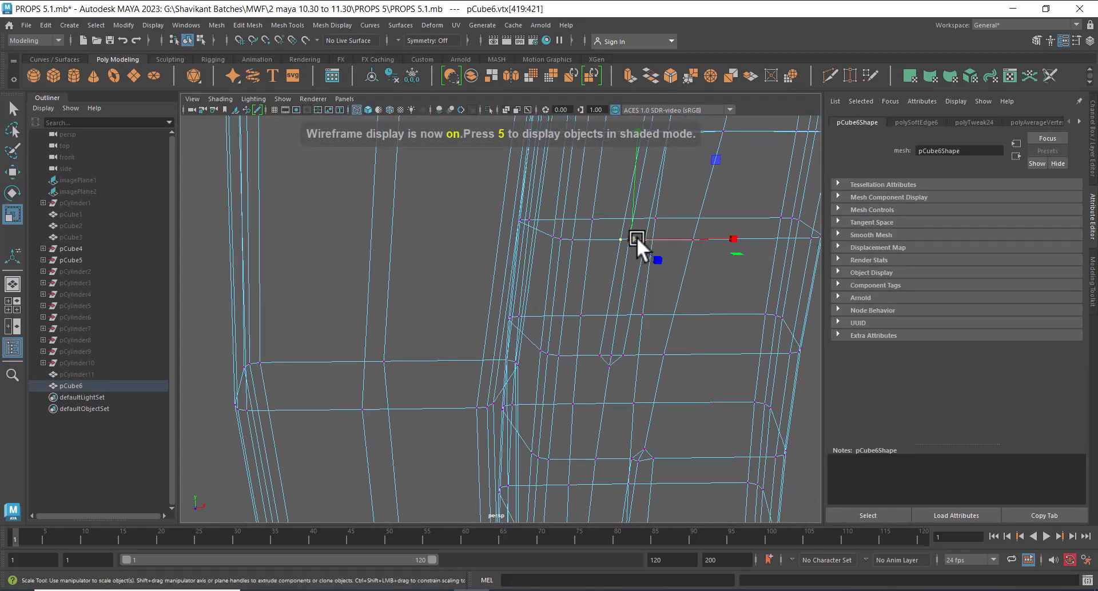
pyautogui.moveTo(637, 237); pyautogui.dragTo(647, 236)
# Widen the upper crack farther up by scaling one row of its vertices to about 2.2 in X and Y.
pyautogui.moveTo(626, 343)
pyautogui.mouseDown()
pyautogui.moveTo(601, 371)
pyautogui.moveTo(620, 334)
pyautogui.moveTo(626, 346)
pyautogui.moveTo(628, 238)
pyautogui.moveTo(640, 351)
pyautogui.mouseUp()
pyautogui.press('5')
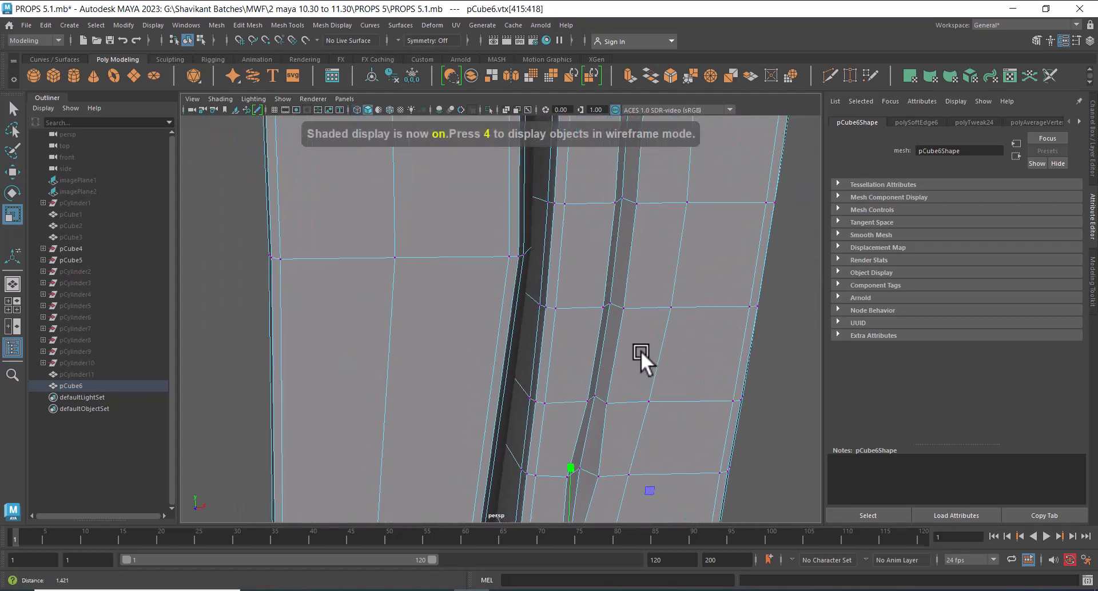
pyautogui.click(637, 204)
pyautogui.keyDown('shift'); pyautogui.click(613, 202); pyautogui.keyUp('shift')
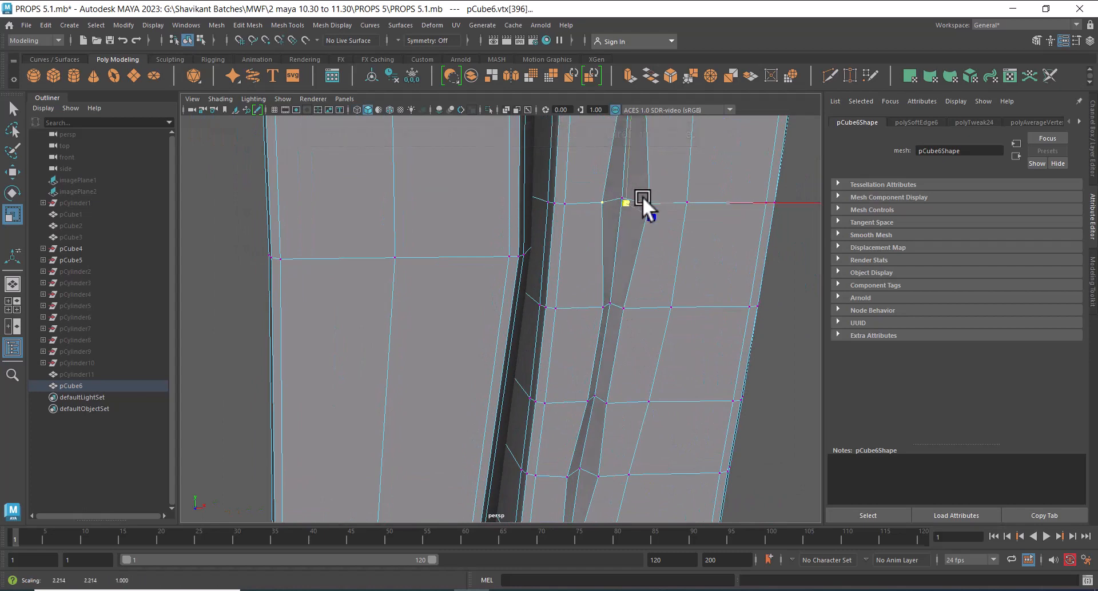
# Widen the upper crack's open end at the plank's top by scaling its vertices uniformly to about 1.8.
pyautogui.keyDown('alt'); pyautogui.moveTo(643, 197); pyautogui.dragTo(644, 294); pyautogui.keyUp('alt')
pyautogui.moveTo(644, 293)
pyautogui.keyDown('alt'); pyautogui.mouseDown()
pyautogui.moveTo(579, 342)
pyautogui.moveTo(592, 335)
pyautogui.mouseUp(); pyautogui.keyUp('alt')
pyautogui.press('4')
pyautogui.moveTo(507, 277); pyautogui.dragTo(523, 274)
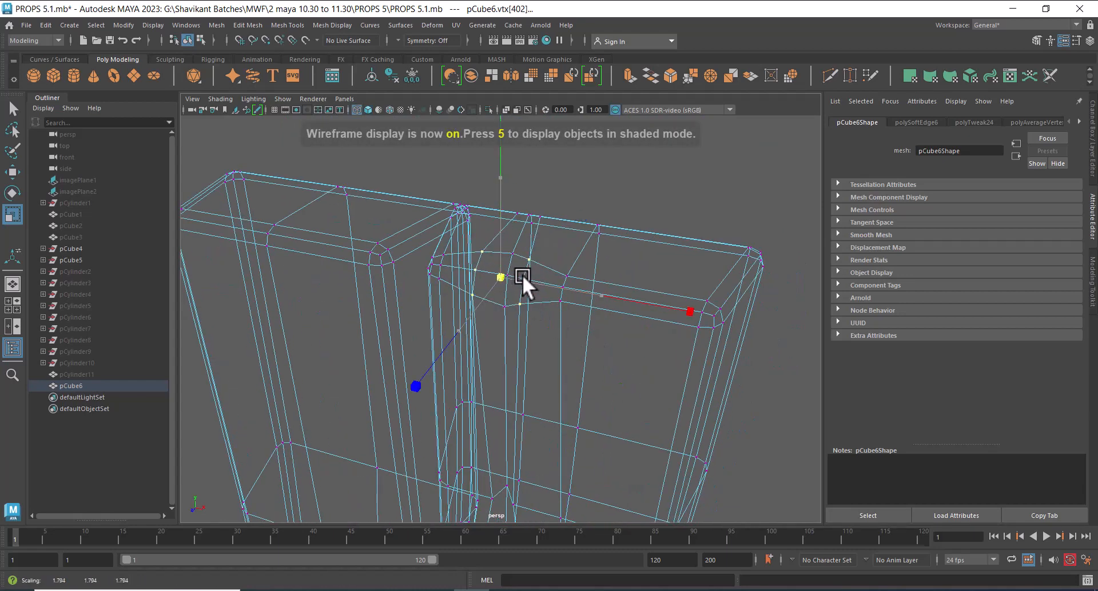
pyautogui.press('5')
pyautogui.scroll(-4, 643, 311)
pyautogui.keyDown('alt'); pyautogui.moveTo(643, 311); pyautogui.dragTo(660, 245); pyautogui.keyUp('alt')
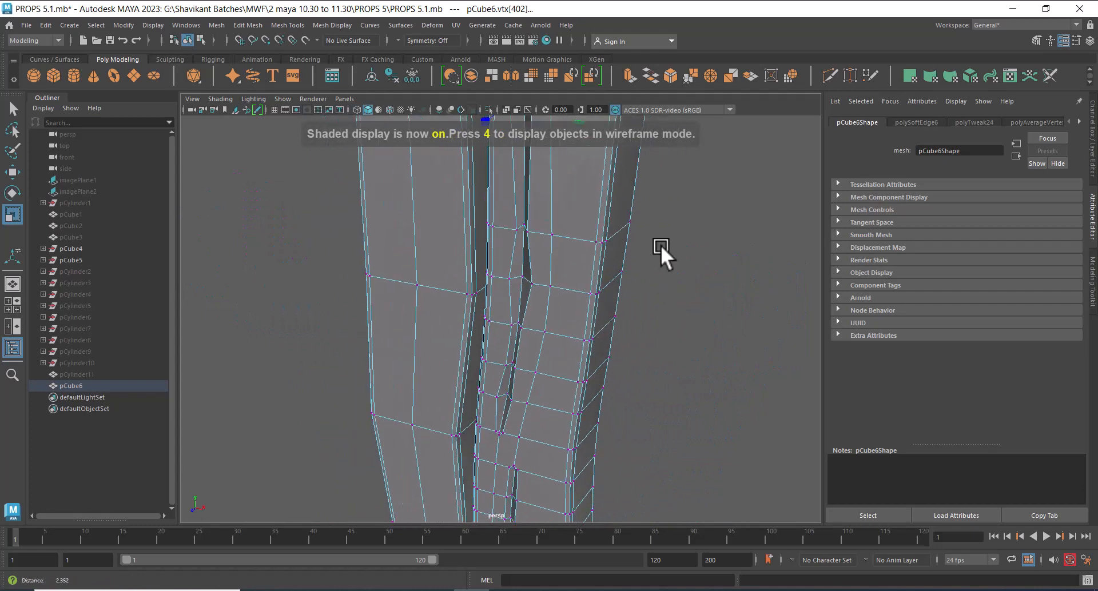
# Bulge the lower crack around its middle by scaling the three vertices across it outward, undoing the stray adjustment.
pyautogui.keyDown('alt'); pyautogui.moveTo(661, 245); pyautogui.dragTo(634, 328, button='middle'); pyautogui.keyUp('alt')
pyautogui.scroll(-3, 594, 355)
pyautogui.keyDown('alt'); pyautogui.moveTo(551, 401); pyautogui.dragTo(546, 315, button='middle'); pyautogui.keyUp('alt')
pyautogui.keyDown('alt'); pyautogui.moveTo(546, 315); pyautogui.dragTo(626, 399, button='right'); pyautogui.keyUp('alt')
pyautogui.moveTo(547, 365); pyautogui.dragTo(546, 367)
pyautogui.keyDown('alt'); pyautogui.moveTo(623, 378); pyautogui.dragTo(518, 382); pyautogui.keyUp('alt')
pyautogui.keyDown('alt'); pyautogui.moveTo(518, 382); pyautogui.dragTo(489, 307, button='right'); pyautogui.keyUp('alt')
pyautogui.keyDown('alt'); pyautogui.moveTo(488, 307); pyautogui.dragTo(502, 363); pyautogui.keyUp('alt')
pyautogui.keyDown('alt'); pyautogui.moveTo(503, 362); pyautogui.dragTo(612, 395); pyautogui.keyUp('alt')
pyautogui.moveTo(518, 351); pyautogui.dragTo(611, 225)
pyautogui.hotkey('ctrl', 'z')
pyautogui.scroll(4, 595, 253)
pyautogui.keyDown('alt'); pyautogui.moveTo(611, 225); pyautogui.dragTo(599, 270); pyautogui.keyUp('alt')
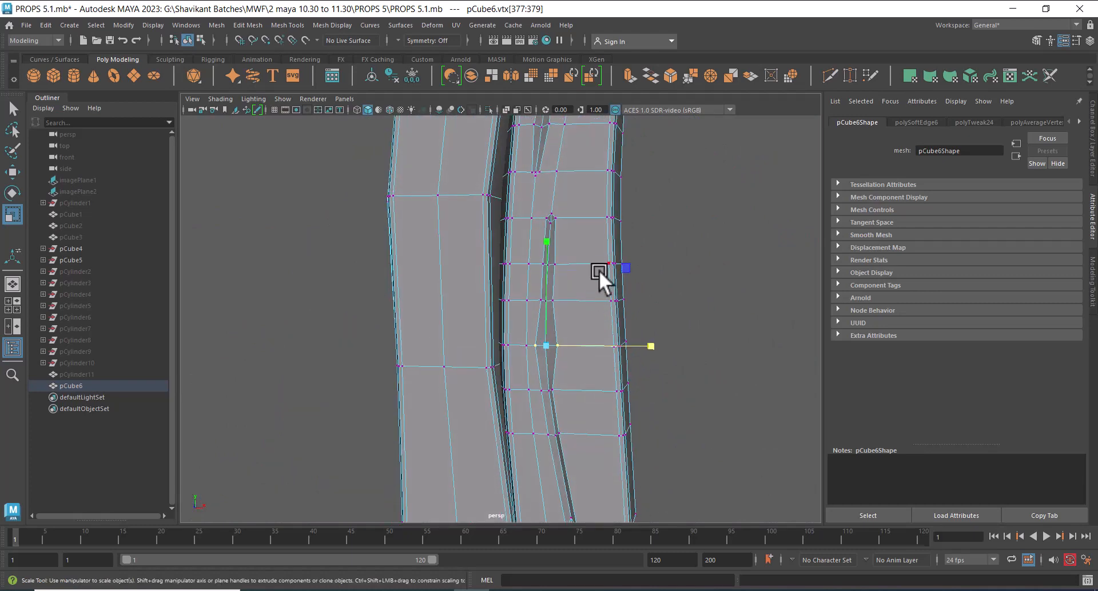
# Deselect the mesh, bring up the reference image sktch-28.jpg in ACDSee Quick View and place it beside the planks.
pyautogui.click(689, 361)
pyautogui.keyDown('alt'); pyautogui.moveTo(689, 362); pyautogui.dragTo(570, 324); pyautogui.keyUp('alt')
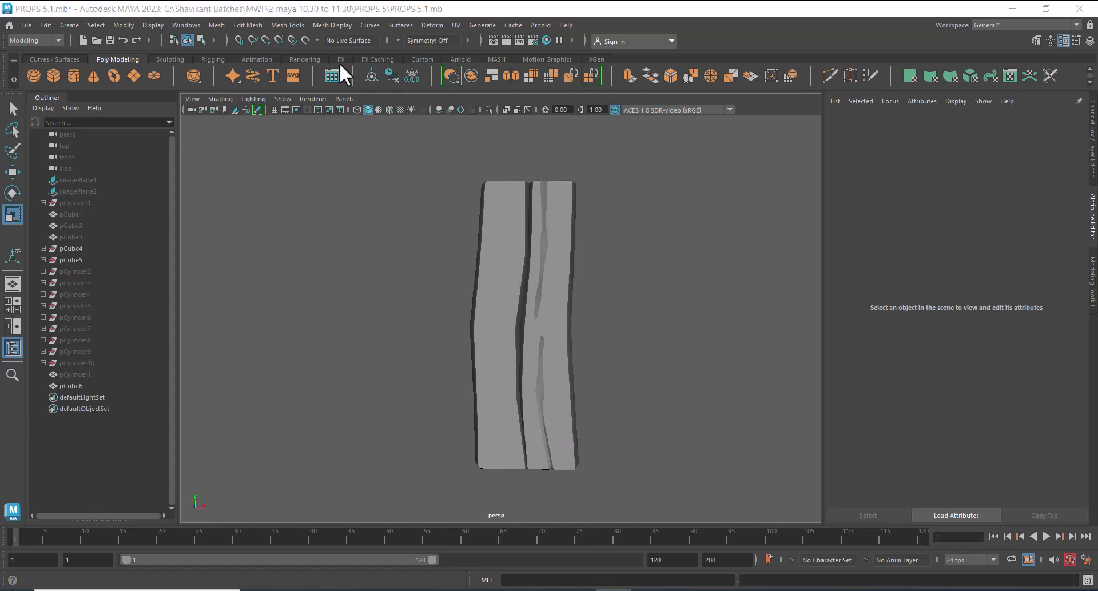
pyautogui.hotkey('alt', 'Tab')
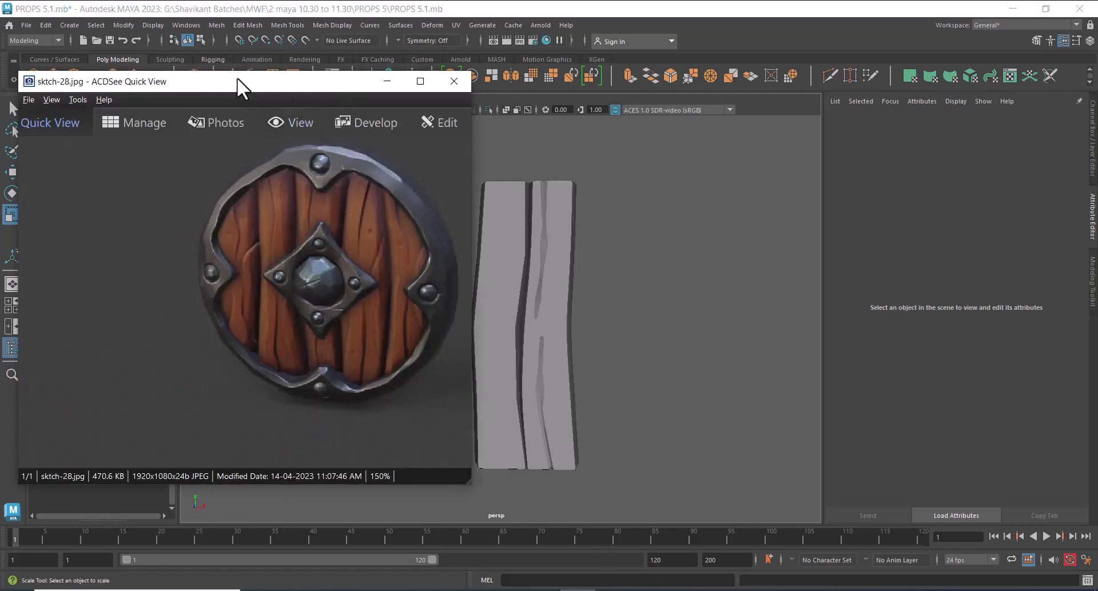
pyautogui.moveTo(237, 77); pyautogui.dragTo(817, 115)
pyautogui.keyDown('alt'); pyautogui.moveTo(393, 331); pyautogui.dragTo(438, 314); pyautogui.keyUp('alt')
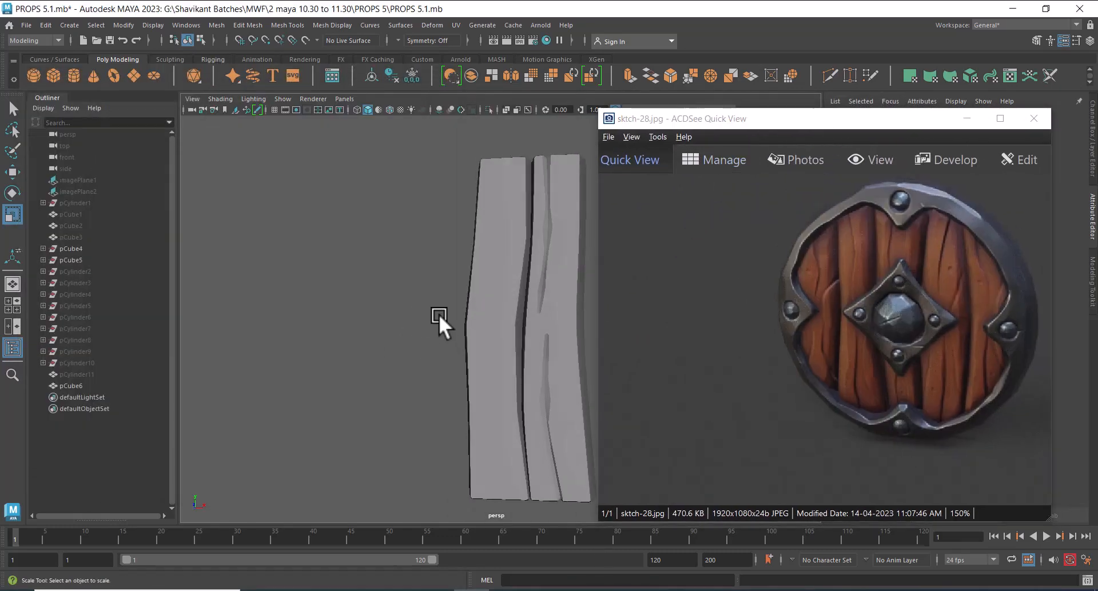
# Select pCube6 in object mode and separate it into individual plank meshes.
pyautogui.scroll(3, 463, 316)
pyautogui.click(494, 318)
pyautogui.scroll(-3, 496, 308)
pyautogui.keyDown('alt'); pyautogui.moveTo(498, 297); pyautogui.dragTo(486, 312); pyautogui.keyUp('alt')
pyautogui.scroll(2, 489, 313)
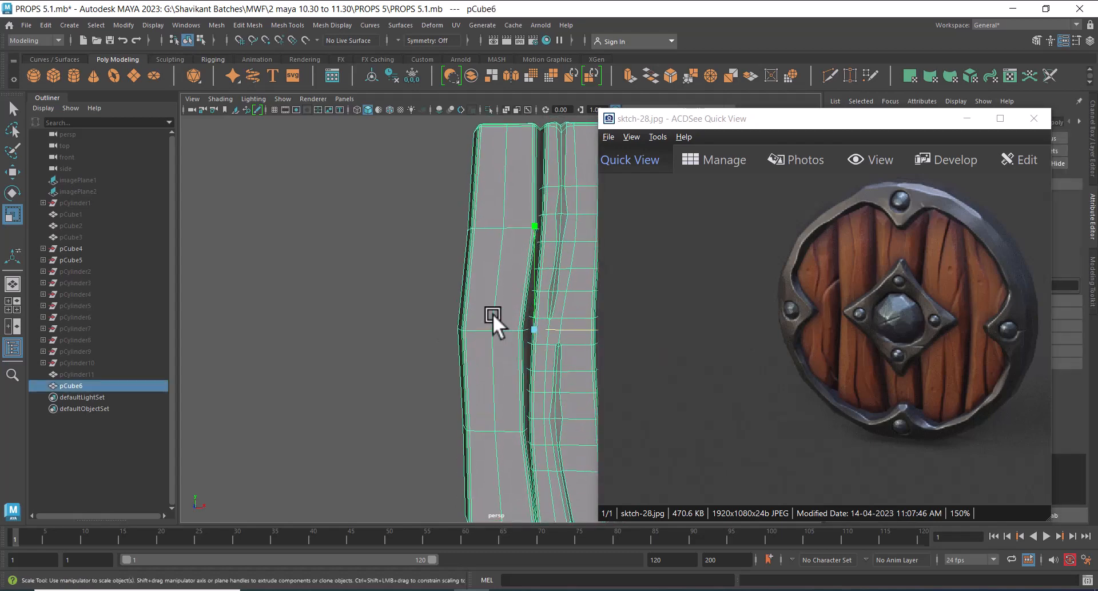
pyautogui.moveTo(494, 313); pyautogui.dragTo(496, 281, button='right')
pyautogui.keyDown('alt'); pyautogui.moveTo(512, 308); pyautogui.dragTo(499, 321); pyautogui.keyUp('alt')
pyautogui.keyDown('alt'); pyautogui.moveTo(499, 321); pyautogui.dragTo(435, 264, button='middle'); pyautogui.keyUp('alt')
pyautogui.moveTo(461, 243); pyautogui.dragTo(541, 196, button='right')
pyautogui.click(444, 271)
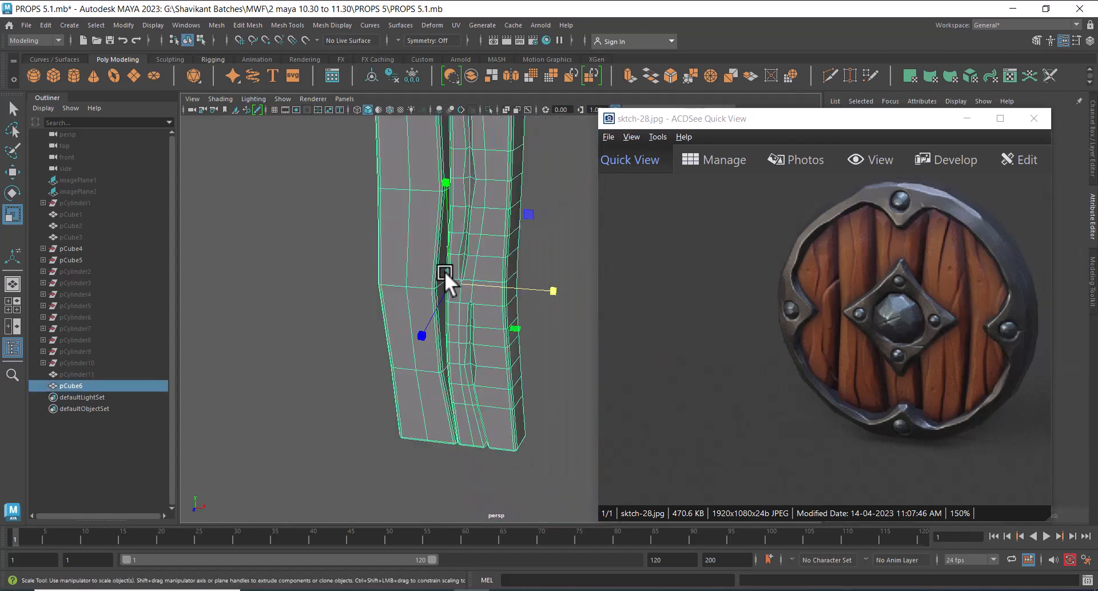
pyautogui.keyDown('shift'); pyautogui.moveTo(433, 214); pyautogui.dragTo(431, 472, button='right'); pyautogui.keyUp('shift')
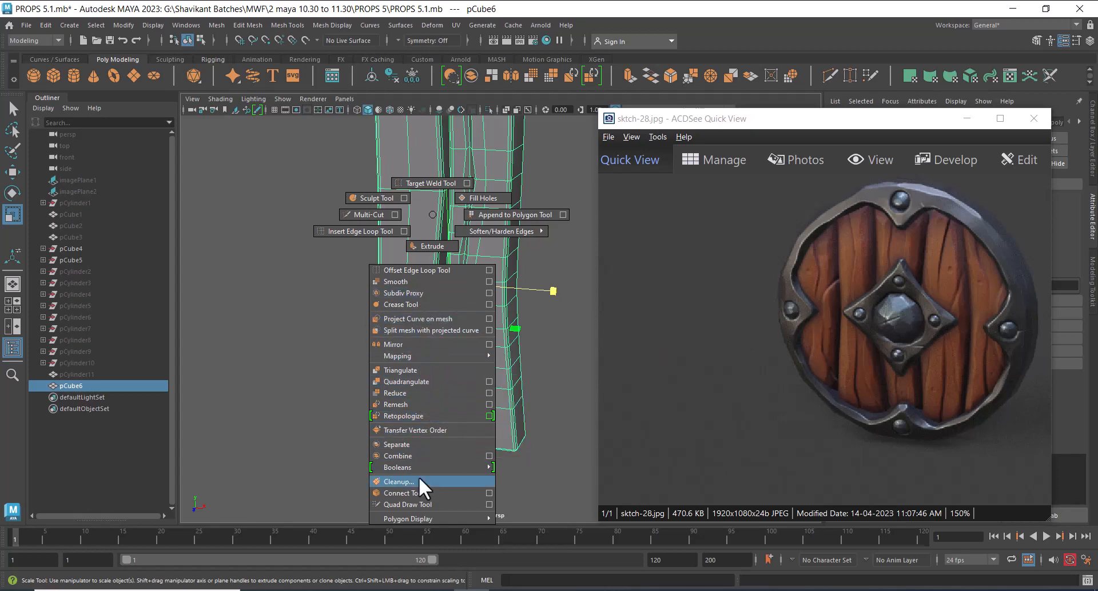
pyautogui.keyDown('shift'); pyautogui.moveTo(419, 477); pyautogui.dragTo(423, 447, button='right'); pyautogui.keyUp('shift')
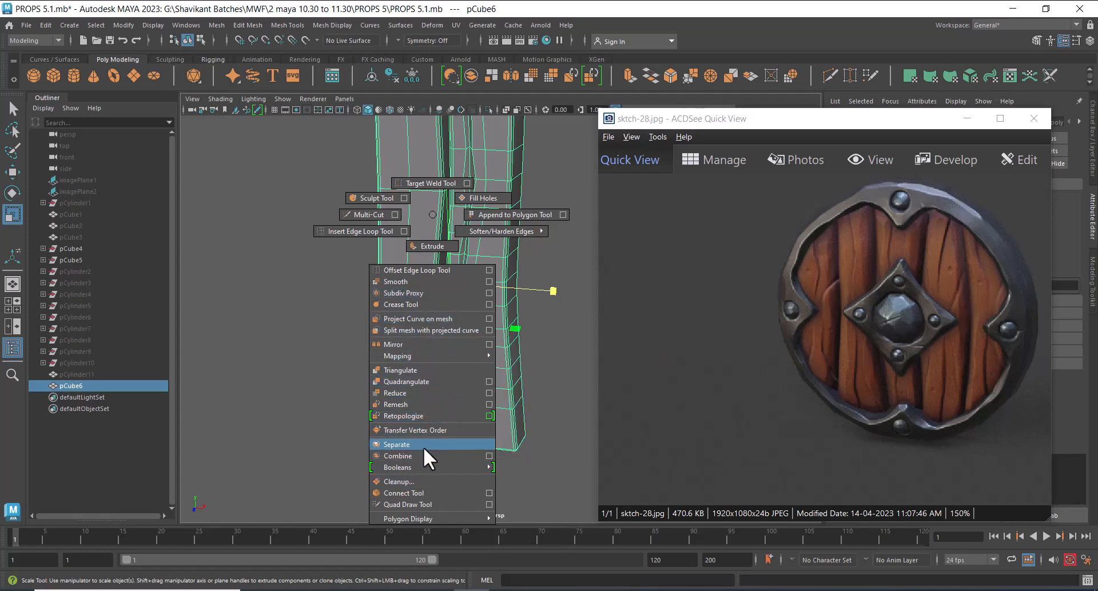
pyautogui.click(423, 445)
# Isolate the left plank by hiding all other objects.
pyautogui.click(443, 400)
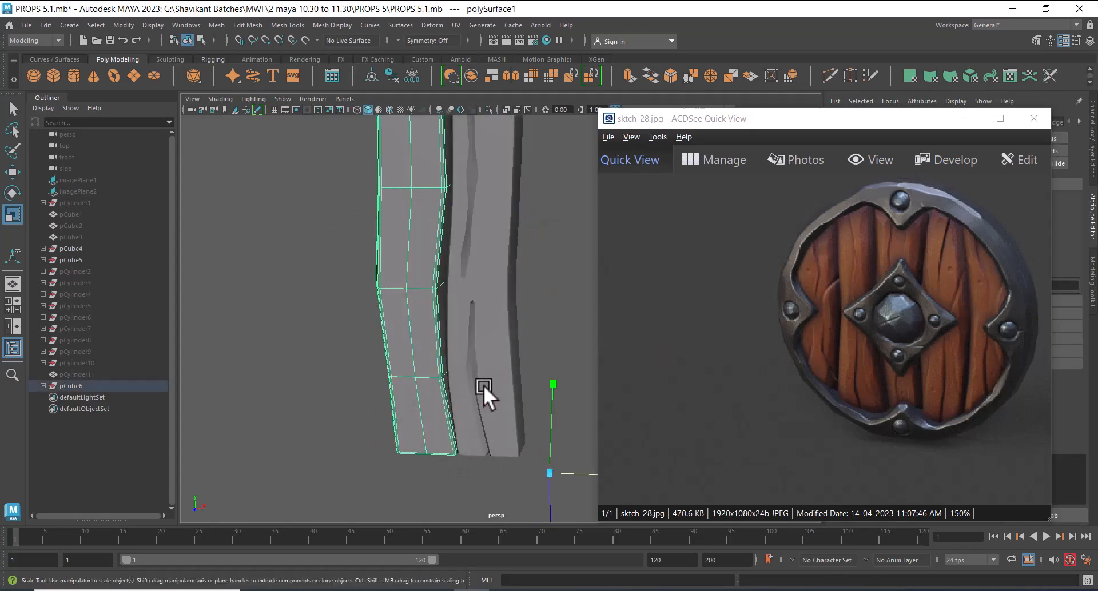
pyautogui.hotkey('alt', 'h')
pyautogui.keyDown('alt'); pyautogui.moveTo(491, 388); pyautogui.dragTo(475, 369); pyautogui.keyUp('alt')
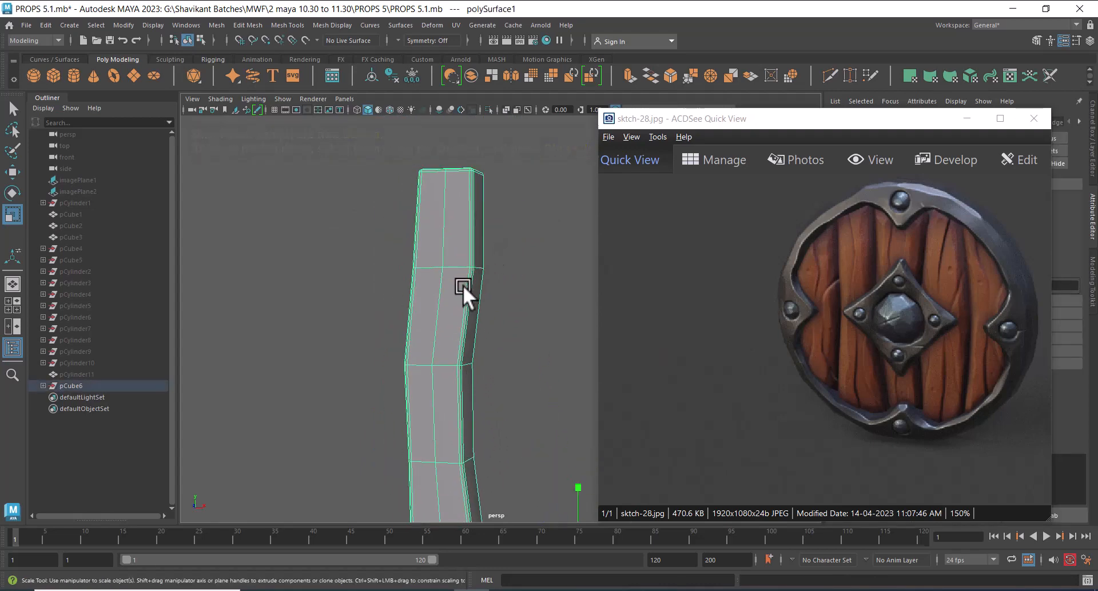
pyautogui.keyDown('alt'); pyautogui.moveTo(466, 454); pyautogui.dragTo(469, 393); pyautogui.keyUp('alt')
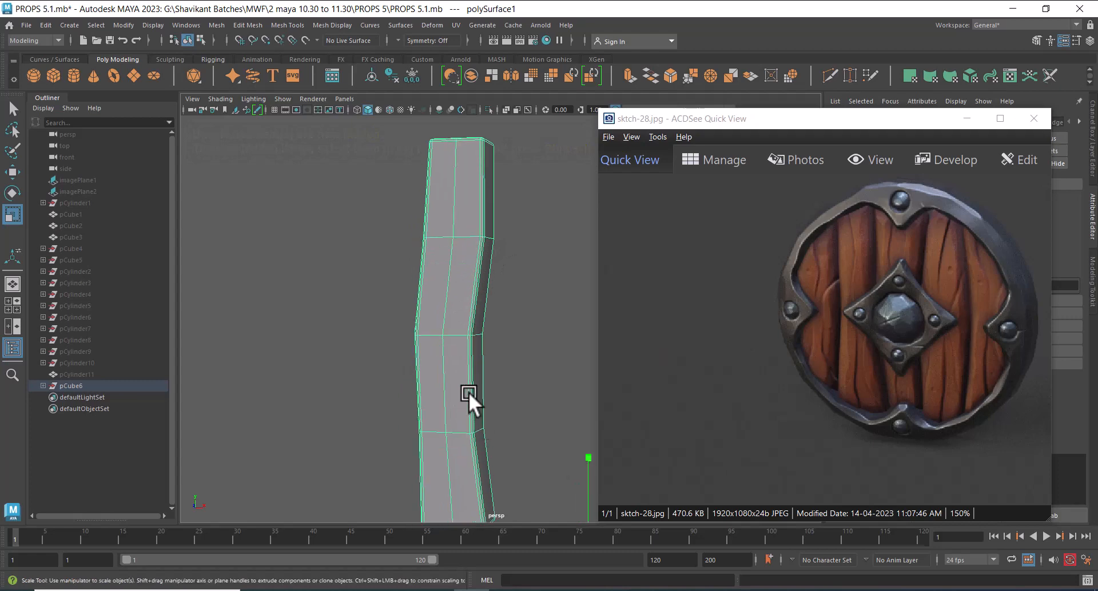
# Bevel the left plank's central lengthwise edge loop with a fraction of 0.5 and one segment.
pyautogui.moveTo(453, 245); pyautogui.dragTo(466, 161, button='right')
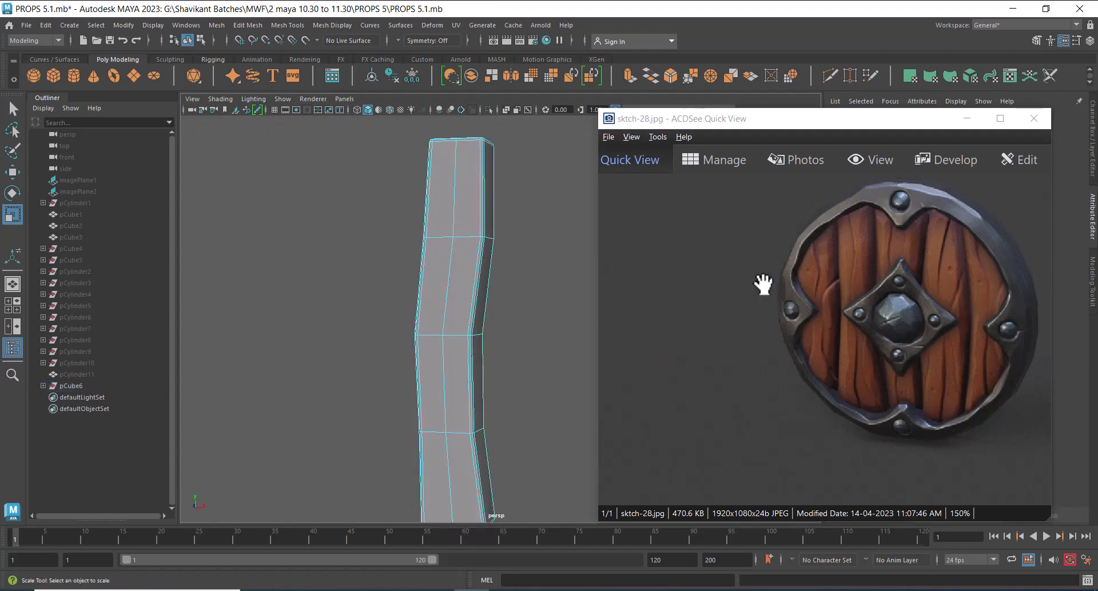
pyautogui.doubleClick(450, 211)
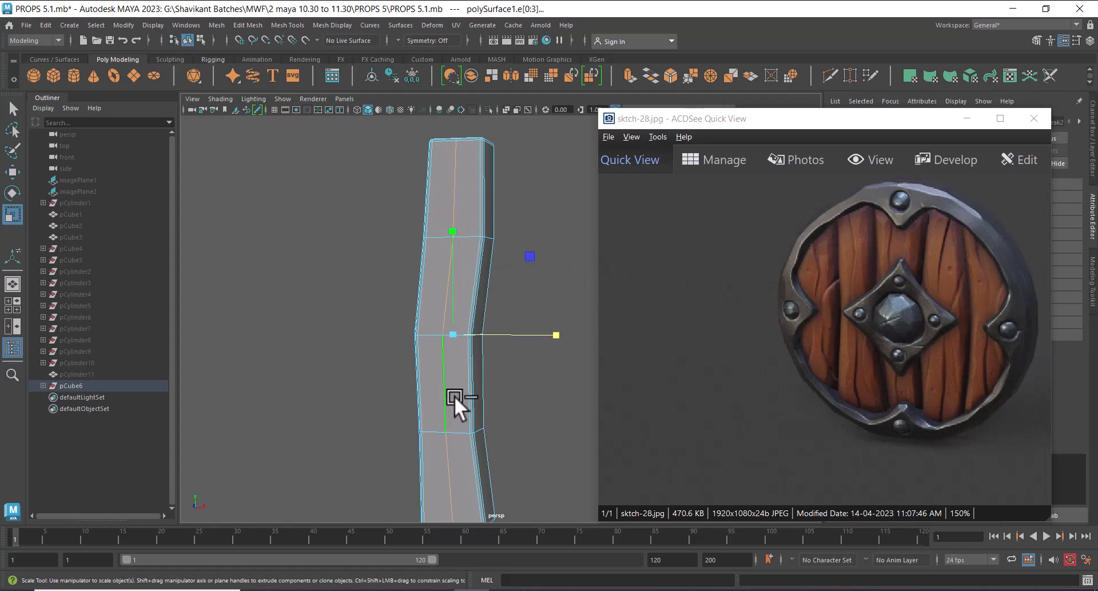
pyautogui.keyDown('shift'); pyautogui.rightClick(426, 309); pyautogui.keyUp('shift')
pyautogui.keyDown('shift'); pyautogui.moveTo(427, 308); pyautogui.dragTo(485, 310, button='right'); pyautogui.keyUp('shift')
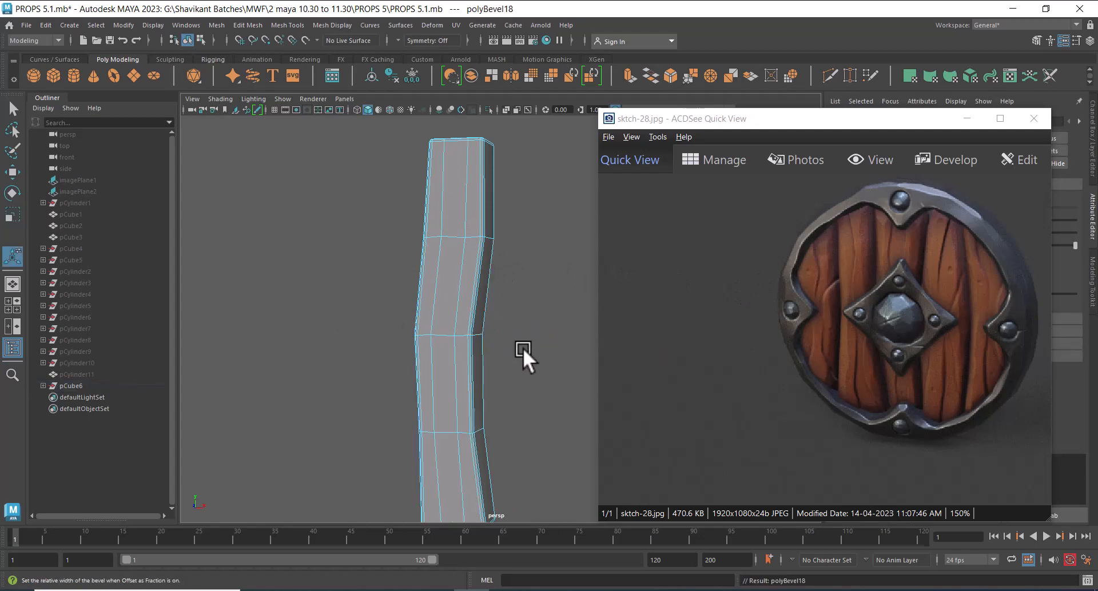
pyautogui.keyDown('alt'); pyautogui.moveTo(540, 356); pyautogui.dragTo(518, 273, button='middle'); pyautogui.keyUp('alt')
pyautogui.keyDown('alt'); pyautogui.moveTo(503, 340); pyautogui.dragTo(503, 301, button='right'); pyautogui.keyUp('alt')
pyautogui.keyDown('alt'); pyautogui.moveTo(461, 342); pyautogui.dragTo(459, 376, button='right'); pyautogui.keyUp('alt')
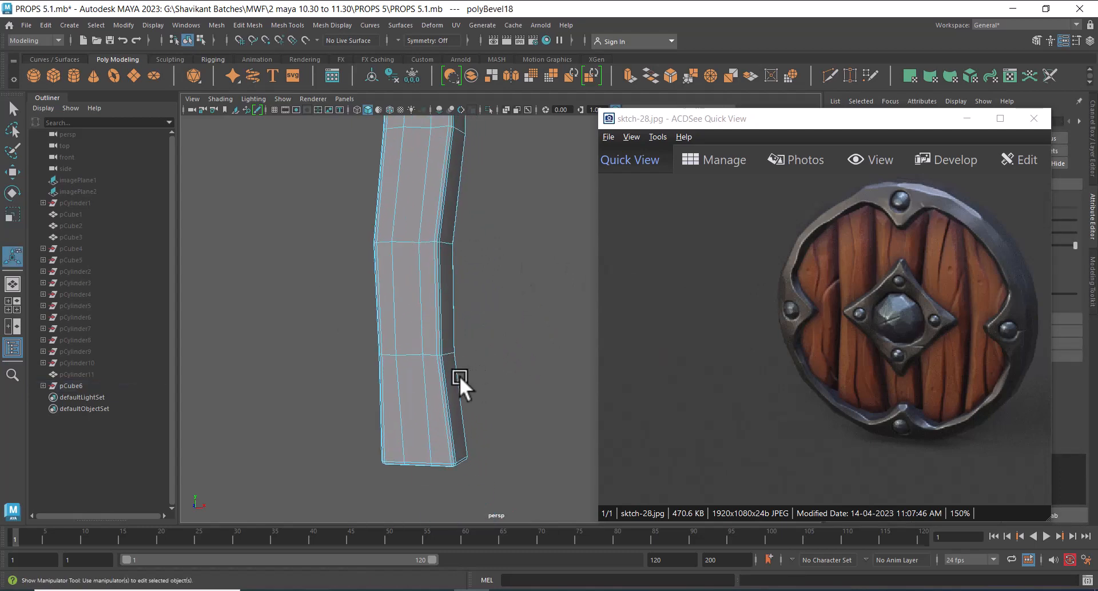
pyautogui.keyDown('alt'); pyautogui.moveTo(459, 375); pyautogui.dragTo(482, 343, button='middle'); pyautogui.keyUp('alt')
pyautogui.keyDown('alt'); pyautogui.moveTo(455, 341); pyautogui.dragTo(466, 344); pyautogui.keyUp('alt')
pyautogui.keyDown('alt'); pyautogui.moveTo(466, 344); pyautogui.dragTo(486, 384, button='right'); pyautogui.keyUp('alt')
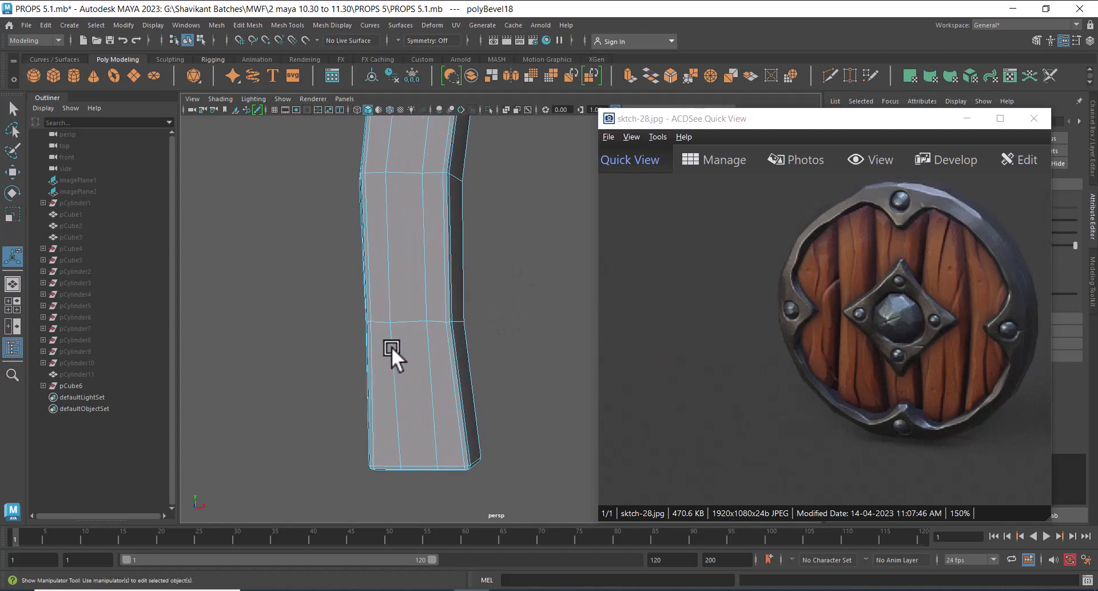
pyautogui.moveTo(910, 125); pyautogui.dragTo(906, 403)
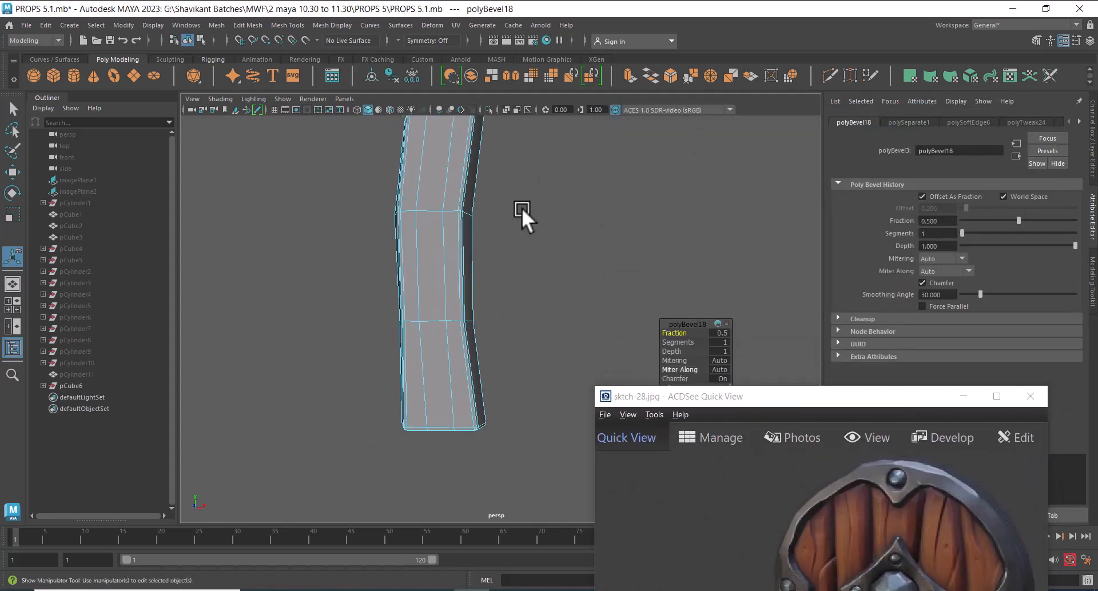
pyautogui.press('q')
pyautogui.click(523, 291)
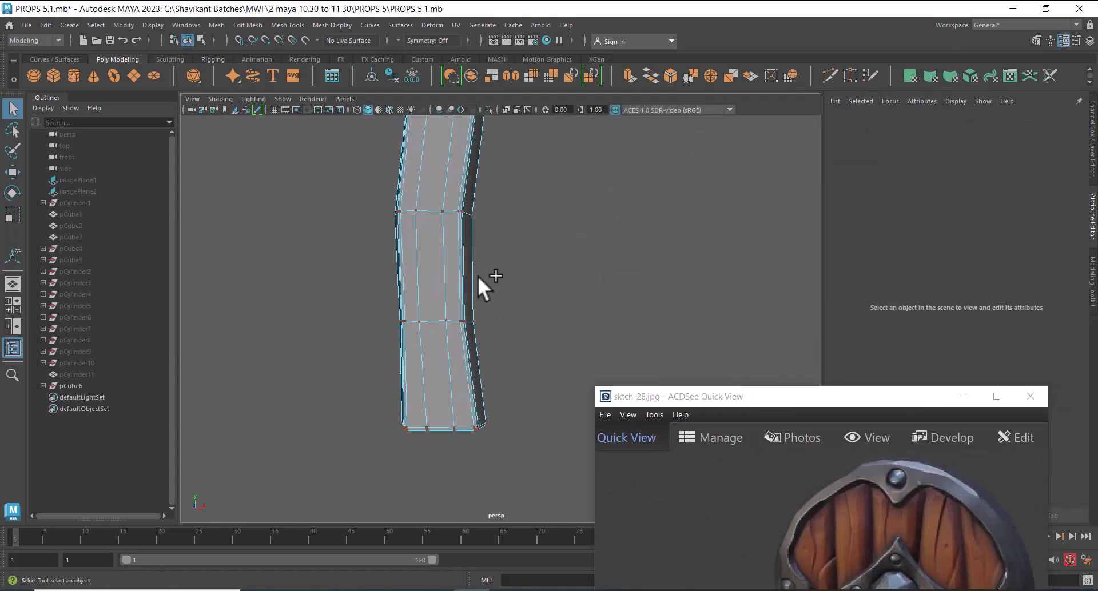
# Return to object mode, unhide all objects in the scene and select the left plank.
pyautogui.hotkey('ctrl', 'shift', 'h')
pyautogui.moveTo(501, 229); pyautogui.dragTo(715, 128, button='right')
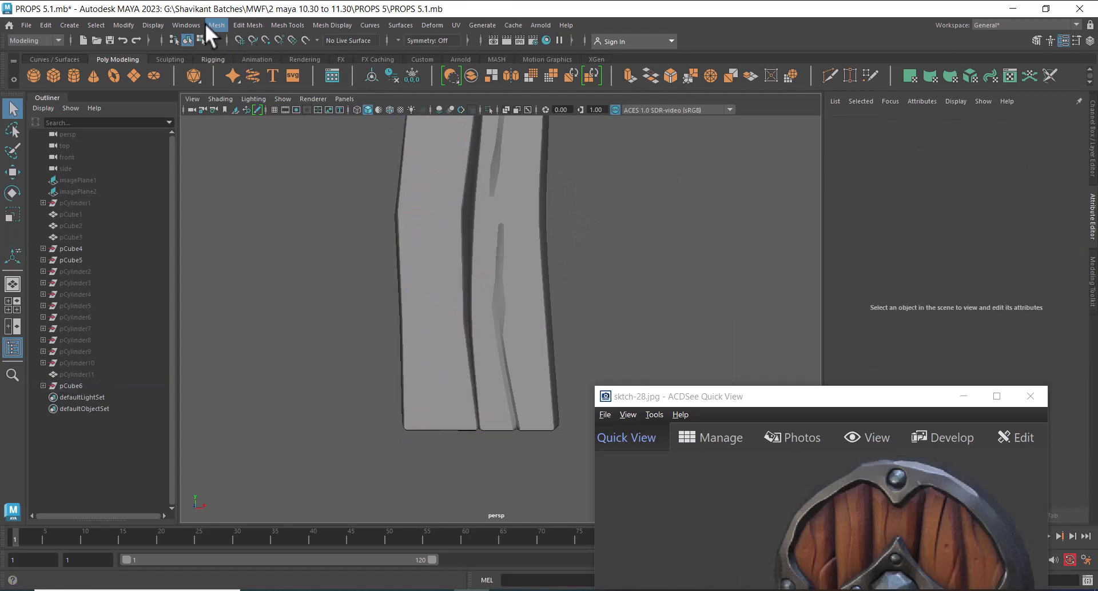
pyautogui.click(152, 26)
pyautogui.moveTo(229, 100)
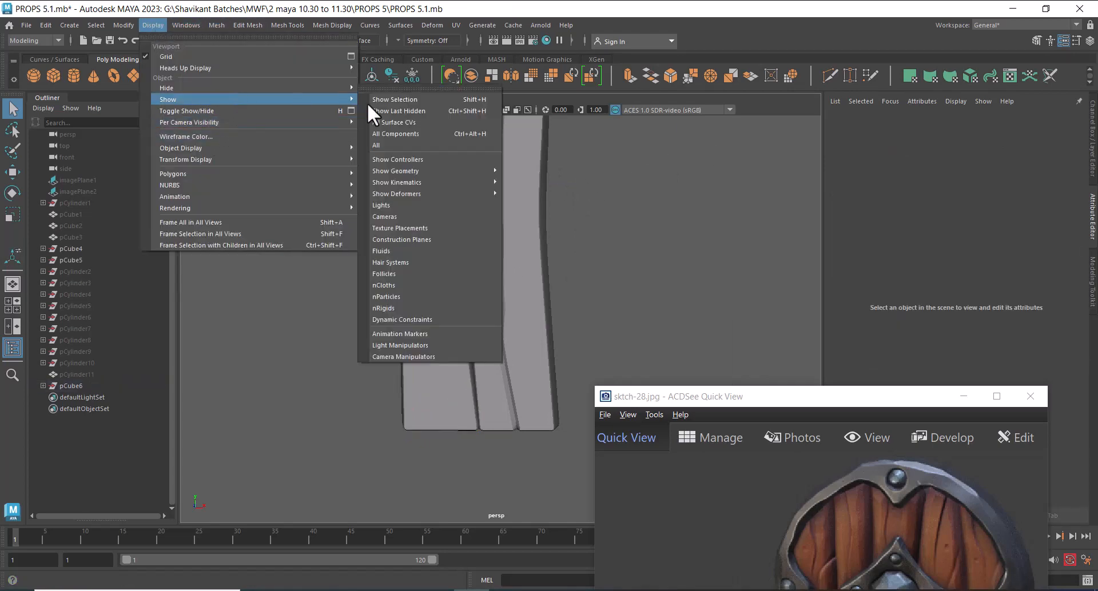
pyautogui.click(400, 145)
pyautogui.scroll(-2, 630, 251)
pyautogui.click(435, 286)
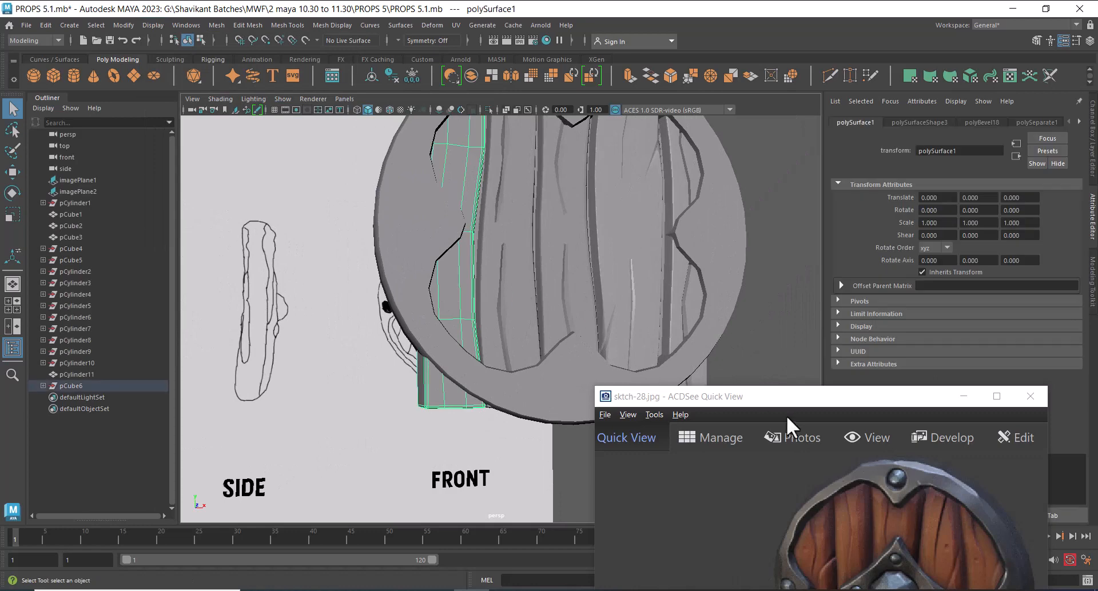
# Place the reference image beside the shield and switch to the front view, framed closely on the left plank.
pyautogui.moveTo(802, 401); pyautogui.dragTo(879, 173)
pyautogui.scroll(1, 446, 310)
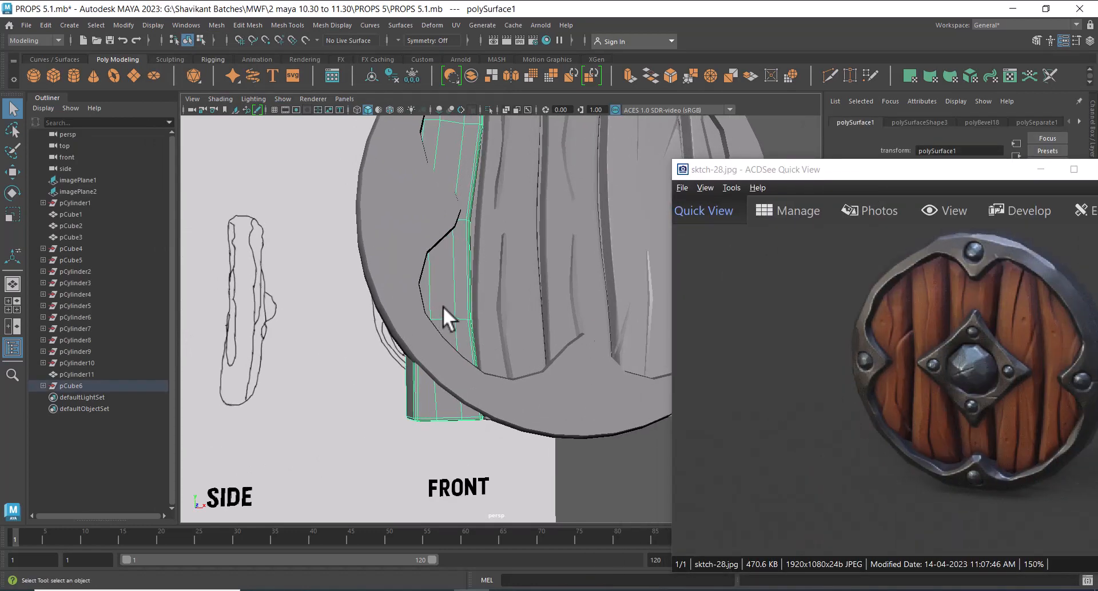
pyautogui.press('space')
pyautogui.moveTo(455, 282); pyautogui.dragTo(457, 313)
pyautogui.keyDown('alt'); pyautogui.moveTo(466, 299); pyautogui.dragTo(485, 112, button='middle'); pyautogui.keyUp('alt')
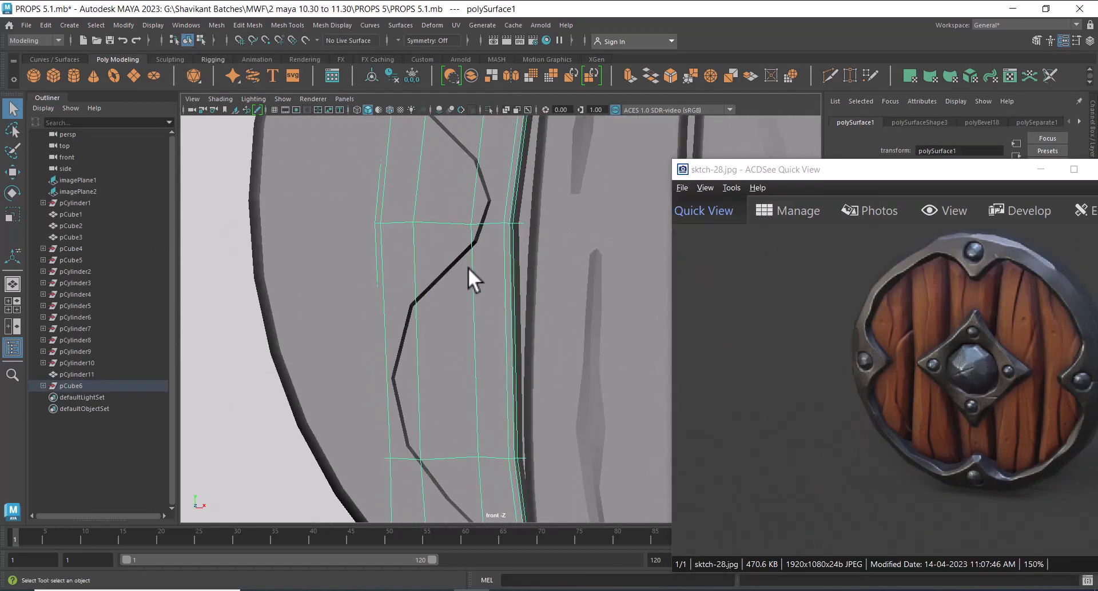
# Multi-cut a crack line on the left plank's lower half, from the middle crosswise loop's inner vertex through the next loop to the bottom edge.
pyautogui.keyDown('shift'); pyautogui.moveTo(462, 274); pyautogui.dragTo(399, 276, button='right'); pyautogui.keyUp('shift')
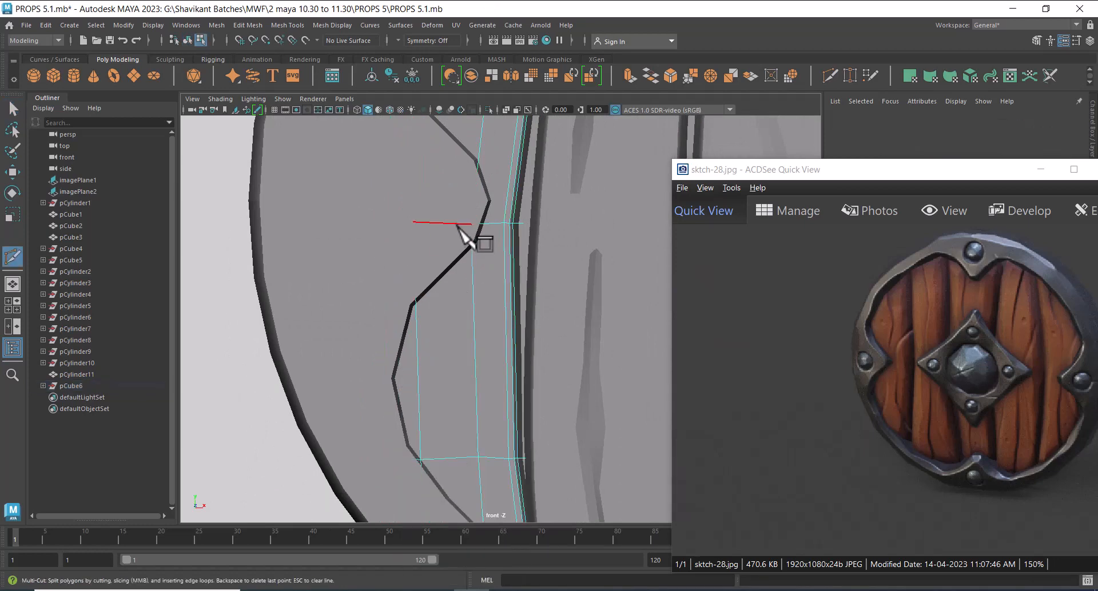
pyautogui.click(471, 224)
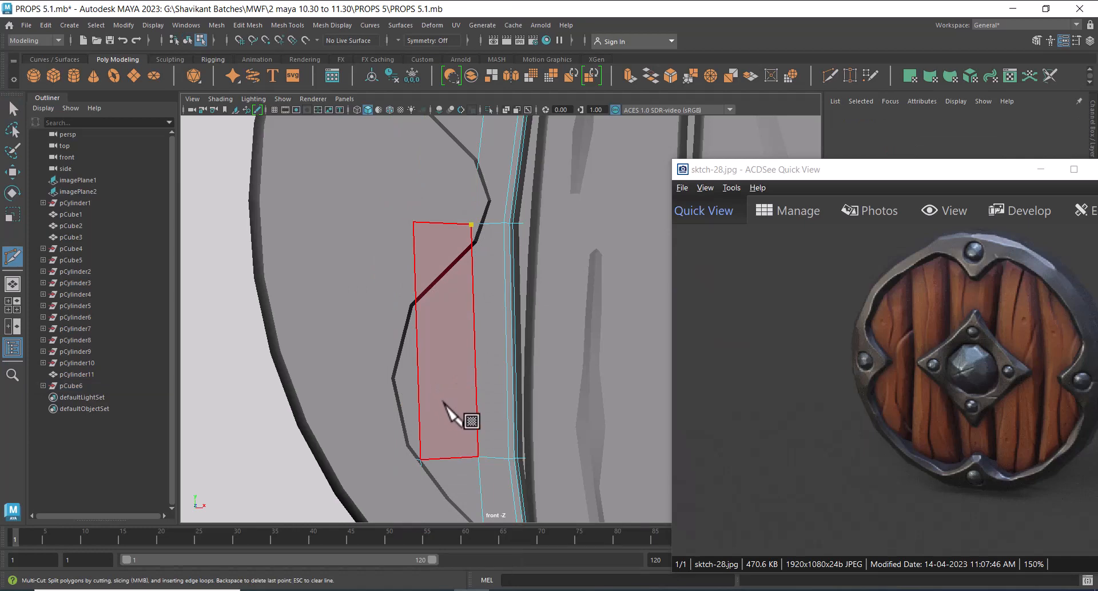
pyautogui.click(448, 458)
pyautogui.keyDown('alt'); pyautogui.moveTo(449, 457); pyautogui.dragTo(447, 324, button='middle'); pyautogui.keyUp('alt')
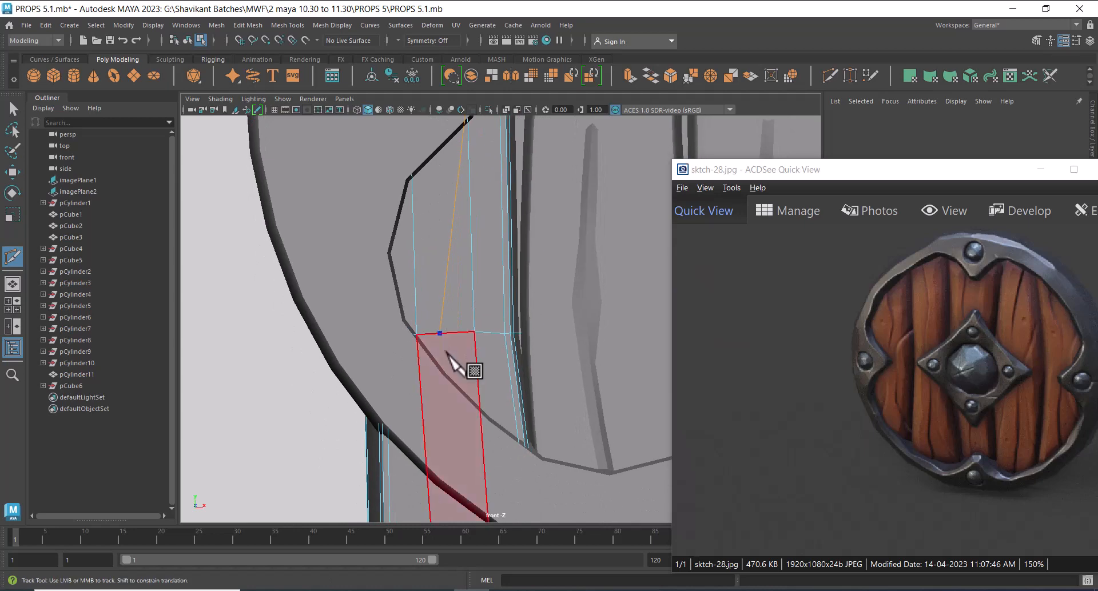
pyautogui.press('4')
pyautogui.keyDown('alt'); pyautogui.moveTo(439, 408); pyautogui.dragTo(438, 247, button='middle'); pyautogui.keyUp('alt')
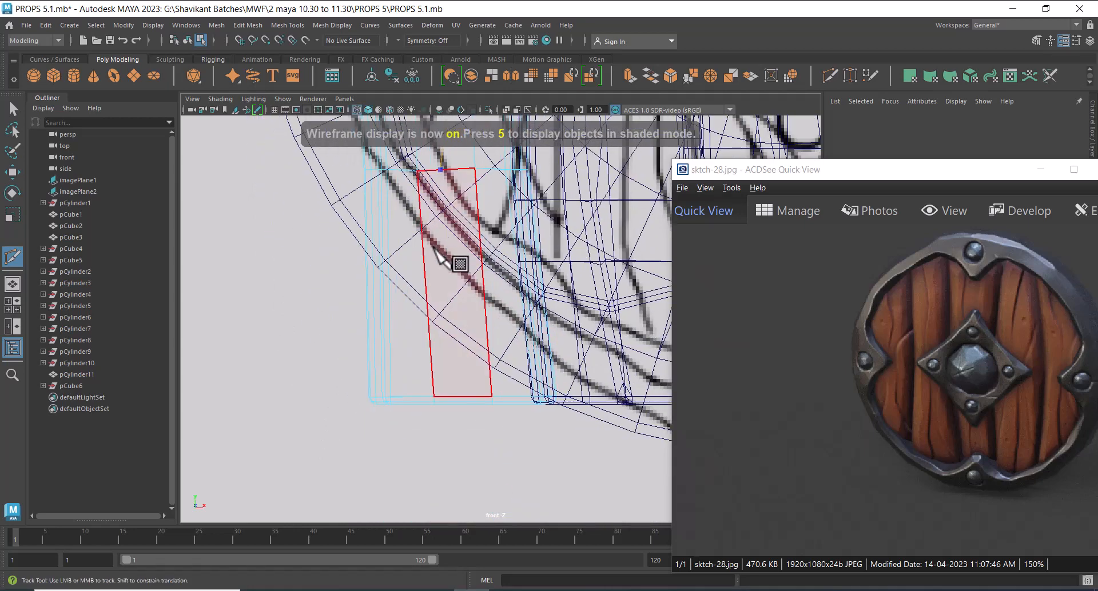
pyautogui.rightClick(438, 400)
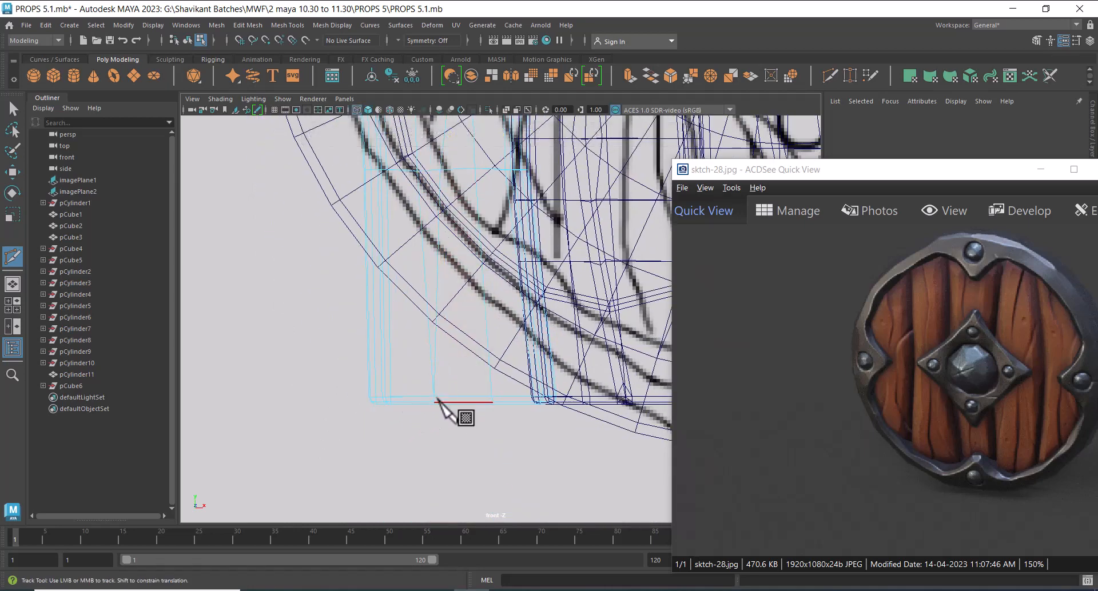
pyautogui.press('w')
pyautogui.keyDown('alt'); pyautogui.moveTo(463, 287); pyautogui.dragTo(493, 457, button='middle'); pyautogui.keyUp('alt')
pyautogui.scroll(3, 493, 457)
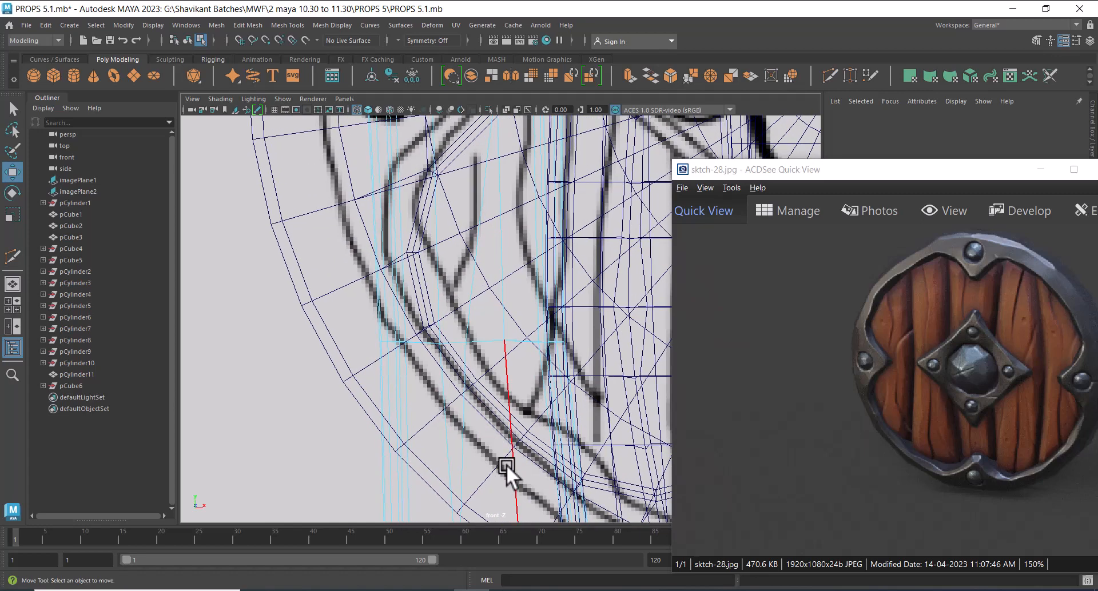
pyautogui.press('5')
pyautogui.keyDown('alt'); pyautogui.moveTo(495, 361); pyautogui.dragTo(497, 417, button='middle'); pyautogui.keyUp('alt')
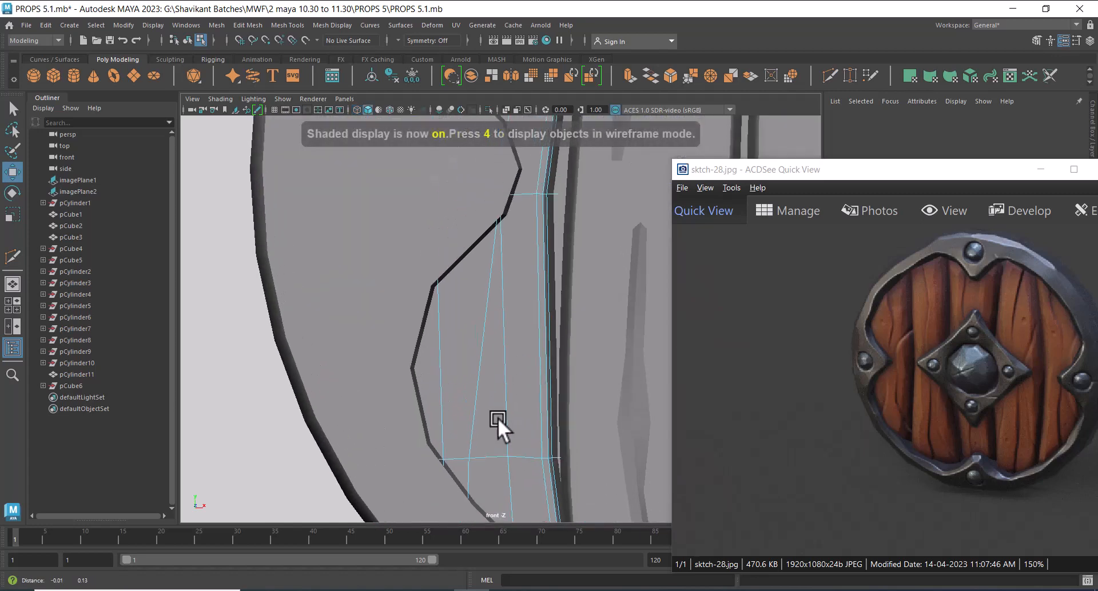
pyautogui.keyDown('alt'); pyautogui.moveTo(495, 314); pyautogui.dragTo(497, 451, button='middle'); pyautogui.keyUp('alt')
pyautogui.keyDown('alt'); pyautogui.moveTo(492, 352); pyautogui.dragTo(489, 472, button='middle'); pyautogui.keyUp('alt')
pyautogui.keyDown('alt'); pyautogui.moveTo(491, 411); pyautogui.dragTo(489, 488, button='middle'); pyautogui.keyUp('alt')
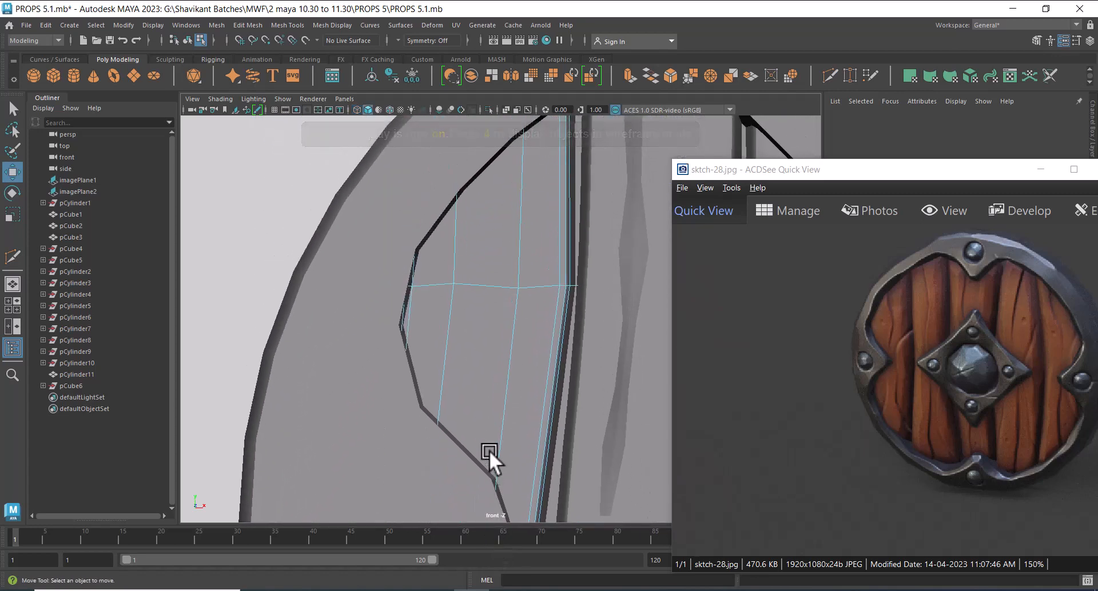
pyautogui.click(492, 286)
pyautogui.moveTo(466, 263); pyautogui.dragTo(567, 191, button='right')
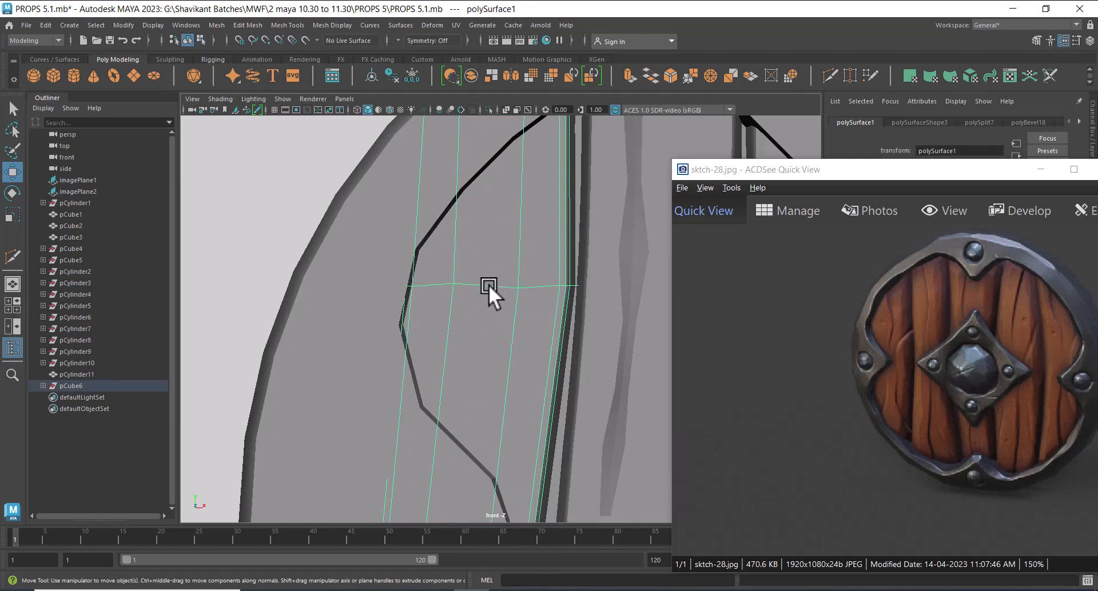
pyautogui.keyDown('shift'); pyautogui.rightClick(503, 266); pyautogui.keyUp('shift')
pyautogui.click(439, 269)
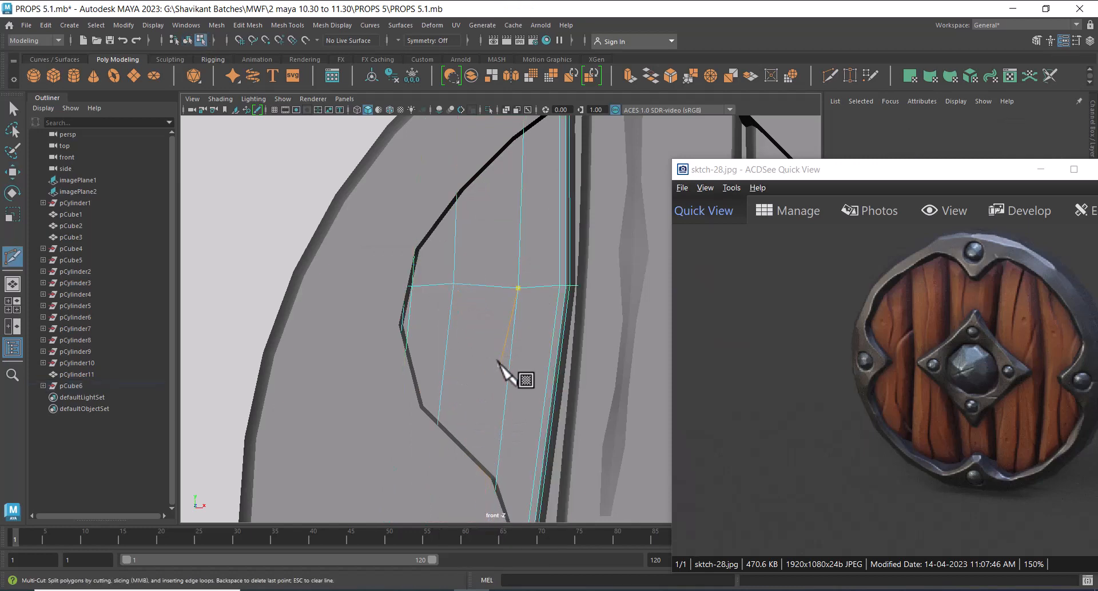
pyautogui.press('w')
# Insert a crosswise edge loop on the left plank's upper half, below the existing upper crosswise loop.
pyautogui.moveTo(482, 244); pyautogui.dragTo(566, 183, button='right')
pyautogui.keyDown('shift'); pyautogui.moveTo(505, 280); pyautogui.dragTo(480, 285, button='right'); pyautogui.keyUp('shift')
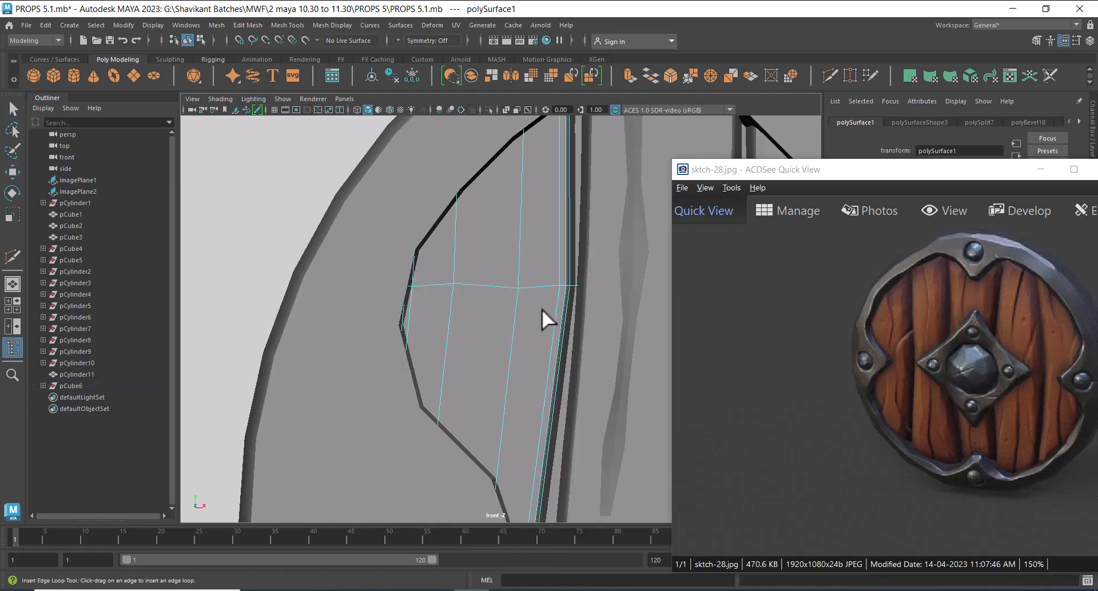
pyautogui.moveTo(509, 383); pyautogui.dragTo(508, 400)
pyautogui.moveTo(487, 274); pyautogui.dragTo(548, 218, button='right')
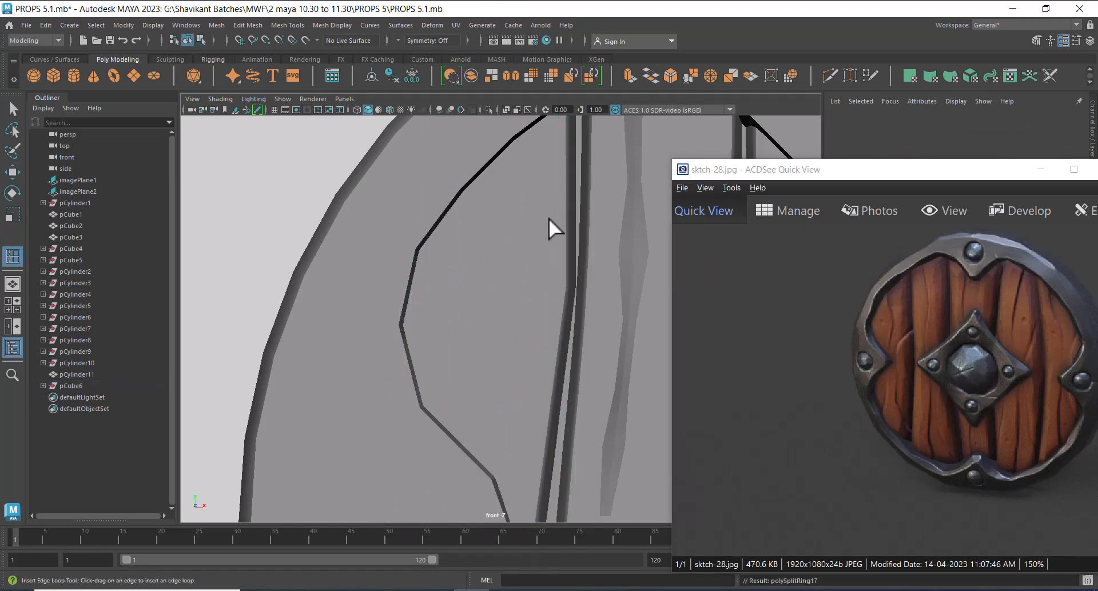
pyautogui.press('w')
# Multi-cut a crack line on the left plank from the new loop's outer vertex through the middle of the crosswise loop above to the plank's top edge.
pyautogui.click(513, 314)
pyautogui.keyDown('shift'); pyautogui.moveTo(527, 254); pyautogui.dragTo(479, 256, button='right'); pyautogui.keyUp('shift')
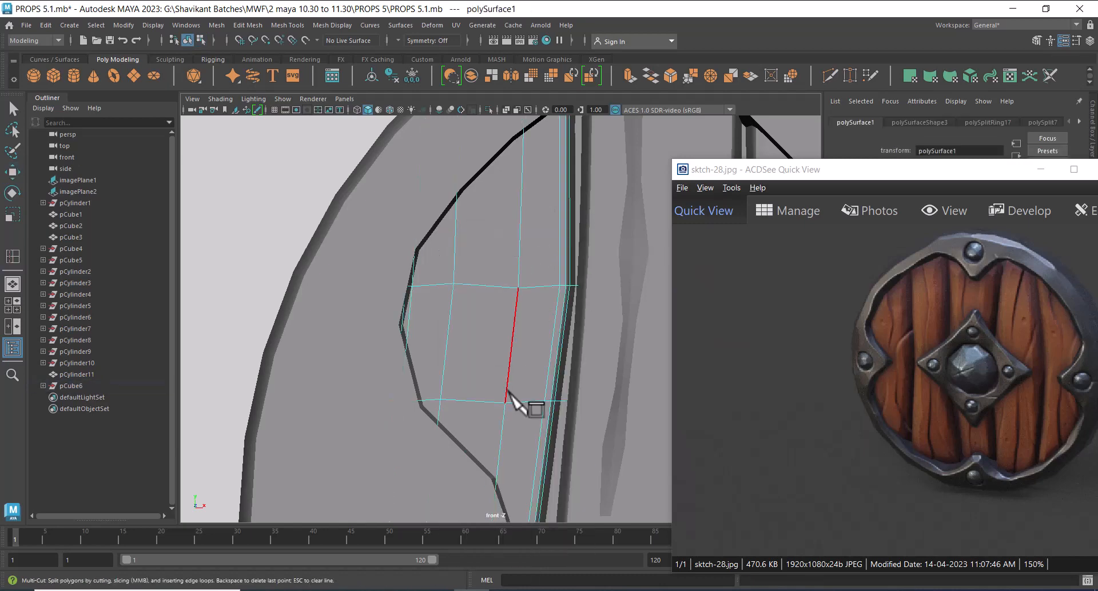
pyautogui.click(441, 399)
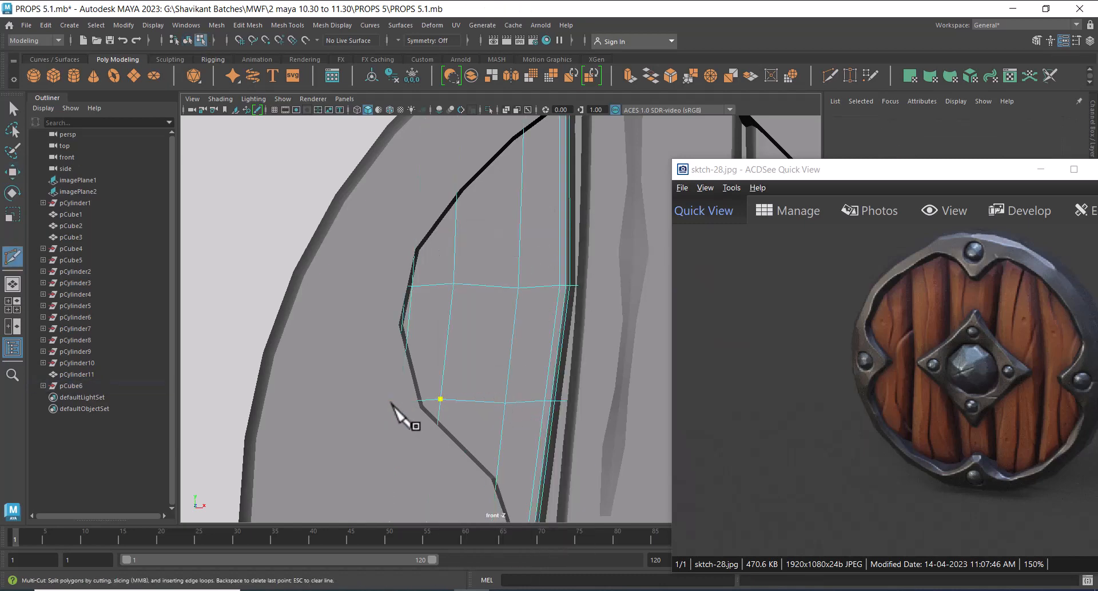
pyautogui.click(486, 284)
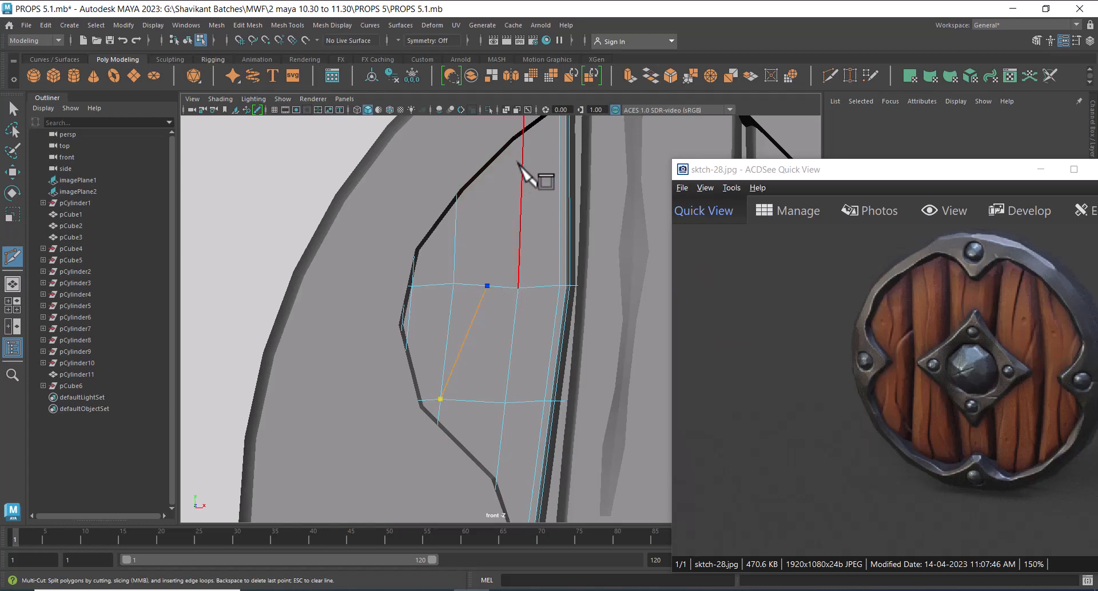
pyautogui.keyDown('alt'); pyautogui.moveTo(526, 172); pyautogui.dragTo(527, 338, button='middle'); pyautogui.keyUp('alt')
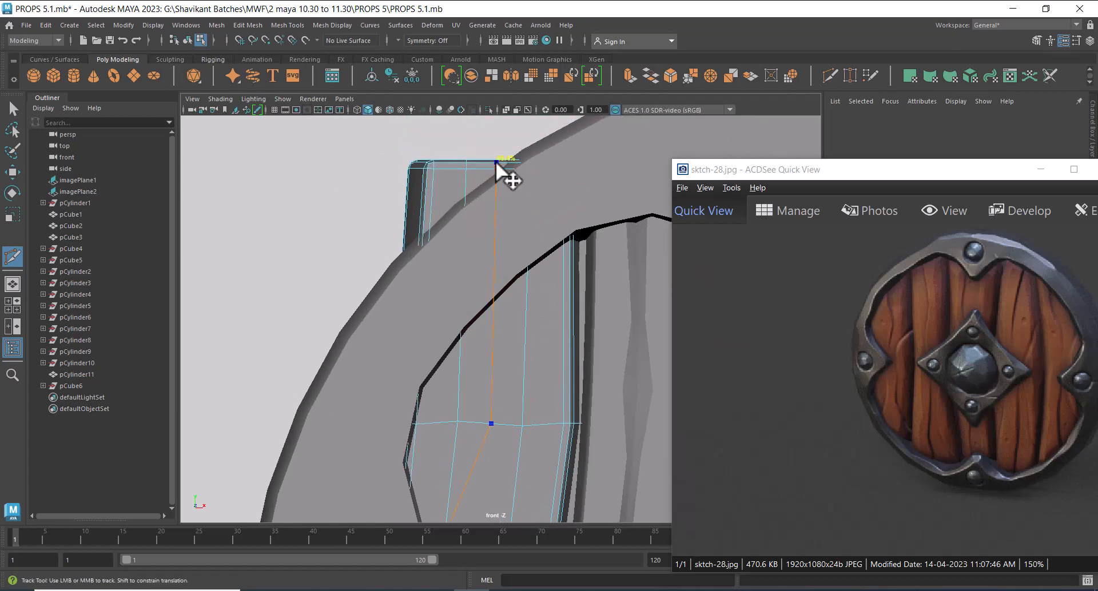
pyautogui.click(496, 160)
pyautogui.rightClick(495, 163)
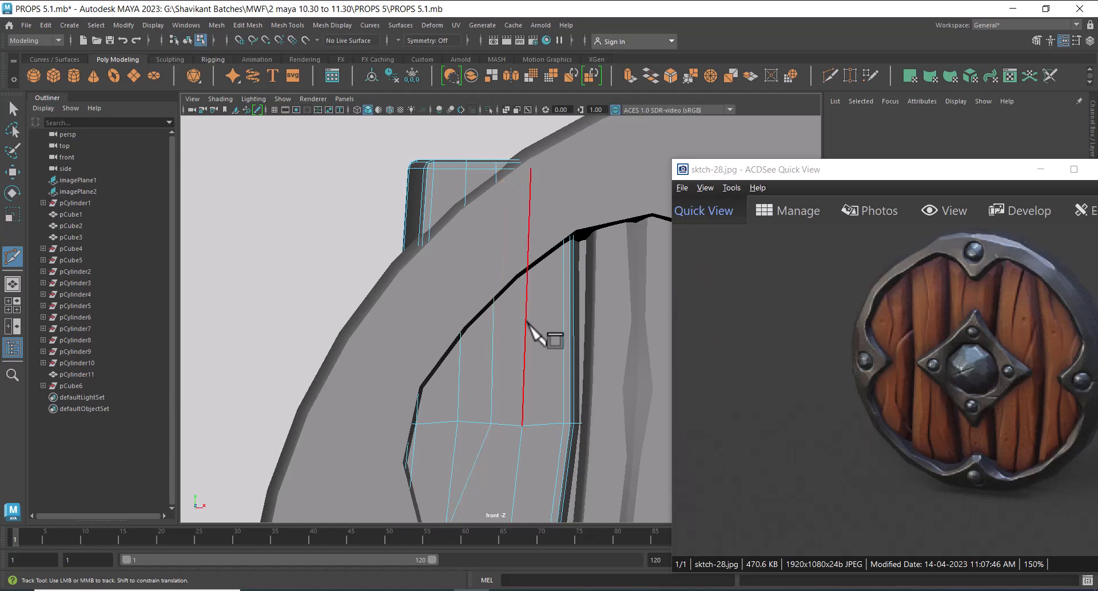
pyautogui.press('w')
# Split the lengthwise edge ring at the left plank's upper end to add another crosswise edge loop.
pyautogui.click(514, 332)
pyautogui.keyDown('ctrl'); pyautogui.moveTo(558, 260); pyautogui.dragTo(772, 375, button='right'); pyautogui.keyUp('ctrl')
pyautogui.scroll(1, 567, 348)
pyautogui.scroll(1, 568, 348)
pyautogui.keyDown('alt'); pyautogui.moveTo(573, 391); pyautogui.dragTo(563, 296, button='middle'); pyautogui.keyUp('alt')
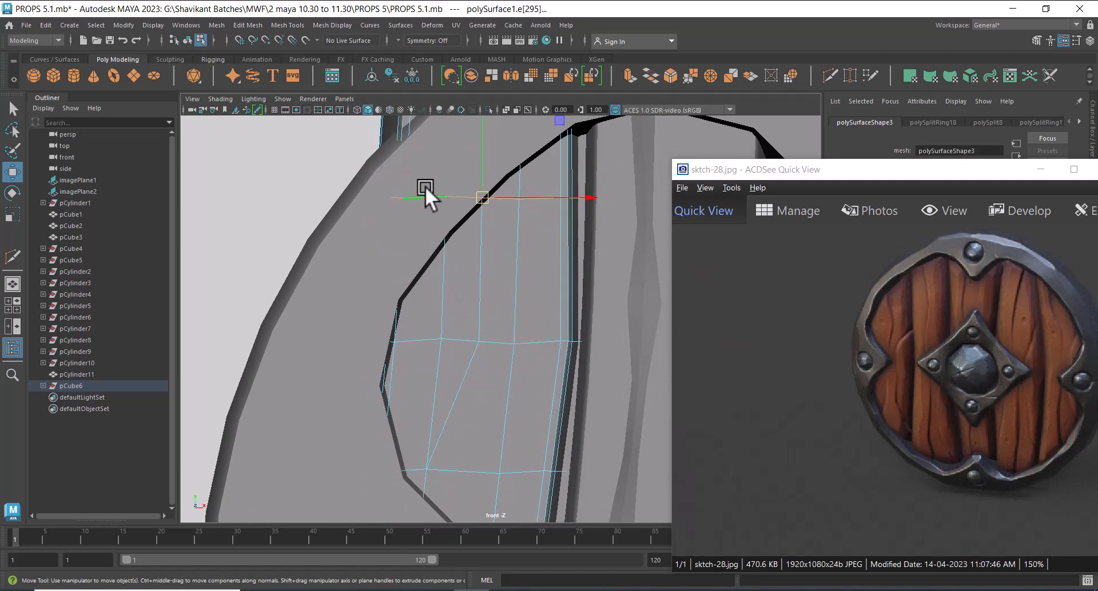
pyautogui.click(530, 203)
pyautogui.keyDown('ctrl'); pyautogui.moveTo(530, 202); pyautogui.dragTo(378, 266, button='right'); pyautogui.keyUp('ctrl')
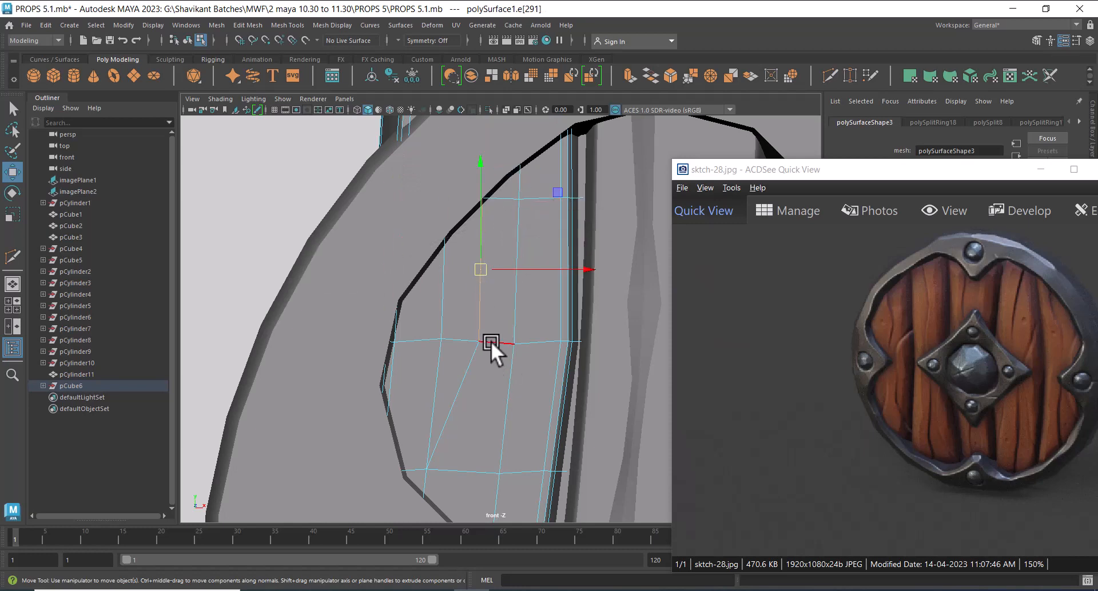
# Bevel the crosswise loop through the middle of the upper crack line into four loops, moving the reference image aside to reach the bevel settings.
pyautogui.doubleClick(491, 341)
pyautogui.keyDown('shift'); pyautogui.moveTo(438, 342); pyautogui.dragTo(484, 339, button='right'); pyautogui.keyUp('shift')
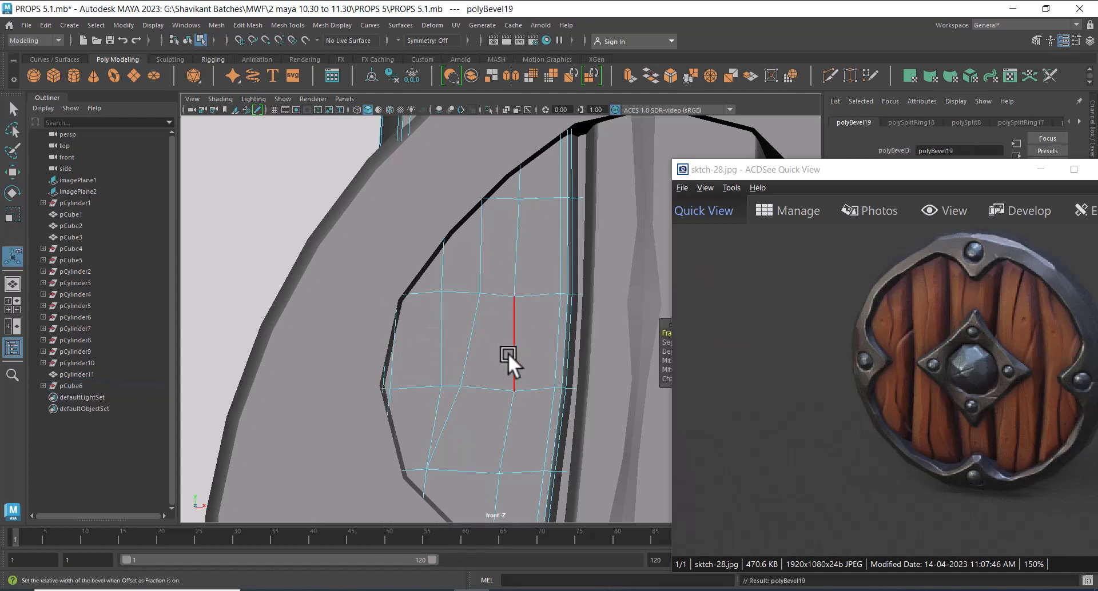
pyautogui.keyDown('alt'); pyautogui.moveTo(511, 356); pyautogui.dragTo(482, 344, button='middle'); pyautogui.keyUp('alt')
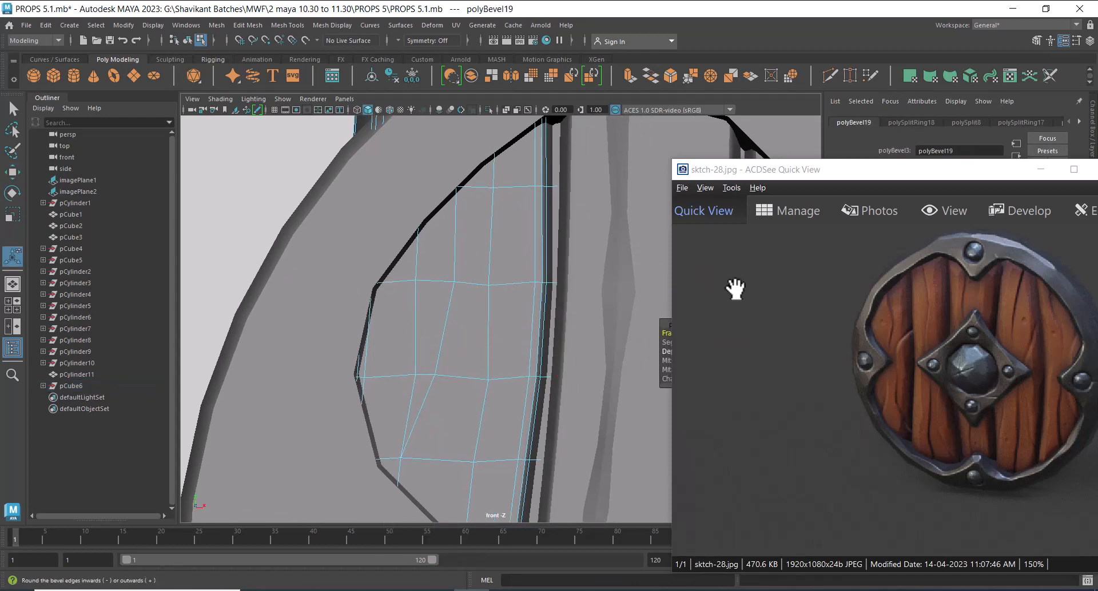
pyautogui.moveTo(785, 170); pyautogui.dragTo(905, 151)
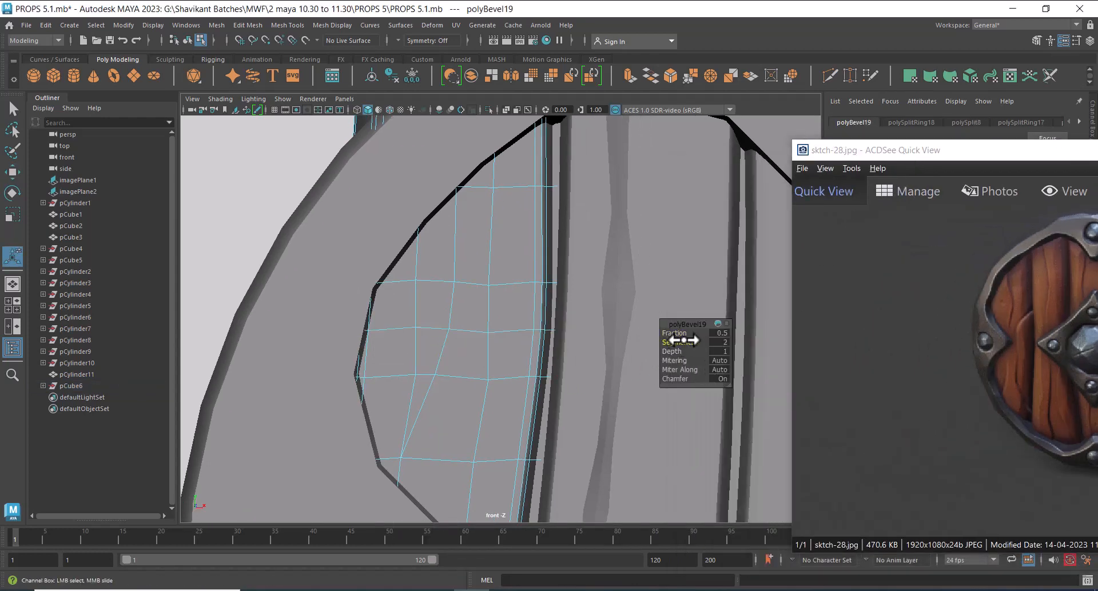
pyautogui.moveTo(684, 340); pyautogui.dragTo(692, 335)
# Bevel the left plank's uppermost added crosswise loop with a fraction of 0.5 and two segments.
pyautogui.click(508, 187)
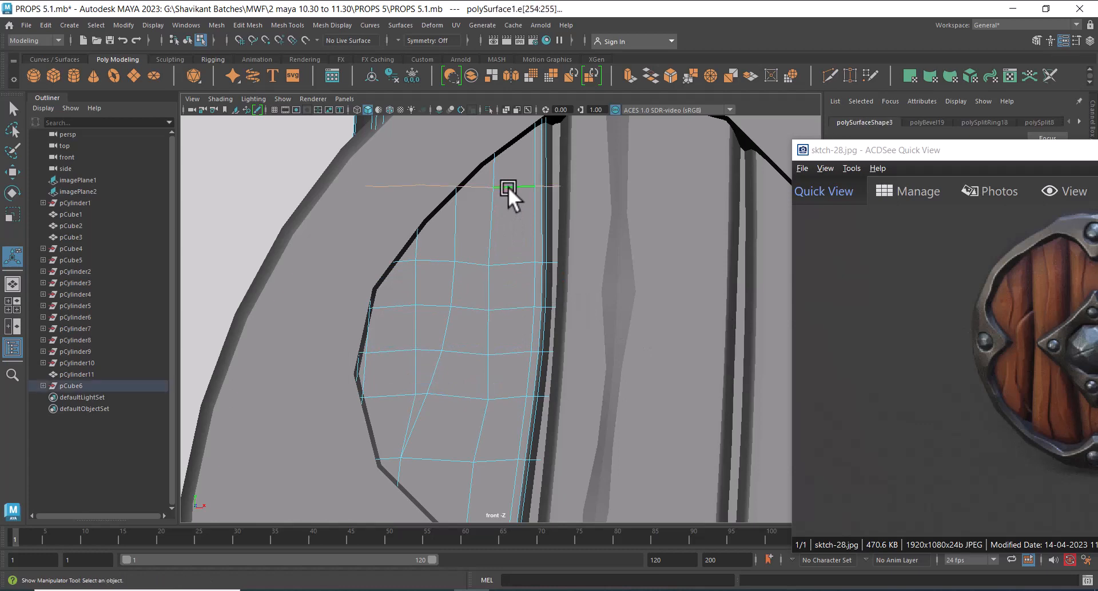
pyautogui.keyDown('shift'); pyautogui.moveTo(512, 195); pyautogui.dragTo(565, 197, button='right'); pyautogui.keyUp('shift')
pyautogui.moveTo(689, 343); pyautogui.dragTo(695, 343)
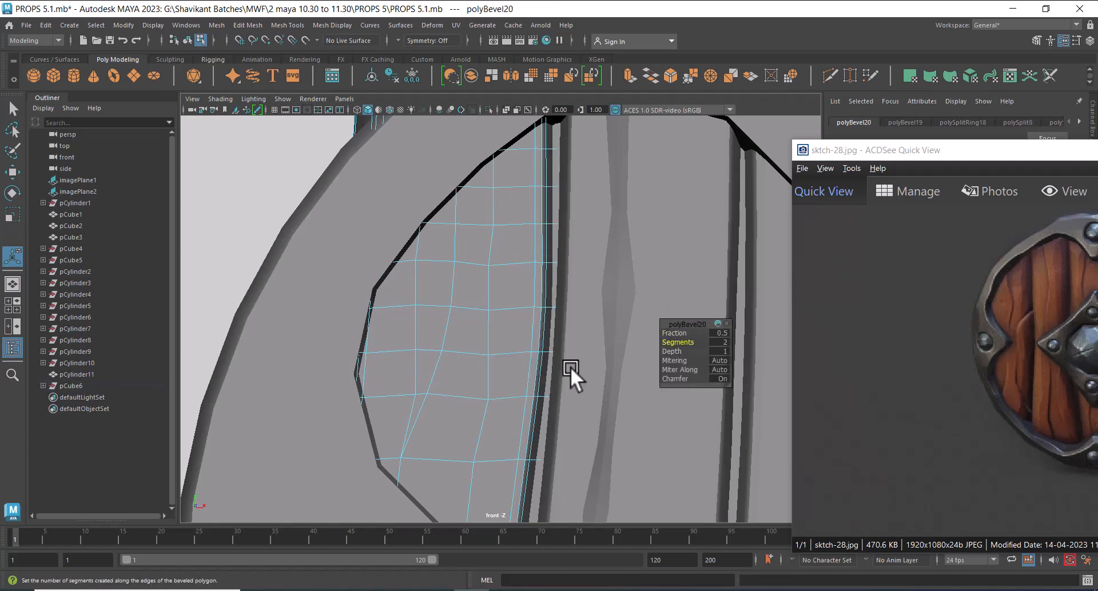
# Shift two vertices near the top of the left plank's crack line outward toward the rim, offsetting the upper one further.
pyautogui.click(424, 406)
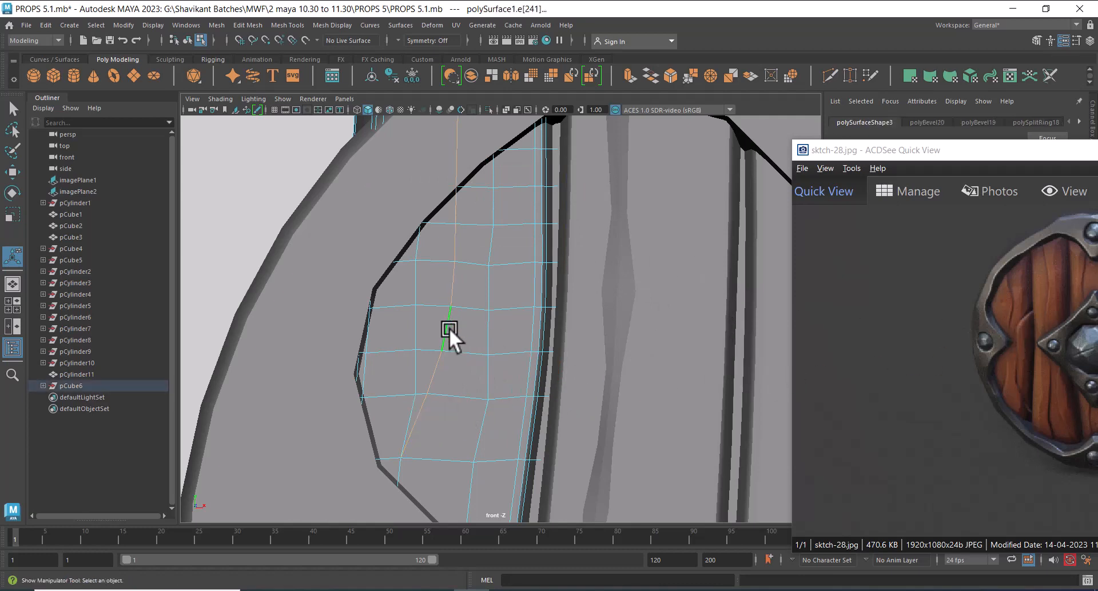
pyautogui.moveTo(490, 274); pyautogui.dragTo(383, 282, button='right')
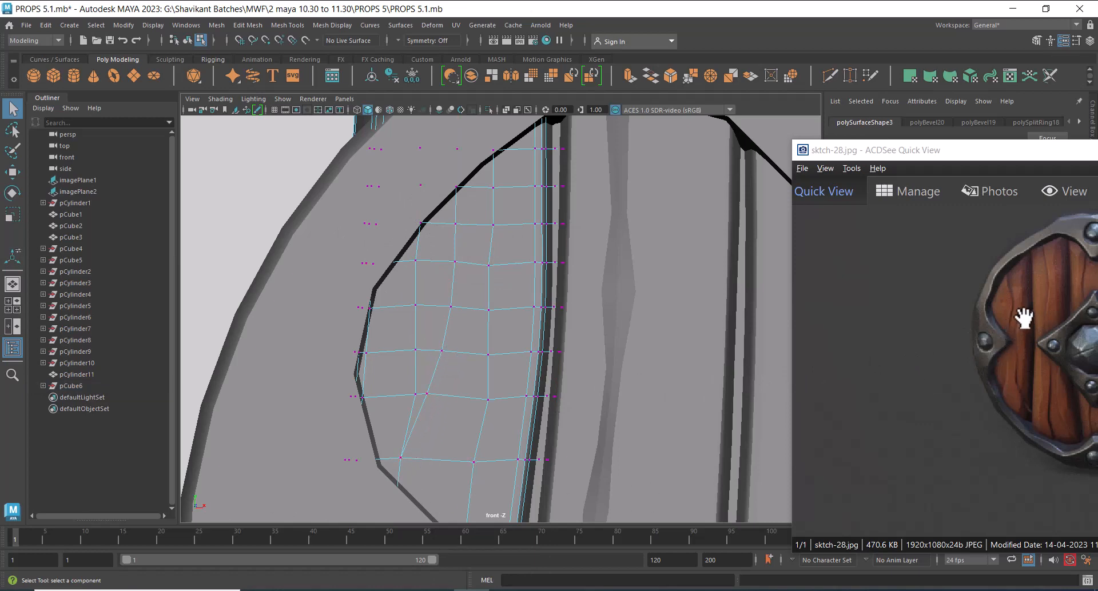
pyautogui.click(455, 223)
pyautogui.keyDown('shift'); pyautogui.click(454, 187); pyautogui.keyUp('shift')
pyautogui.press('w')
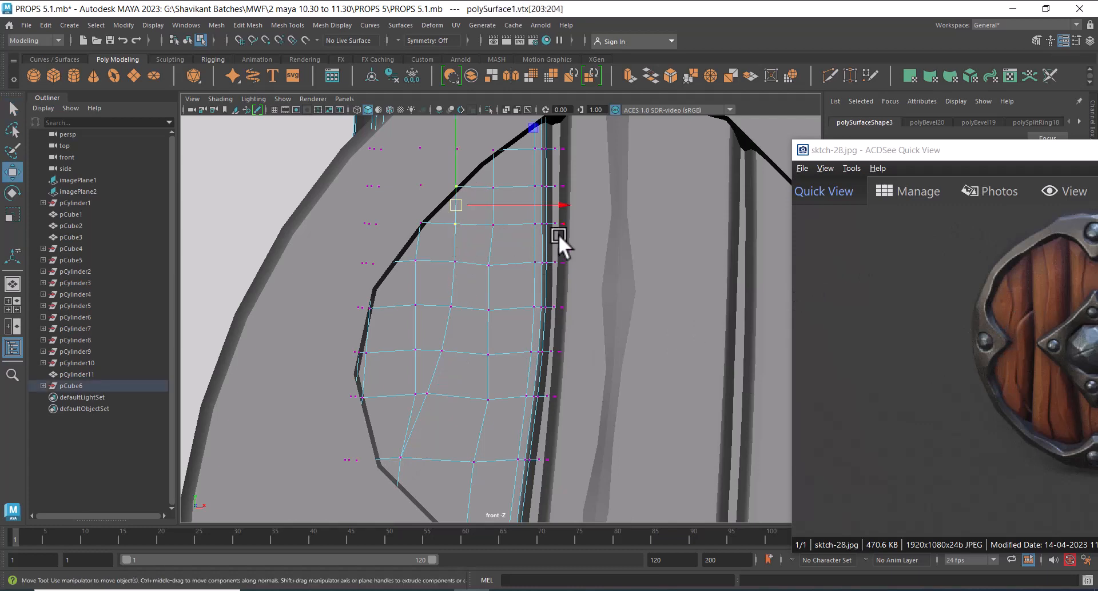
pyautogui.moveTo(556, 205); pyautogui.dragTo(551, 188)
pyautogui.keyDown('ctrl'); pyautogui.click(450, 225); pyautogui.keyUp('ctrl')
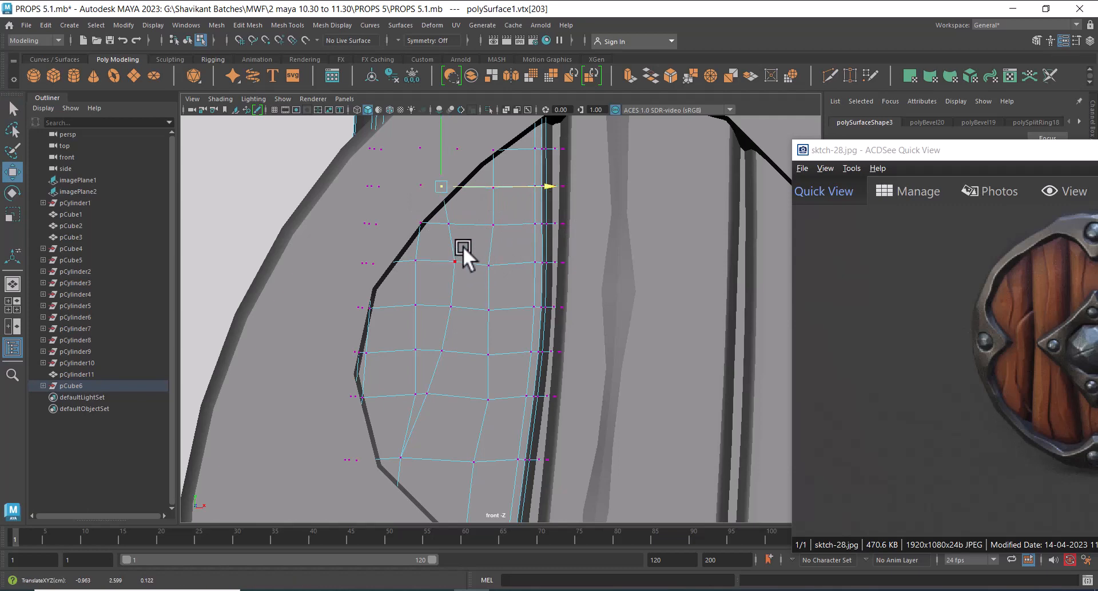
# Bevel the crosswise edge loop in the left plank's lower section with a fraction of 0.5 and five segments, and clear the selection.
pyautogui.keyDown('alt'); pyautogui.moveTo(473, 235); pyautogui.dragTo(476, 270, button='middle'); pyautogui.keyUp('alt')
pyautogui.scroll(-5, 483, 167)
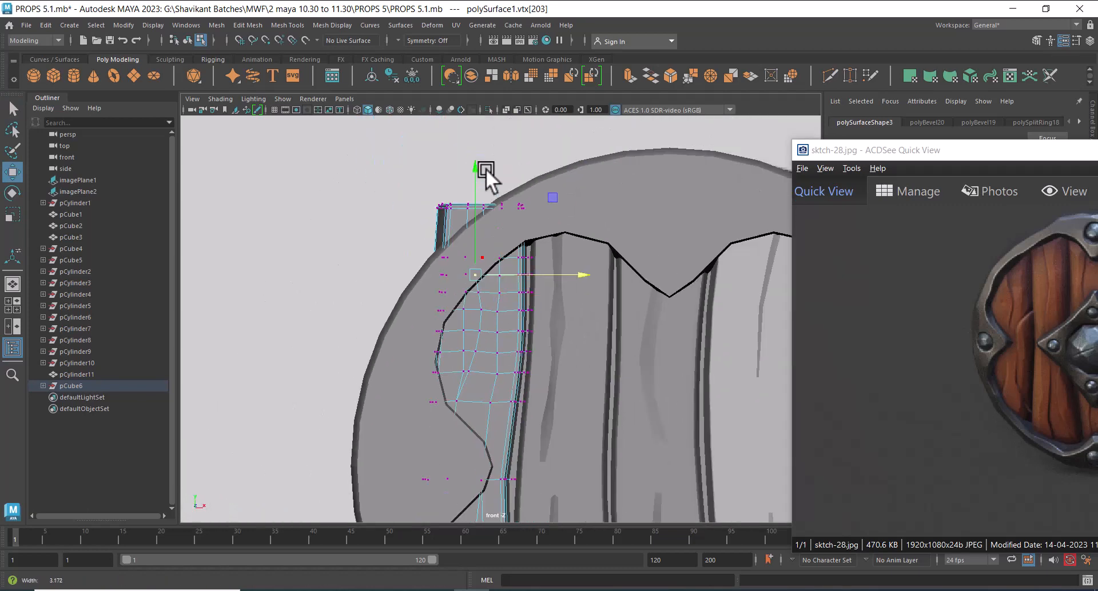
pyautogui.scroll(3, 493, 240)
pyautogui.keyDown('alt'); pyautogui.moveTo(504, 357); pyautogui.dragTo(501, 253, button='middle'); pyautogui.keyUp('alt')
pyautogui.scroll(-8, 471, 278)
pyautogui.scroll(2, 509, 472)
pyautogui.keyDown('alt'); pyautogui.moveTo(509, 472); pyautogui.dragTo(513, 476, button='right'); pyautogui.keyUp('alt')
pyautogui.keyDown('alt'); pyautogui.moveTo(493, 429); pyautogui.dragTo(468, 334, button='middle'); pyautogui.keyUp('alt')
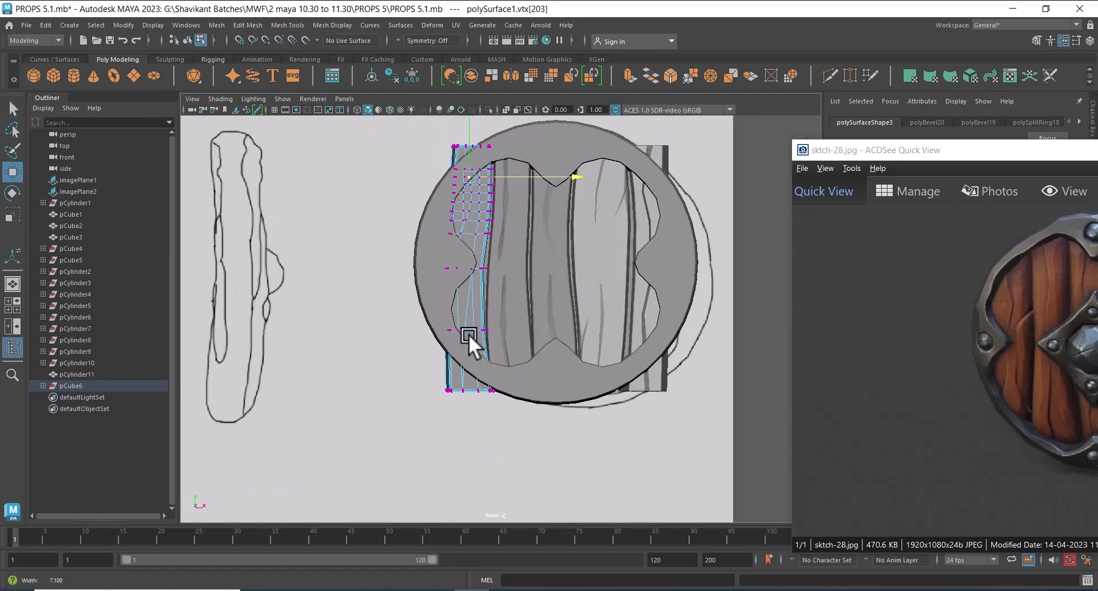
pyautogui.keyDown('alt'); pyautogui.moveTo(469, 334); pyautogui.dragTo(475, 336, button='right'); pyautogui.keyUp('alt')
pyautogui.moveTo(456, 282); pyautogui.dragTo(472, 234, button='right')
pyautogui.keyDown('alt'); pyautogui.moveTo(489, 391); pyautogui.dragTo(571, 482, button='right'); pyautogui.keyUp('alt')
pyautogui.click(445, 371)
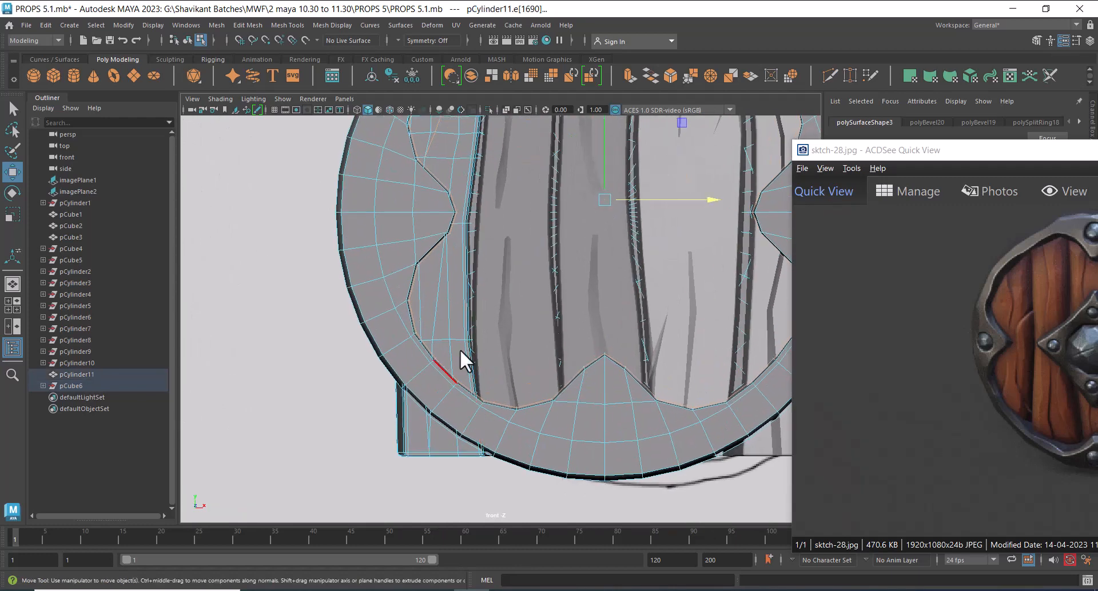
pyautogui.click(443, 338)
pyautogui.click(438, 339)
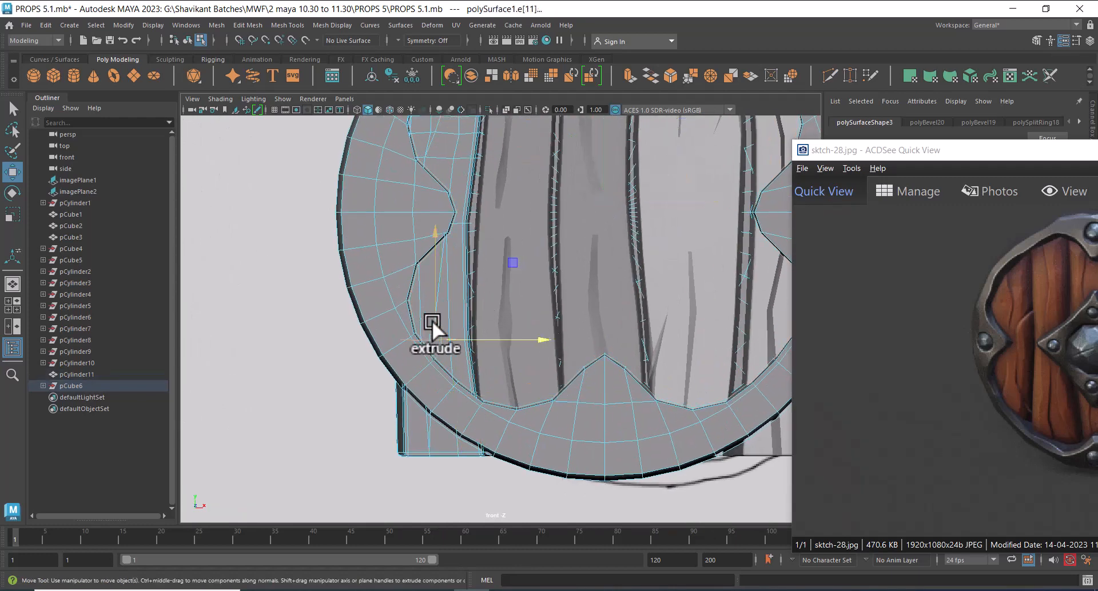
pyautogui.keyDown('shift'); pyautogui.moveTo(433, 322); pyautogui.dragTo(466, 323, button='right'); pyautogui.keyUp('shift')
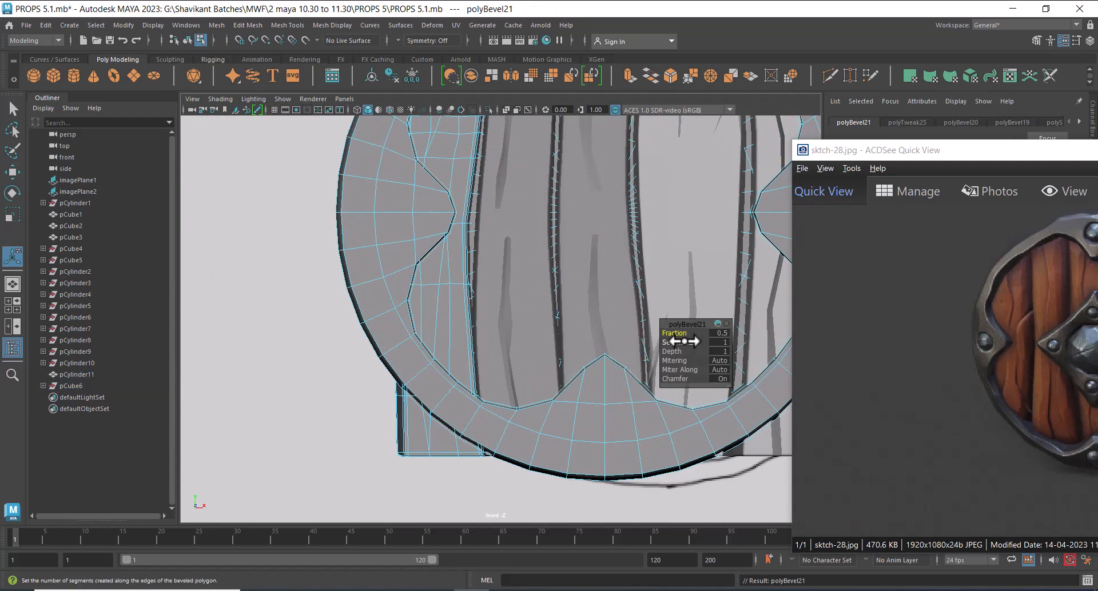
pyautogui.moveTo(674, 342); pyautogui.dragTo(705, 342)
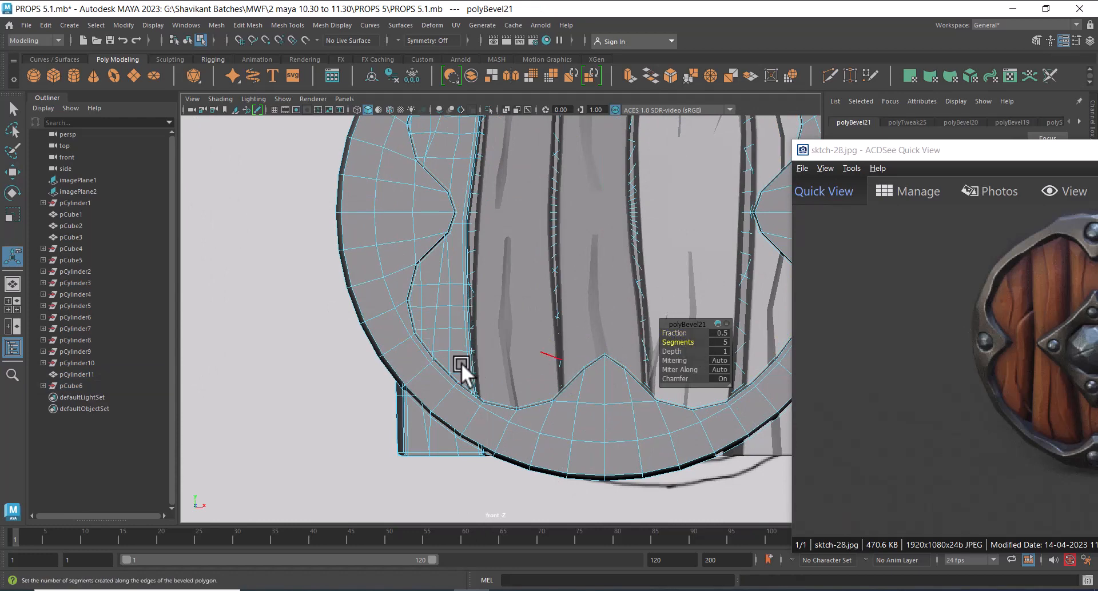
pyautogui.keyDown('alt'); pyautogui.moveTo(461, 363); pyautogui.dragTo(520, 372, button='right'); pyautogui.keyUp('alt')
pyautogui.click(463, 402)
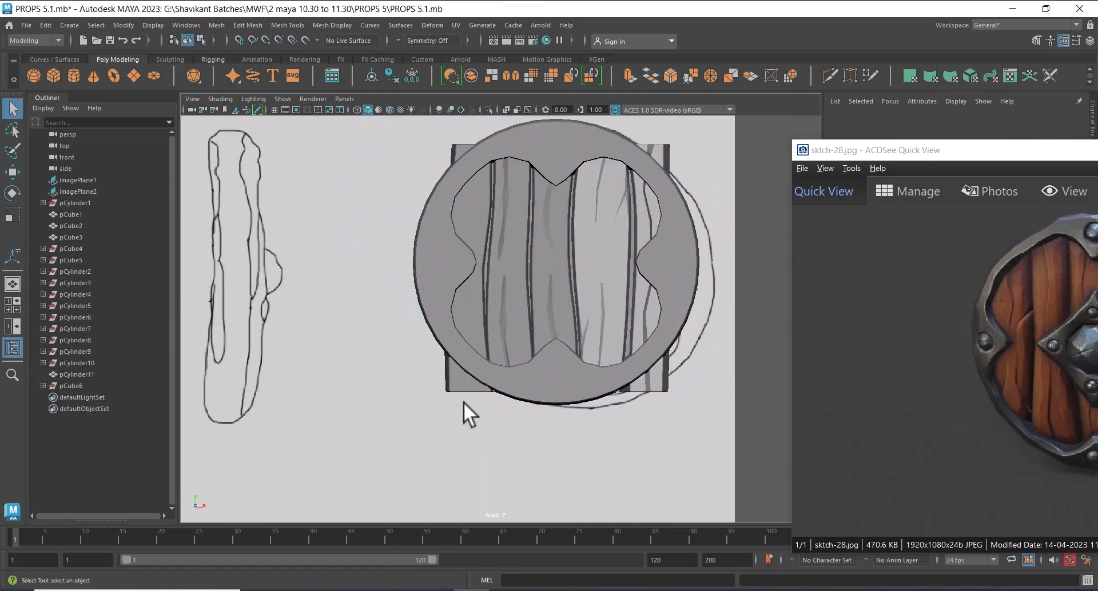
# Isolate the left plank in the perspective view by hiding all the unselected objects.
pyautogui.click(470, 386)
pyautogui.press('space')
pyautogui.moveTo(499, 439); pyautogui.dragTo(506, 395)
pyautogui.keyDown('alt'); pyautogui.moveTo(553, 364); pyautogui.dragTo(487, 343, button='right'); pyautogui.keyUp('alt')
pyautogui.keyDown('alt'); pyautogui.moveTo(487, 343); pyautogui.dragTo(462, 411); pyautogui.keyUp('alt')
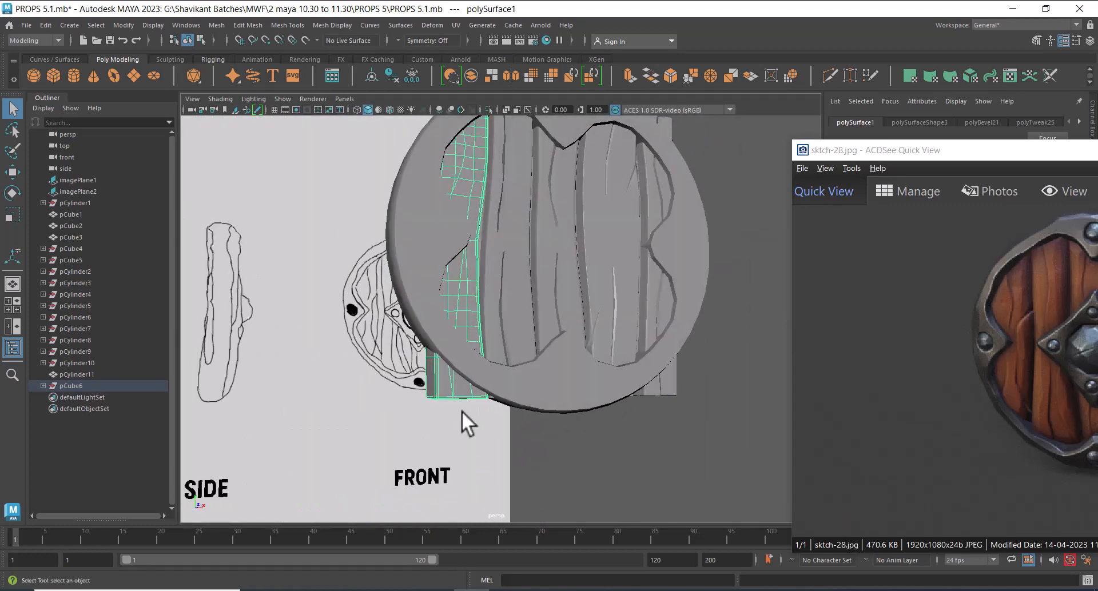
pyautogui.keyDown('alt'); pyautogui.moveTo(462, 411); pyautogui.dragTo(576, 431, button='right'); pyautogui.keyUp('alt')
pyautogui.hotkey('alt', 'h')
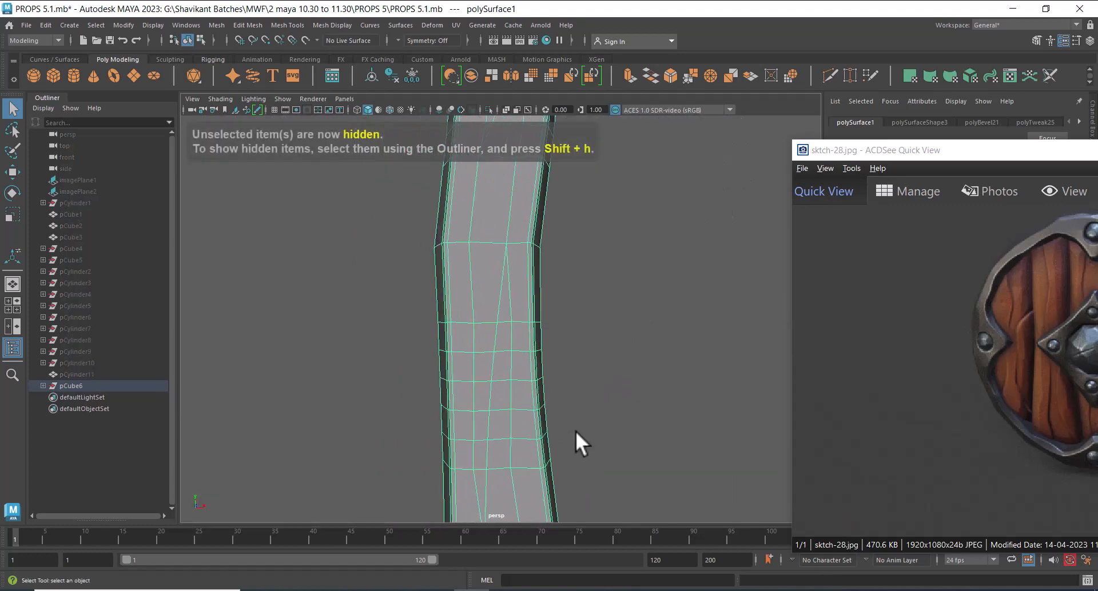
pyautogui.keyDown('alt'); pyautogui.moveTo(606, 444); pyautogui.dragTo(617, 394, button='middle'); pyautogui.keyUp('alt')
pyautogui.keyDown('alt'); pyautogui.moveTo(616, 395); pyautogui.dragTo(630, 385, button='right'); pyautogui.keyUp('alt')
# Select the edge lines of the left plank's upper and lower cracks and bevel them with a fraction of 1 and two segments.
pyautogui.moveTo(548, 191); pyautogui.dragTo(553, 143, button='right')
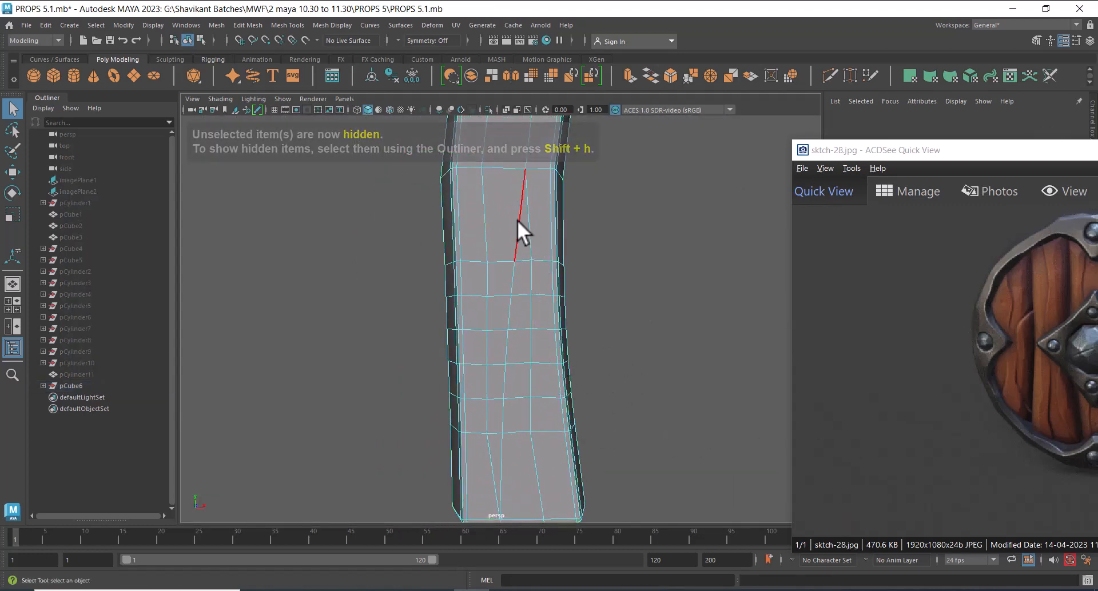
pyautogui.click(518, 221)
pyautogui.keyDown('shift'); pyautogui.click(503, 476); pyautogui.keyUp('shift')
pyautogui.keyDown('alt'); pyautogui.moveTo(520, 327); pyautogui.dragTo(553, 355); pyautogui.keyUp('alt')
pyautogui.keyDown('alt'); pyautogui.moveTo(551, 270); pyautogui.dragTo(568, 226); pyautogui.keyUp('alt')
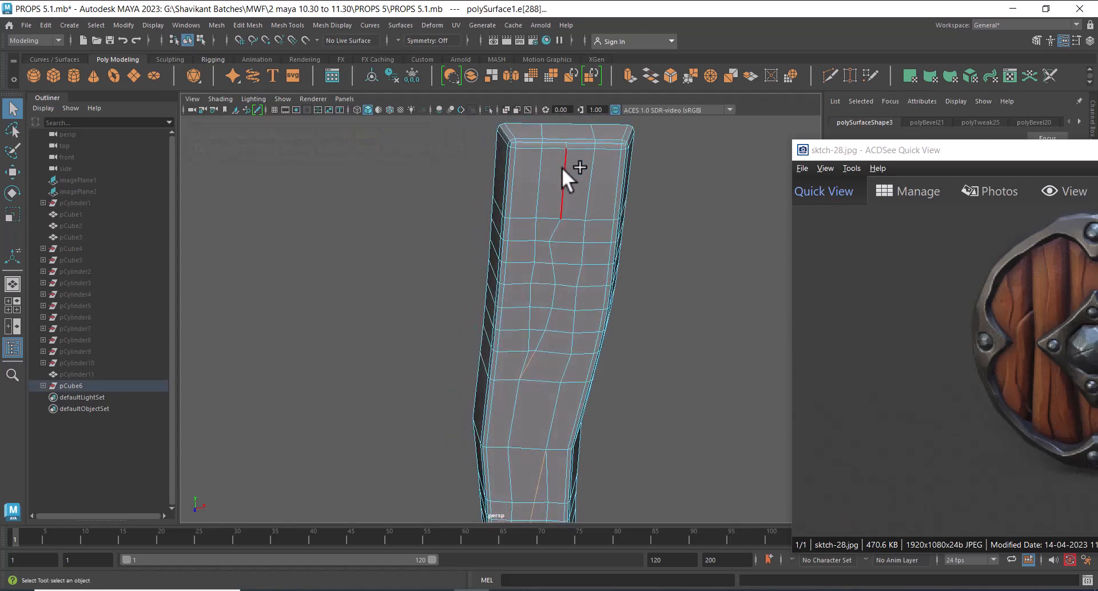
pyautogui.keyDown('shift'); pyautogui.moveTo(548, 205); pyautogui.dragTo(601, 207, button='right'); pyautogui.keyUp('shift')
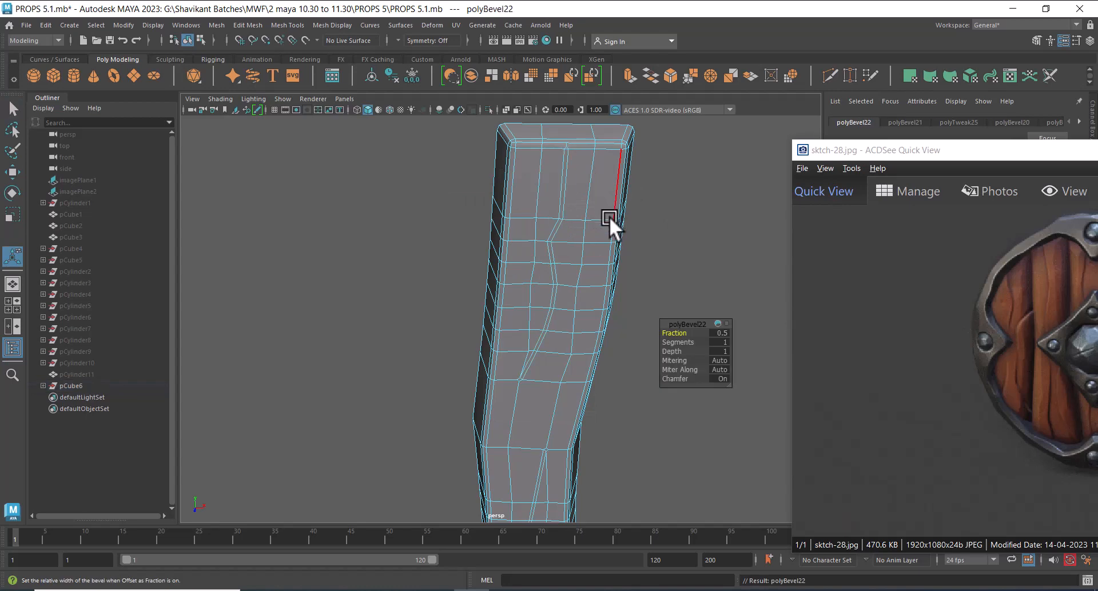
pyautogui.moveTo(681, 334); pyautogui.dragTo(692, 339)
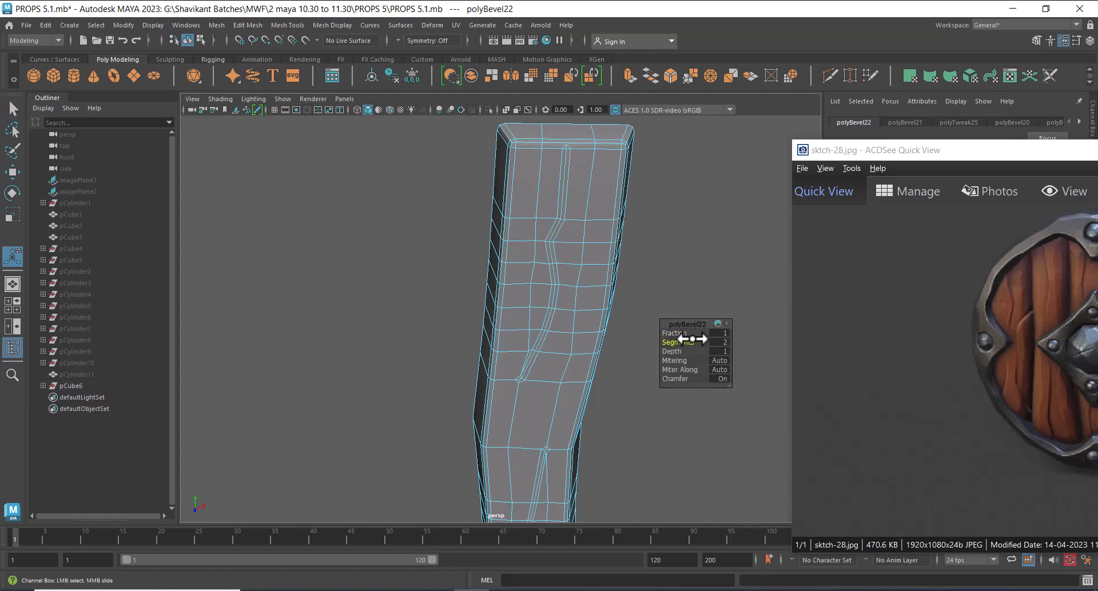
# Merge the clustered vertices at the upper crack's lower tip and at the lower crack's upper tip into single points.
pyautogui.scroll(2, 573, 334)
pyautogui.keyDown('alt'); pyautogui.moveTo(609, 275); pyautogui.dragTo(572, 338, button='middle'); pyautogui.keyUp('alt')
pyautogui.moveTo(581, 207); pyautogui.dragTo(424, 153, button='right')
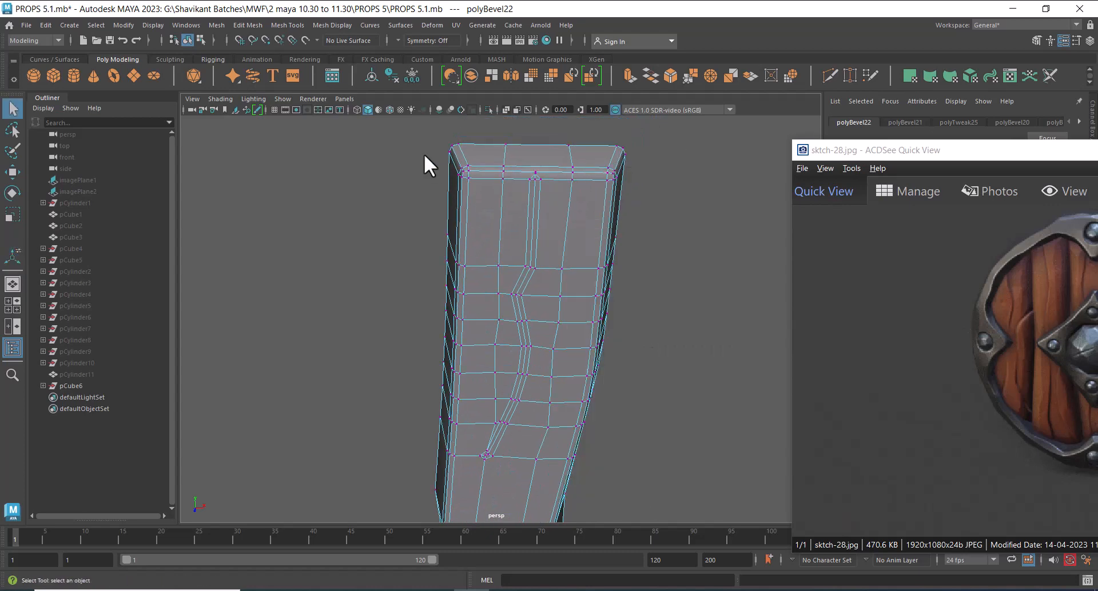
pyautogui.keyDown('alt'); pyautogui.moveTo(552, 358); pyautogui.dragTo(557, 228, button='middle'); pyautogui.keyUp('alt')
pyautogui.keyDown('alt'); pyautogui.moveTo(522, 324); pyautogui.dragTo(548, 382, button='right'); pyautogui.keyUp('alt')
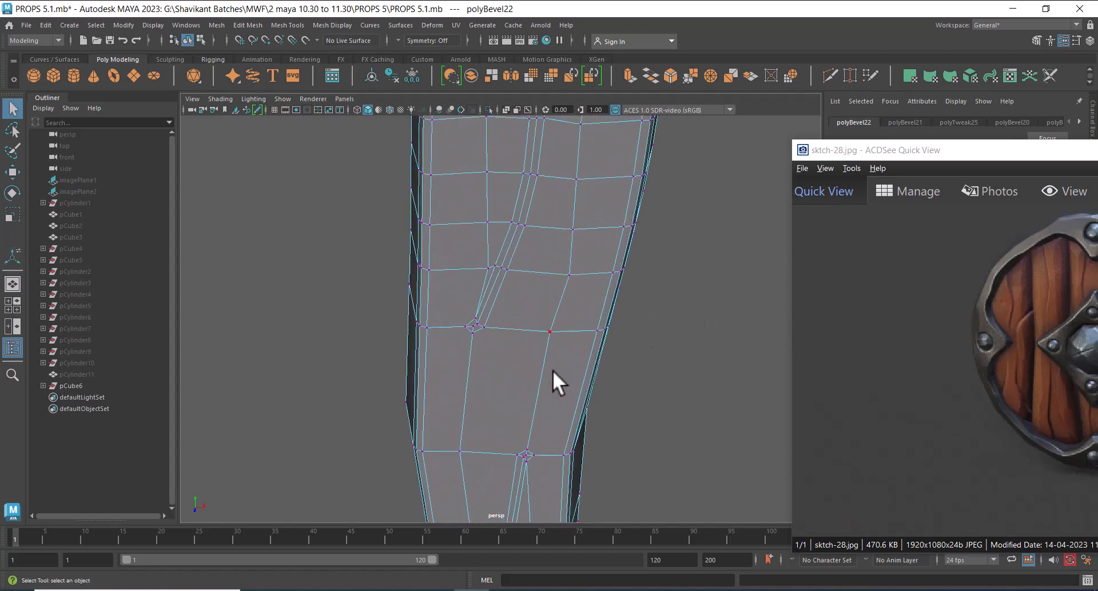
pyautogui.press('4')
pyautogui.moveTo(420, 252); pyautogui.dragTo(464, 322, button='right')
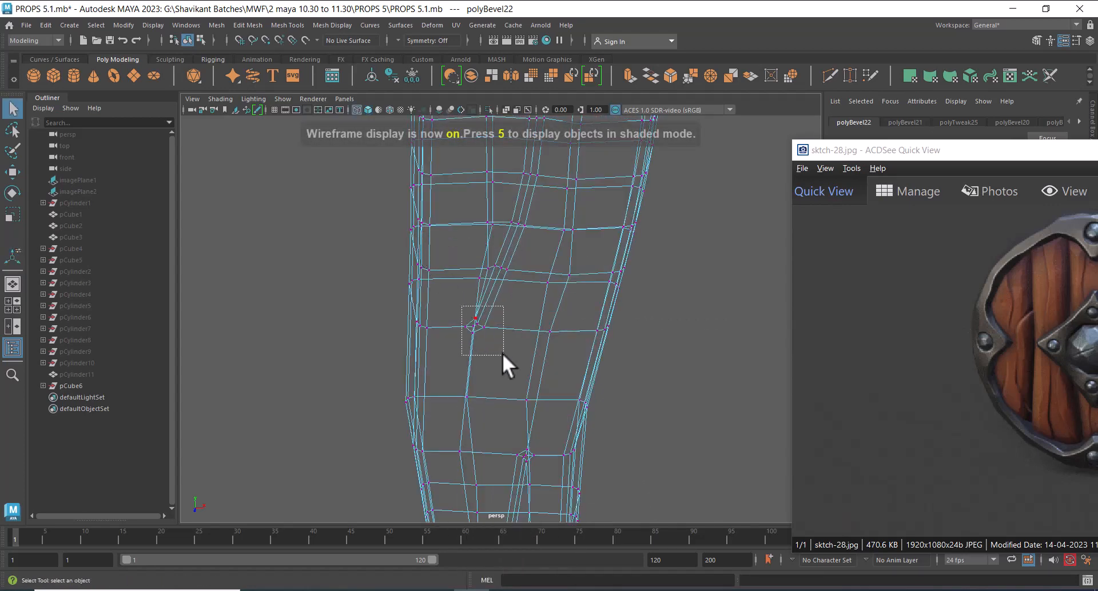
pyautogui.moveTo(502, 353); pyautogui.dragTo(502, 353)
pyautogui.keyDown('alt'); pyautogui.moveTo(580, 468); pyautogui.dragTo(546, 399); pyautogui.keyUp('alt')
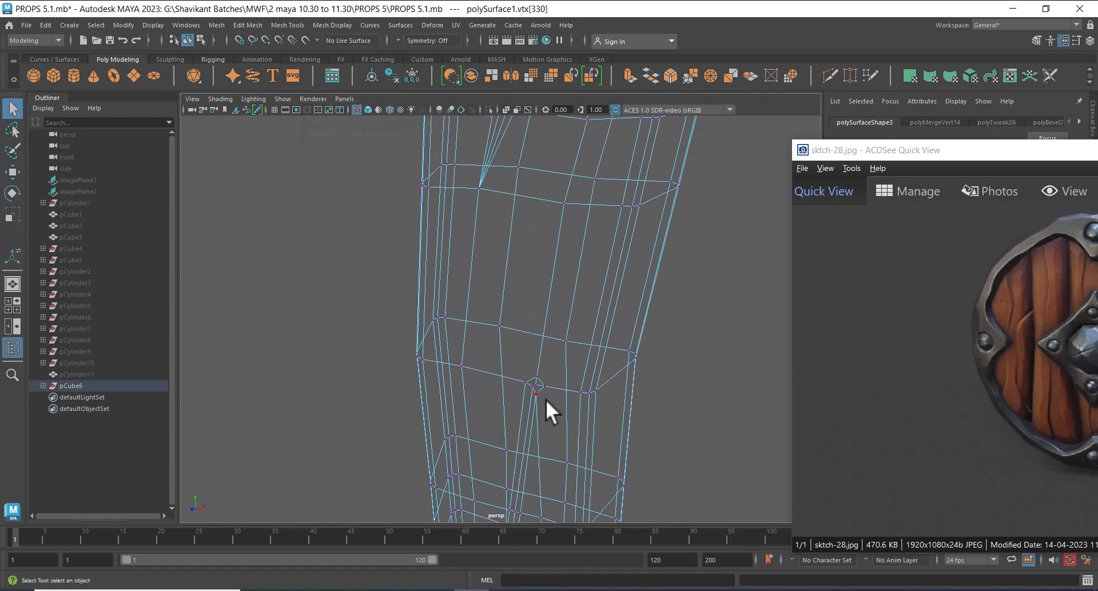
pyautogui.press('g')
# Return to shaded display and widen the middle of the upper crack by scaling the short edges across it.
pyautogui.keyDown('alt'); pyautogui.moveTo(574, 349); pyautogui.dragTo(596, 461, button='middle'); pyautogui.keyUp('alt')
pyautogui.press('5')
pyautogui.moveTo(615, 345)
pyautogui.keyDown('alt'); pyautogui.mouseDown()
pyautogui.moveTo(594, 277)
pyautogui.moveTo(578, 333)
pyautogui.moveTo(585, 377)
pyautogui.mouseUp(); pyautogui.keyUp('alt')
pyautogui.moveTo(585, 172); pyautogui.dragTo(585, 173, button='right')
pyautogui.keyDown('alt'); pyautogui.moveTo(585, 181); pyautogui.dragTo(582, 309, button='middle'); pyautogui.keyUp('alt')
pyautogui.keyDown('alt'); pyautogui.moveTo(582, 308); pyautogui.dragTo(550, 293); pyautogui.keyUp('alt')
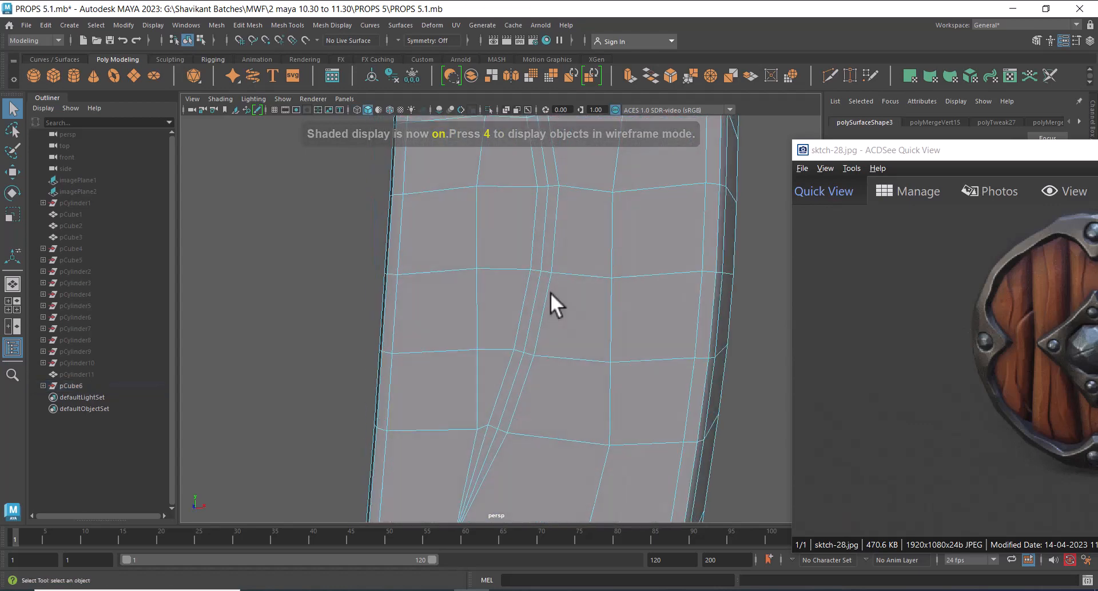
pyautogui.keyDown('alt'); pyautogui.moveTo(550, 293); pyautogui.dragTo(578, 277, button='right'); pyautogui.keyUp('alt')
pyautogui.click(592, 224)
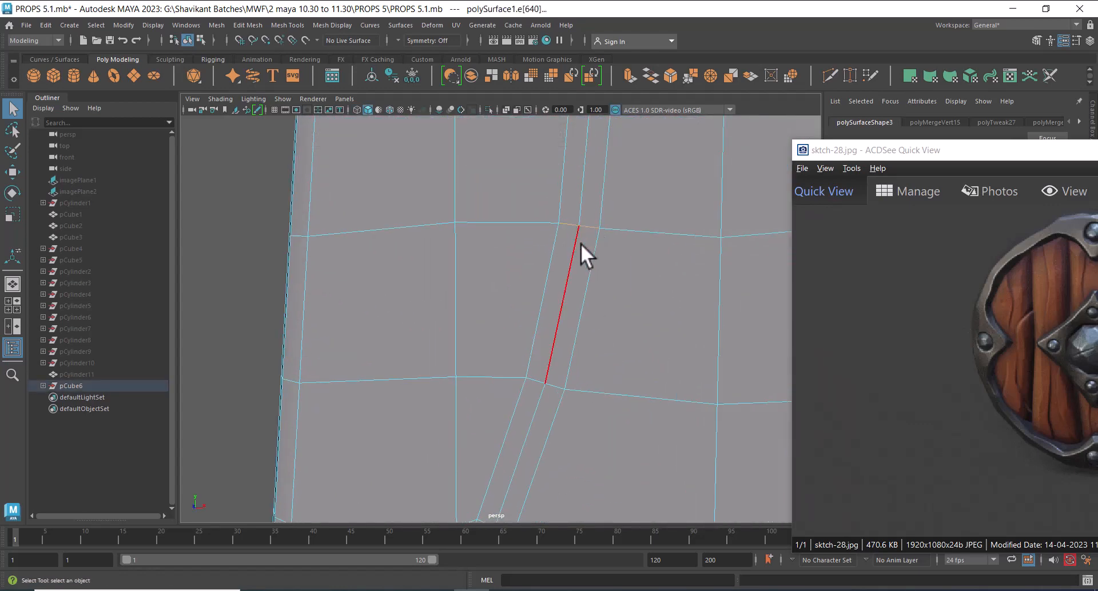
pyautogui.press('r')
pyautogui.moveTo(579, 227); pyautogui.dragTo(591, 228)
pyautogui.keyDown('alt'); pyautogui.moveTo(589, 241); pyautogui.dragTo(568, 215, button='right'); pyautogui.keyUp('alt')
pyautogui.keyDown('alt'); pyautogui.moveTo(568, 215); pyautogui.dragTo(568, 253, button='middle'); pyautogui.keyUp('alt')
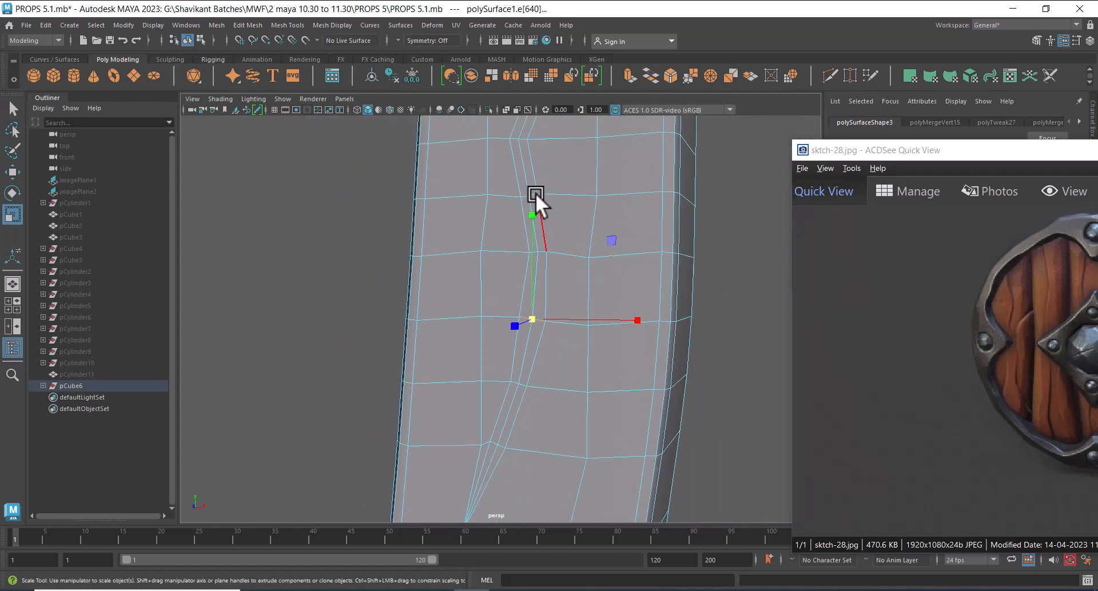
# Select the next short edges across the upper crack and unhide the rest of the shield around the plank.
pyautogui.click(536, 194)
pyautogui.keyDown('alt'); pyautogui.moveTo(538, 197); pyautogui.dragTo(579, 239); pyautogui.keyUp('alt')
pyautogui.keyDown('alt'); pyautogui.moveTo(578, 239); pyautogui.dragTo(612, 269, button='right'); pyautogui.keyUp('alt')
pyautogui.keyDown('alt'); pyautogui.moveTo(612, 269); pyautogui.dragTo(578, 309); pyautogui.keyUp('alt')
pyautogui.keyDown('alt'); pyautogui.moveTo(578, 308); pyautogui.dragTo(546, 280, button='right'); pyautogui.keyUp('alt')
pyautogui.keyDown('alt'); pyautogui.moveTo(546, 280); pyautogui.dragTo(587, 310); pyautogui.keyUp('alt')
pyautogui.keyDown('alt'); pyautogui.moveTo(587, 310); pyautogui.dragTo(631, 350, button='right'); pyautogui.keyUp('alt')
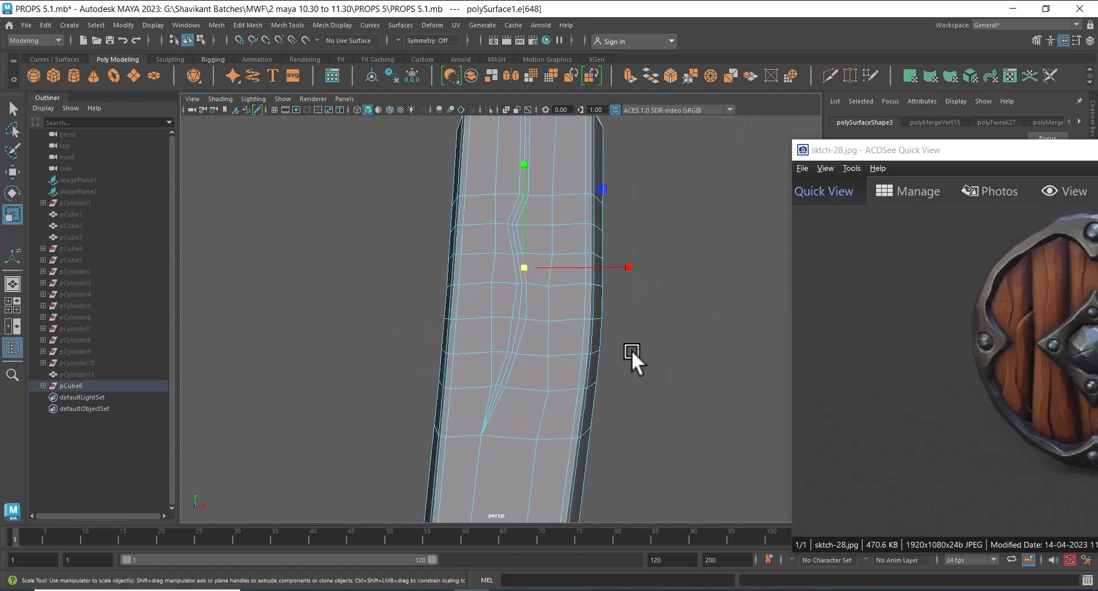
pyautogui.hotkey('ctrl', 'shift', 'h')
# Scale the short edges across a higher point of the upper crack to about 2.3 times their width.
pyautogui.scroll(6, 552, 320)
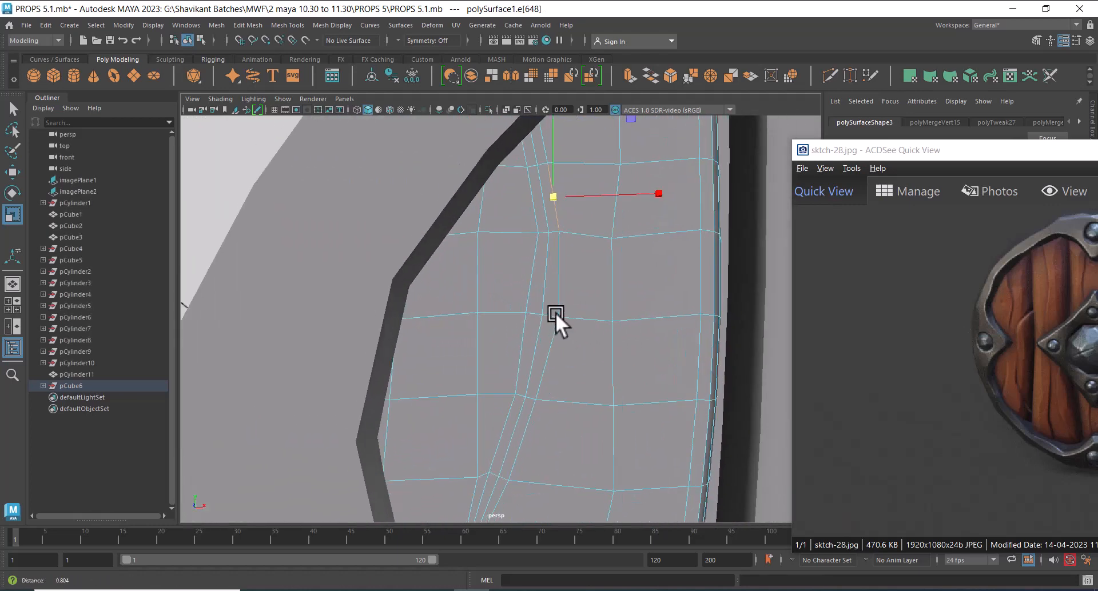
pyautogui.click(541, 164)
pyautogui.scroll(3, 536, 205)
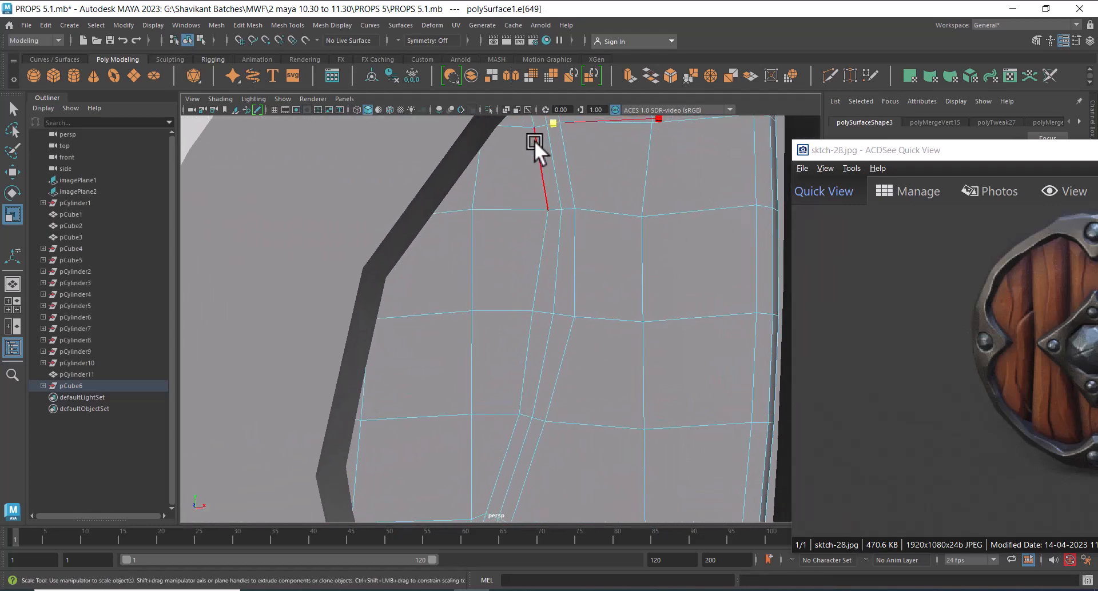
pyautogui.keyDown('alt'); pyautogui.moveTo(576, 220); pyautogui.dragTo(583, 383, button='middle'); pyautogui.keyUp('alt')
pyautogui.scroll(6, 586, 389)
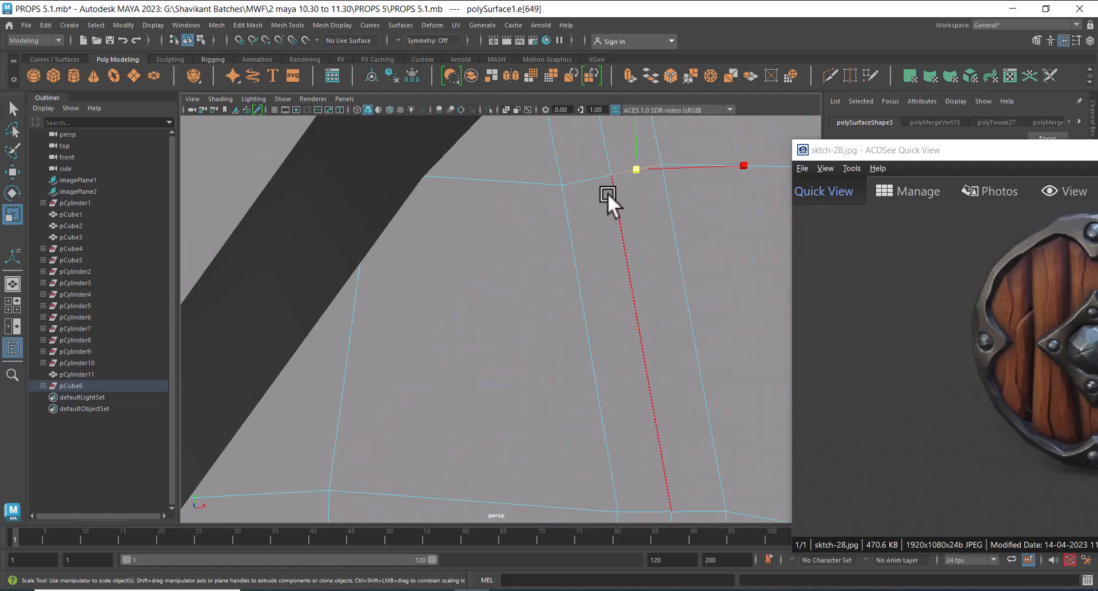
pyautogui.keyDown('shift'); pyautogui.click(593, 177); pyautogui.keyUp('shift')
pyautogui.moveTo(611, 174); pyautogui.dragTo(675, 156)
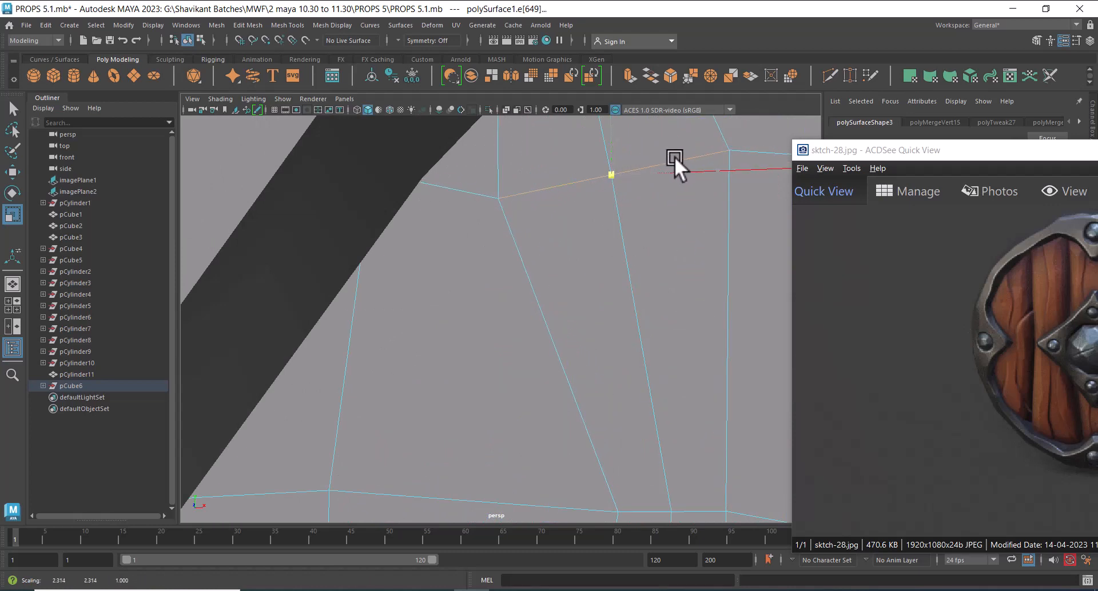
# Widen the lower crack at its middle by scaling up the two short edges across it.
pyautogui.scroll(-10, 572, 318)
pyautogui.scroll(-3, 569, 327)
pyautogui.keyDown('alt'); pyautogui.moveTo(529, 329); pyautogui.dragTo(520, 197, button='middle'); pyautogui.keyUp('alt')
pyautogui.scroll(2, 537, 286)
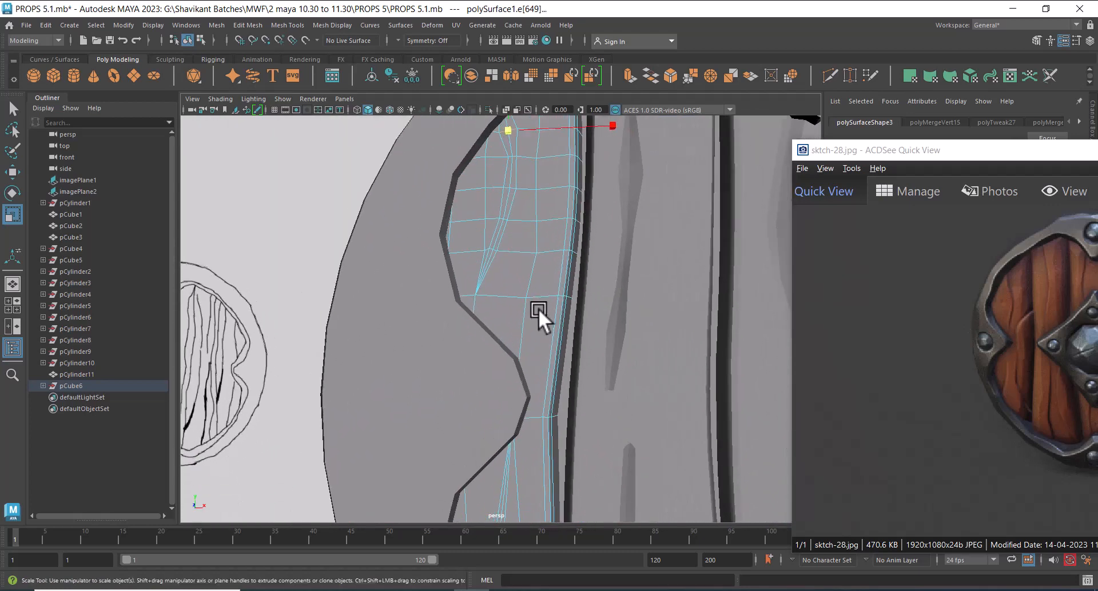
pyautogui.keyDown('alt'); pyautogui.moveTo(539, 335); pyautogui.dragTo(527, 206, button='middle'); pyautogui.keyUp('alt')
pyautogui.scroll(2, 526, 223)
pyautogui.keyDown('alt'); pyautogui.moveTo(520, 406); pyautogui.dragTo(511, 289, button='middle'); pyautogui.keyUp('alt')
pyautogui.scroll(2, 513, 303)
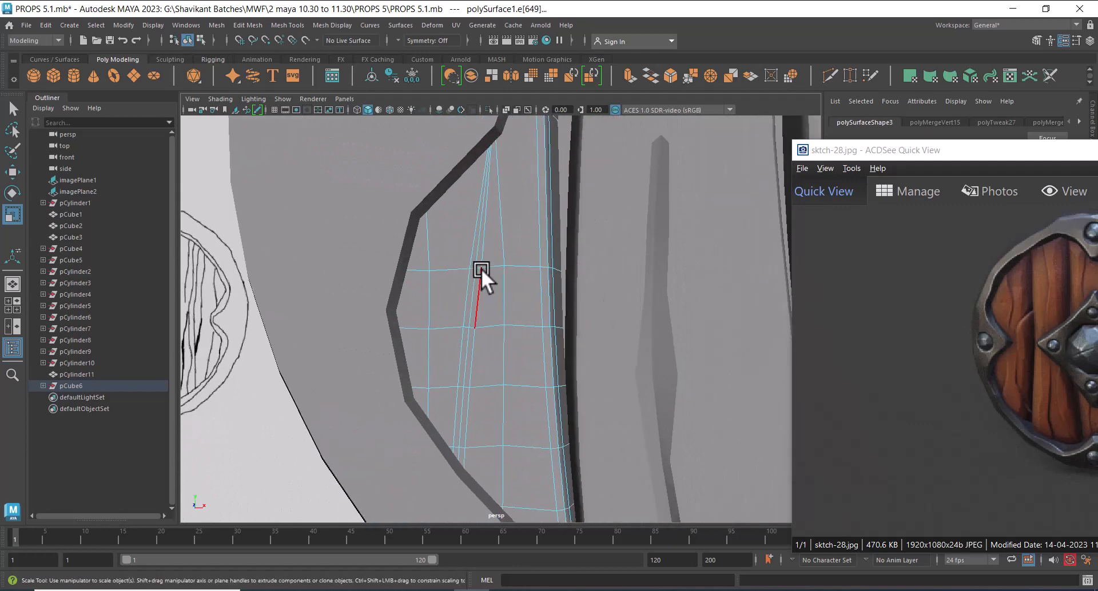
pyautogui.scroll(2, 482, 286)
pyautogui.scroll(2, 483, 310)
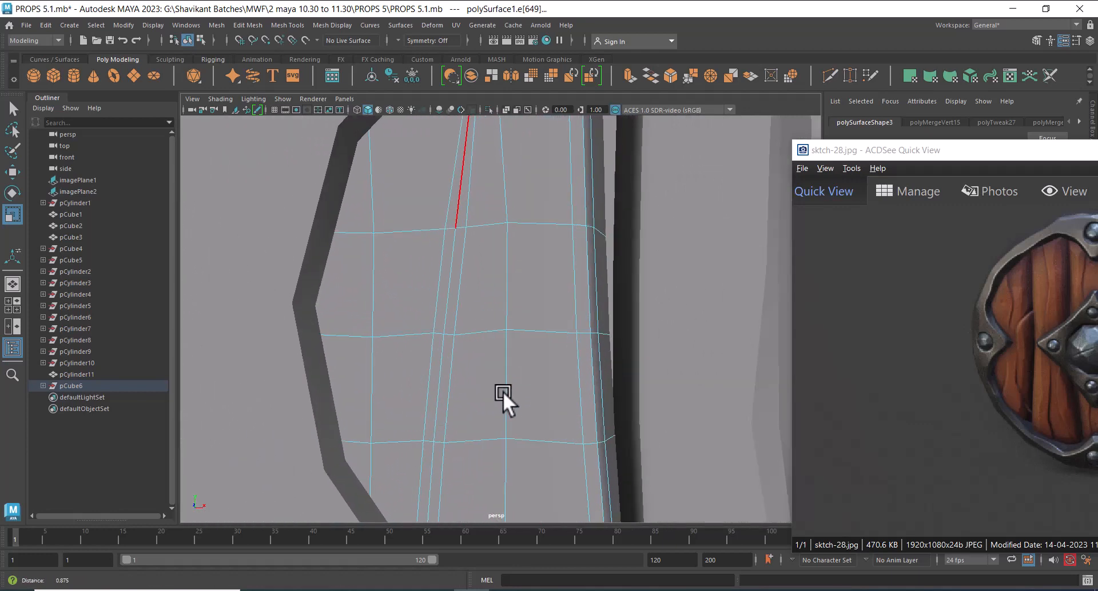
pyautogui.click(452, 331)
pyautogui.scroll(3, 469, 376)
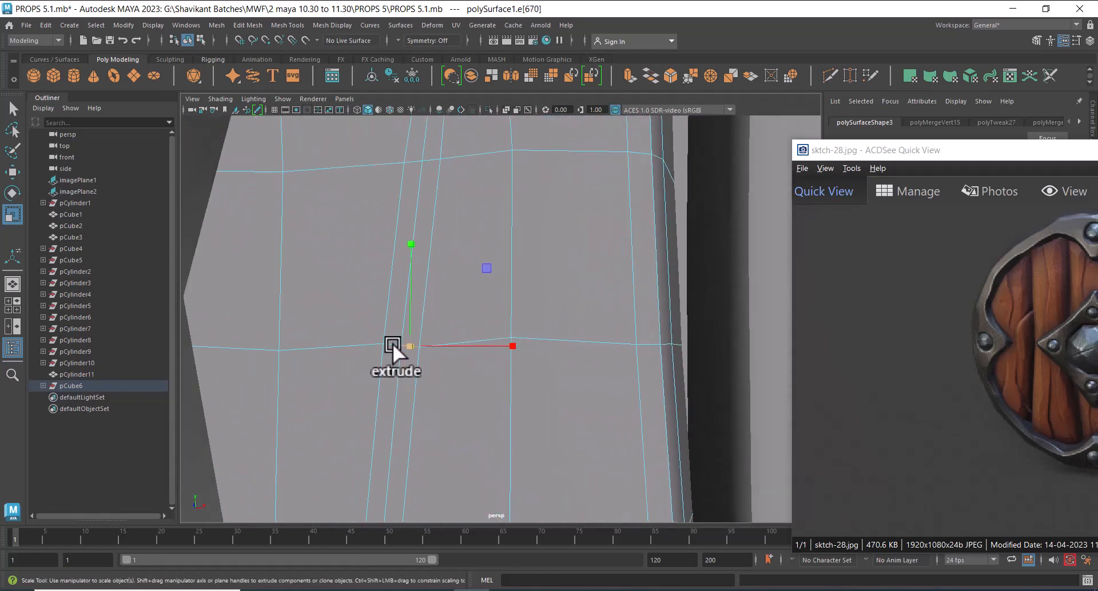
pyautogui.keyDown('shift'); pyautogui.moveTo(393, 343); pyautogui.dragTo(419, 341); pyautogui.keyUp('shift')
pyautogui.keyDown('shift'); pyautogui.click(390, 343); pyautogui.keyUp('shift')
# Scale up the two short edges across the lower crack on the next row down, beside the rim.
pyautogui.keyDown('alt'); pyautogui.moveTo(463, 403); pyautogui.dragTo(458, 316, button='middle'); pyautogui.keyUp('alt')
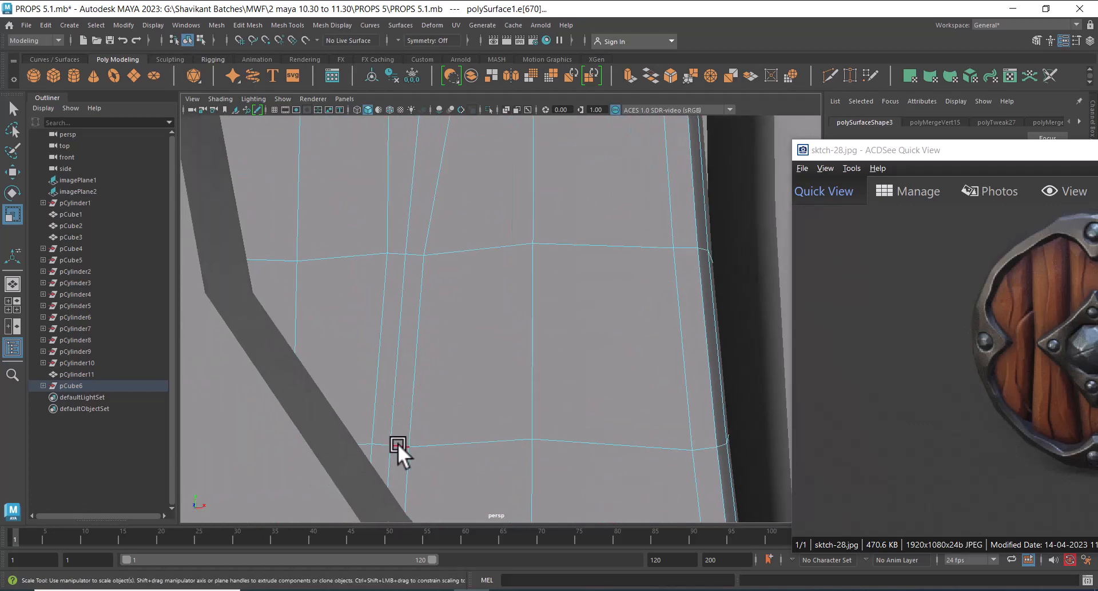
pyautogui.click(396, 443)
pyautogui.keyDown('shift'); pyautogui.moveTo(380, 443); pyautogui.dragTo(422, 440); pyautogui.keyUp('shift')
pyautogui.keyDown('shift'); pyautogui.click(375, 442); pyautogui.keyUp('shift')
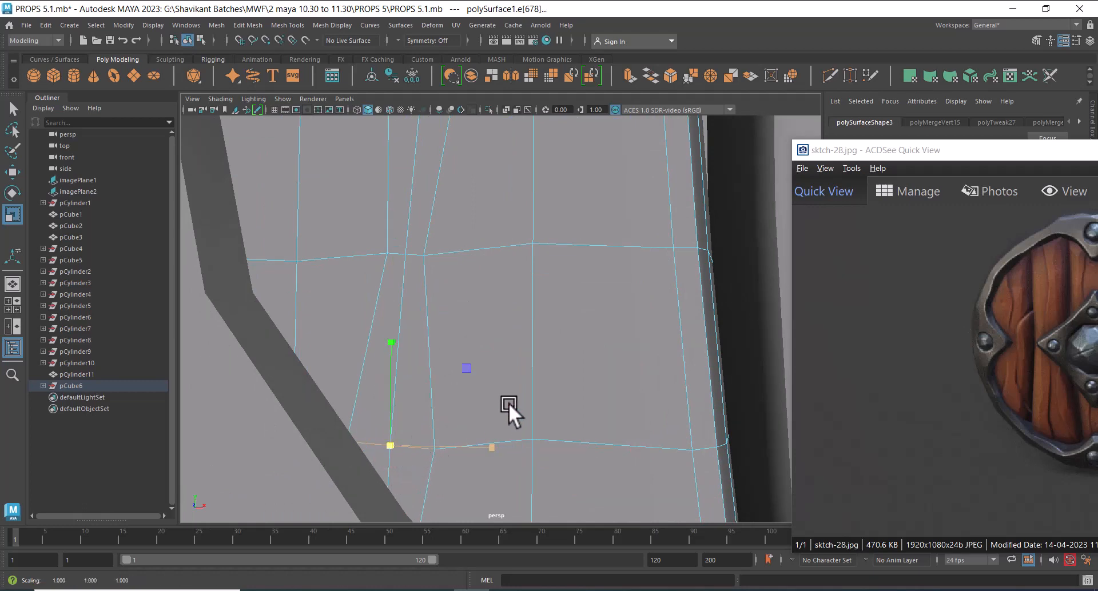
# Isolate the left plank again by hiding the other shield parts and the round rim.
pyautogui.keyDown('alt'); pyautogui.moveTo(509, 403); pyautogui.dragTo(505, 279, button='right'); pyautogui.keyUp('alt')
pyautogui.keyDown('shift'); pyautogui.click(503, 297); pyautogui.keyUp('shift')
pyautogui.hotkey('alt', 'h')
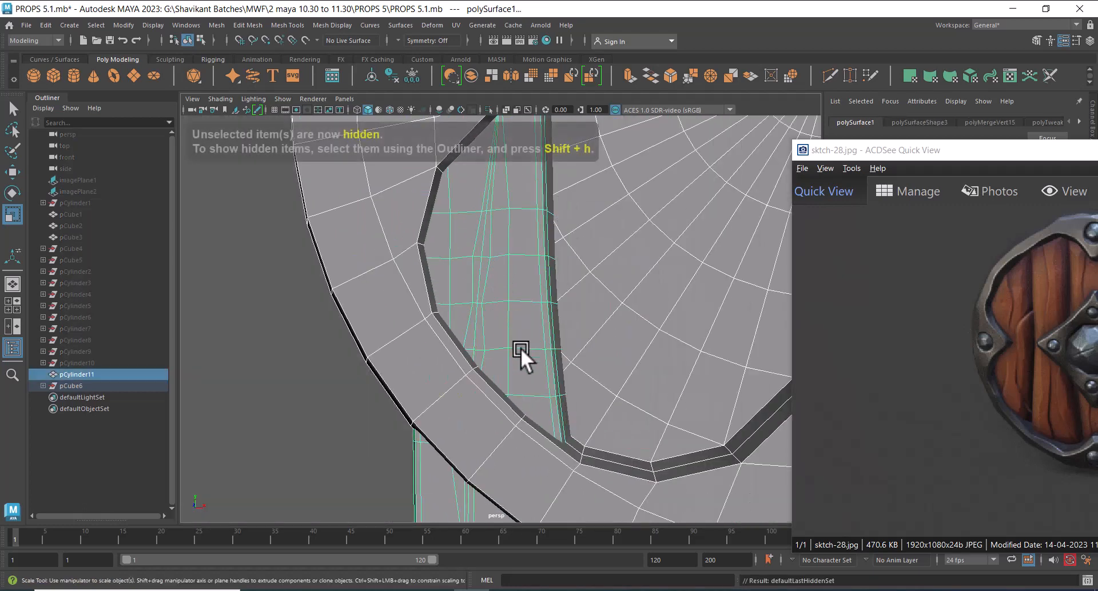
pyautogui.keyDown('alt'); pyautogui.moveTo(520, 347); pyautogui.dragTo(516, 322, button='right'); pyautogui.keyUp('alt')
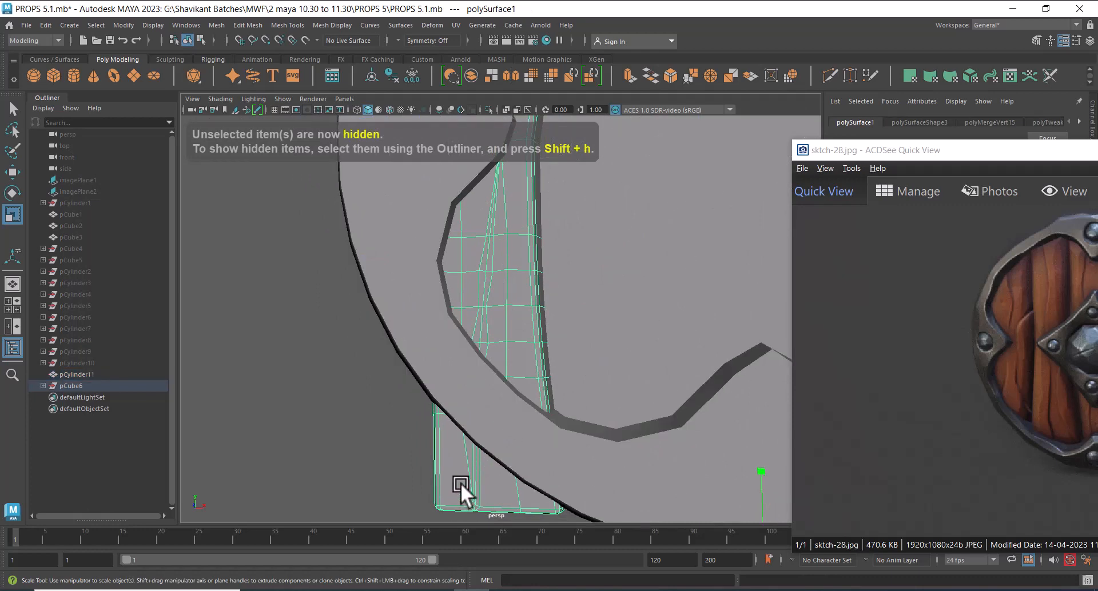
pyautogui.hotkey('ctrl', 'h')
# Push the centre edge lines of the lower and upper cracks inward into the plank to form recessed grooves.
pyautogui.click(486, 331)
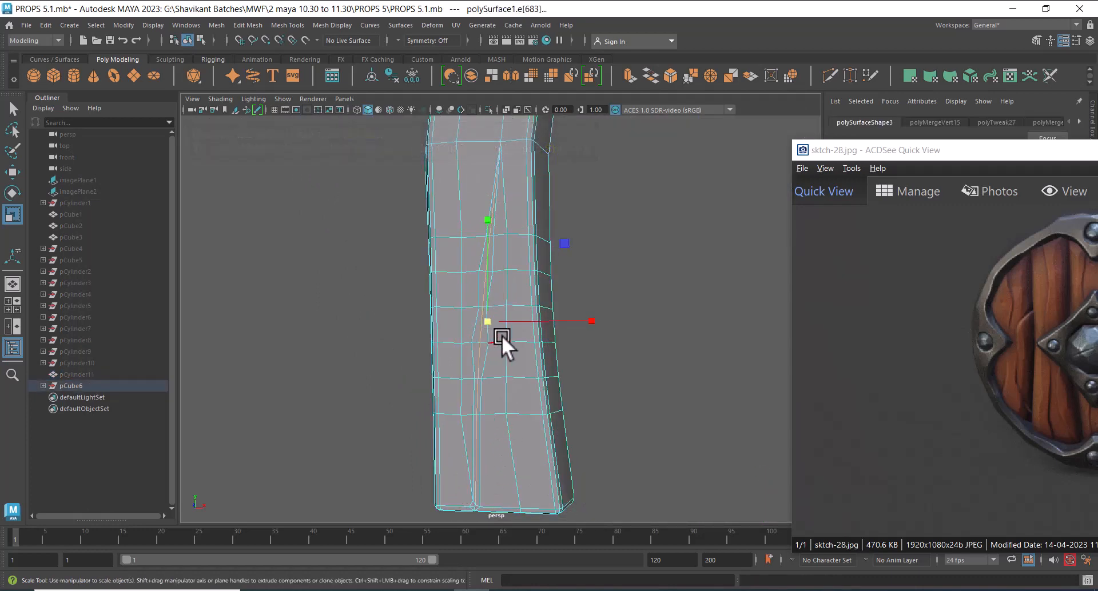
pyautogui.keyDown('alt'); pyautogui.moveTo(502, 335); pyautogui.dragTo(499, 276); pyautogui.keyUp('alt')
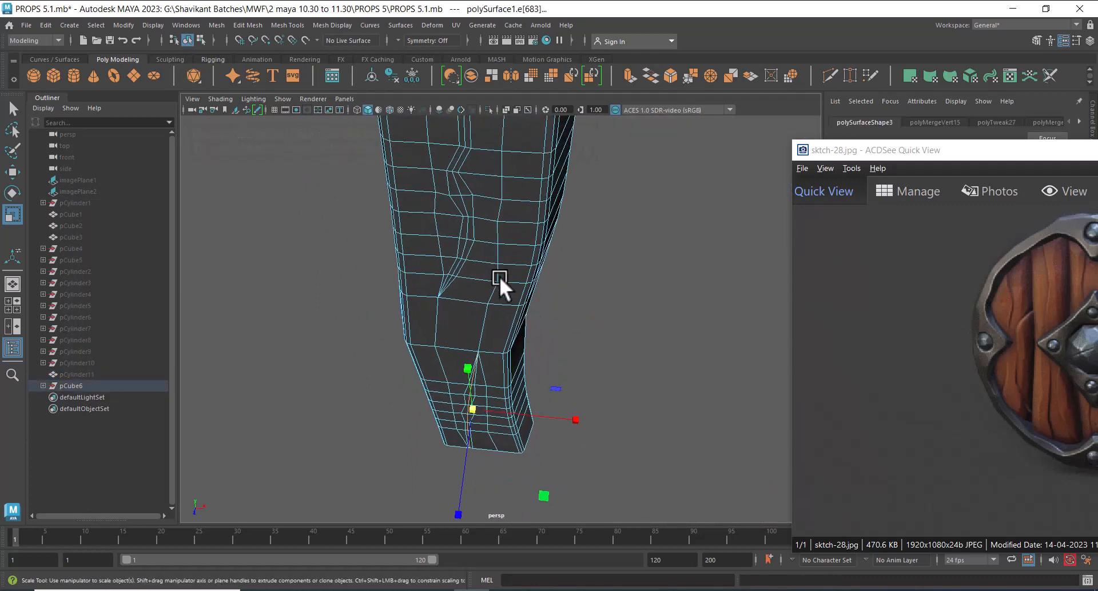
pyautogui.click(455, 184)
pyautogui.keyDown('alt'); pyautogui.moveTo(454, 184); pyautogui.dragTo(604, 258); pyautogui.keyUp('alt')
pyautogui.press('w')
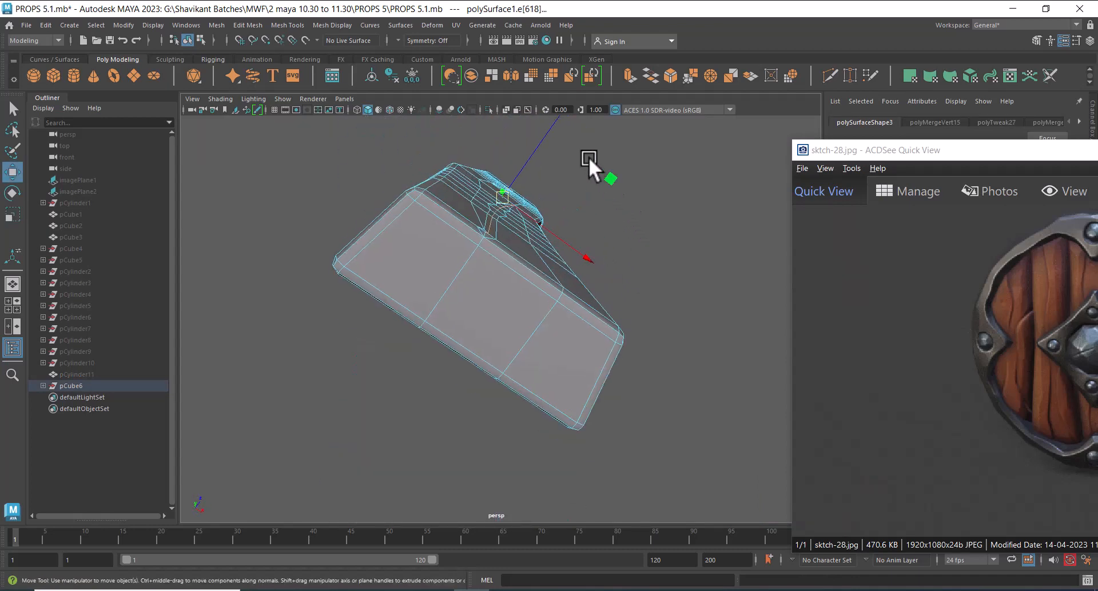
pyautogui.keyDown('alt'); pyautogui.moveTo(569, 152); pyautogui.dragTo(562, 185, button='middle'); pyautogui.keyUp('alt')
pyautogui.moveTo(559, 139); pyautogui.dragTo(553, 149)
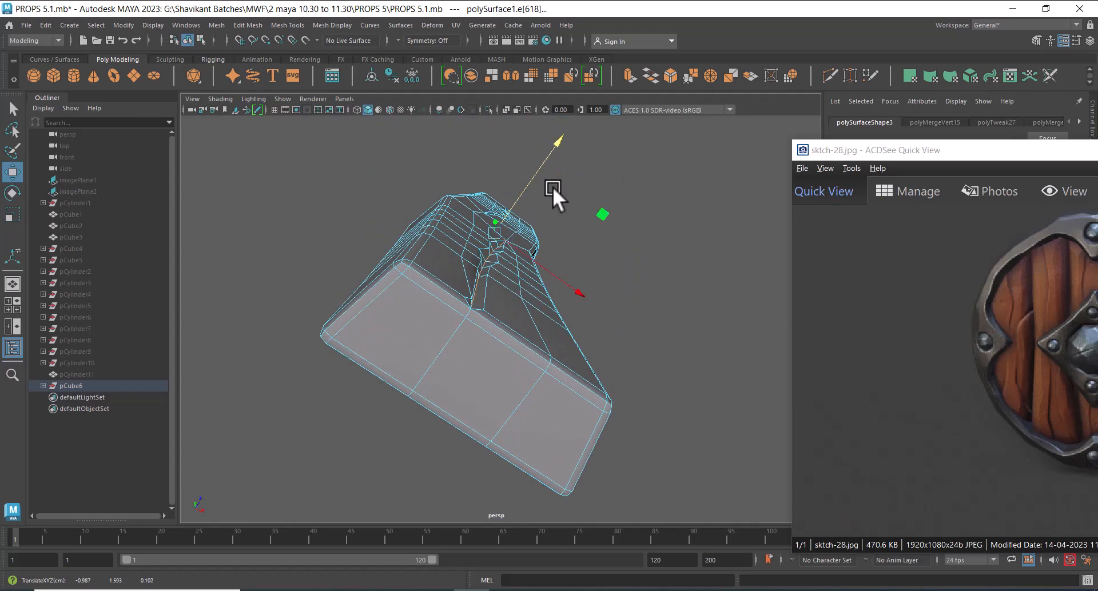
pyautogui.keyDown('alt'); pyautogui.moveTo(552, 186); pyautogui.dragTo(549, 355); pyautogui.keyUp('alt')
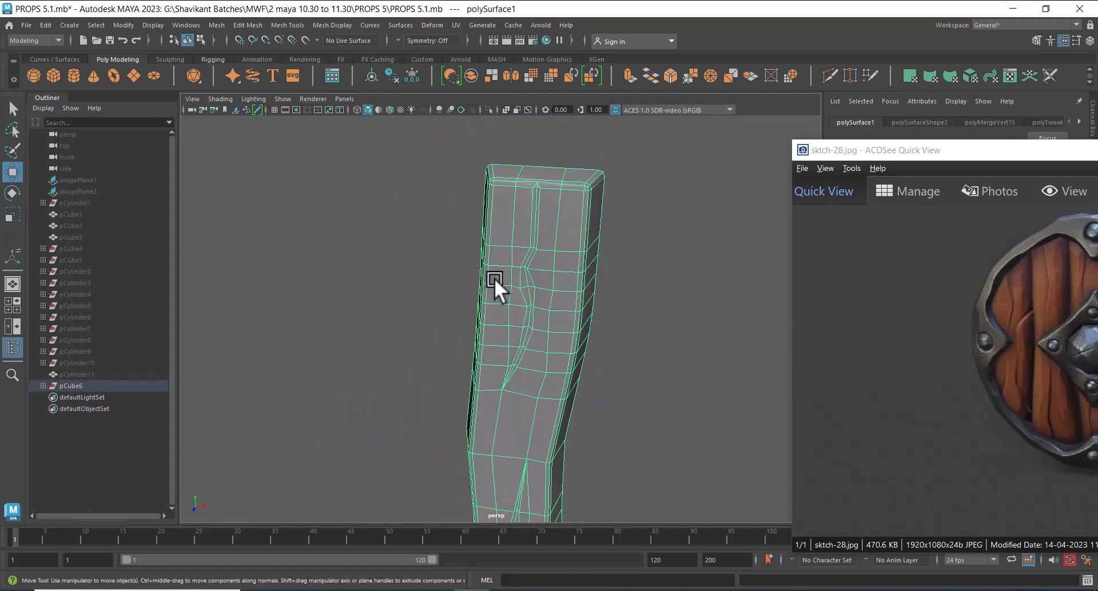
# Apply Soften/Harden Edges with a 30-degree angle to the left plank and clear the selection.
pyautogui.keyDown('shift'); pyautogui.moveTo(502, 262); pyautogui.dragTo(613, 284, button='right'); pyautogui.keyUp('shift')
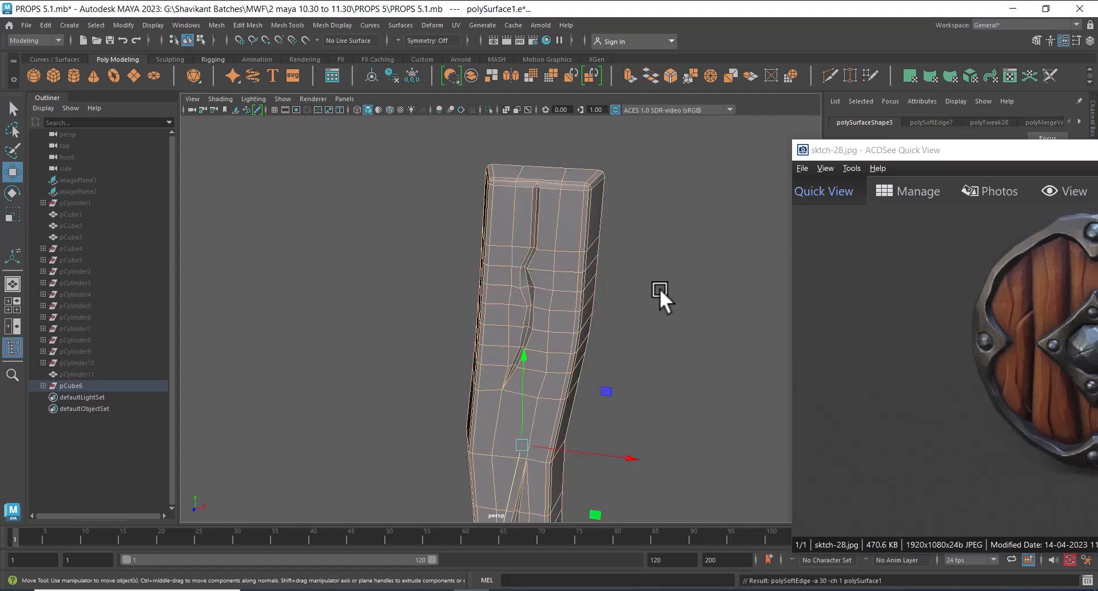
pyautogui.click(659, 290)
# Multi-Cut a line from the left plank's inner side edge diagonally across the bevel and down its front face beside the upper crack.
pyautogui.keyDown('alt'); pyautogui.moveTo(612, 375); pyautogui.dragTo(552, 372); pyautogui.keyUp('alt')
pyautogui.click(514, 344)
pyautogui.keyDown('alt'); pyautogui.moveTo(552, 372); pyautogui.dragTo(585, 433, button='right'); pyautogui.keyUp('alt')
pyautogui.keyDown('alt'); pyautogui.moveTo(585, 432); pyautogui.dragTo(548, 369); pyautogui.keyUp('alt')
pyautogui.keyDown('alt'); pyautogui.moveTo(548, 369); pyautogui.dragTo(533, 411, button='right'); pyautogui.keyUp('alt')
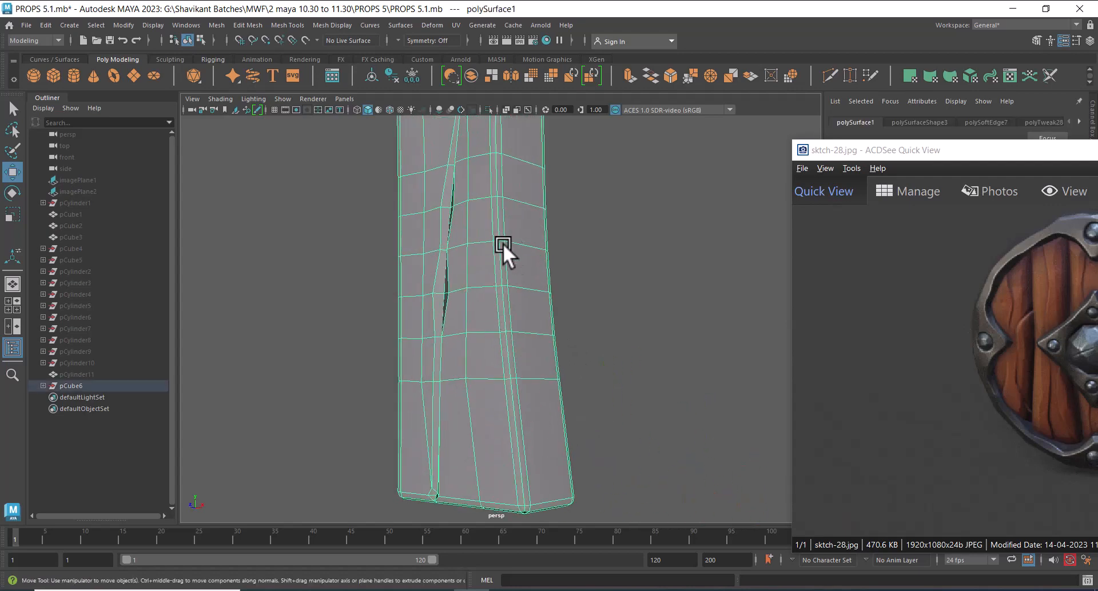
pyautogui.keyDown('alt'); pyautogui.moveTo(503, 242); pyautogui.dragTo(493, 380, button='right'); pyautogui.keyUp('alt')
pyautogui.keyDown('alt'); pyautogui.moveTo(517, 246); pyautogui.dragTo(519, 281, button='right'); pyautogui.keyUp('alt')
pyautogui.keyDown('alt'); pyautogui.moveTo(519, 280); pyautogui.dragTo(506, 379, button='middle'); pyautogui.keyUp('alt')
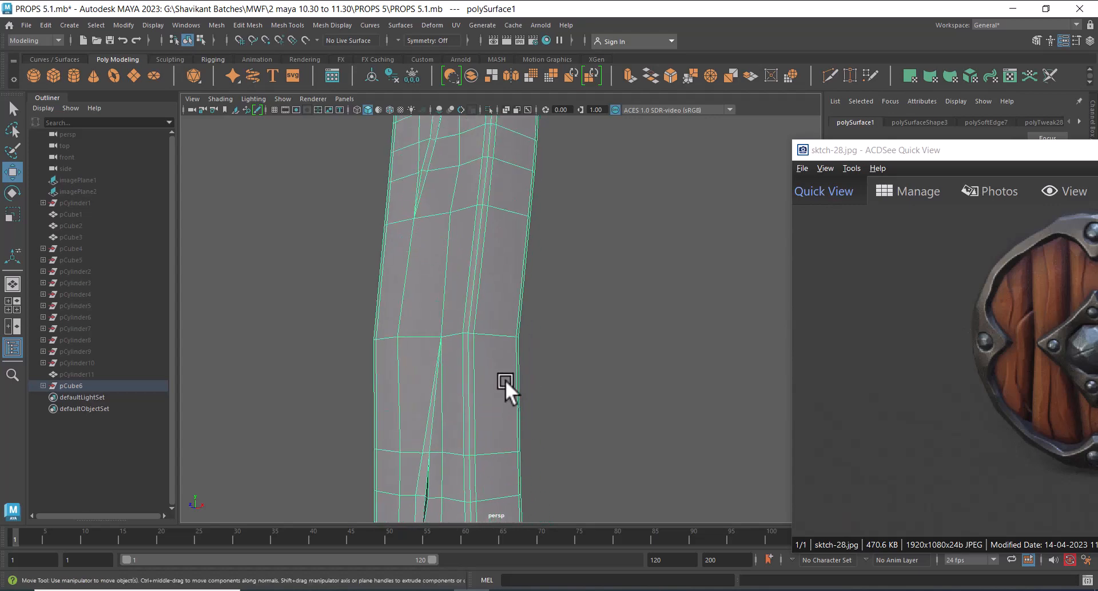
pyautogui.keyDown('alt'); pyautogui.moveTo(506, 380); pyautogui.dragTo(520, 326); pyautogui.keyUp('alt')
pyautogui.keyDown('shift'); pyautogui.rightClick(538, 222); pyautogui.keyUp('shift')
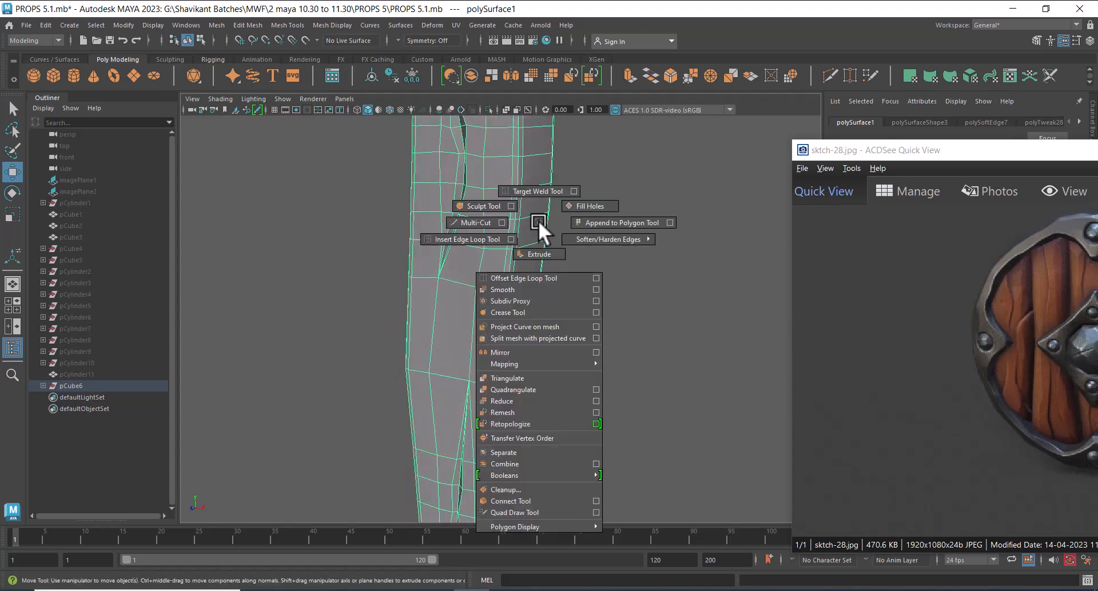
pyautogui.click(466, 222)
pyautogui.keyDown('alt'); pyautogui.moveTo(534, 252); pyautogui.dragTo(542, 215); pyautogui.keyUp('alt')
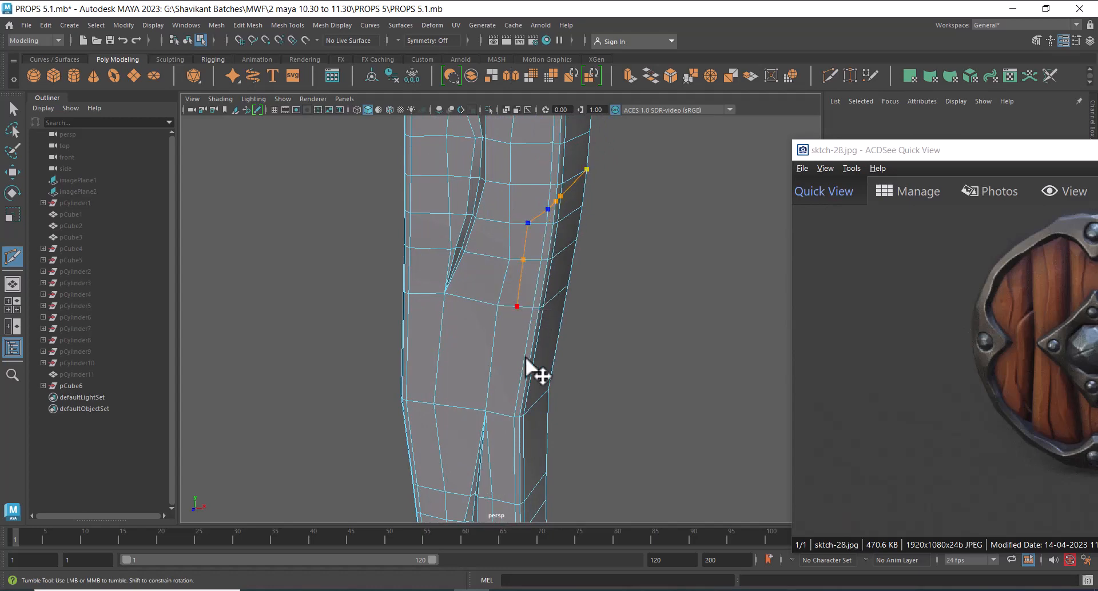
pyautogui.keyDown('alt'); pyautogui.moveTo(526, 359); pyautogui.dragTo(518, 341); pyautogui.keyUp('alt')
# Continue the cut down past the plank's bend beside the lower crack and finish it diagonally across the bevel at the side edge.
pyautogui.keyDown('alt'); pyautogui.moveTo(486, 411); pyautogui.dragTo(478, 292, button='middle'); pyautogui.keyUp('alt')
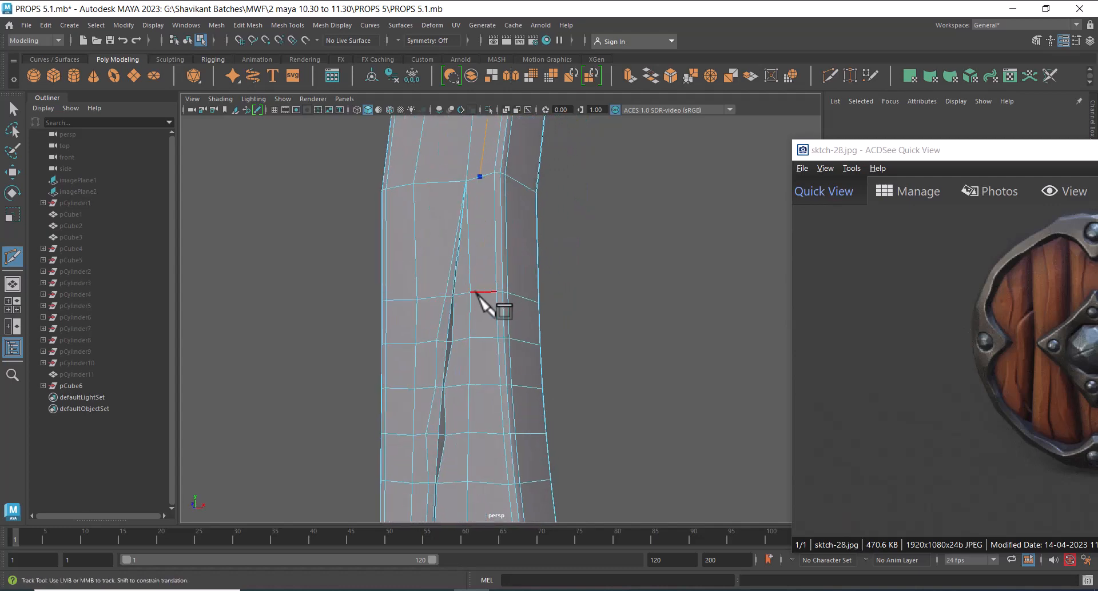
pyautogui.keyDown('alt'); pyautogui.moveTo(484, 384); pyautogui.dragTo(490, 411); pyautogui.keyUp('alt')
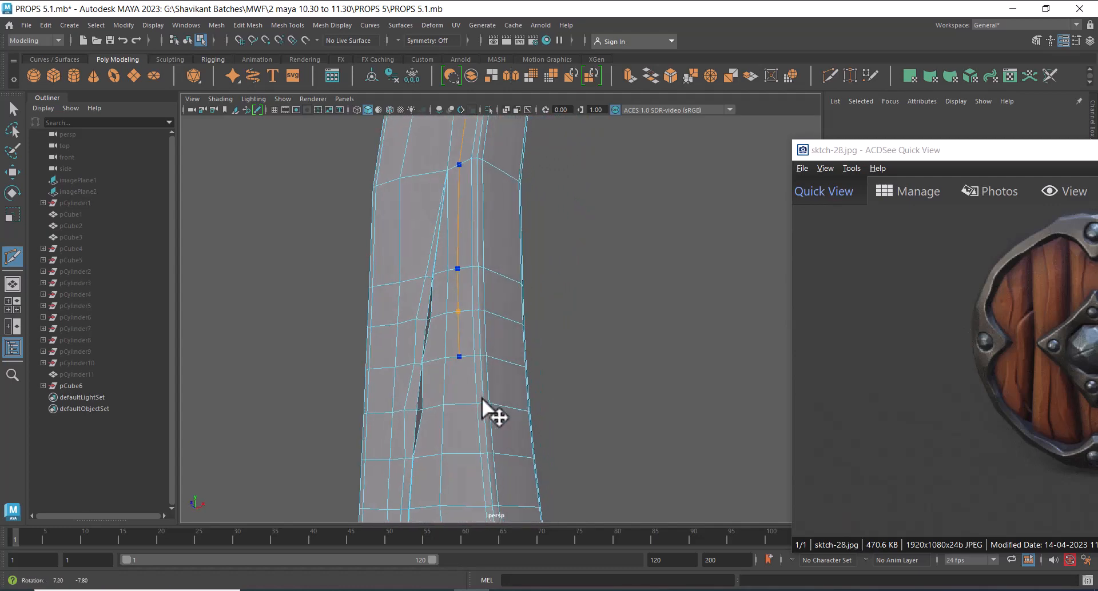
pyautogui.keyDown('alt'); pyautogui.moveTo(468, 408); pyautogui.dragTo(446, 400, button='right'); pyautogui.keyUp('alt')
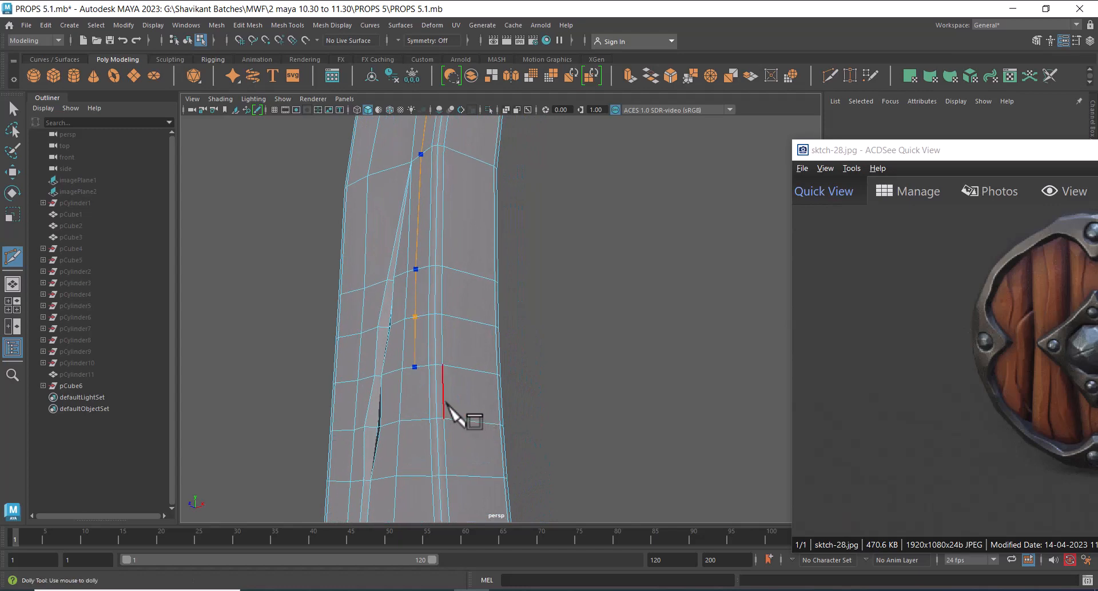
pyautogui.keyDown('alt'); pyautogui.moveTo(491, 473); pyautogui.dragTo(451, 406, button='middle'); pyautogui.keyUp('alt')
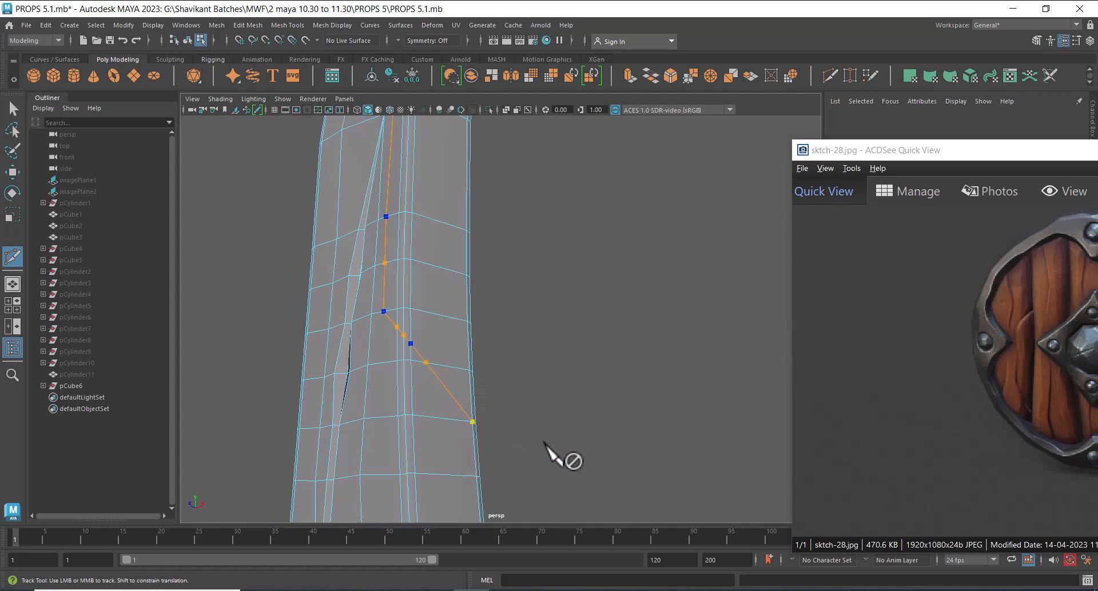
pyautogui.press('w')
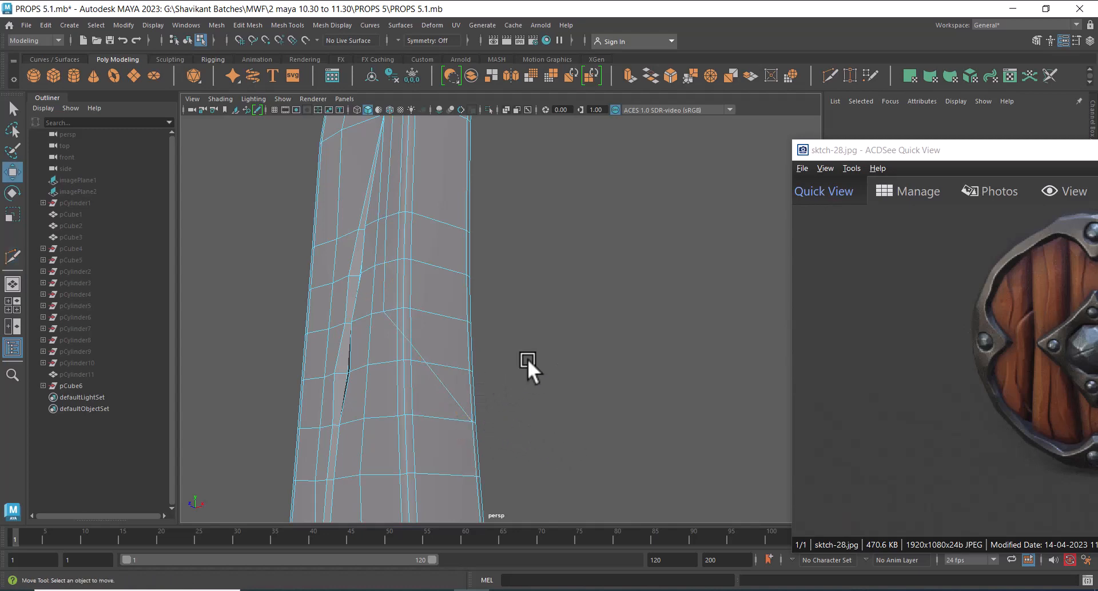
# Bevel the newly cut edge line with a fraction of 0.93 and 2 segments.
pyautogui.moveTo(448, 385); pyautogui.dragTo(487, 72, button='right')
pyautogui.doubleClick(447, 383)
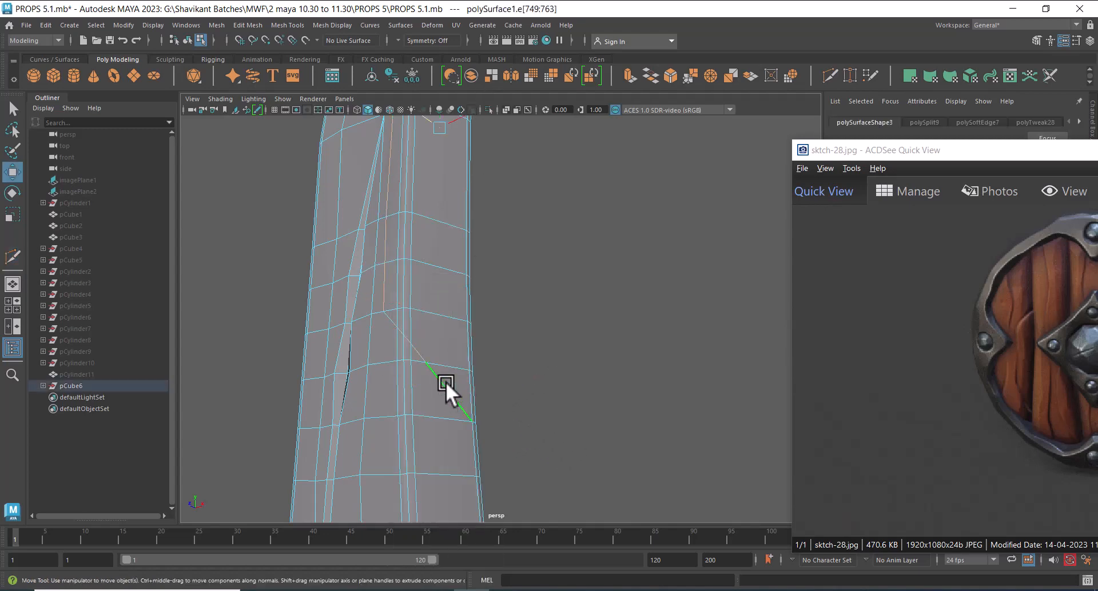
pyautogui.keyDown('alt'); pyautogui.moveTo(454, 272); pyautogui.dragTo(517, 292); pyautogui.keyUp('alt')
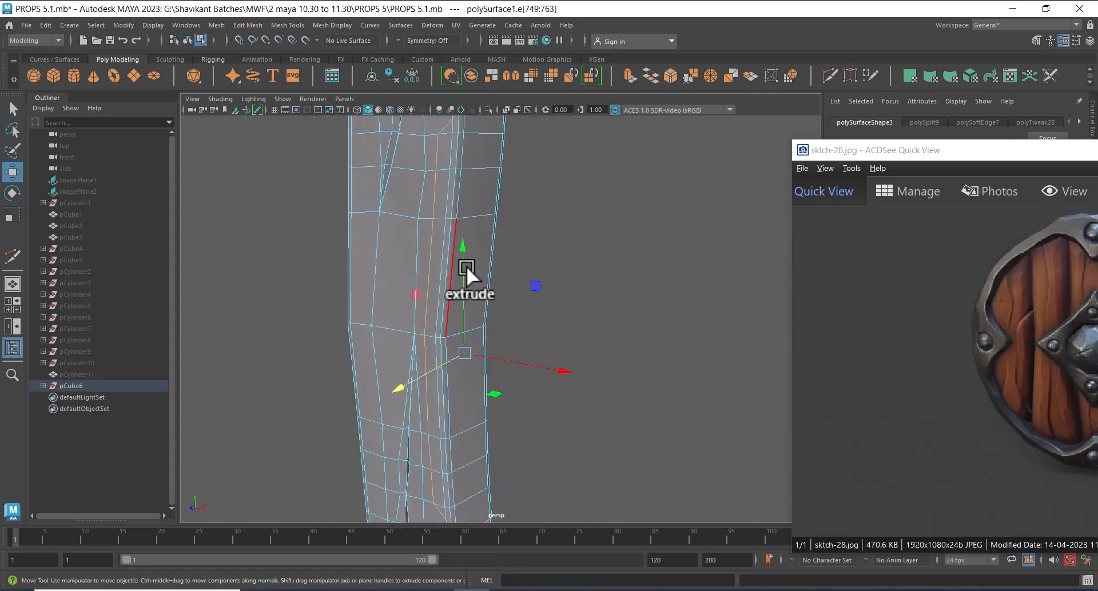
pyautogui.keyDown('shift'); pyautogui.moveTo(467, 267); pyautogui.dragTo(525, 232, button='right'); pyautogui.keyUp('shift')
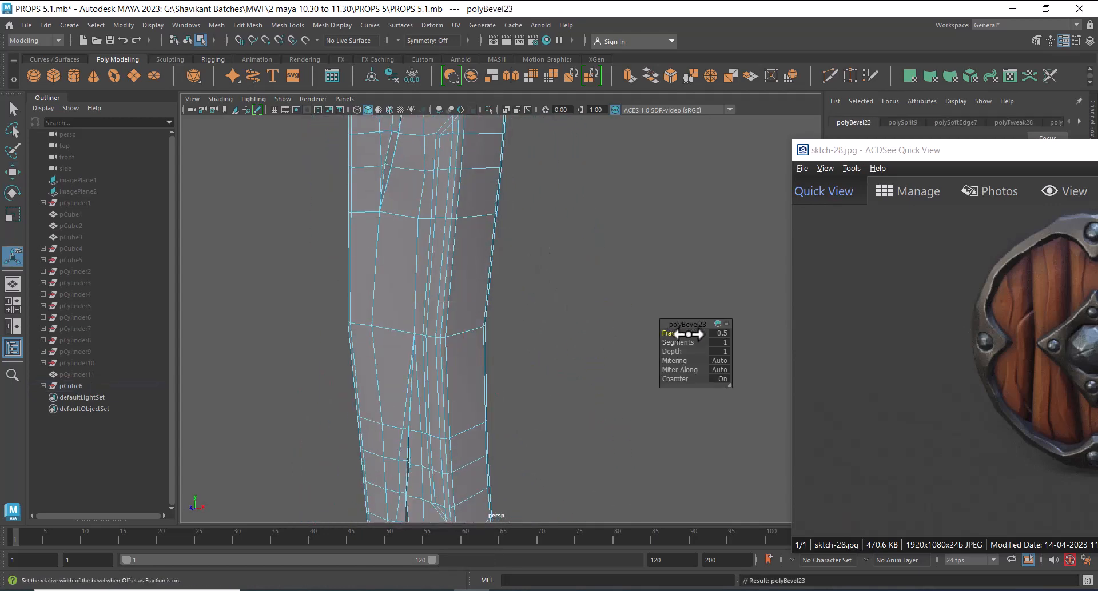
pyautogui.moveTo(688, 335)
pyautogui.mouseDown()
pyautogui.moveTo(698, 331)
pyautogui.moveTo(691, 341)
pyautogui.mouseUp()
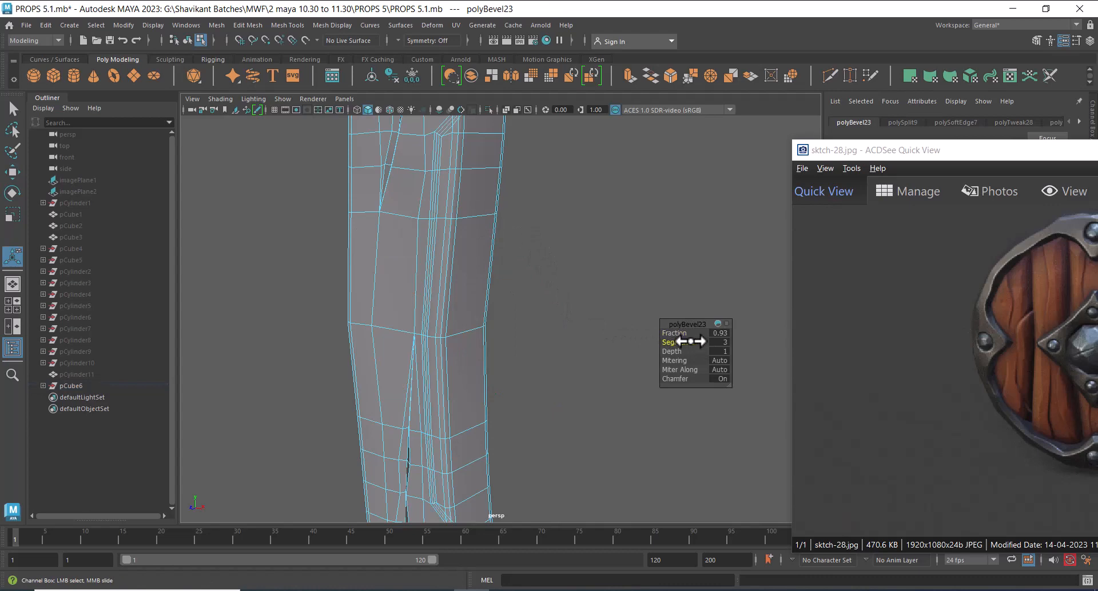
pyautogui.keyDown('alt'); pyautogui.moveTo(588, 308); pyautogui.dragTo(525, 268); pyautogui.keyUp('alt')
pyautogui.keyDown('alt'); pyautogui.moveTo(525, 268); pyautogui.dragTo(531, 325, button='right'); pyautogui.keyUp('alt')
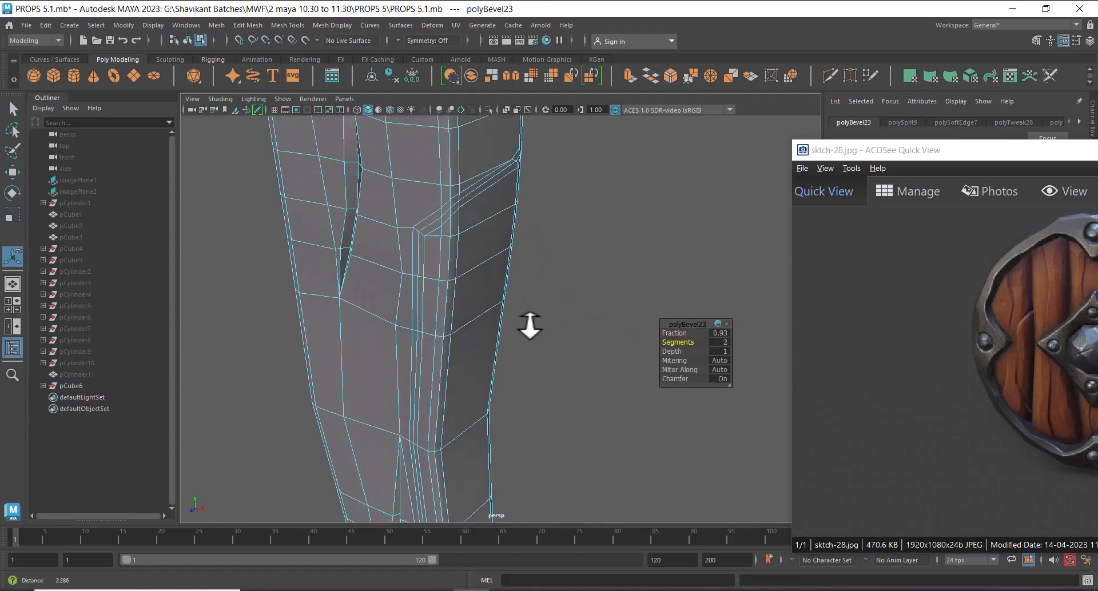
# Select the centre edge line of the new bevelled strip and smooth its vertices with Average Vertices.
pyautogui.doubleClick(437, 224)
pyautogui.keyDown('alt'); pyautogui.moveTo(464, 256); pyautogui.dragTo(513, 279, button='right'); pyautogui.keyUp('alt')
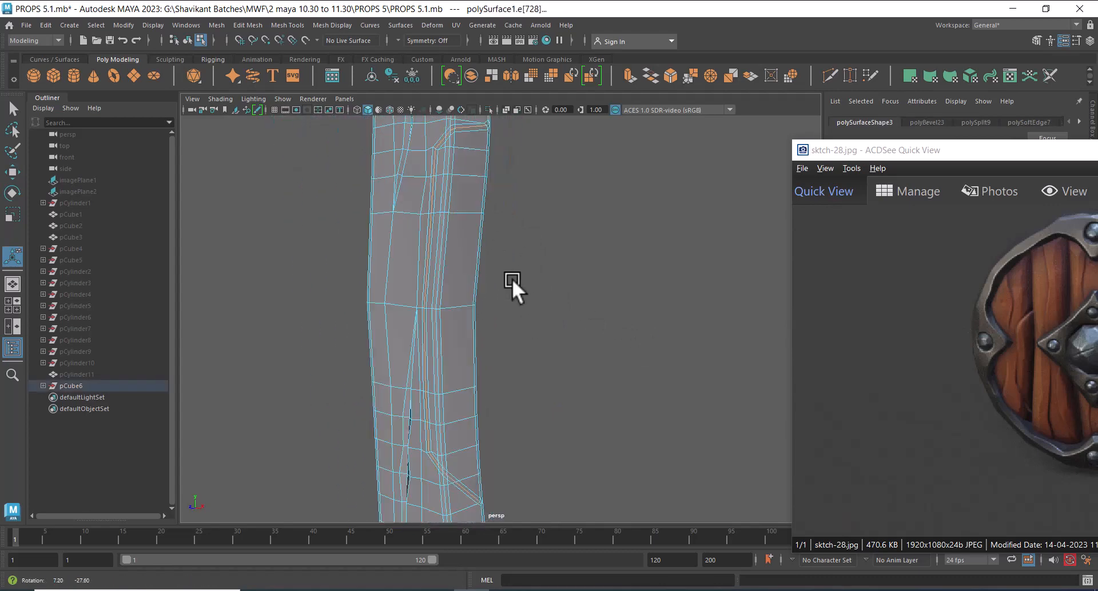
pyautogui.moveTo(513, 279)
pyautogui.keyDown('alt'); pyautogui.mouseDown()
pyautogui.moveTo(540, 263)
pyautogui.moveTo(497, 276)
pyautogui.mouseUp(); pyautogui.keyUp('alt')
pyautogui.keyDown('alt'); pyautogui.moveTo(496, 276); pyautogui.dragTo(532, 333, button='right'); pyautogui.keyUp('alt')
pyautogui.keyDown('alt'); pyautogui.moveTo(532, 333); pyautogui.dragTo(609, 351); pyautogui.keyUp('alt')
pyautogui.press('w')
pyautogui.keyDown('shift'); pyautogui.moveTo(657, 254); pyautogui.dragTo(666, 229, button='right'); pyautogui.keyUp('shift')
pyautogui.keyDown('alt'); pyautogui.moveTo(522, 337); pyautogui.dragTo(608, 352, button='right'); pyautogui.keyUp('alt')
pyautogui.keyDown('alt'); pyautogui.moveTo(609, 352); pyautogui.dragTo(540, 320); pyautogui.keyUp('alt')
pyautogui.press('w')
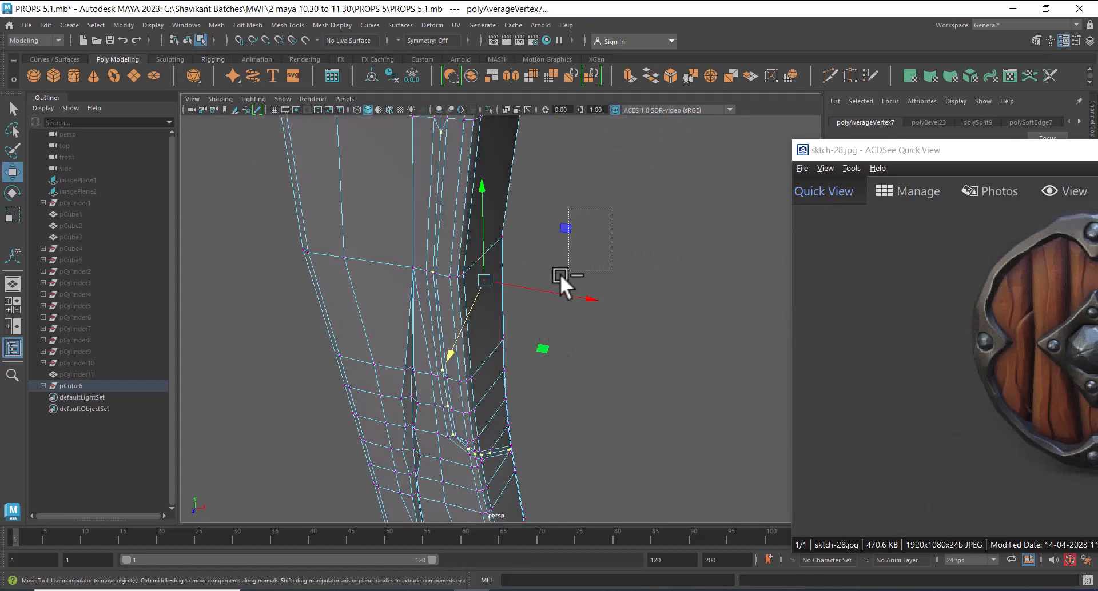
# Deselect the line's middle vertices, average the remaining end vertices with 10 iterations and push them inward into the plank.
pyautogui.keyDown('alt'); pyautogui.moveTo(459, 319); pyautogui.dragTo(517, 231); pyautogui.keyUp('alt')
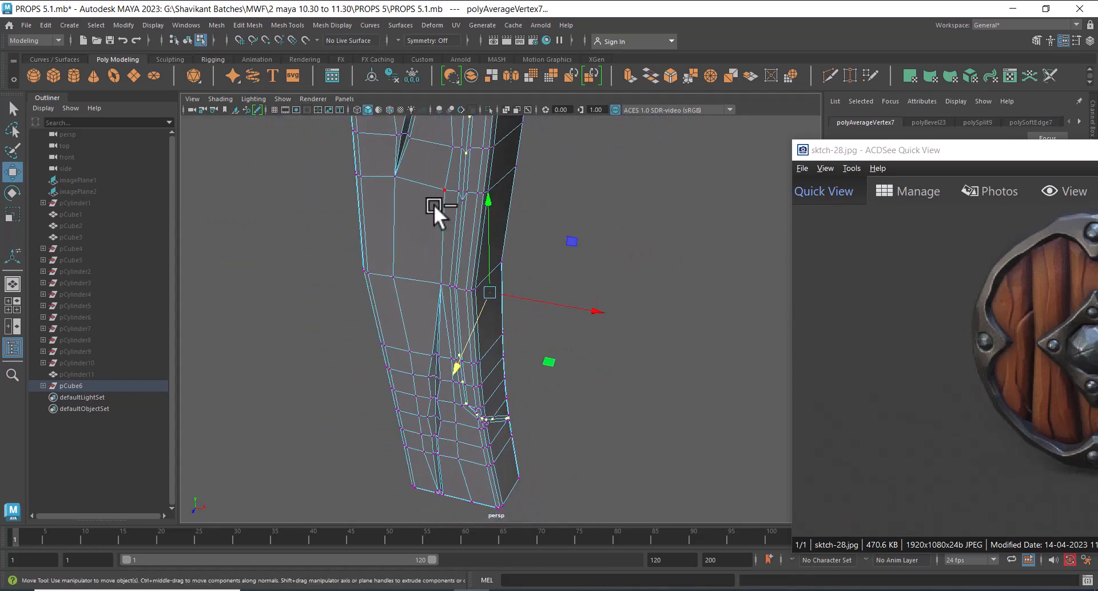
pyautogui.keyDown('alt'); pyautogui.moveTo(506, 368); pyautogui.dragTo(468, 221); pyautogui.keyUp('alt')
pyautogui.keyDown('shift'); pyautogui.moveTo(469, 205); pyautogui.dragTo(480, 205, button='right'); pyautogui.keyUp('shift')
pyautogui.keyDown('shift'); pyautogui.moveTo(532, 173); pyautogui.dragTo(533, 177, button='right'); pyautogui.keyUp('shift')
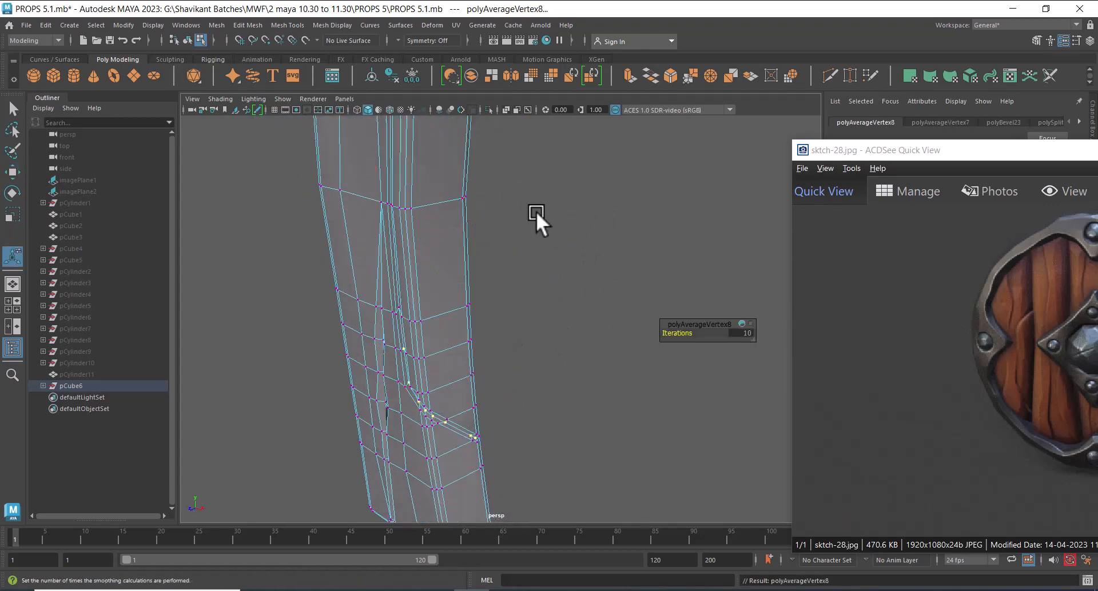
pyautogui.keyDown('alt'); pyautogui.moveTo(534, 220); pyautogui.dragTo(531, 356); pyautogui.keyUp('alt')
pyautogui.press('w')
# Select the new crack's edges where its upper end crosses the bevel, convert them to vertices and average them with 10 iterations.
pyautogui.keyDown('alt'); pyautogui.moveTo(515, 155); pyautogui.dragTo(465, 290, button='middle'); pyautogui.keyUp('alt')
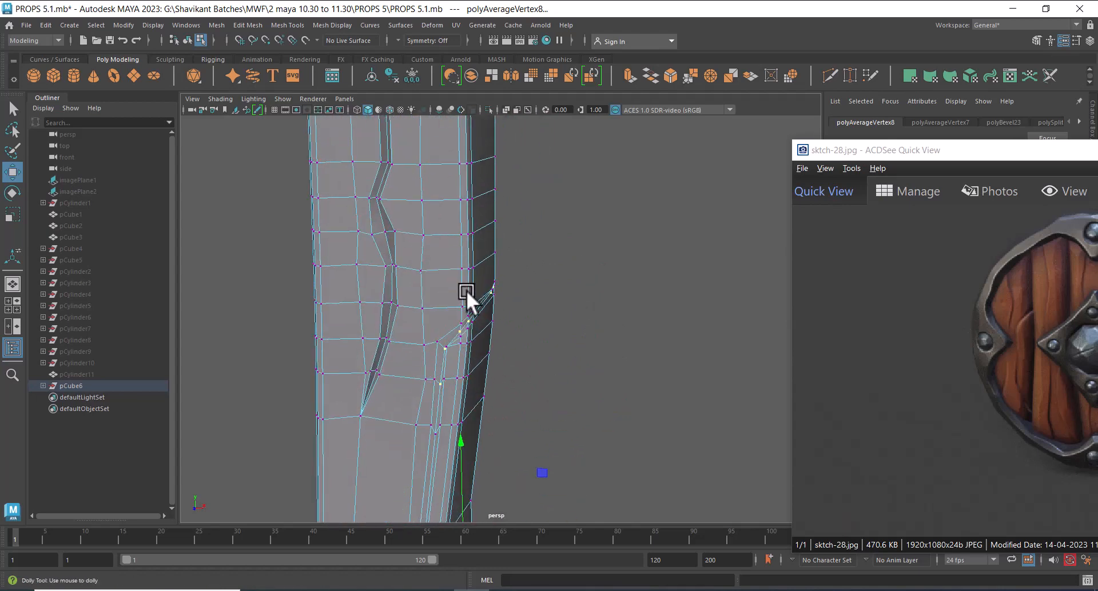
pyautogui.scroll(4, 466, 290)
pyautogui.keyDown('alt'); pyautogui.moveTo(465, 290); pyautogui.dragTo(439, 328); pyautogui.keyUp('alt')
pyautogui.scroll(1, 436, 274)
pyautogui.scroll(2, 422, 259)
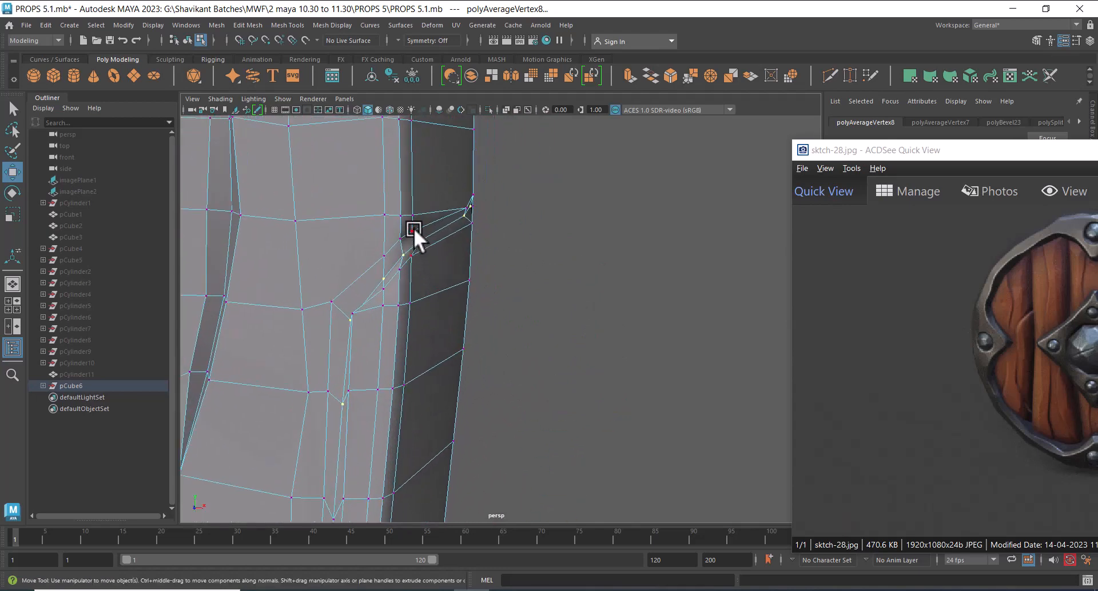
pyautogui.scroll(2, 415, 239)
pyautogui.moveTo(417, 251); pyautogui.dragTo(410, 214, button='right')
pyautogui.click(390, 210)
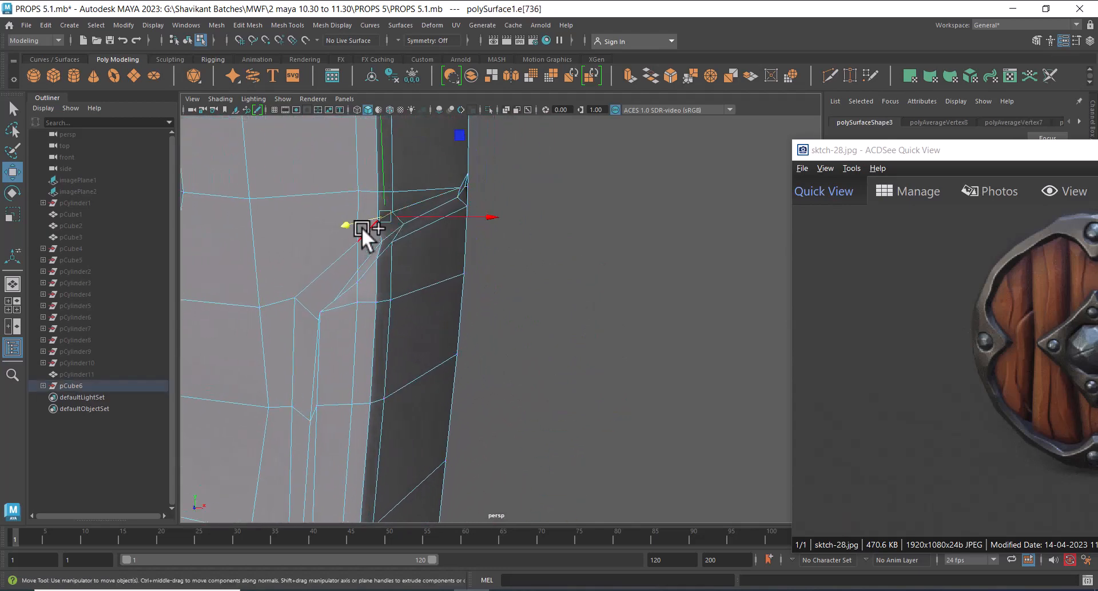
pyautogui.keyDown('shift'); pyautogui.click(372, 264); pyautogui.keyUp('shift')
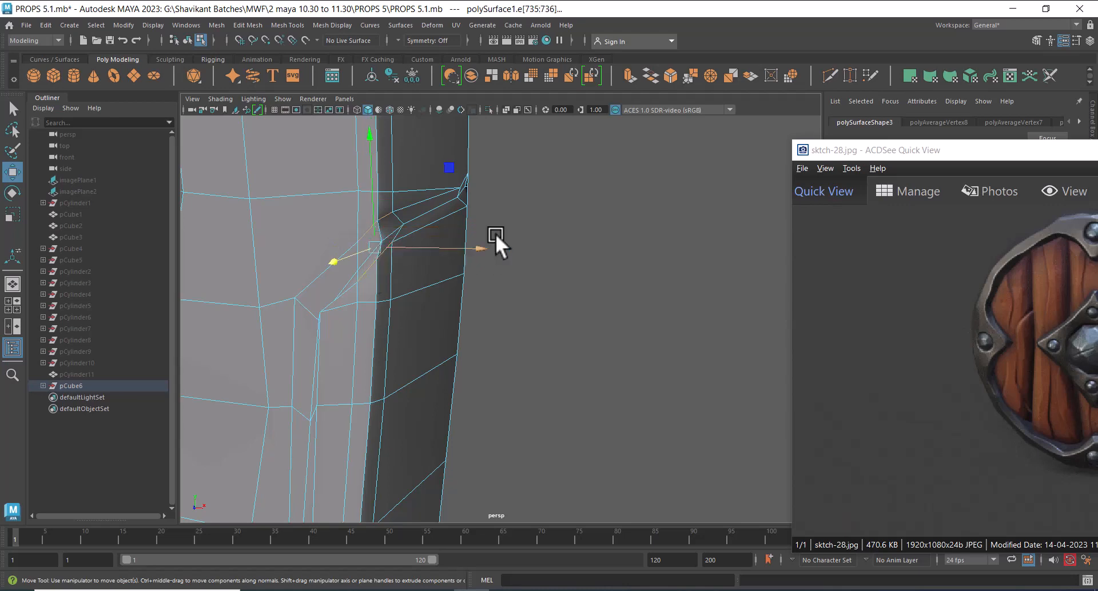
pyautogui.keyDown('shift'); pyautogui.moveTo(562, 195); pyautogui.dragTo(346, 214, button='right'); pyautogui.keyUp('shift')
pyautogui.keyDown('ctrl'); pyautogui.moveTo(566, 159); pyautogui.dragTo(377, 154, button='right'); pyautogui.keyUp('ctrl')
pyautogui.keyDown('shift'); pyautogui.moveTo(465, 190); pyautogui.dragTo(527, 162, button='right'); pyautogui.keyUp('shift')
pyautogui.keyDown('alt'); pyautogui.moveTo(507, 250); pyautogui.dragTo(462, 381); pyautogui.keyUp('alt')
pyautogui.keyDown('alt'); pyautogui.moveTo(462, 381); pyautogui.dragTo(458, 358, button='right'); pyautogui.keyUp('alt')
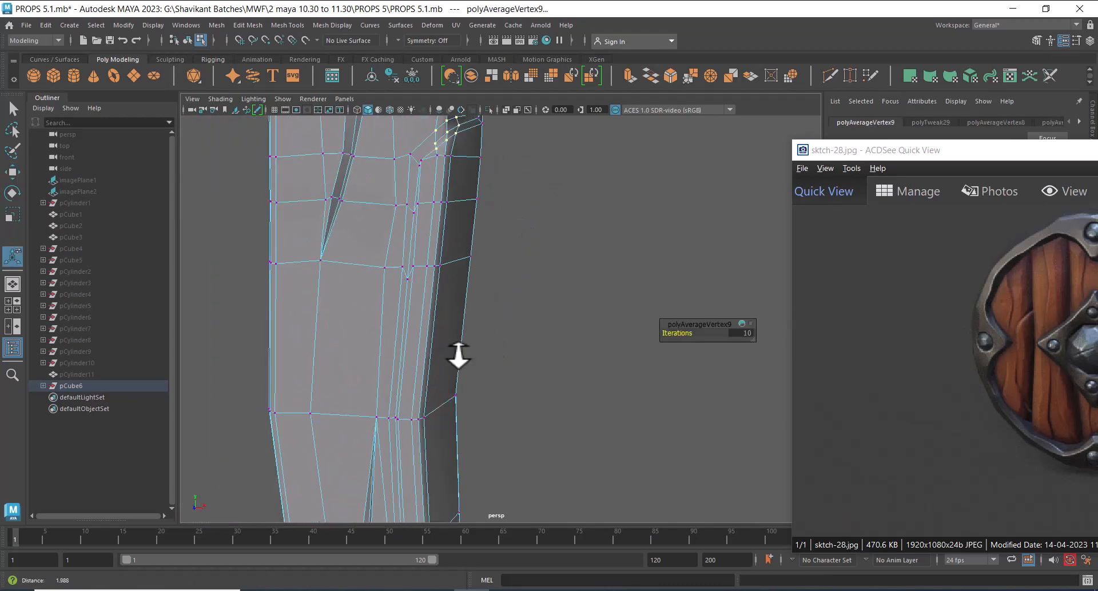
# Select the edges where the new crack's lower end crosses the bevel, convert them to vertices and average them with 10 iterations.
pyautogui.keyDown('alt'); pyautogui.moveTo(459, 358); pyautogui.dragTo(467, 469, button='middle'); pyautogui.keyUp('alt')
pyautogui.keyDown('alt'); pyautogui.moveTo(472, 231); pyautogui.dragTo(480, 378, button='middle'); pyautogui.keyUp('alt')
pyautogui.keyDown('alt'); pyautogui.moveTo(483, 380); pyautogui.dragTo(525, 381, button='right'); pyautogui.keyUp('alt')
pyautogui.keyDown('alt'); pyautogui.moveTo(525, 381); pyautogui.dragTo(486, 385); pyautogui.keyUp('alt')
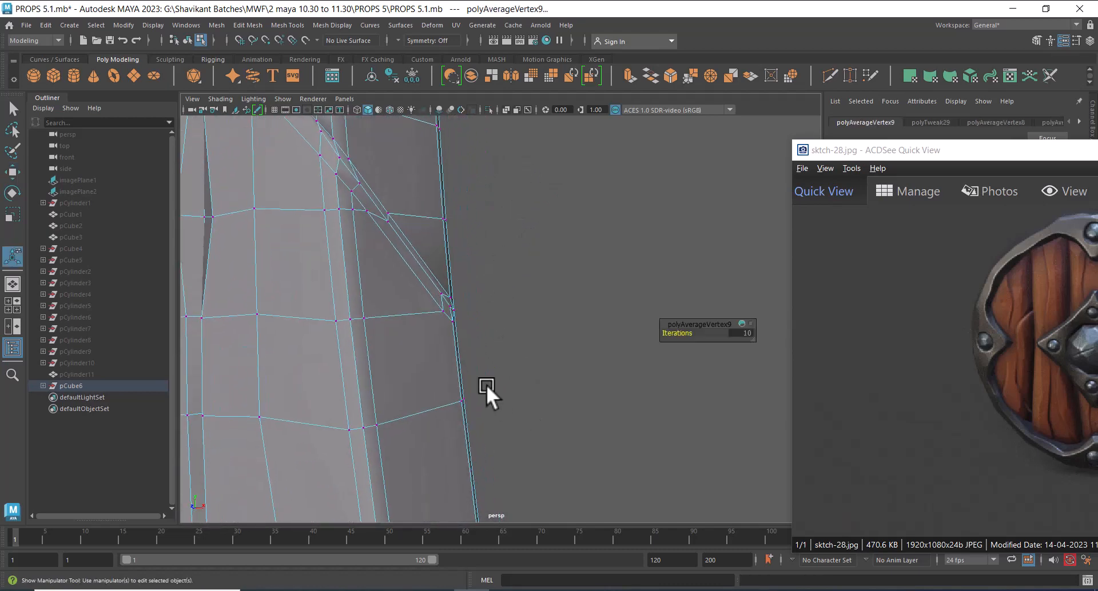
pyautogui.keyDown('alt'); pyautogui.moveTo(429, 274); pyautogui.dragTo(460, 362, button='middle'); pyautogui.keyUp('alt')
pyautogui.keyDown('alt'); pyautogui.moveTo(460, 362); pyautogui.dragTo(480, 369, button='right'); pyautogui.keyUp('alt')
pyautogui.keyDown('alt'); pyautogui.moveTo(445, 252); pyautogui.dragTo(460, 305, button='right'); pyautogui.keyUp('alt')
pyautogui.moveTo(379, 266); pyautogui.dragTo(376, 214, button='right')
pyautogui.keyDown('alt'); pyautogui.moveTo(377, 214); pyautogui.dragTo(394, 228); pyautogui.keyUp('alt')
pyautogui.keyDown('alt'); pyautogui.moveTo(393, 229); pyautogui.dragTo(439, 271, button='middle'); pyautogui.keyUp('alt')
pyautogui.click(415, 329)
pyautogui.keyDown('shift'); pyautogui.click(371, 277); pyautogui.keyUp('shift')
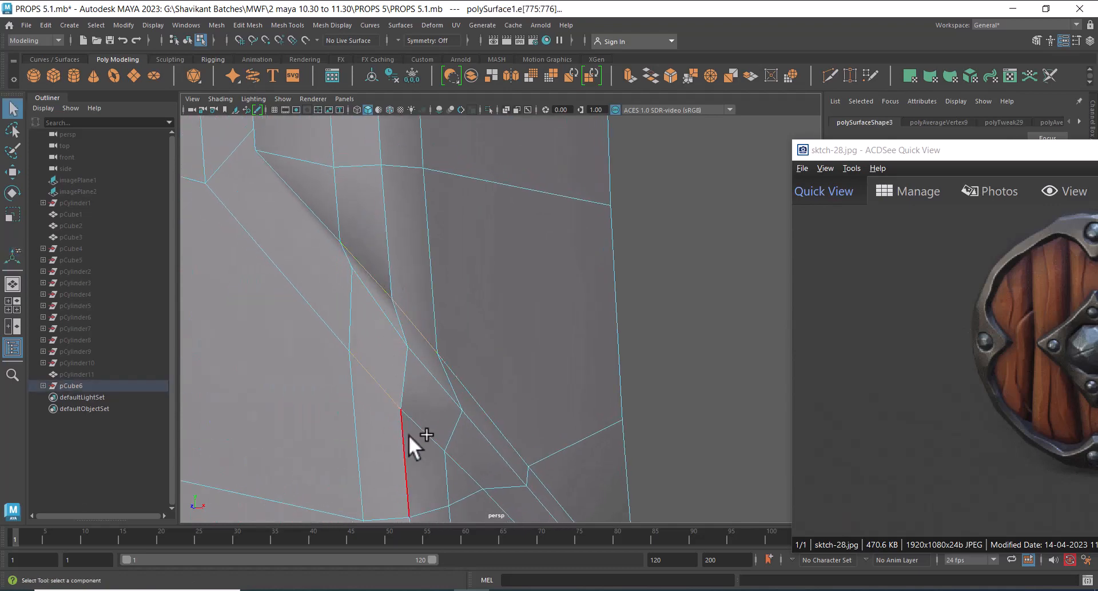
pyautogui.keyDown('shift'); pyautogui.click(616, 309); pyautogui.keyUp('shift')
pyautogui.keyDown('ctrl'); pyautogui.moveTo(604, 245); pyautogui.dragTo(129, 276, button='right'); pyautogui.keyUp('ctrl')
pyautogui.keyDown('shift'); pyautogui.moveTo(448, 206); pyautogui.dragTo(516, 181, button='right'); pyautogui.keyUp('shift')
# Return to object selection, apply Soften/Harden Edges to the left plank and clear the selection.
pyautogui.keyDown('alt'); pyautogui.moveTo(522, 306); pyautogui.dragTo(488, 287, button='right'); pyautogui.keyUp('alt')
pyautogui.keyDown('alt'); pyautogui.moveTo(489, 288); pyautogui.dragTo(541, 304); pyautogui.keyUp('alt')
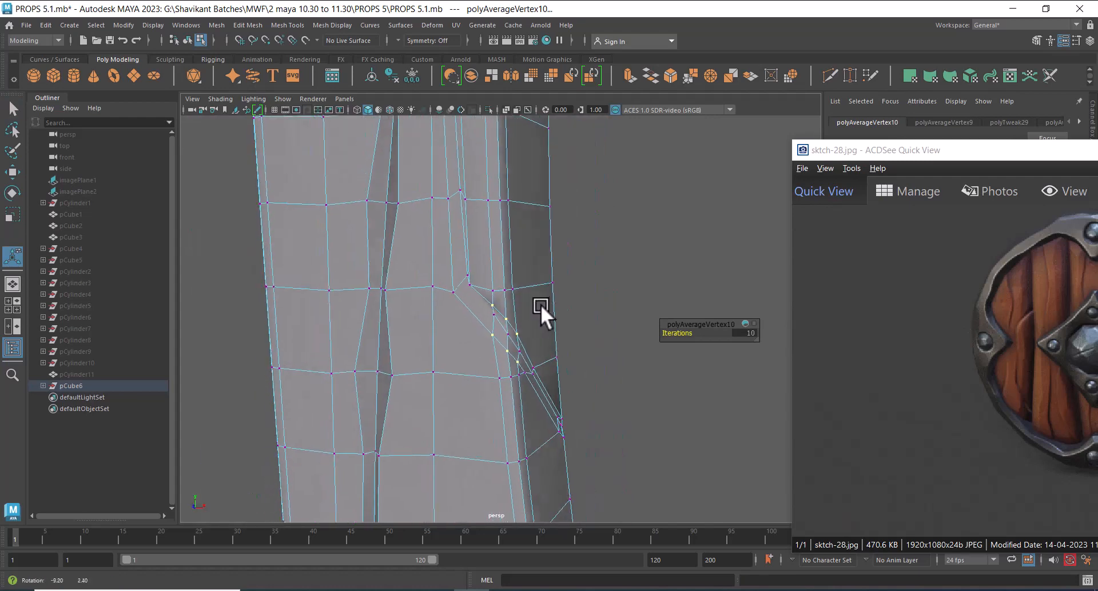
pyautogui.moveTo(541, 305); pyautogui.dragTo(625, 219, button='right')
pyautogui.click(626, 219)
pyautogui.click(516, 310)
pyautogui.moveTo(453, 219)
pyautogui.keyDown('shift'); pyautogui.mouseDown(button='right')
pyautogui.moveTo(537, 245)
pyautogui.moveTo(592, 245)
pyautogui.mouseUp(button='right'); pyautogui.keyUp('shift')
pyautogui.click(661, 315)
pyautogui.keyDown('alt'); pyautogui.moveTo(557, 355); pyautogui.dragTo(584, 355); pyautogui.keyUp('alt')
pyautogui.keyDown('alt'); pyautogui.moveTo(585, 356); pyautogui.dragTo(596, 396, button='right'); pyautogui.keyUp('alt')
pyautogui.click(582, 259)
# Average the corner vertex at the lower end of the new crack with 10 iterations and deselect the plank.
pyautogui.keyDown('alt'); pyautogui.moveTo(582, 259); pyautogui.dragTo(550, 267); pyautogui.keyUp('alt')
pyautogui.keyDown('alt'); pyautogui.moveTo(550, 266); pyautogui.dragTo(572, 316, button='right'); pyautogui.keyUp('alt')
pyautogui.moveTo(501, 205); pyautogui.dragTo(526, 243, button='right')
pyautogui.click(449, 223)
pyautogui.press('w')
pyautogui.keyDown('alt'); pyautogui.moveTo(523, 292); pyautogui.dragTo(473, 276, button='right'); pyautogui.keyUp('alt')
pyautogui.keyDown('alt'); pyautogui.moveTo(472, 276); pyautogui.dragTo(496, 402, button='middle'); pyautogui.keyUp('alt')
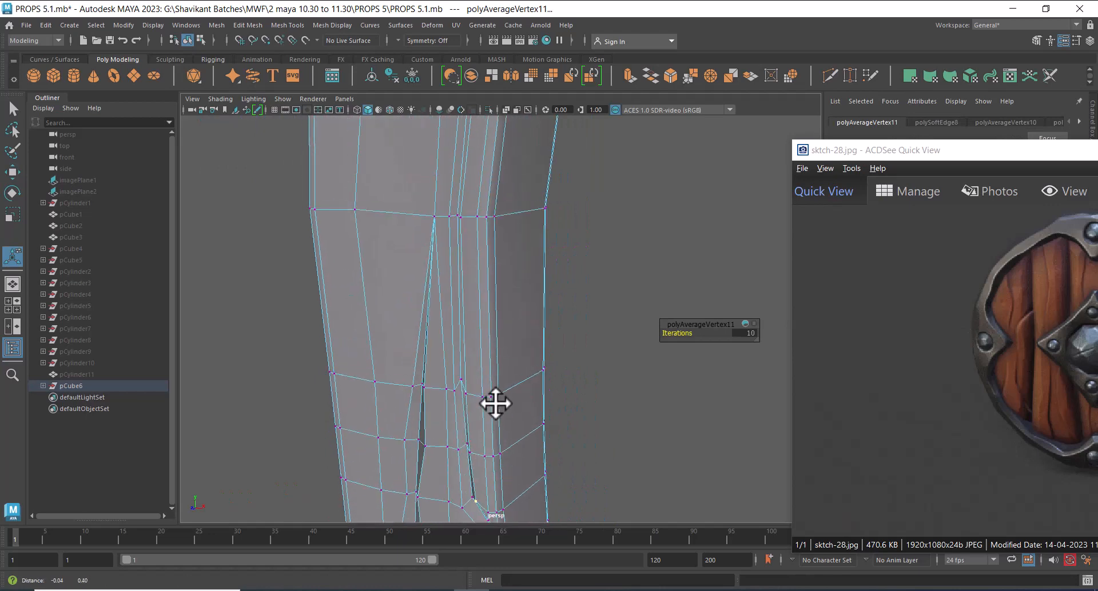
pyautogui.keyDown('alt'); pyautogui.moveTo(495, 402); pyautogui.dragTo(575, 356); pyautogui.keyUp('alt')
pyautogui.keyDown('alt'); pyautogui.moveTo(575, 356); pyautogui.dragTo(549, 212, button='right'); pyautogui.keyUp('alt')
pyautogui.press('q')
pyautogui.click(606, 277)
# Average the corner vertices at the upper end of the new crack and return to object selection.
pyautogui.keyDown('alt'); pyautogui.moveTo(607, 278); pyautogui.dragTo(562, 313, button='right'); pyautogui.keyUp('alt')
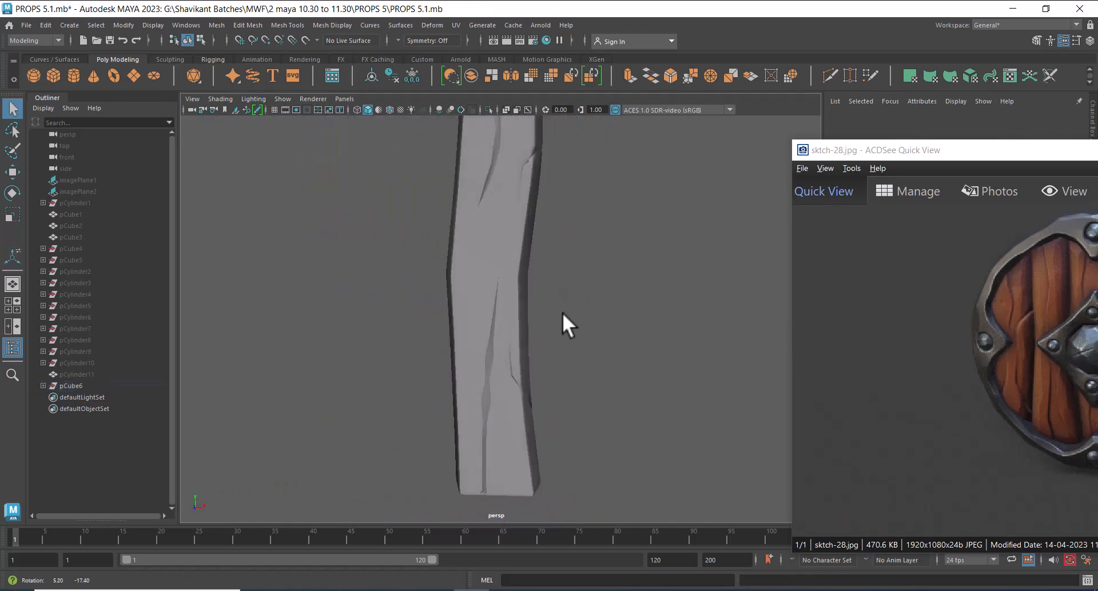
pyautogui.keyDown('alt'); pyautogui.moveTo(561, 312); pyautogui.dragTo(510, 321); pyautogui.keyUp('alt')
pyautogui.keyDown('alt'); pyautogui.moveTo(509, 321); pyautogui.dragTo(627, 326, button='right'); pyautogui.keyUp('alt')
pyautogui.click(616, 345)
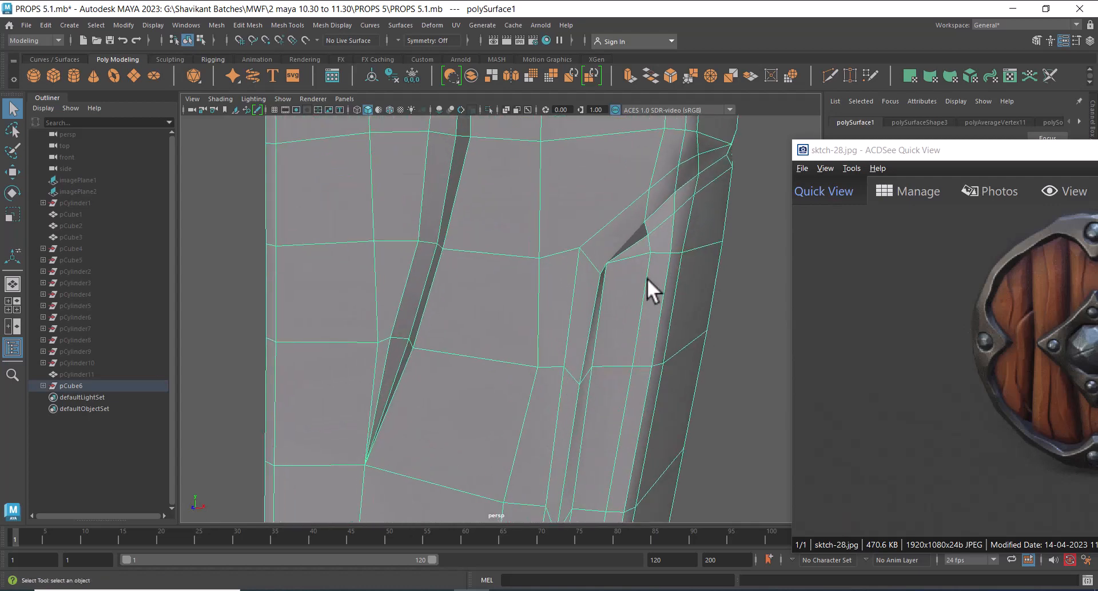
pyautogui.moveTo(647, 280); pyautogui.dragTo(590, 239, button='right')
pyautogui.keyDown('shift'); pyautogui.moveTo(605, 289); pyautogui.dragTo(696, 239, button='right'); pyautogui.keyUp('shift')
pyautogui.keyDown('alt'); pyautogui.moveTo(651, 329); pyautogui.dragTo(584, 243, button='right'); pyautogui.keyUp('alt')
pyautogui.press('q')
pyautogui.click(589, 416)
# Inspect the new edge crack along the left plank from the front and the side.
pyautogui.keyDown('alt'); pyautogui.moveTo(589, 416); pyautogui.dragTo(539, 397, button='right'); pyautogui.keyUp('alt')
pyautogui.keyDown('alt'); pyautogui.moveTo(539, 396); pyautogui.dragTo(515, 251, button='middle'); pyautogui.keyUp('alt')
pyautogui.click(479, 311)
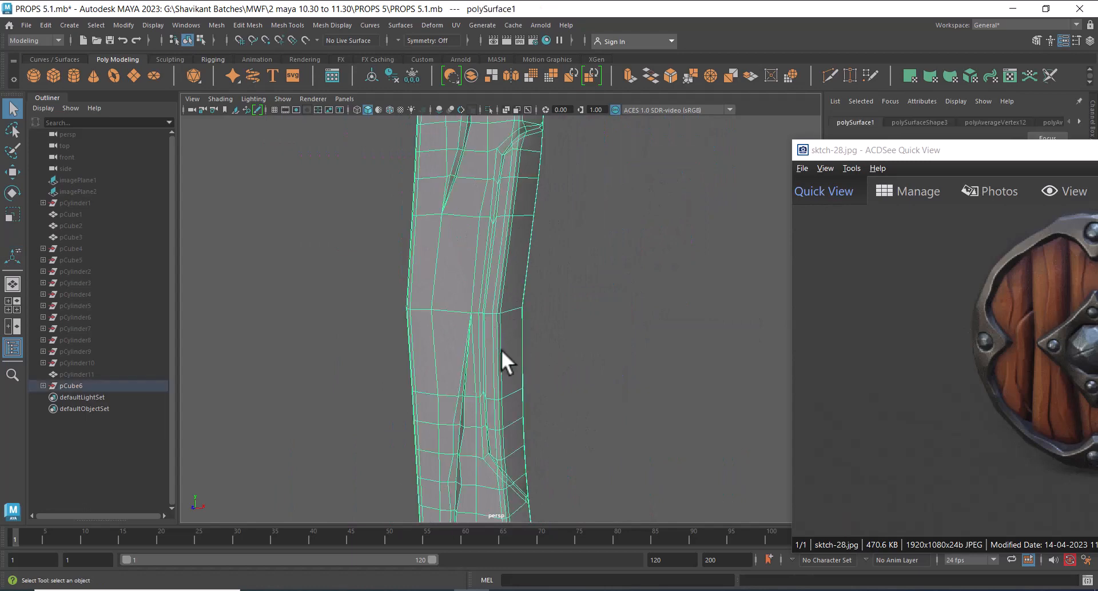
pyautogui.keyDown('alt'); pyautogui.moveTo(501, 349); pyautogui.dragTo(441, 272, button='right'); pyautogui.keyUp('alt')
pyautogui.keyDown('alt'); pyautogui.moveTo(442, 273); pyautogui.dragTo(503, 292); pyautogui.keyUp('alt')
pyautogui.keyDown('alt'); pyautogui.moveTo(503, 292); pyautogui.dragTo(560, 402, button='right'); pyautogui.keyUp('alt')
pyautogui.keyDown('alt'); pyautogui.moveTo(560, 402); pyautogui.dragTo(612, 376); pyautogui.keyUp('alt')
pyautogui.click(564, 378)
# Run Cleanup to select faces with more than 4 sides on all polygonal objects, minimizing the reference image.
pyautogui.click(487, 292)
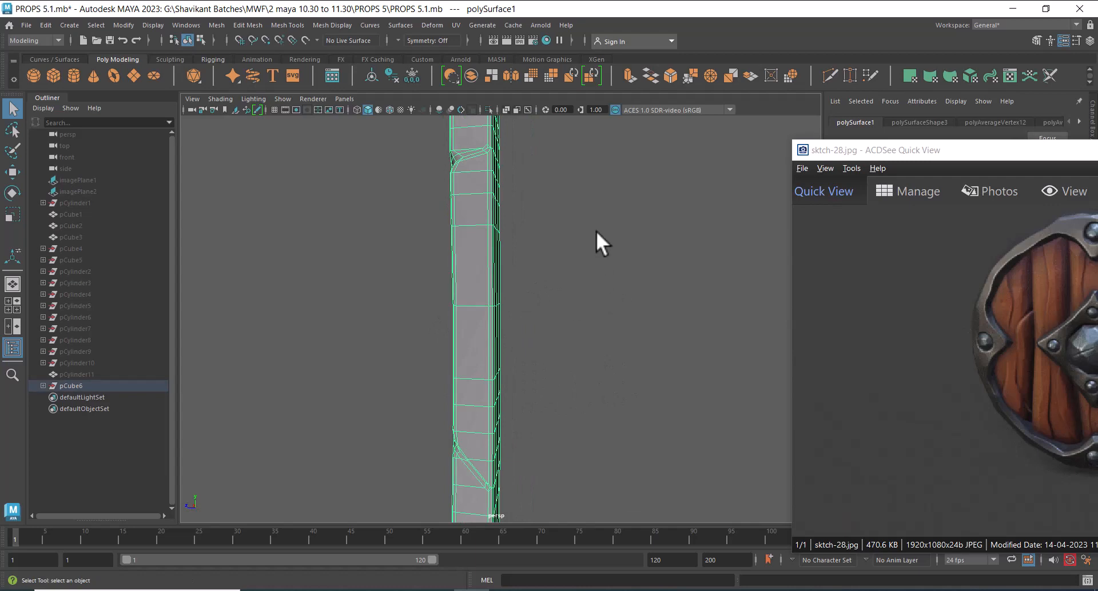
pyautogui.keyDown('shift'); pyautogui.moveTo(596, 231); pyautogui.dragTo(601, 499, button='right'); pyautogui.keyUp('shift')
pyautogui.moveTo(989, 160); pyautogui.dragTo(547, 247)
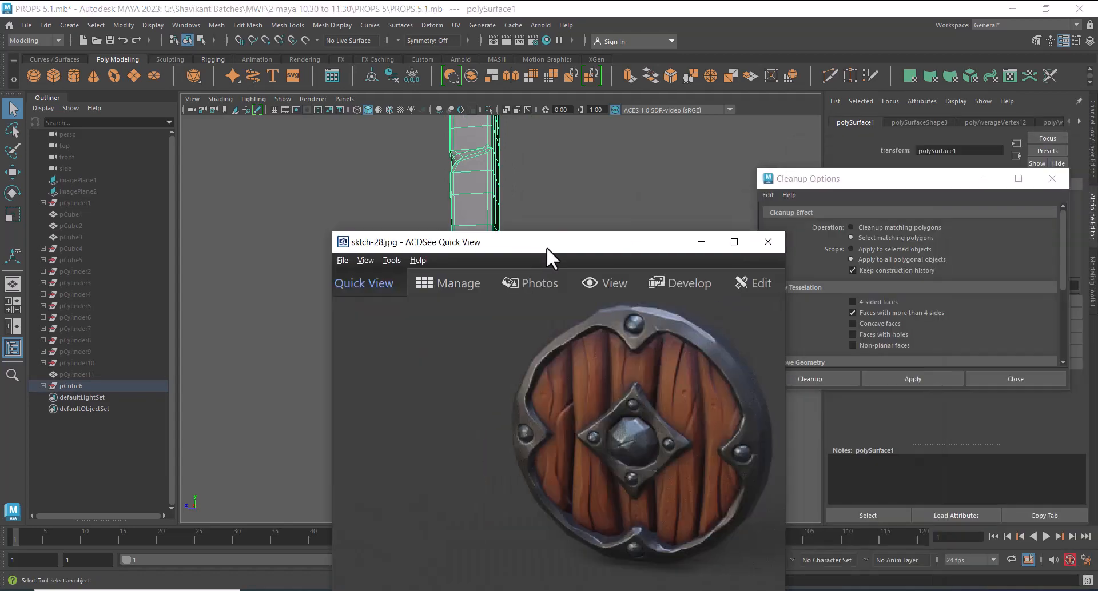
pyautogui.click(702, 243)
pyautogui.click(935, 377)
# Examine the selected faces with more than four sides around the new crack's ends on the plank's side.
pyautogui.keyDown('alt'); pyautogui.moveTo(564, 449); pyautogui.dragTo(497, 449); pyautogui.keyUp('alt')
pyautogui.keyDown('alt'); pyautogui.moveTo(497, 438); pyautogui.dragTo(492, 231, button='middle'); pyautogui.keyUp('alt')
pyautogui.keyDown('alt'); pyautogui.moveTo(491, 231); pyautogui.dragTo(514, 407, button='right'); pyautogui.keyUp('alt')
pyautogui.keyDown('alt'); pyautogui.moveTo(514, 408); pyautogui.dragTo(557, 404); pyautogui.keyUp('alt')
pyautogui.keyDown('alt'); pyautogui.moveTo(498, 389); pyautogui.dragTo(527, 377, button='right'); pyautogui.keyUp('alt')
pyautogui.keyDown('alt'); pyautogui.moveTo(470, 349); pyautogui.dragTo(493, 421, button='middle'); pyautogui.keyUp('alt')
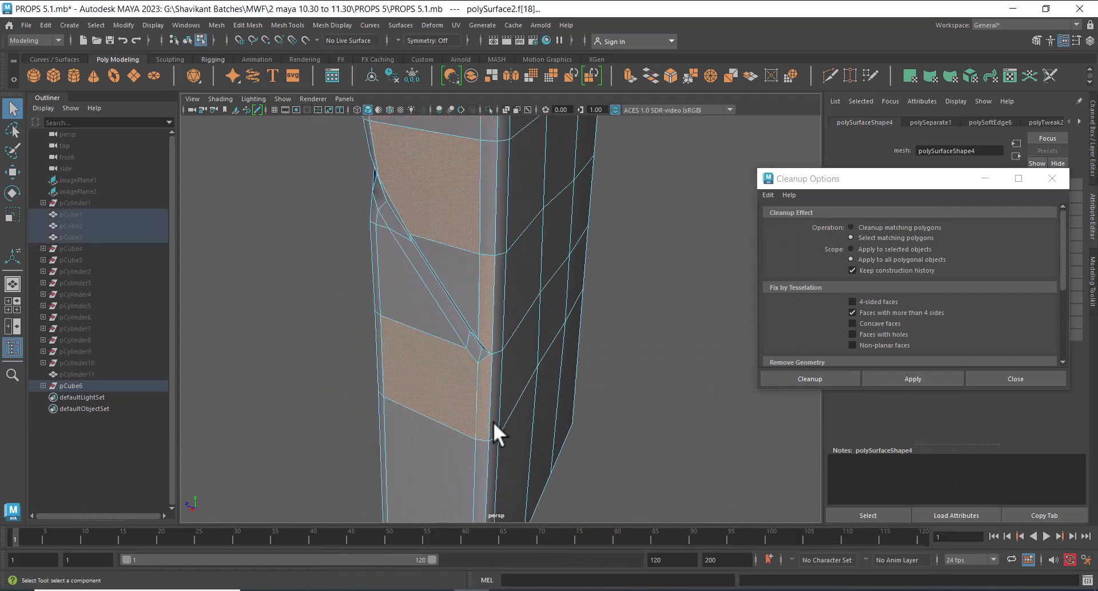
# Merge the clustered vertices at the lower end of the edge crack on the plank's side into one central vertex.
pyautogui.keyDown('alt'); pyautogui.moveTo(493, 421); pyautogui.dragTo(527, 312); pyautogui.keyUp('alt')
pyautogui.press('4')
pyautogui.moveTo(527, 249); pyautogui.dragTo(444, 205, button='right')
pyautogui.keyDown('alt'); pyautogui.moveTo(470, 365); pyautogui.dragTo(531, 387, button='right'); pyautogui.keyUp('alt')
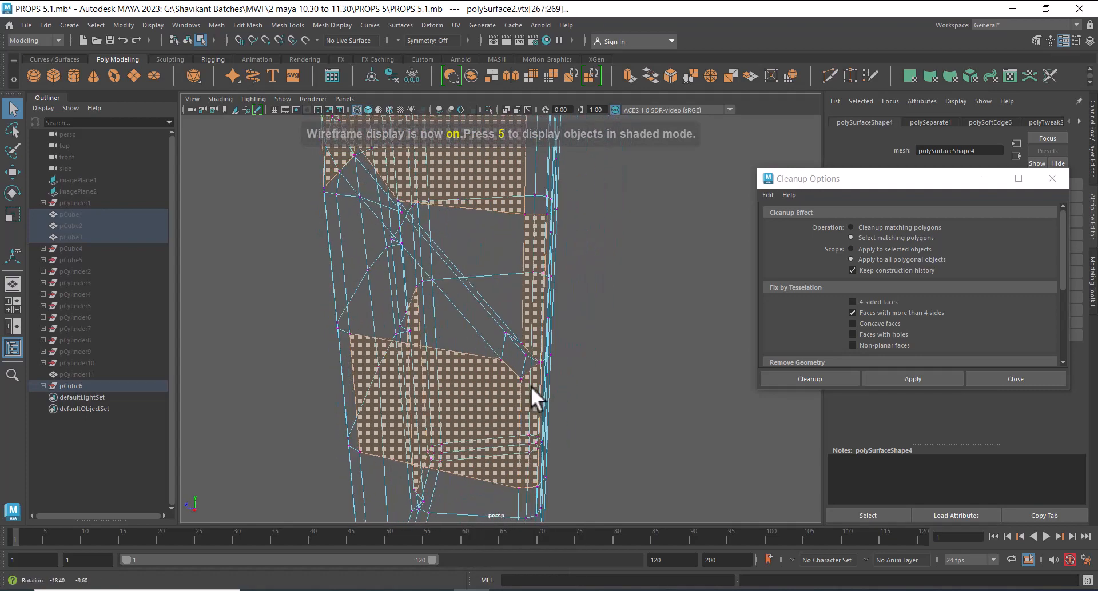
pyautogui.keyDown('alt'); pyautogui.moveTo(531, 386); pyautogui.dragTo(541, 393); pyautogui.keyUp('alt')
pyautogui.moveTo(500, 341); pyautogui.dragTo(520, 363)
pyautogui.keyDown('alt'); pyautogui.moveTo(561, 413); pyautogui.dragTo(628, 398); pyautogui.keyUp('alt')
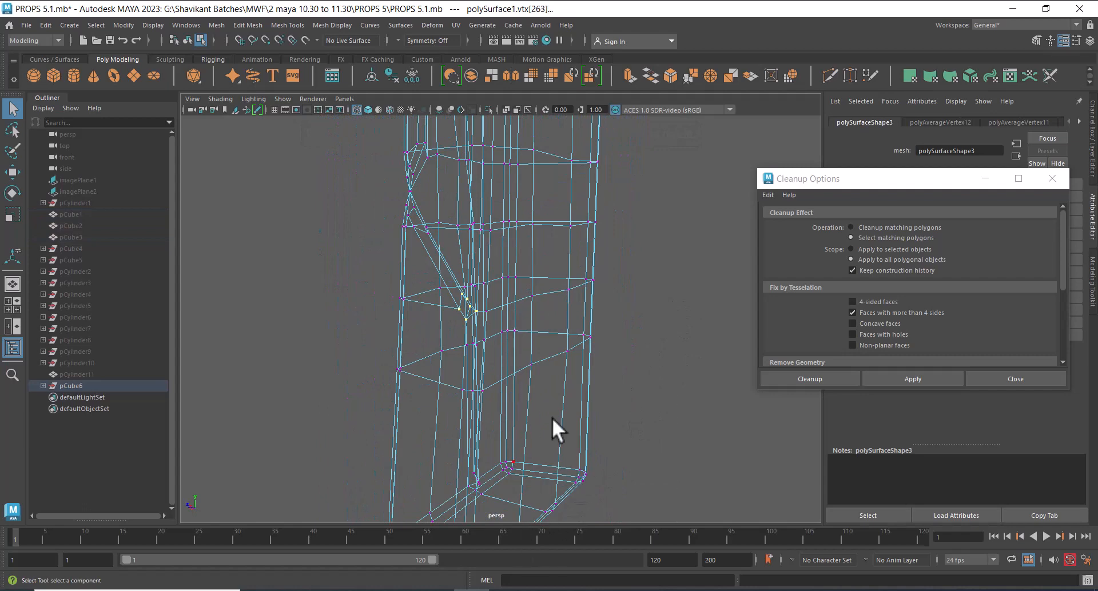
pyautogui.keyDown('shift'); pyautogui.moveTo(559, 332); pyautogui.dragTo(559, 240, button='right'); pyautogui.keyUp('shift')
pyautogui.keyDown('alt'); pyautogui.moveTo(476, 348); pyautogui.dragTo(539, 393); pyautogui.keyUp('alt')
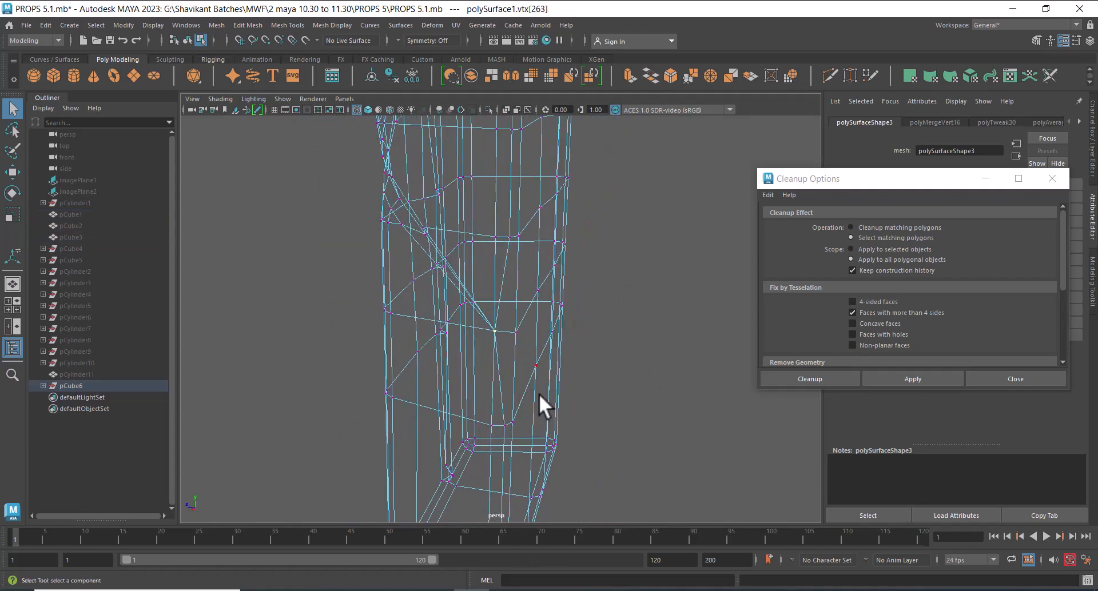
pyautogui.press('5')
# Return to object selection and reapply Cleanup to select the faces with more than 4 sides.
pyautogui.keyDown('alt'); pyautogui.moveTo(569, 374); pyautogui.dragTo(532, 343, button='right'); pyautogui.keyUp('alt')
pyautogui.keyDown('alt'); pyautogui.moveTo(532, 344); pyautogui.dragTo(541, 391, button='middle'); pyautogui.keyUp('alt')
pyautogui.moveTo(538, 296); pyautogui.dragTo(590, 259, button='right')
pyautogui.click(590, 261)
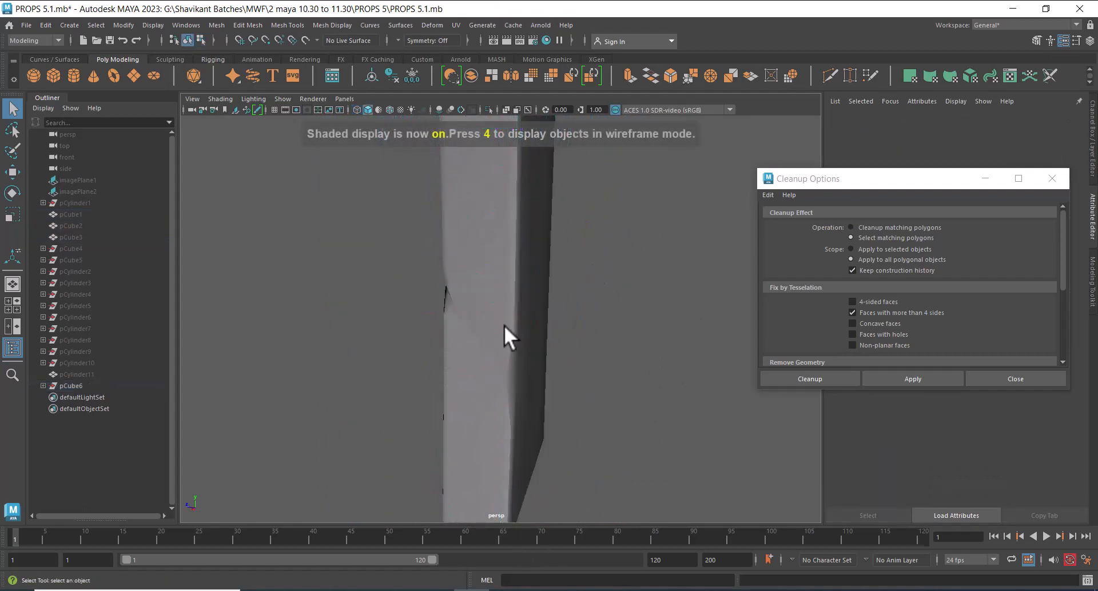
pyautogui.click(509, 337)
pyautogui.click(913, 379)
# Collapse the diagonal edge between the flagged front face and the edge crack to its midpoint.
pyautogui.keyDown('alt'); pyautogui.moveTo(560, 395); pyautogui.dragTo(712, 534, button='right'); pyautogui.keyUp('alt')
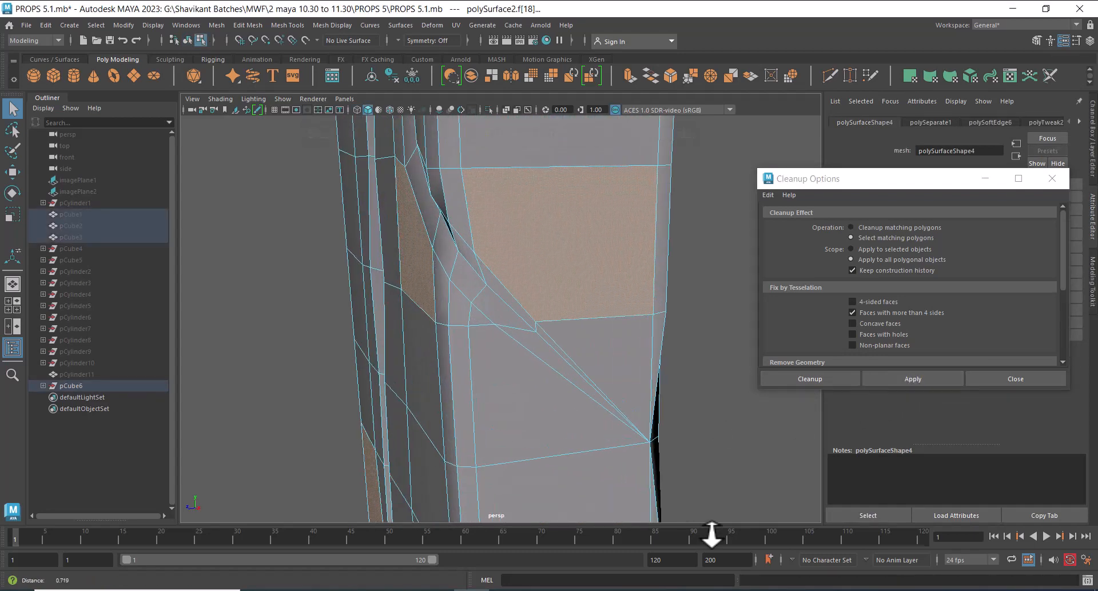
pyautogui.keyDown('alt'); pyautogui.moveTo(562, 367); pyautogui.dragTo(599, 366); pyautogui.keyUp('alt')
pyautogui.keyDown('alt'); pyautogui.moveTo(580, 269); pyautogui.dragTo(584, 356, button='middle'); pyautogui.keyUp('alt')
pyautogui.moveTo(544, 315); pyautogui.dragTo(532, 255, button='right')
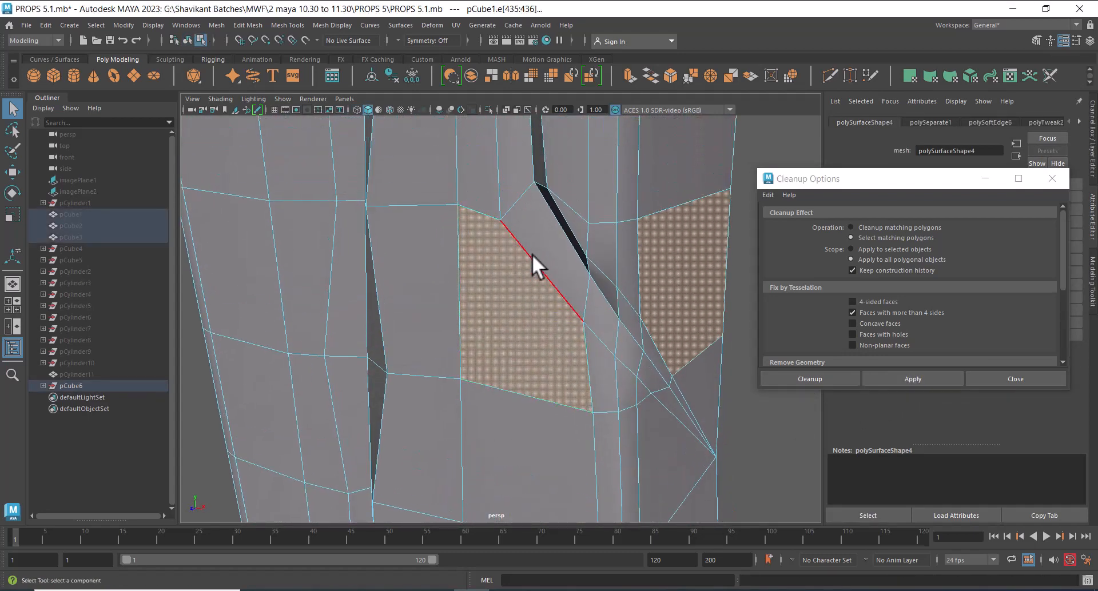
pyautogui.click(532, 255)
pyautogui.keyDown('shift'); pyautogui.moveTo(553, 346); pyautogui.dragTo(515, 108, button='right'); pyautogui.keyUp('shift')
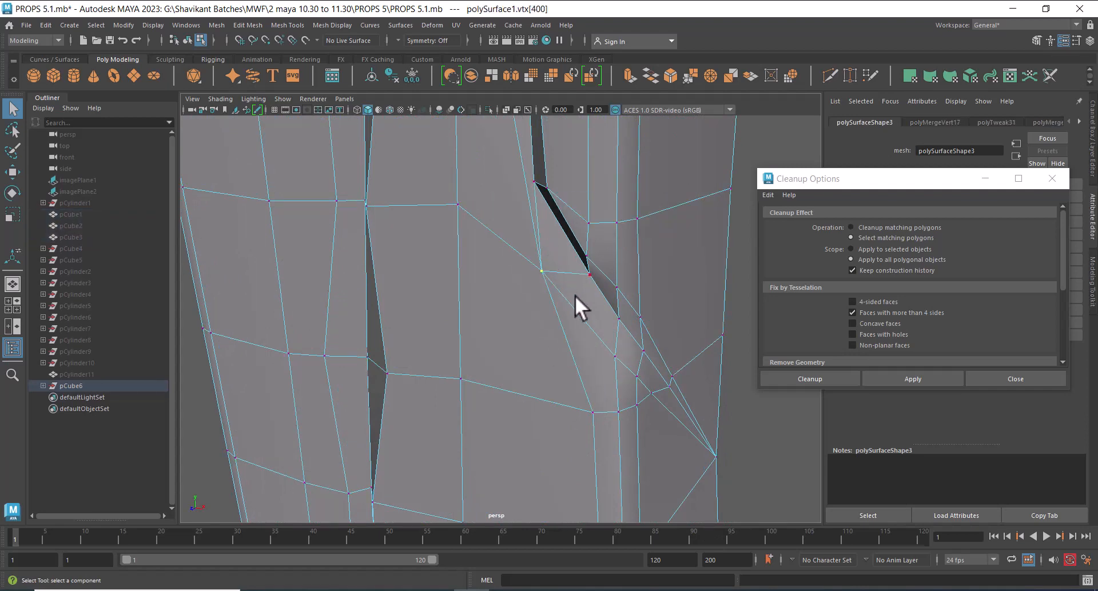
# Reapply Cleanup and collapse the diagonal edge of the flagged face on the plank's side, next to the crack.
pyautogui.click(889, 385)
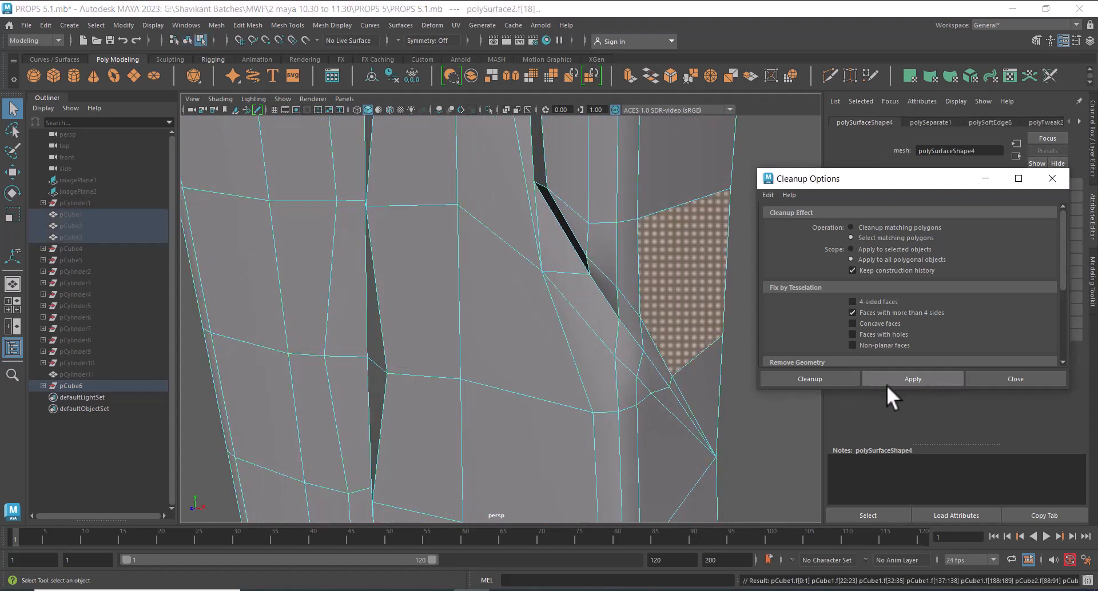
pyautogui.keyDown('alt'); pyautogui.moveTo(707, 366); pyautogui.dragTo(600, 321, button='right'); pyautogui.keyUp('alt')
pyautogui.keyDown('alt'); pyautogui.moveTo(600, 321); pyautogui.dragTo(556, 332); pyautogui.keyUp('alt')
pyautogui.keyDown('alt'); pyautogui.moveTo(556, 332); pyautogui.dragTo(608, 413, button='right'); pyautogui.keyUp('alt')
pyautogui.keyDown('alt'); pyautogui.moveTo(516, 221); pyautogui.dragTo(569, 373, button='right'); pyautogui.keyUp('alt')
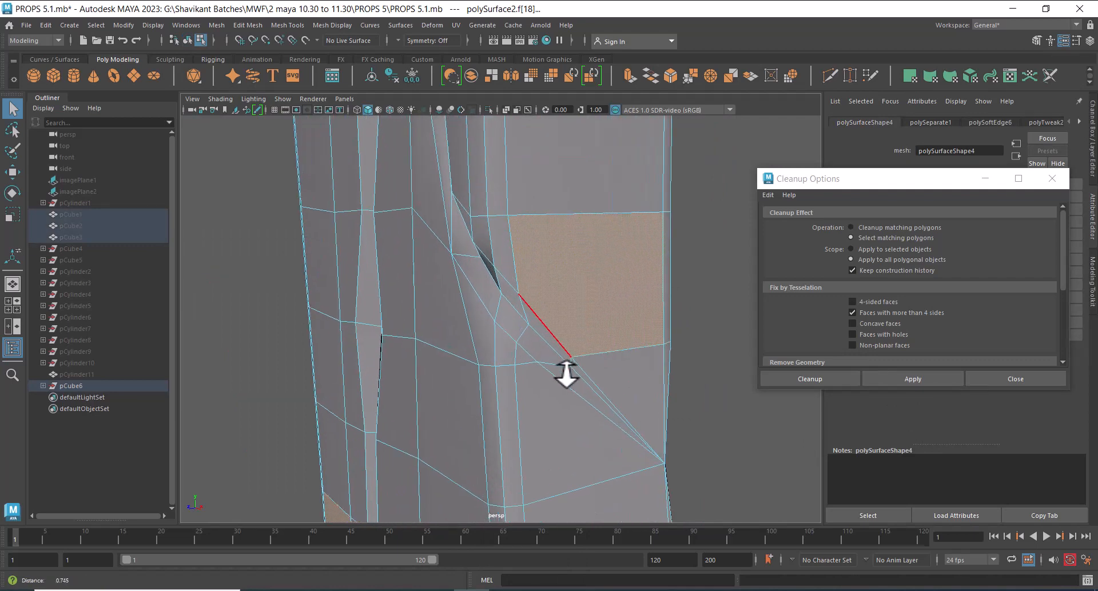
pyautogui.click(556, 337)
pyautogui.keyDown('shift'); pyautogui.moveTo(567, 309); pyautogui.dragTo(520, 171, button='right'); pyautogui.keyUp('shift')
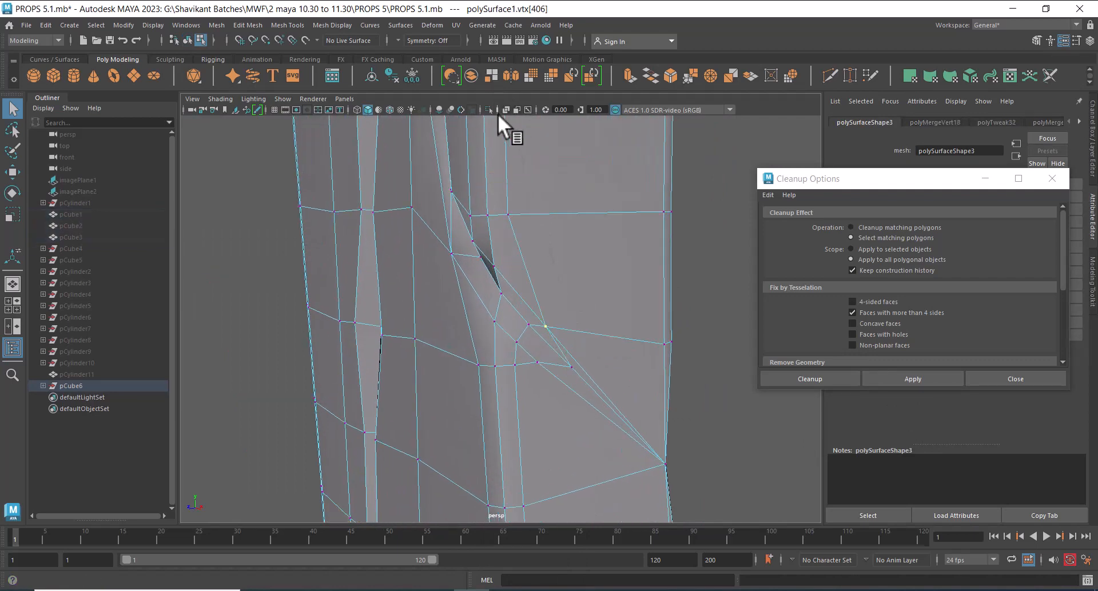
# Rerun Cleanup and collapse the short edge where the long front crack meets the plank's lower end, then return to object selection.
pyautogui.moveTo(563, 232); pyautogui.dragTo(583, 206, button='right')
pyautogui.click(919, 379)
pyautogui.keyDown('alt'); pyautogui.moveTo(698, 364); pyautogui.dragTo(558, 312, button='right'); pyautogui.keyUp('alt')
pyautogui.keyDown('alt'); pyautogui.moveTo(572, 343); pyautogui.dragTo(537, 354); pyautogui.keyUp('alt')
pyautogui.keyDown('alt'); pyautogui.moveTo(526, 356); pyautogui.dragTo(501, 424, button='right'); pyautogui.keyUp('alt')
pyautogui.keyDown('alt'); pyautogui.moveTo(461, 452); pyautogui.dragTo(475, 430); pyautogui.keyUp('alt')
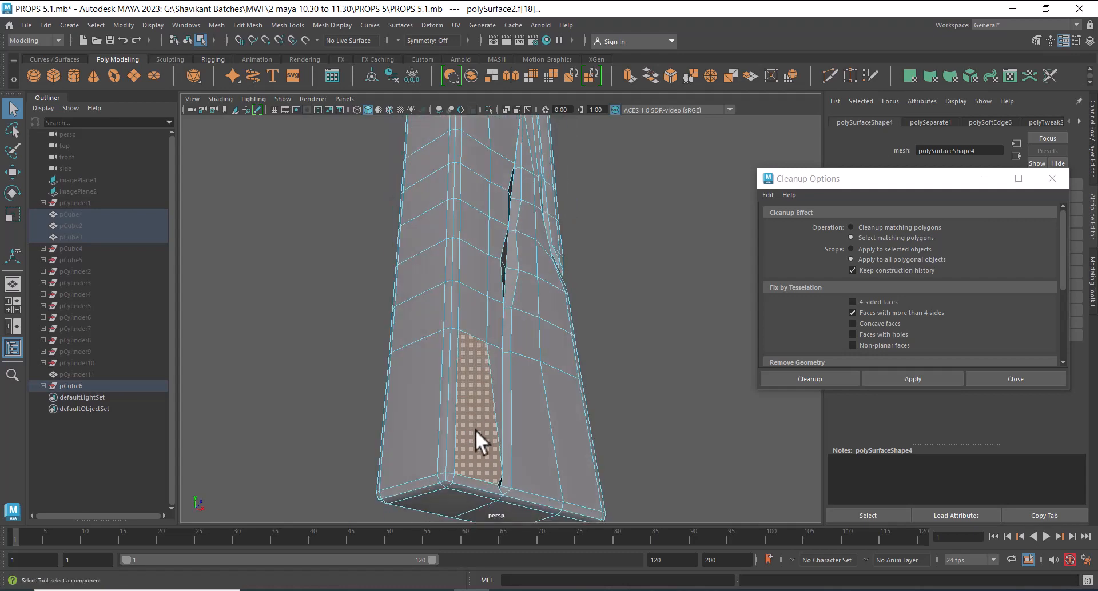
pyautogui.keyDown('alt'); pyautogui.moveTo(475, 430); pyautogui.dragTo(497, 352, button='middle'); pyautogui.keyUp('alt')
pyautogui.keyDown('alt'); pyautogui.moveTo(496, 352); pyautogui.dragTo(544, 395, button='right'); pyautogui.keyUp('alt')
pyautogui.keyDown('alt'); pyautogui.moveTo(544, 394); pyautogui.dragTo(508, 401); pyautogui.keyUp('alt')
pyautogui.keyDown('alt'); pyautogui.moveTo(508, 400); pyautogui.dragTo(515, 431, button='right'); pyautogui.keyUp('alt')
pyautogui.keyDown('alt'); pyautogui.moveTo(457, 426); pyautogui.dragTo(496, 335); pyautogui.keyUp('alt')
pyautogui.click(470, 348)
pyautogui.keyDown('shift'); pyautogui.moveTo(467, 343); pyautogui.dragTo(439, 130, button='right'); pyautogui.keyUp('shift')
pyautogui.press('F8')
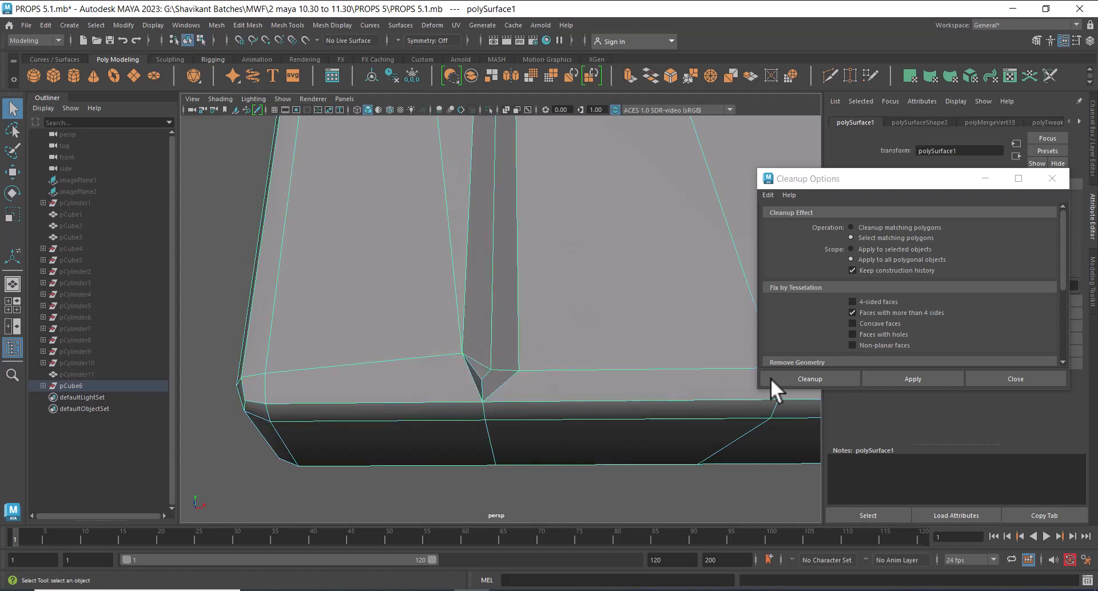
# Reapply Cleanup and split the flagged front face with Multi-Cut from the crack's corner vertex to the grid vertex diagonally above it.
pyautogui.click(926, 376)
pyautogui.keyDown('alt'); pyautogui.moveTo(589, 375); pyautogui.dragTo(509, 187, button='right'); pyautogui.keyUp('alt')
pyautogui.keyDown('alt'); pyautogui.moveTo(510, 186); pyautogui.dragTo(499, 314, button='middle'); pyautogui.keyUp('alt')
pyautogui.keyDown('alt'); pyautogui.moveTo(499, 314); pyautogui.dragTo(462, 366); pyautogui.keyUp('alt')
pyautogui.keyDown('alt'); pyautogui.moveTo(463, 366); pyautogui.dragTo(619, 394, button='right'); pyautogui.keyUp('alt')
pyautogui.keyDown('alt'); pyautogui.moveTo(605, 295); pyautogui.dragTo(517, 457, button='middle'); pyautogui.keyUp('alt')
pyautogui.keyDown('alt'); pyautogui.moveTo(464, 420); pyautogui.dragTo(506, 433, button='right'); pyautogui.keyUp('alt')
pyautogui.scroll(2, 506, 366)
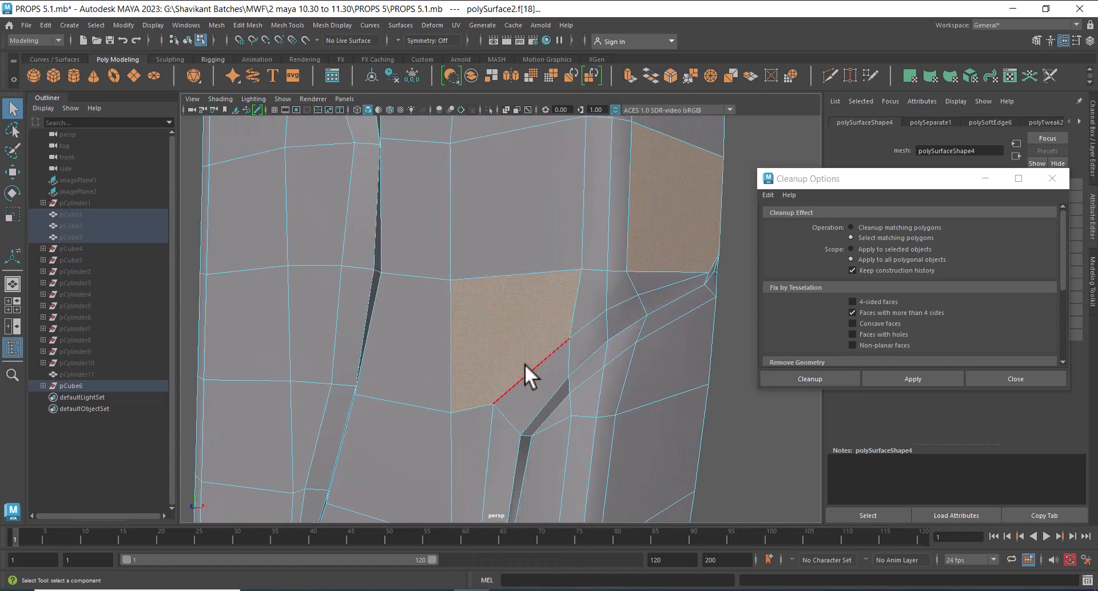
pyautogui.press('F8')
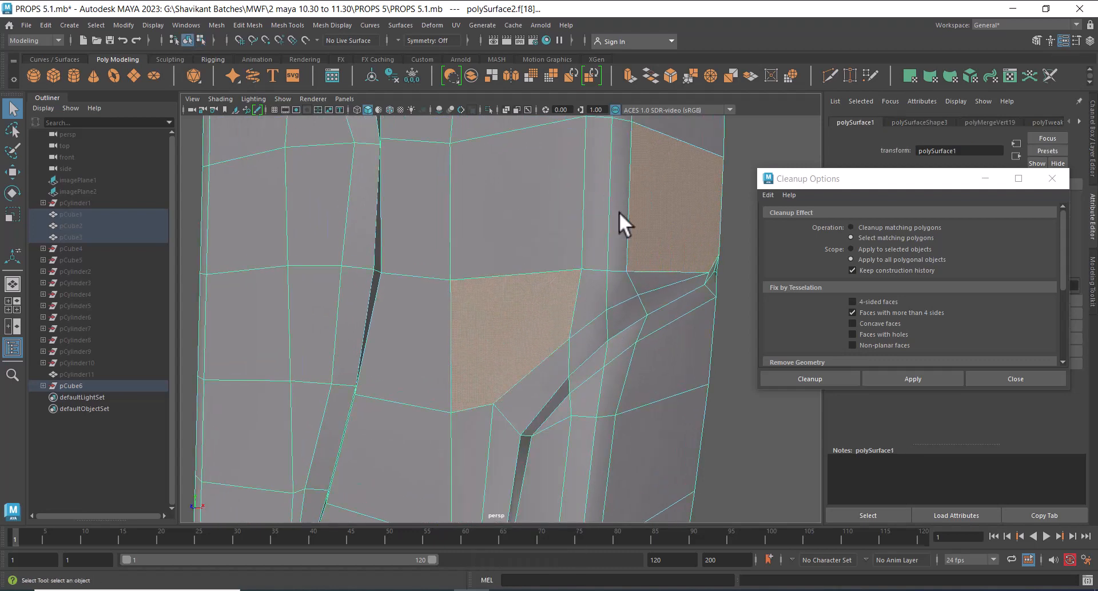
pyautogui.keyDown('shift'); pyautogui.moveTo(599, 228); pyautogui.dragTo(540, 228, button='right'); pyautogui.keyUp('shift')
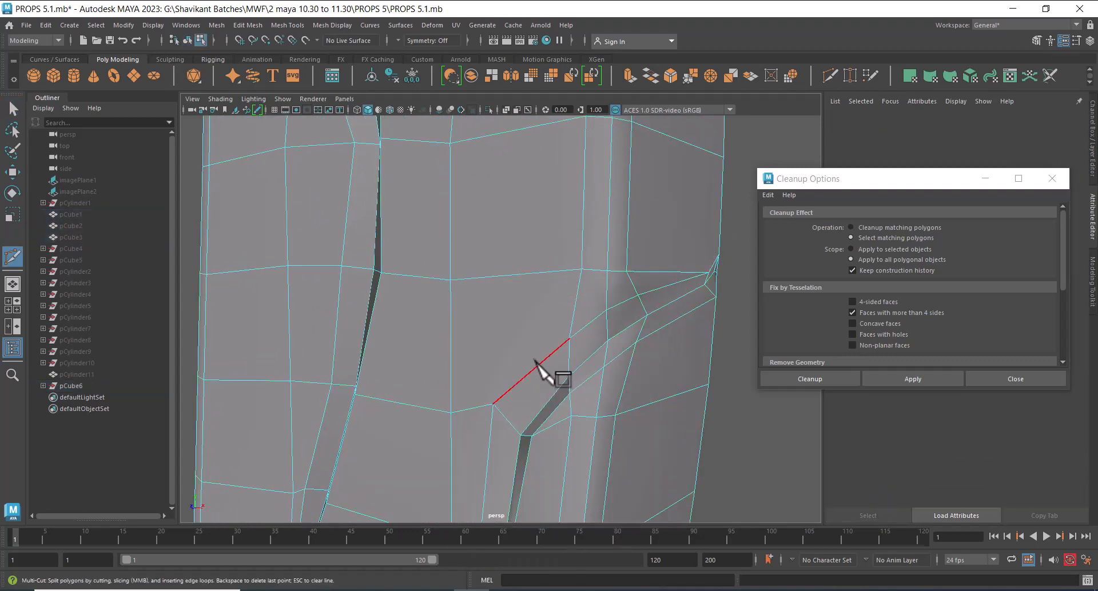
pyautogui.moveTo(534, 366); pyautogui.dragTo(413, 487)
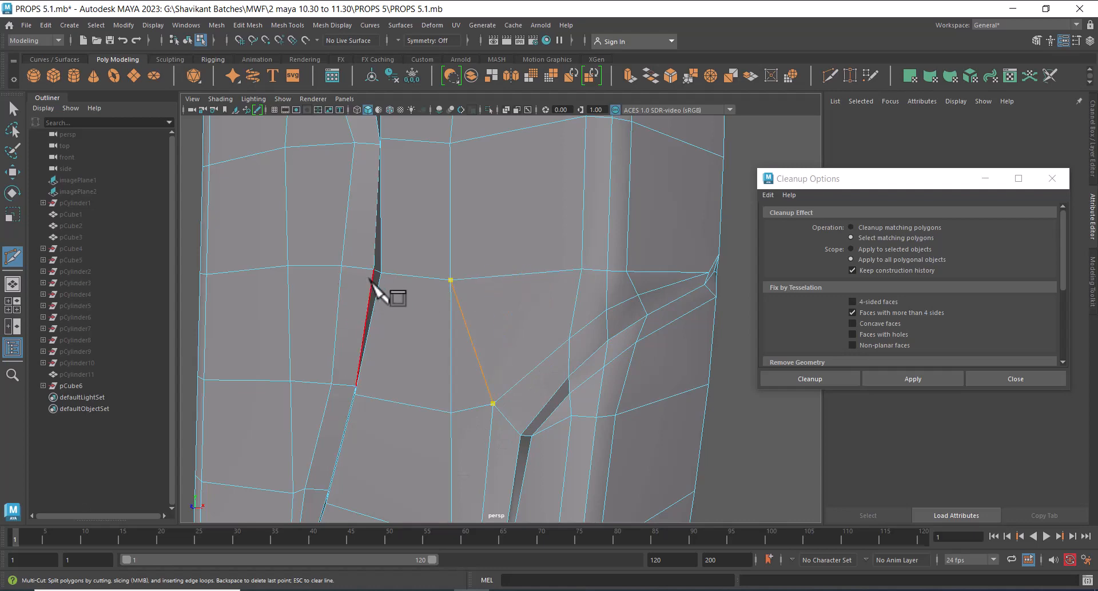
pyautogui.click(451, 281)
pyautogui.press('w')
pyautogui.moveTo(503, 315); pyautogui.dragTo(554, 263, button='right')
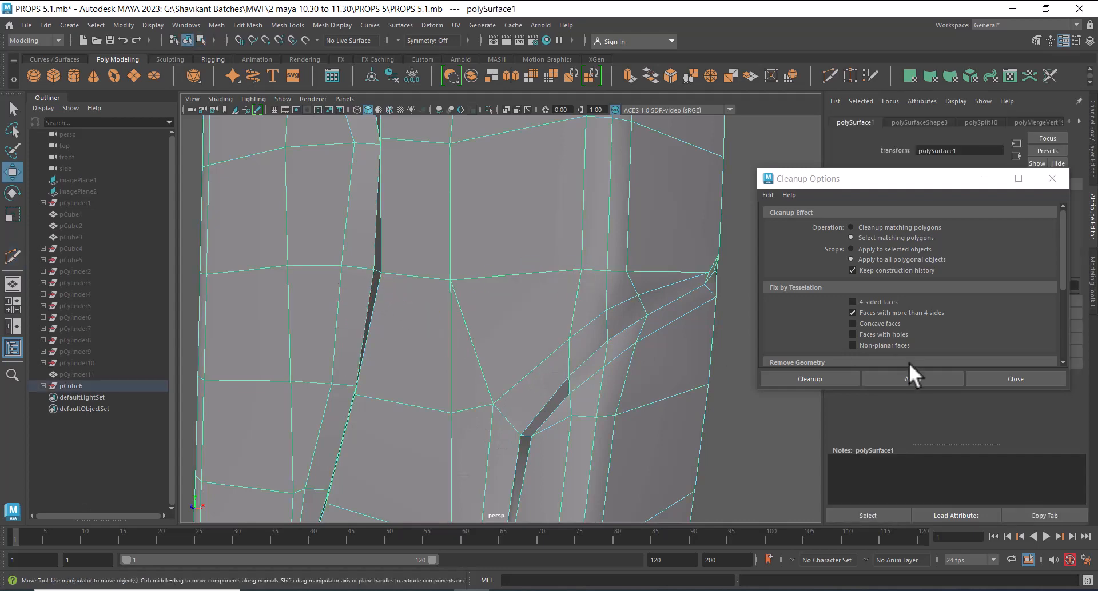
# Select the remaining faces with more than 4 sides using Cleanup and switch the plank to vertex selection.
pyautogui.click(908, 379)
pyautogui.scroll(-5, 531, 338)
pyautogui.scroll(5, 564, 423)
pyautogui.keyDown('alt'); pyautogui.moveTo(531, 338); pyautogui.dragTo(561, 423); pyautogui.keyUp('alt')
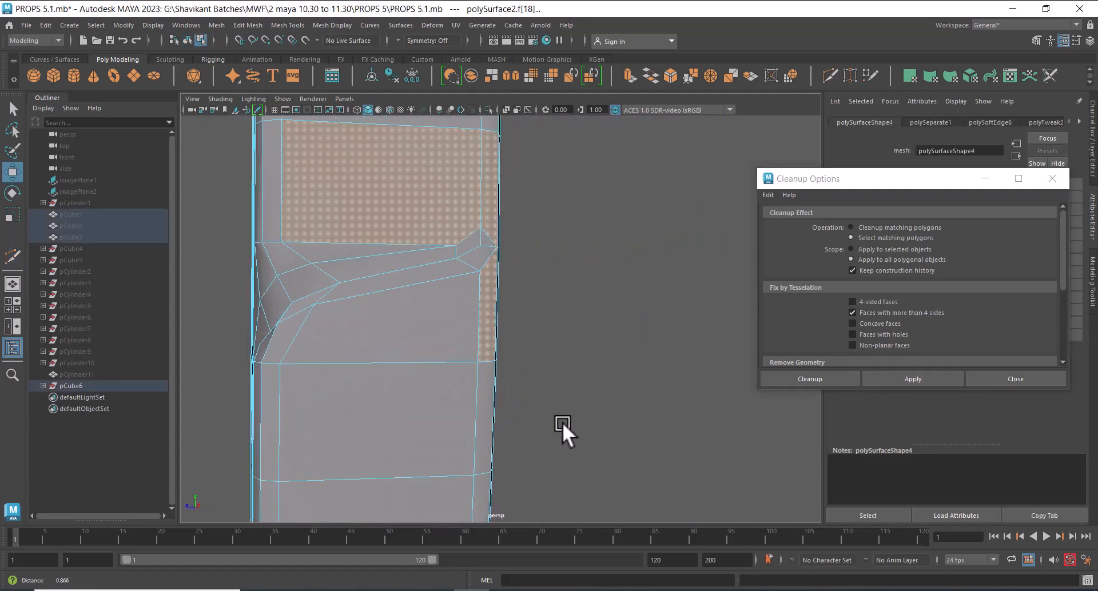
pyautogui.moveTo(466, 271); pyautogui.dragTo(501, 227, button='right')
pyautogui.keyDown('alt'); pyautogui.moveTo(505, 236); pyautogui.dragTo(465, 270); pyautogui.keyUp('alt')
pyautogui.moveTo(419, 262); pyautogui.dragTo(269, 273, button='right')
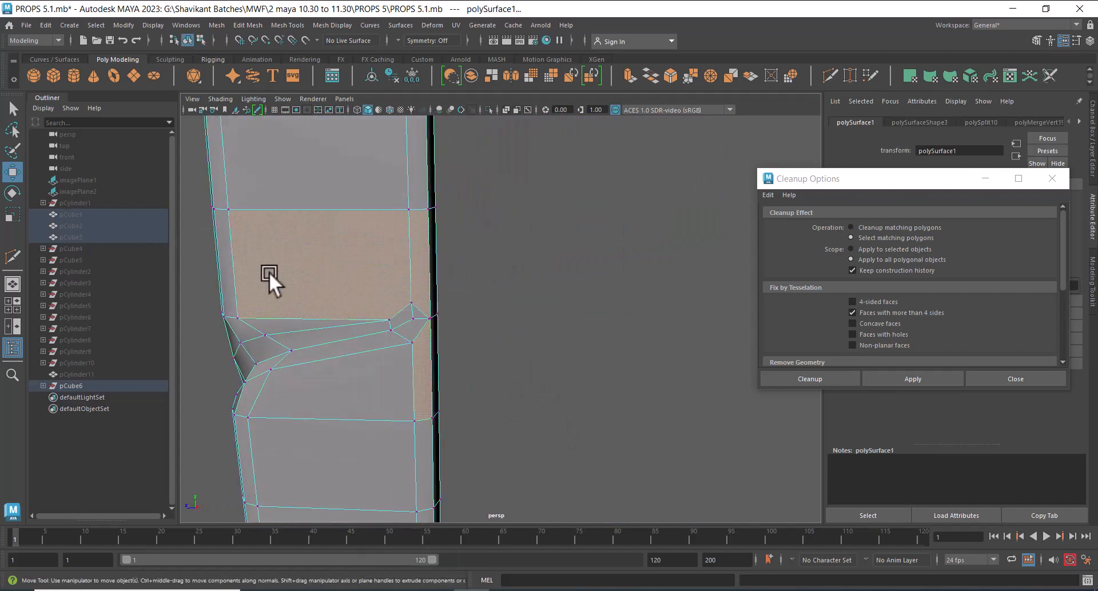
# Merge the vertices at the edge crack's upper tip on the plank's side to their centre.
pyautogui.press('4')
pyautogui.keyDown('alt'); pyautogui.moveTo(438, 343); pyautogui.dragTo(596, 297); pyautogui.keyUp('alt')
pyautogui.moveTo(633, 259); pyautogui.dragTo(525, 337)
pyautogui.keyDown('alt'); pyautogui.moveTo(578, 334); pyautogui.dragTo(428, 347); pyautogui.keyUp('alt')
pyautogui.keyDown('alt'); pyautogui.moveTo(427, 348); pyautogui.dragTo(495, 333, button='middle'); pyautogui.keyUp('alt')
pyautogui.keyDown('ctrl'); pyautogui.moveTo(543, 258); pyautogui.dragTo(476, 322); pyautogui.keyUp('ctrl')
pyautogui.keyDown('shift'); pyautogui.moveTo(557, 297); pyautogui.dragTo(573, 150, button='right'); pyautogui.keyUp('shift')
pyautogui.press('5')
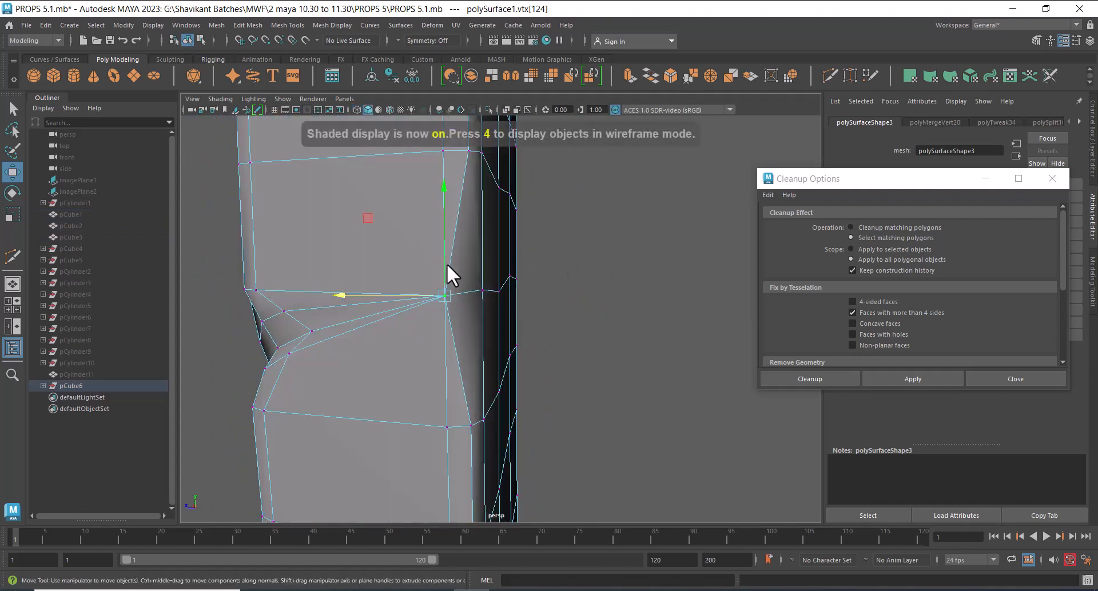
# Return to object selection, rerun Cleanup for faces with more than 4 sides, and display the mesh in wireframe.
pyautogui.press('F8')
pyautogui.click(926, 380)
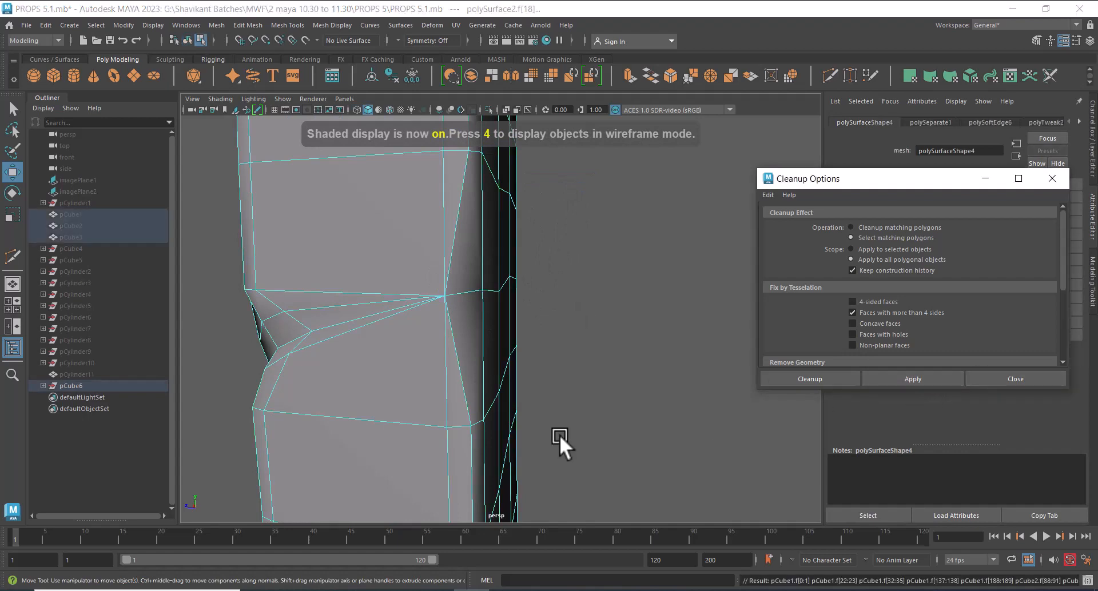
pyautogui.scroll(-6, 559, 435)
pyautogui.keyDown('alt'); pyautogui.moveTo(513, 290); pyautogui.dragTo(550, 397); pyautogui.keyUp('alt')
pyautogui.press('4')
pyautogui.keyDown('alt'); pyautogui.moveTo(642, 363); pyautogui.dragTo(496, 402); pyautogui.keyUp('alt')
pyautogui.keyDown('alt'); pyautogui.moveTo(309, 268); pyautogui.dragTo(537, 418, button='right'); pyautogui.keyUp('alt')
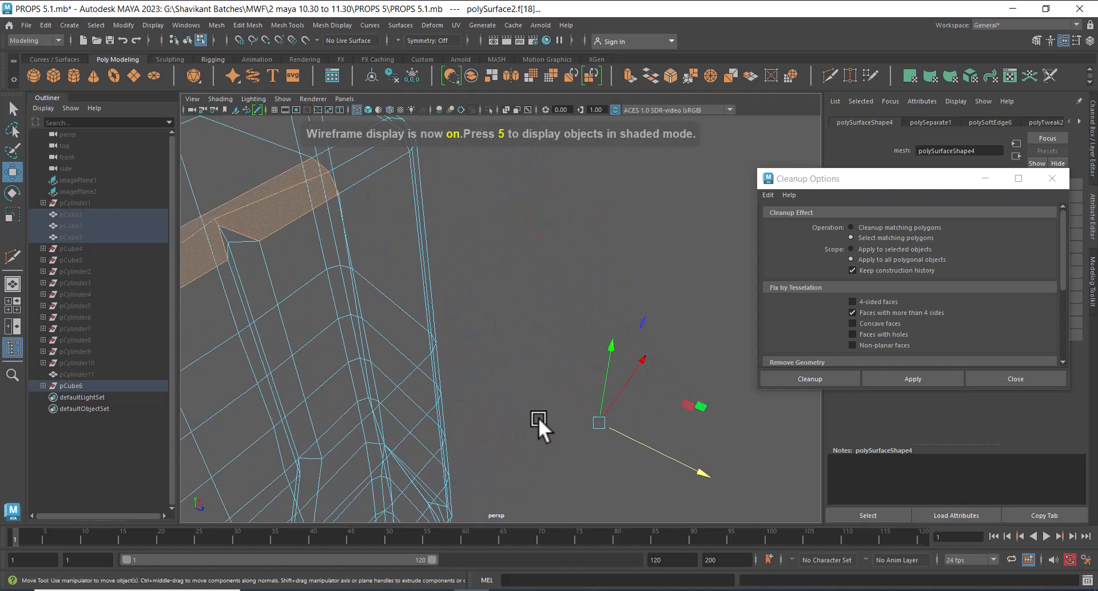
# Merge the vertices where the front crack ends near the plank's upper edge and return to object selection.
pyautogui.keyDown('alt'); pyautogui.moveTo(252, 280); pyautogui.dragTo(321, 314, button='right'); pyautogui.keyUp('alt')
pyautogui.keyDown('alt'); pyautogui.moveTo(320, 314); pyautogui.dragTo(488, 382, button='middle'); pyautogui.keyUp('alt')
pyautogui.moveTo(490, 248); pyautogui.dragTo(436, 248, button='right')
pyautogui.keyDown('alt'); pyautogui.moveTo(366, 243); pyautogui.dragTo(399, 288, button='right'); pyautogui.keyUp('alt')
pyautogui.keyDown('alt'); pyautogui.moveTo(399, 287); pyautogui.dragTo(349, 195, button='middle'); pyautogui.keyUp('alt')
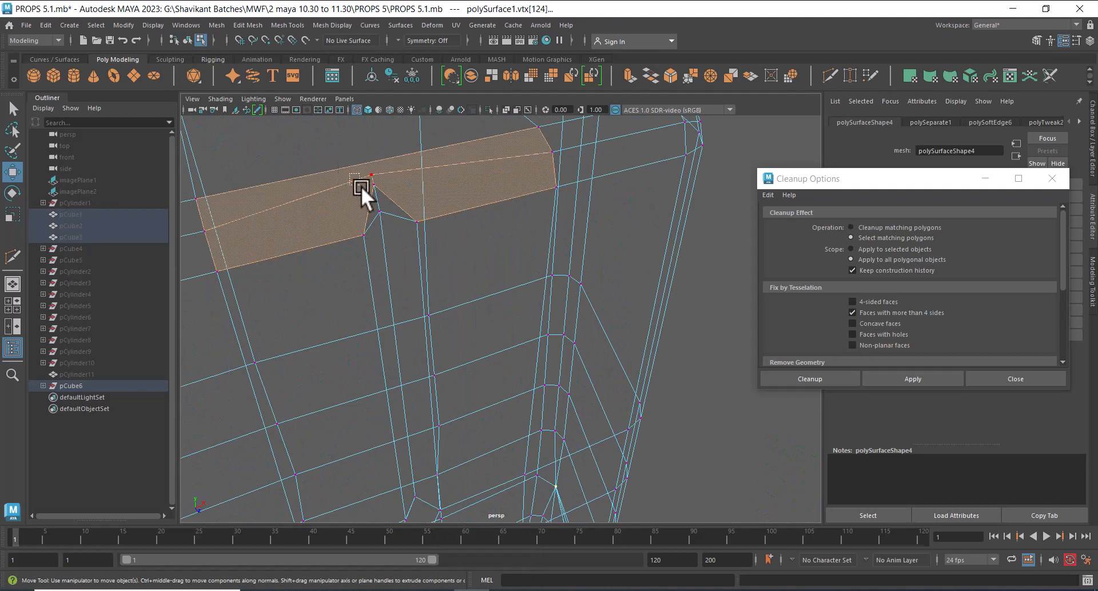
pyautogui.moveTo(361, 186); pyautogui.dragTo(425, 245)
pyautogui.keyDown('shift'); pyautogui.moveTo(384, 251); pyautogui.dragTo(459, 200, button='right'); pyautogui.keyUp('shift')
pyautogui.scroll(-6, 498, 314)
pyautogui.click(513, 287)
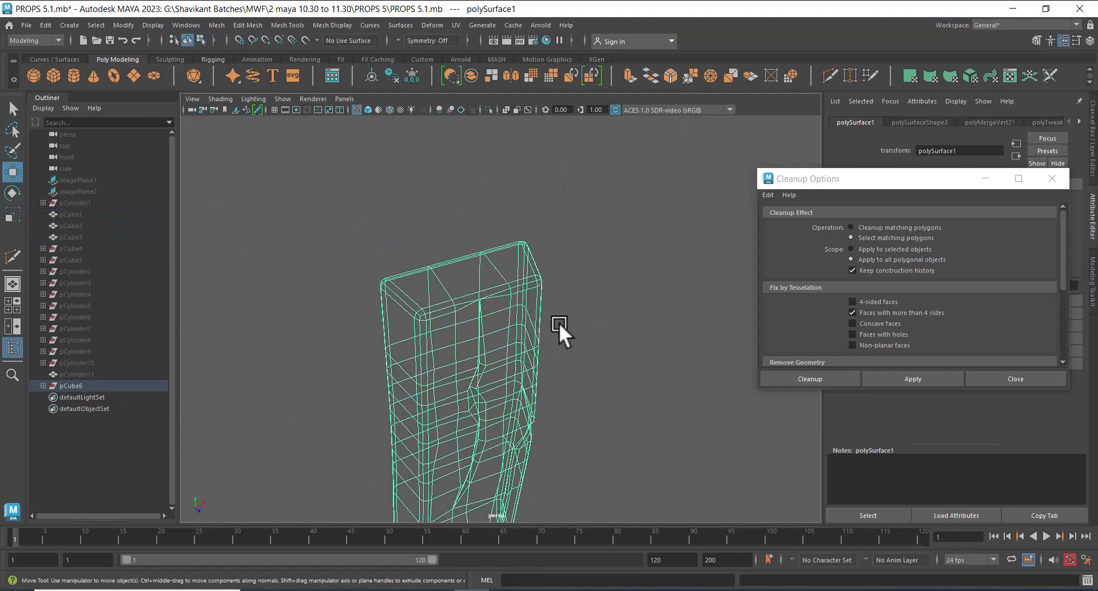
# Reapply Cleanup in shaded display and use Multi-Cut to connect the crack tip to the adjacent vertex on the plank's upper face.
pyautogui.press('5')
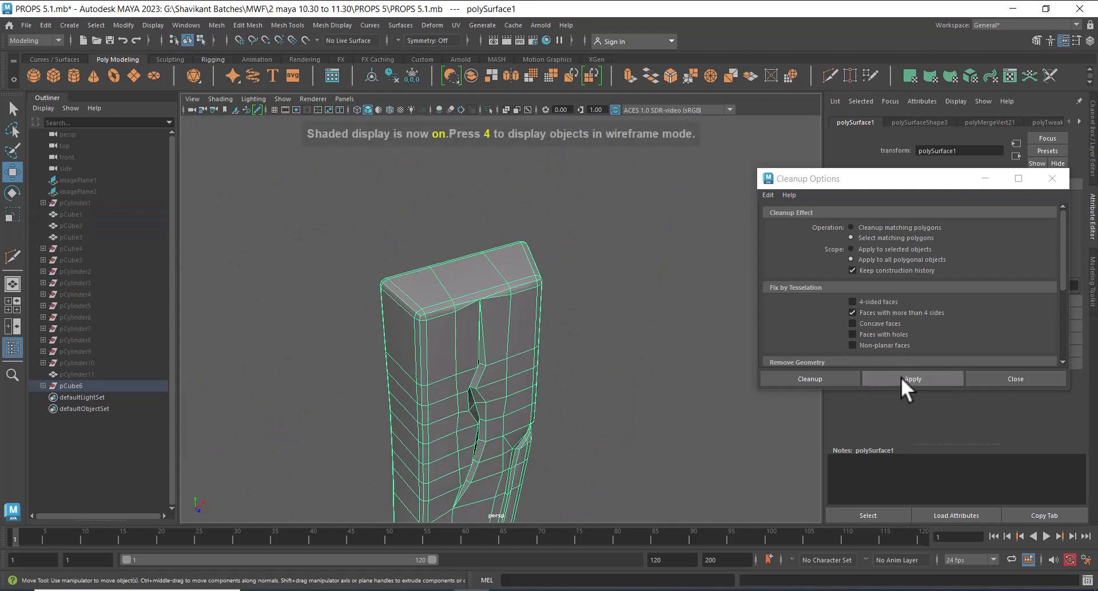
pyautogui.click(900, 378)
pyautogui.keyDown('alt'); pyautogui.moveTo(474, 310); pyautogui.dragTo(507, 323); pyautogui.keyUp('alt')
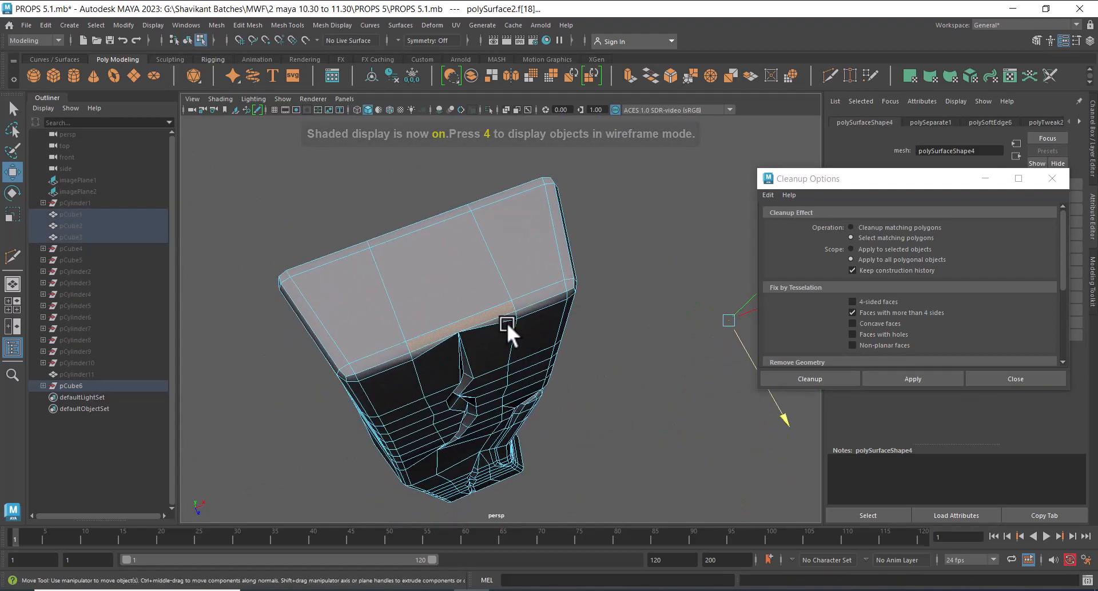
pyautogui.scroll(5, 507, 322)
pyautogui.moveTo(492, 331); pyautogui.dragTo(588, 206, button='right')
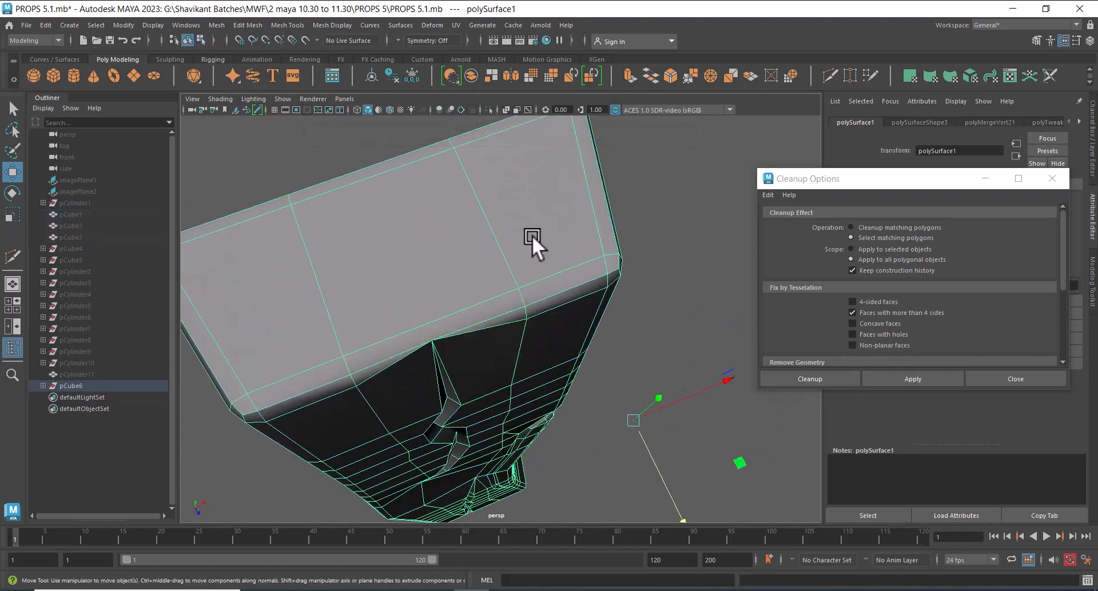
pyautogui.keyDown('shift'); pyautogui.moveTo(532, 237); pyautogui.dragTo(396, 232, button='right'); pyautogui.keyUp('shift')
pyautogui.click(432, 341)
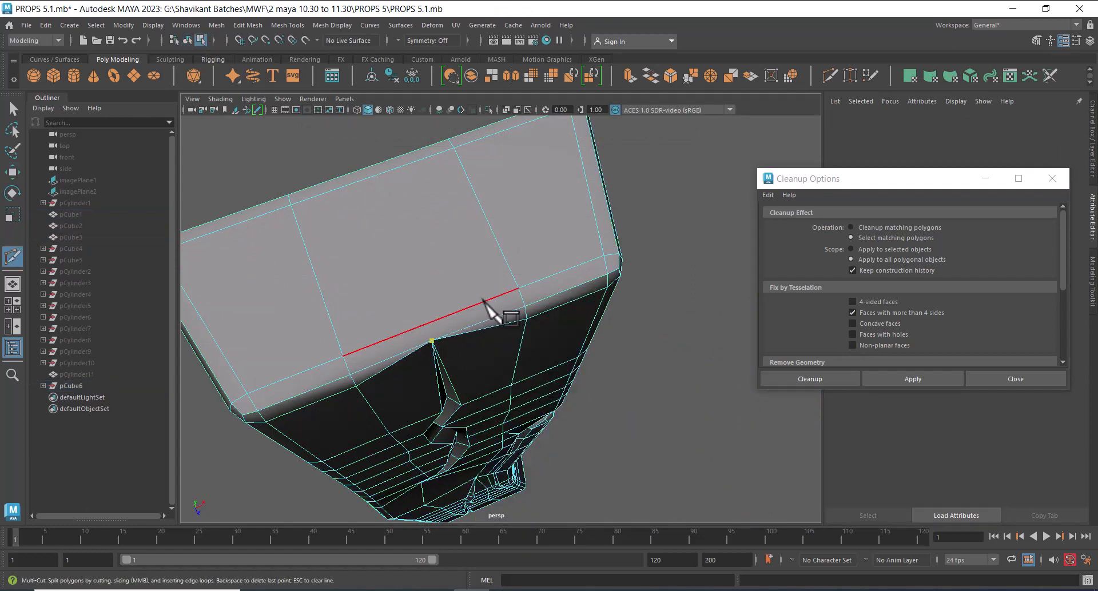
pyautogui.click(519, 289)
pyautogui.rightClick(674, 245)
pyautogui.press('w')
pyautogui.moveTo(563, 229); pyautogui.dragTo(620, 174, button='right')
pyautogui.click(620, 174)
# Close the Cleanup options and show all hidden objects in the scene.
pyautogui.keyDown('alt'); pyautogui.moveTo(481, 385); pyautogui.dragTo(401, 172, button='right'); pyautogui.keyUp('alt')
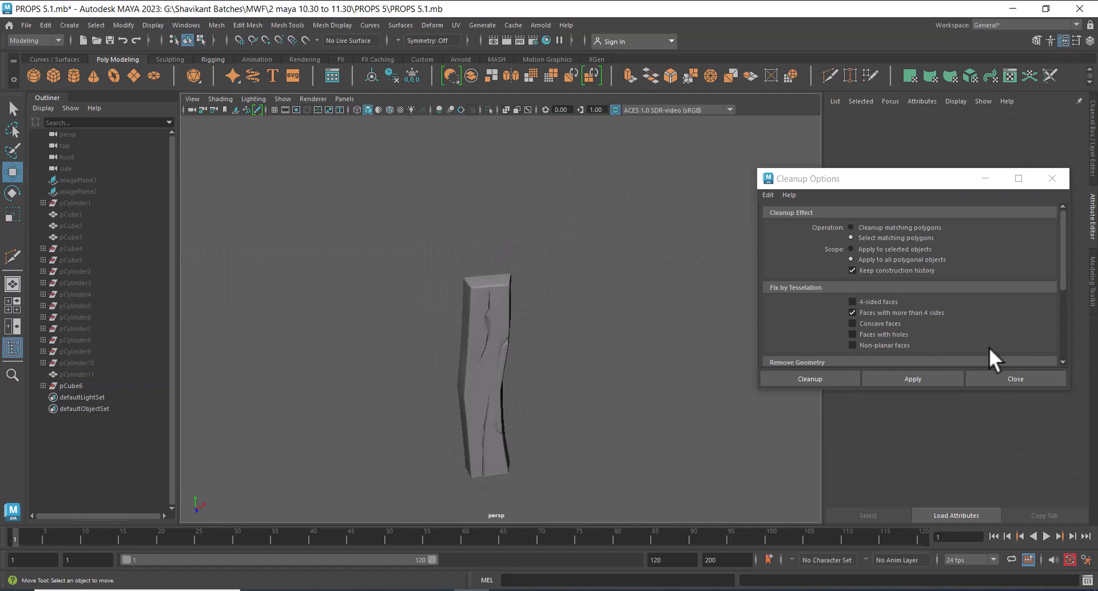
pyautogui.click(1013, 379)
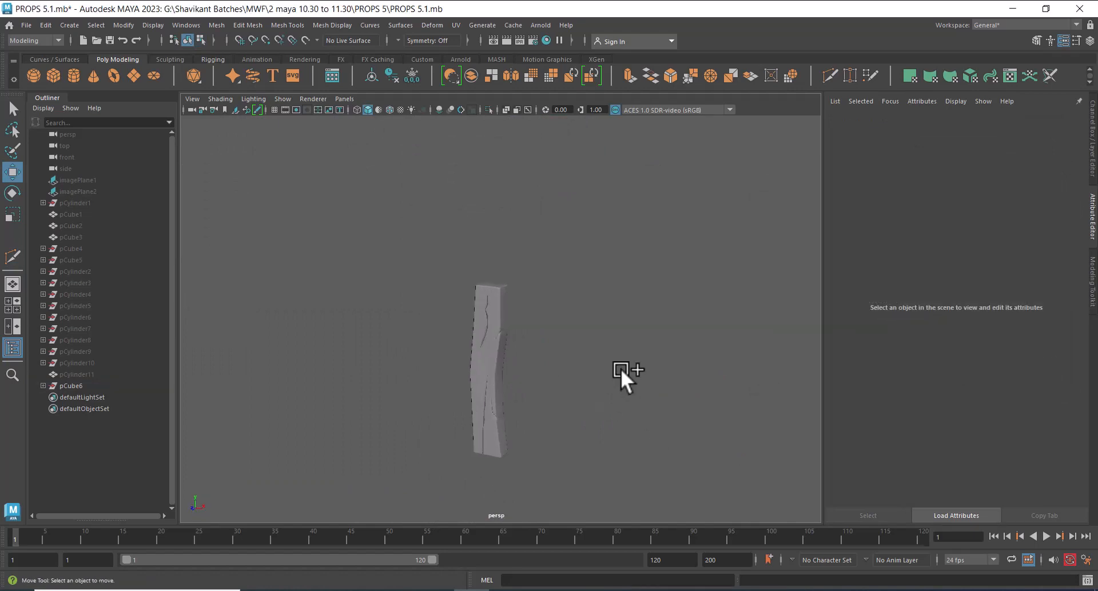
pyautogui.hotkey('ctrl', 'shift', 'h')
pyautogui.keyDown('alt'); pyautogui.moveTo(578, 384); pyautogui.dragTo(572, 316, button='right'); pyautogui.keyUp('alt')
pyautogui.keyDown('alt'); pyautogui.moveTo(572, 316); pyautogui.dragTo(565, 280); pyautogui.keyUp('alt')
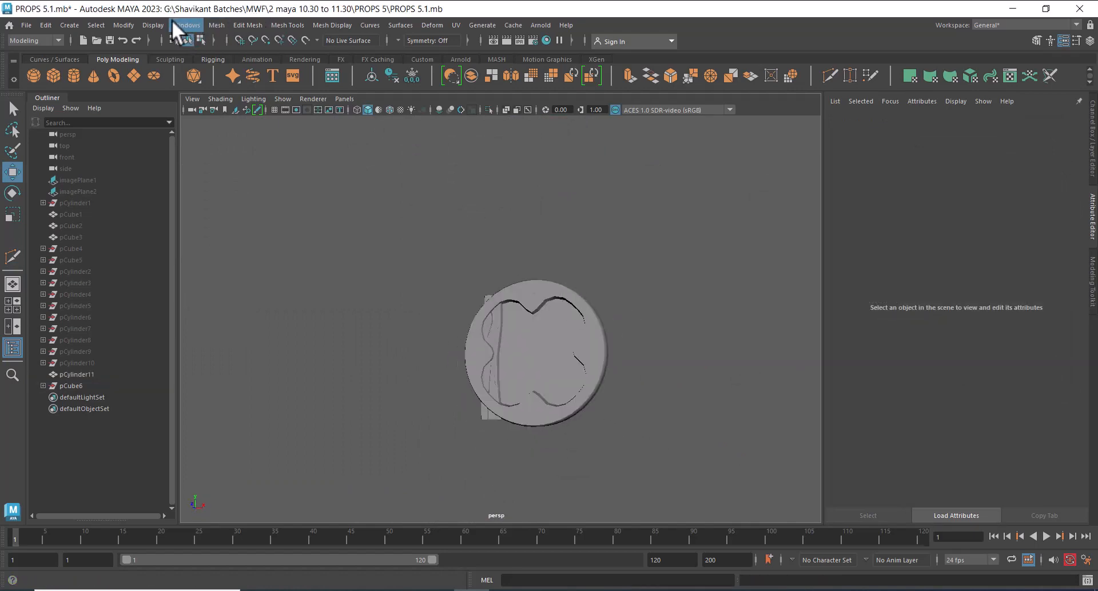
pyautogui.click(153, 25)
pyautogui.moveTo(204, 99)
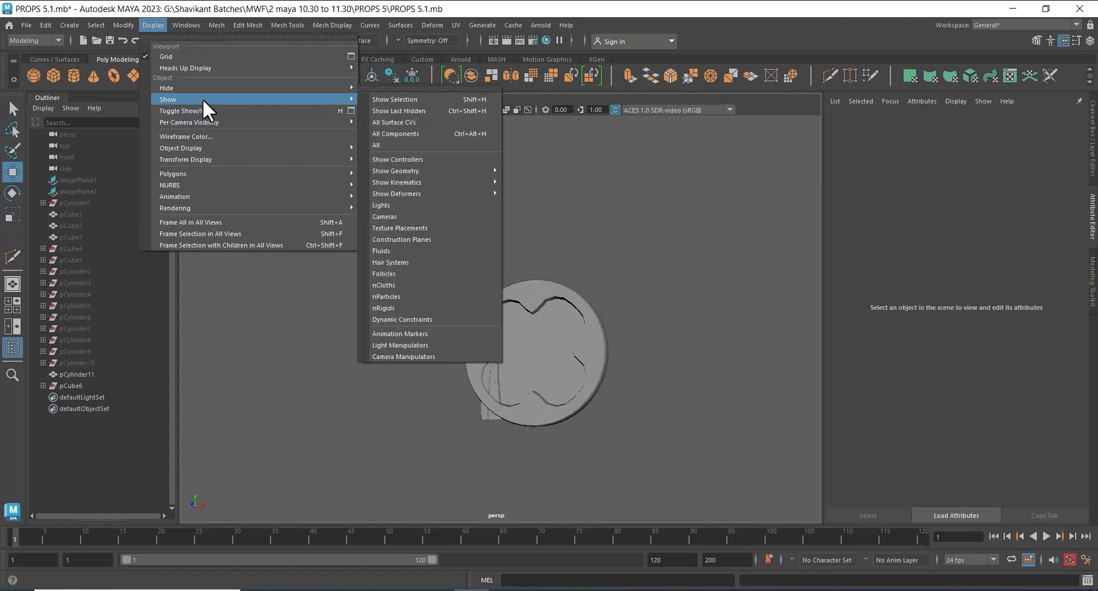
pyautogui.click(417, 146)
# Select the shield's planks and round rim and hide all unselected objects.
pyautogui.keyDown('alt'); pyautogui.moveTo(738, 299); pyautogui.dragTo(719, 376); pyautogui.keyUp('alt')
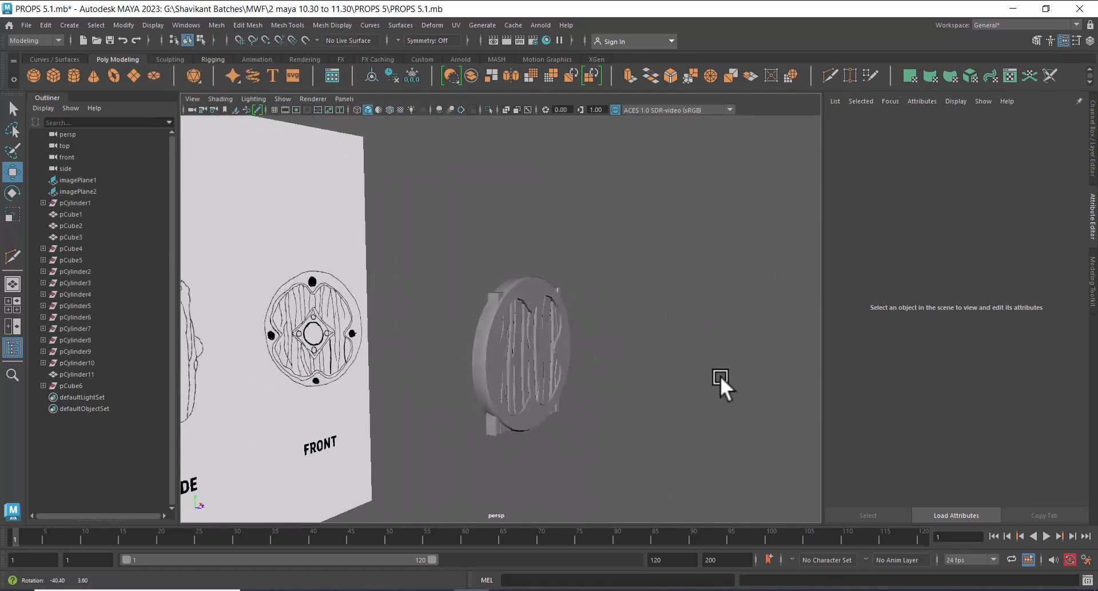
pyautogui.moveTo(706, 260); pyautogui.dragTo(650, 387)
pyautogui.hotkey('alt', 'h')
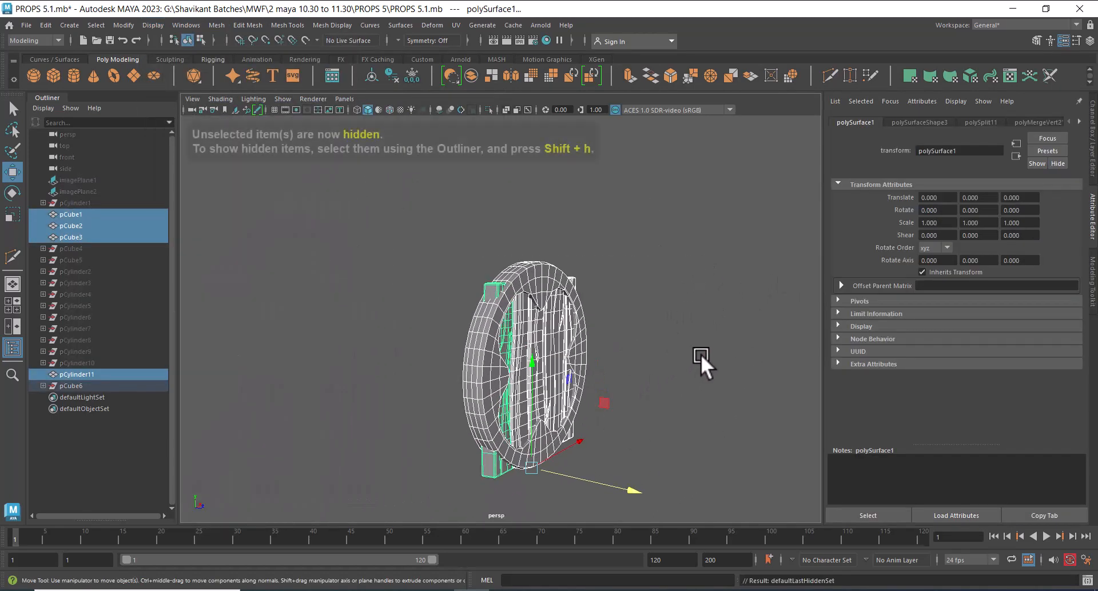
pyautogui.keyDown('alt'); pyautogui.moveTo(701, 355); pyautogui.dragTo(685, 394); pyautogui.keyUp('alt')
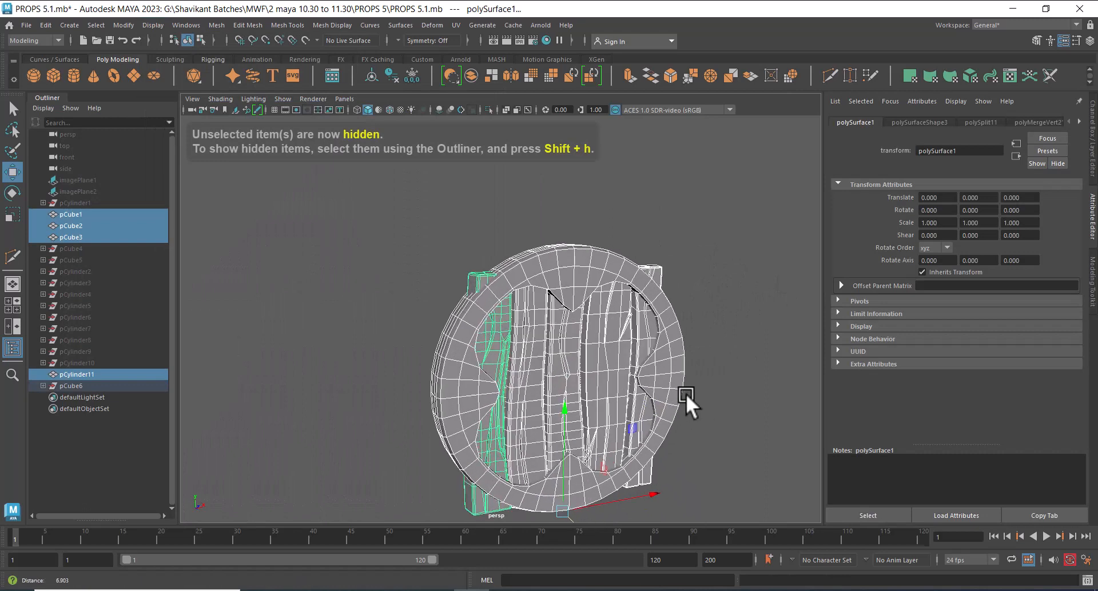
# Delete the construction history of the selected planks and rim, clear the selection and switch to the front view.
pyautogui.click(48, 24)
pyautogui.moveTo(135, 165)
pyautogui.click(246, 160)
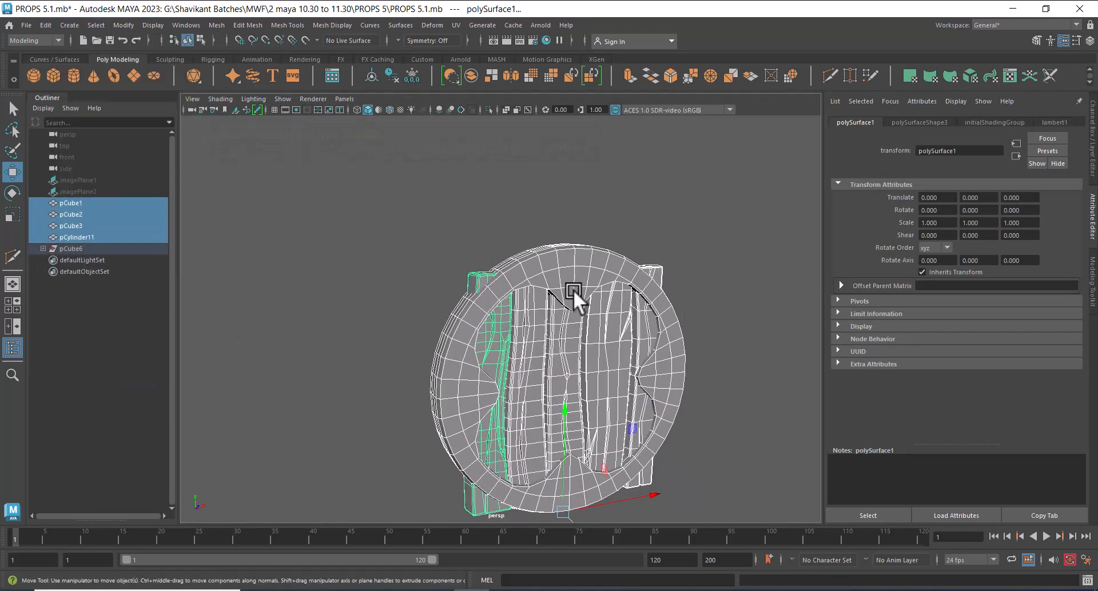
pyautogui.keyDown('alt'); pyautogui.moveTo(573, 290); pyautogui.dragTo(709, 301); pyautogui.keyUp('alt')
pyautogui.click(672, 358)
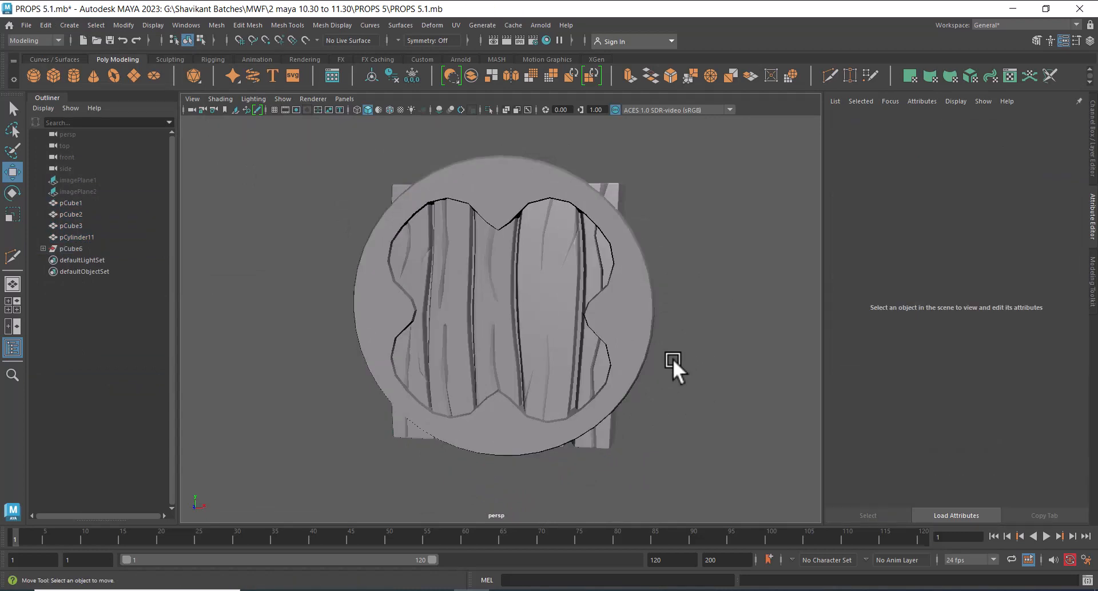
pyautogui.keyDown('alt'); pyautogui.moveTo(625, 298); pyautogui.dragTo(617, 300); pyautogui.keyUp('alt')
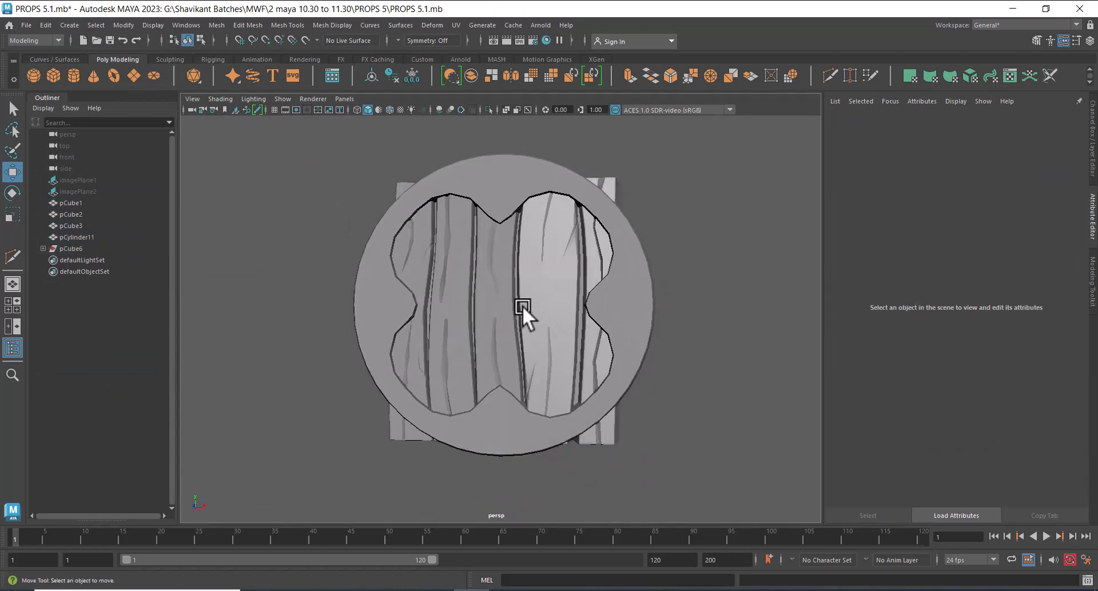
pyautogui.press('space')
pyautogui.moveTo(548, 307); pyautogui.dragTo(547, 332)
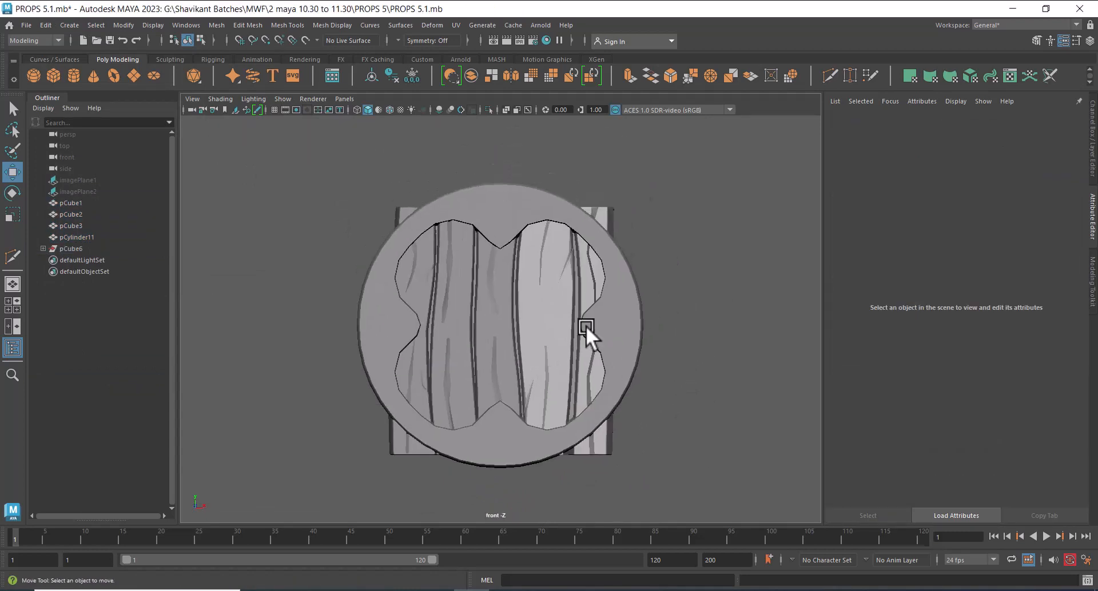
pyautogui.click(422, 374)
pyautogui.keyDown('shift'); pyautogui.click(451, 362); pyautogui.keyUp('shift')
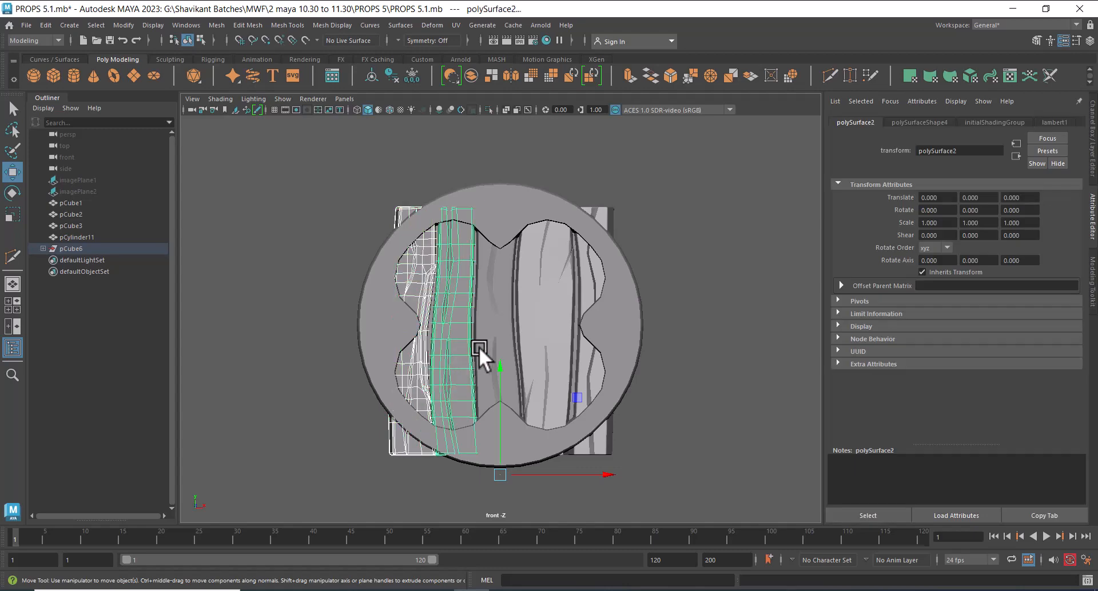
pyautogui.keyDown('shift'); pyautogui.click(496, 336); pyautogui.keyUp('shift')
pyautogui.keyDown('shift'); pyautogui.click(543, 311); pyautogui.keyUp('shift')
pyautogui.keyDown('shift'); pyautogui.click(583, 287); pyautogui.keyUp('shift')
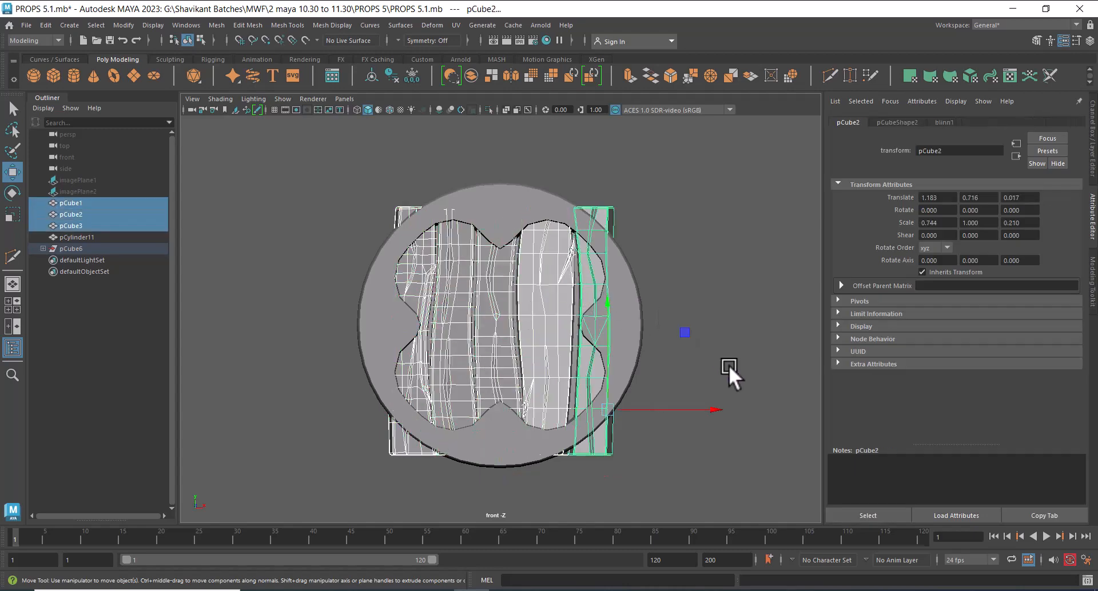
pyautogui.click(727, 366)
# Shift the rightmost plank to Translate X 1.157 and widen it to Scale X 0.786.
pyautogui.click(596, 381)
pyautogui.moveTo(708, 408); pyautogui.dragTo(702, 409)
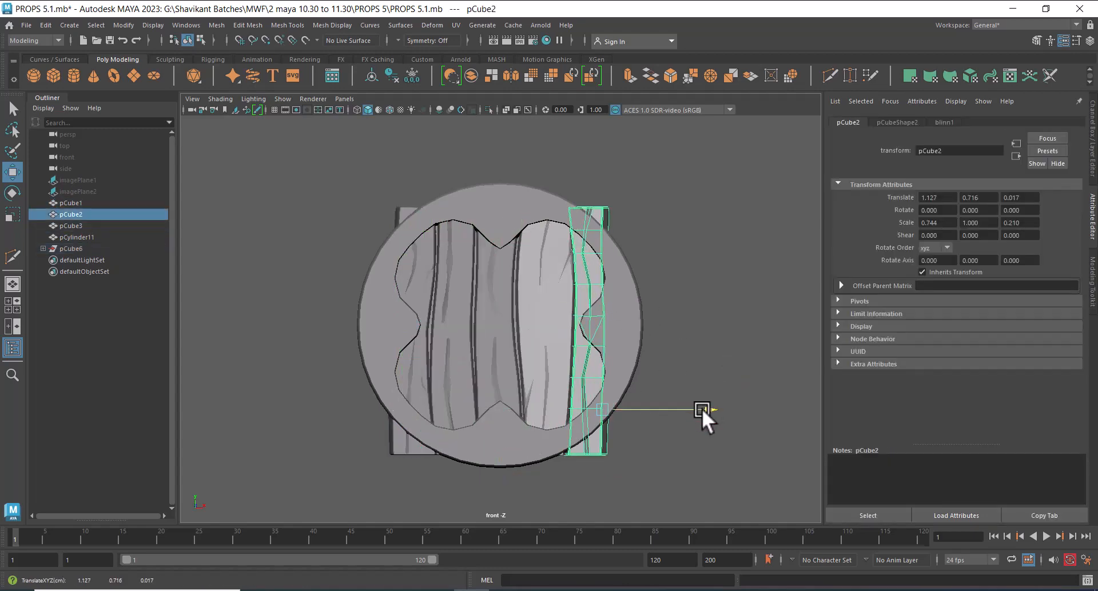
pyautogui.keyDown('alt'); pyautogui.click(699, 345); pyautogui.keyUp('alt')
pyautogui.keyDown('alt'); pyautogui.moveTo(699, 345); pyautogui.dragTo(706, 362, button='right'); pyautogui.keyUp('alt')
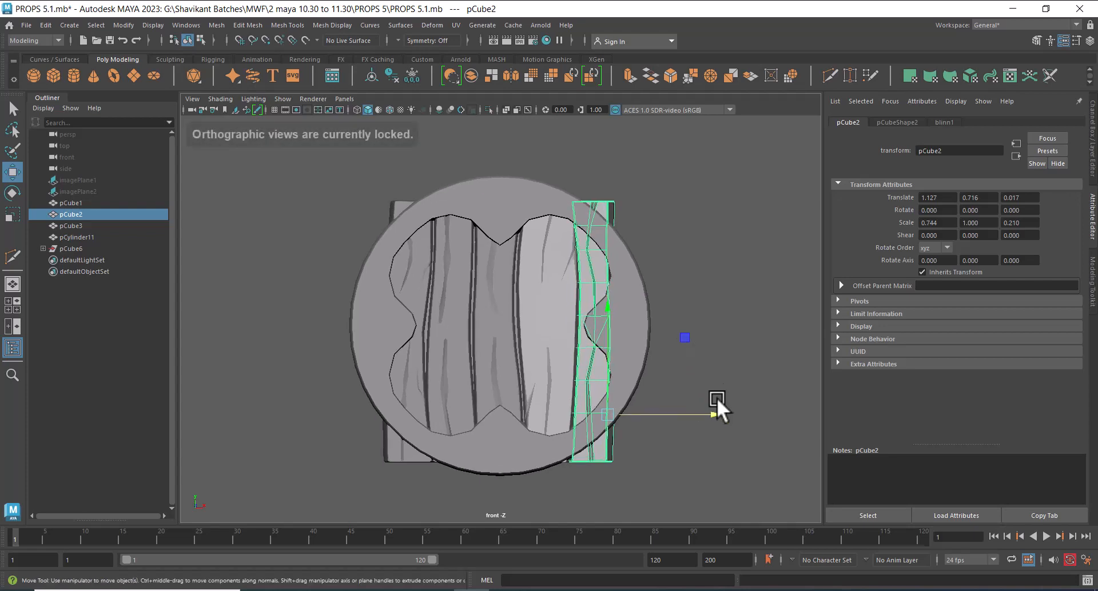
pyautogui.press('r')
pyautogui.moveTo(711, 414); pyautogui.dragTo(714, 413)
pyautogui.press('w')
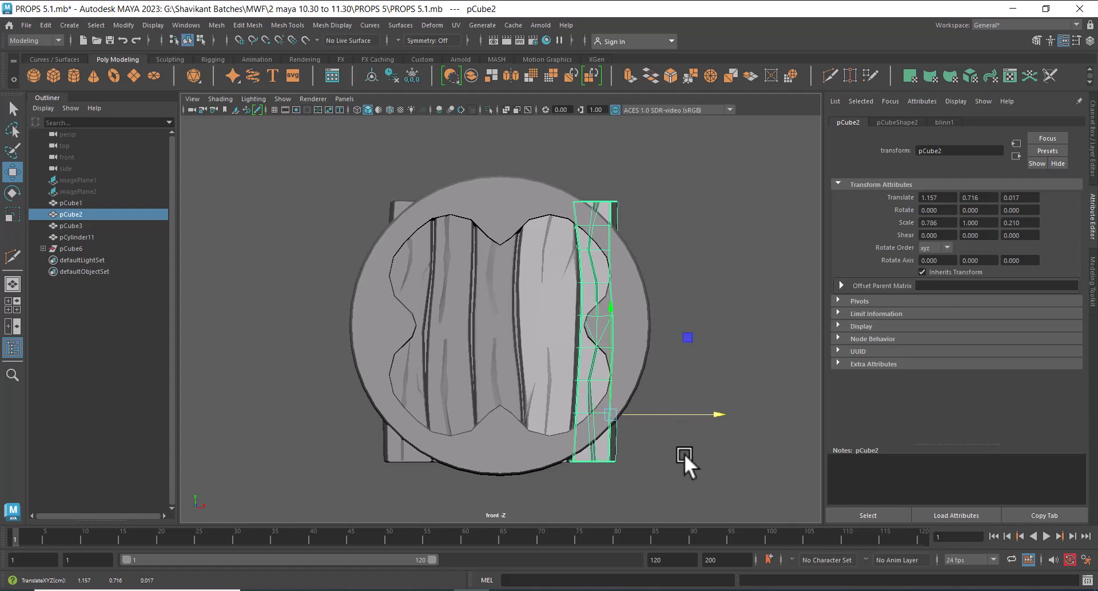
# Select all five shield planks, combine them into one mesh and clear the selection.
pyautogui.click(632, 468)
pyautogui.click(567, 434)
pyautogui.keyDown('shift'); pyautogui.click(544, 413); pyautogui.keyUp('shift')
pyautogui.keyDown('shift'); pyautogui.click(502, 389); pyautogui.keyUp('shift')
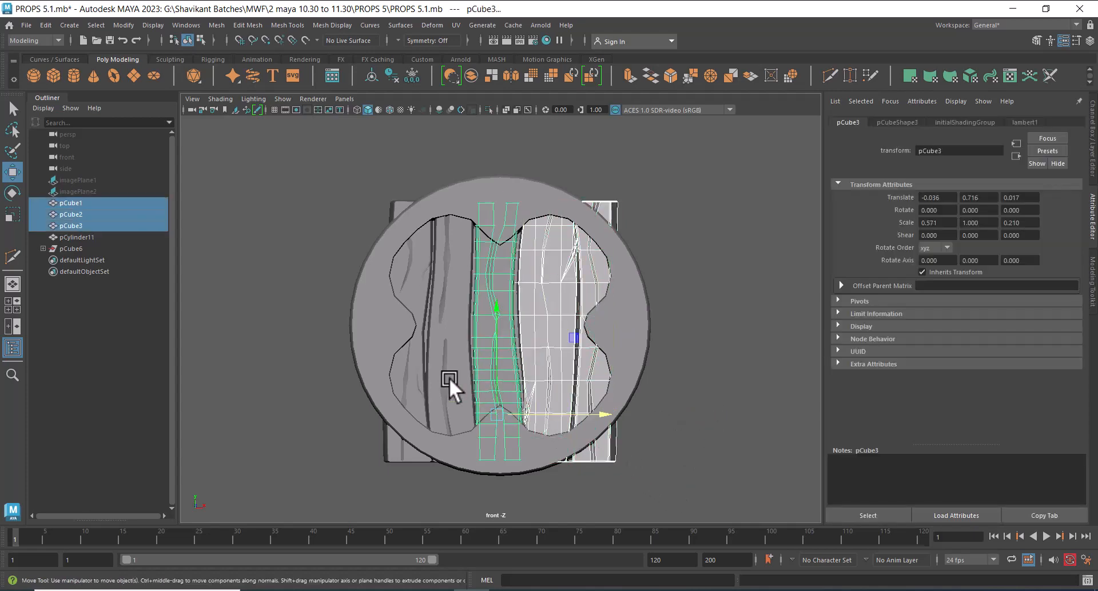
pyautogui.keyDown('shift'); pyautogui.click(449, 377); pyautogui.keyUp('shift')
pyautogui.keyDown('shift'); pyautogui.click(413, 378); pyautogui.keyUp('shift')
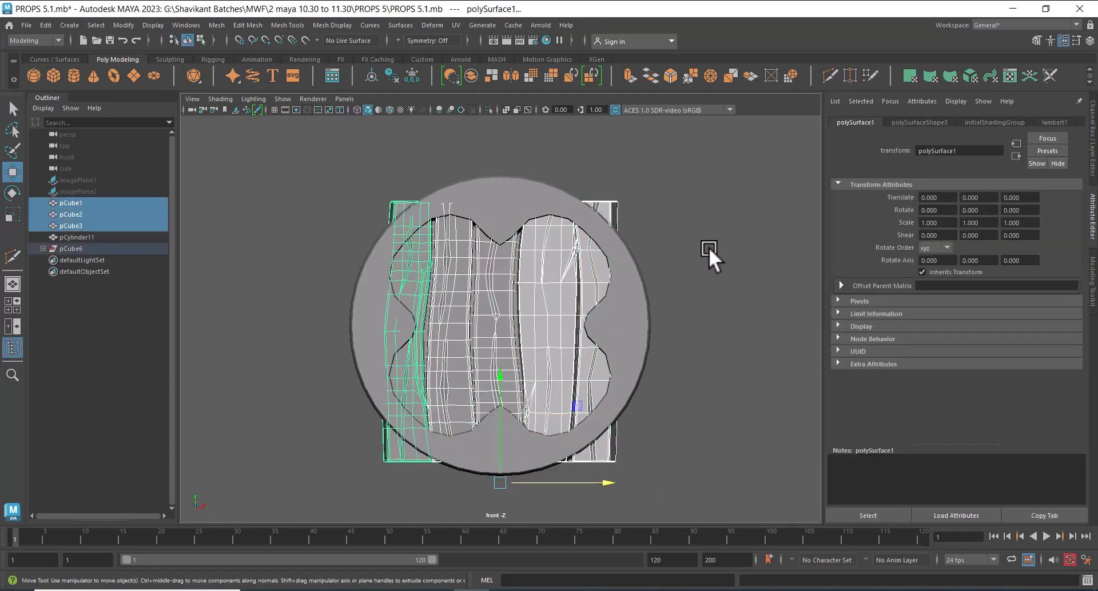
pyautogui.keyDown('shift'); pyautogui.moveTo(710, 249); pyautogui.dragTo(715, 493, button='right'); pyautogui.keyUp('shift')
pyautogui.click(706, 433)
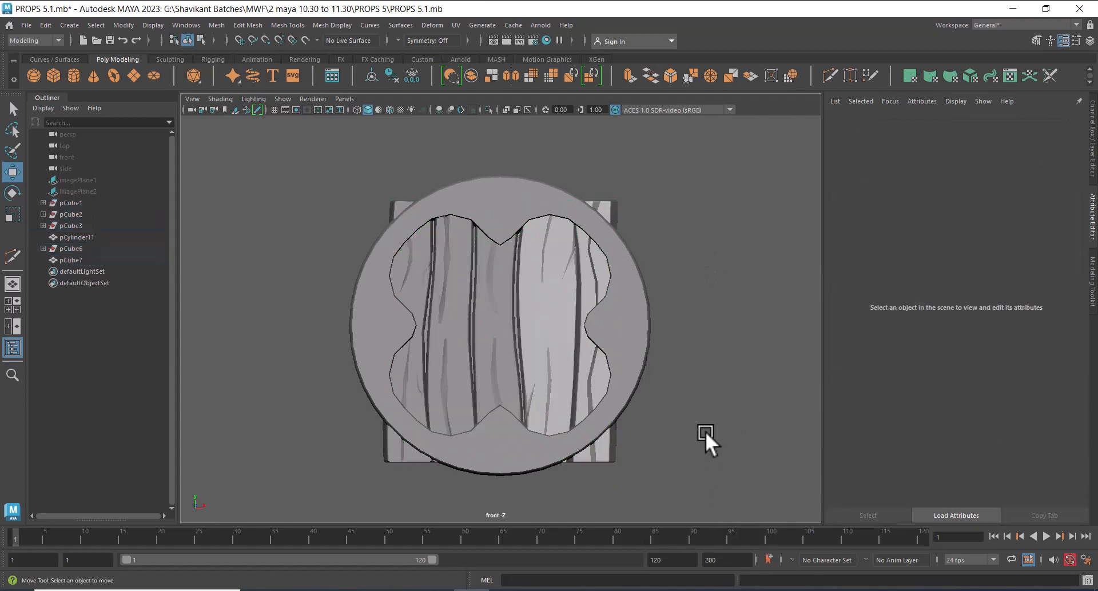
# Apply a lattice deformer with 3 × 3 × 3 divisions to the combined planks.
pyautogui.keyDown('alt'); pyautogui.moveTo(705, 432); pyautogui.dragTo(734, 350, button='middle'); pyautogui.keyUp('alt')
pyautogui.scroll(3, 705, 420)
pyautogui.click(657, 392)
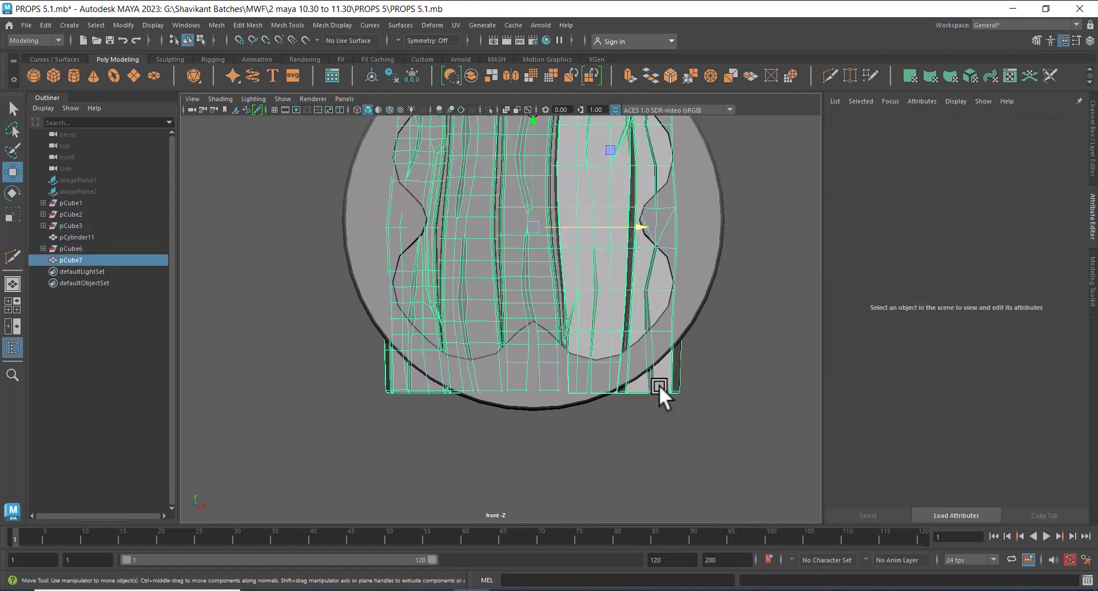
pyautogui.keyDown('alt'); pyautogui.moveTo(660, 375); pyautogui.dragTo(653, 385, button='middle'); pyautogui.keyUp('alt')
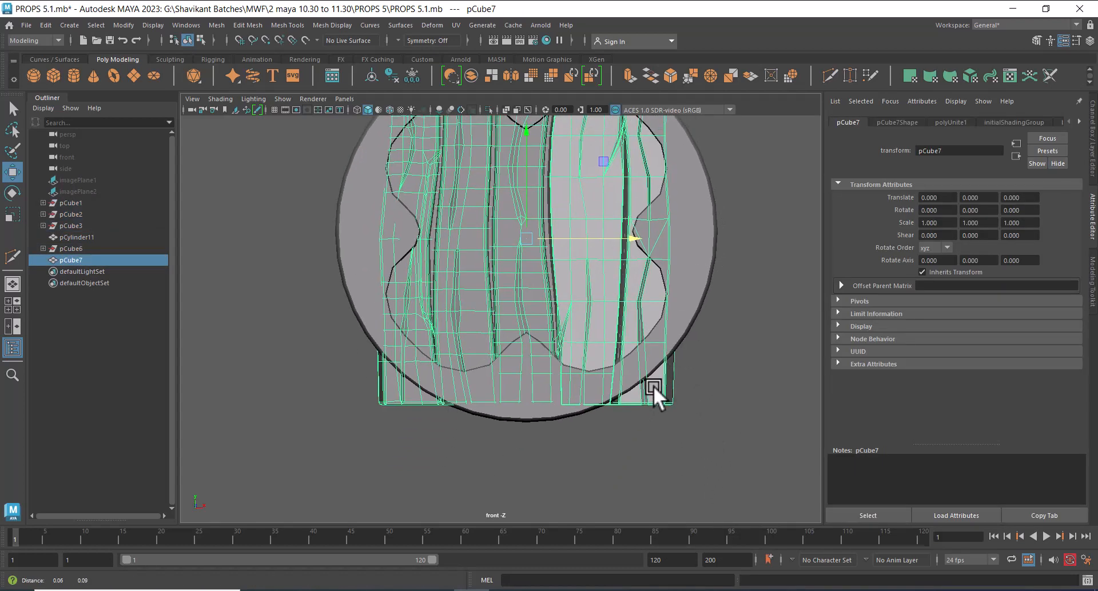
pyautogui.scroll(-1, 649, 414)
pyautogui.scroll(1, 647, 415)
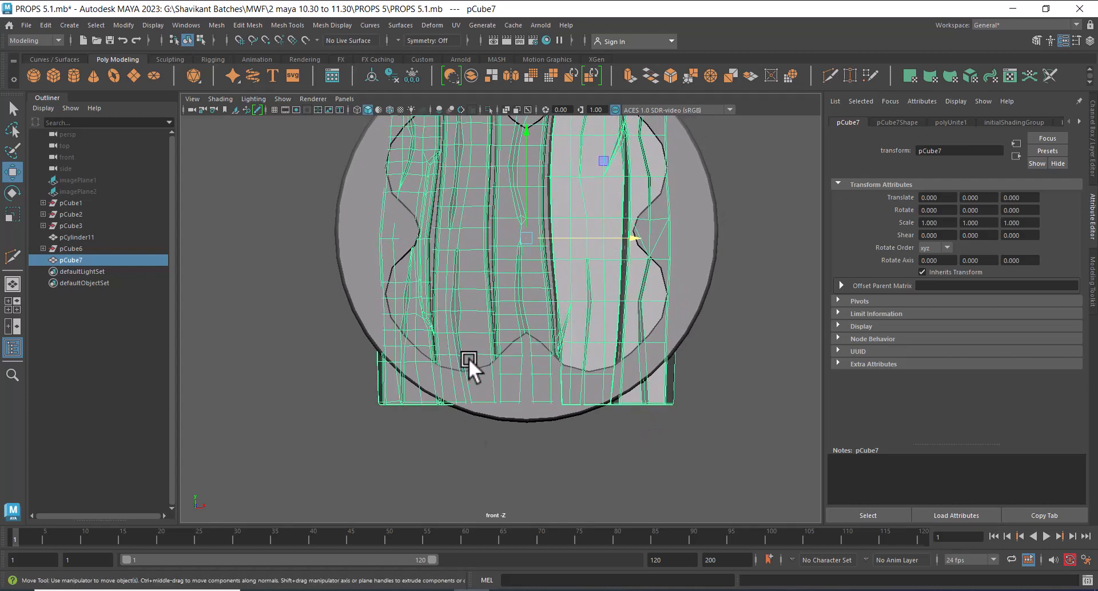
pyautogui.keyDown('alt'); pyautogui.moveTo(613, 338); pyautogui.dragTo(613, 392, button='middle'); pyautogui.keyUp('alt')
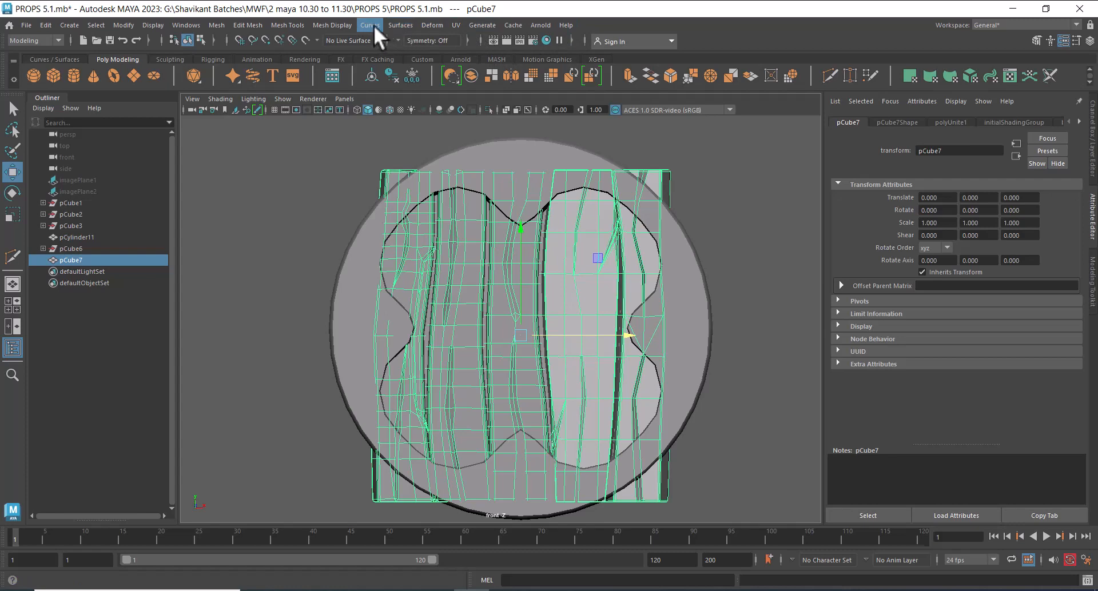
pyautogui.click(430, 26)
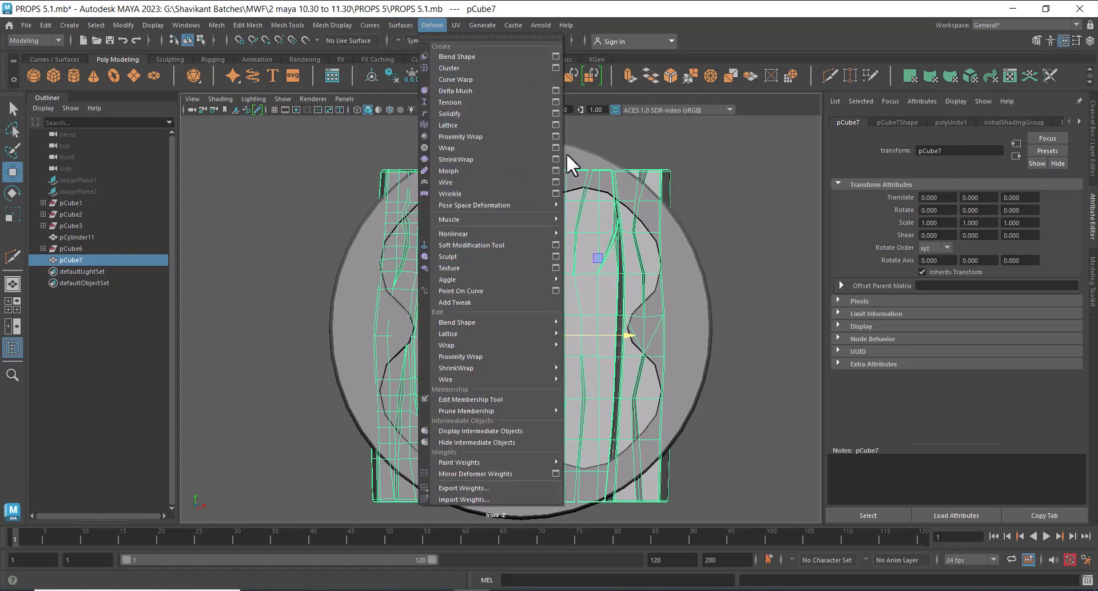
pyautogui.click(557, 123)
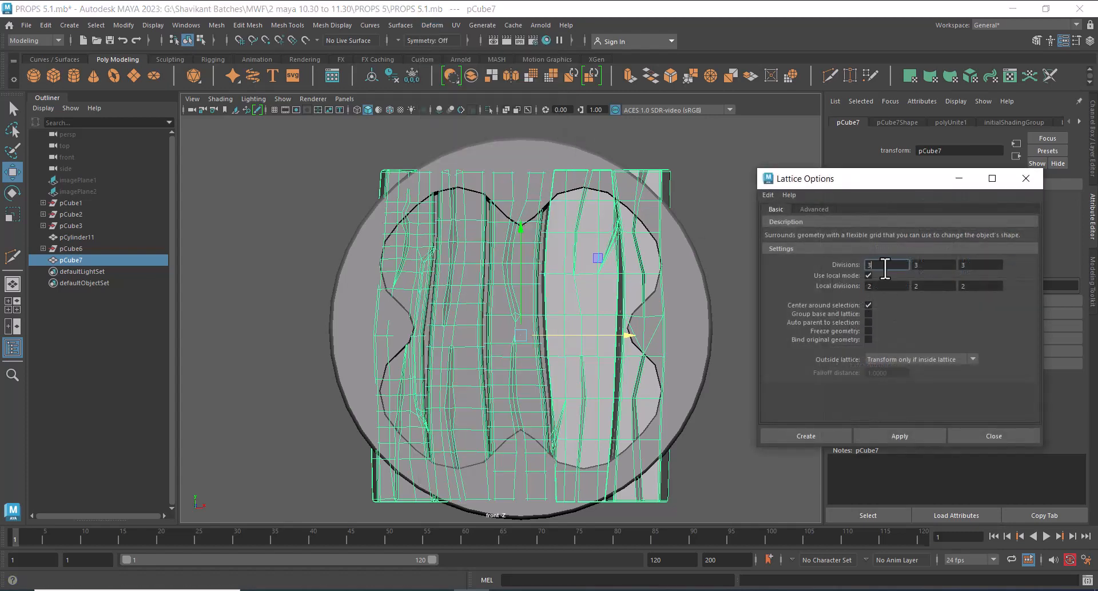
pyautogui.moveTo(885, 269); pyautogui.dragTo(820, 258)
pyautogui.click(826, 436)
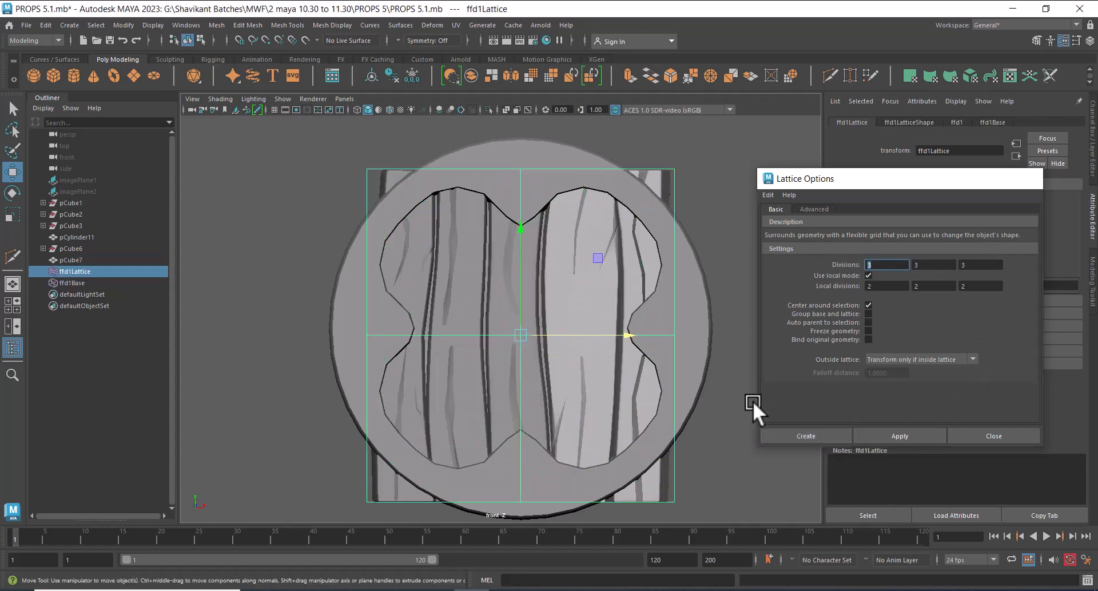
# Lower the lattice's two upper corner points so the plank corners tuck behind the round rim.
pyautogui.moveTo(723, 207); pyautogui.dragTo(722, 163, button='right')
pyautogui.moveTo(654, 148); pyautogui.dragTo(707, 204)
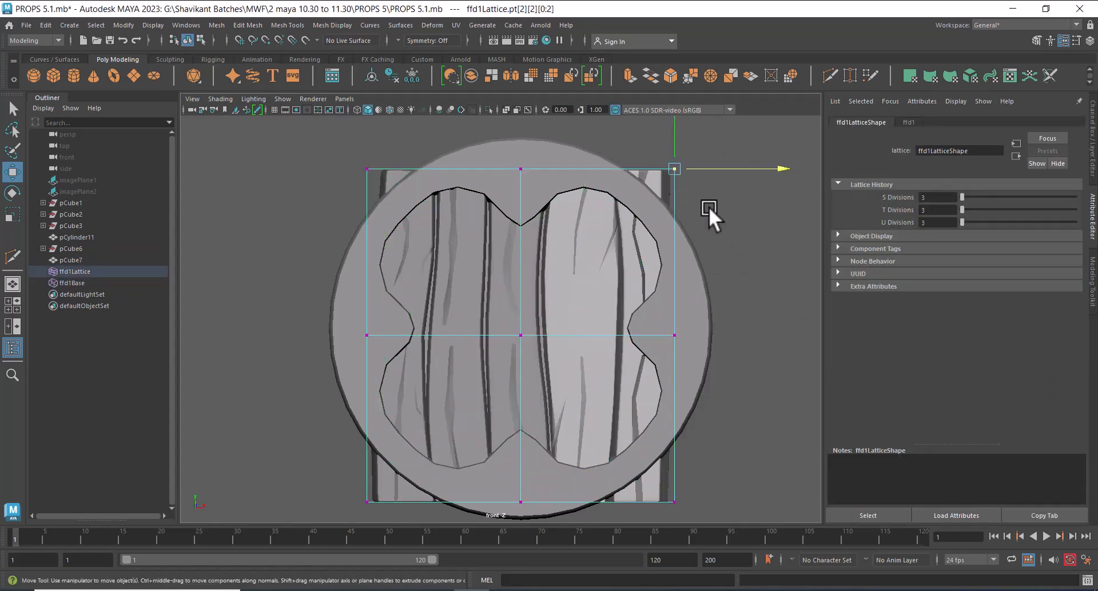
pyautogui.keyDown('alt'); pyautogui.moveTo(696, 173); pyautogui.dragTo(691, 220, button='middle'); pyautogui.keyUp('alt')
pyautogui.keyDown('shift'); pyautogui.moveTo(365, 186); pyautogui.dragTo(310, 228); pyautogui.keyUp('shift')
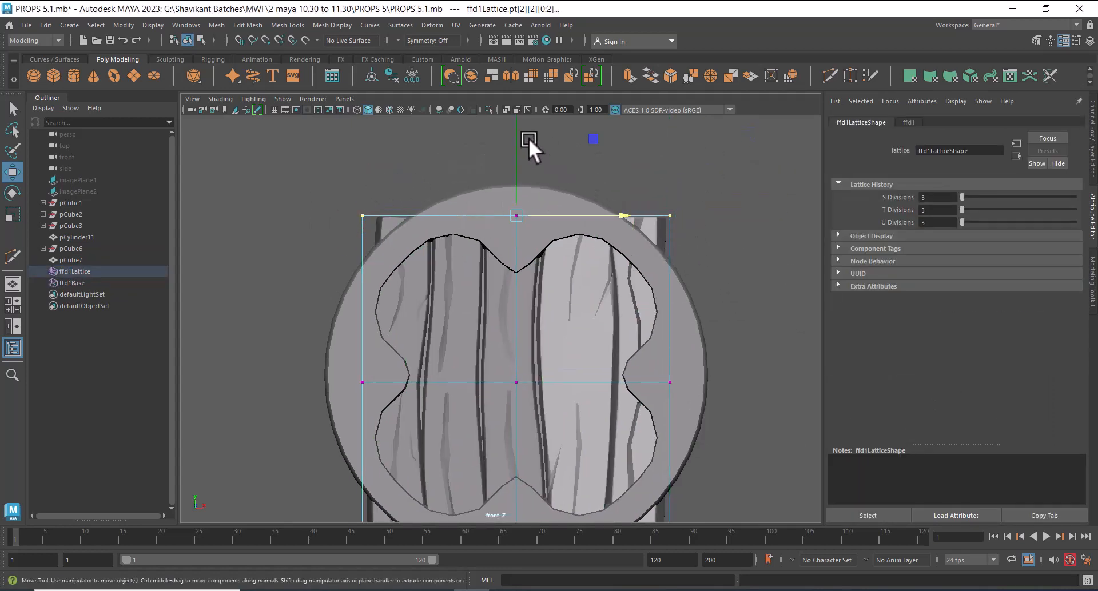
pyautogui.moveTo(516, 139); pyautogui.dragTo(510, 168)
# Raise the lattice's two lower corner points so the planks' lower corners fit inside the rim.
pyautogui.keyDown('alt'); pyautogui.moveTo(620, 349); pyautogui.dragTo(644, 155, button='middle'); pyautogui.keyUp('alt')
pyautogui.moveTo(753, 322); pyautogui.dragTo(675, 416)
pyautogui.keyDown('shift'); pyautogui.moveTo(456, 342); pyautogui.dragTo(369, 389); pyautogui.keyUp('shift')
pyautogui.moveTo(544, 262); pyautogui.dragTo(548, 201)
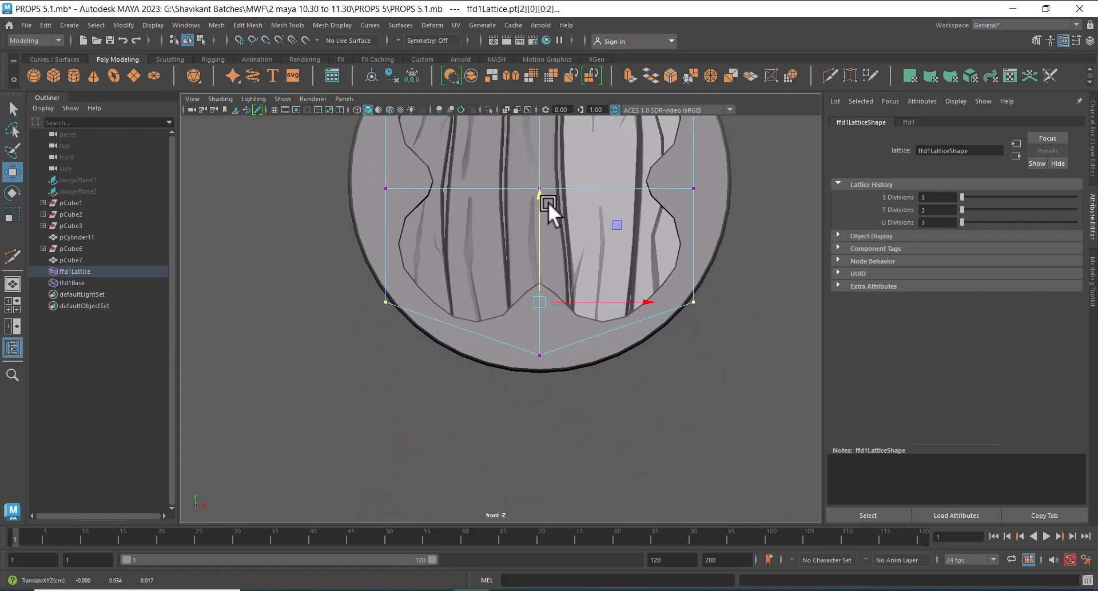
# Return to the perspective view and switch from lattice points back to object selection.
pyautogui.scroll(-3, 598, 277)
pyautogui.press('space')
pyautogui.moveTo(596, 315); pyautogui.dragTo(628, 180)
pyautogui.keyDown('alt'); pyautogui.moveTo(629, 257); pyautogui.dragTo(726, 290); pyautogui.keyUp('alt')
pyautogui.moveTo(530, 248); pyautogui.dragTo(678, 193, button='right')
pyautogui.click(738, 263)
pyautogui.keyDown('alt'); pyautogui.moveTo(753, 301); pyautogui.dragTo(655, 303); pyautogui.keyUp('alt')
# Select the rim, planks and lattice, delete their construction history and inspect the deselected shield.
pyautogui.moveTo(737, 189); pyautogui.dragTo(187, 538)
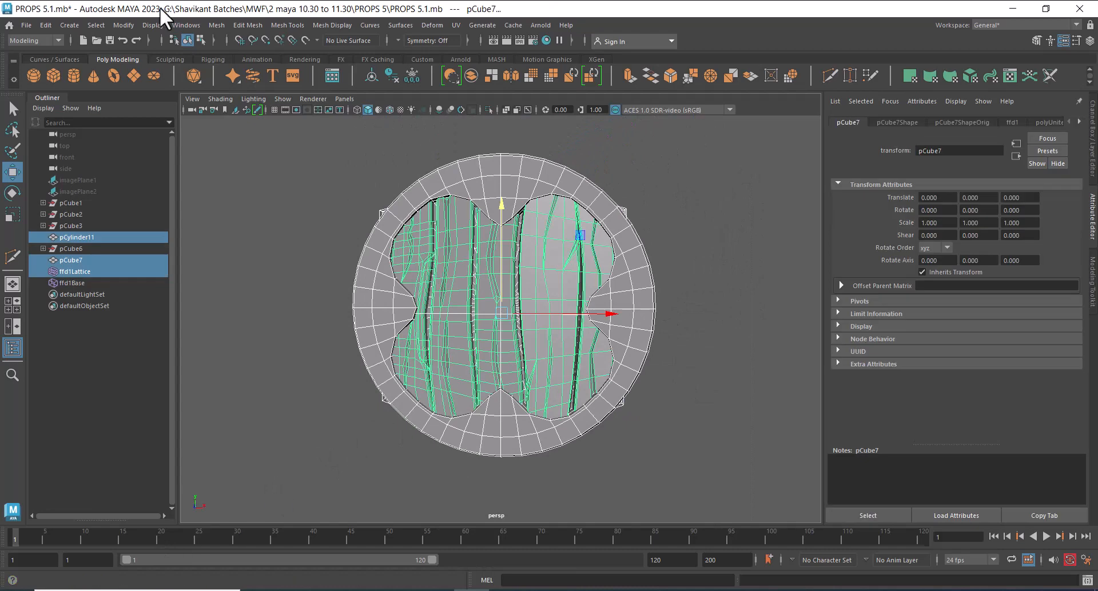
pyautogui.click(45, 25)
pyautogui.moveTo(216, 166)
pyautogui.click(269, 162)
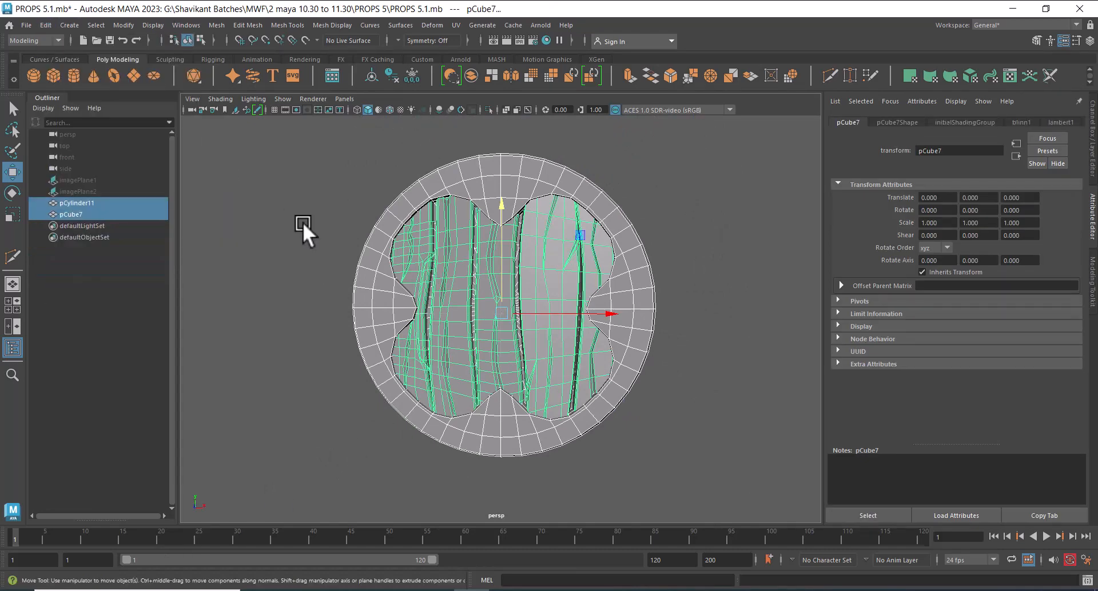
pyautogui.click(698, 399)
pyautogui.keyDown('alt'); pyautogui.moveTo(698, 399); pyautogui.dragTo(599, 276, button='right'); pyautogui.keyUp('alt')
pyautogui.keyDown('alt'); pyautogui.moveTo(599, 276); pyautogui.dragTo(615, 281); pyautogui.keyUp('alt')
pyautogui.keyDown('alt'); pyautogui.moveTo(615, 281); pyautogui.dragTo(699, 416, button='right'); pyautogui.keyUp('alt')
pyautogui.keyDown('alt'); pyautogui.moveTo(699, 416); pyautogui.dragTo(667, 413); pyautogui.keyUp('alt')
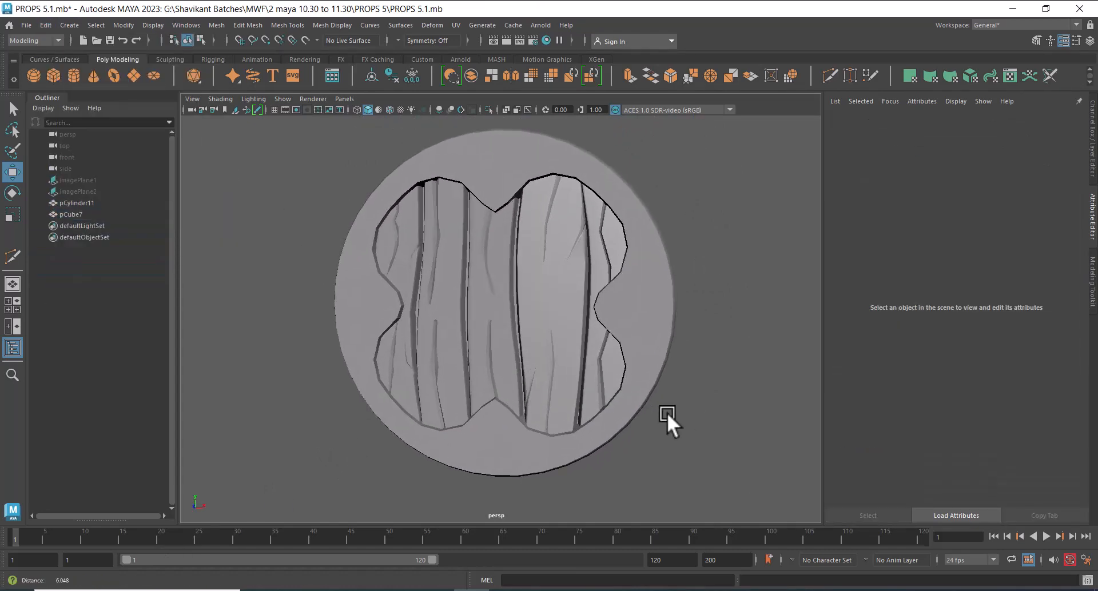